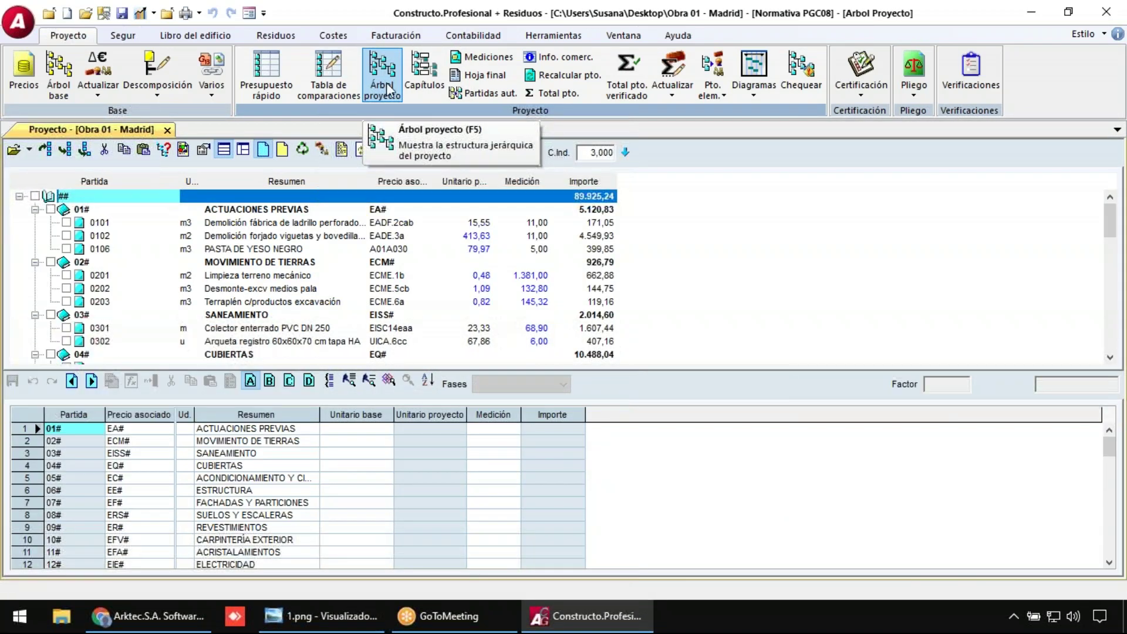
# - Review the measurement lines of work items from chapters 01 to 06 in the Obra 01 - Madrid project tree, ending with item 0603
pyautogui.click(268, 227)
pyautogui.scroll(-2, 276, 237)
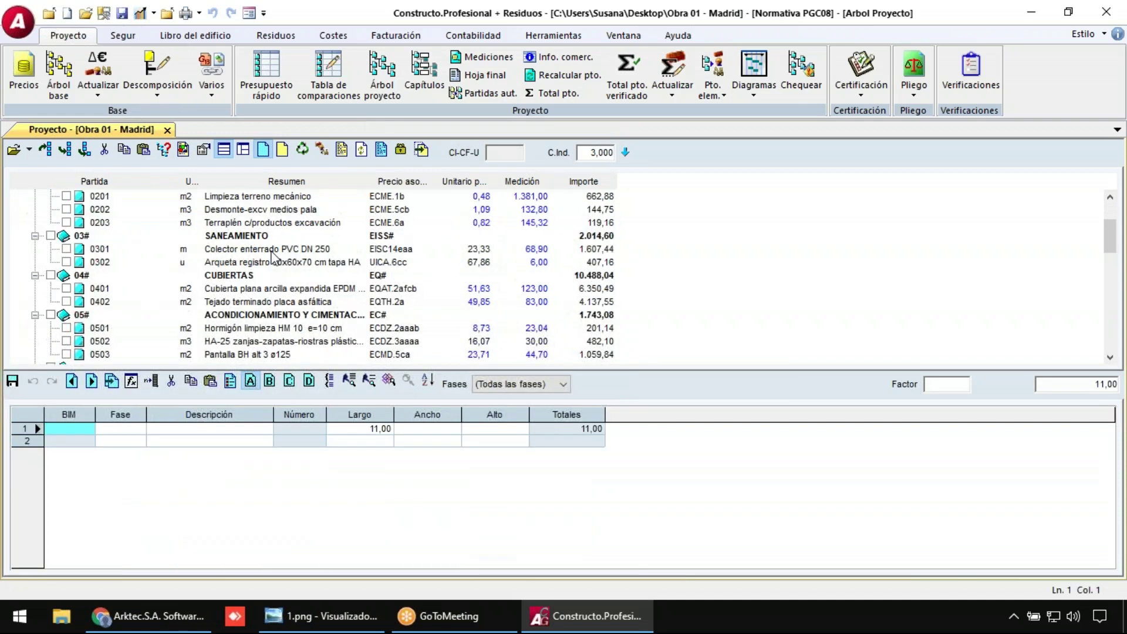
pyautogui.click(274, 249)
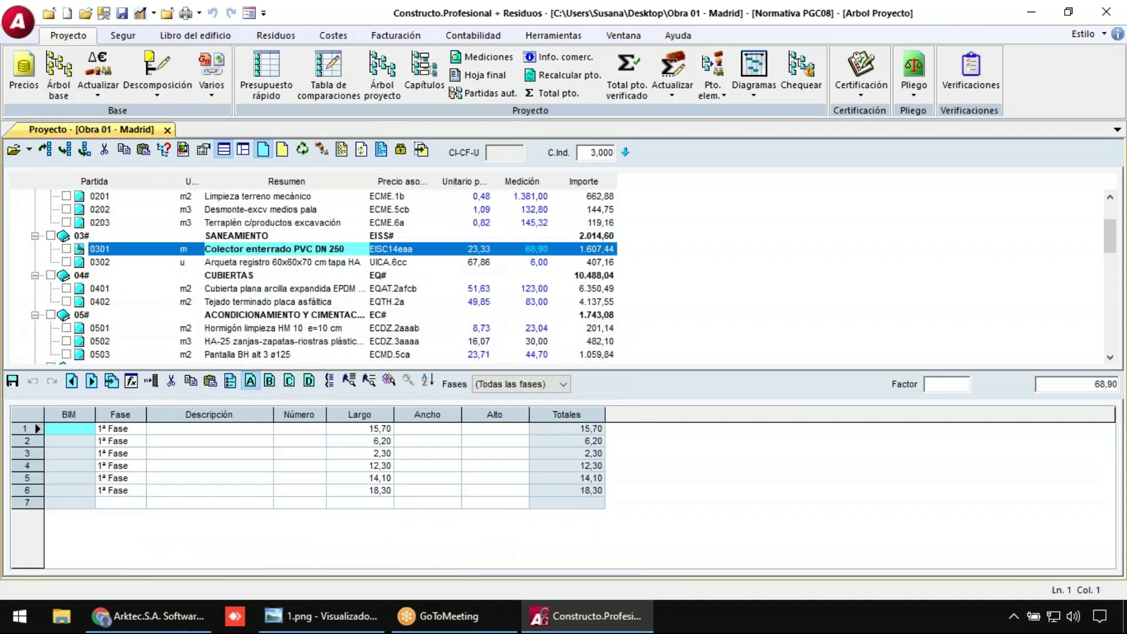
pyautogui.click(266, 289)
pyautogui.scroll(-1, 334, 322)
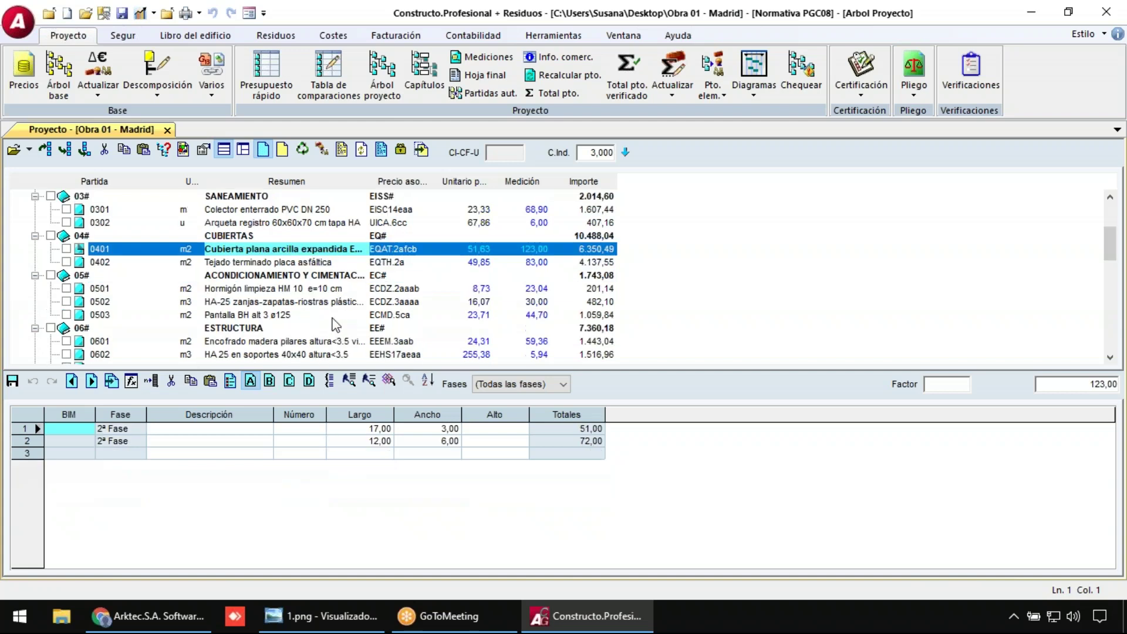
pyautogui.click(330, 302)
pyautogui.click(332, 315)
pyautogui.scroll(-1, 333, 276)
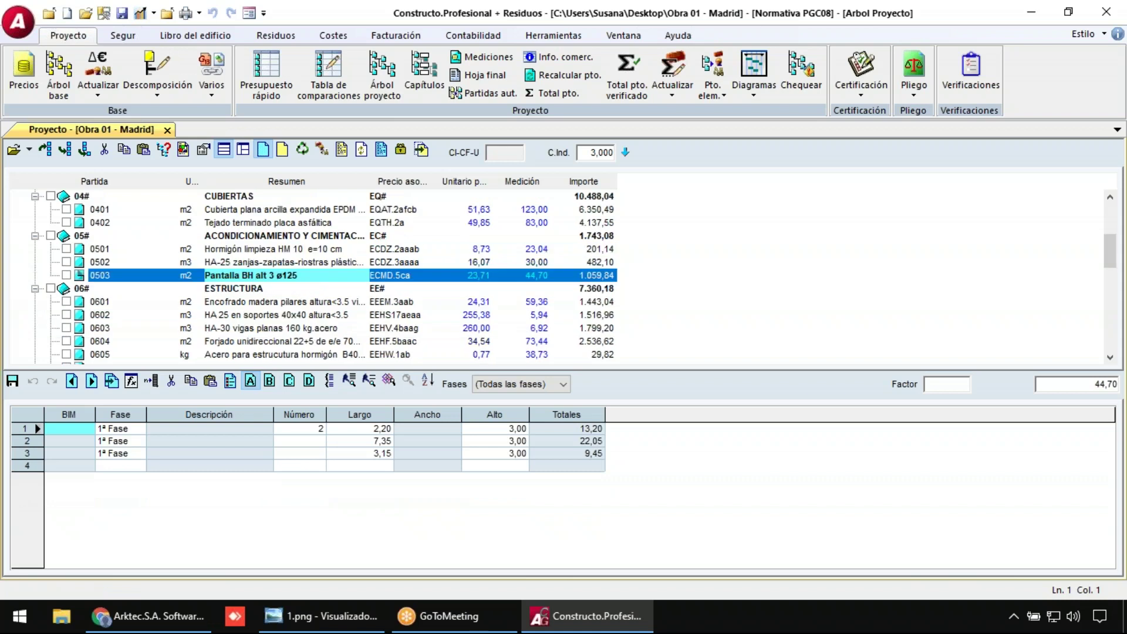
pyautogui.click(332, 315)
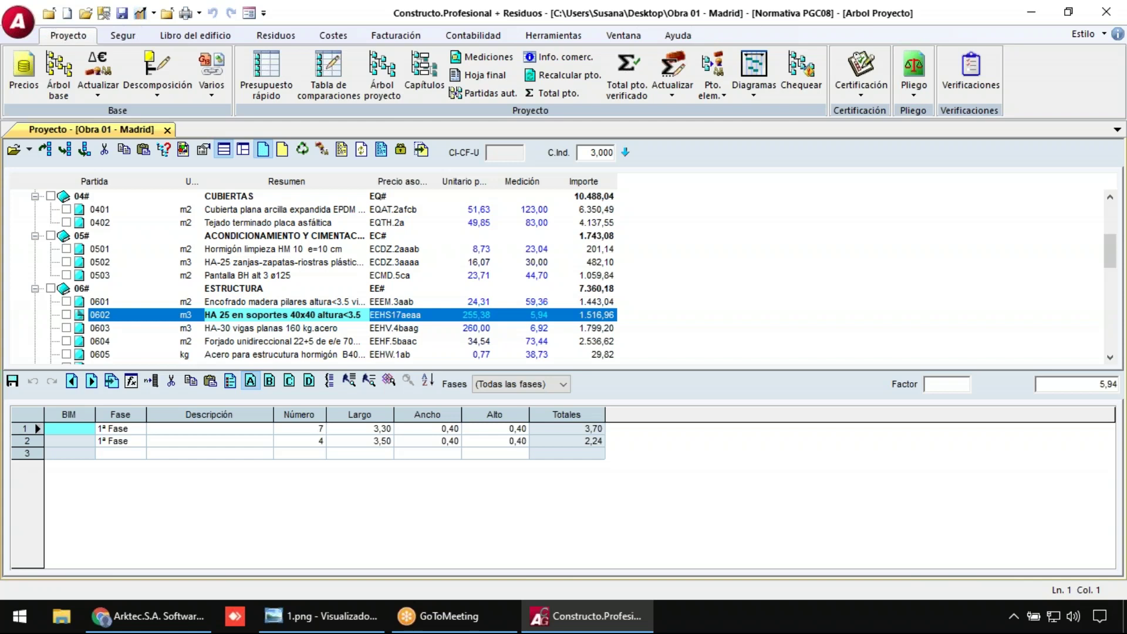
pyautogui.click(296, 329)
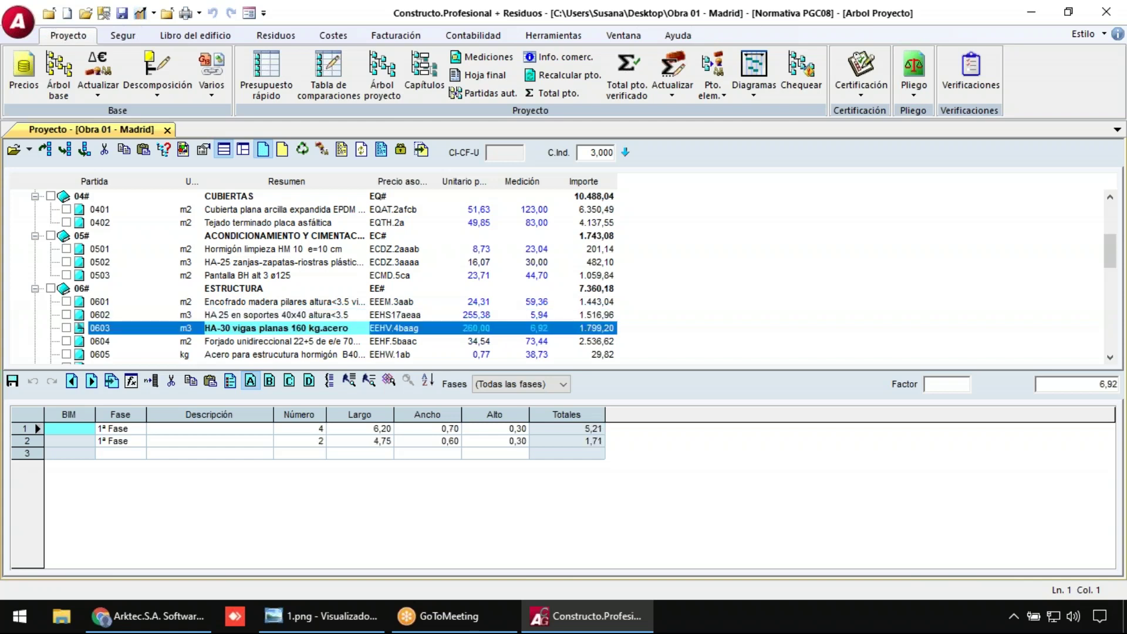
# - Open Obra 02 - Miraflores.g13 from the desktop, show its project tree and select item 0202 Desmonte-excv medios pala
pyautogui.click(1126, 616)
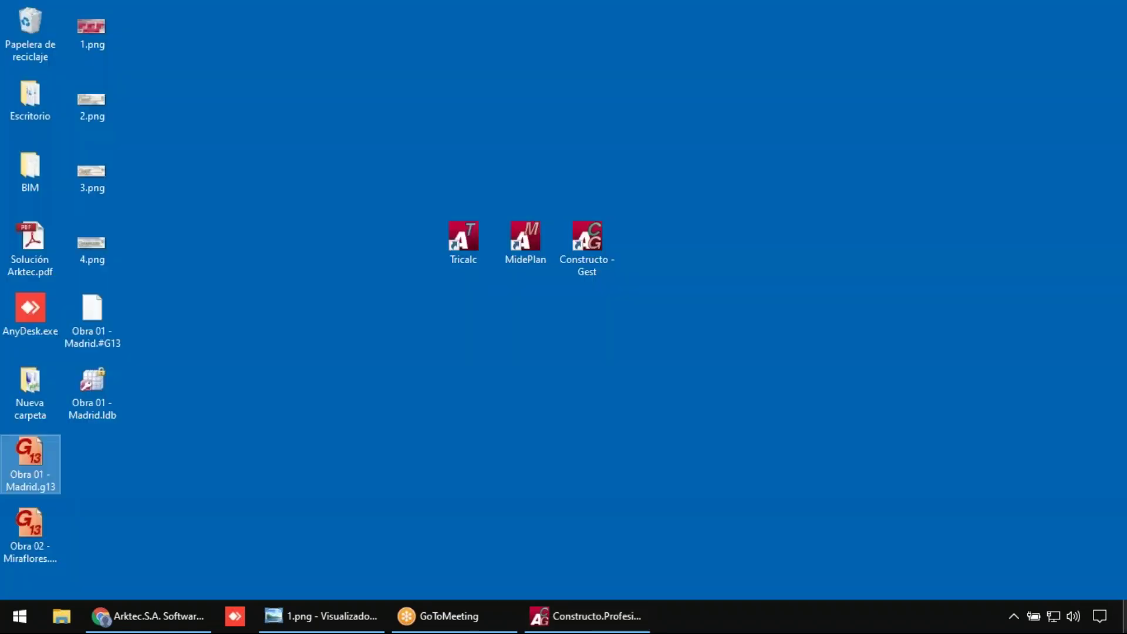
pyautogui.doubleClick(32, 528)
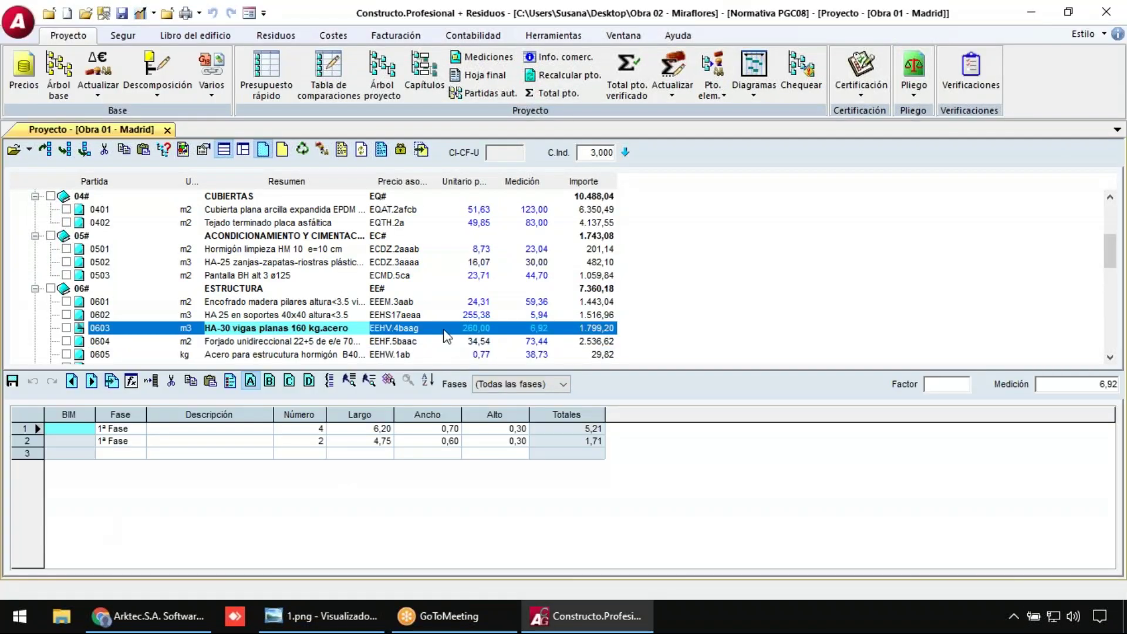
pyautogui.click(379, 74)
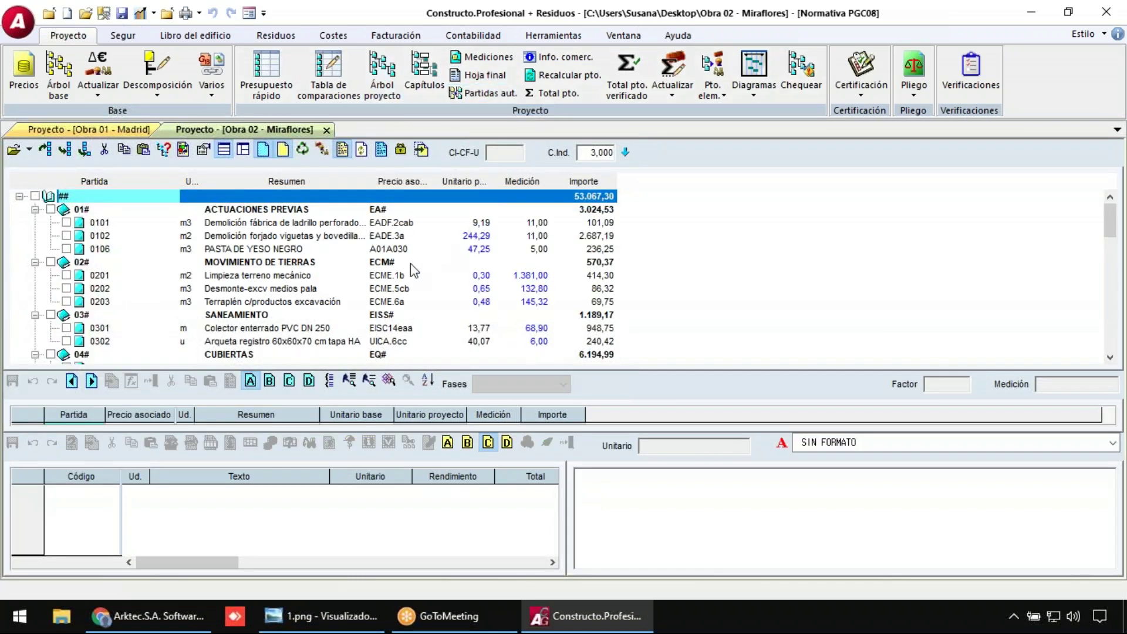
pyautogui.click(399, 289)
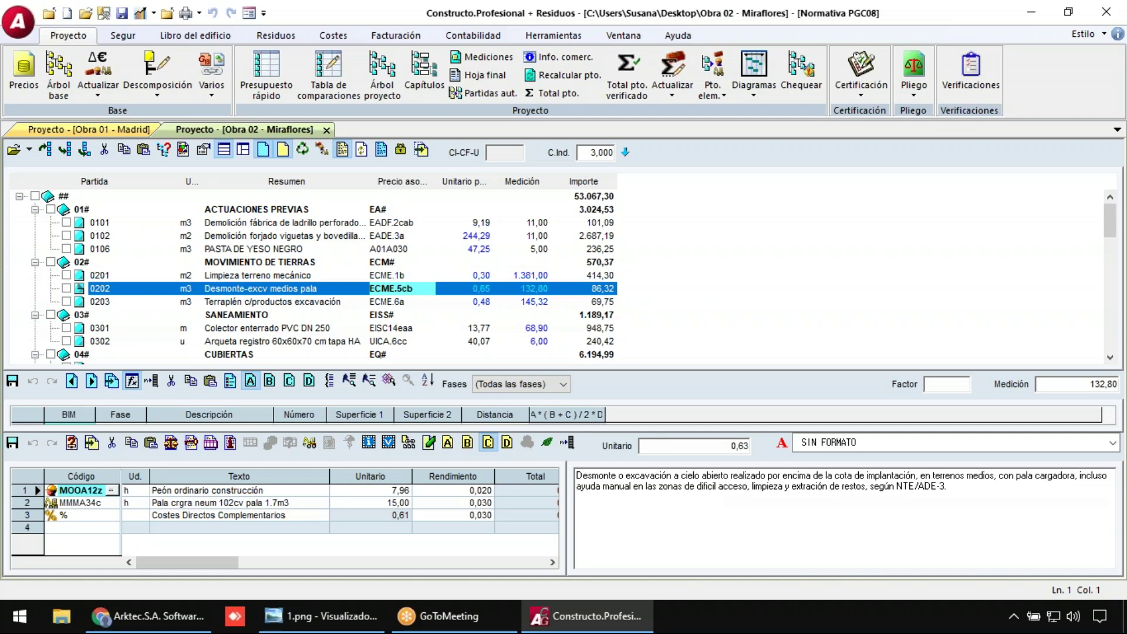
# - Switch between the Obra 01 - Madrid and Obra 02 - Miraflores project trees to compare them
pyautogui.click(118, 132)
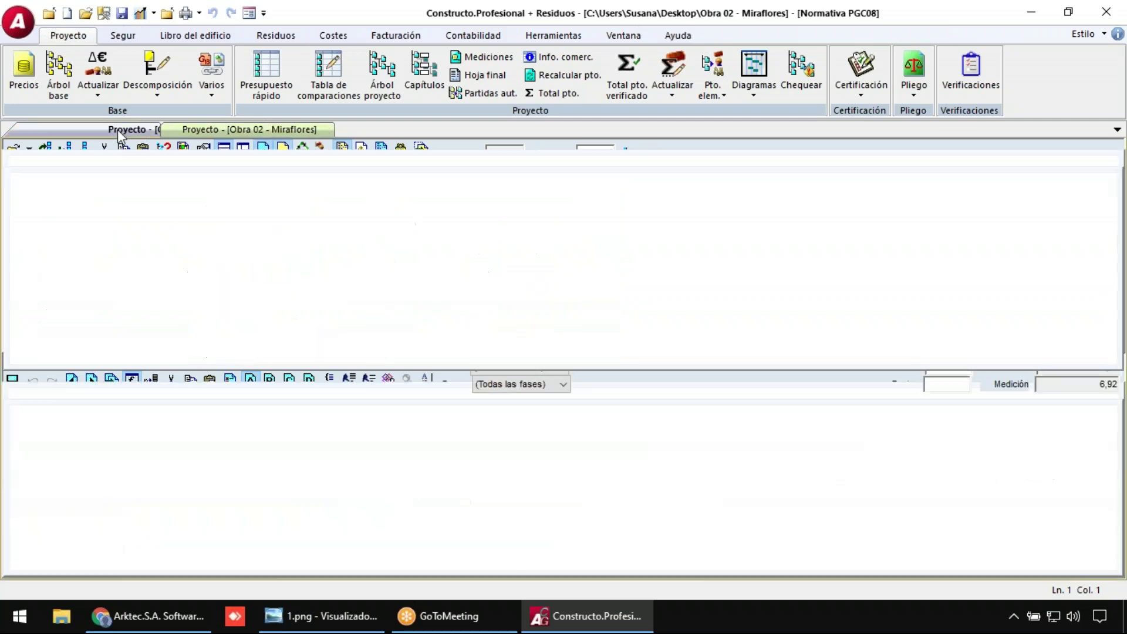
pyautogui.click(239, 131)
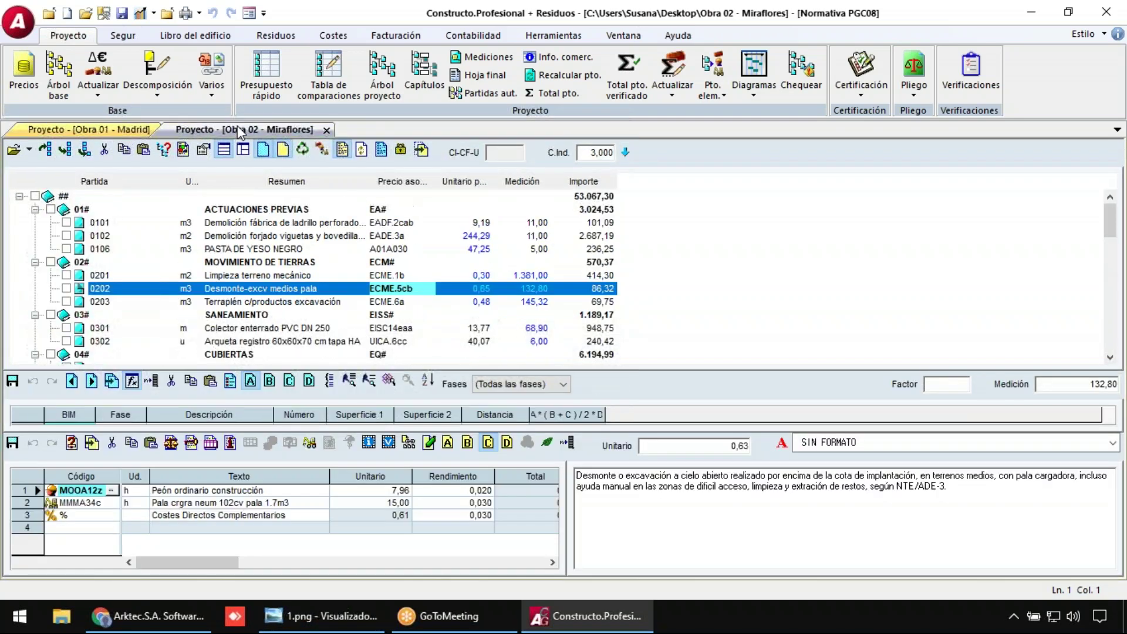
pyautogui.click(123, 131)
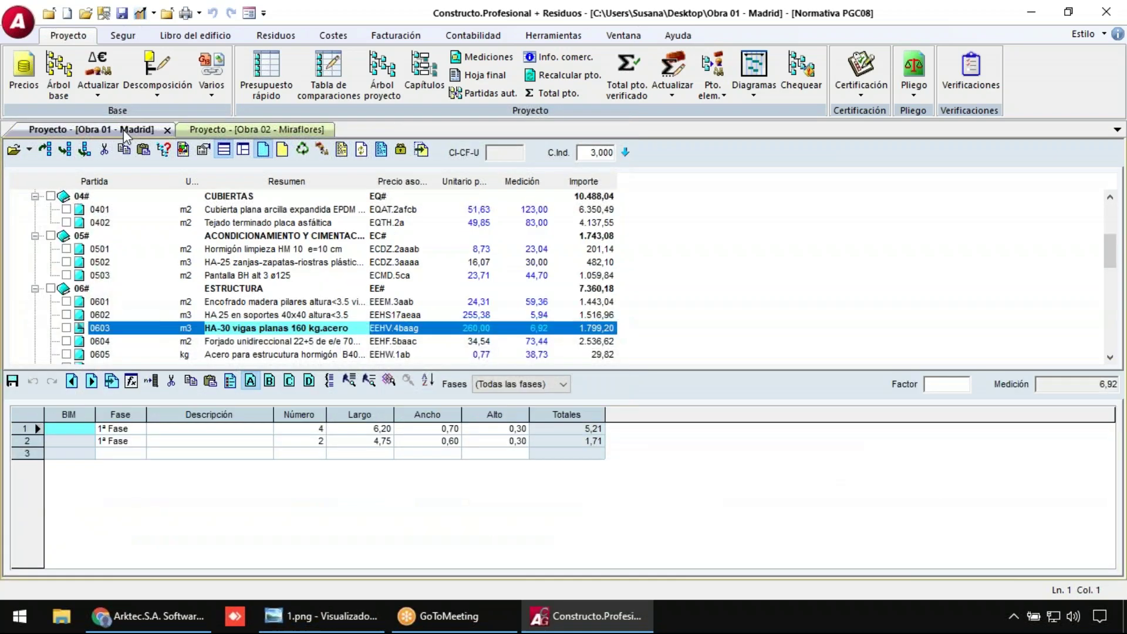
# - Close both project tree windows and close the Obra 02 - Miraflores and Obra 01 - Madrid files
pyautogui.click(167, 130)
pyautogui.click(180, 130)
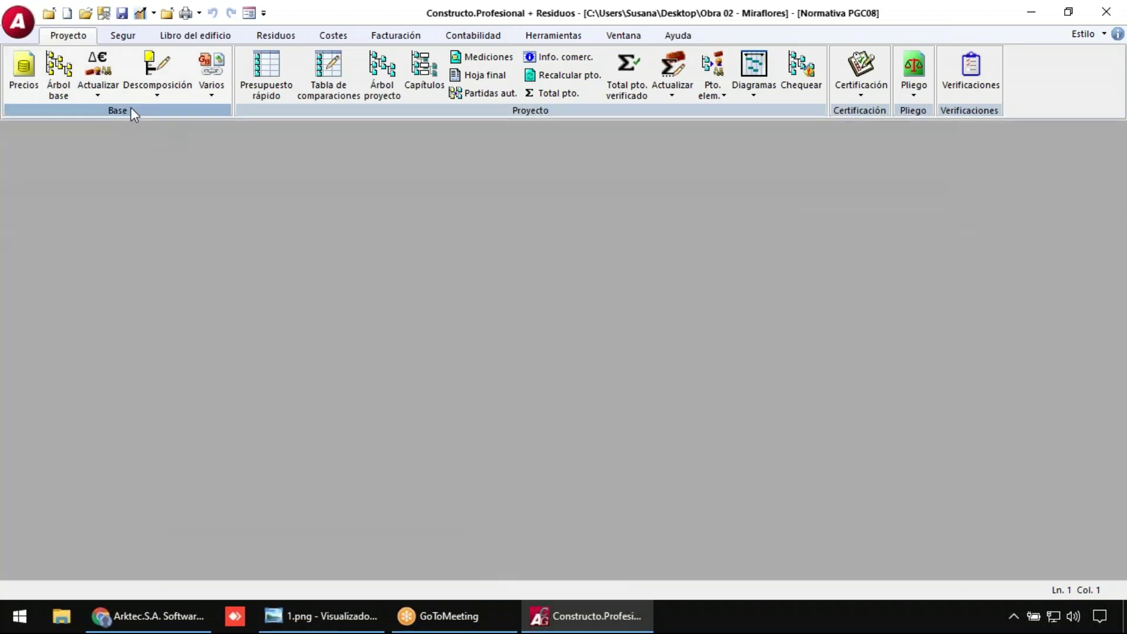
pyautogui.click(18, 22)
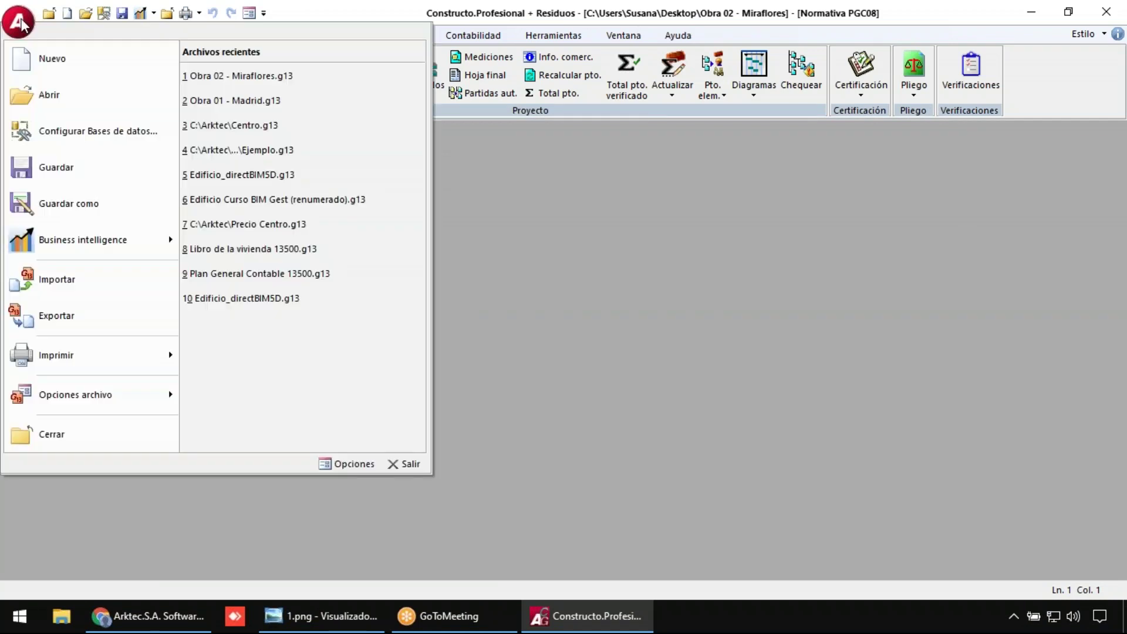
pyautogui.click(83, 435)
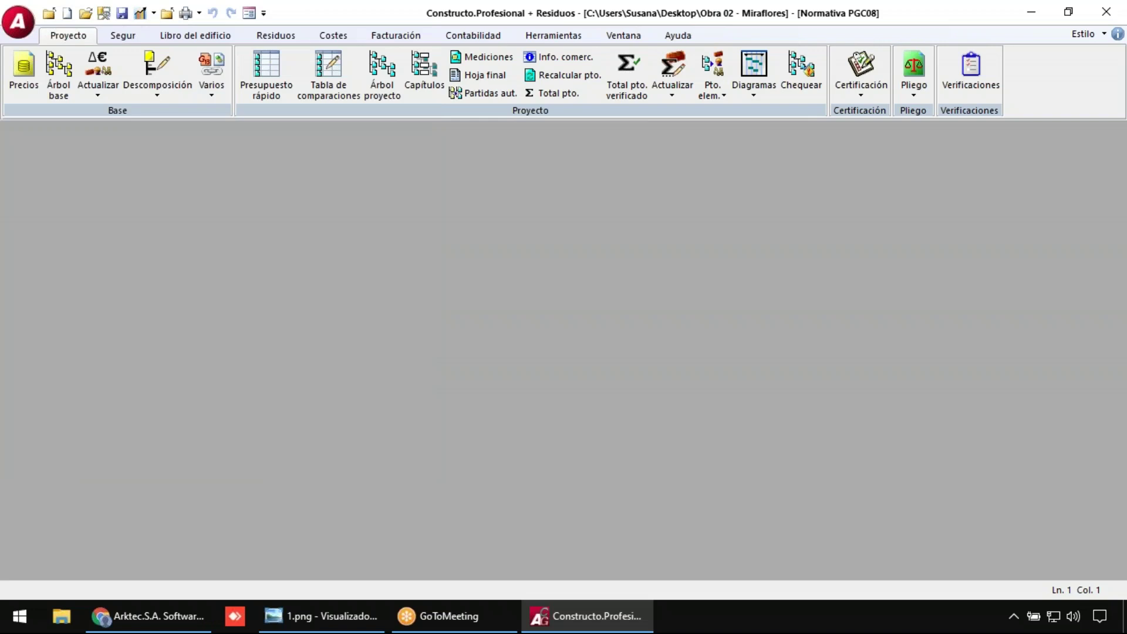
pyautogui.click(24, 20)
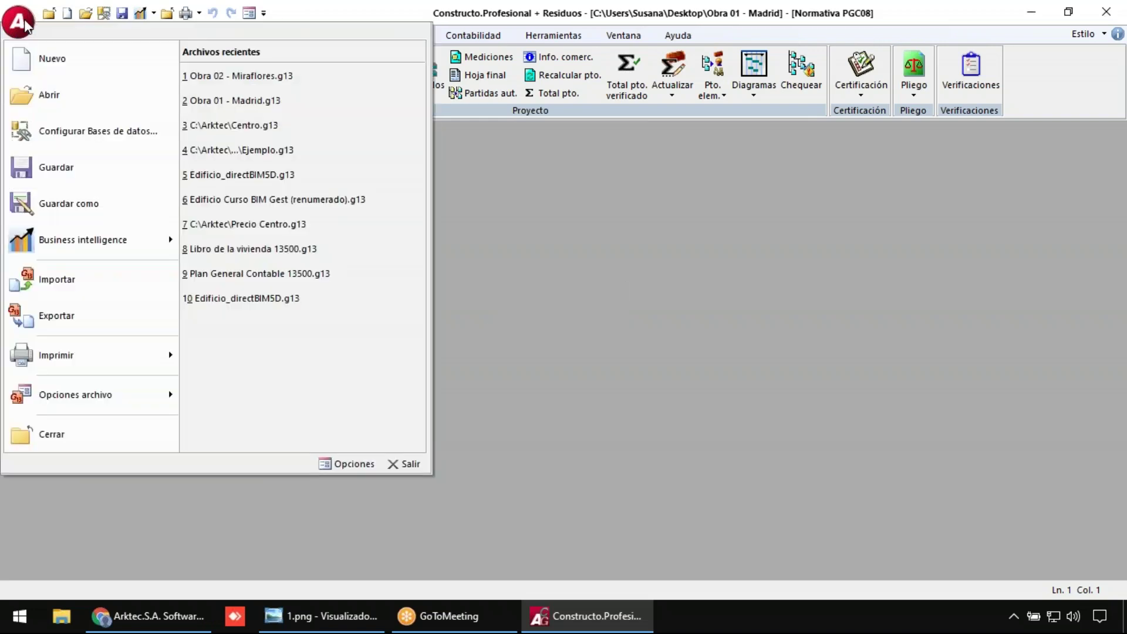
pyautogui.click(83, 434)
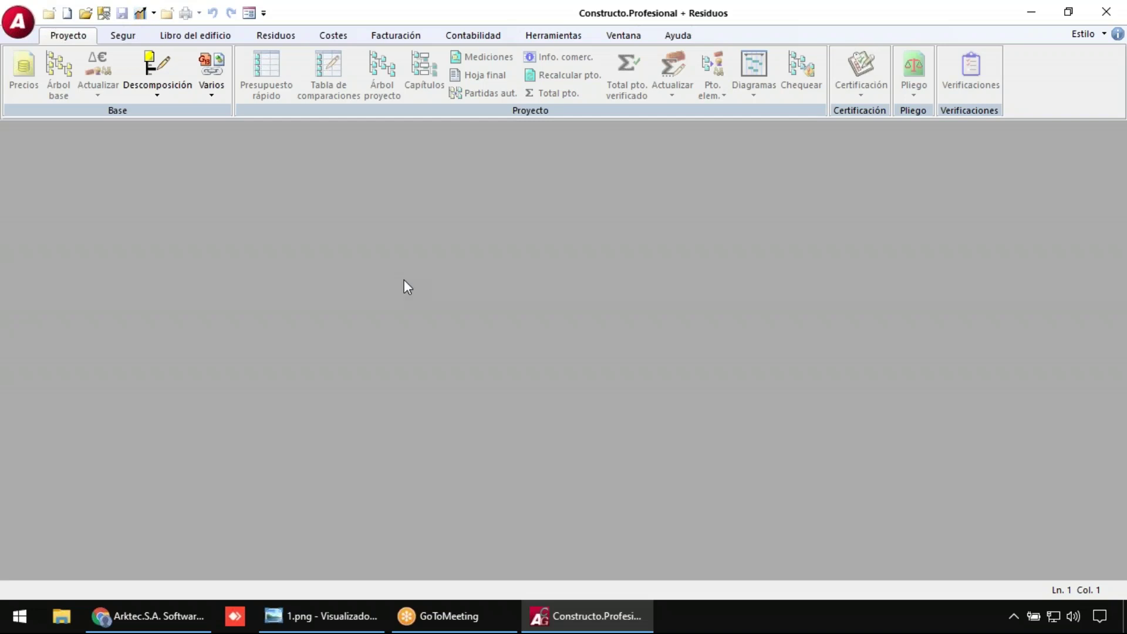
# - Create a new Gest/Constructo file named "Mi empresa" on the desktop
pyautogui.click(19, 22)
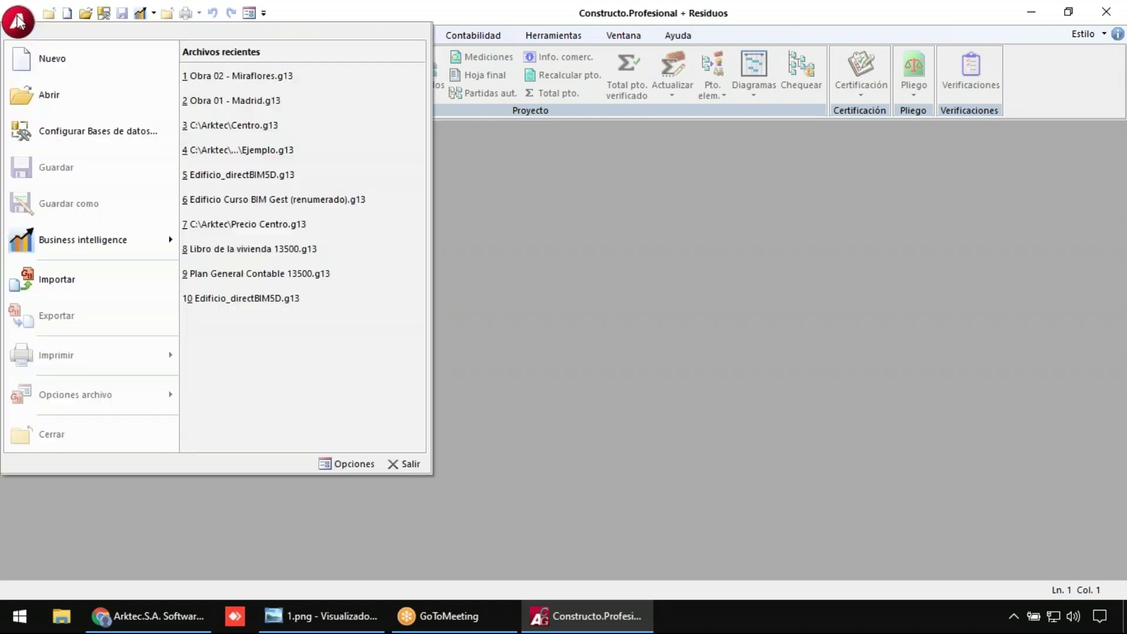
pyautogui.click(65, 58)
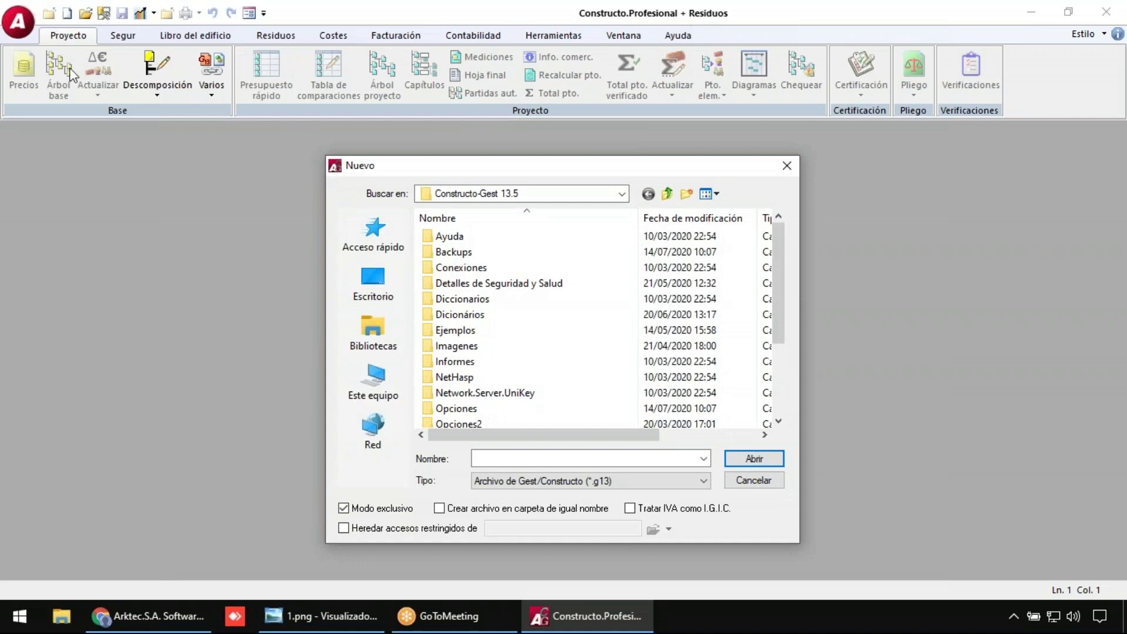
pyautogui.click(372, 279)
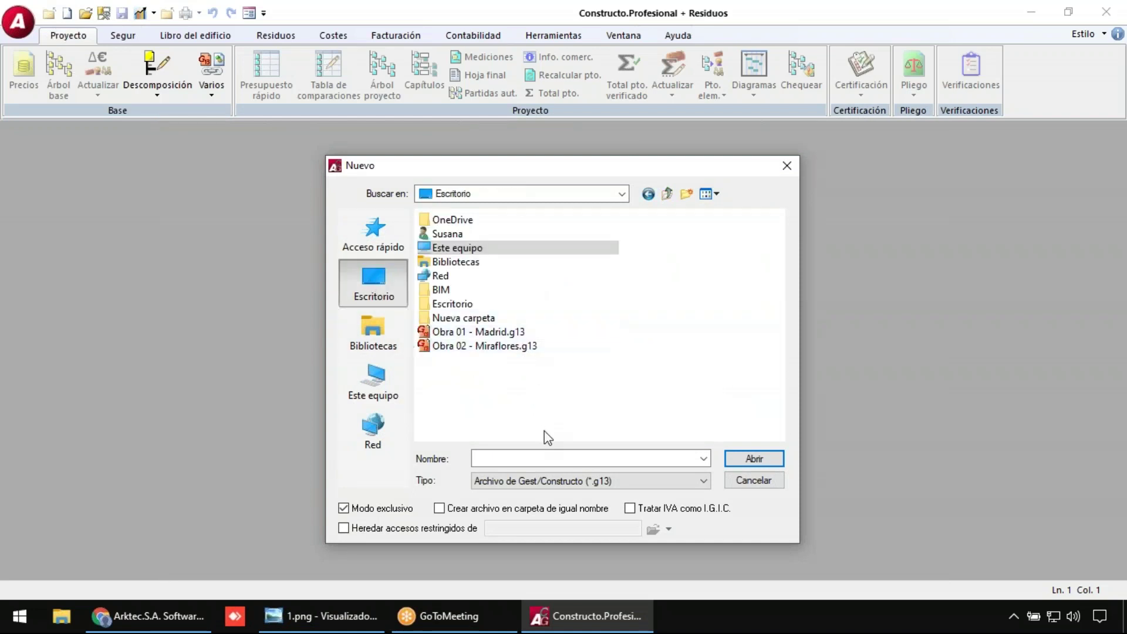
pyautogui.click(539, 458)
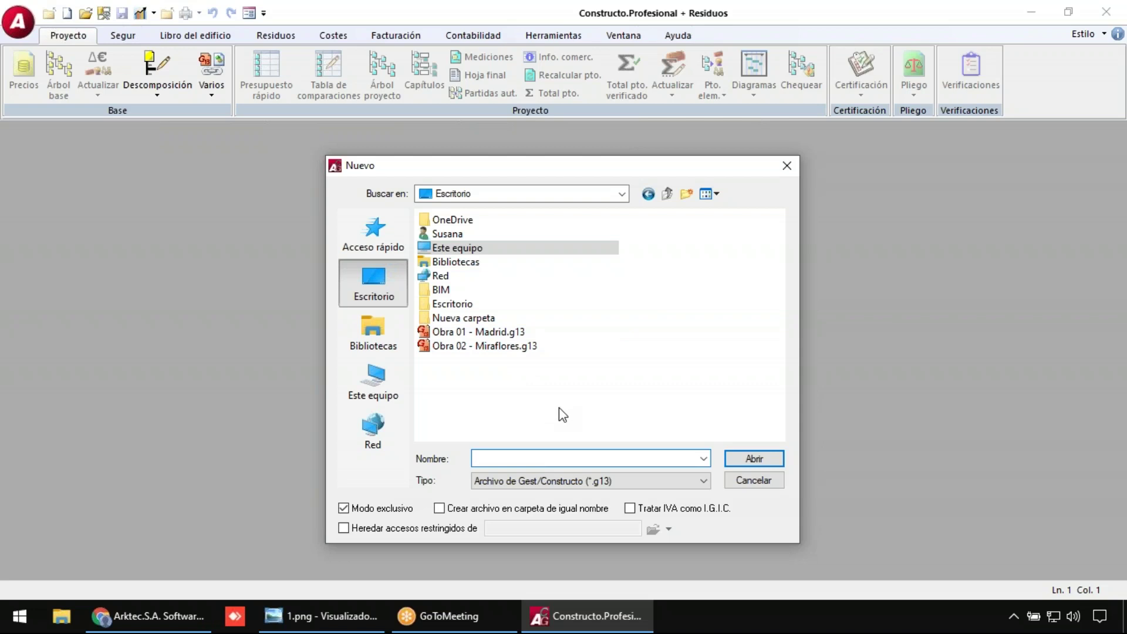
pyautogui.write('M')
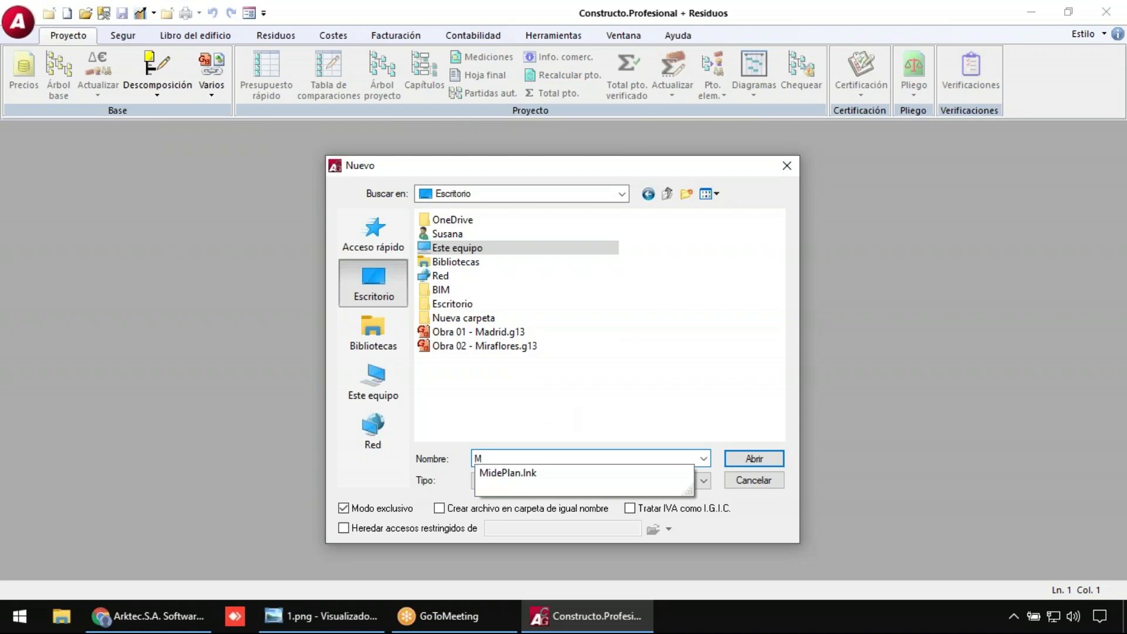
pyautogui.write('i emp')
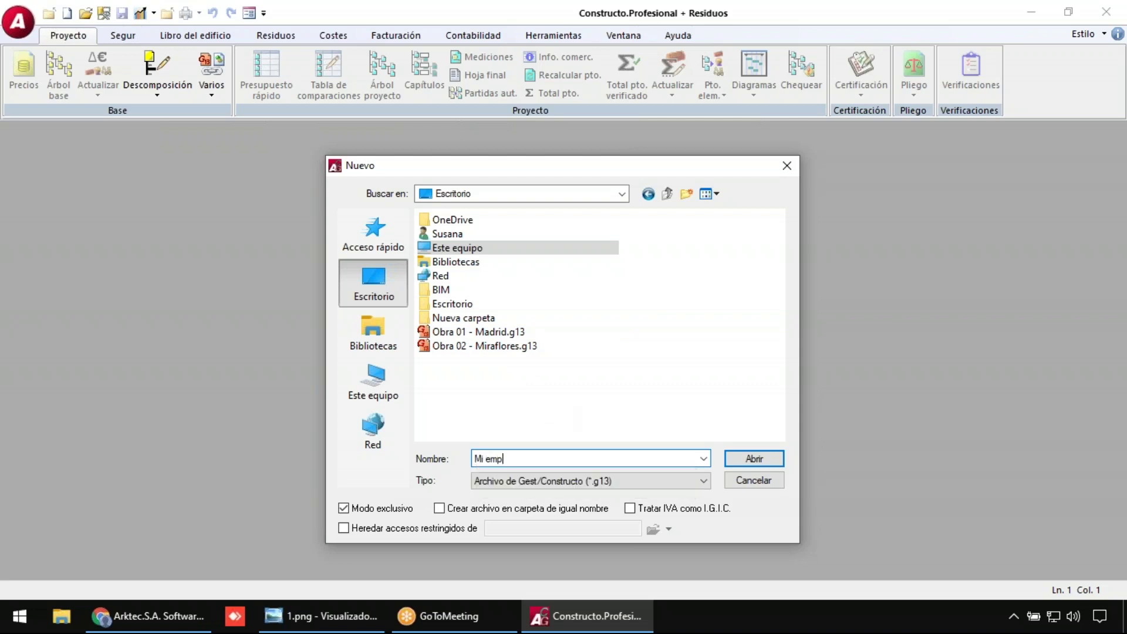
pyautogui.write('resa')
pyautogui.click(742, 461)
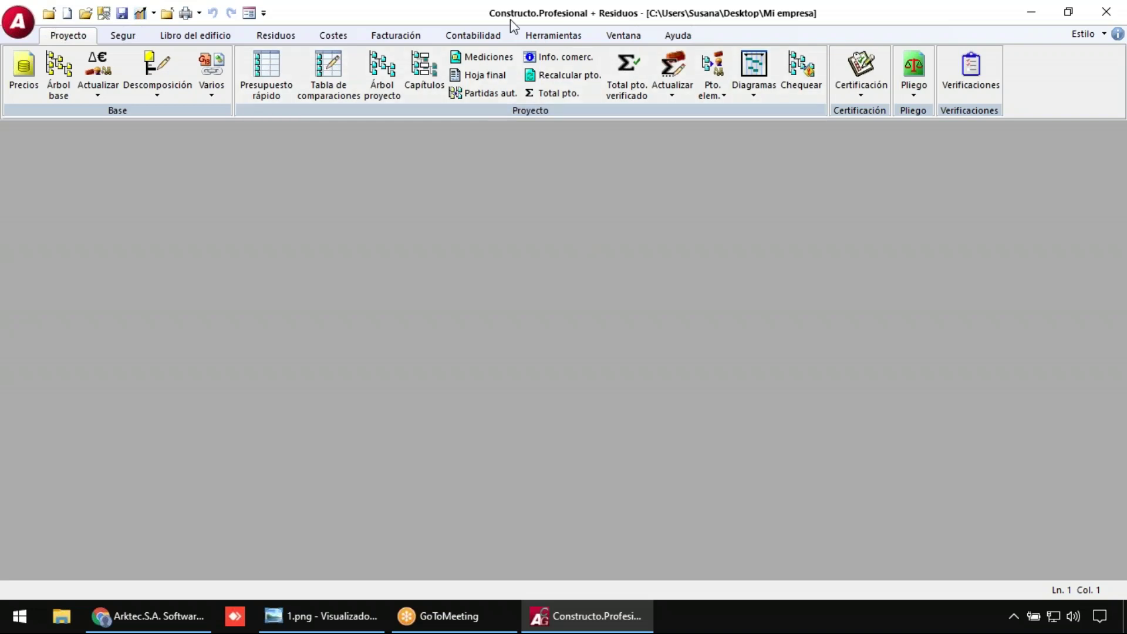
# - Generate the company's Plan General Contable from the Plan General Contable 13500.g13 template with Normativa PGC08
pyautogui.click(468, 36)
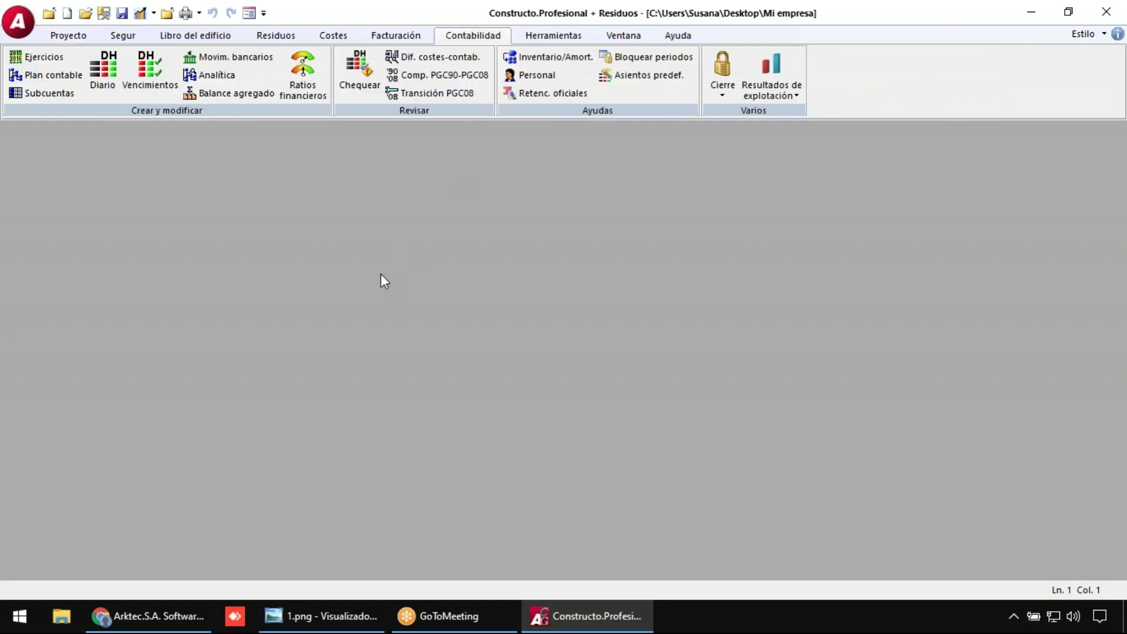
pyautogui.click(51, 75)
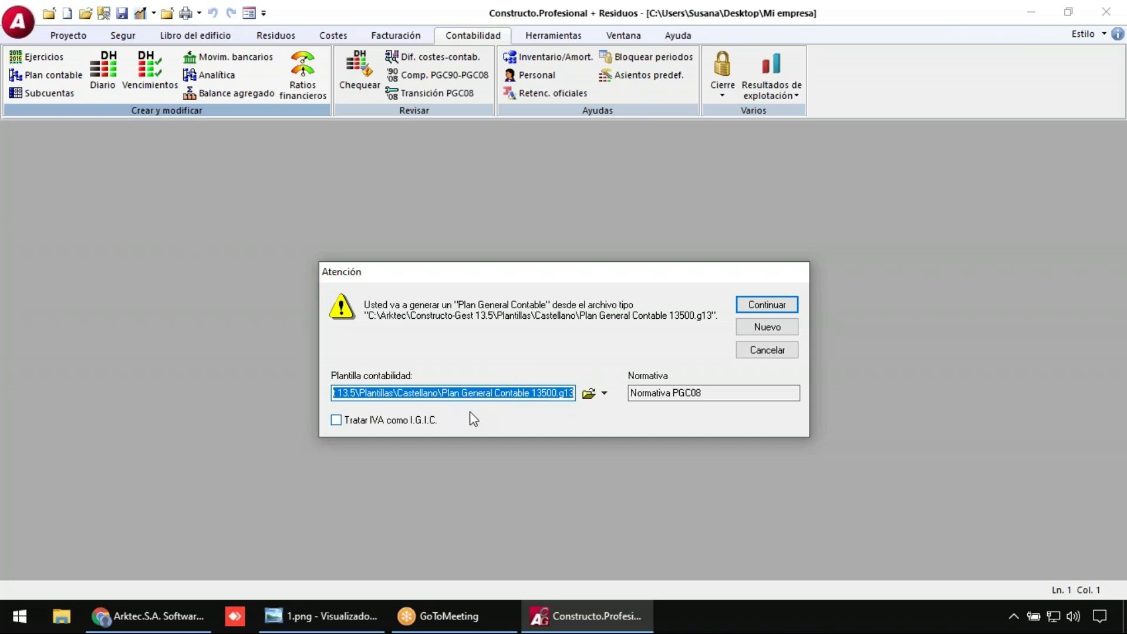
pyautogui.click(754, 306)
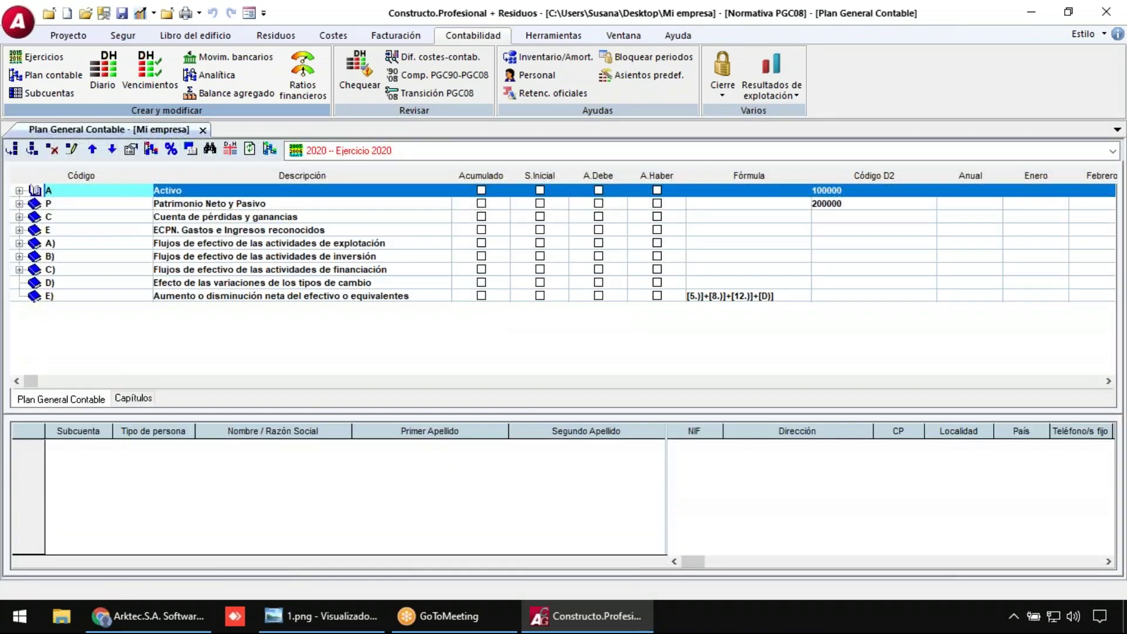
# - Expand Activo and the Patrimonio Neto y Pasivo branch down to PC51 Proveedores, and examine accounts 400, 401, 405 and 406
pyautogui.click(19, 191)
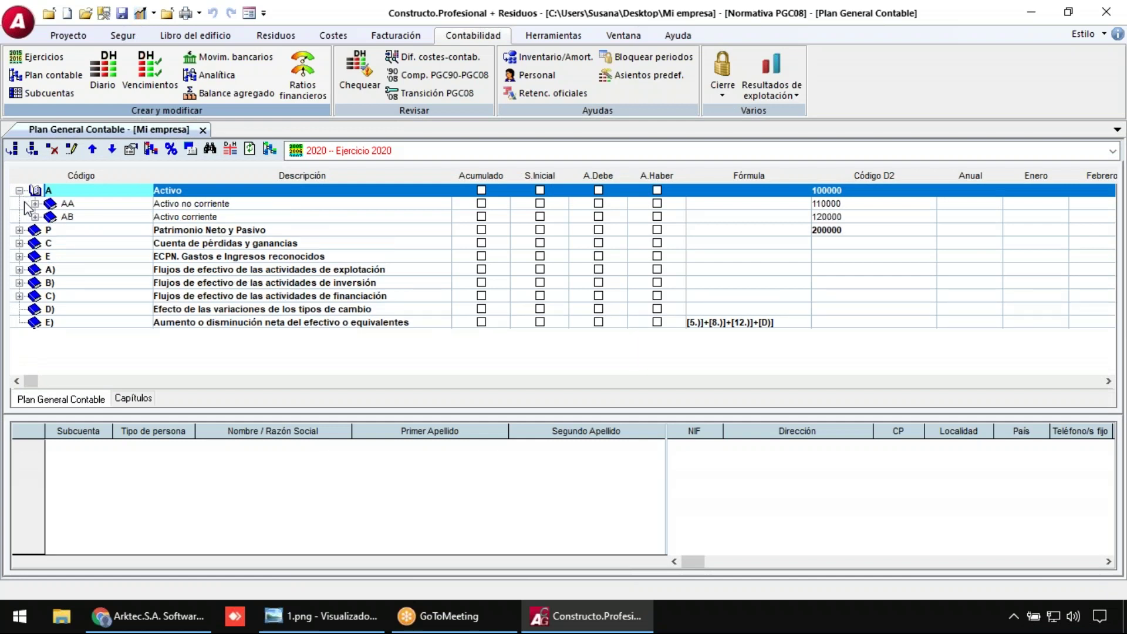
pyautogui.click(18, 230)
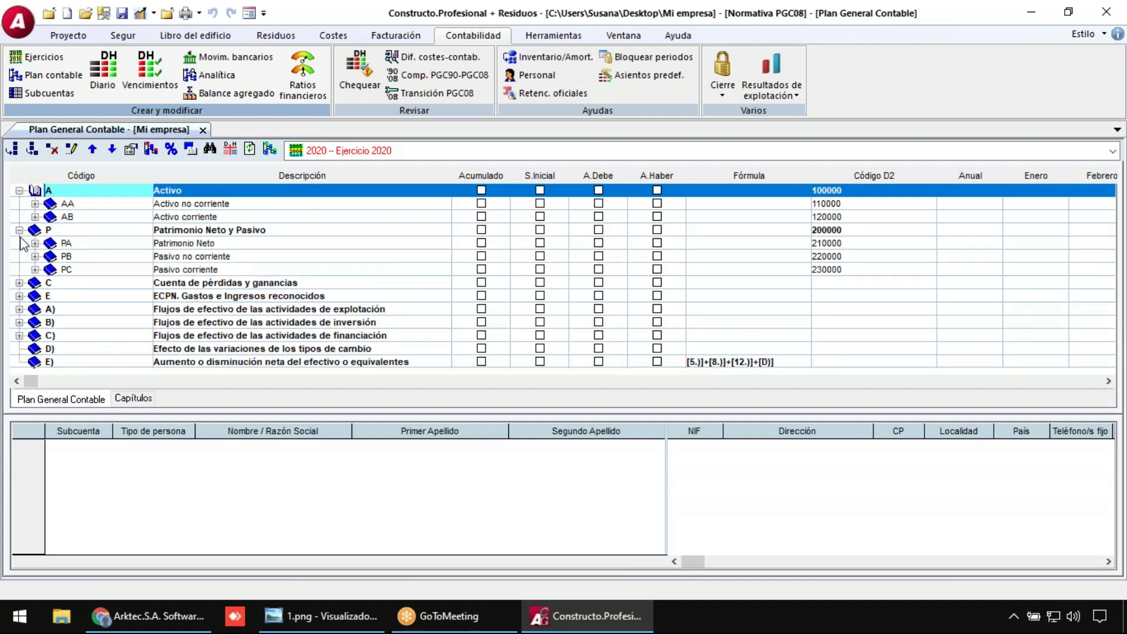
pyautogui.click(35, 270)
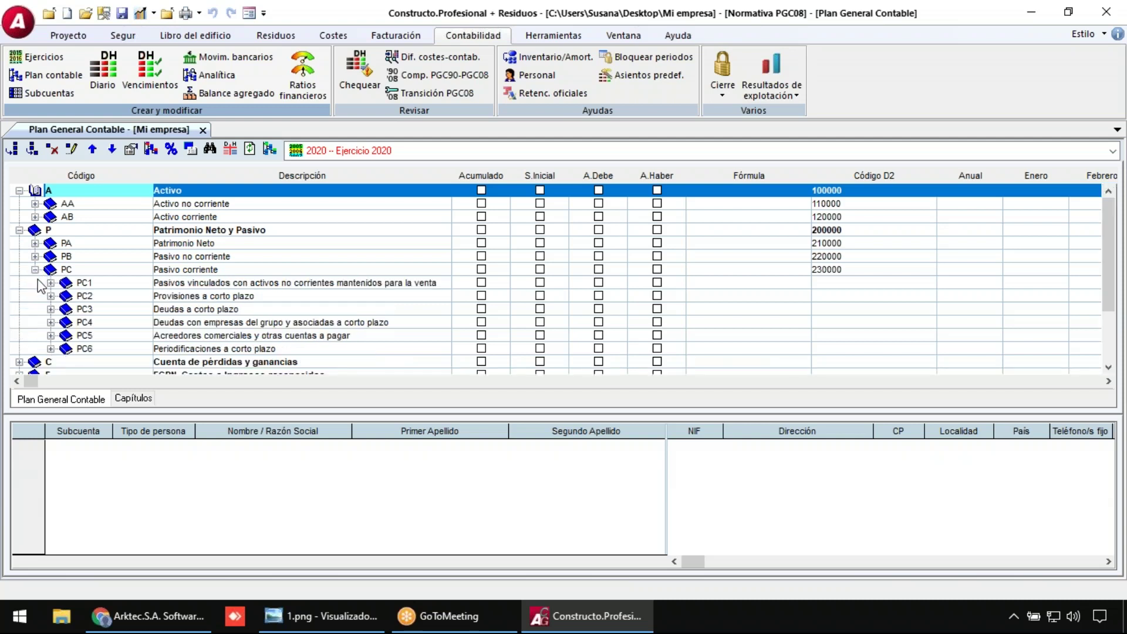
pyautogui.doubleClick(51, 335)
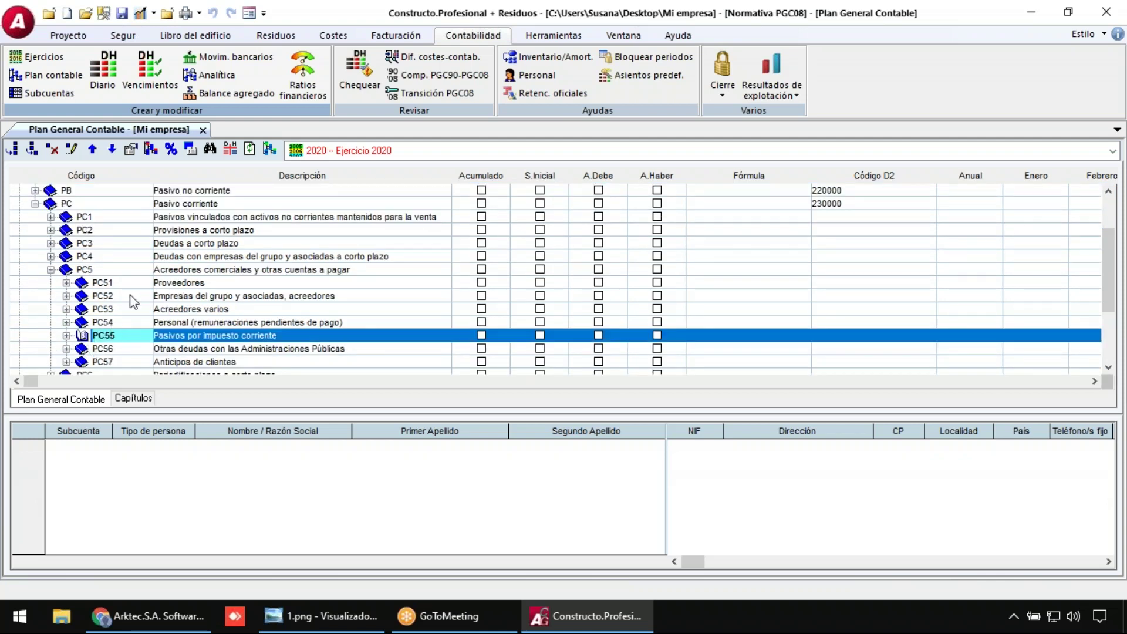
pyautogui.click(67, 283)
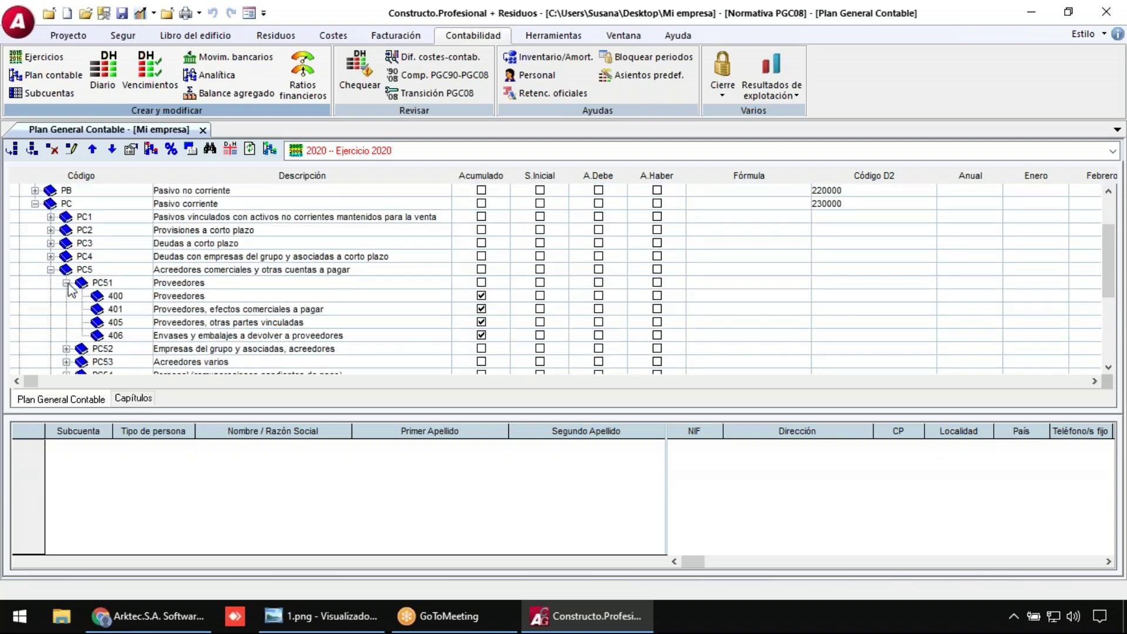
pyautogui.click(128, 300)
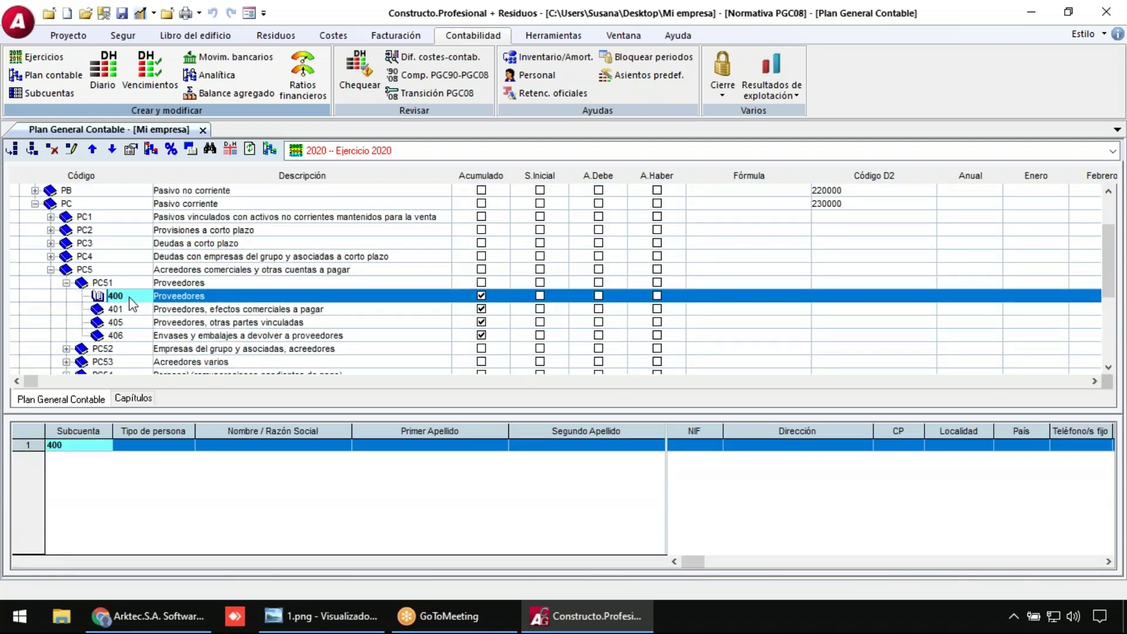
pyautogui.click(128, 309)
pyautogui.click(128, 322)
pyautogui.click(128, 336)
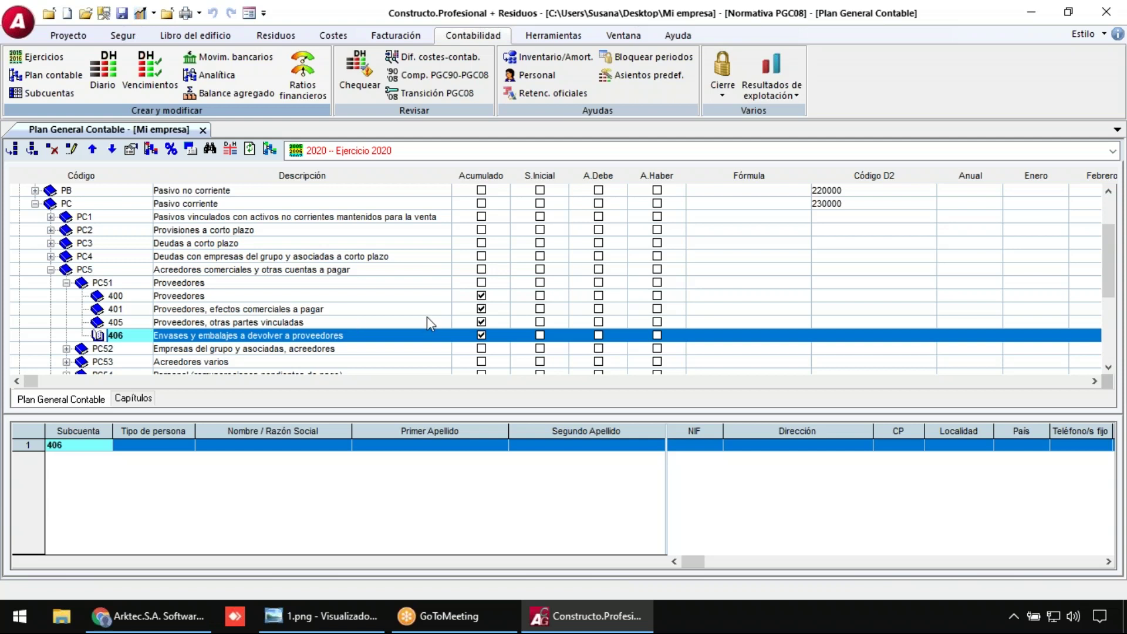
# - Open the description and the code of account 401 for editing, and select account 405
pyautogui.doubleClick(249, 310)
pyautogui.moveTo(232, 310); pyautogui.dragTo(276, 310)
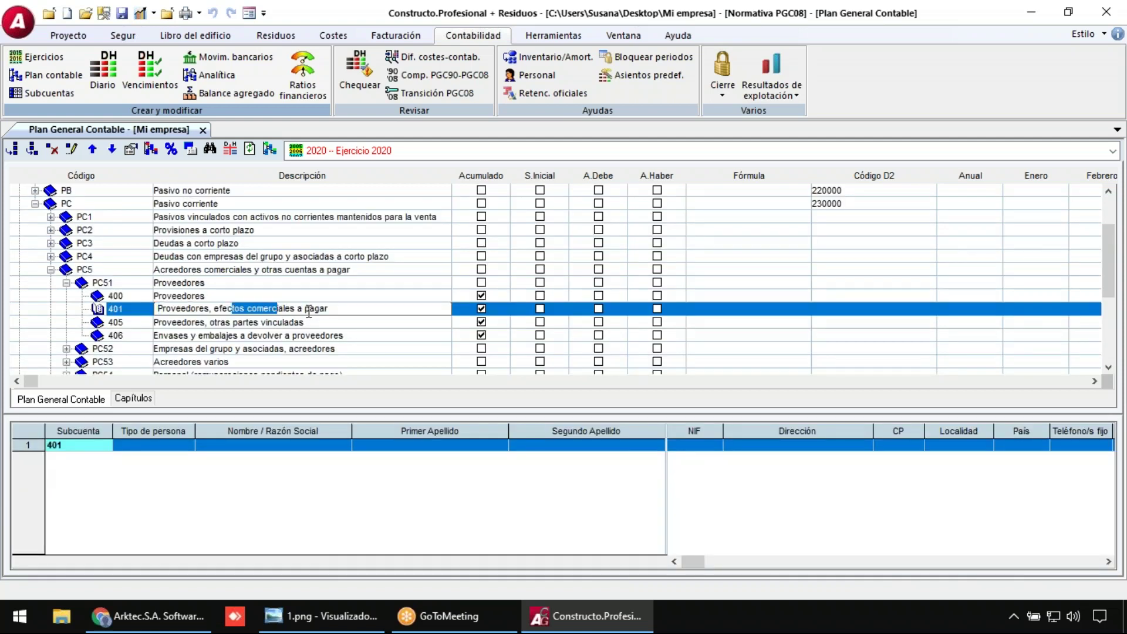
pyautogui.click(310, 309)
pyautogui.click(130, 309)
pyautogui.click(123, 309)
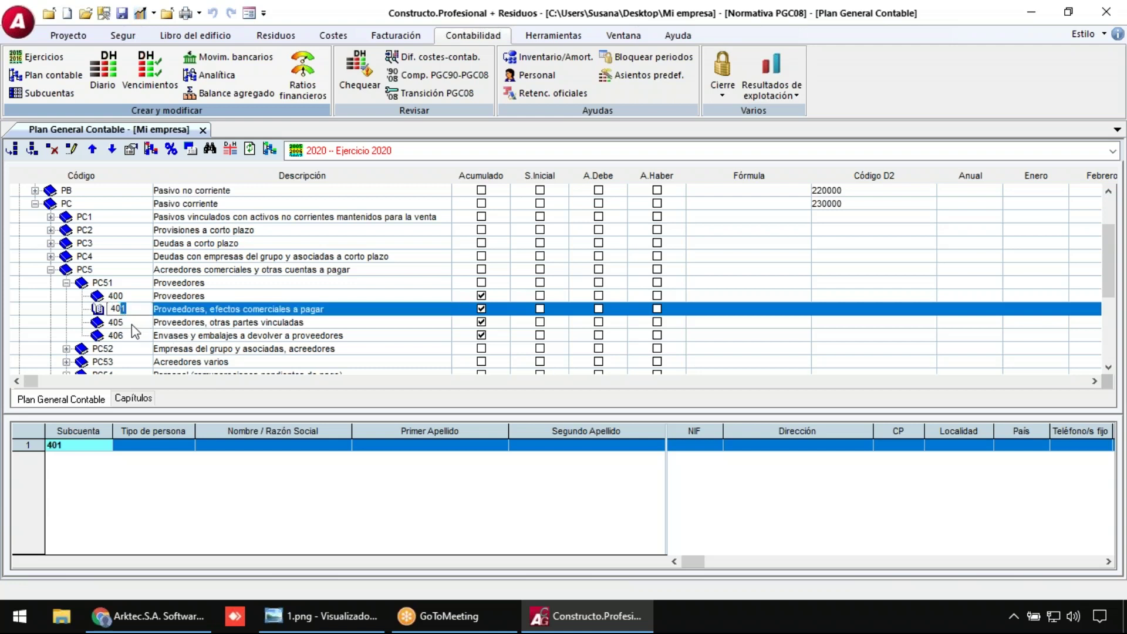
pyautogui.press('Down')
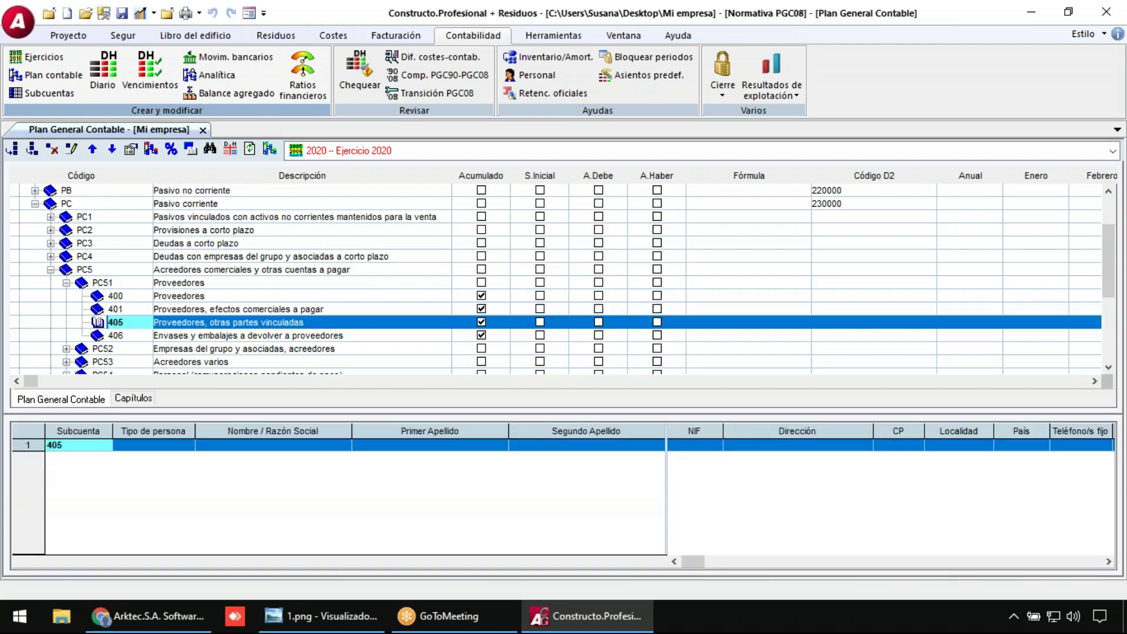
# - Add an account with code 407 and description "Proveedores especiales" under PC51 Proveedores
pyautogui.click(13, 153)
pyautogui.write('407')
pyautogui.press('Tab')
pyautogui.write('Pr')
pyautogui.write('eed')
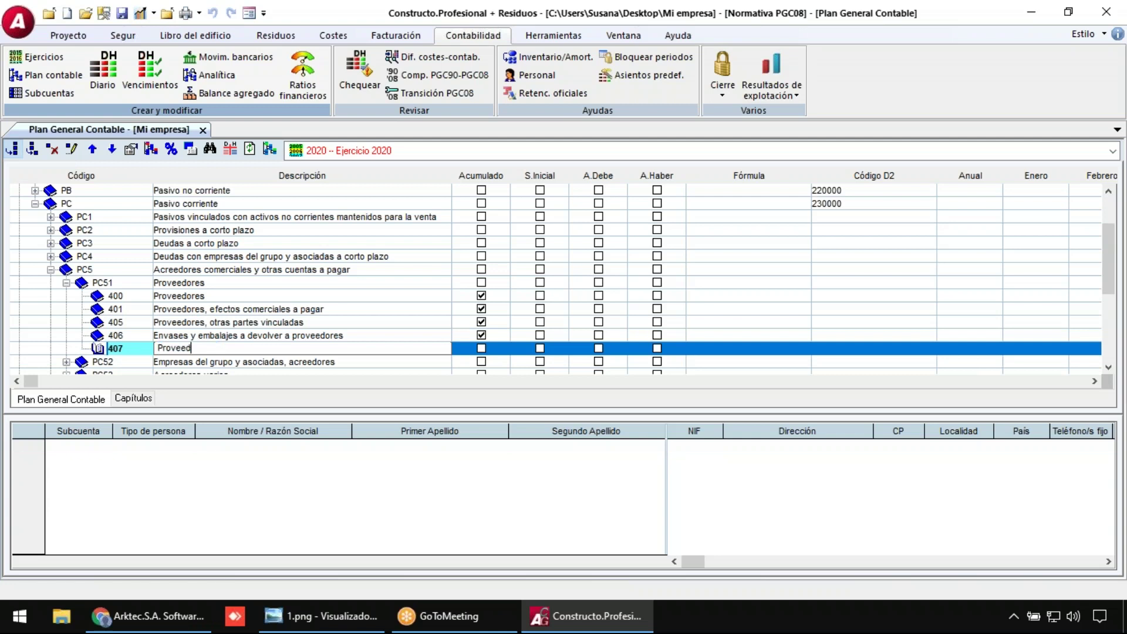
pyautogui.write('ores especiales')
pyautogui.press('Return')
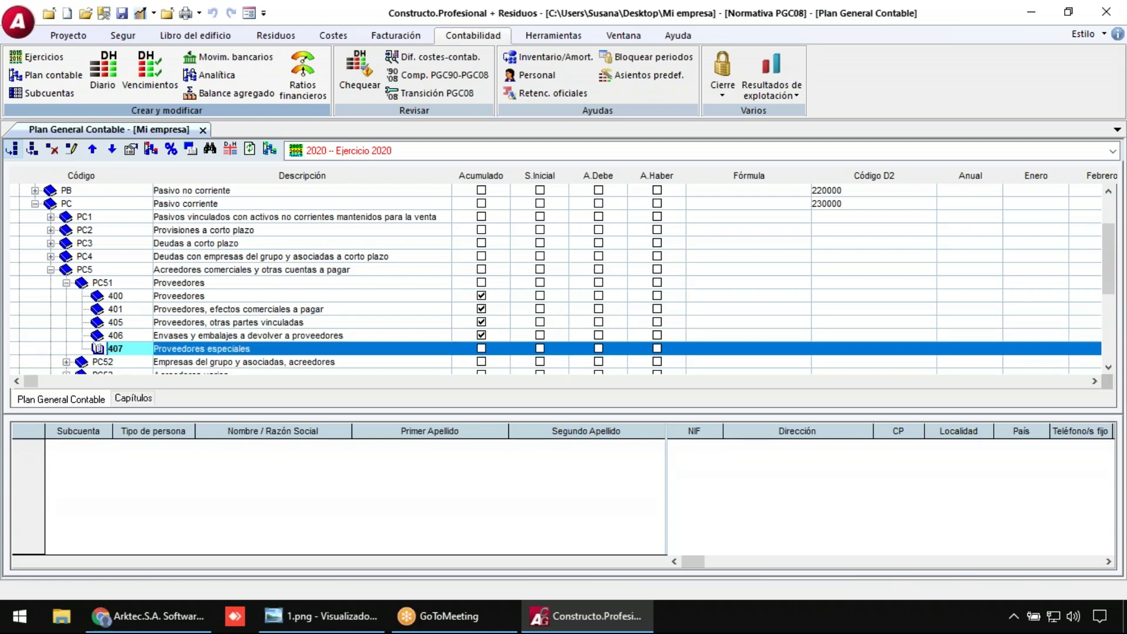
# - Move account 407 Proveedores especiales above account 406 and delete it from the chart of accounts
pyautogui.click(93, 152)
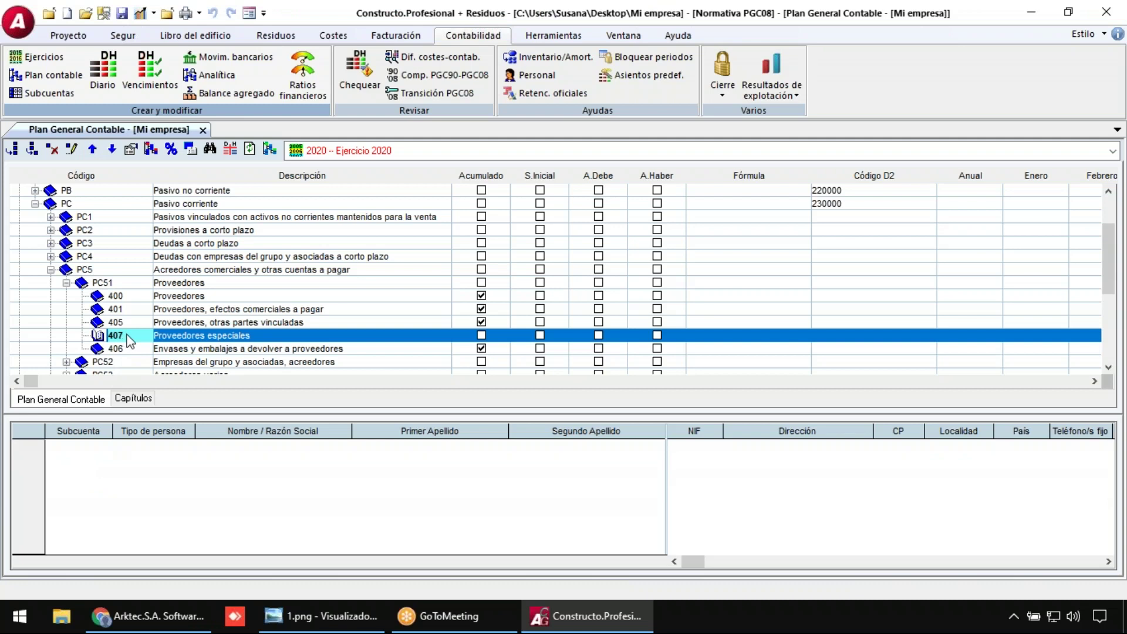
pyautogui.click(55, 150)
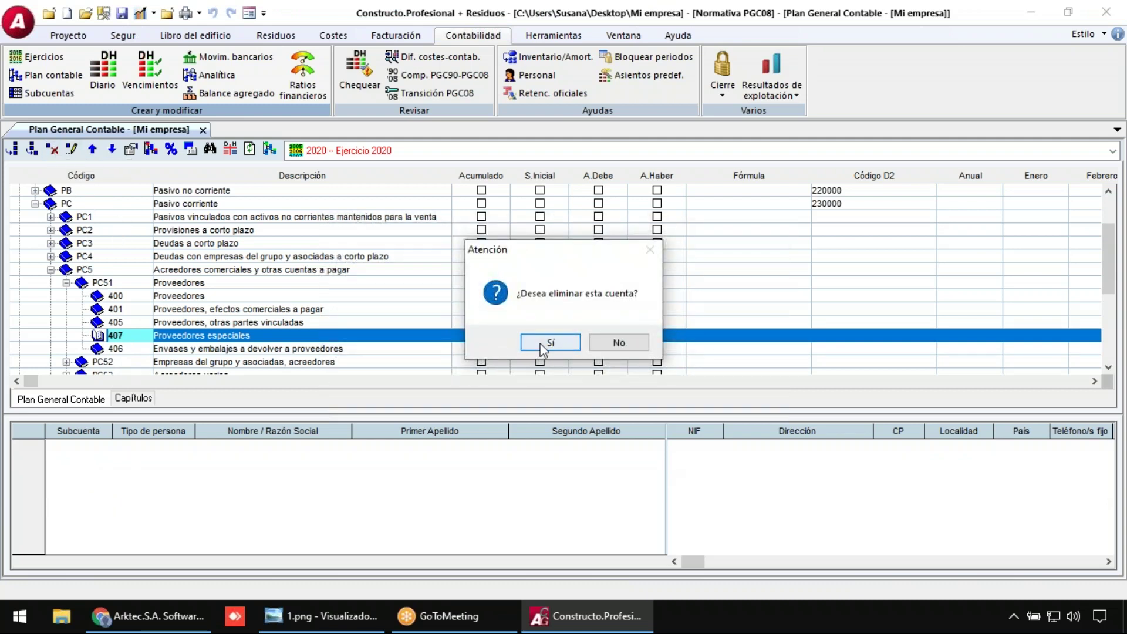
pyautogui.click(543, 347)
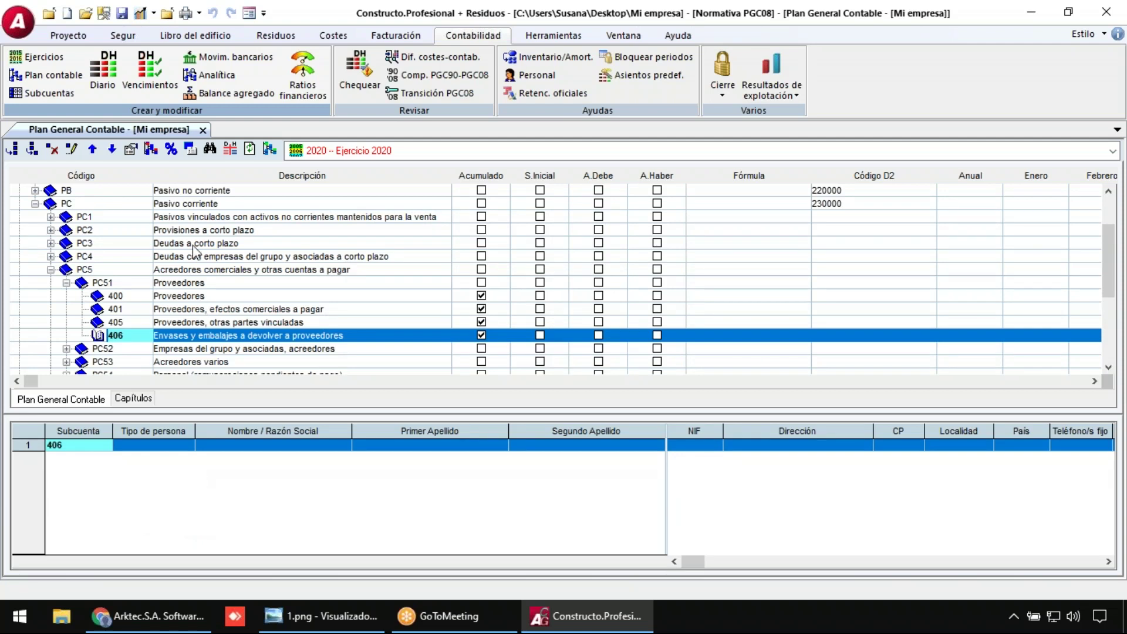
# - Close the Plan General Contable and open the Business Intelligence Centros de Coste organization for Mi empresa
pyautogui.scroll(2, 189, 259)
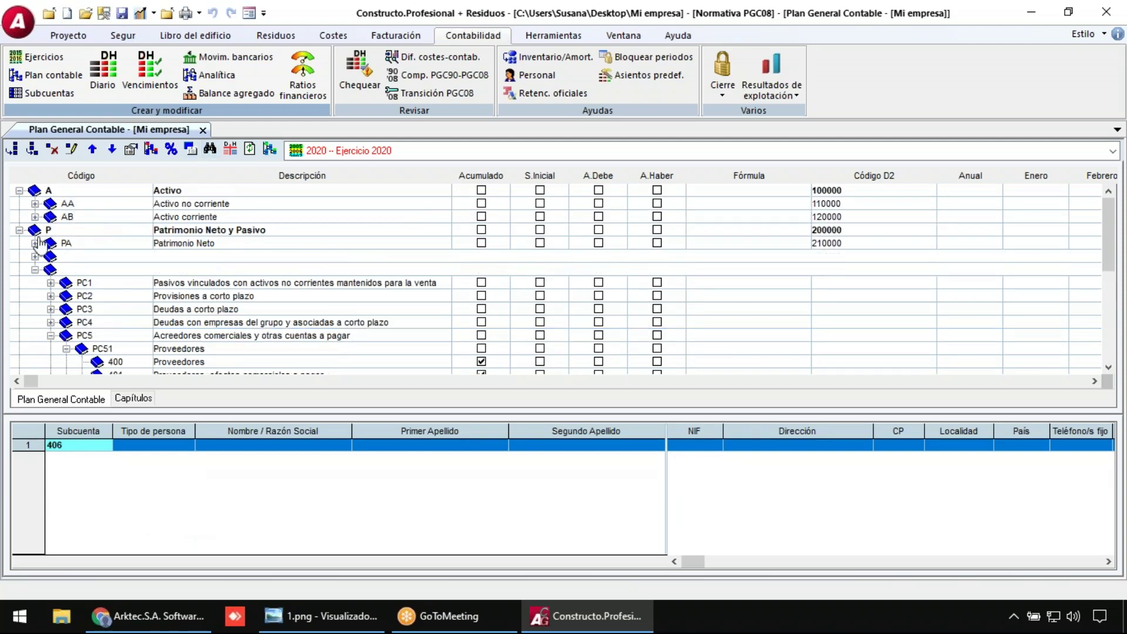
pyautogui.click(203, 131)
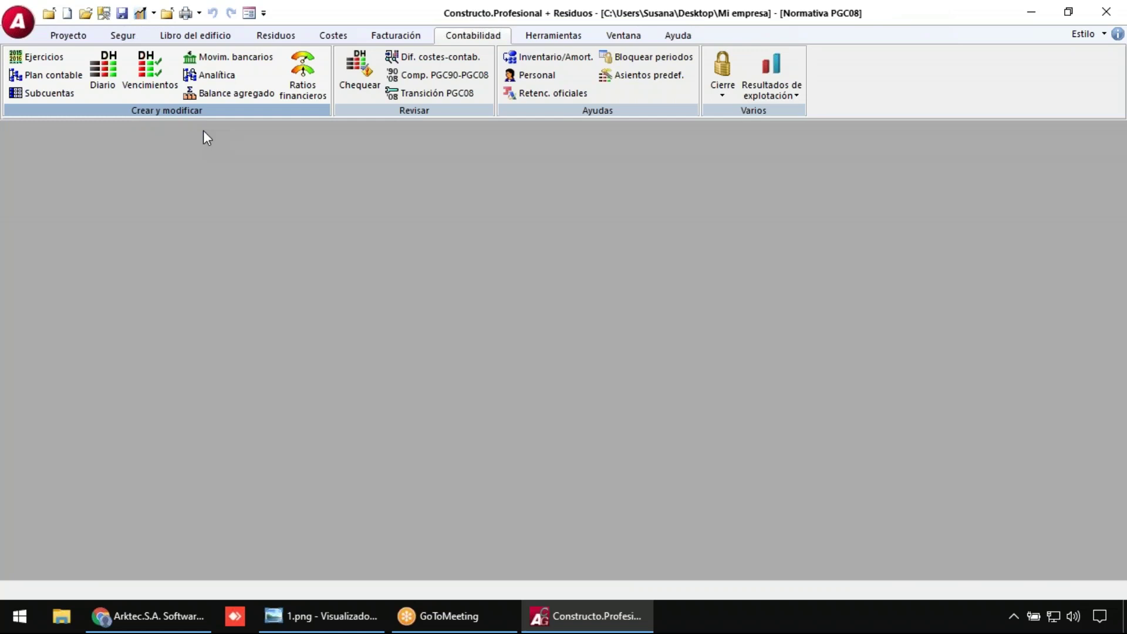
pyautogui.click(27, 24)
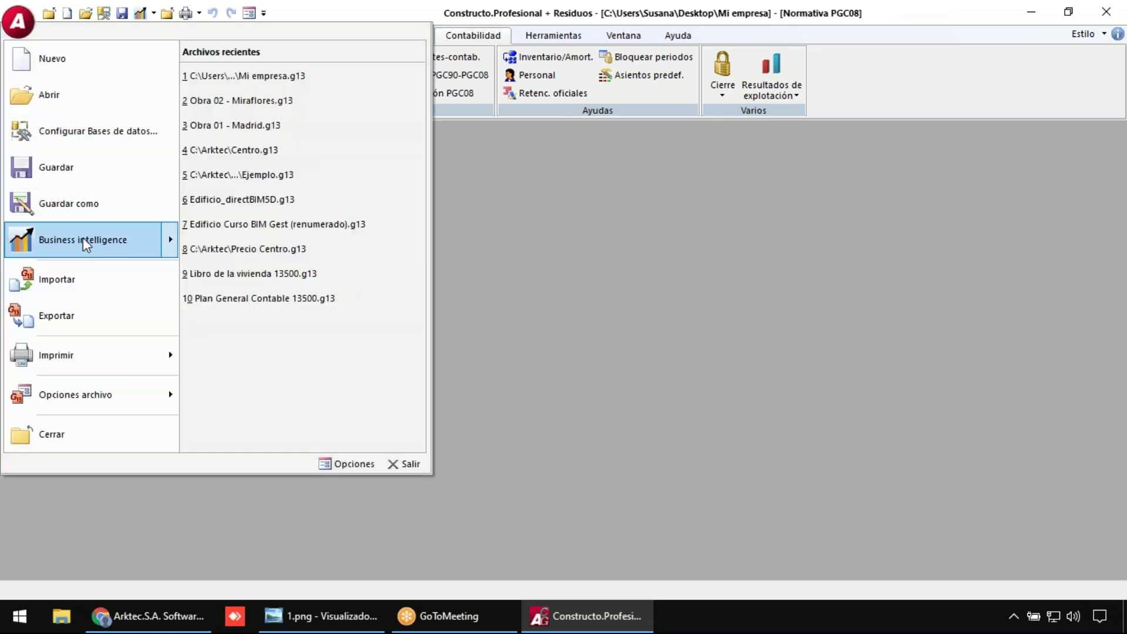
pyautogui.moveTo(91, 247)
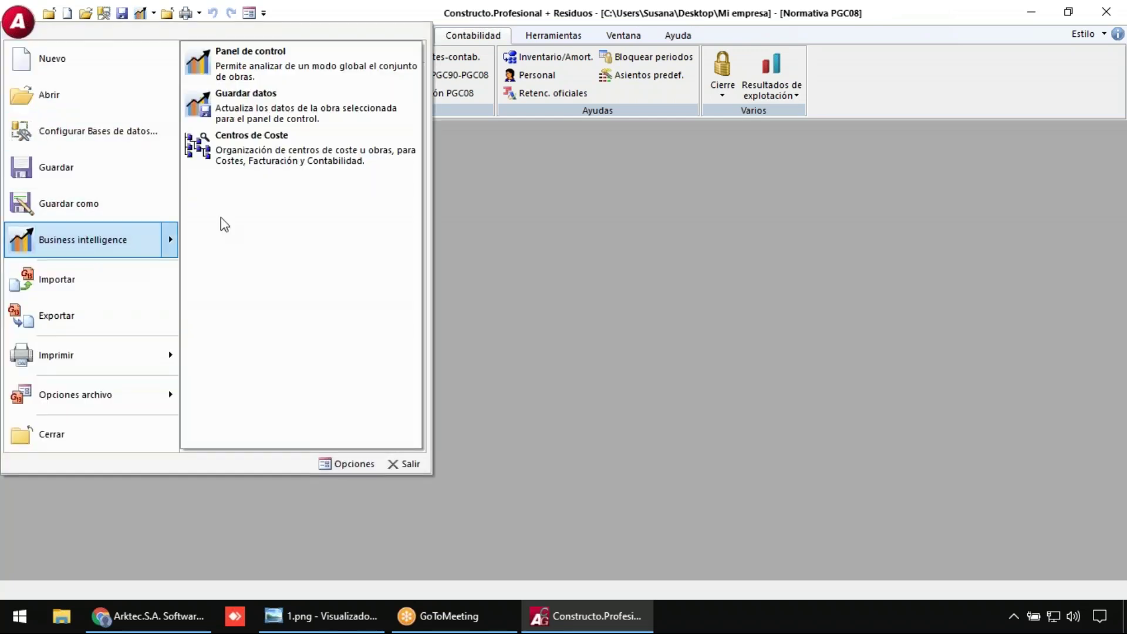
pyautogui.click(308, 146)
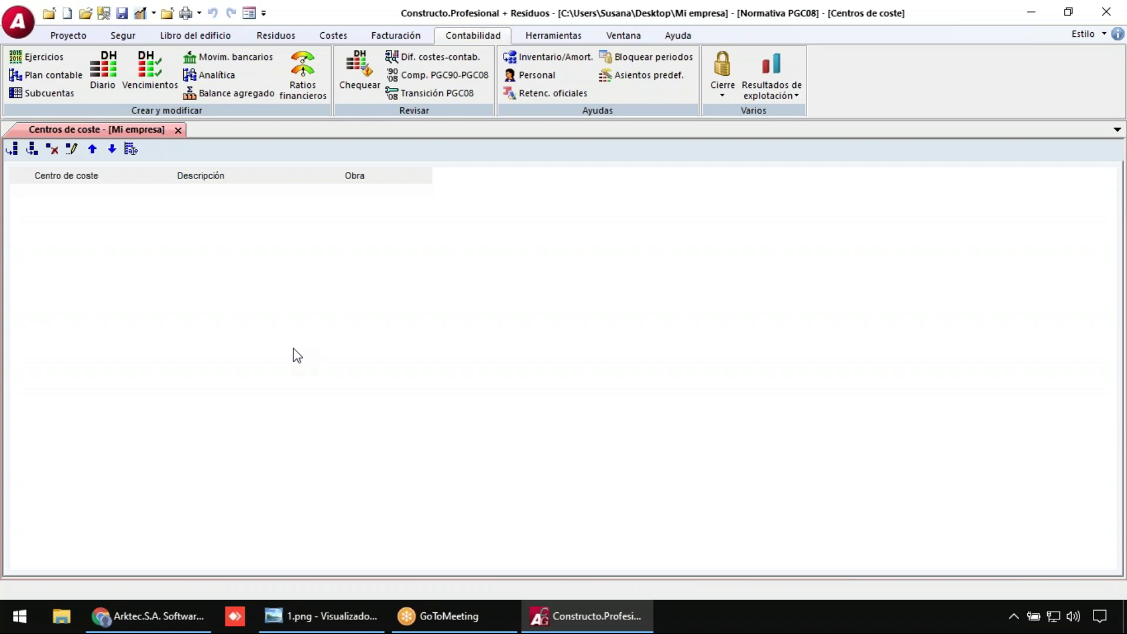
# - Create the root cost centre with code T and description "TOTAL"
pyautogui.click(12, 152)
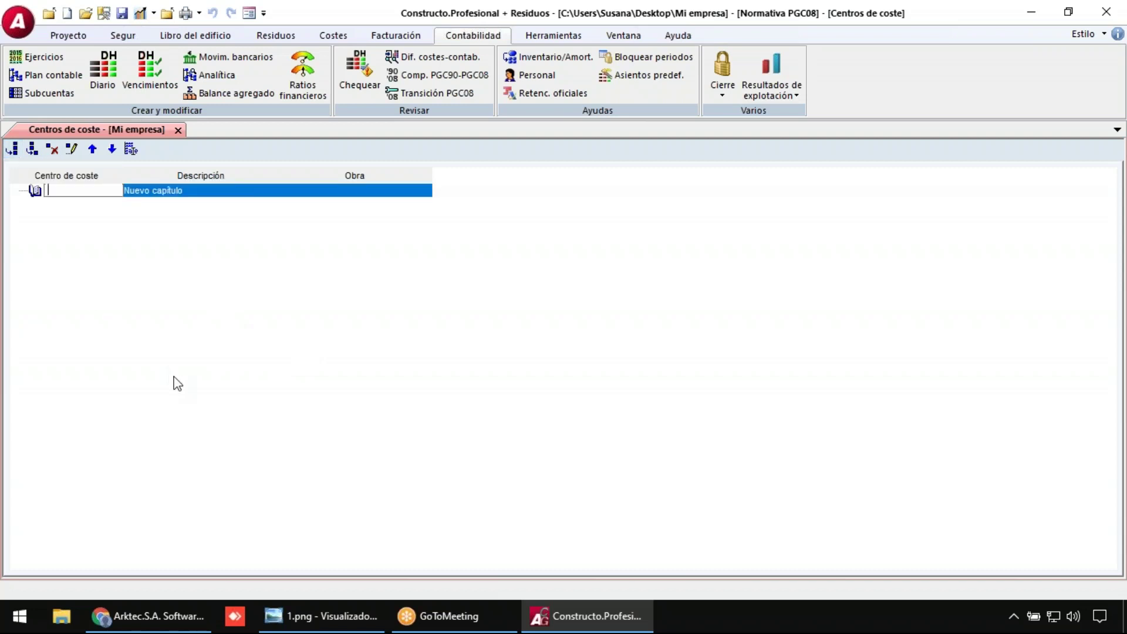
pyautogui.write('T')
pyautogui.press('Tab')
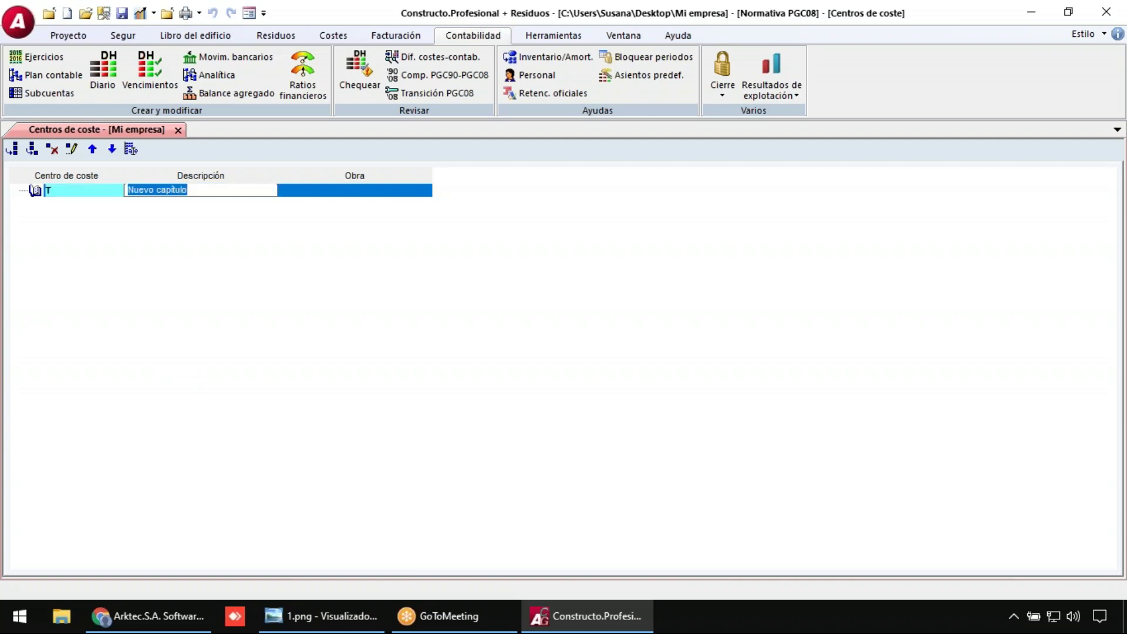
pyautogui.write('TOTAL')
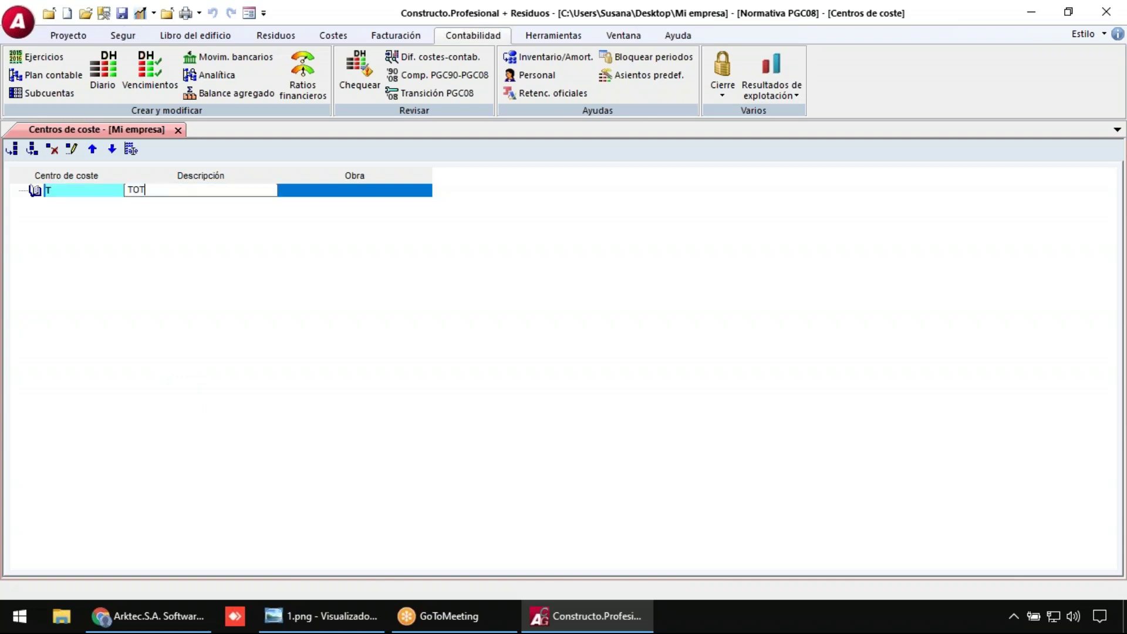
pyautogui.press('Tab')
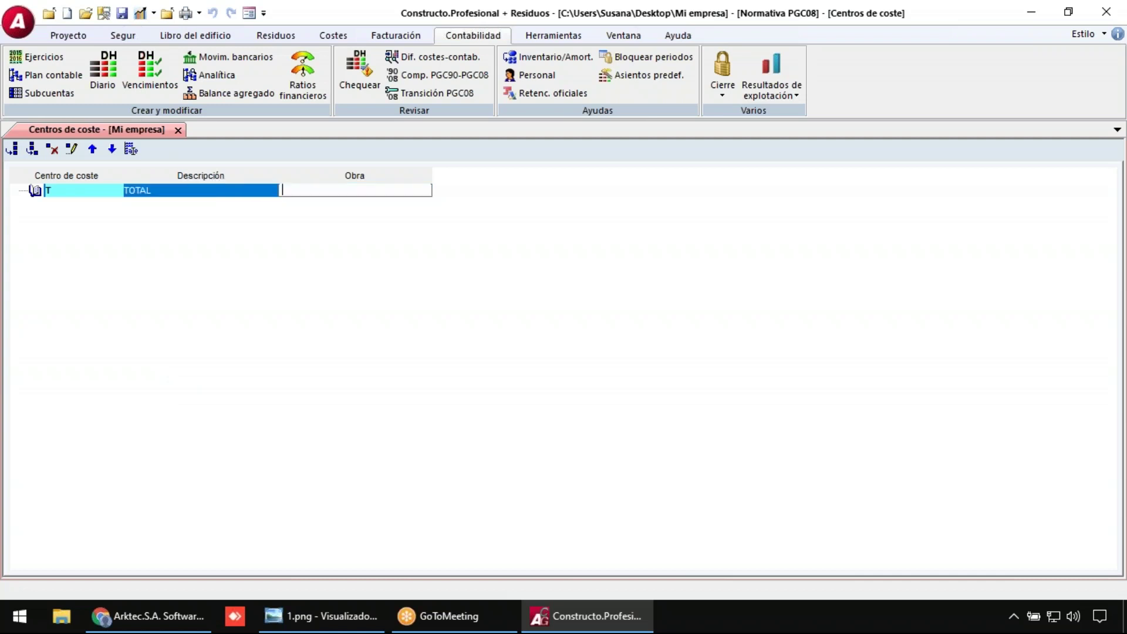
# - Add a child cost centre under TOTAL with code CV and description "CONSTRUCCIÓN DE VIVIENDAS"
pyautogui.click(31, 149)
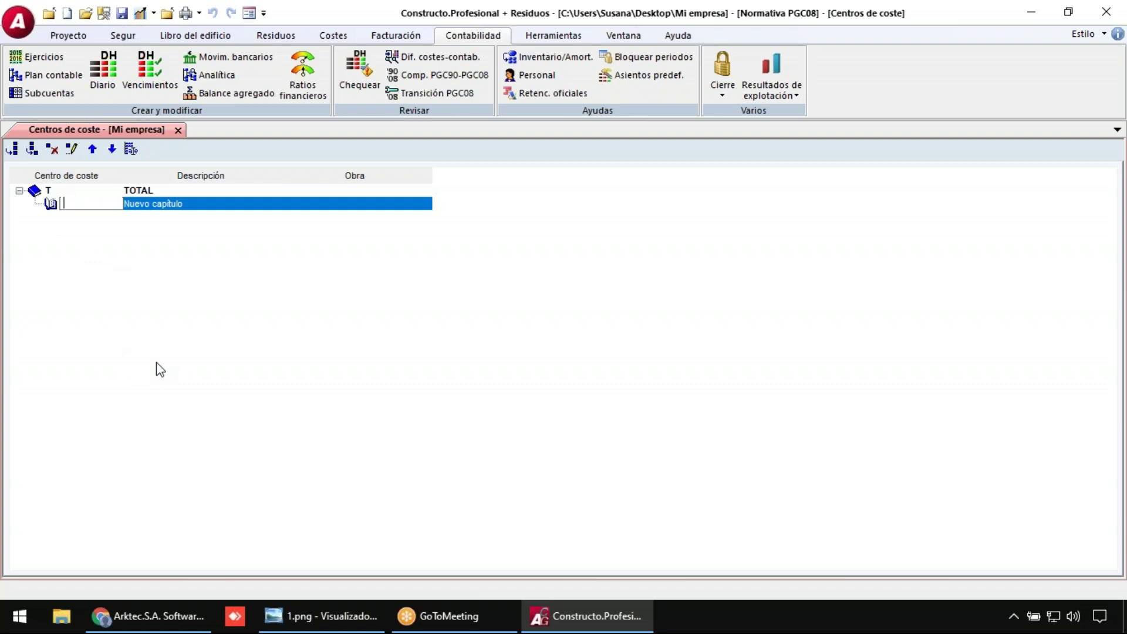
pyautogui.write('CV')
pyautogui.press('Tab')
pyautogui.write('CONSTR')
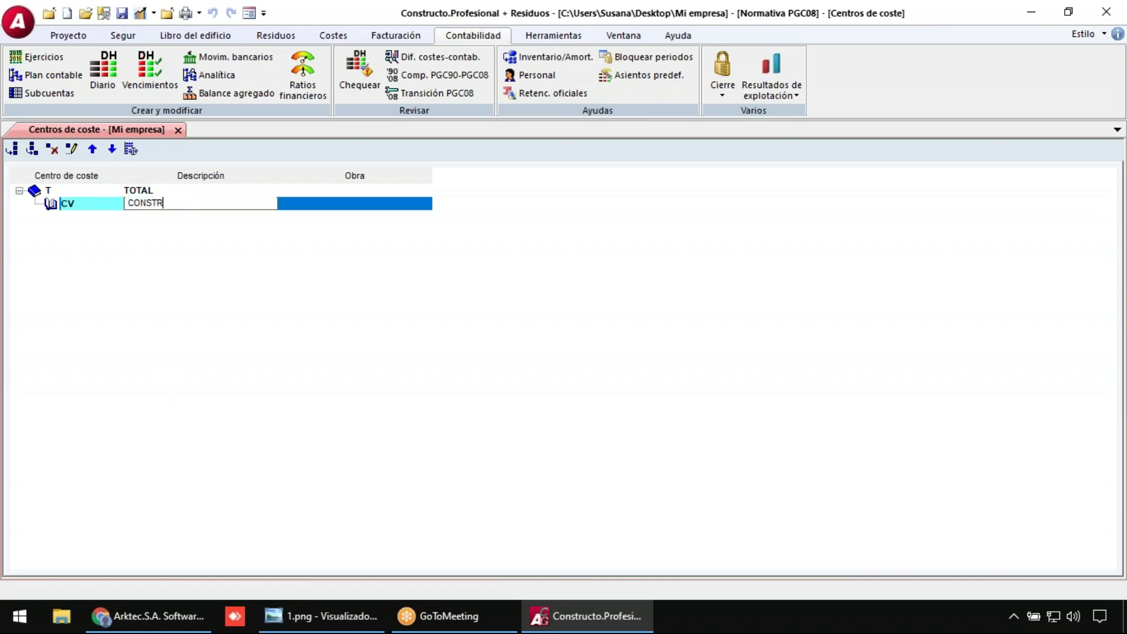
pyautogui.write('UCCIÓN DE VIVIENDAS')
pyautogui.press('Tab')
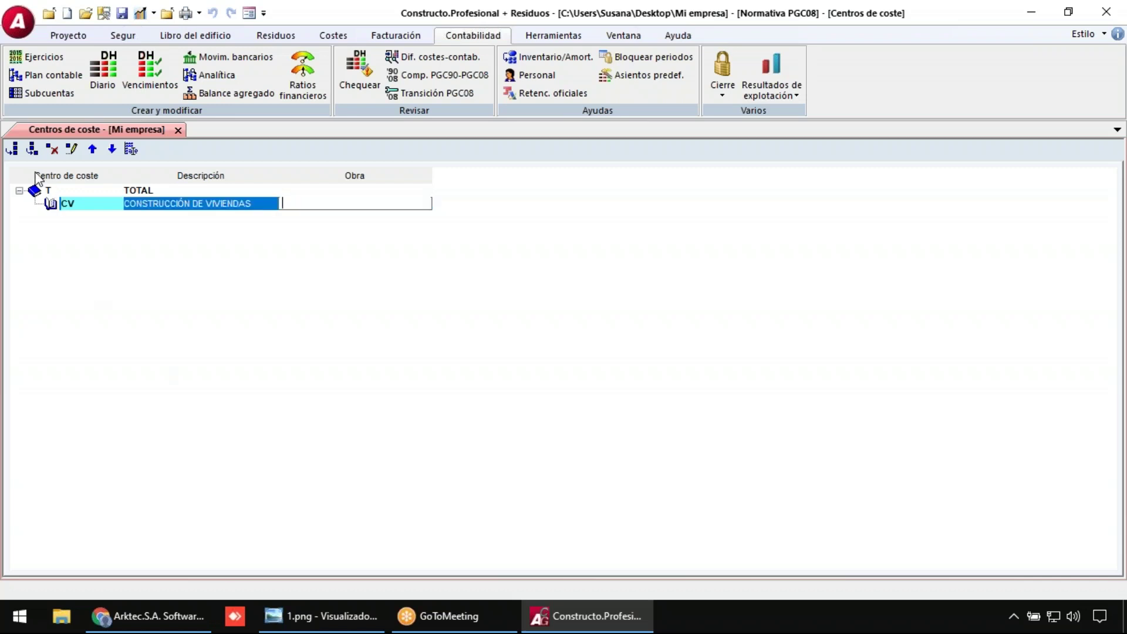
# - Add a cost centre at the same level as CV with code CO and description "CONSTRUCCIÓN DE OFICINAS"
pyautogui.click(14, 150)
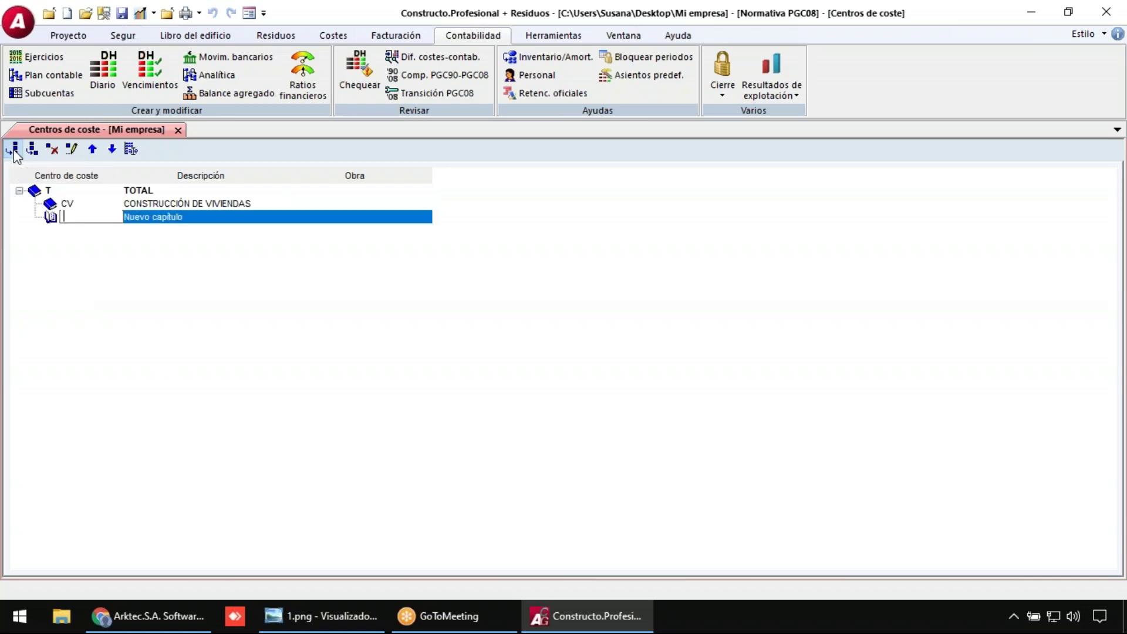
pyautogui.write('cn')
pyautogui.press('BackSpace')
pyautogui.press('BackSpace')
pyautogui.write('CO')
pyautogui.press('Tab')
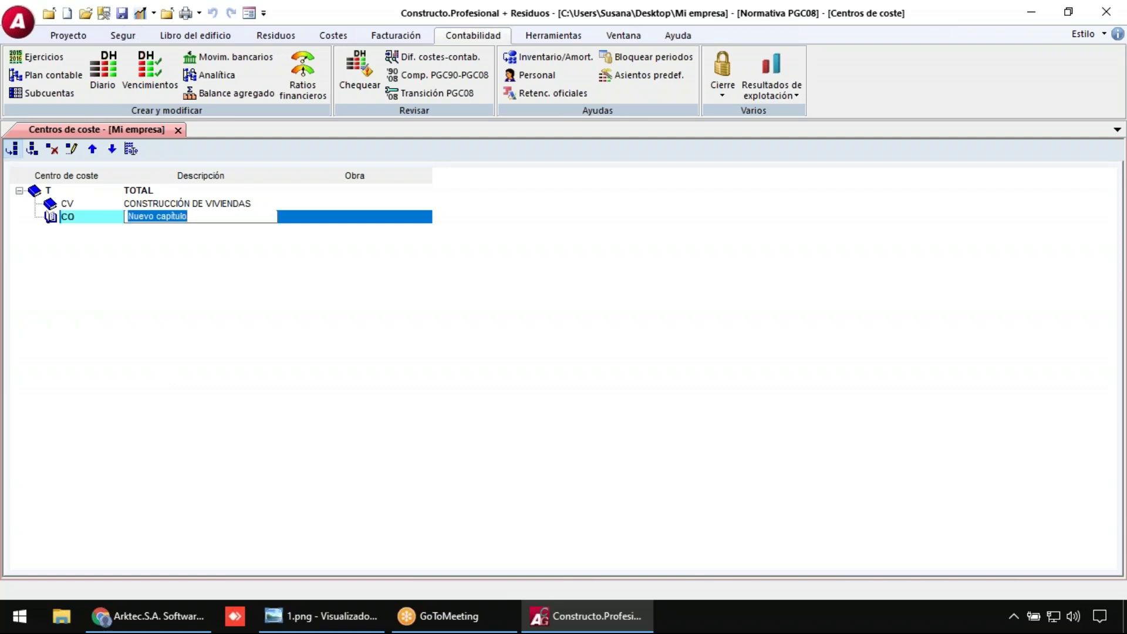
pyautogui.write('CONSTRU')
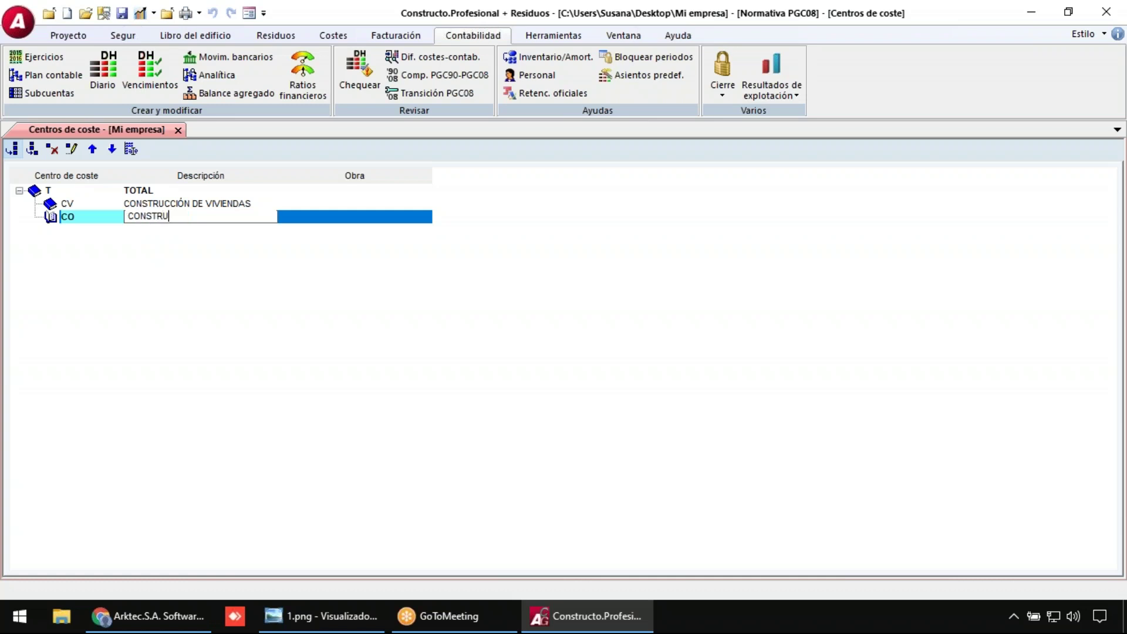
pyautogui.write('CCIÓN DE OFICINAS')
pyautogui.press('Return')
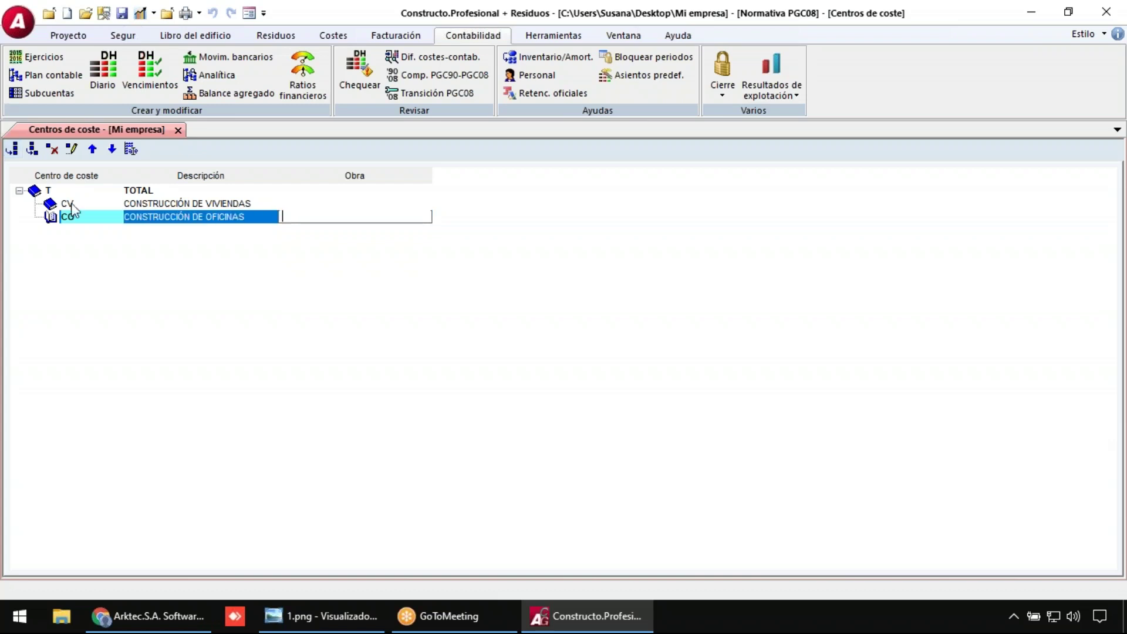
# - Add a cost centre at the same level as CO with code GG and description "GASTOS GENERALES"
pyautogui.click(12, 149)
pyautogui.write('gg')
pyautogui.press('BackSpace')
pyautogui.press('BackSpace')
pyautogui.write('GG')
pyautogui.press('Tab')
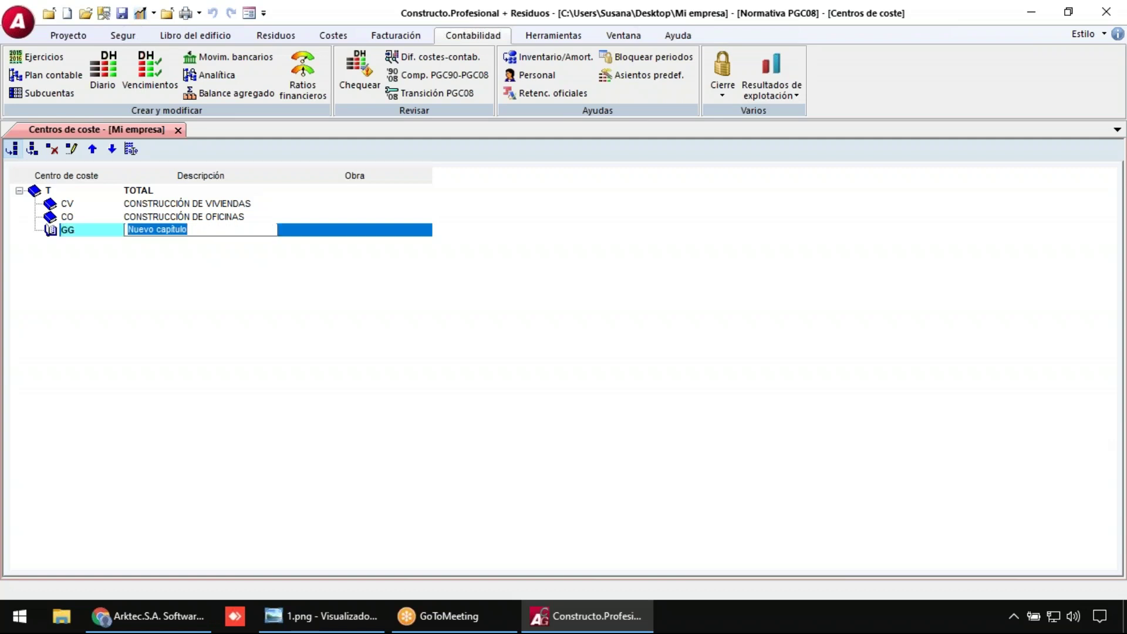
pyautogui.write('GASTOS GENERALES')
pyautogui.press('Tab')
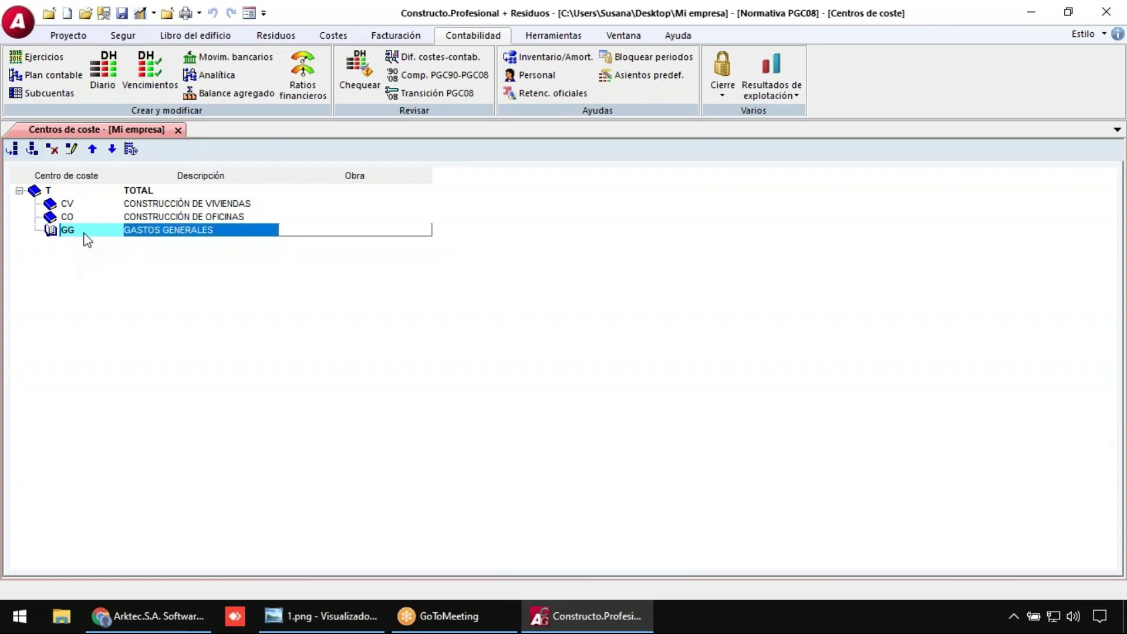
# - Add a child cost centre under GASTOS GENERALES with code GGC and description "G.G. CENTRAL"
pyautogui.click(84, 233)
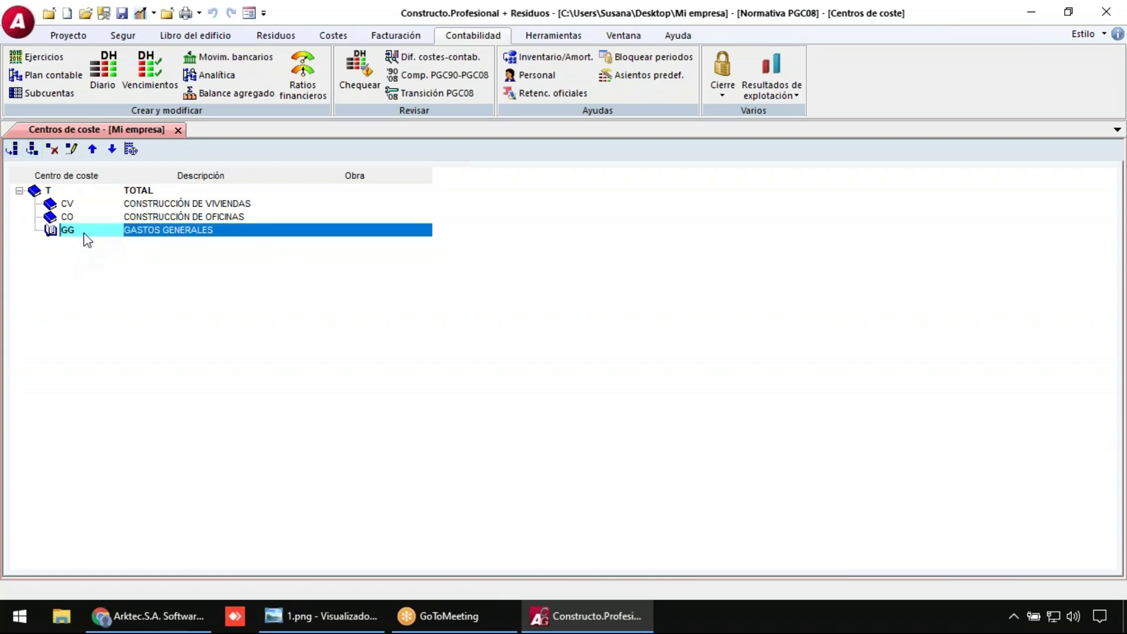
pyautogui.click(32, 149)
pyautogui.write('GG')
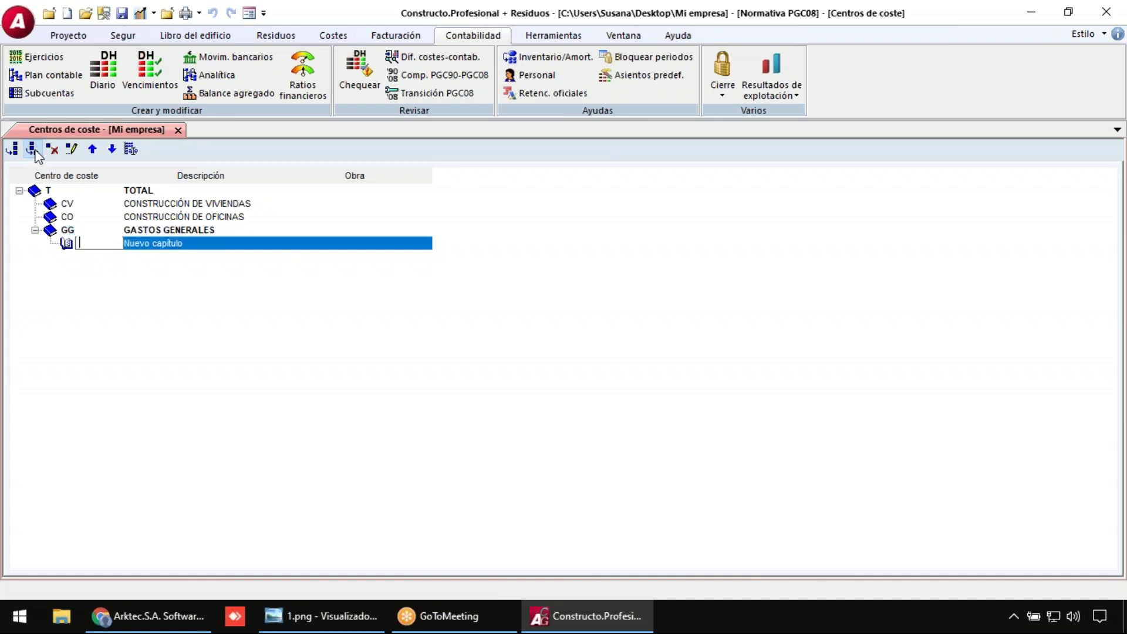
pyautogui.write('C')
pyautogui.press('Tab')
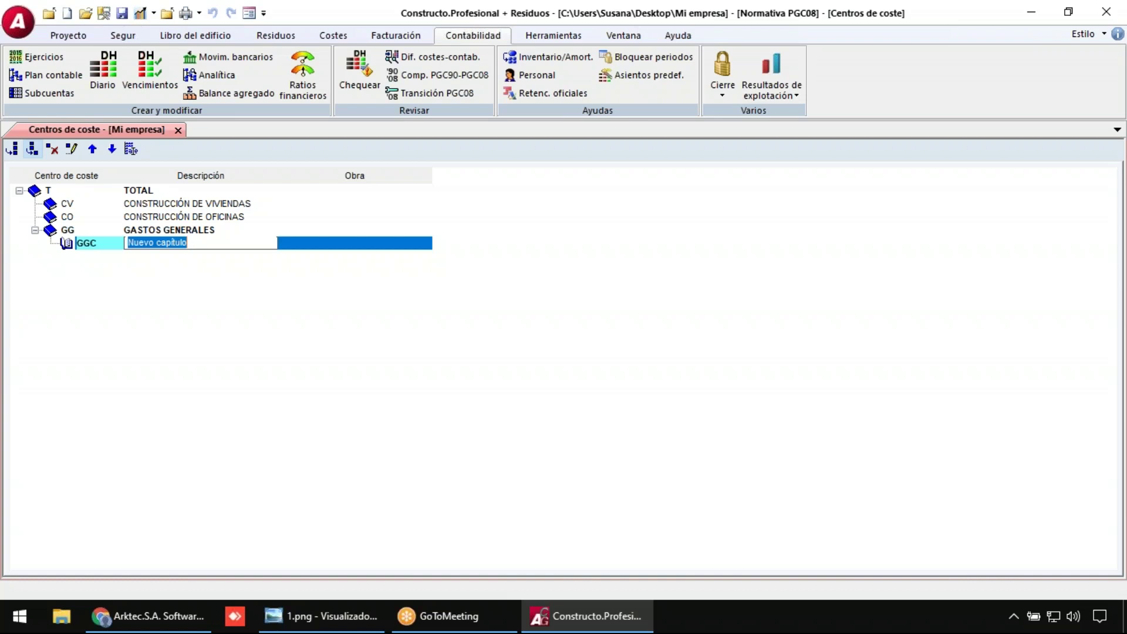
pyautogui.write('G.G. CENTRAL')
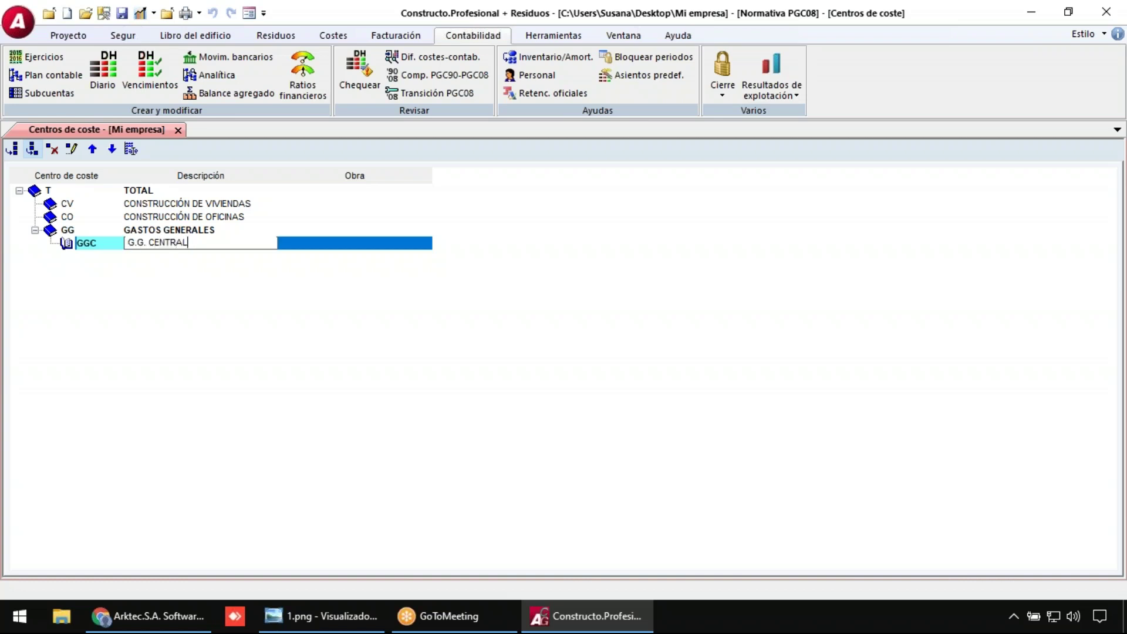
pyautogui.press('Tab')
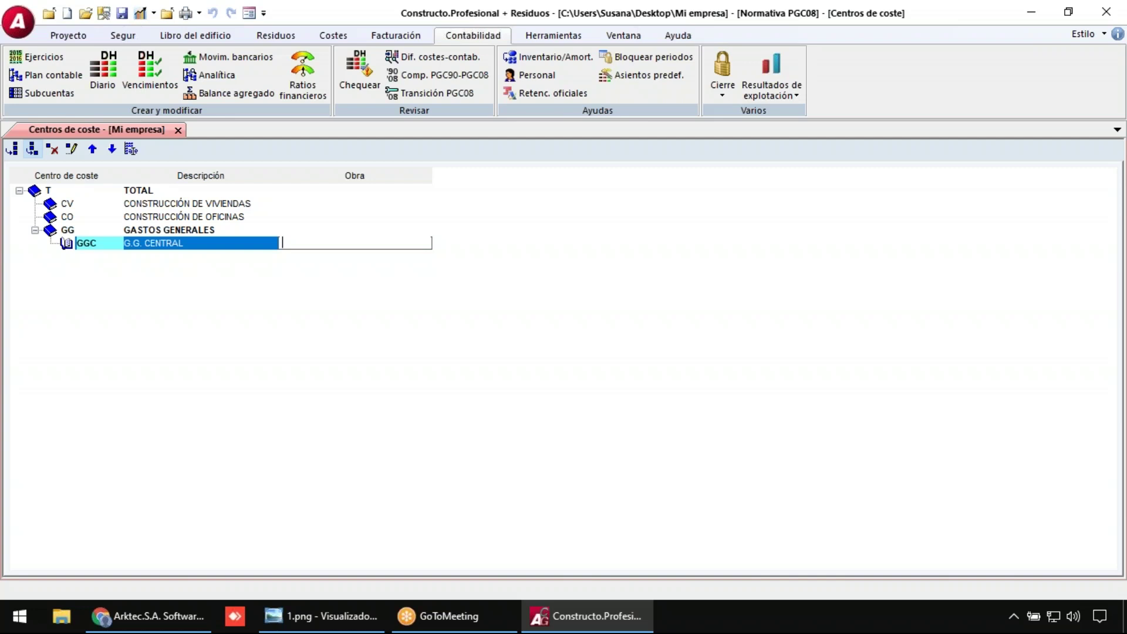
# - Add a second cost centre under GASTOS GENERALES with code GG1 and description "G.G. DELEGACIÓN 1", and select CV
pyautogui.click(12, 149)
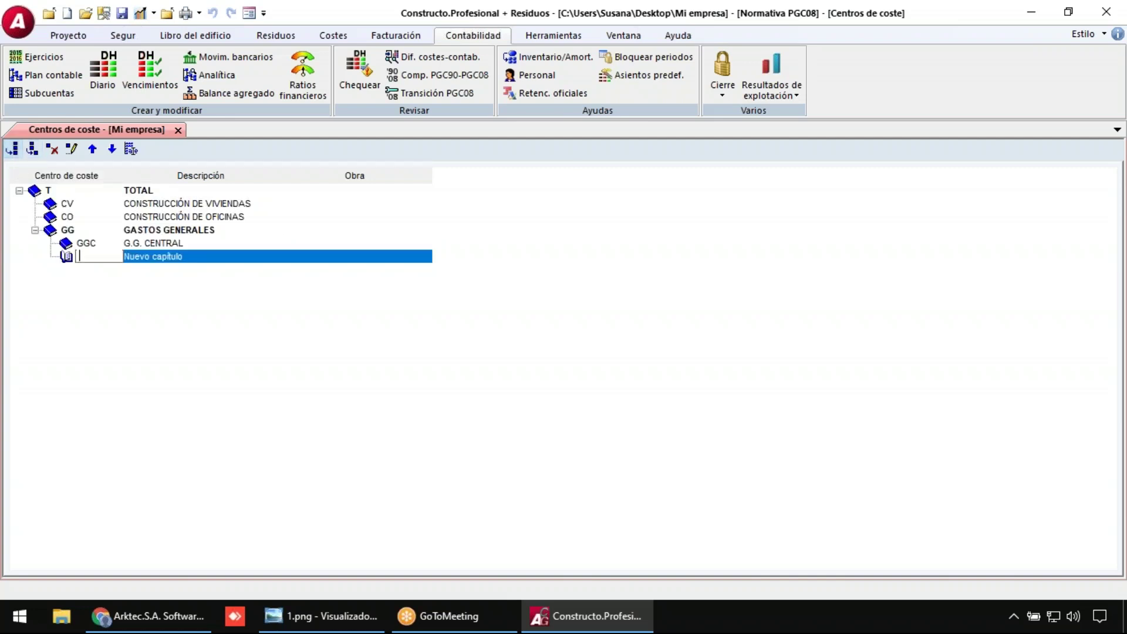
pyautogui.write('GG1')
pyautogui.press('Tab')
pyautogui.write('G.')
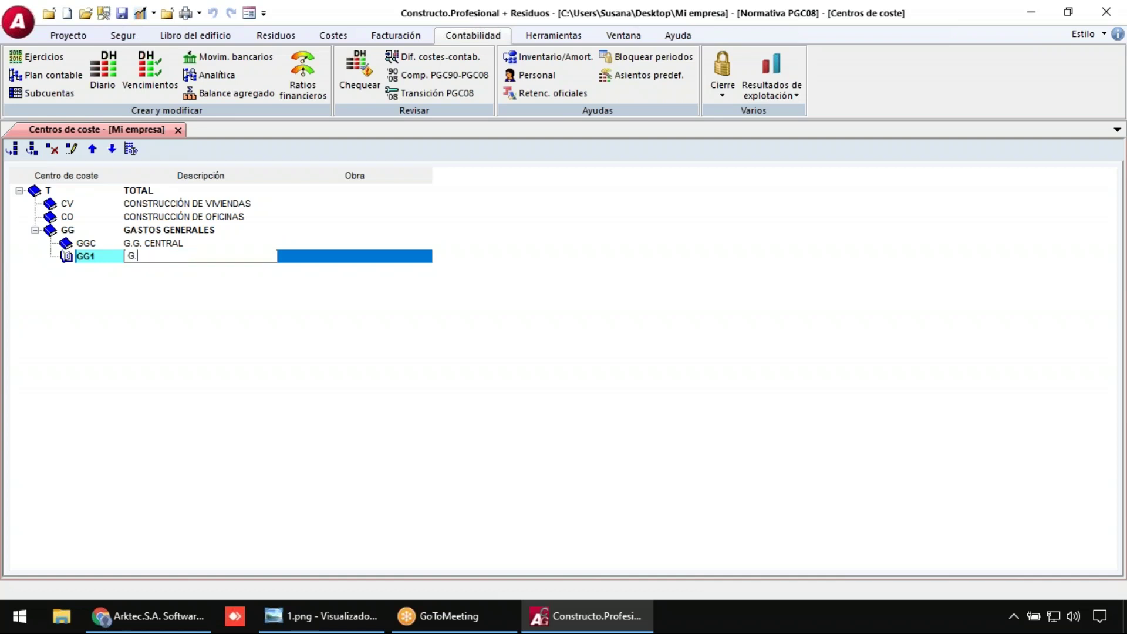
pyautogui.write('G. DELEGACIÓN 1')
pyautogui.press('Tab')
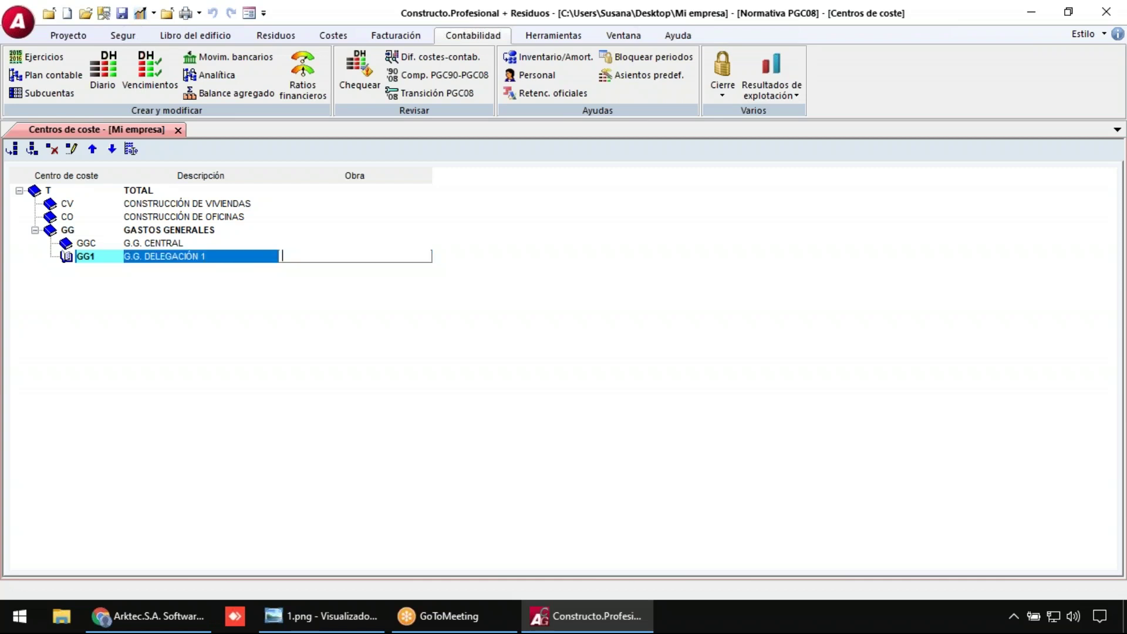
pyautogui.click(160, 205)
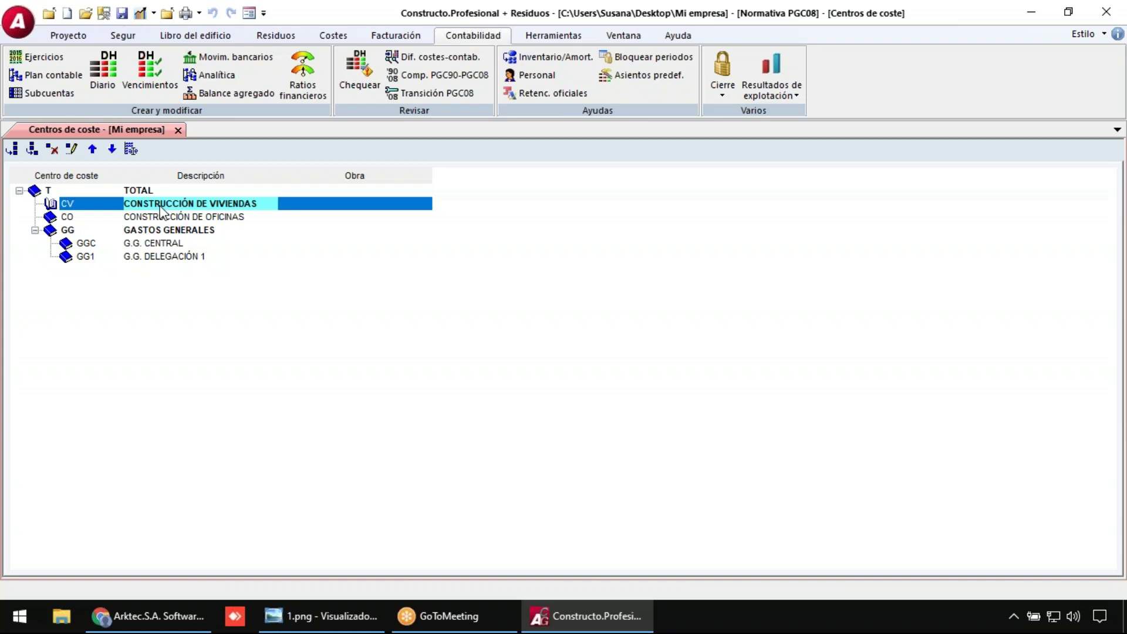
# - Add a child cost centre under CONSTRUCCIÓN DE VIVIENDAS with code CVM and description "VIVIENDAS EN MADRID"
pyautogui.click(32, 150)
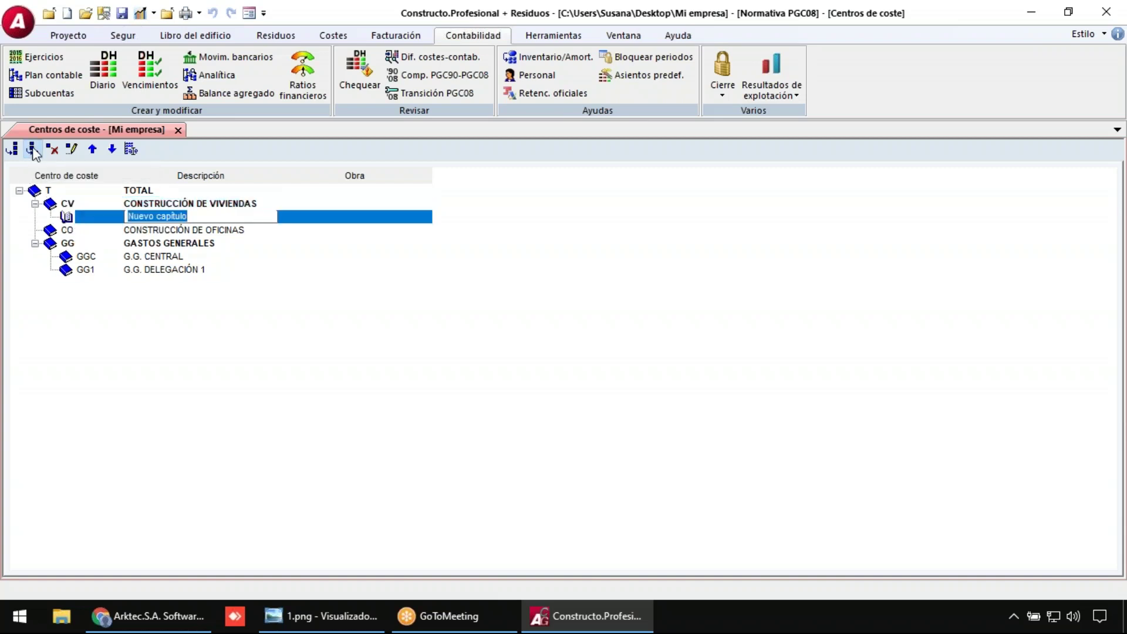
pyautogui.write('CVM')
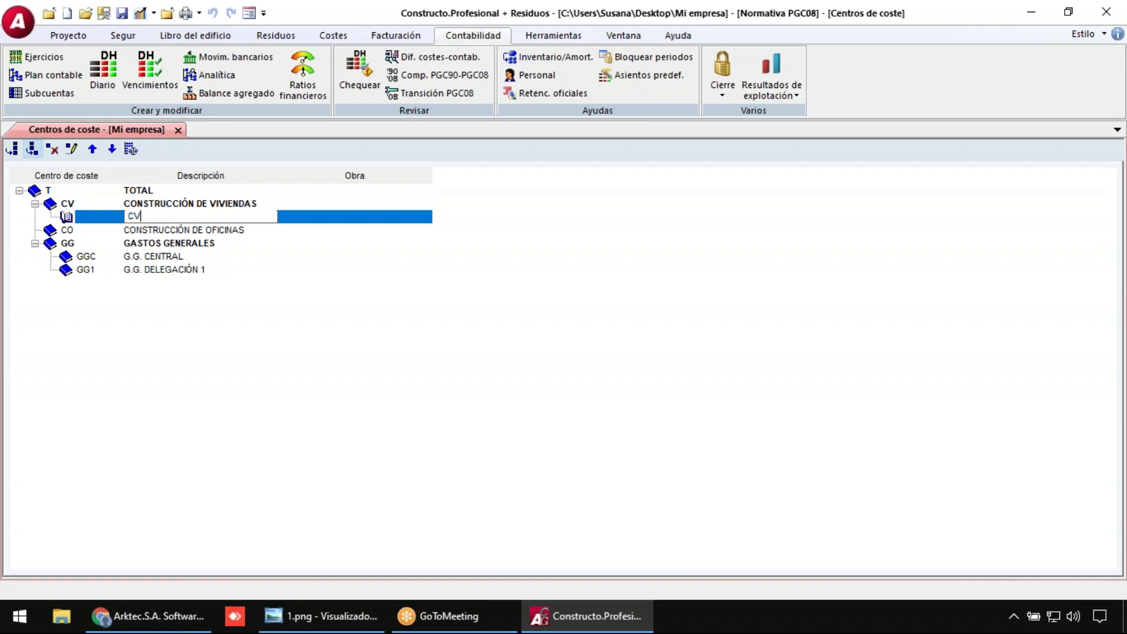
pyautogui.press('BackSpace')
pyautogui.press('BackSpace')
pyautogui.press('BackSpace')
pyautogui.click(97, 220)
pyautogui.write('CVM')
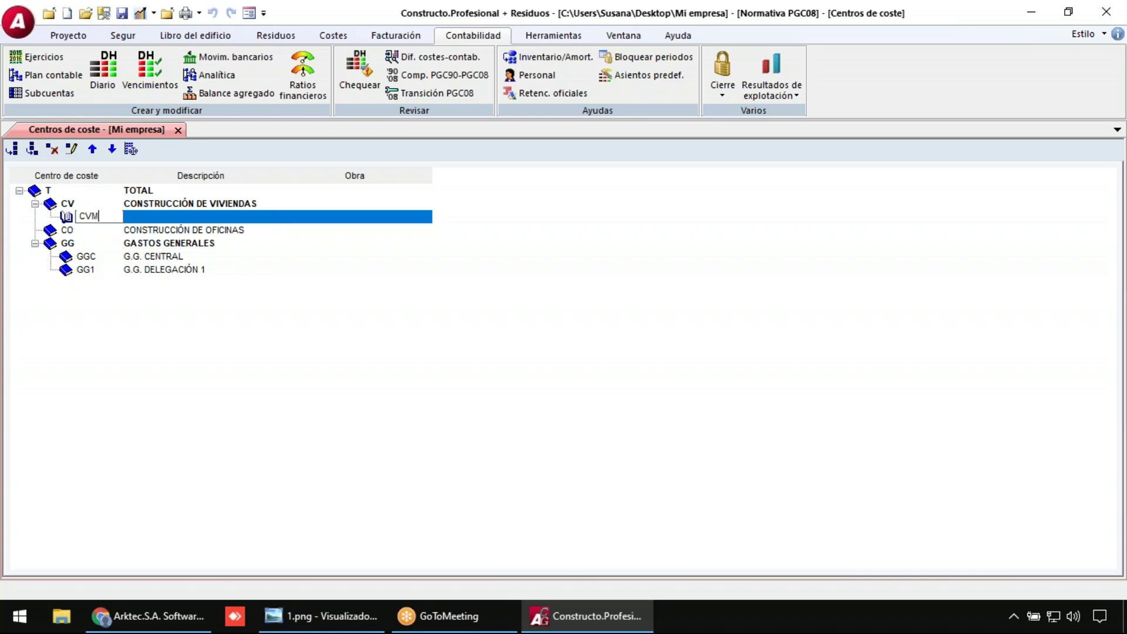
pyautogui.press('Tab')
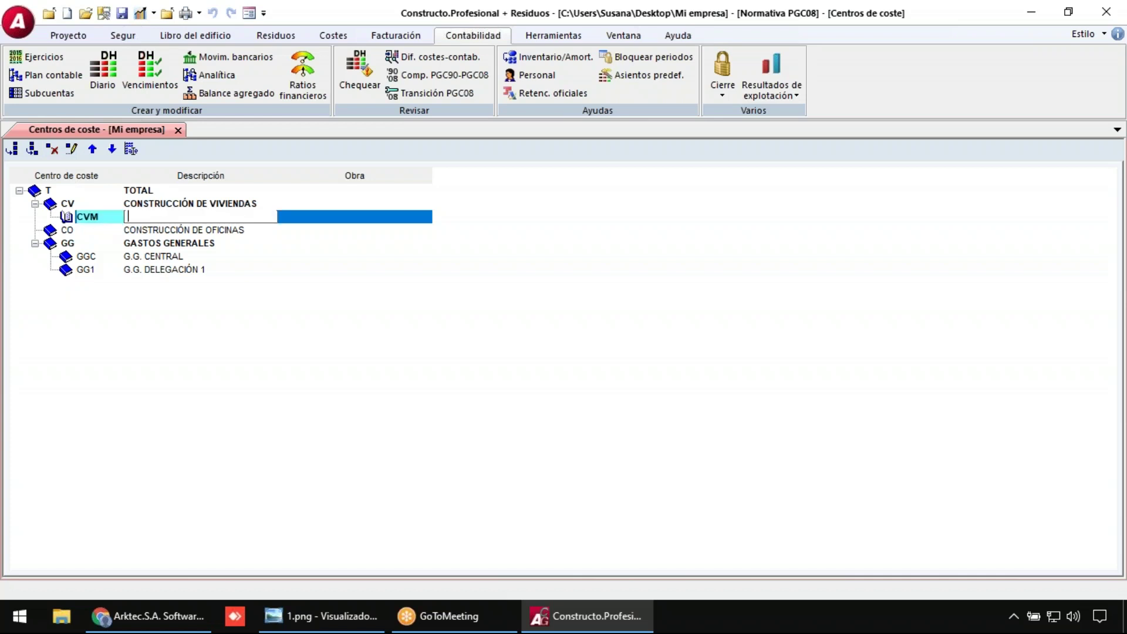
pyautogui.write('VIVIENDAS EN MADRID')
pyautogui.press('Tab')
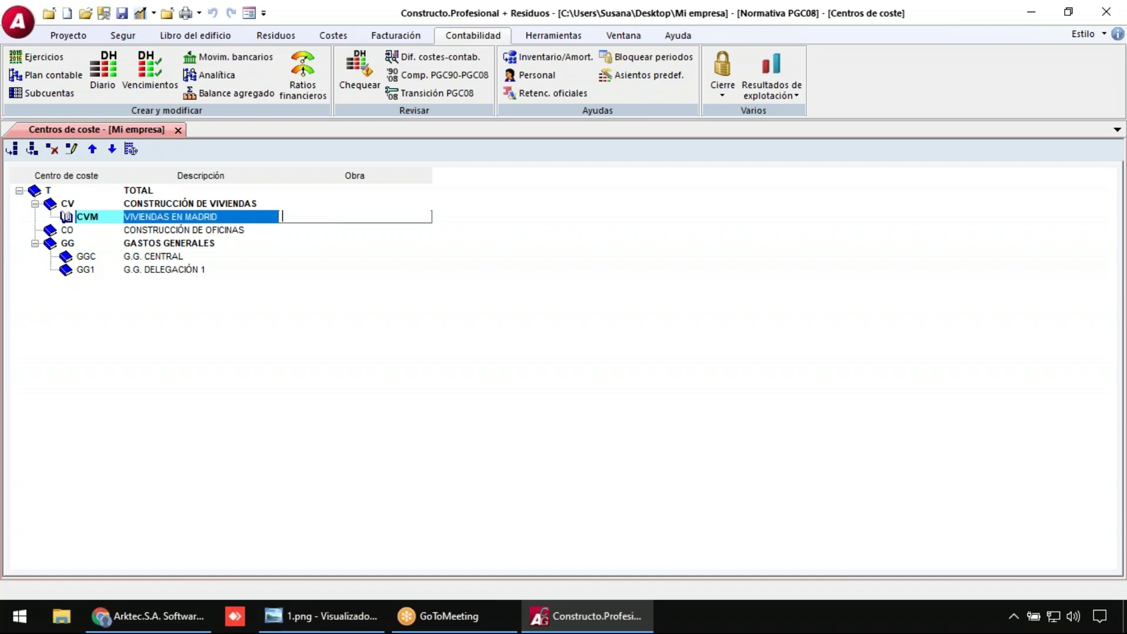
# - Add a cost centre at the same level as CVM with code CVB and description "VIVIENDAS EN BARCELONA"
pyautogui.click(13, 149)
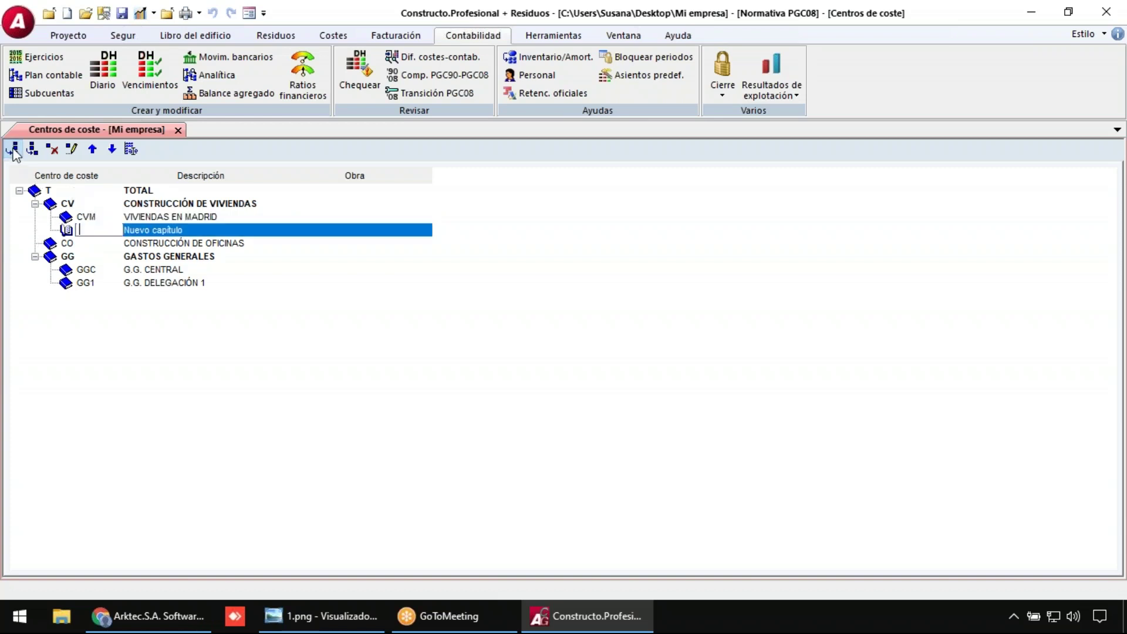
pyautogui.write('CVB')
pyautogui.press('Tab')
pyautogui.write('VIVIENDAS EN BARCELONA')
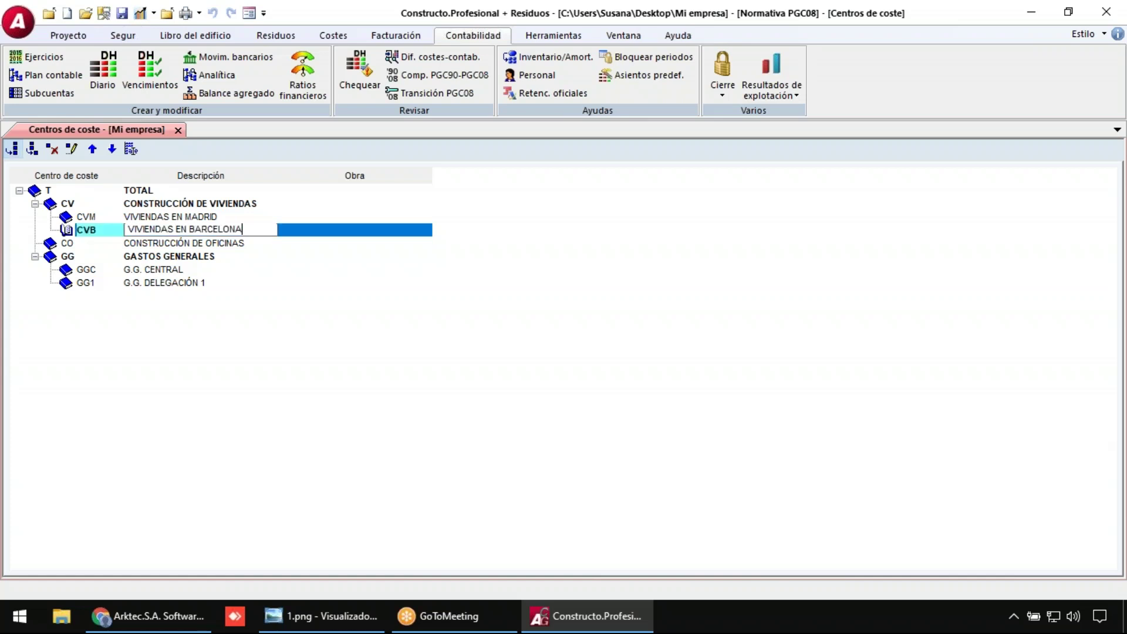
pyautogui.press('Tab')
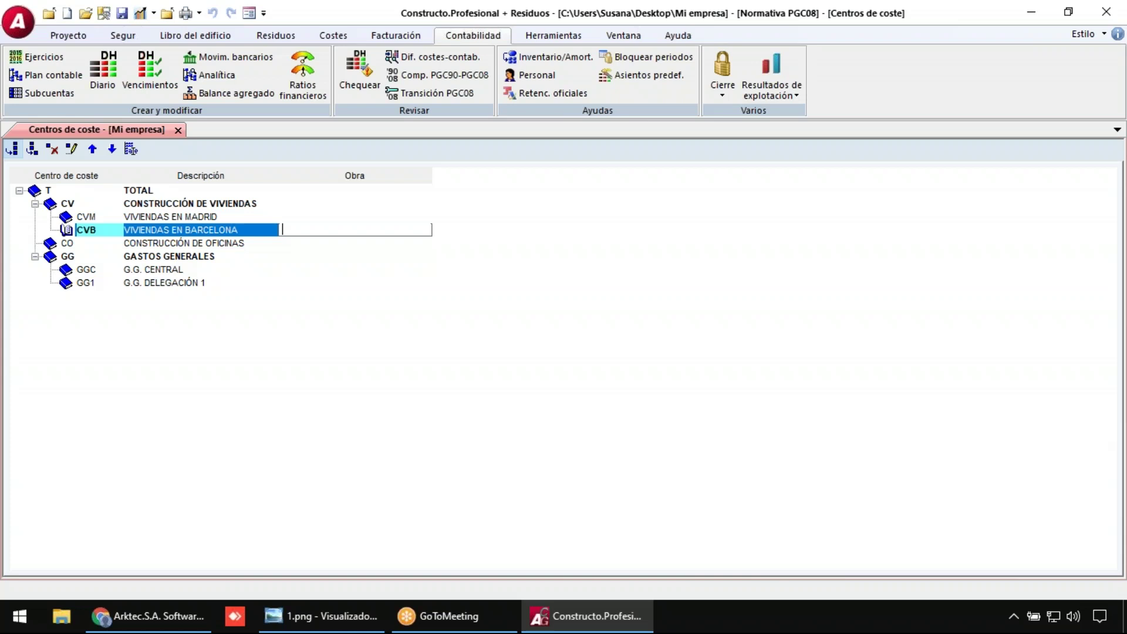
# - Insert a new child cost centre under VIVIENDAS EN MADRID
pyautogui.click(162, 218)
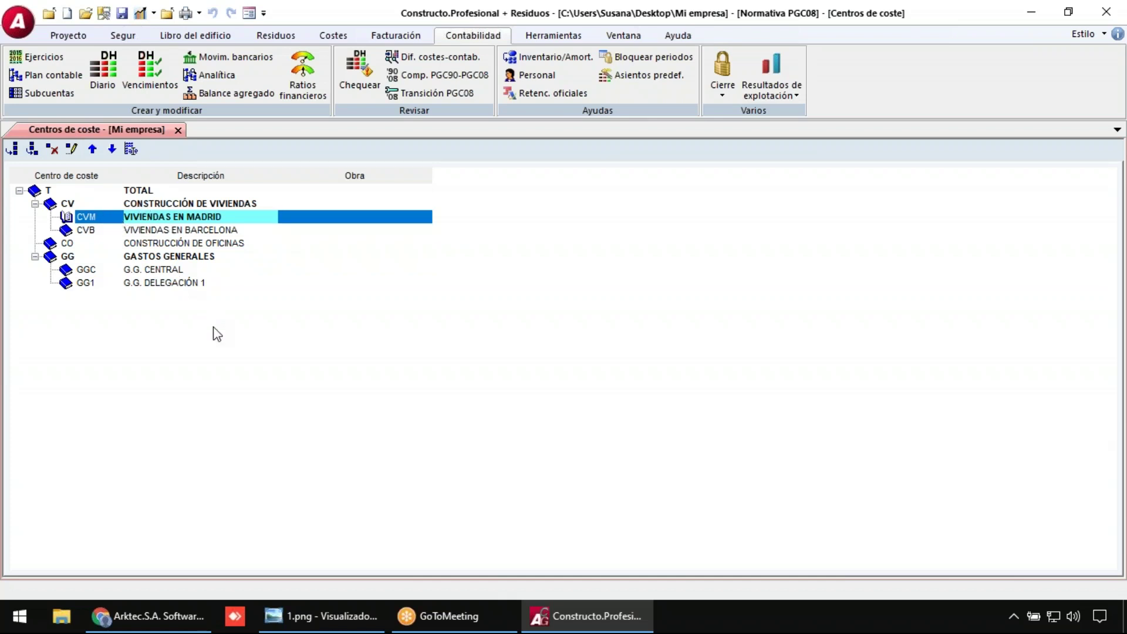
pyautogui.click(31, 150)
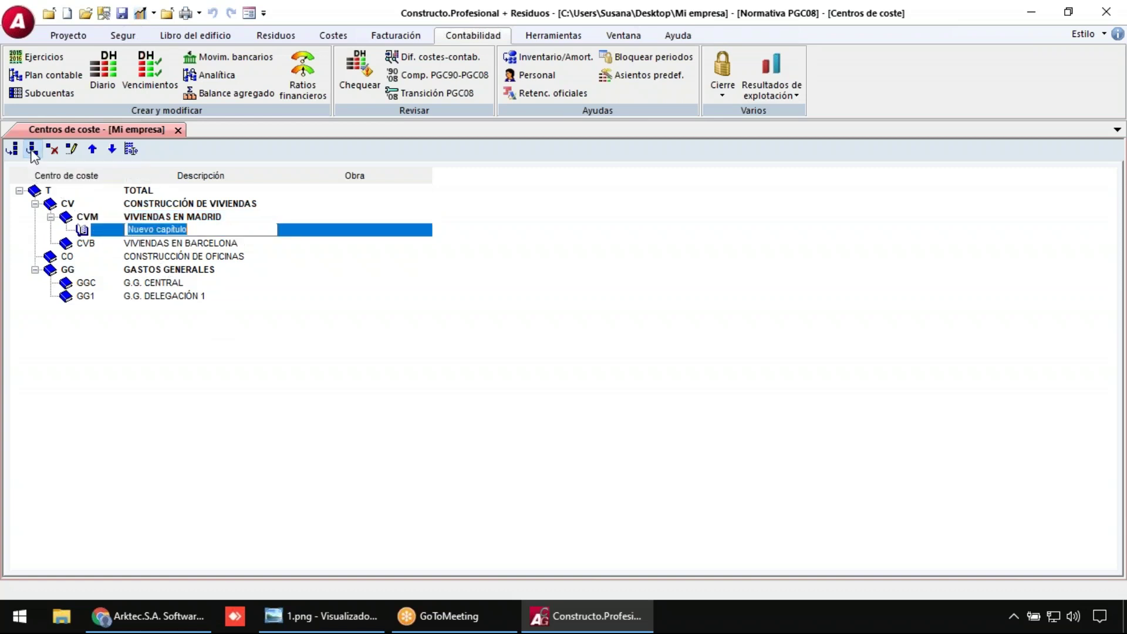
# - Look at the Obra 01 - Madrid and Obra 02 - Miraflores project files on the desktop, and return to Constructo
pyautogui.click(1125, 618)
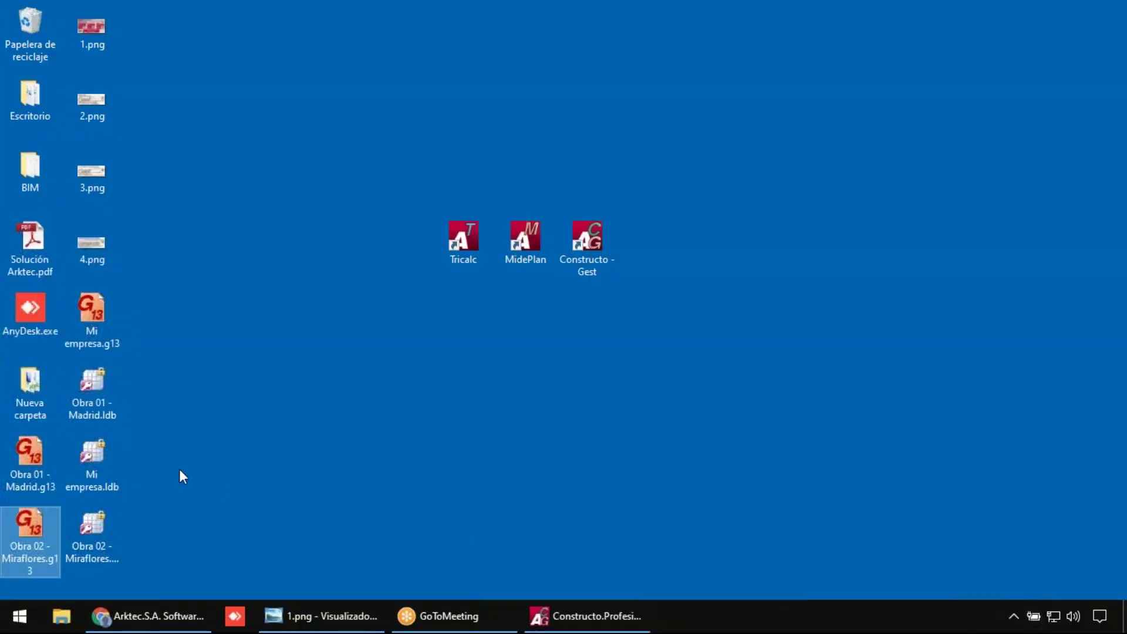
pyautogui.click(35, 464)
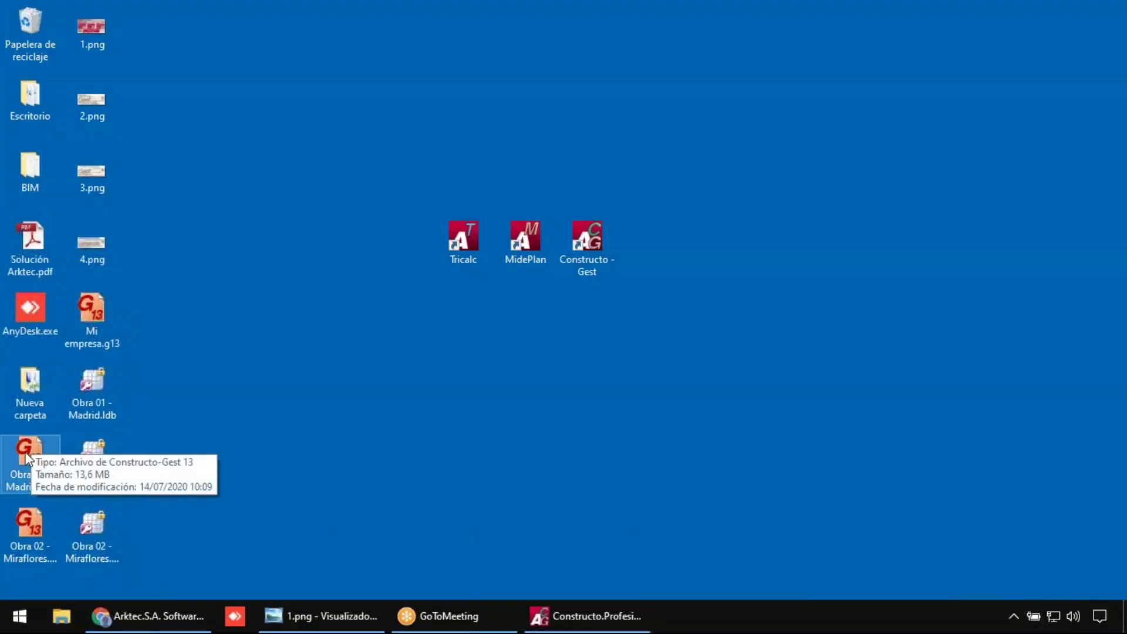
pyautogui.click(32, 532)
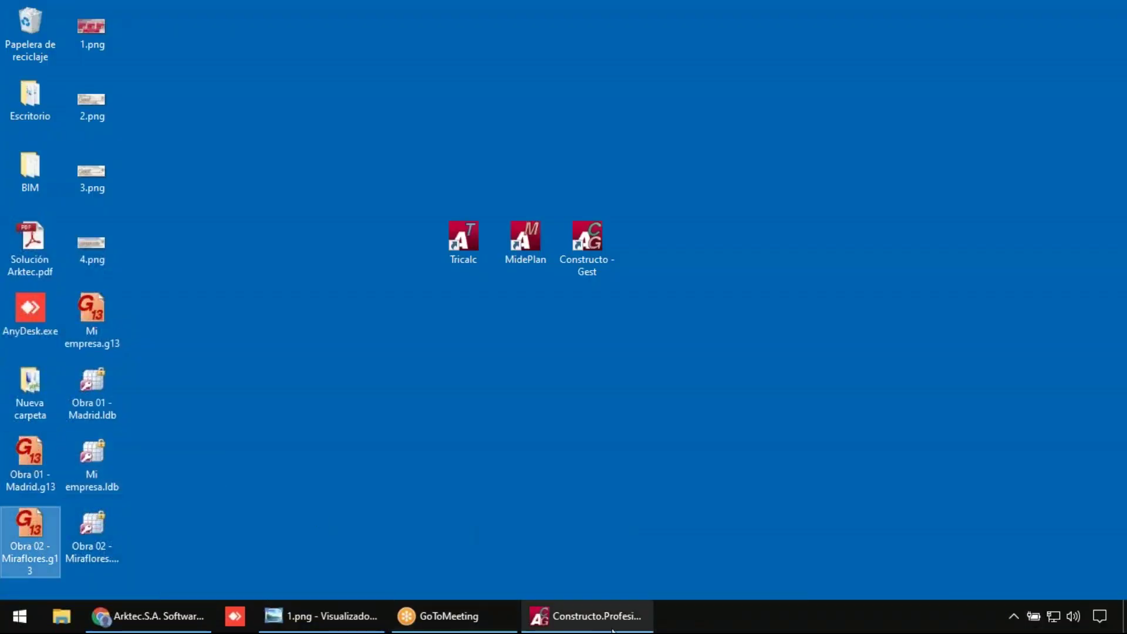
pyautogui.click(567, 623)
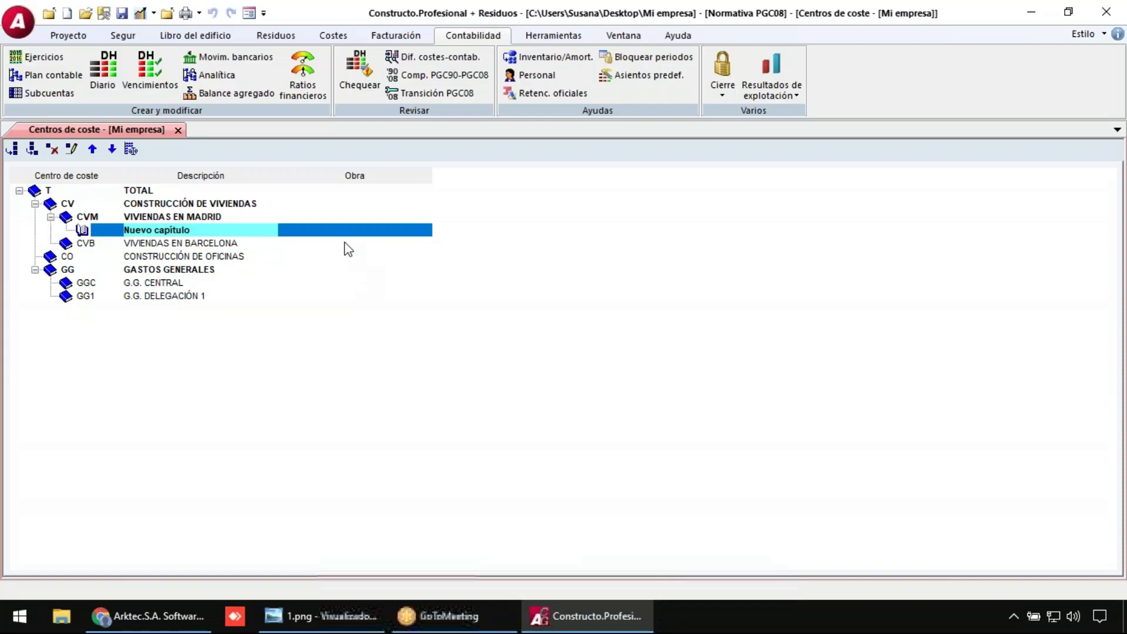
# - Give the new cost centre under CVM the code CVM01 and description "Obra 01", widening the code column to fit
pyautogui.click(94, 230)
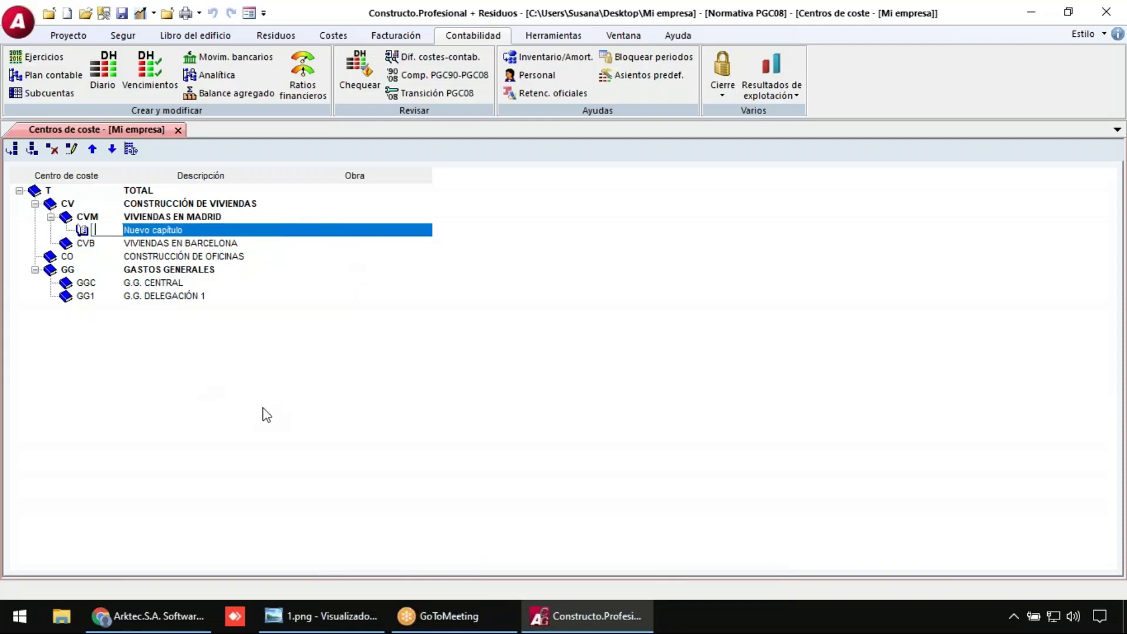
pyautogui.write('CVM01')
pyautogui.press('Tab')
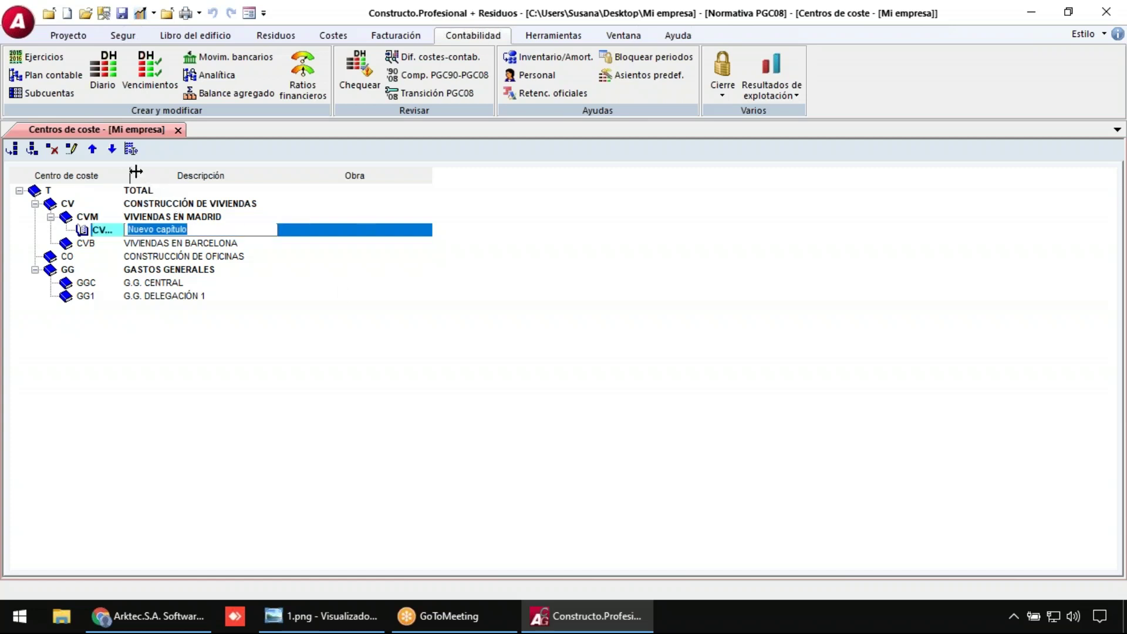
pyautogui.moveTo(136, 172); pyautogui.dragTo(155, 172)
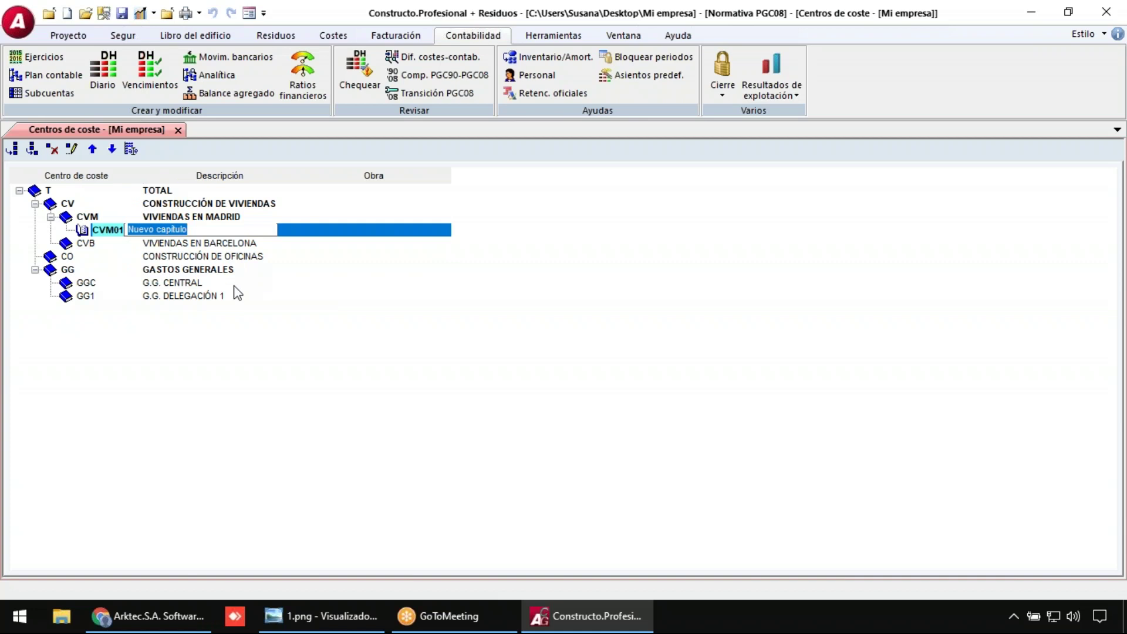
pyautogui.press('Tab')
pyautogui.click(226, 228)
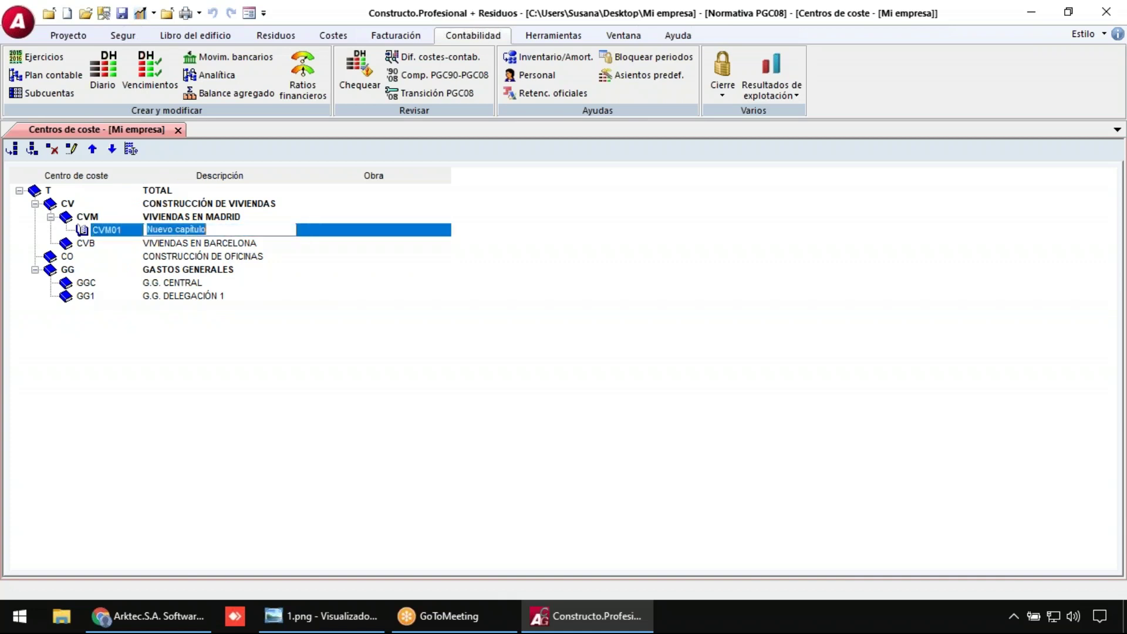
pyautogui.press('Delete')
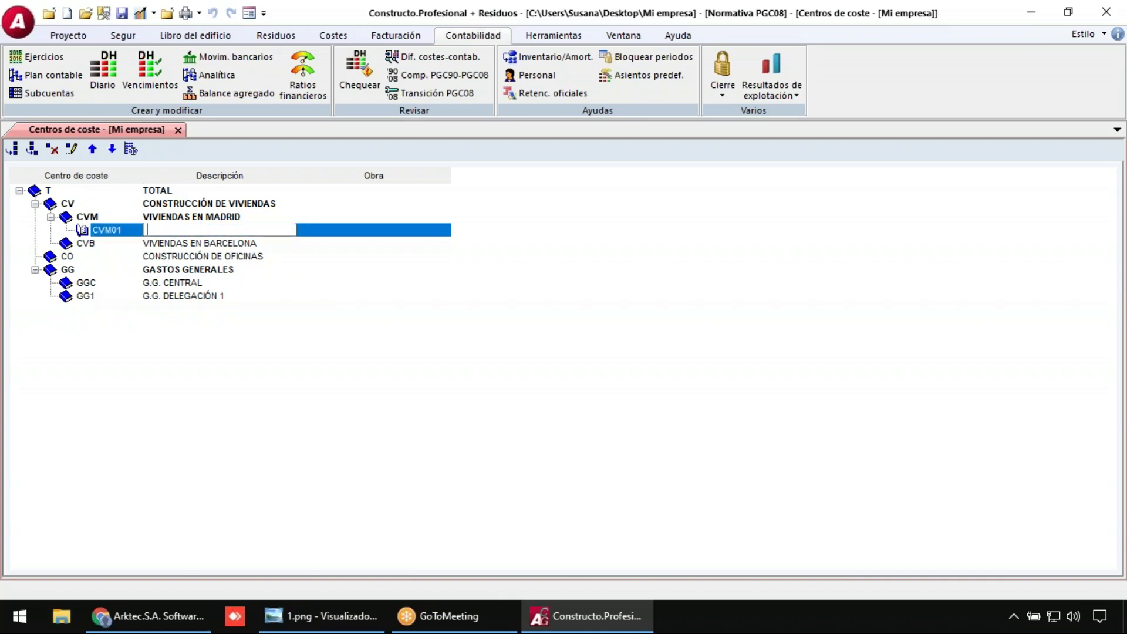
pyautogui.write('Obra 01')
pyautogui.press('Return')
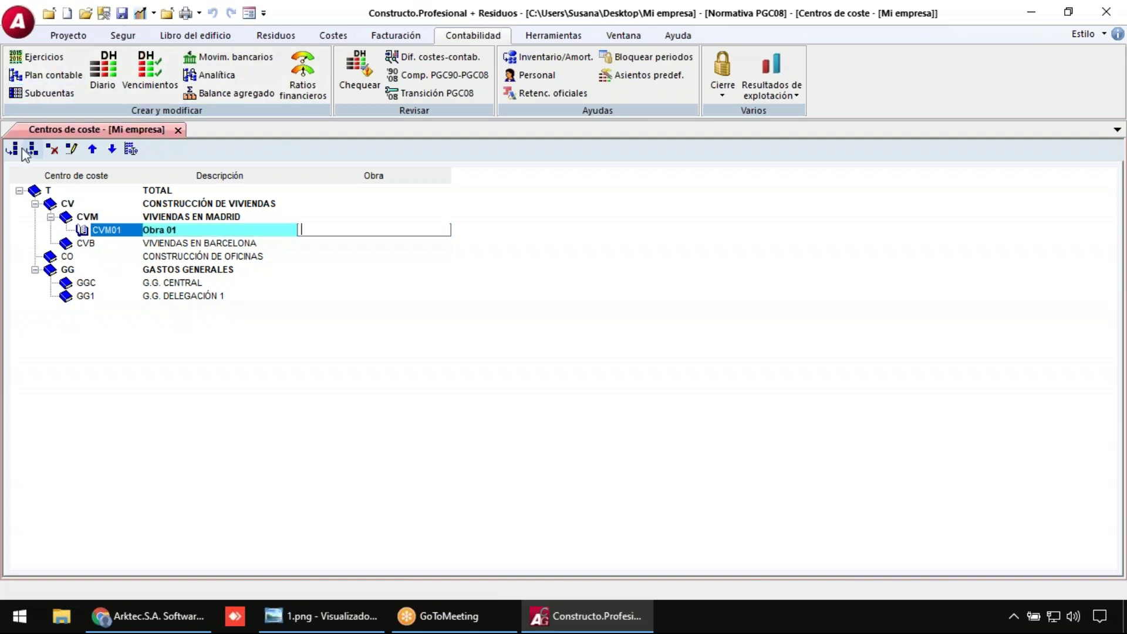
# - Add a cost centre at the same level as CVM01 with code CVM02 and description "Obra 02"
pyautogui.click(13, 148)
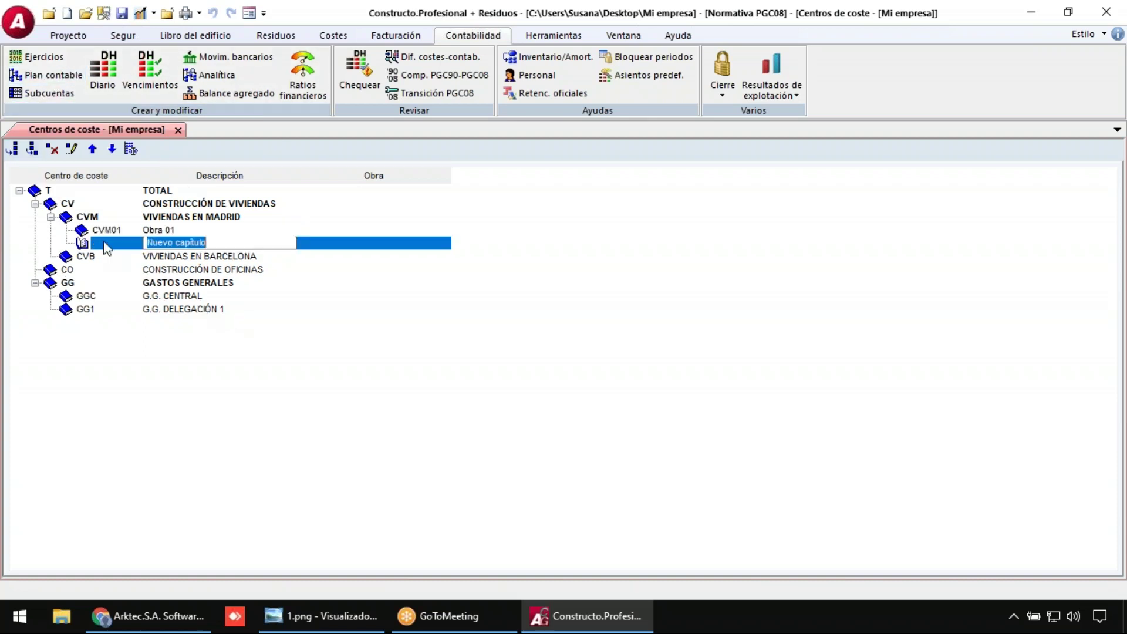
pyautogui.click(95, 242)
pyautogui.write('c')
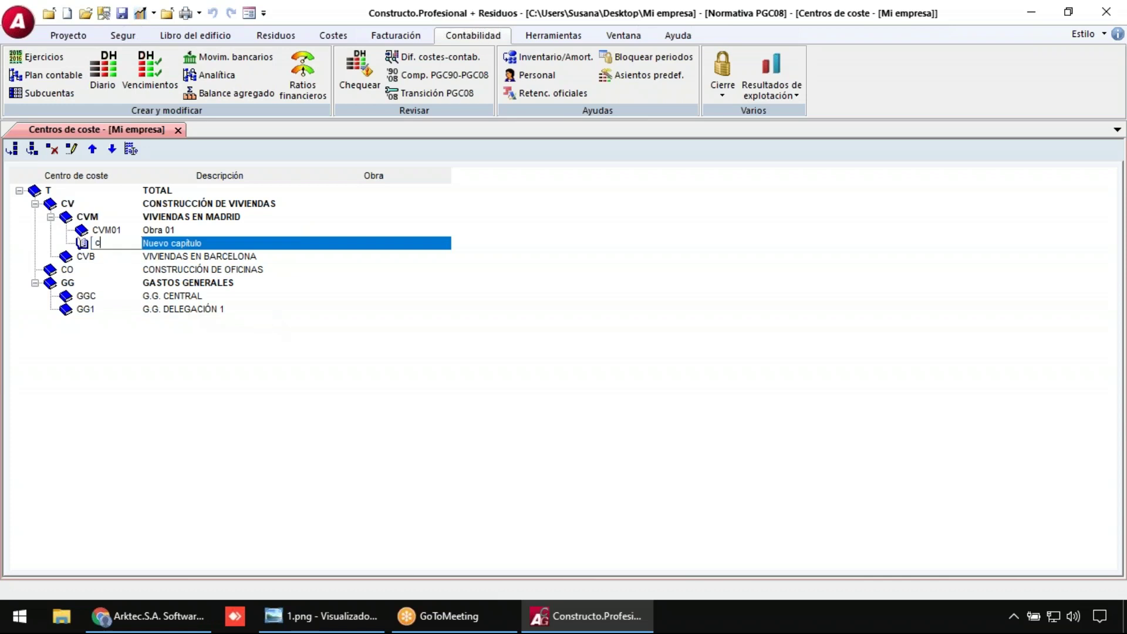
pyautogui.press('BackSpace')
pyautogui.write('CVM02')
pyautogui.press('Tab')
pyautogui.write('O')
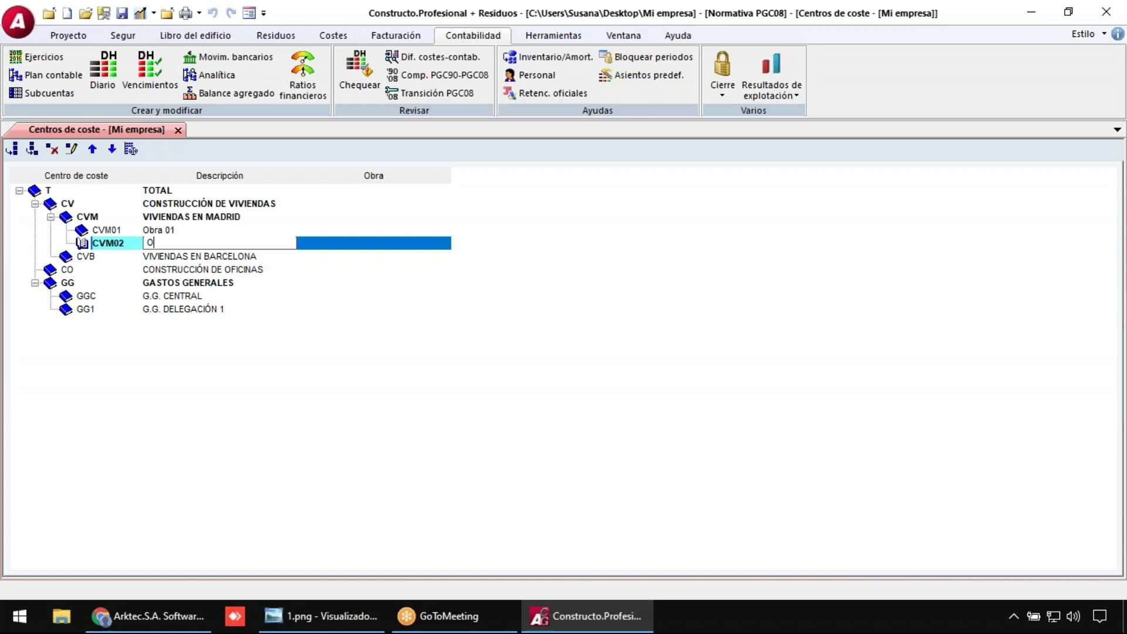
pyautogui.write('bra 02')
pyautogui.press('Tab')
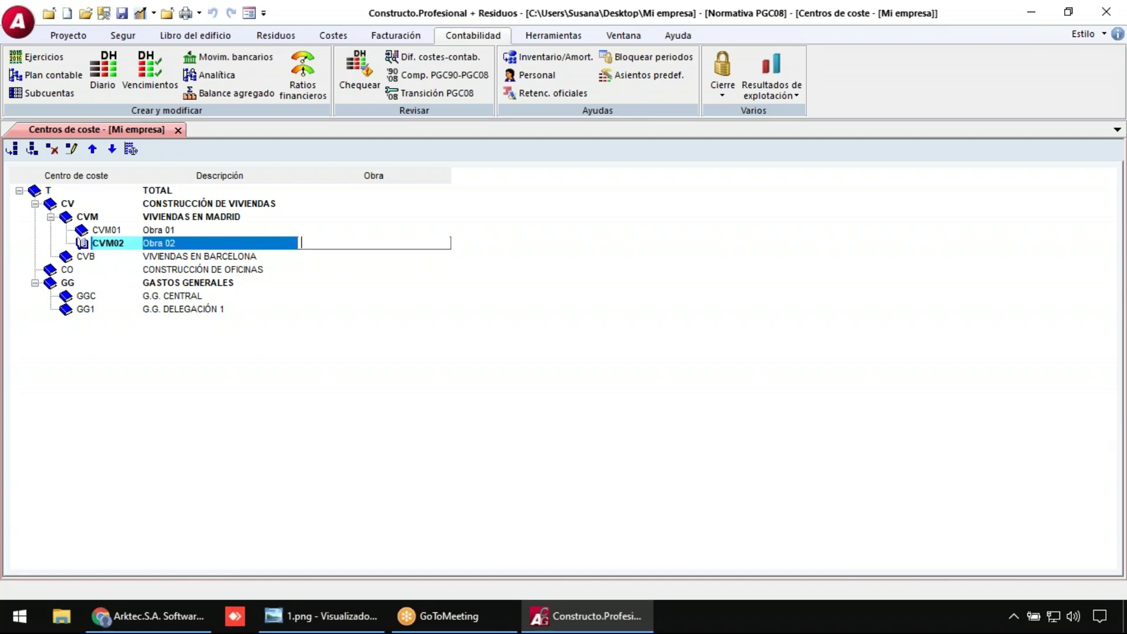
# - Link CVM01 to the desktop project file Obra 01 - Madrid.g13 and widen the Obra column to fit the path
pyautogui.click(366, 231)
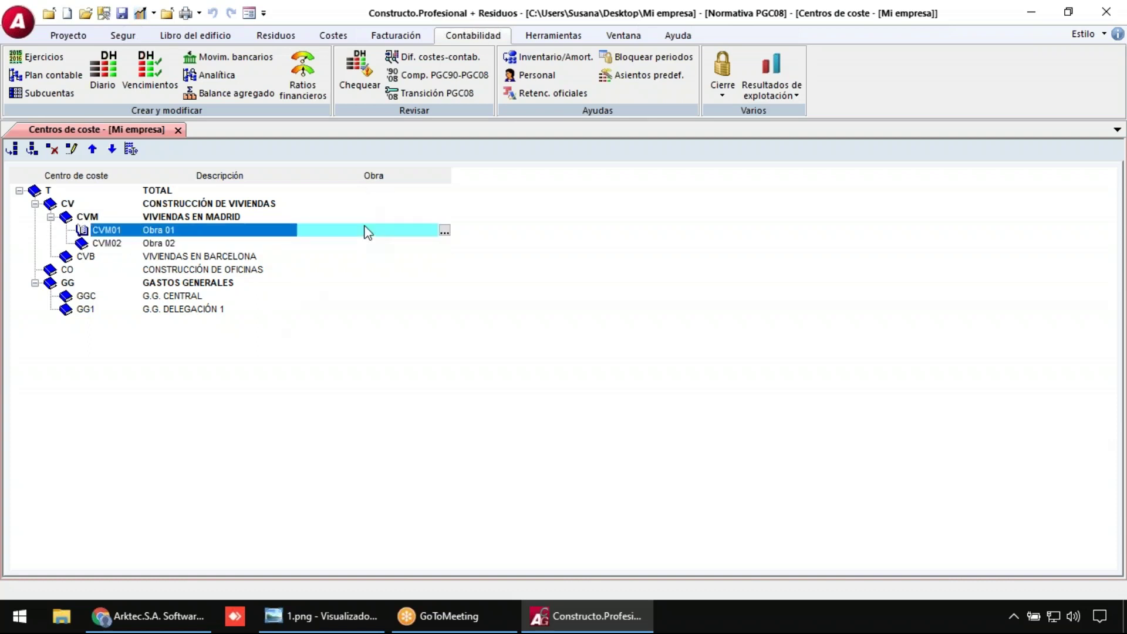
pyautogui.click(367, 243)
pyautogui.click(371, 232)
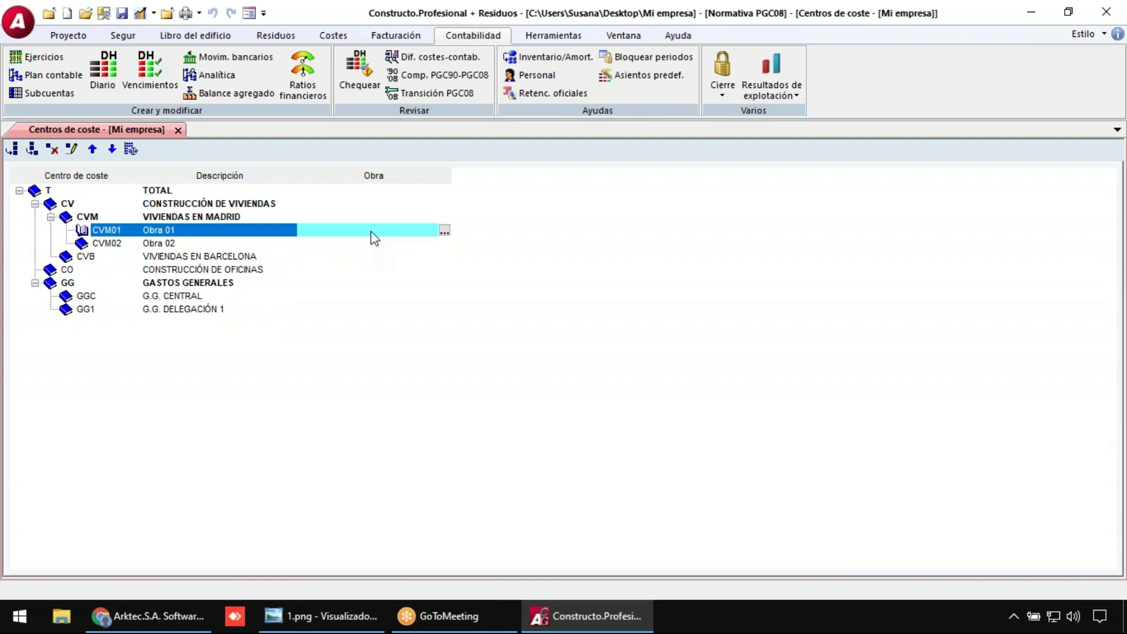
pyautogui.click(445, 232)
pyautogui.click(378, 295)
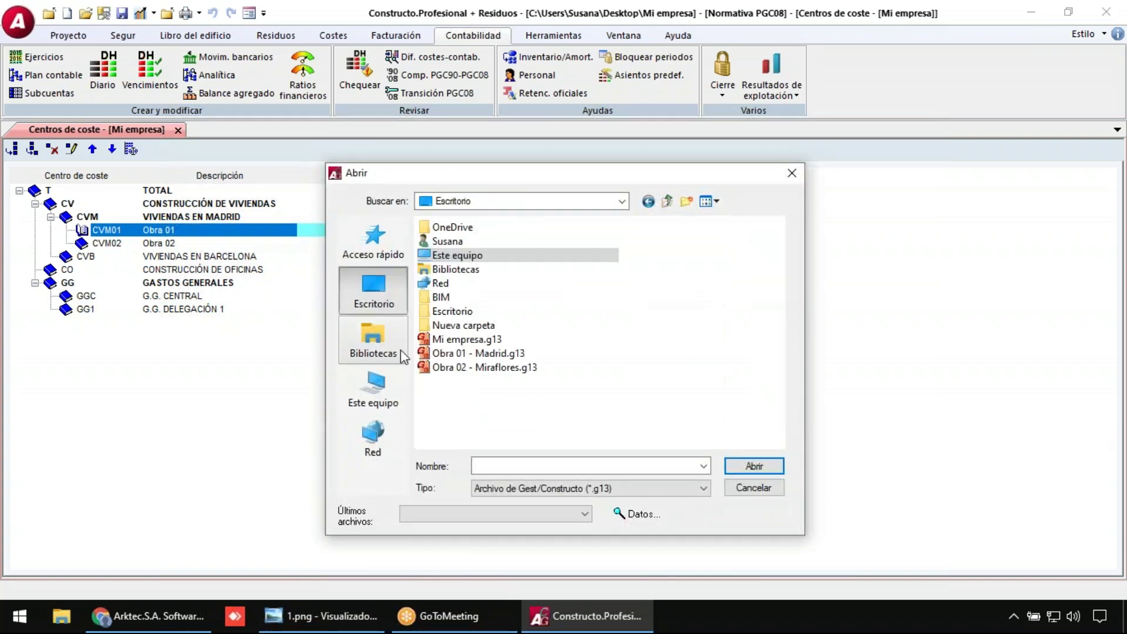
pyautogui.doubleClick(485, 354)
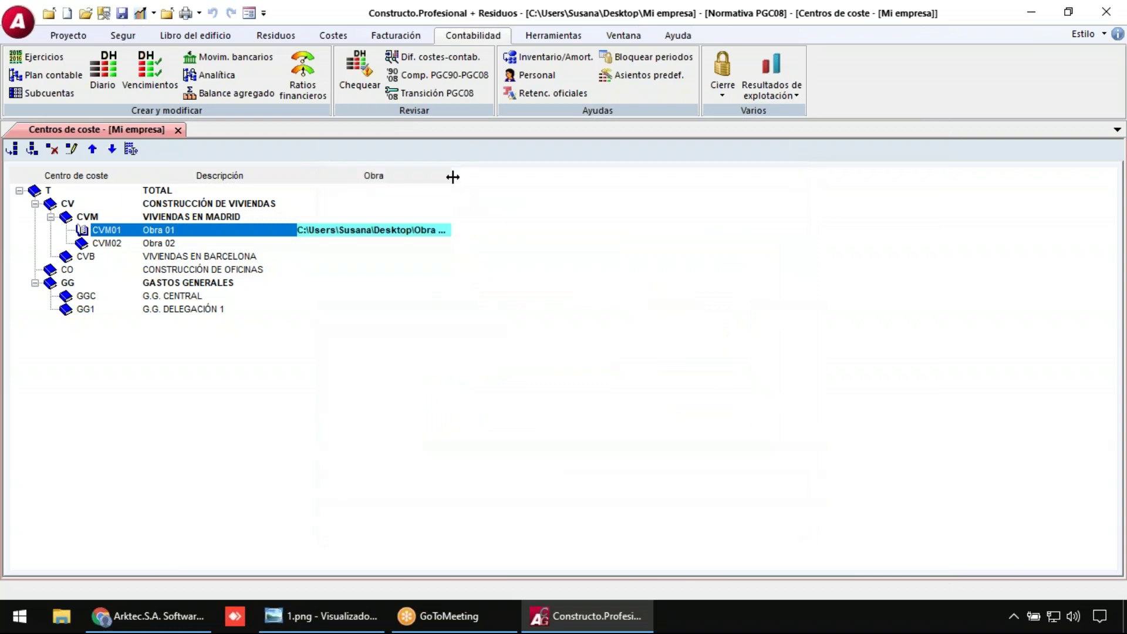
pyautogui.moveTo(453, 177); pyautogui.dragTo(536, 177)
# - Link CVM02 to the desktop project file Obra 02 - Miraflores.g13
pyautogui.click(446, 244)
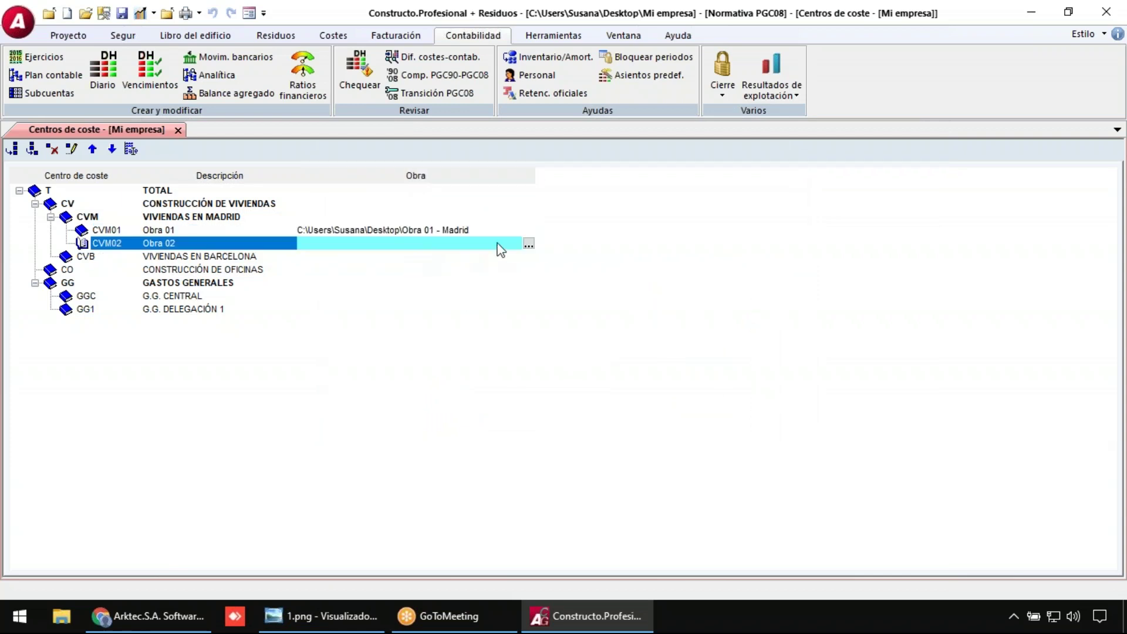
pyautogui.click(528, 244)
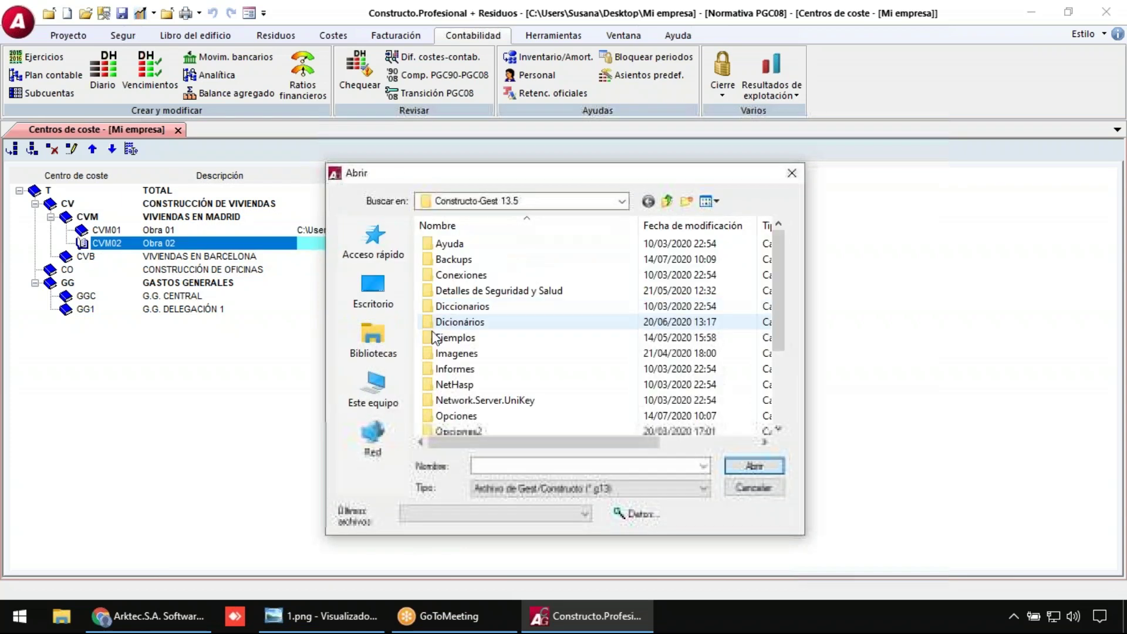
pyautogui.click(389, 290)
pyautogui.doubleClick(458, 368)
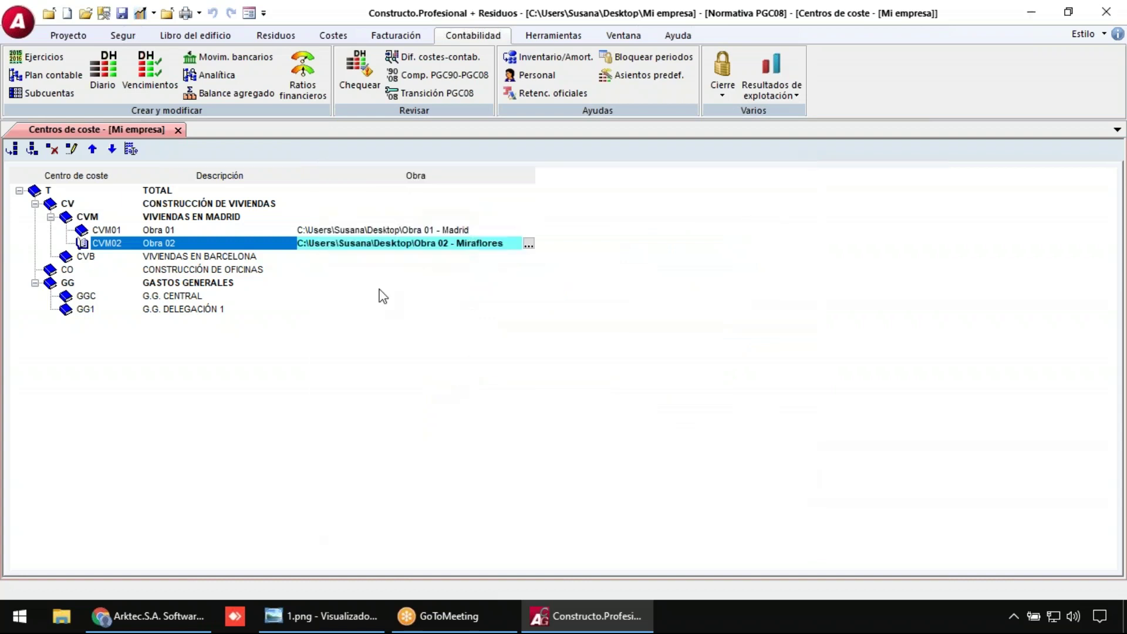
pyautogui.click(246, 256)
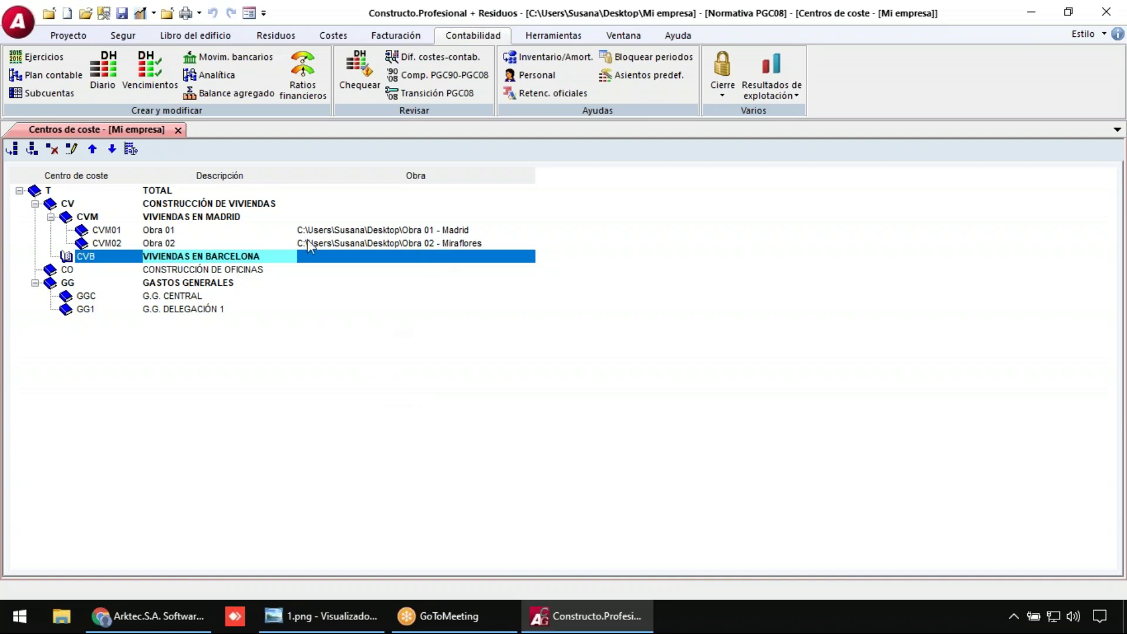
pyautogui.click(182, 233)
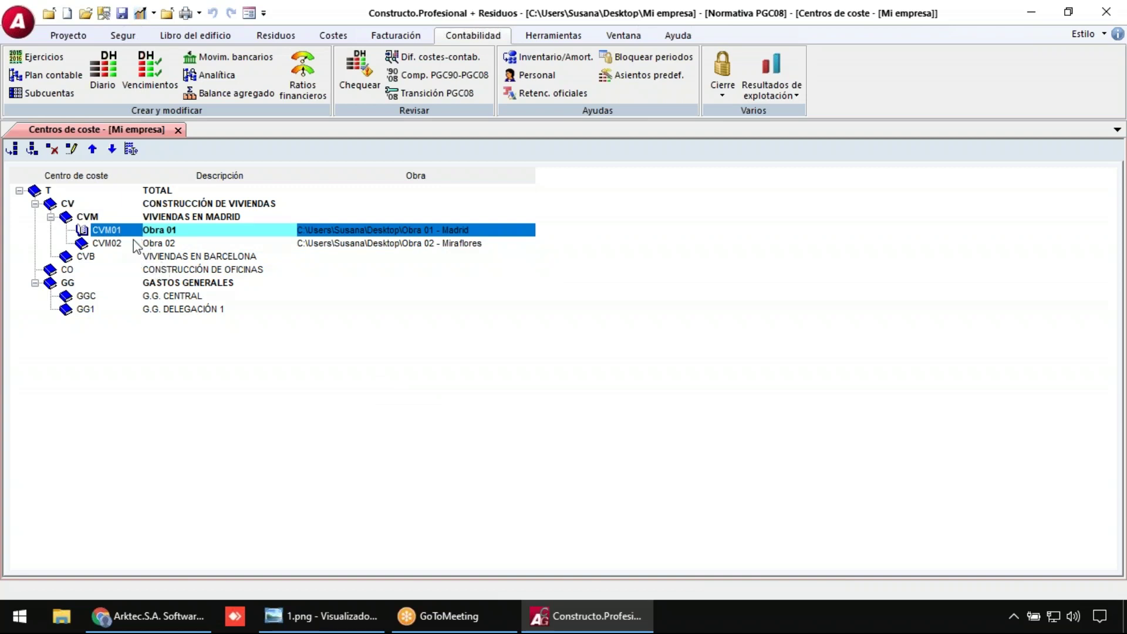
pyautogui.click(191, 218)
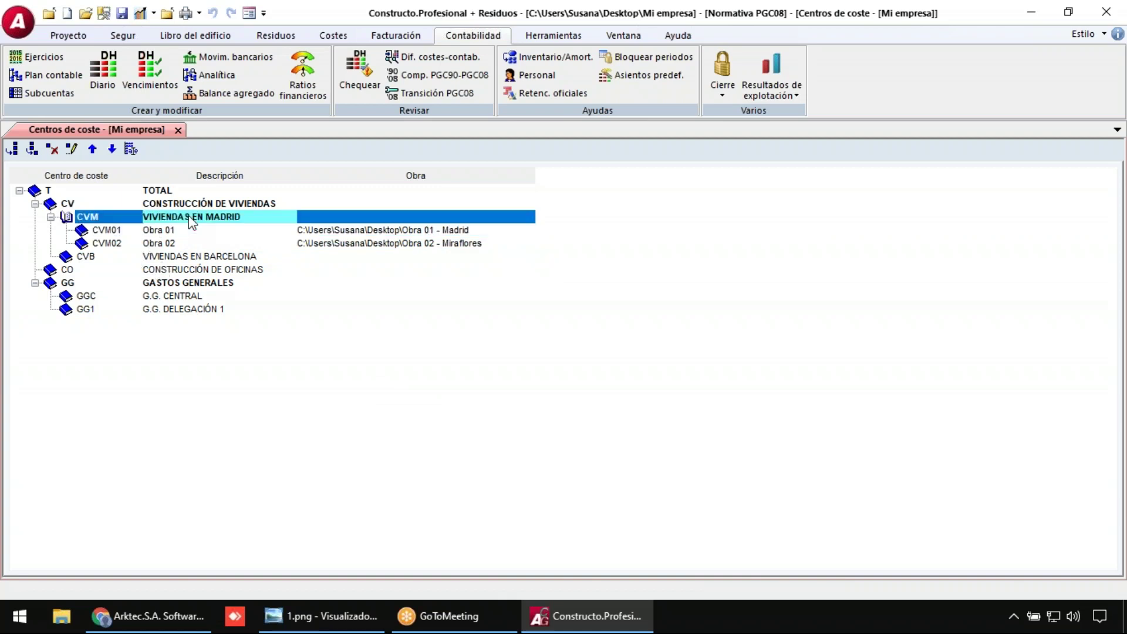
pyautogui.click(173, 204)
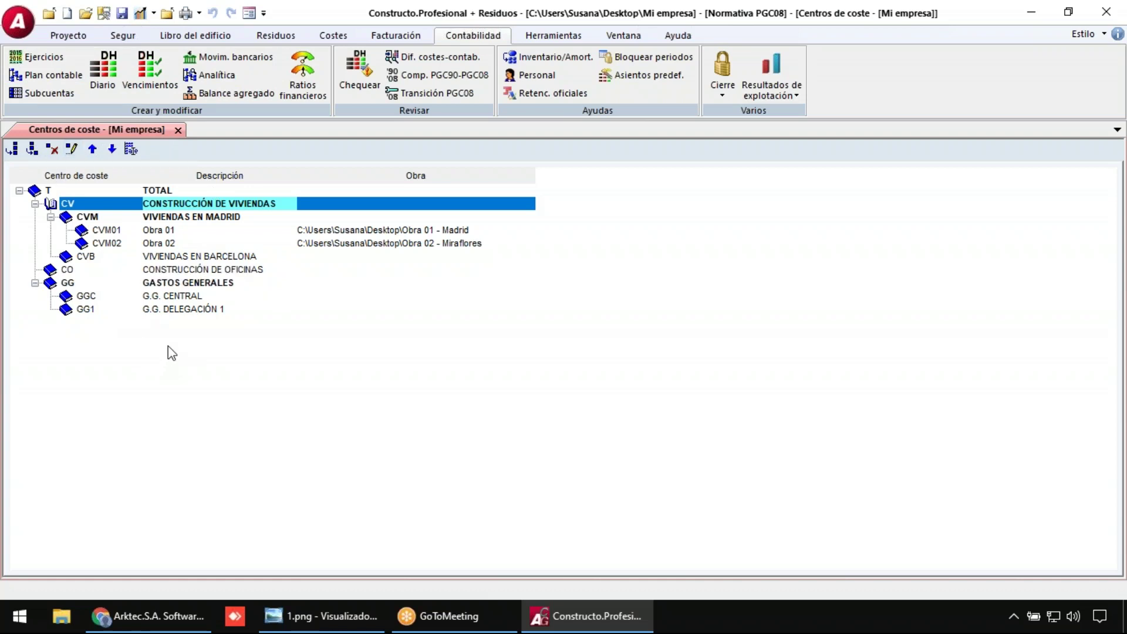
# - Close the cost centres table and open the company's material entries (Entradas de material)
pyautogui.click(177, 129)
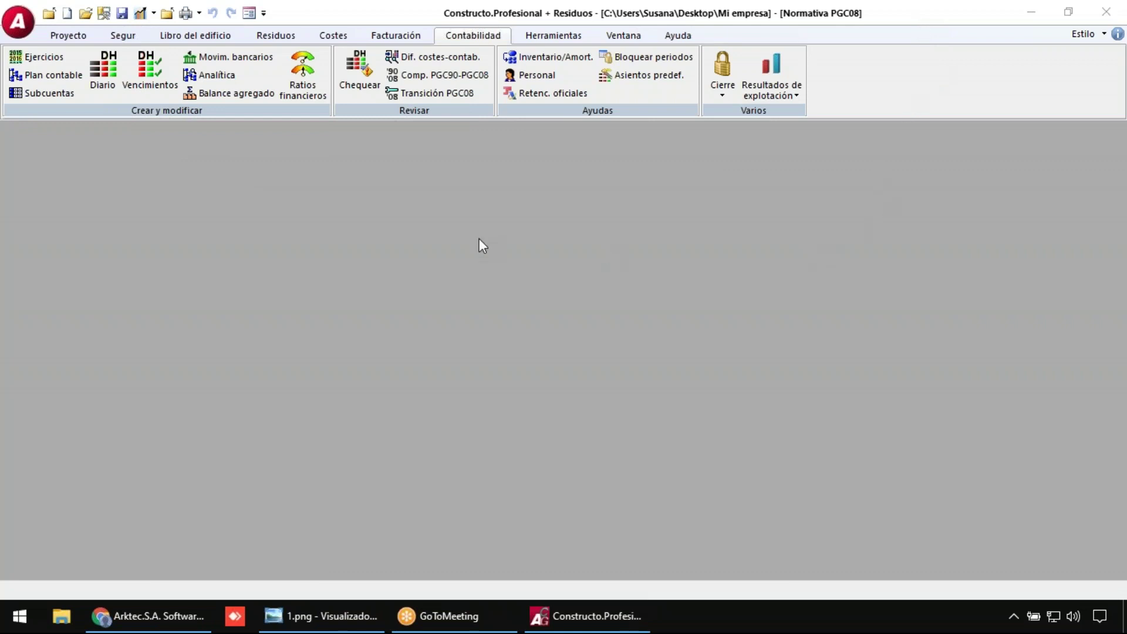
pyautogui.click(336, 36)
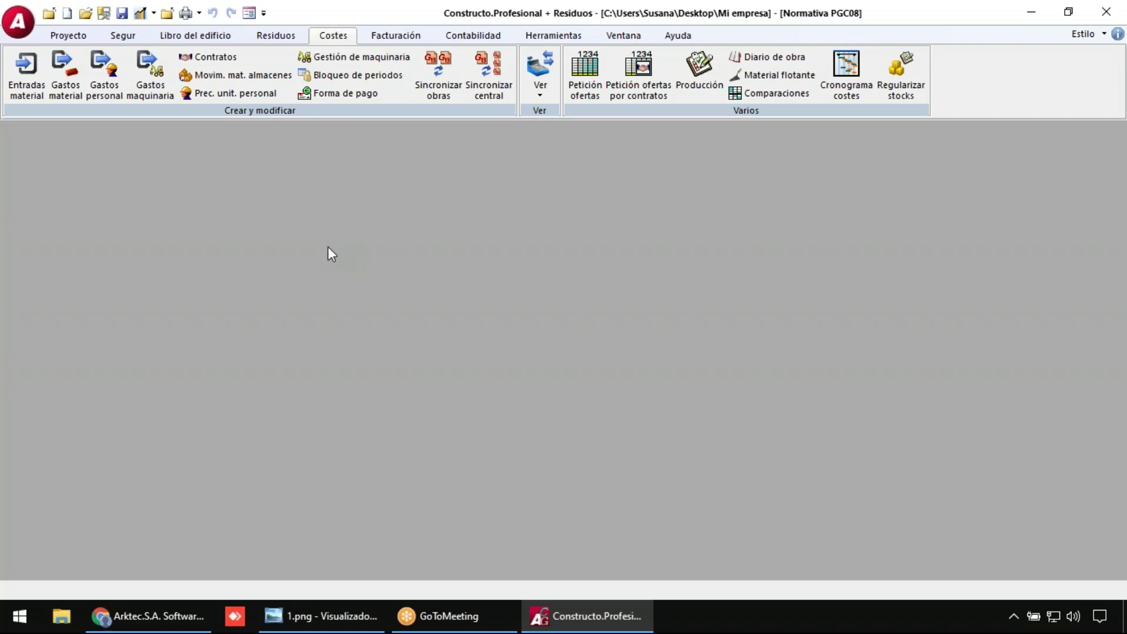
pyautogui.click(31, 88)
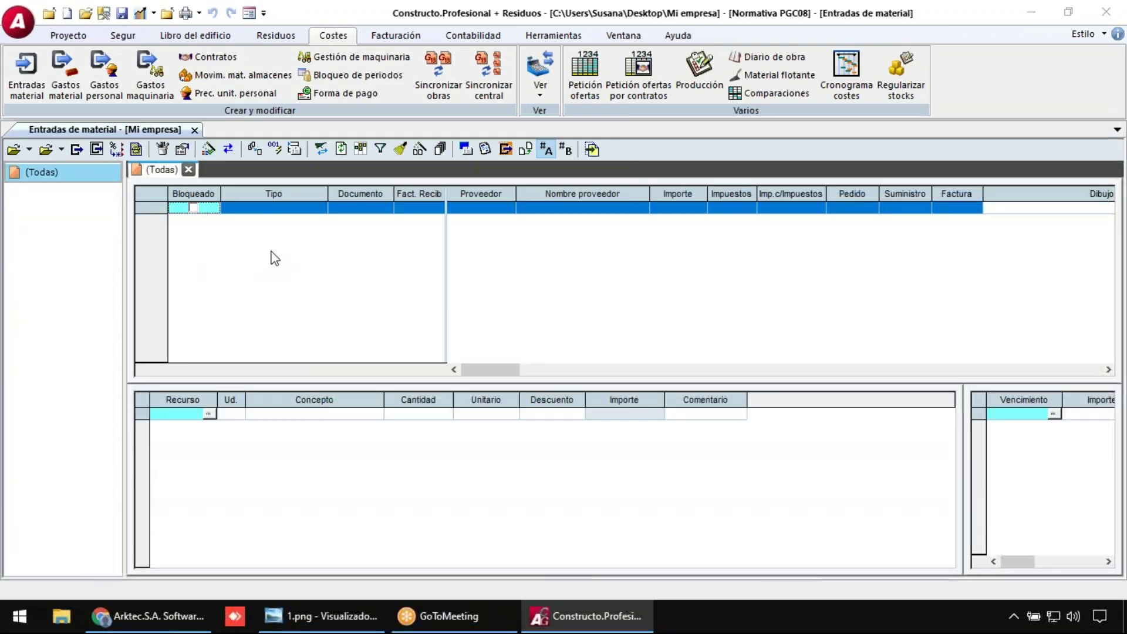
# - Create a material entry of type Factura recibida with document 2020/001, leaving the received invoice number blank
pyautogui.click(321, 208)
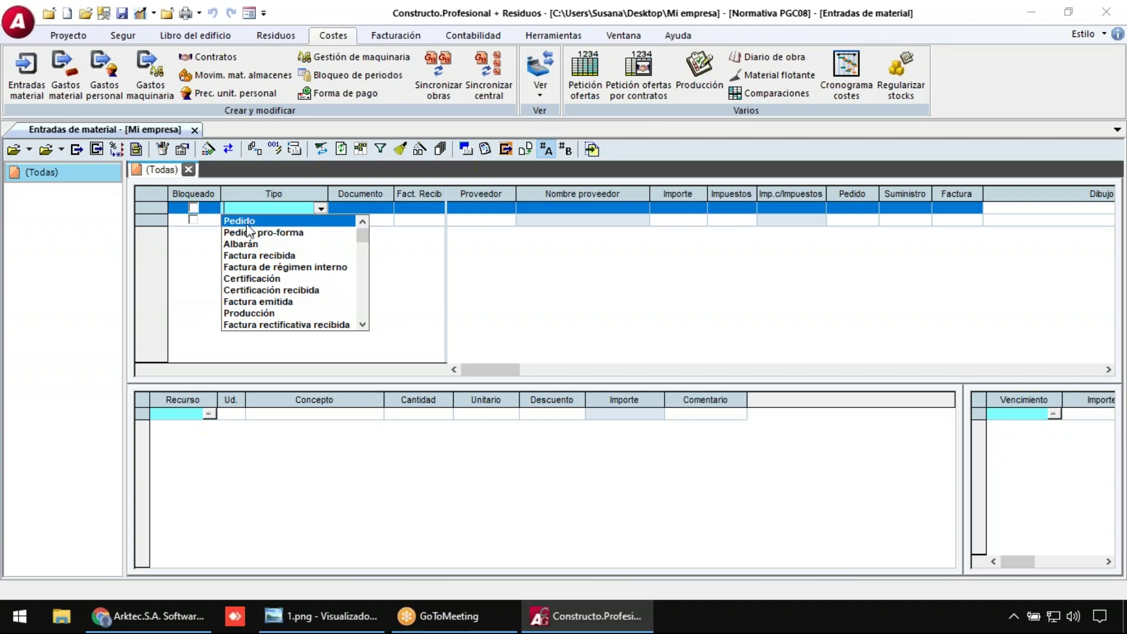
pyautogui.click(288, 256)
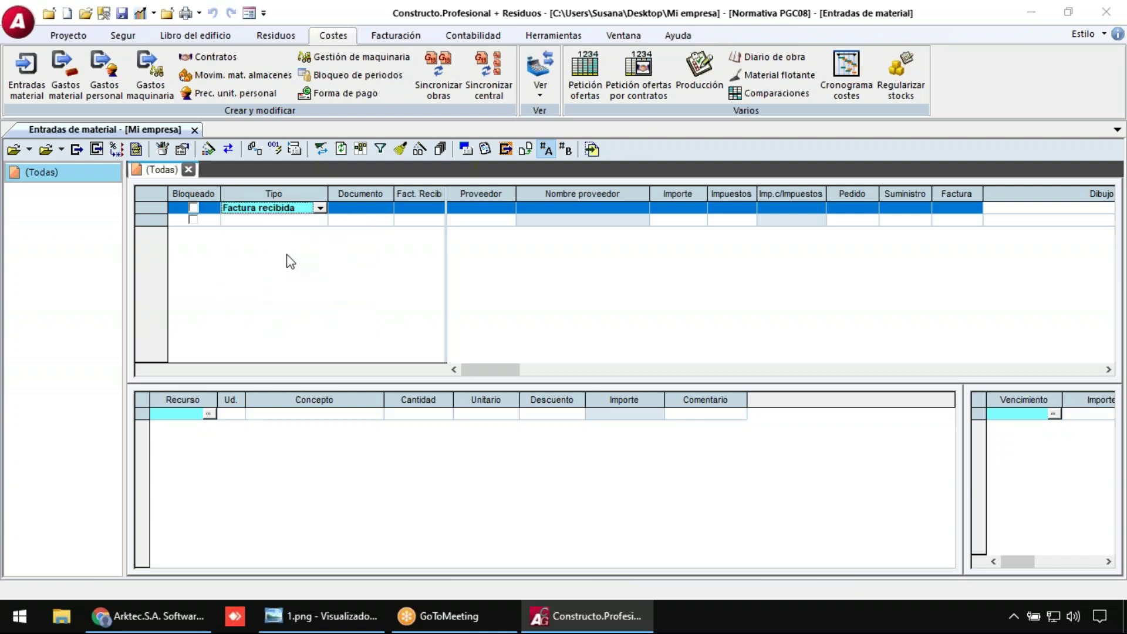
pyautogui.click(357, 211)
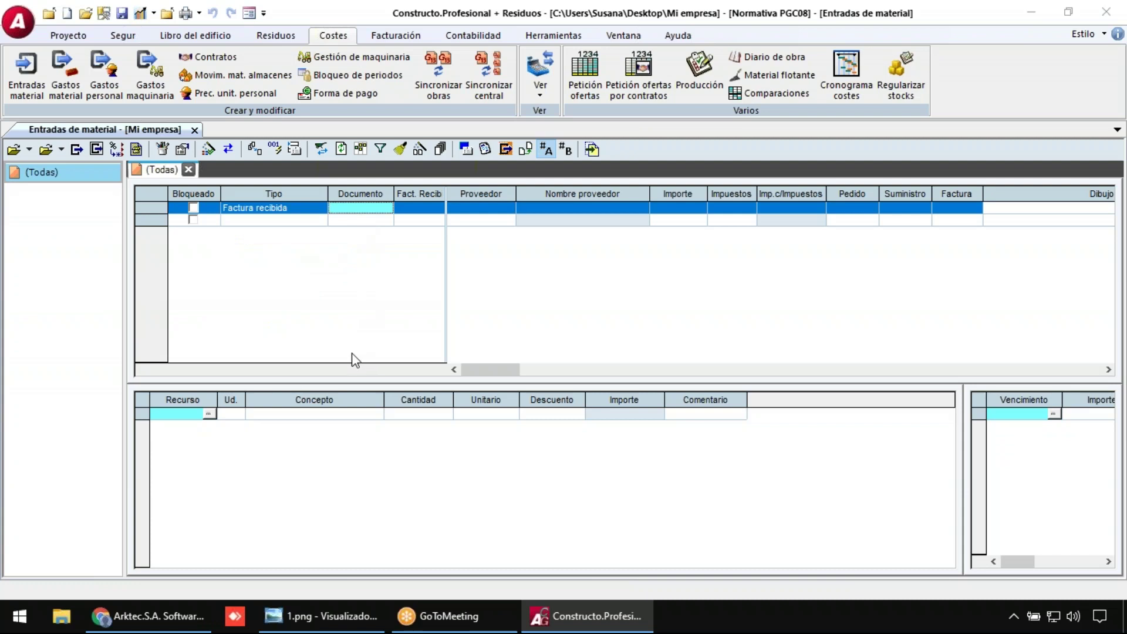
pyautogui.write('2020/001')
pyautogui.press('Tab')
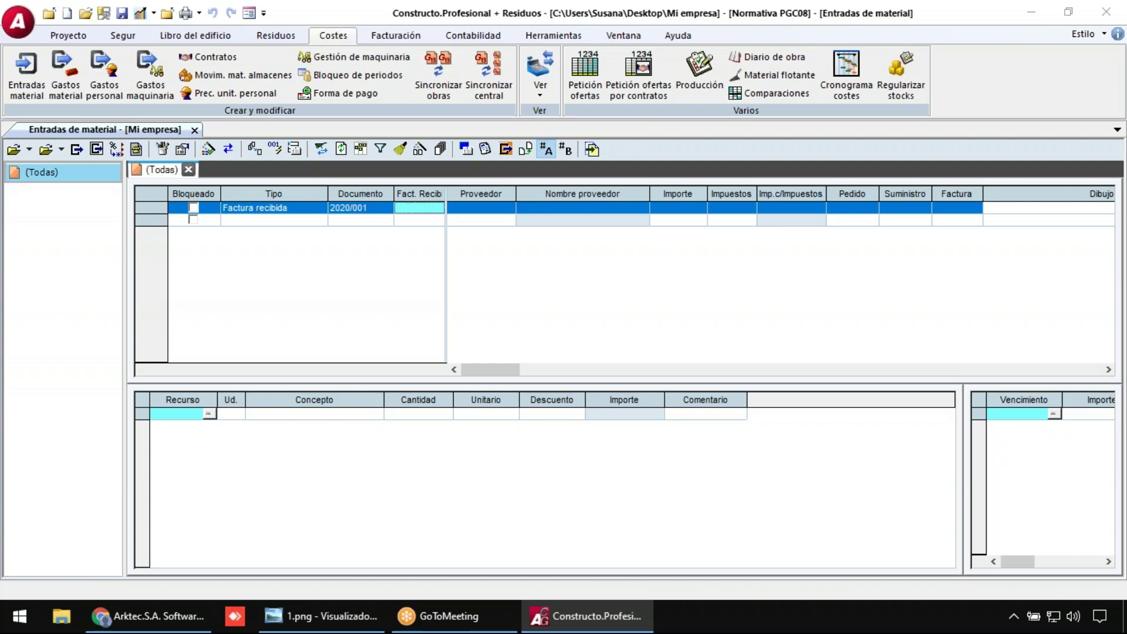
pyautogui.press('Tab')
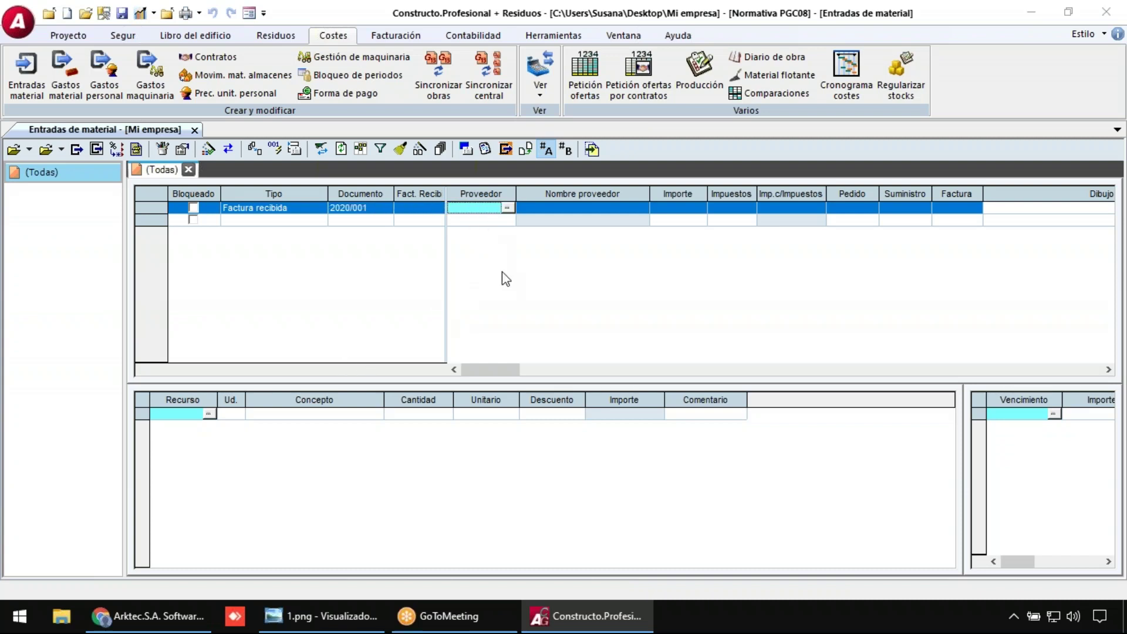
# - Assign supplier subaccount 4000001 to the invoice and name the supplier "Proveedor de ladrillos, S.A."
pyautogui.write('4000001')
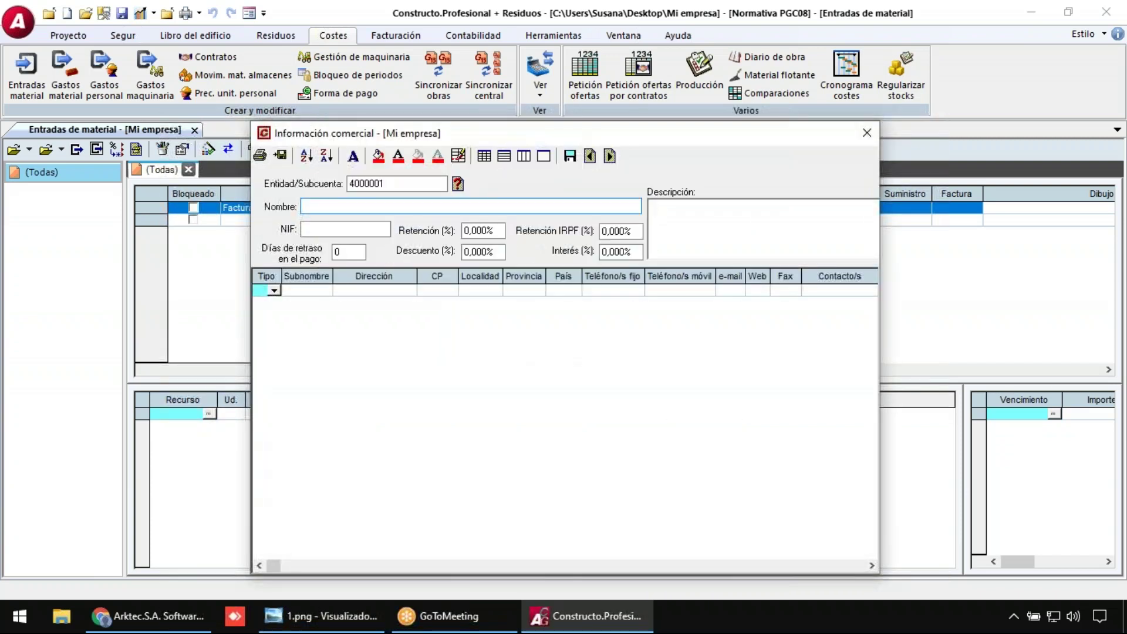
pyautogui.write('pROVEEDOR DE LADRILLOS')
pyautogui.press('BackSpace')
pyautogui.press('BackSpace')
pyautogui.press('BackSpace')
pyautogui.press('BackSpace')
pyautogui.press('BackSpace')
pyautogui.press('BackSpace')
pyautogui.press('BackSpace')
pyautogui.press('BackSpace')
pyautogui.press('BackSpace')
pyautogui.press('BackSpace')
pyautogui.press('BackSpace')
pyautogui.press('BackSpace')
pyautogui.press('BackSpace')
pyautogui.press('BackSpace')
pyautogui.press('BackSpace')
pyautogui.press('BackSpace')
pyautogui.press('BackSpace')
pyautogui.press('BackSpace')
pyautogui.press('BackSpace')
pyautogui.press('BackSpace')
pyautogui.press('BackSpace')
pyautogui.press('BackSpace')
pyautogui.write('Proveedor de ladrillos, S.A.')
# - Enter the supplier's NIF and save the changes to its commercial information
pyautogui.click(350, 230)
pyautogui.write('12345678Z')
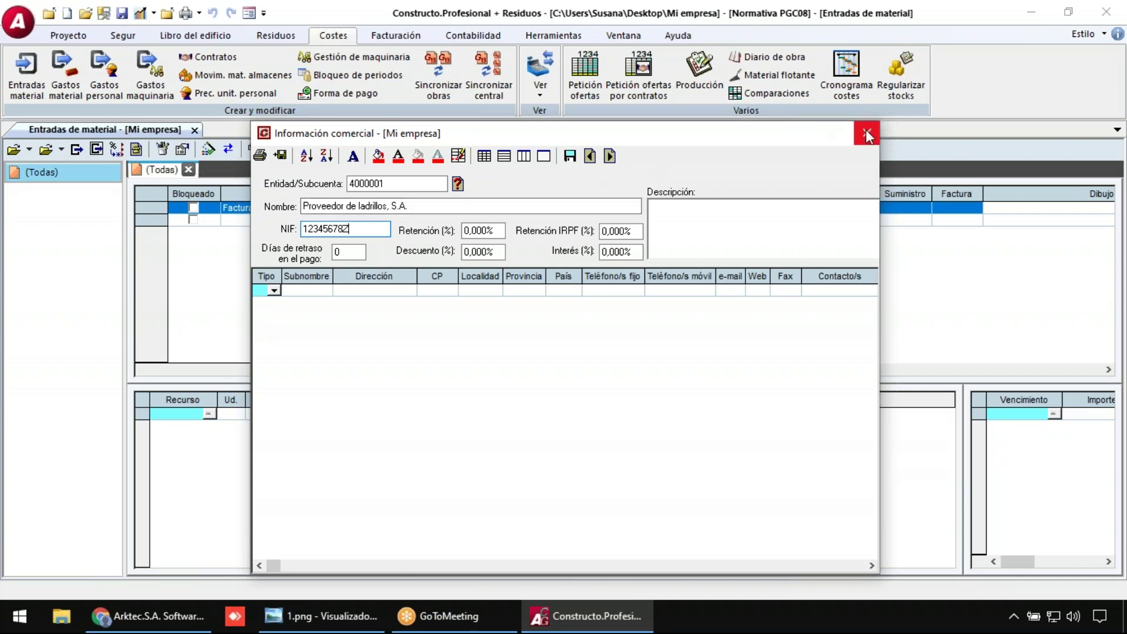
pyautogui.click(866, 134)
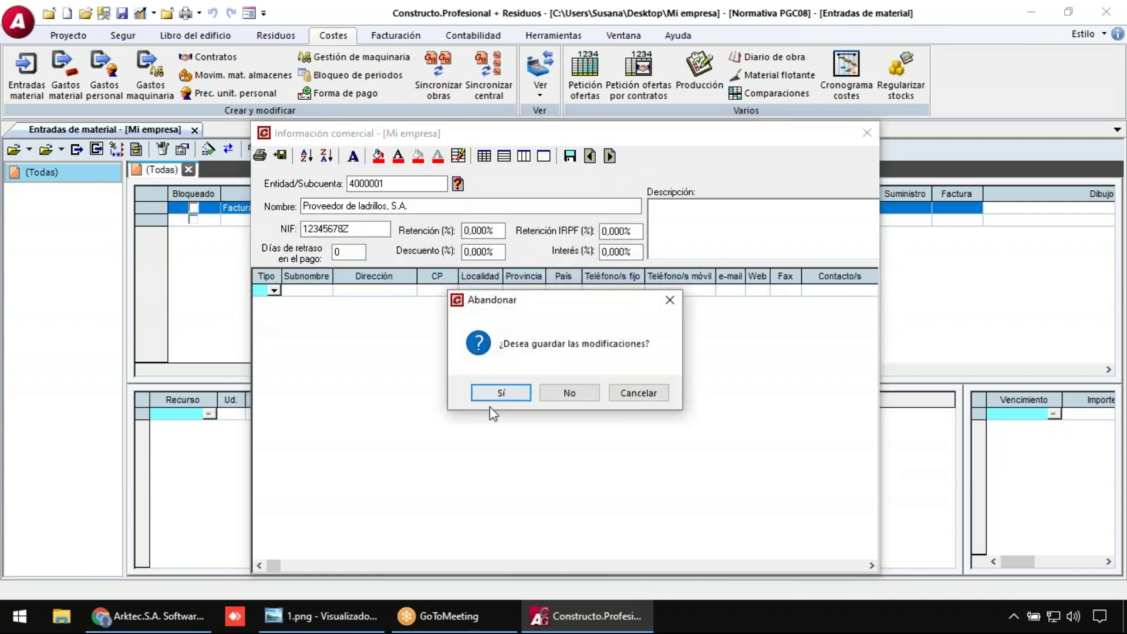
pyautogui.moveTo(547, 301); pyautogui.dragTo(551, 349)
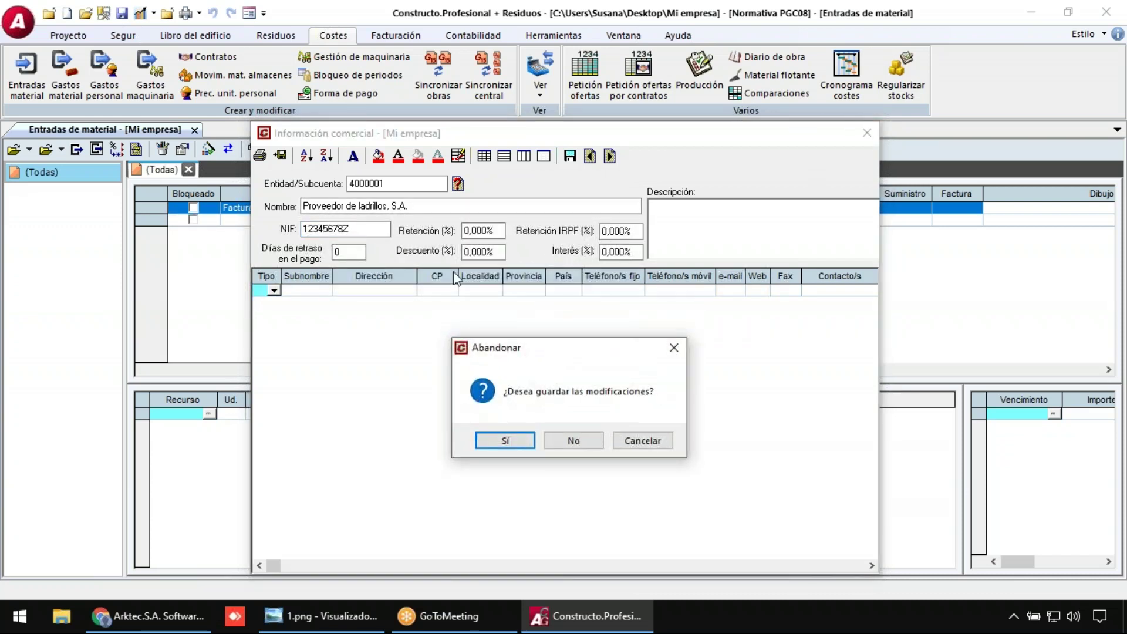
pyautogui.click(507, 442)
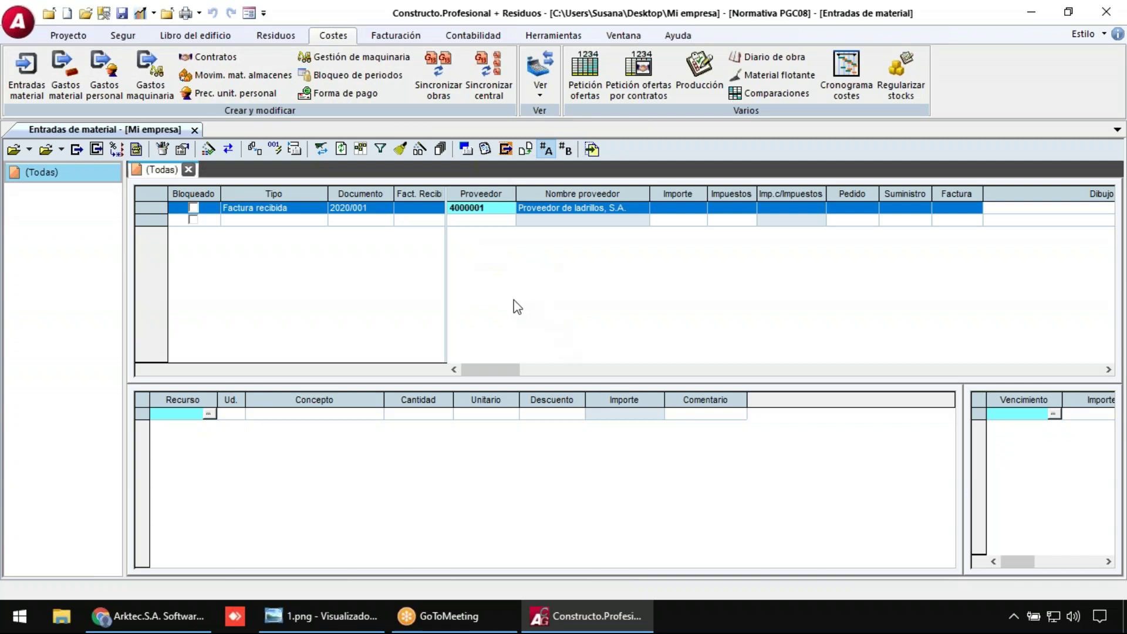
# - Review the supplier's subaccount record, including its address and country fields, and accept it
pyautogui.click(465, 150)
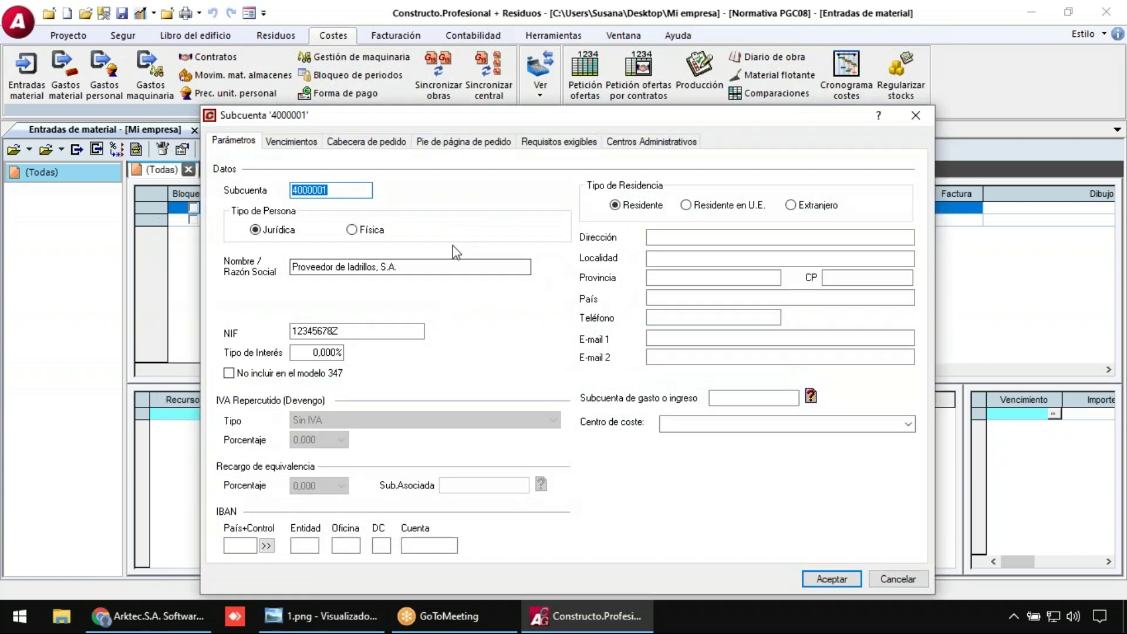
pyautogui.click(681, 238)
pyautogui.click(669, 301)
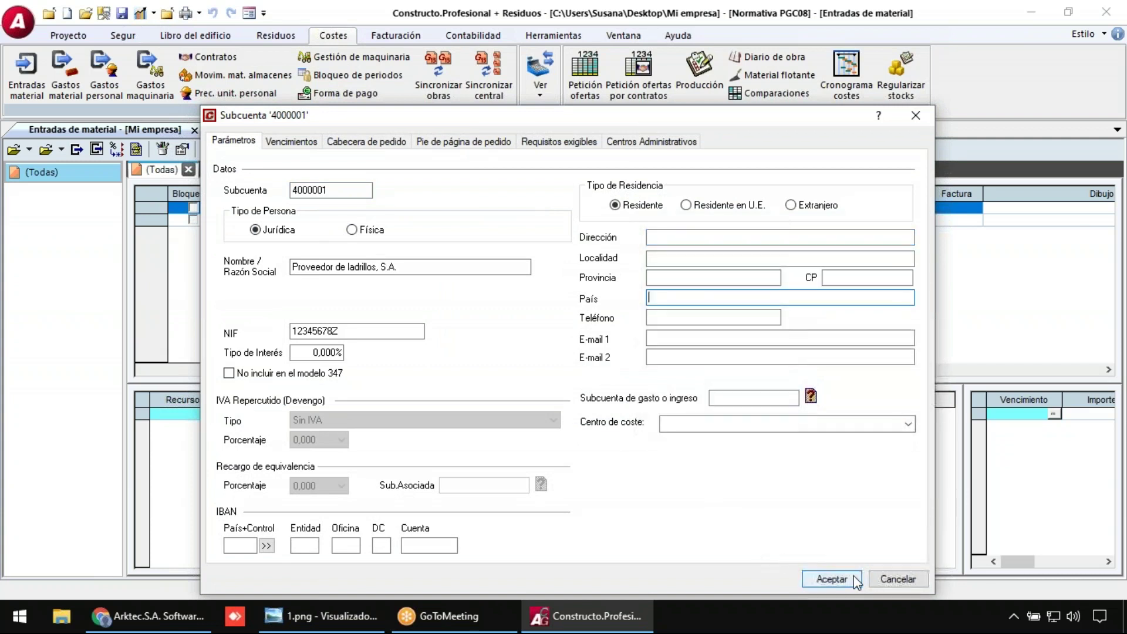
pyautogui.click(832, 579)
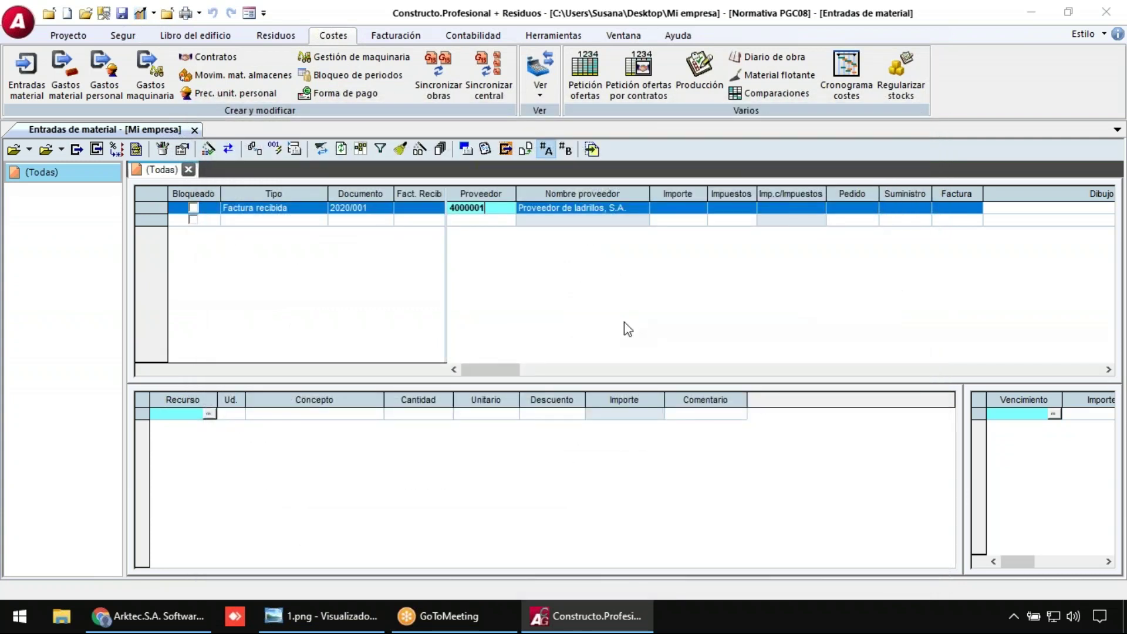
pyautogui.press('Return')
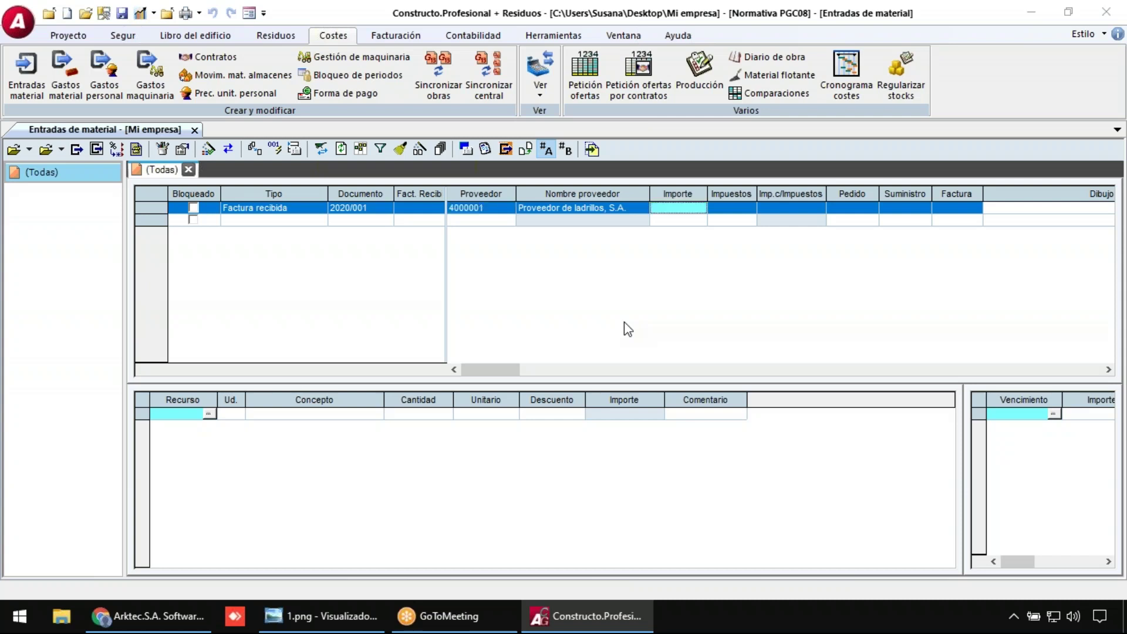
# - Add invoice line MAT01 with unit Ud., concept "Ladrillo cara vista", quantity 2000 and unit price 0,21
pyautogui.click(176, 416)
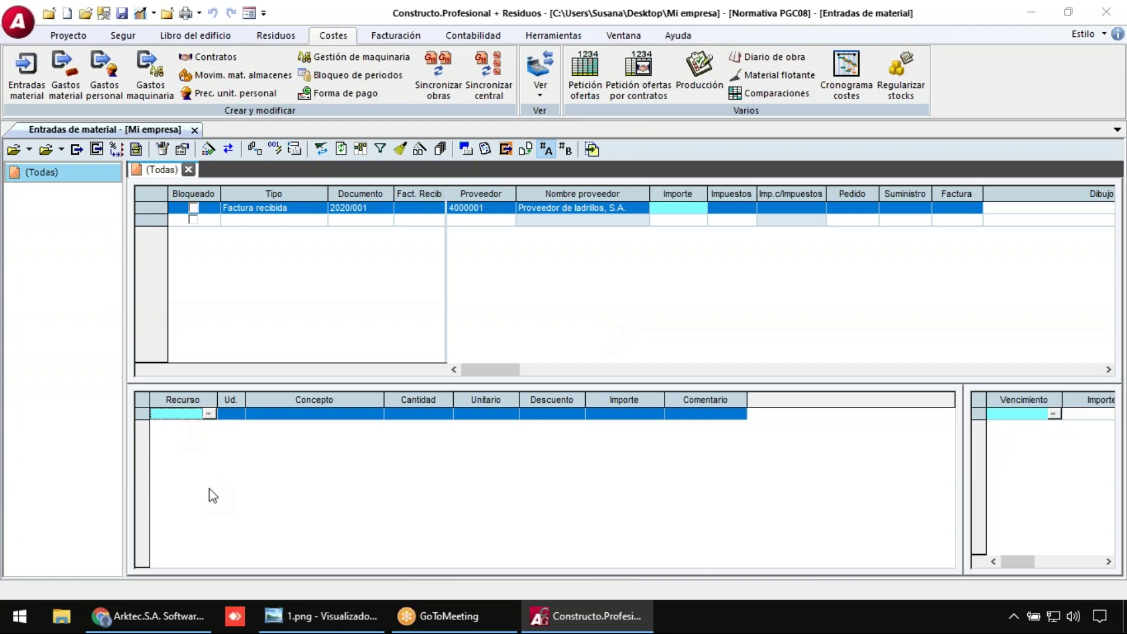
pyautogui.write('MAT01')
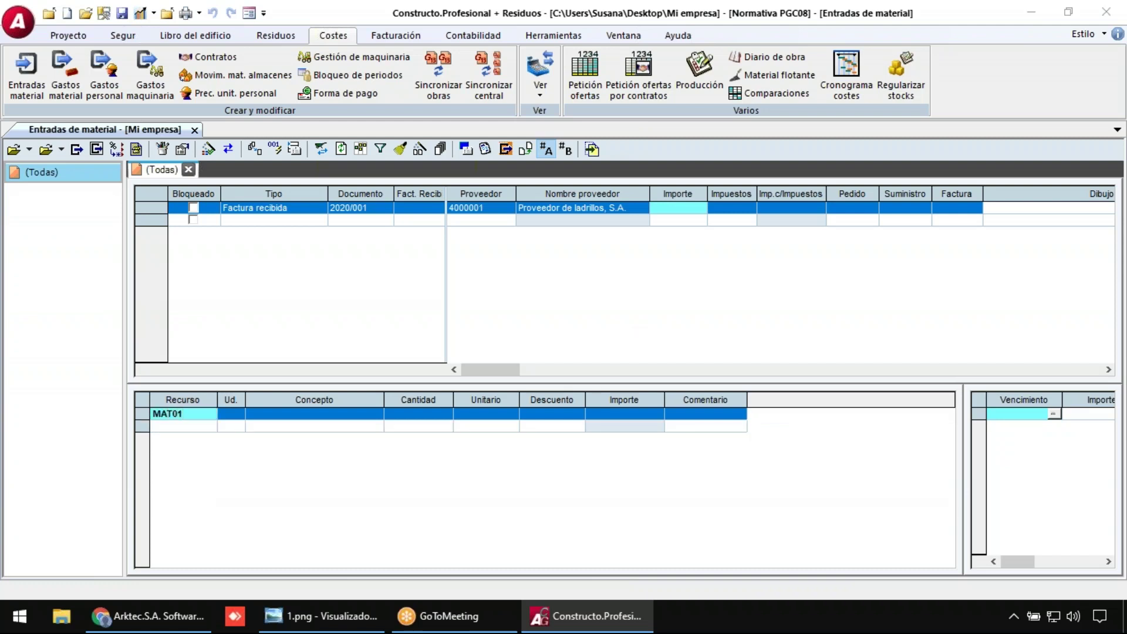
pyautogui.press('Tab')
pyautogui.write('Ud.')
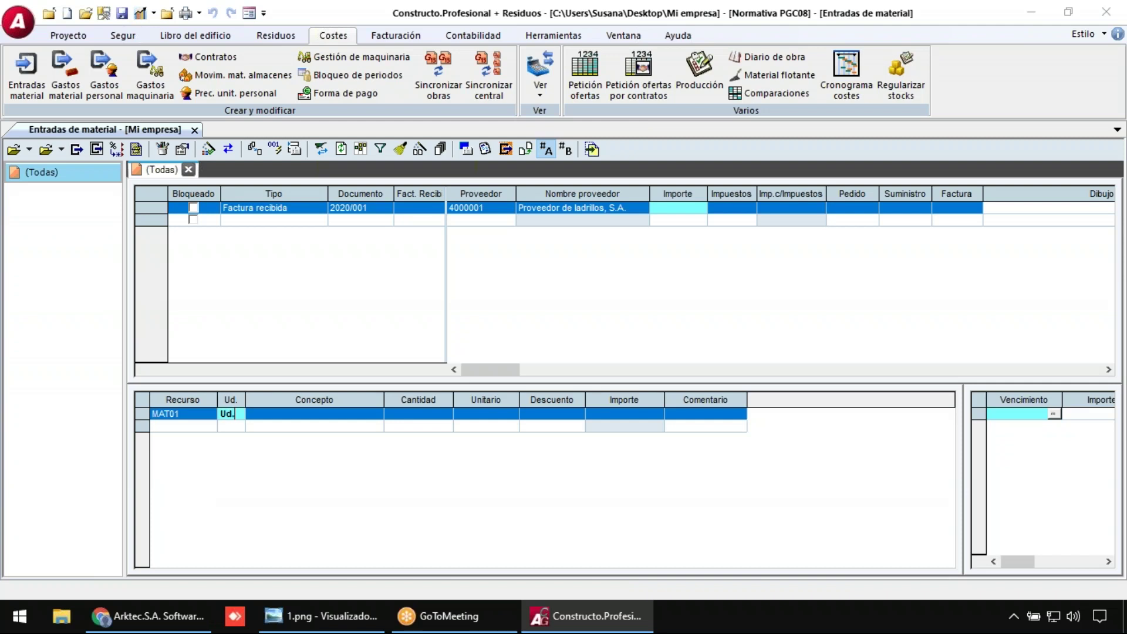
pyautogui.press('Tab')
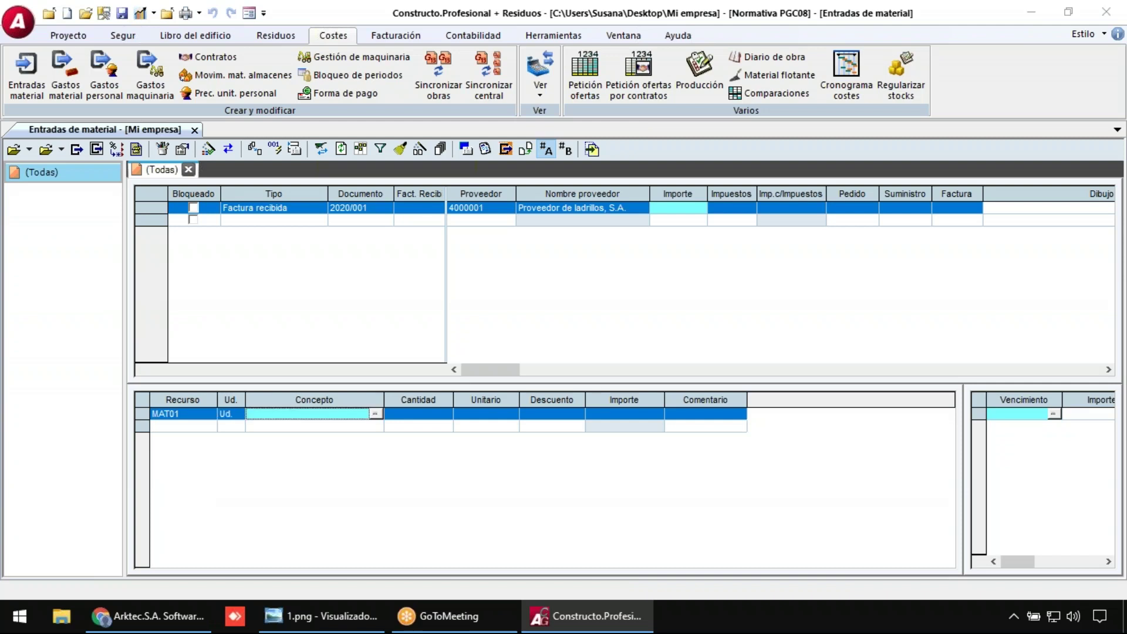
pyautogui.write('Ladril')
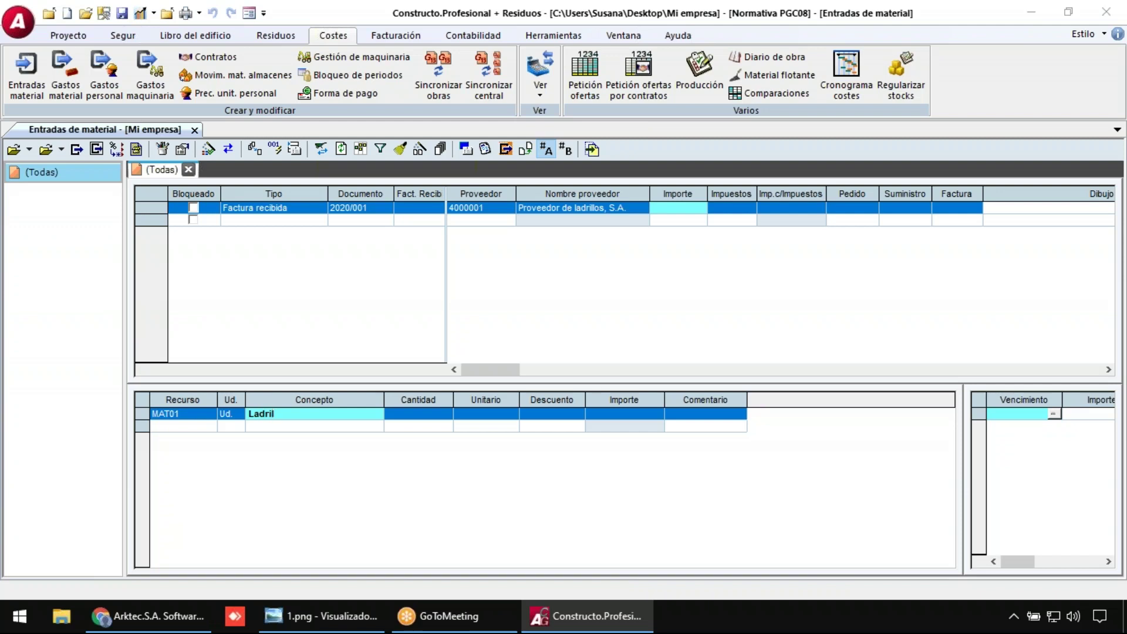
pyautogui.write('lo cara vista')
pyautogui.press('Return')
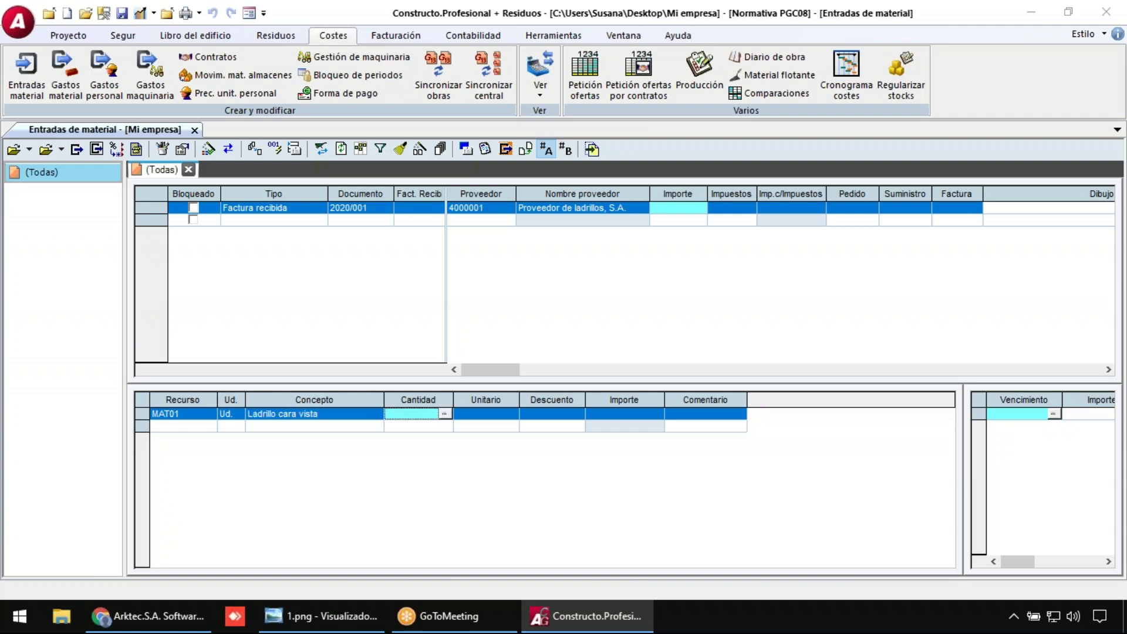
pyautogui.write('2000')
pyautogui.press('Return')
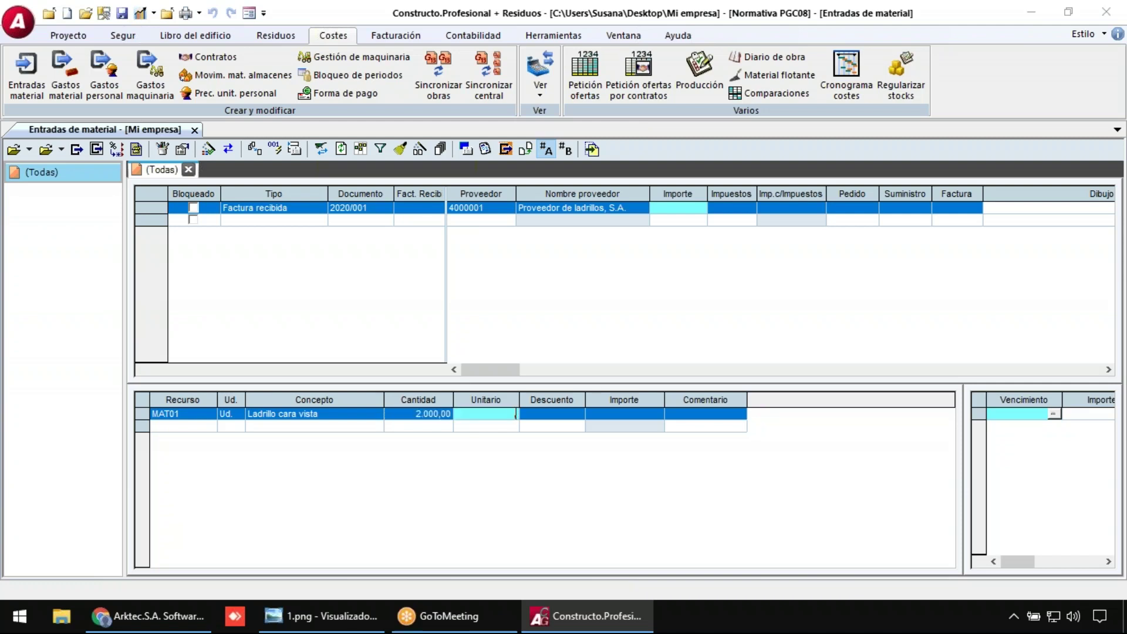
pyautogui.write('0,21')
pyautogui.press('Return')
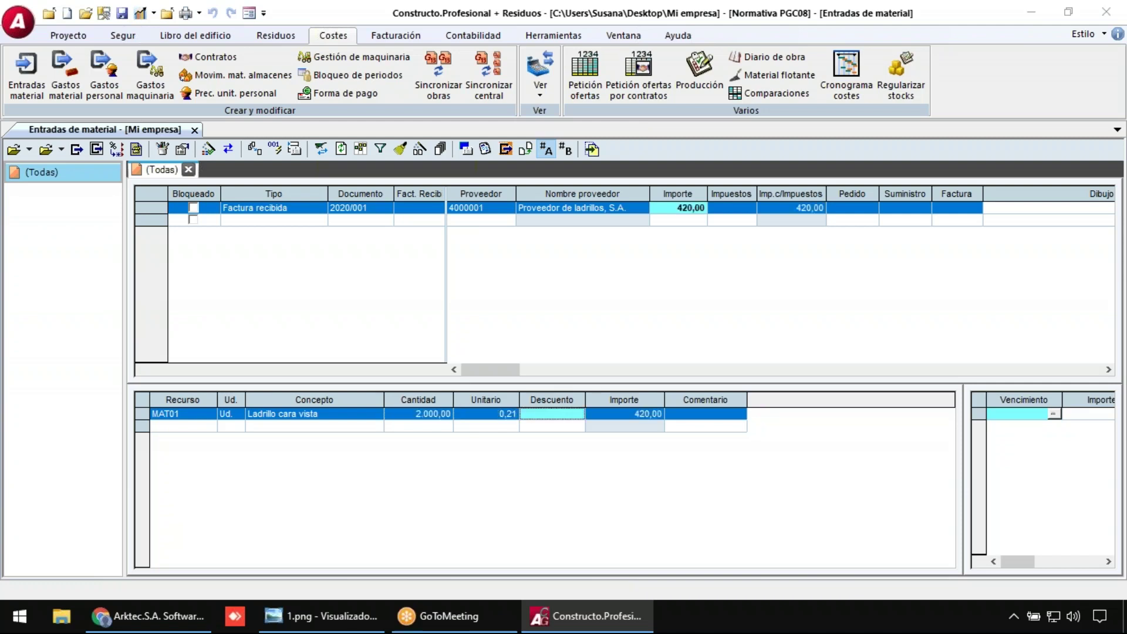
# - Add invoice line MAT02 with unit Ud., concept "Ladrillo hueco doble", quantity 3000 and unit price 0,17
pyautogui.click(168, 427)
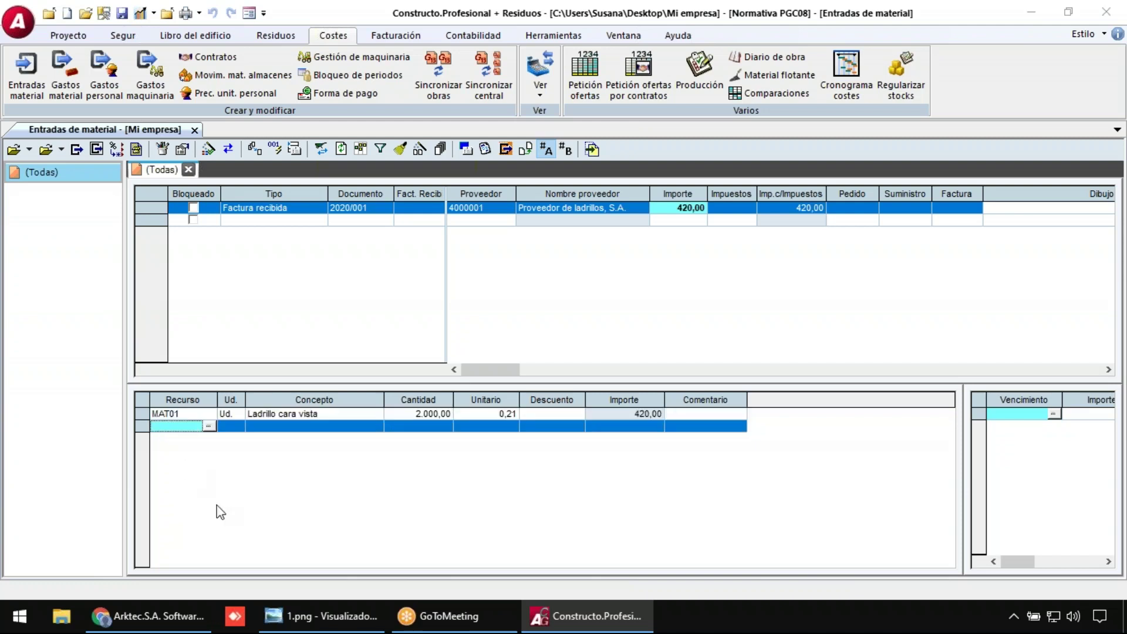
pyautogui.write('MAT02')
pyautogui.press('Return')
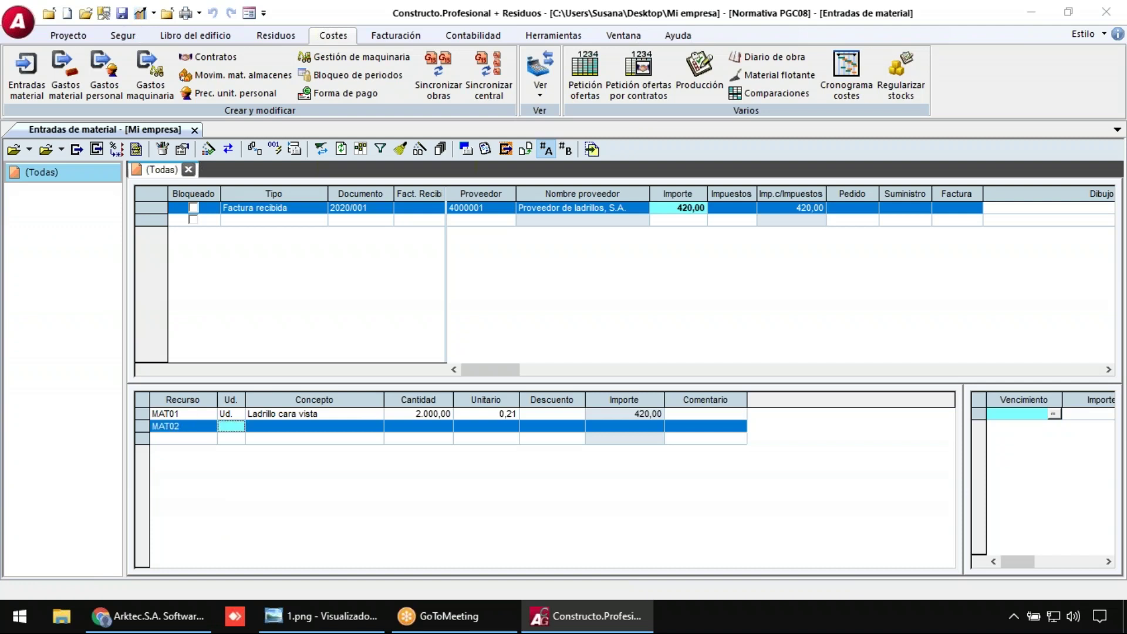
pyautogui.write('Ud.')
pyautogui.press('Return')
pyautogui.write('Ladrillo hueco doble')
pyautogui.press('Return')
pyautogui.write('3000')
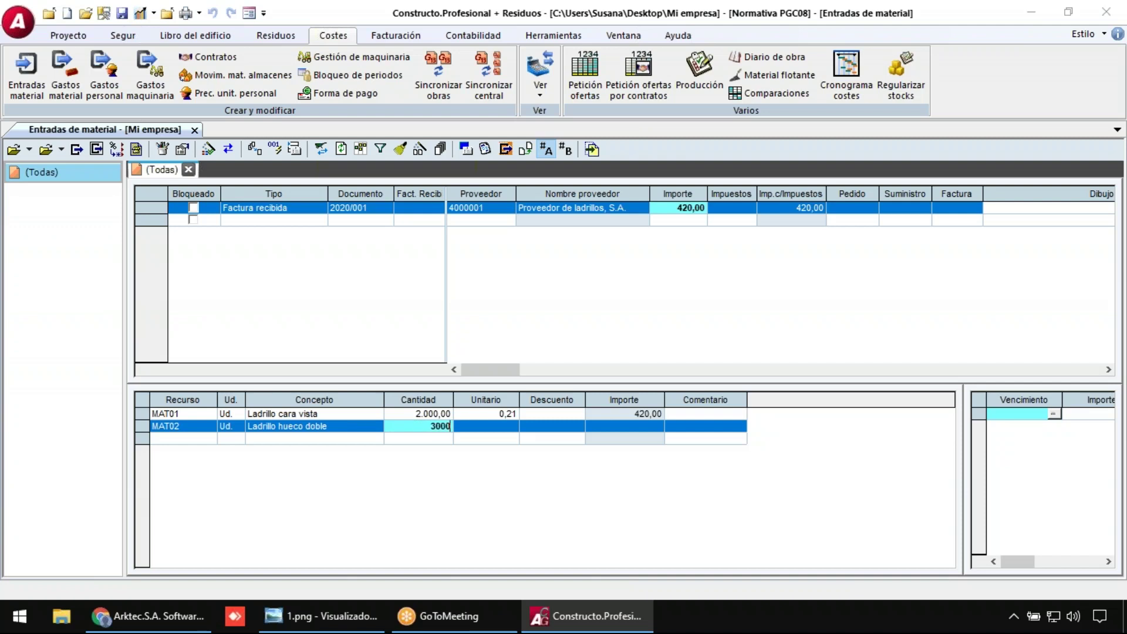
pyautogui.press('Return')
pyautogui.write('0,17')
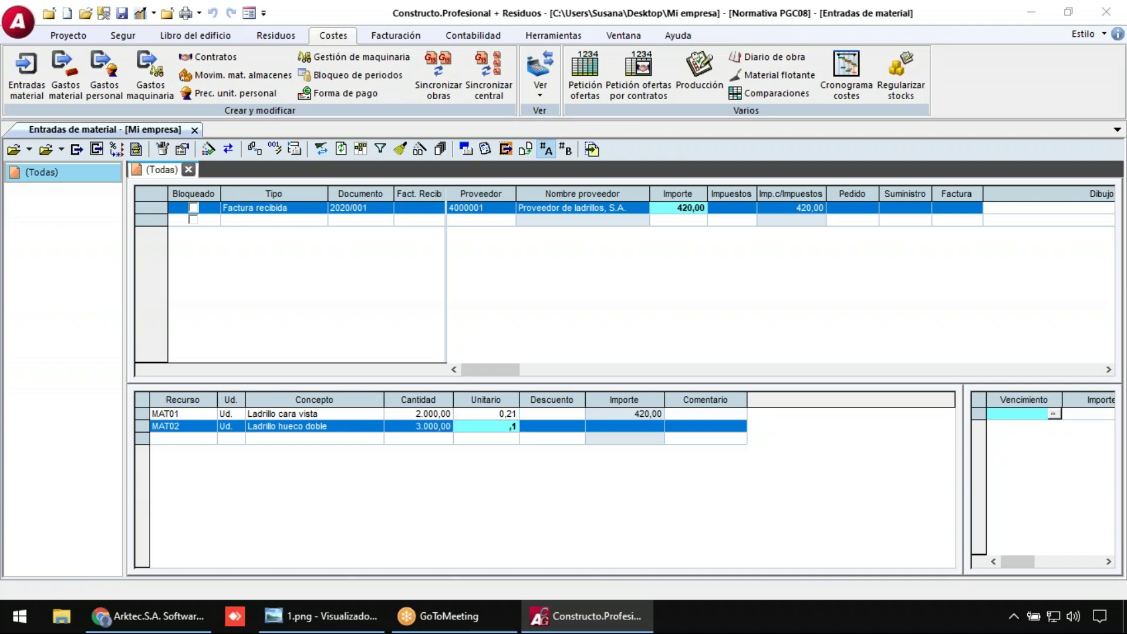
pyautogui.press('Return')
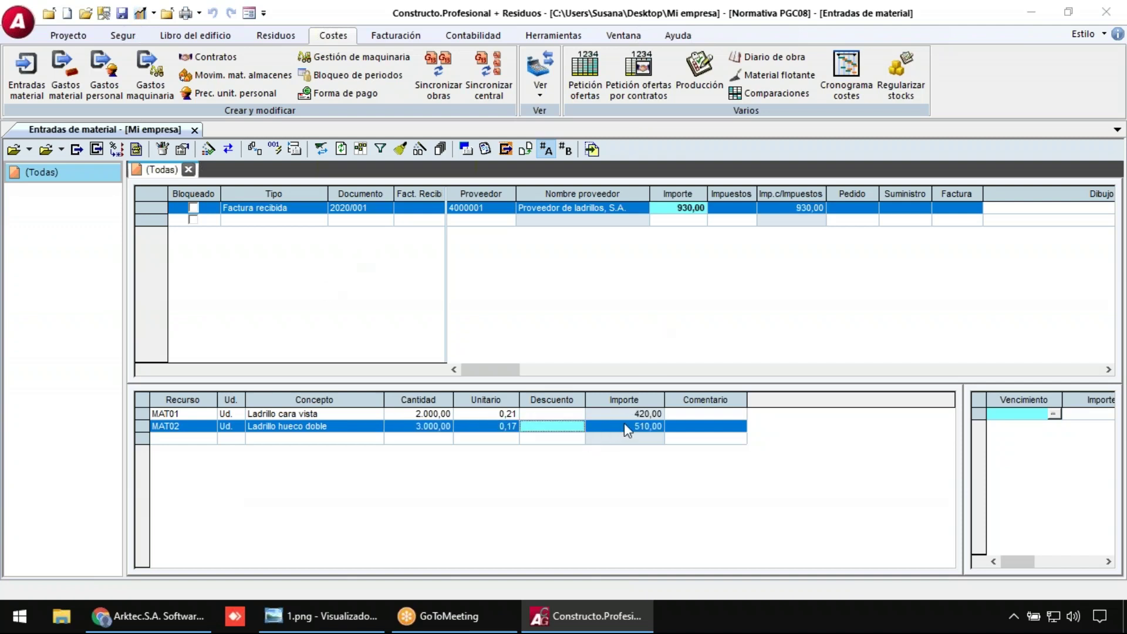
# - Set the tax rate of the received invoice to 21%
pyautogui.click(681, 211)
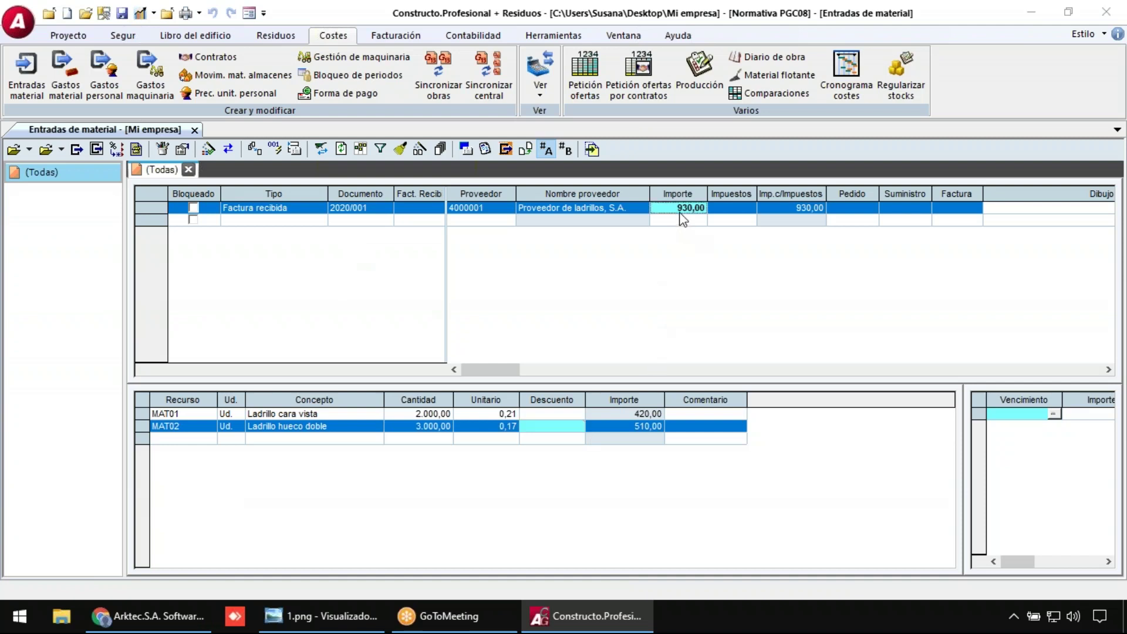
pyautogui.click(733, 210)
pyautogui.write('21')
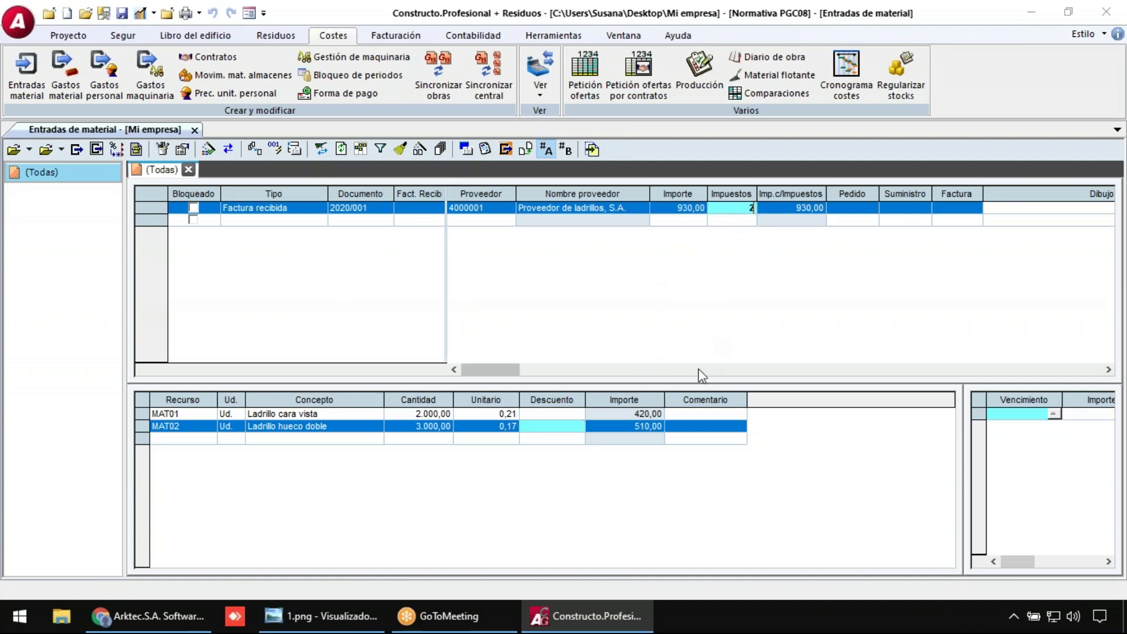
pyautogui.press('Return')
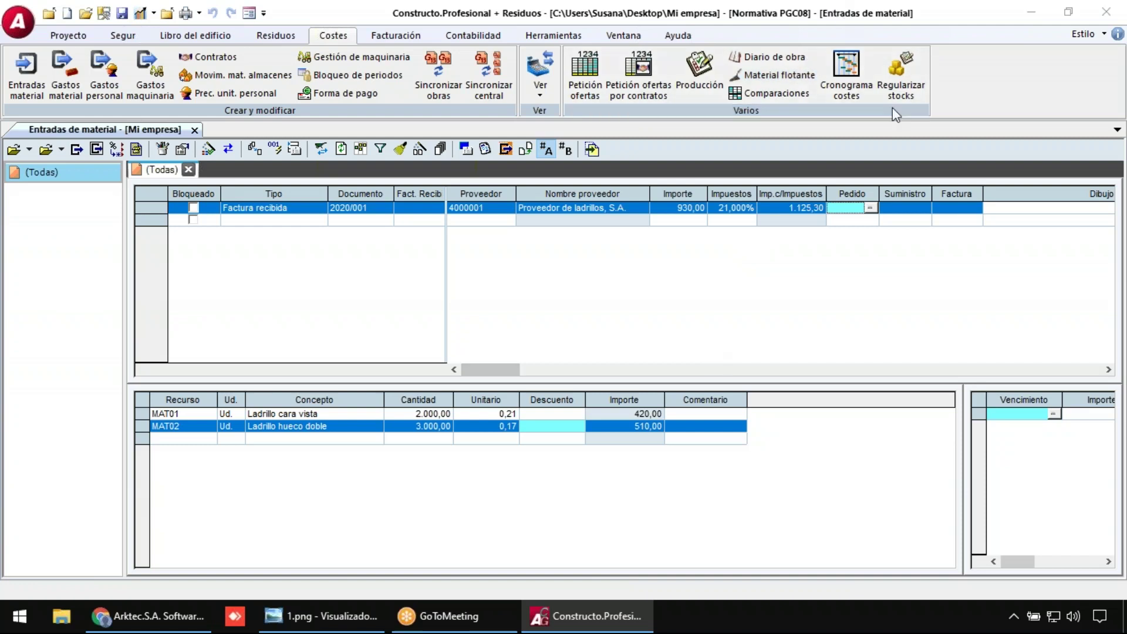
# - Set the order, supply and invoice dates of invoice 2020/001 to 14/07/2020
pyautogui.click(869, 208)
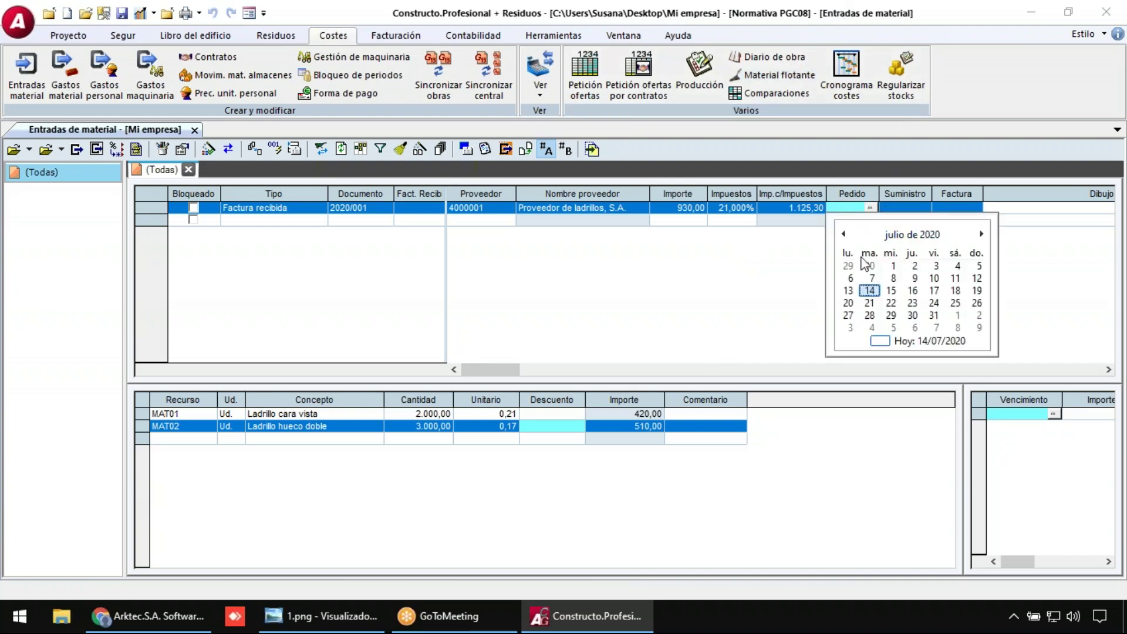
pyautogui.click(869, 292)
pyautogui.click(922, 207)
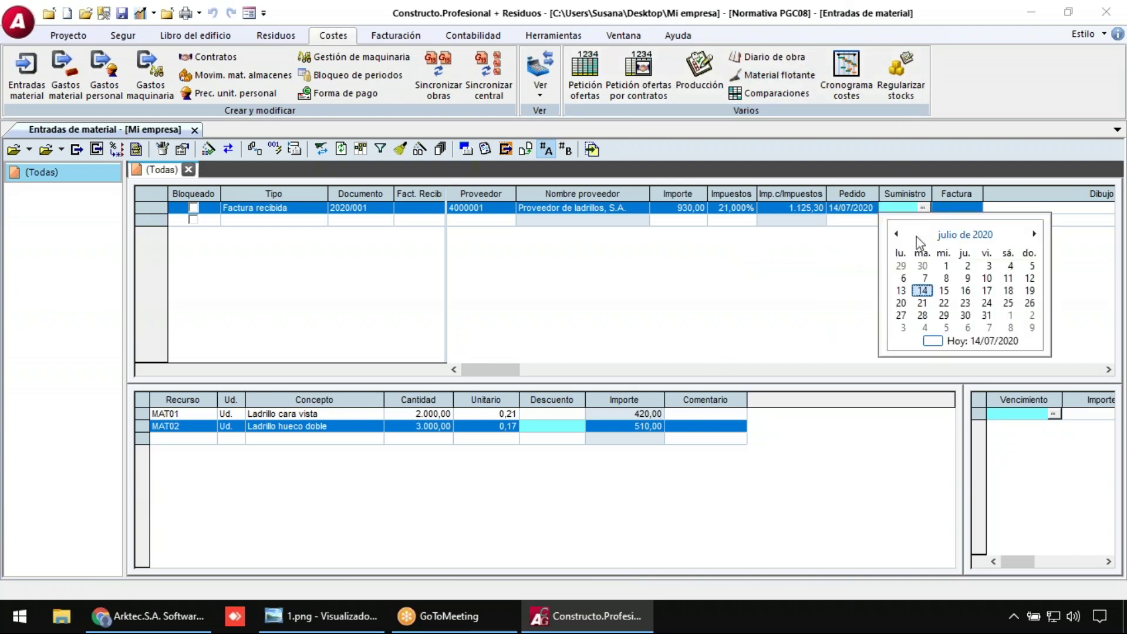
pyautogui.click(923, 292)
pyautogui.click(974, 208)
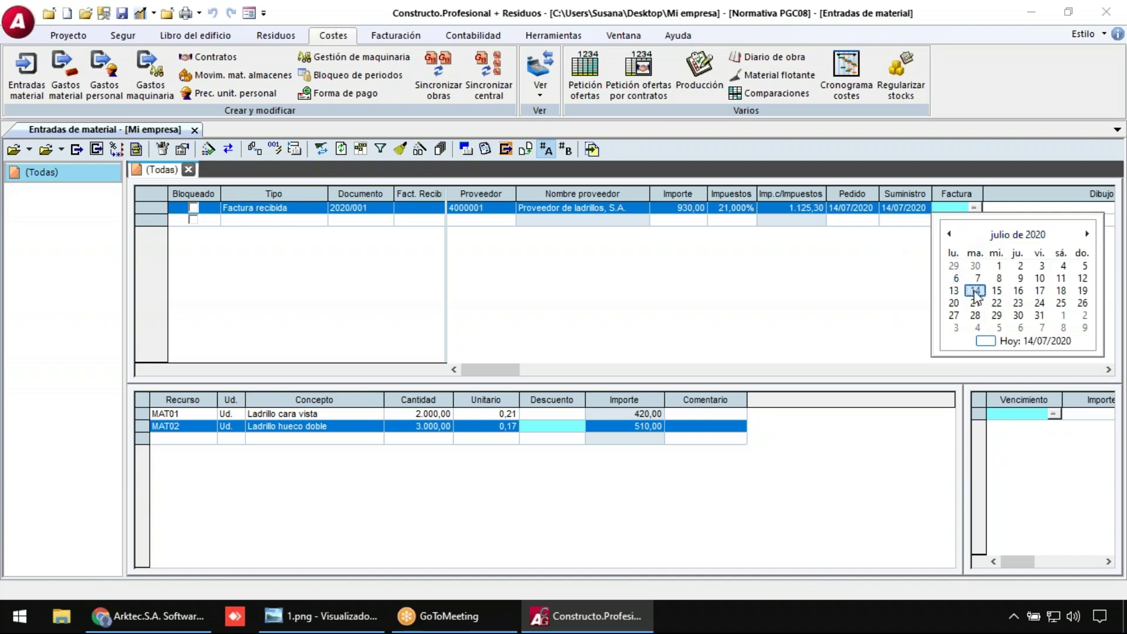
pyautogui.click(974, 290)
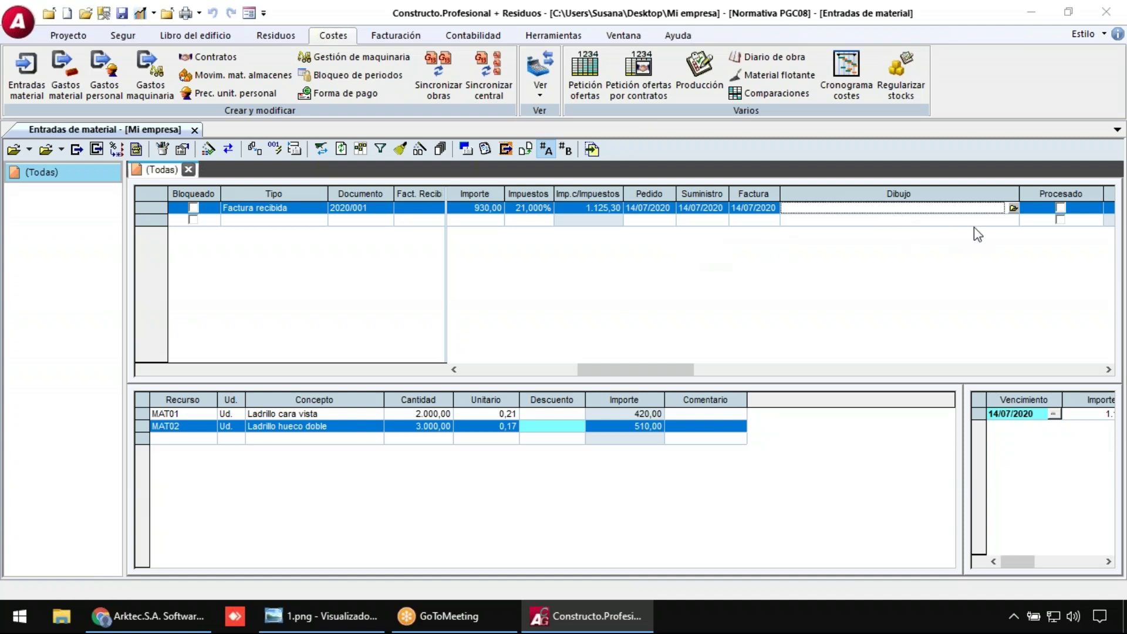
# - Attach the image Factura1.jpg from C:\Arktec\Constructo-Gest 13.5\Imagenes as the drawing of invoice 2020/001
pyautogui.click(1013, 209)
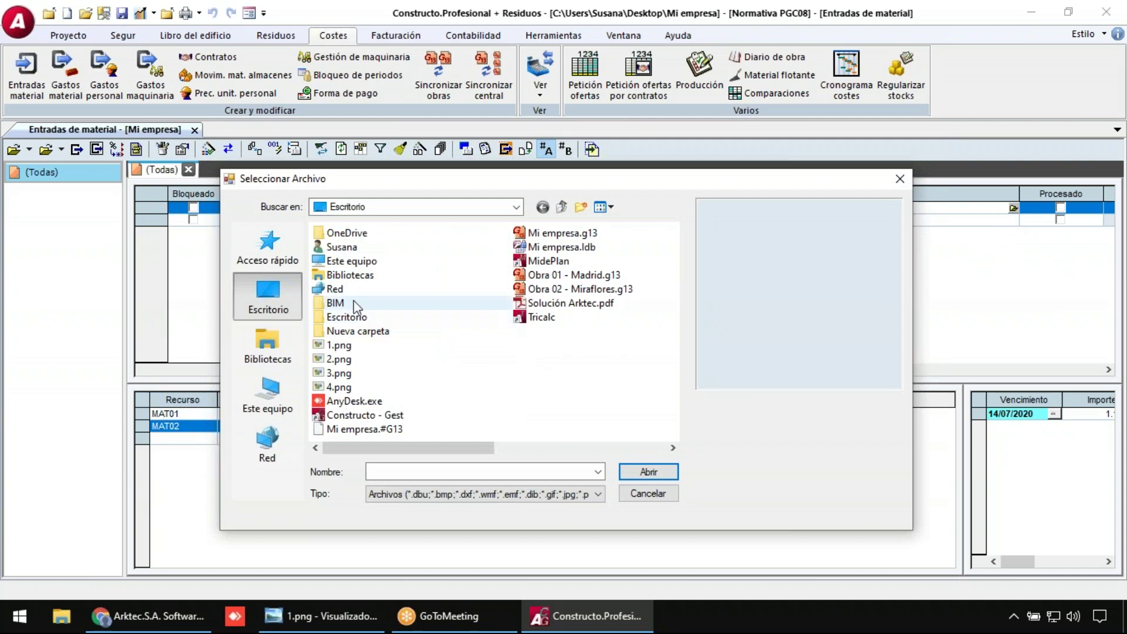
pyautogui.doubleClick(352, 261)
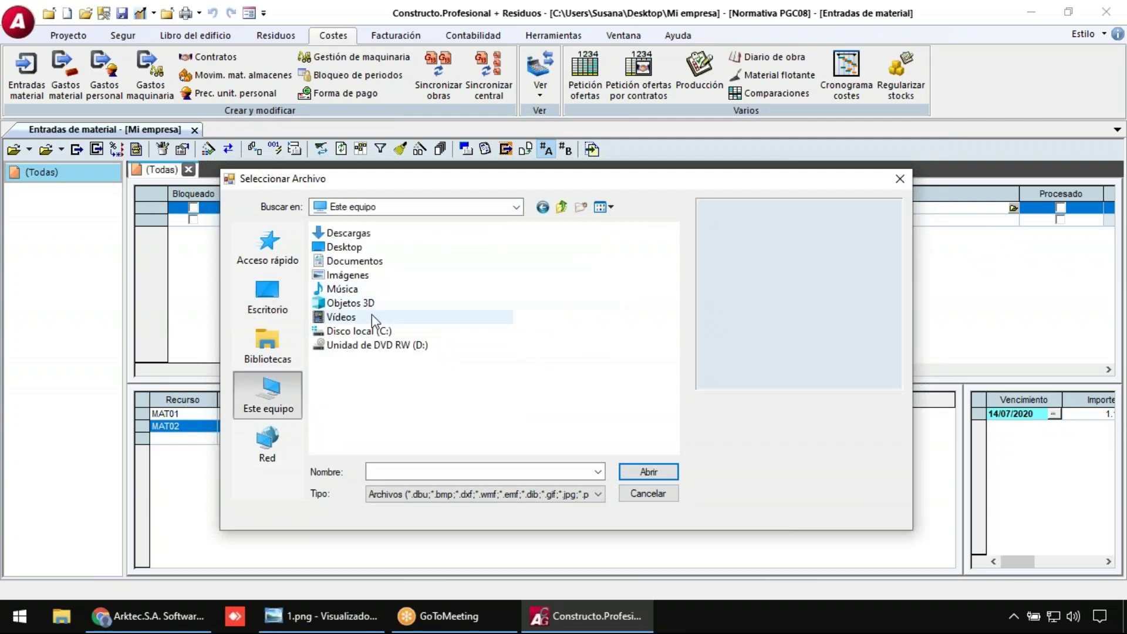
pyautogui.doubleClick(359, 331)
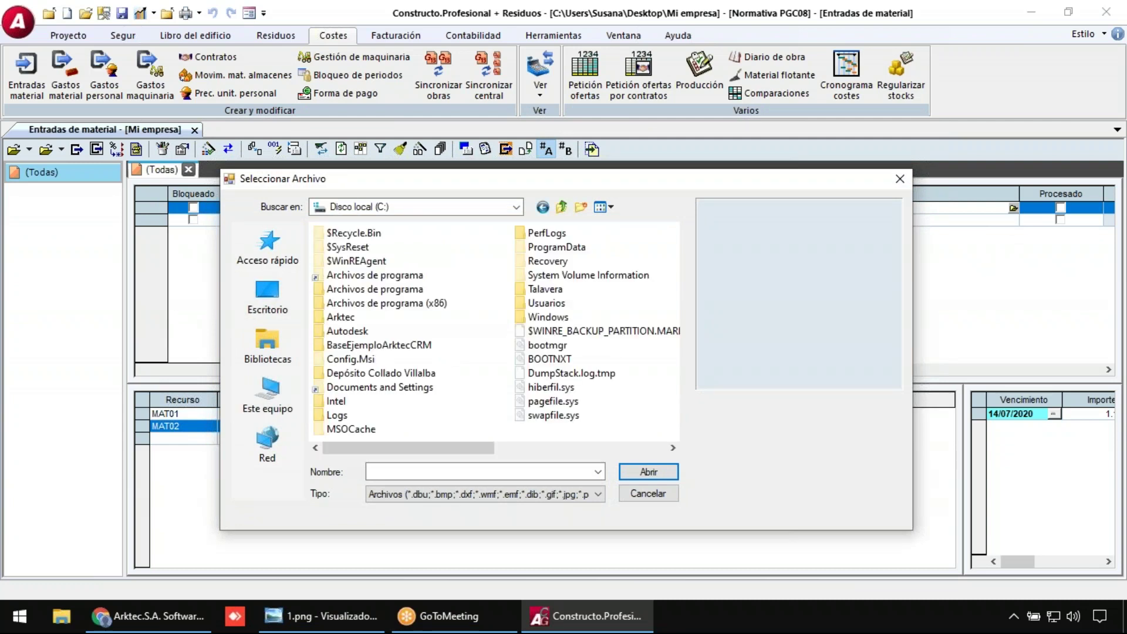
pyautogui.doubleClick(342, 317)
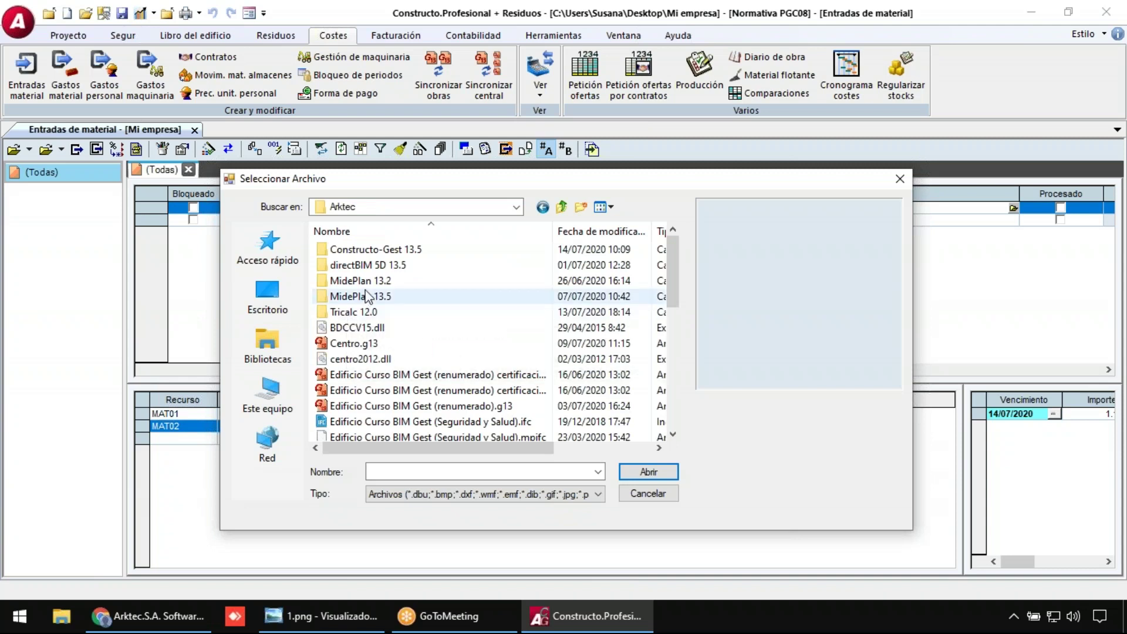
pyautogui.doubleClick(355, 248)
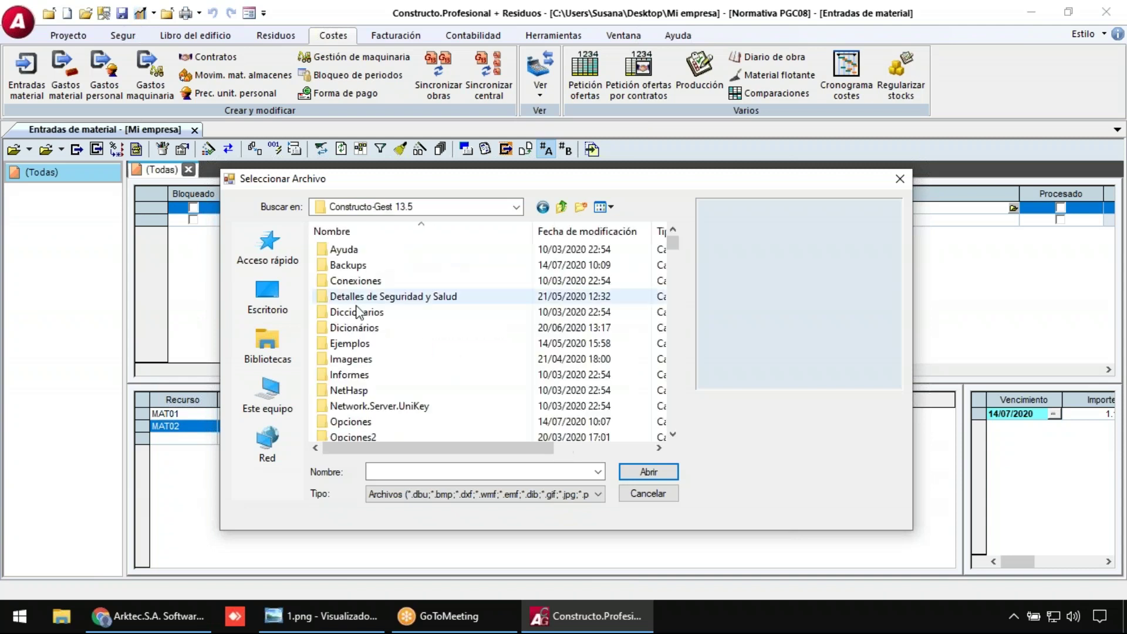
pyautogui.doubleClick(359, 359)
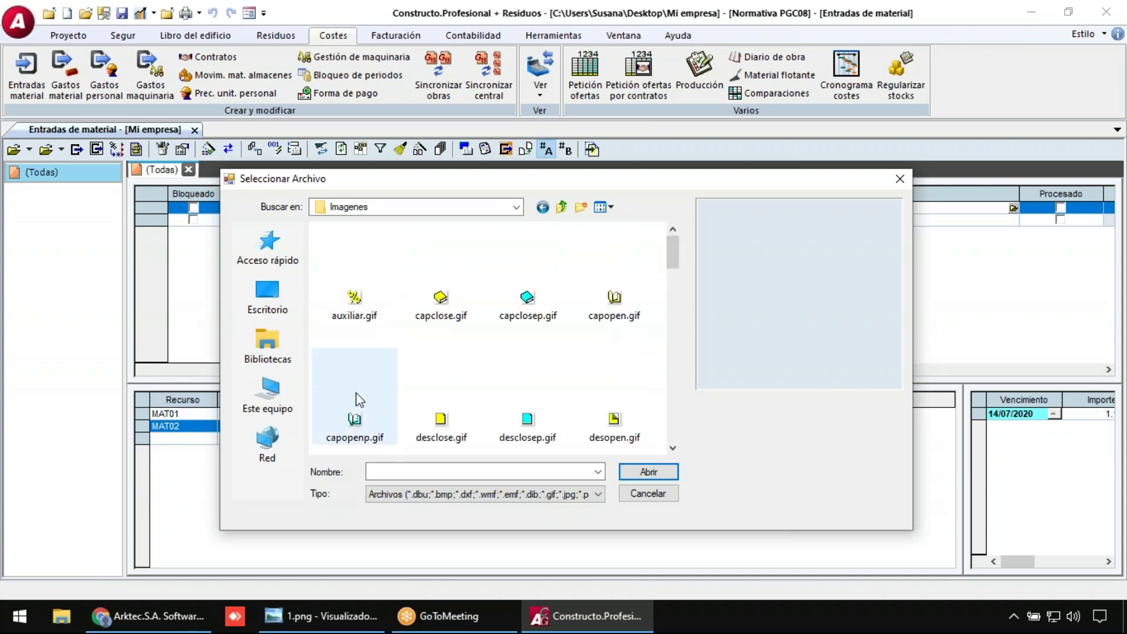
pyautogui.press('f')
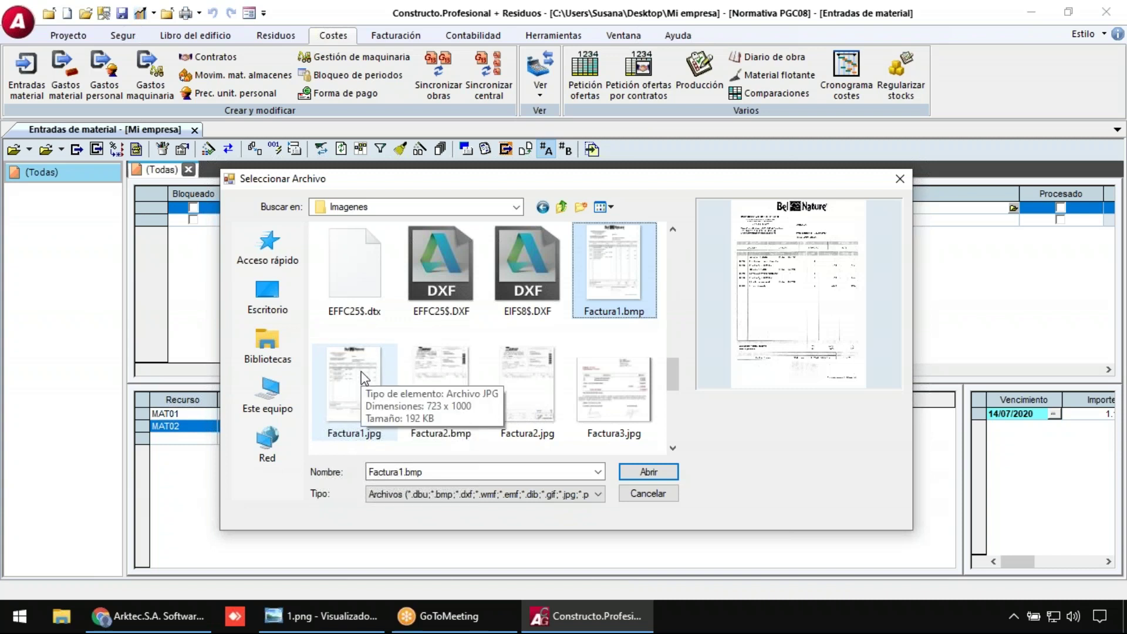
pyautogui.doubleClick(355, 387)
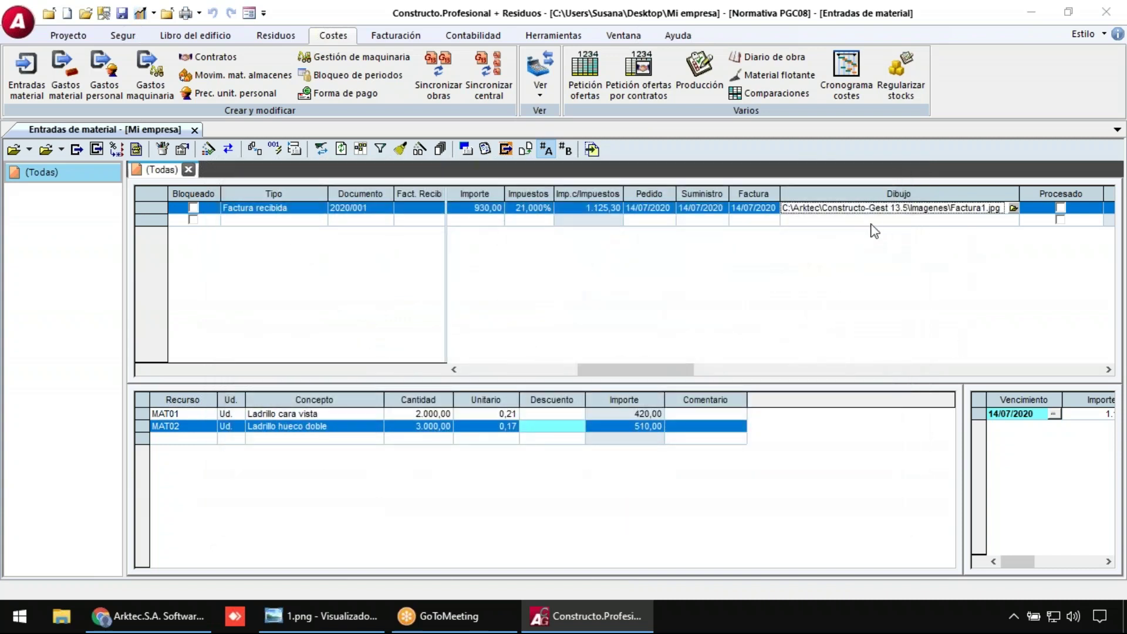
# - View the scanned image attached to invoice 2020/001, examine its line items and prices up close, and close the viewer
pyautogui.click(928, 219)
pyautogui.click(928, 209)
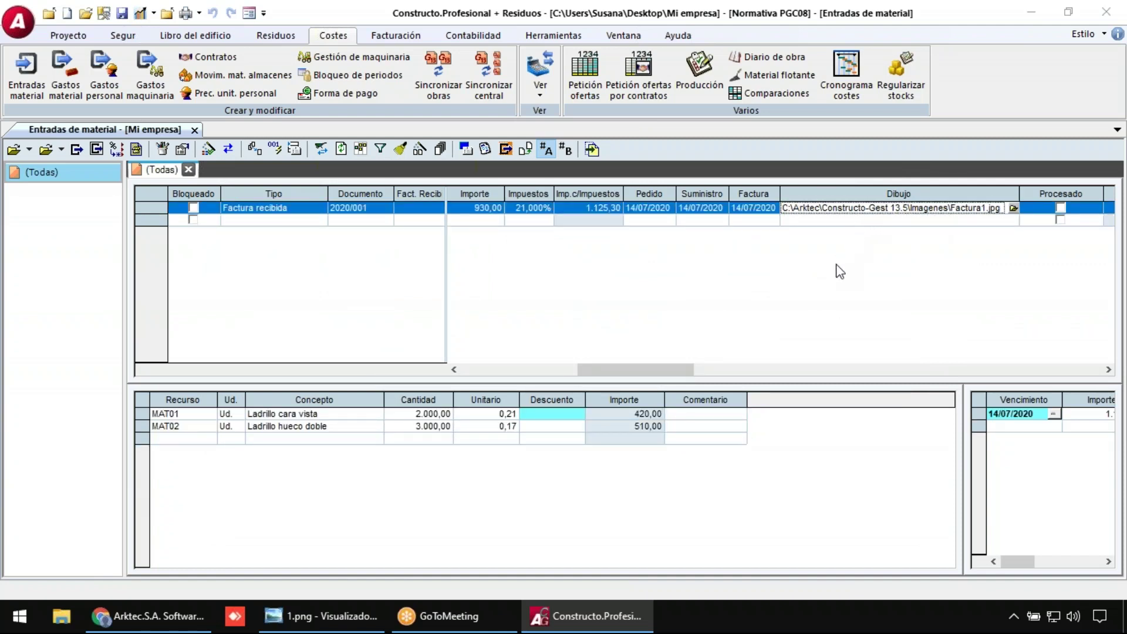
pyautogui.click(165, 151)
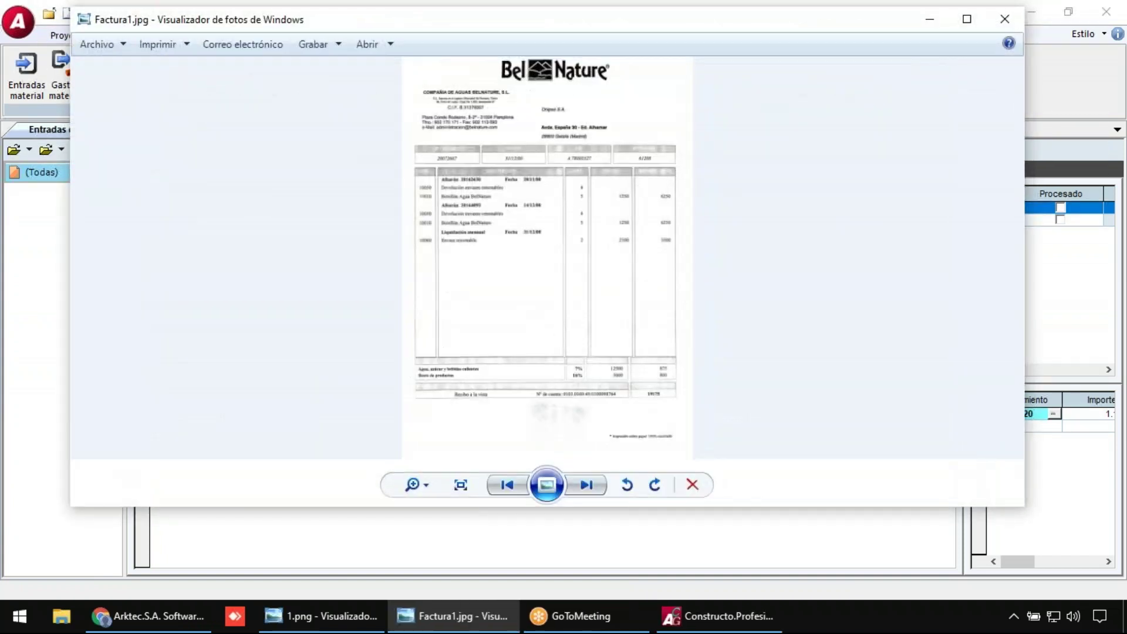
pyautogui.scroll(2, 529, 193)
pyautogui.moveTo(530, 194); pyautogui.dragTo(526, 239)
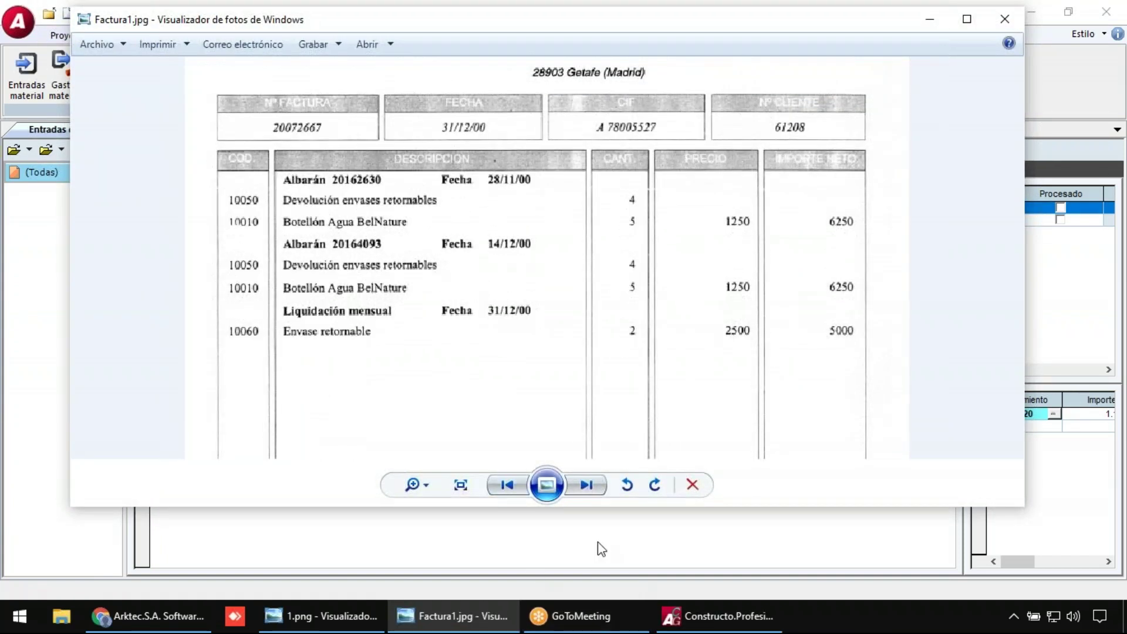
pyautogui.scroll(1, 289, 220)
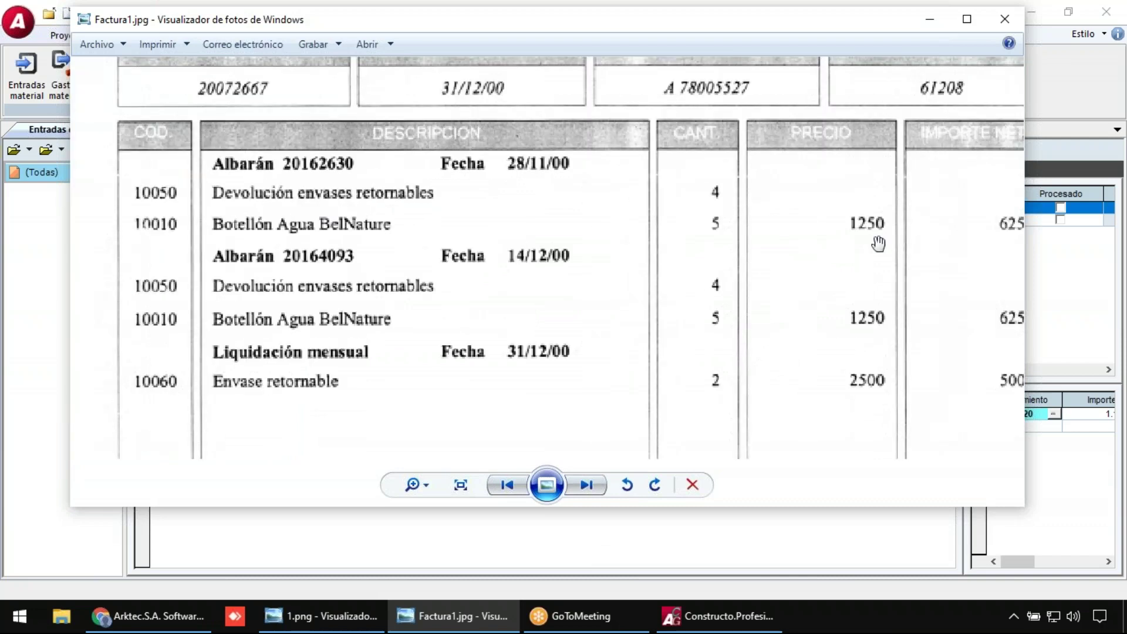
pyautogui.scroll(1, 553, 213)
pyautogui.scroll(-2, 553, 212)
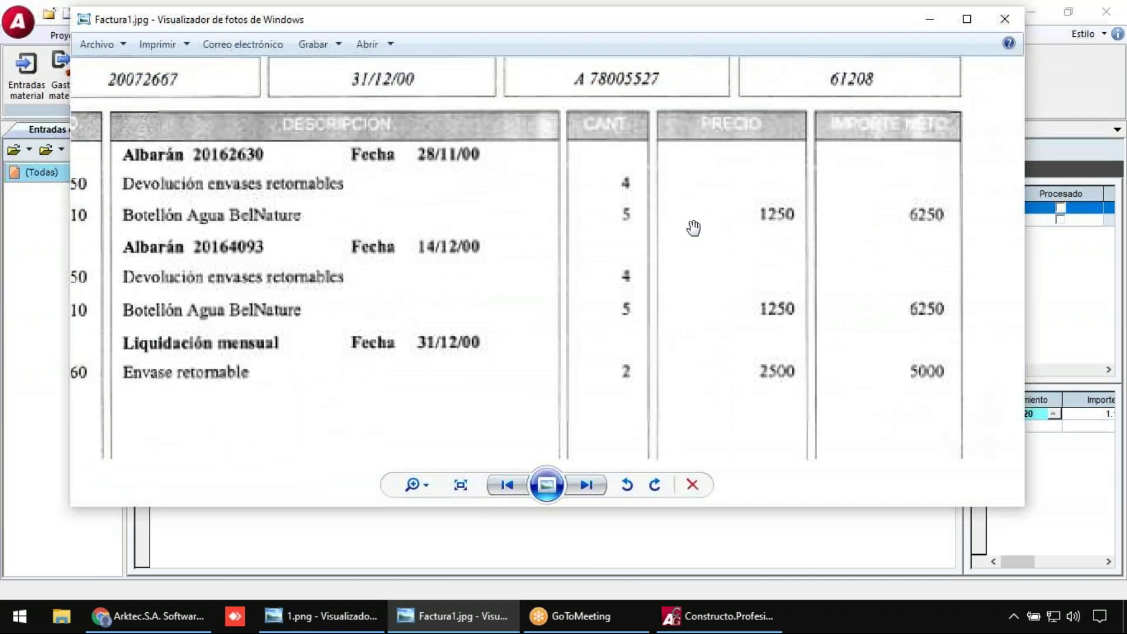
pyautogui.click(1008, 21)
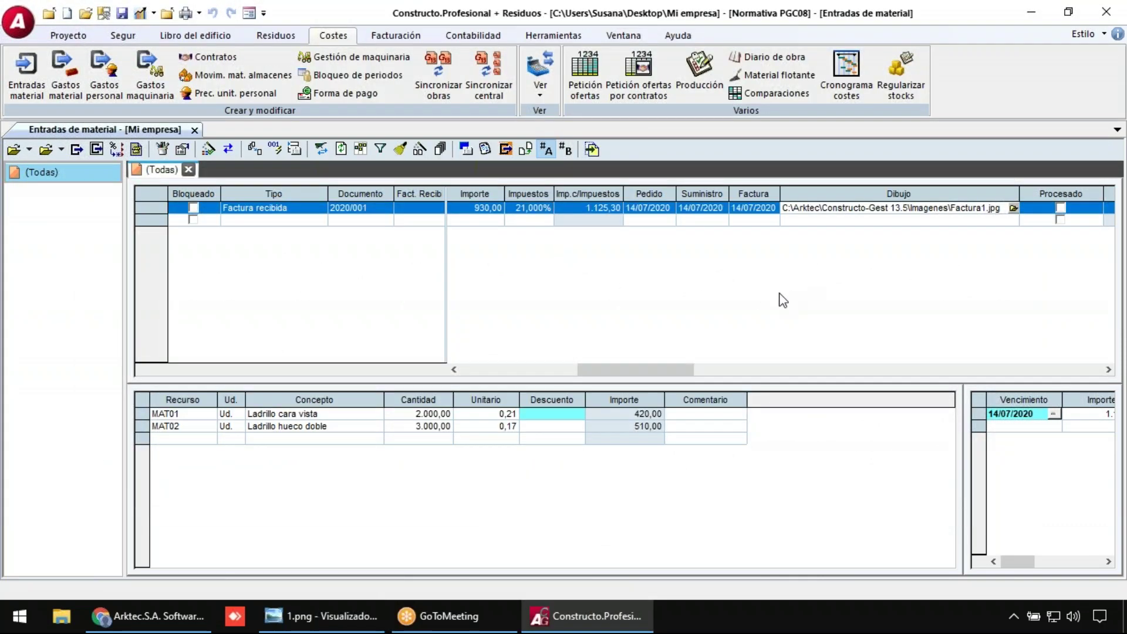
# - Add a second material entry of type "Factura recibida" with document number 2020/002
pyautogui.click(284, 220)
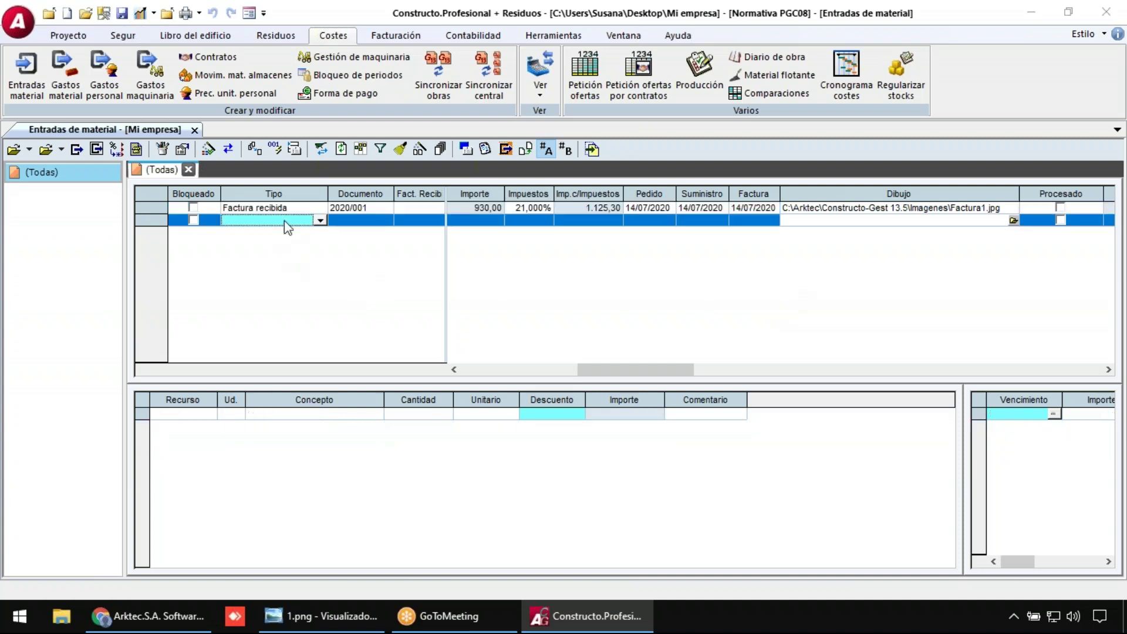
pyautogui.click(320, 221)
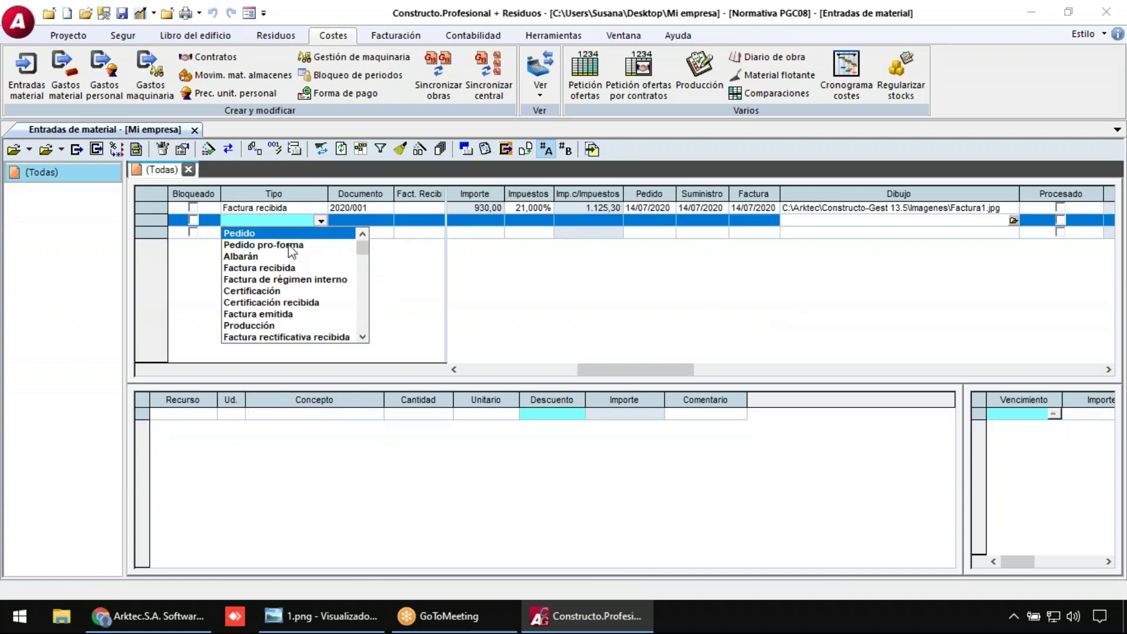
pyautogui.click(278, 267)
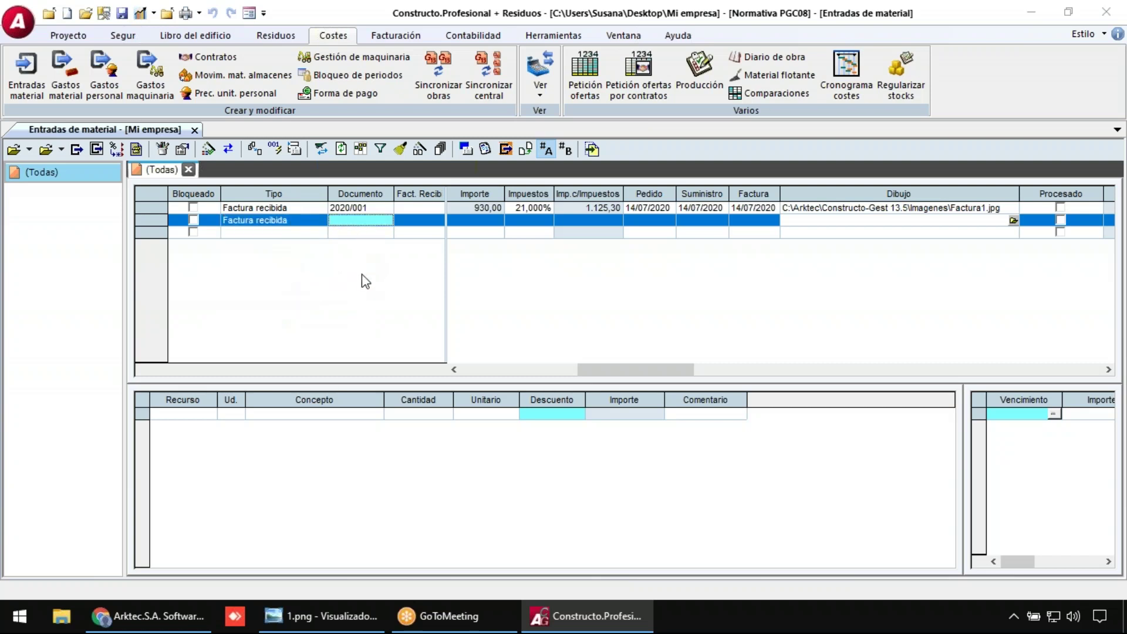
pyautogui.write('2020/002')
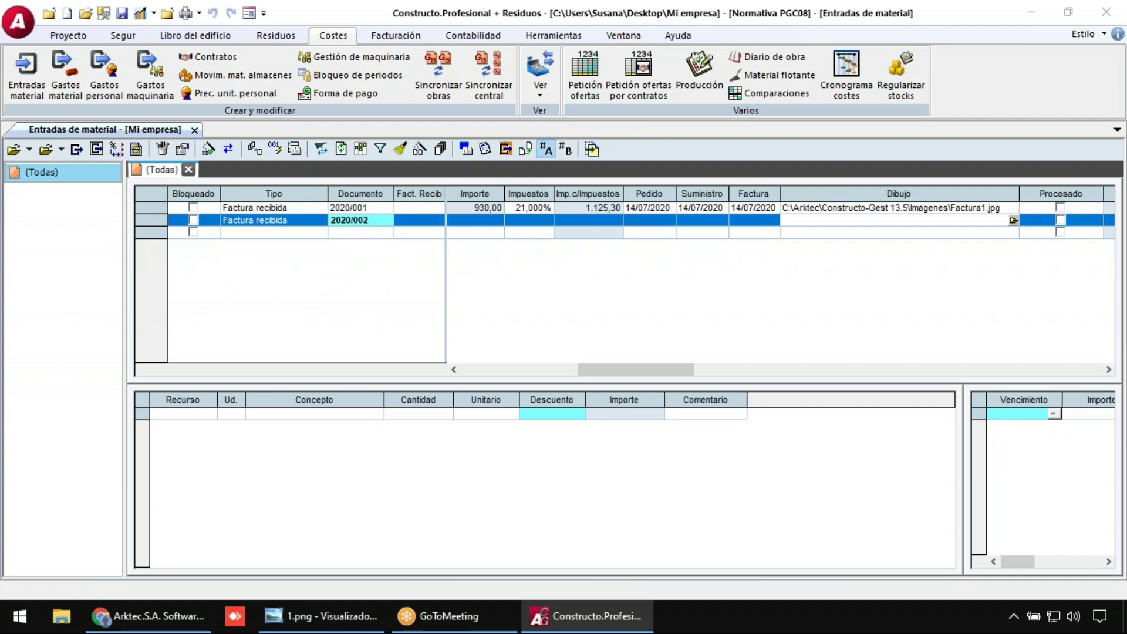
pyautogui.press('Tab')
pyautogui.press('Tab')
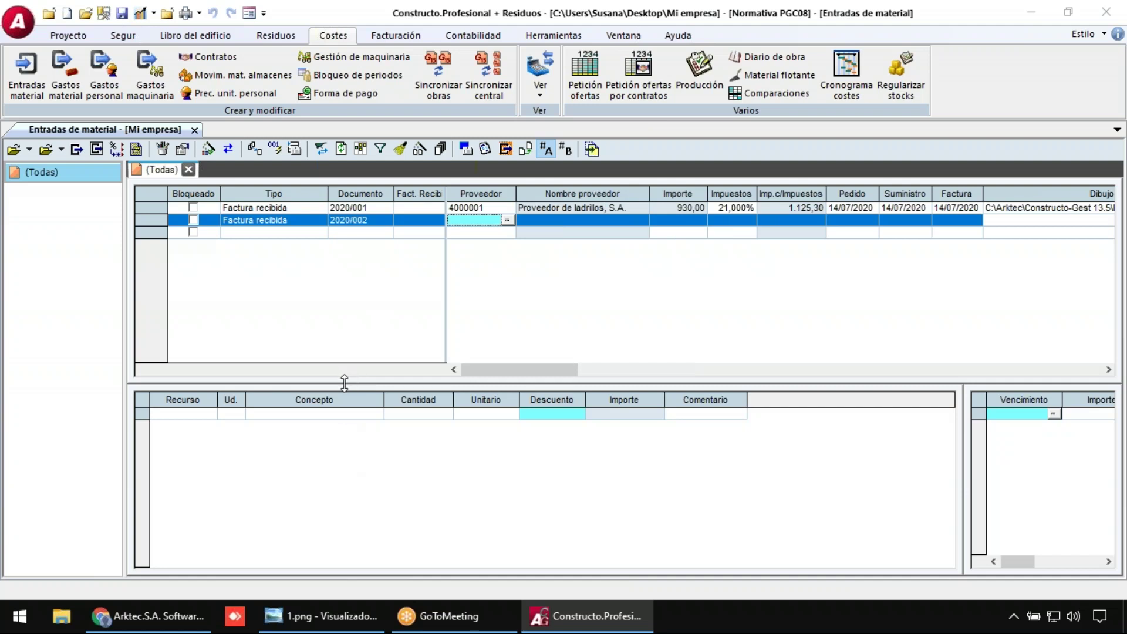
# - Assign the supplier subaccount "Proveedor de ladrillos, S.A." to invoice 2020/002
pyautogui.click(509, 218)
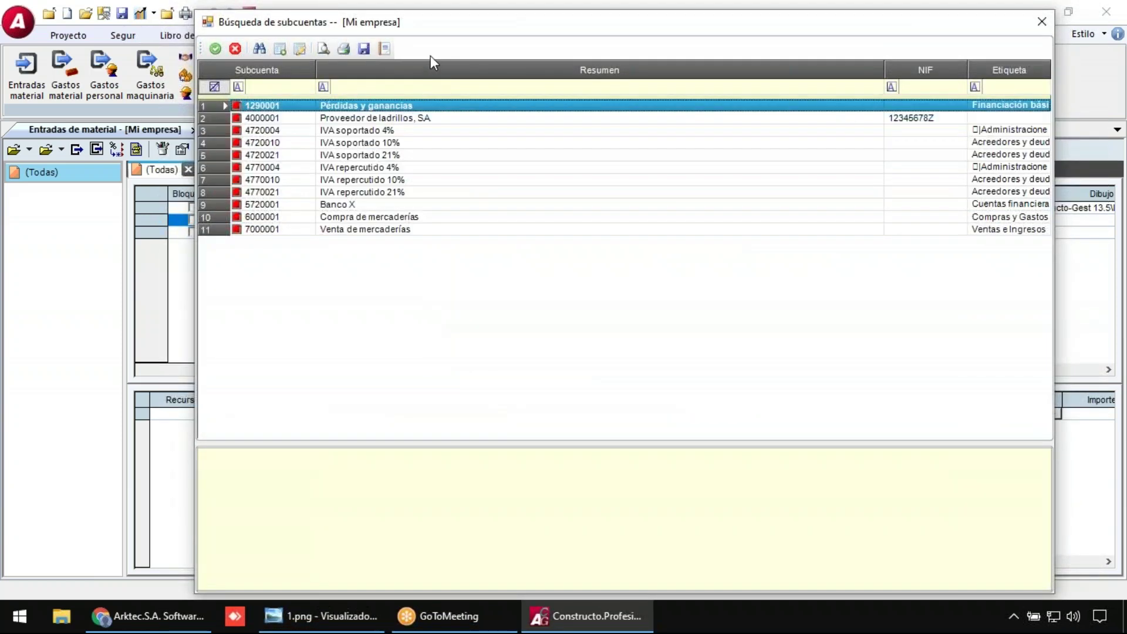
pyautogui.click(402, 120)
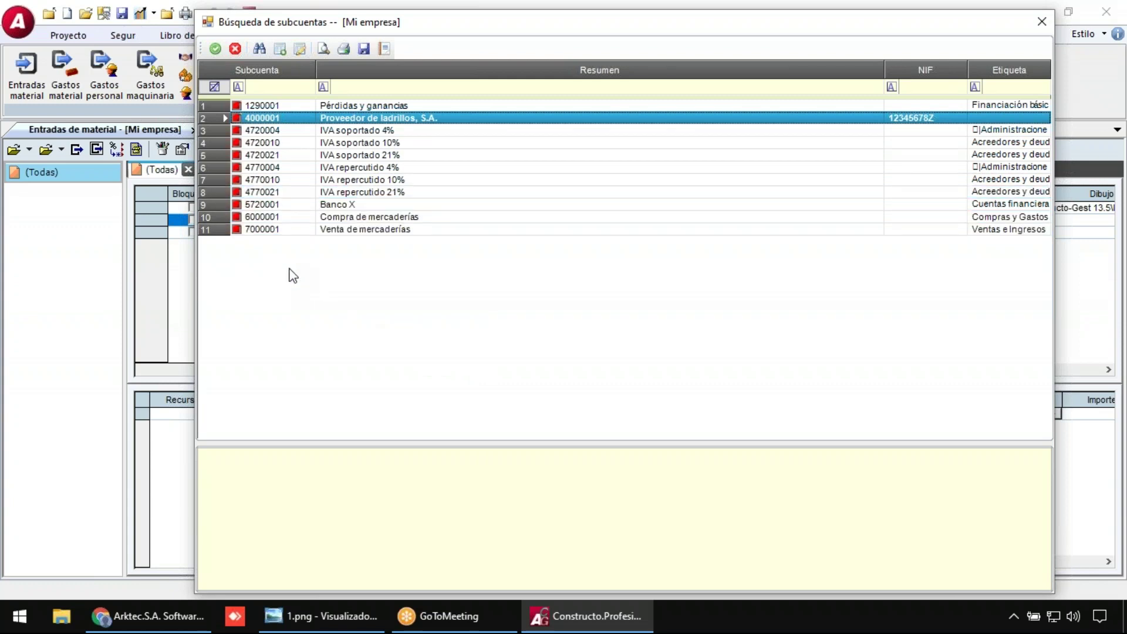
pyautogui.doubleClick(457, 119)
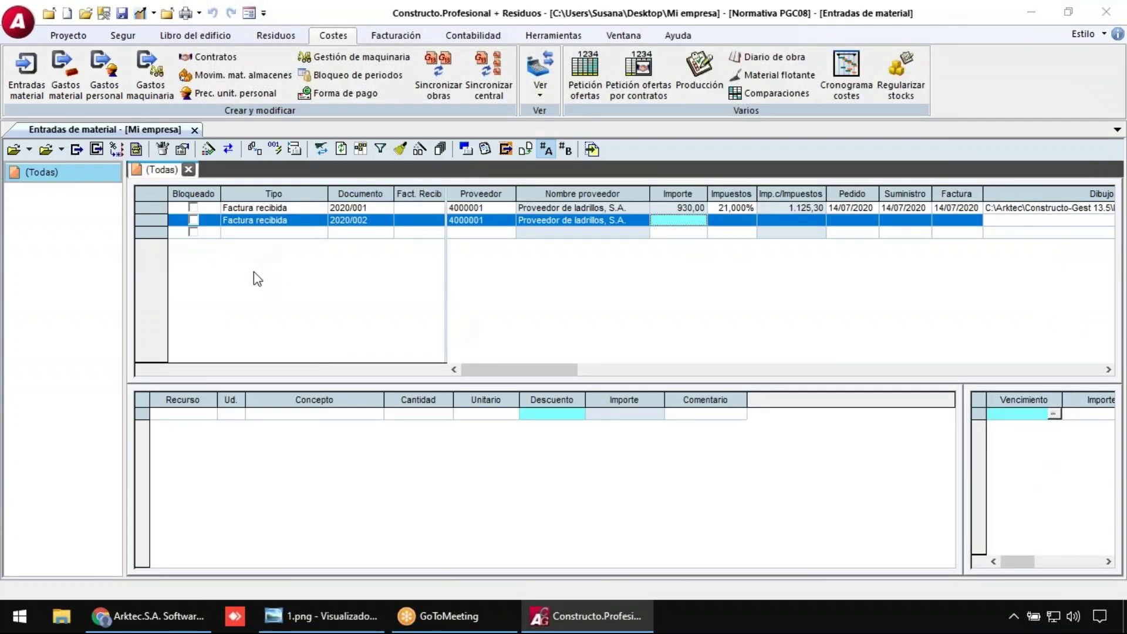
# - Add the existing resource MAT01 "Ladrillo cara vista" from the price base as the first line of invoice 2020/002
pyautogui.click(181, 414)
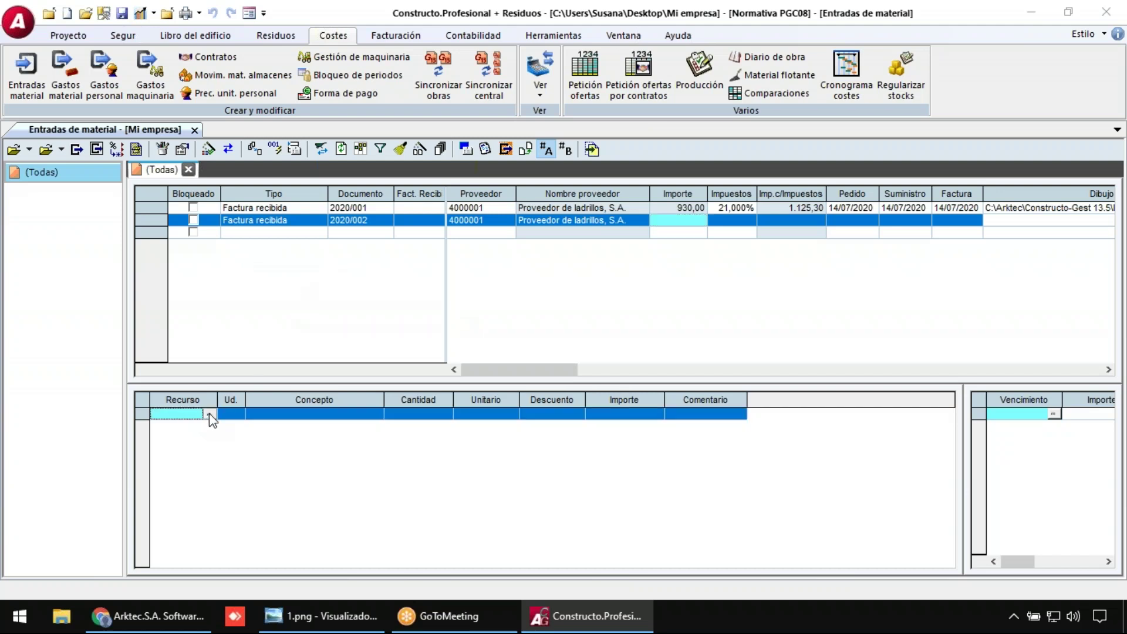
pyautogui.click(208, 414)
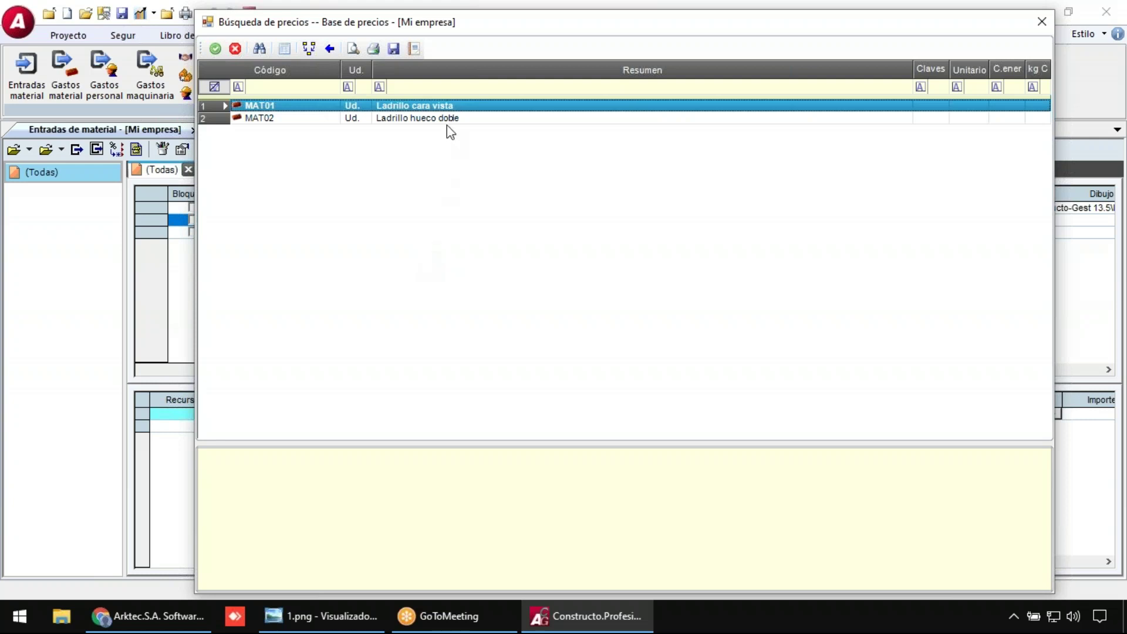
pyautogui.doubleClick(455, 103)
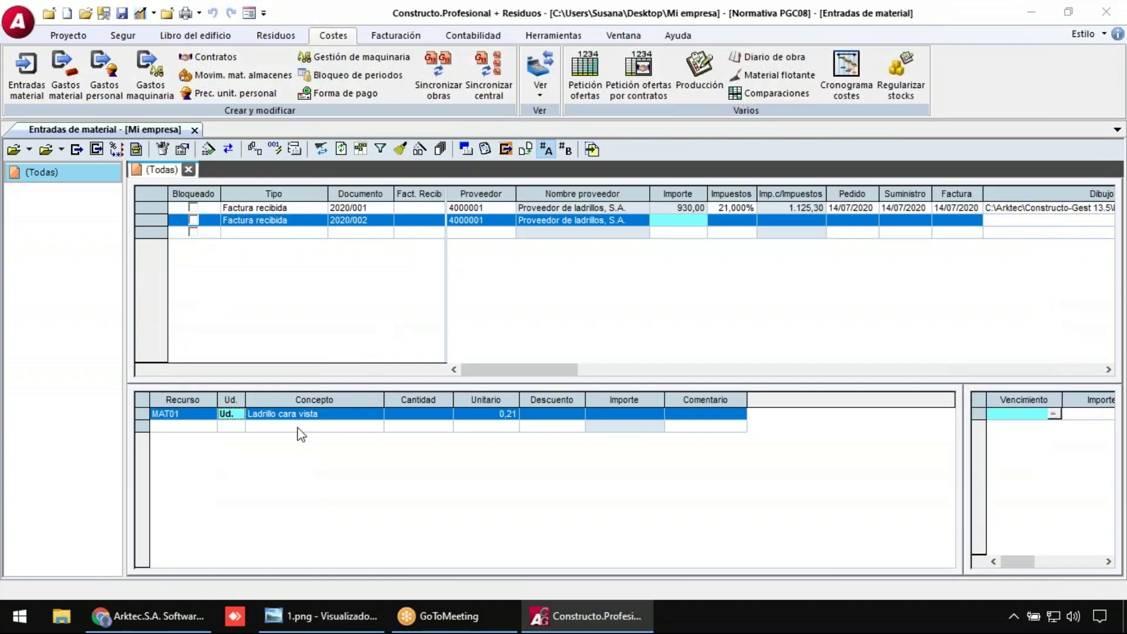
# - Add invoice line MAT03 with unit Ud., concept "Ladrillo hueco sencillo" and quantity 4000
pyautogui.click(170, 430)
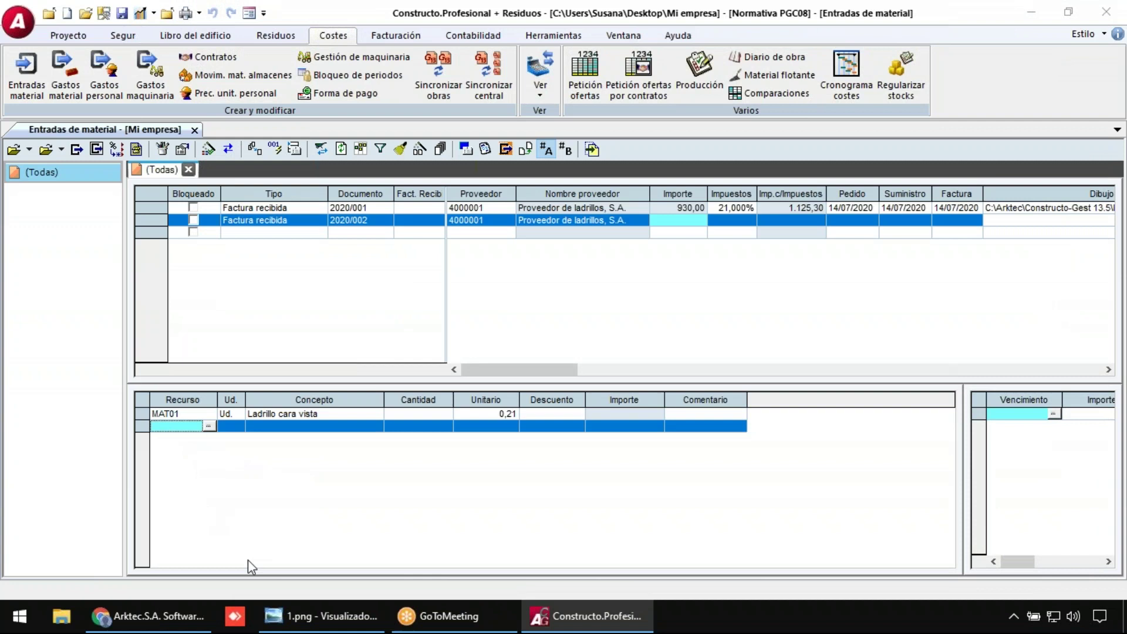
pyautogui.write('MAT03')
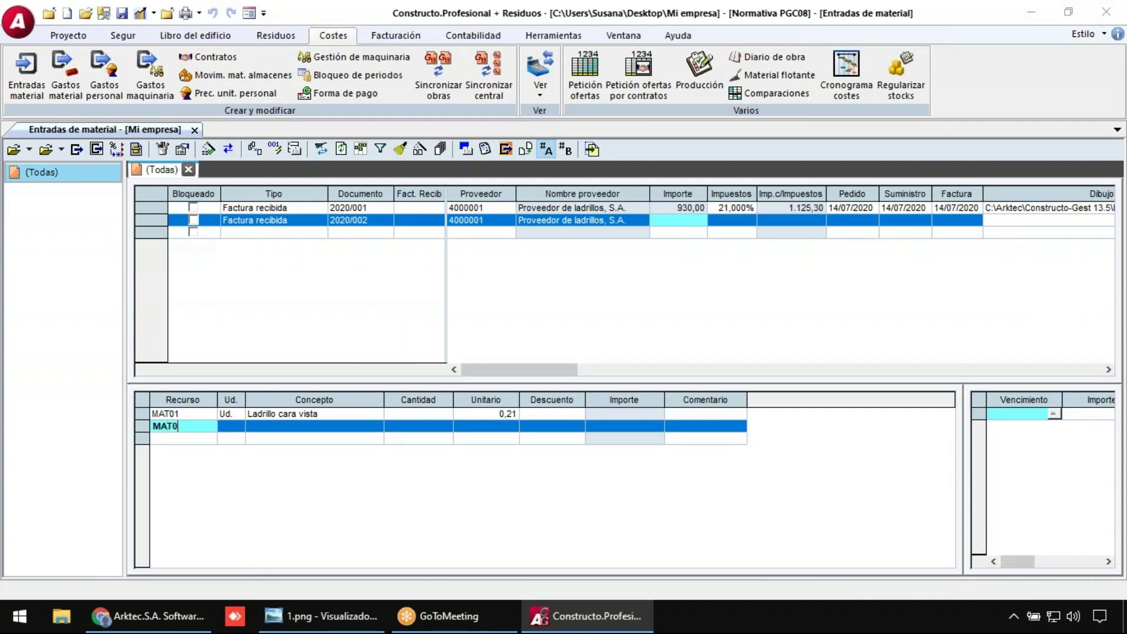
pyautogui.press('Return')
pyautogui.write('U')
pyautogui.write('.')
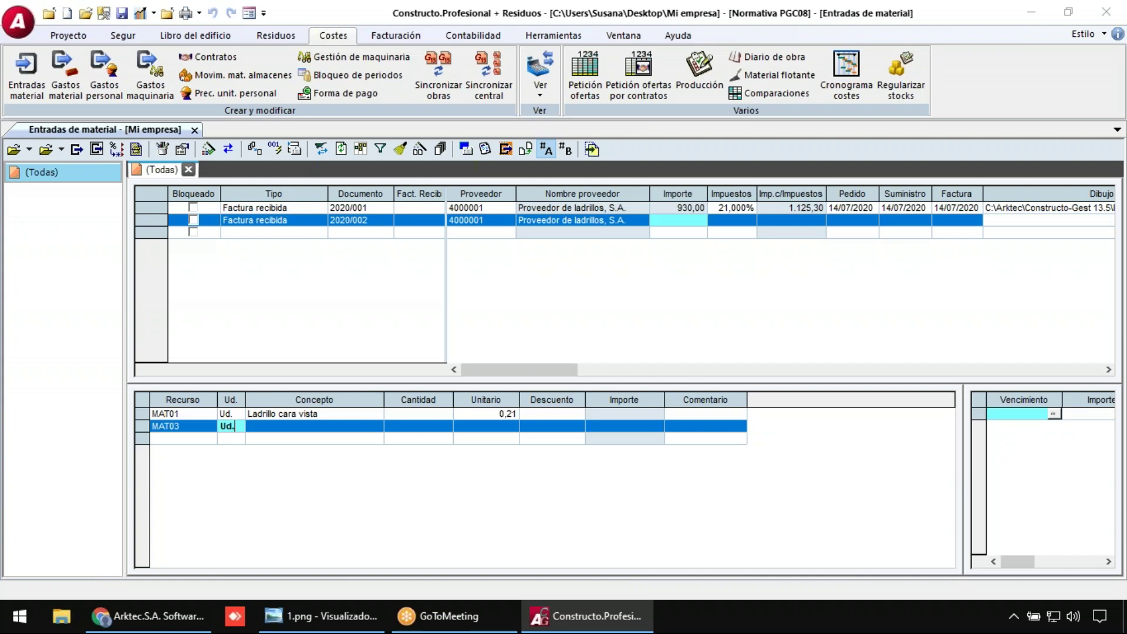
pyautogui.press('Tab')
pyautogui.write('Ladrilo')
pyautogui.press('BackSpace')
pyautogui.press('BackSpace')
pyautogui.write('llo hueco sencillo')
pyautogui.press('Tab')
pyautogui.write('4000')
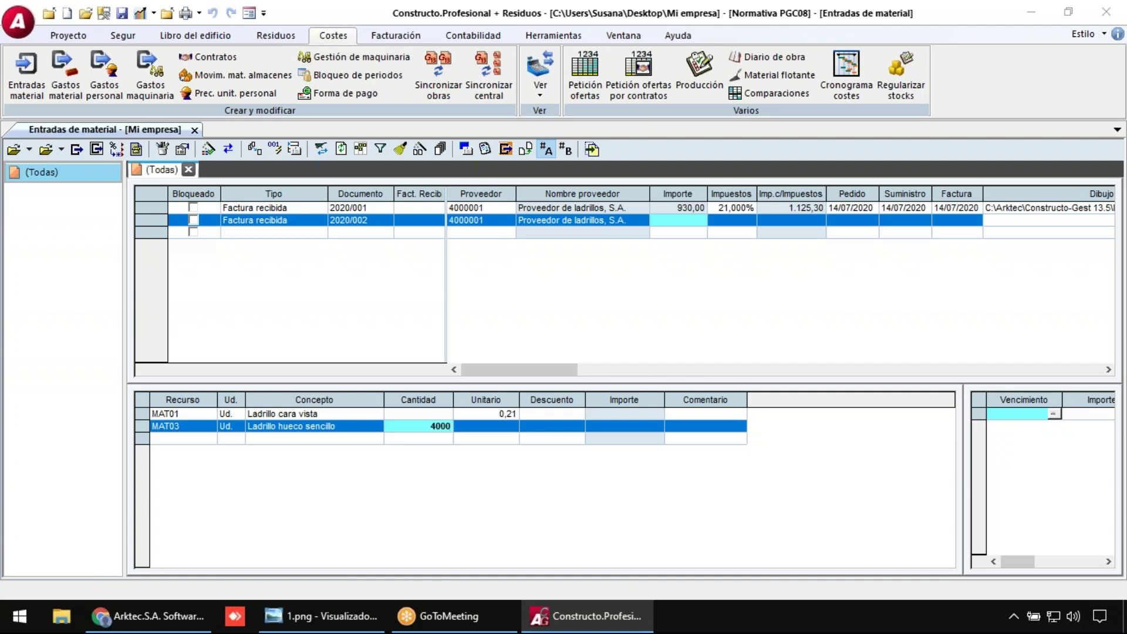
# - Set the quantity of line MAT01 to 4000 and the unit price of line MAT03 to 0,15
pyautogui.press('Up')
pyautogui.write('4000')
pyautogui.press('Down')
pyautogui.press('Right')
pyautogui.write('0,15')
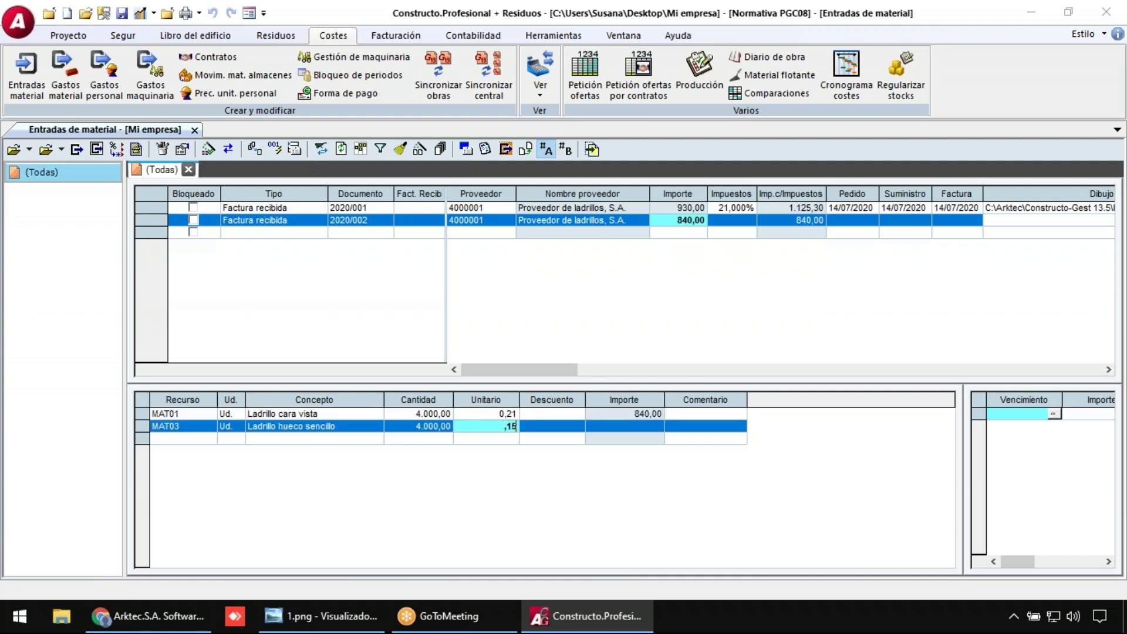
pyautogui.press('Tab')
# - Set the tax rate of invoice 2020/002 to 21%
pyautogui.click(724, 224)
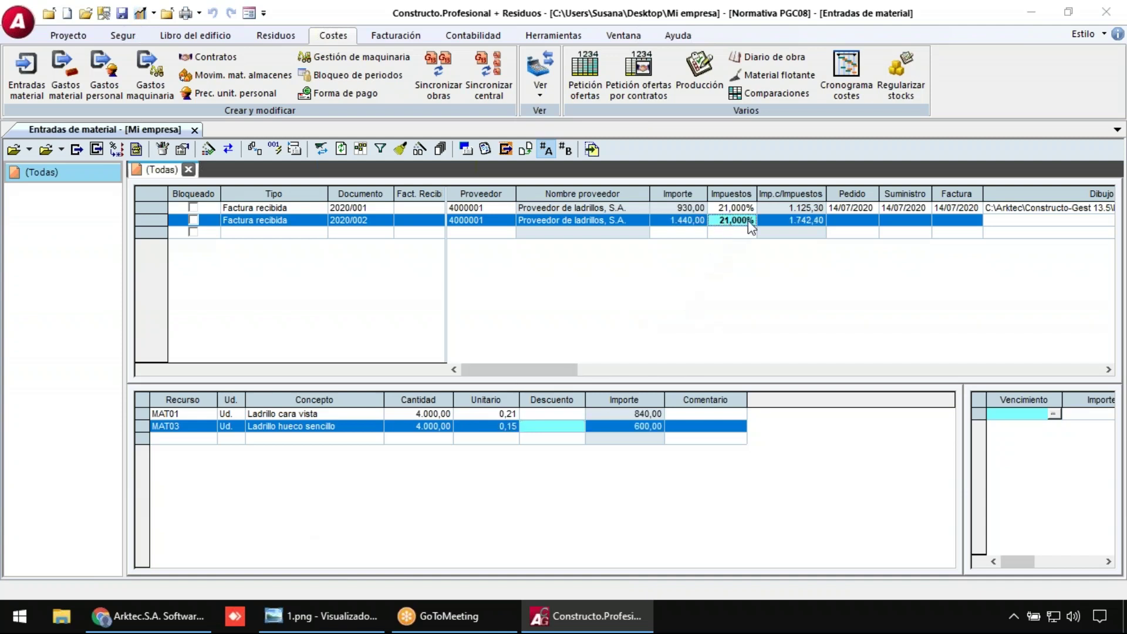
# - Set the order, supply and invoice dates of invoice 2020/002 to 14/07/2020
pyautogui.click(873, 223)
pyautogui.click(873, 222)
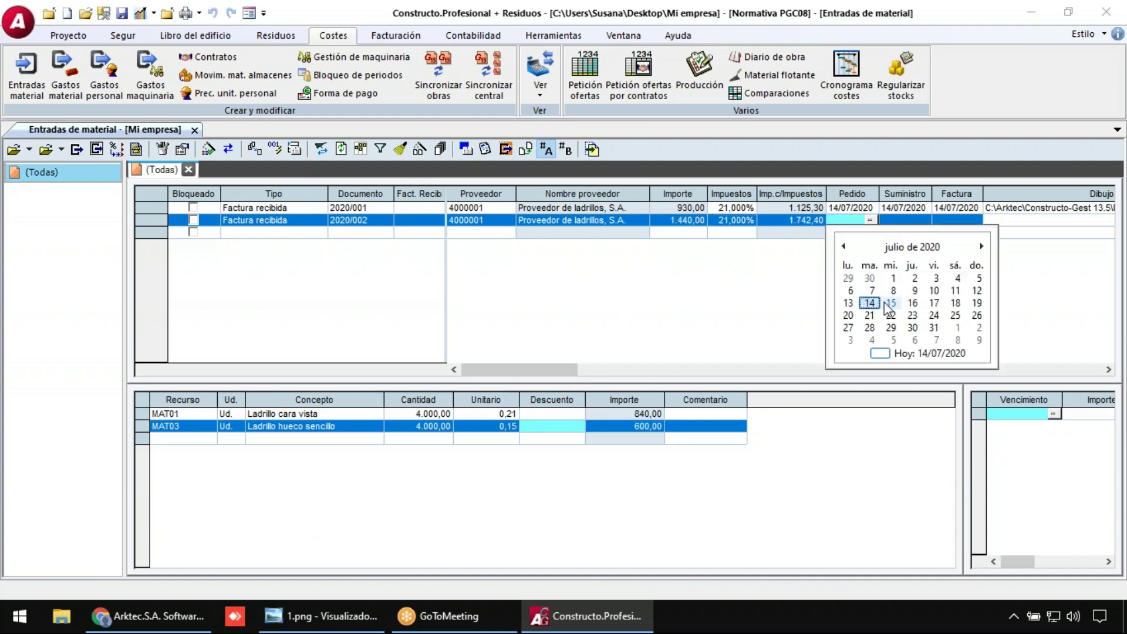
pyautogui.click(872, 302)
pyautogui.click(924, 223)
pyautogui.click(923, 222)
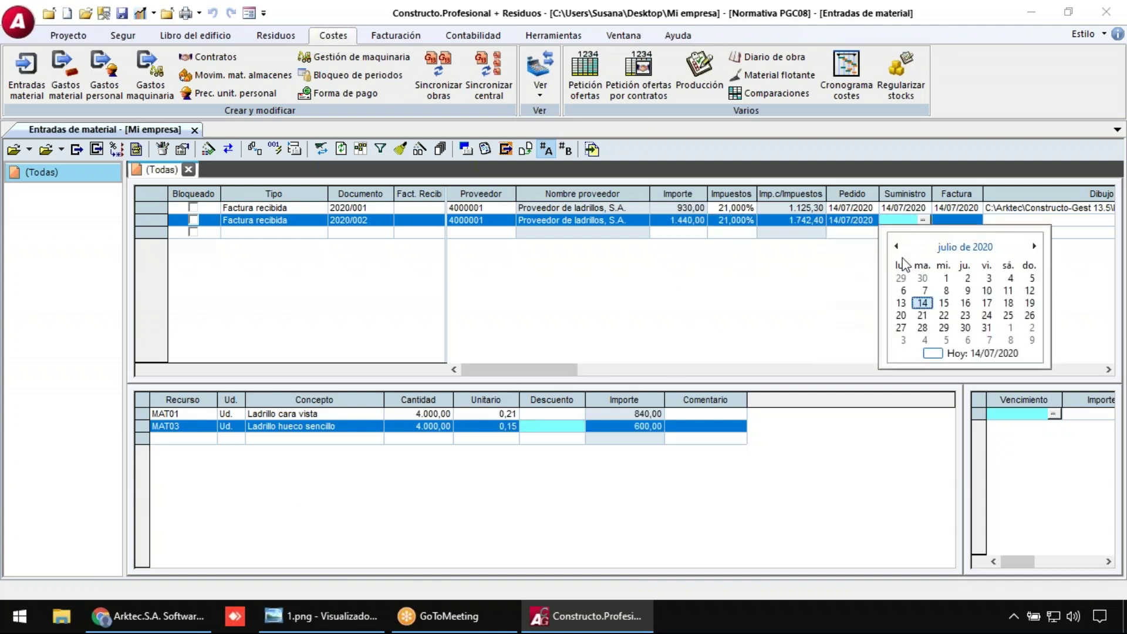
pyautogui.click(922, 302)
pyautogui.click(972, 222)
pyautogui.click(974, 221)
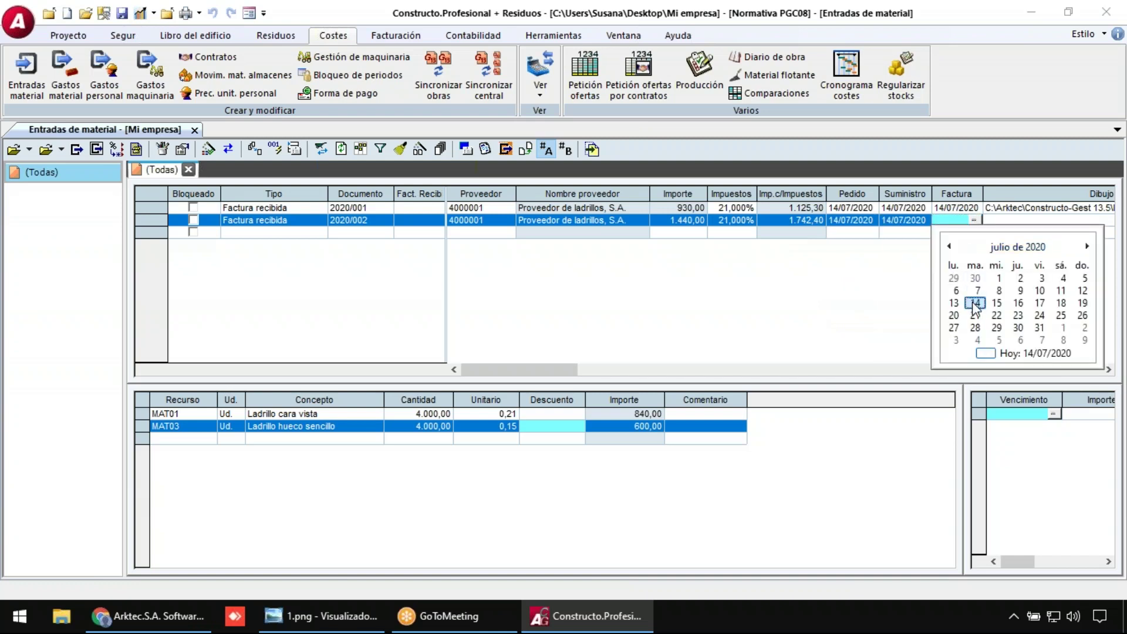
pyautogui.click(973, 302)
# - Attach the scanned image Factura2.jpg from the Imagenes folder to invoice 2020/002
pyautogui.click(1014, 220)
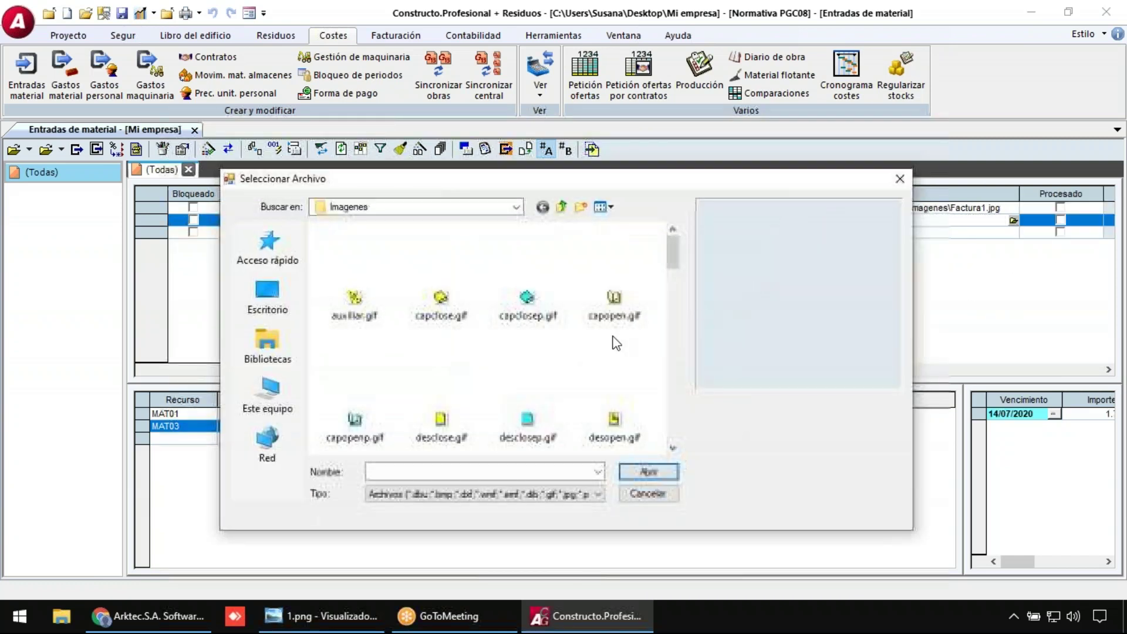
pyautogui.click(442, 414)
pyautogui.press('f')
pyautogui.click(532, 382)
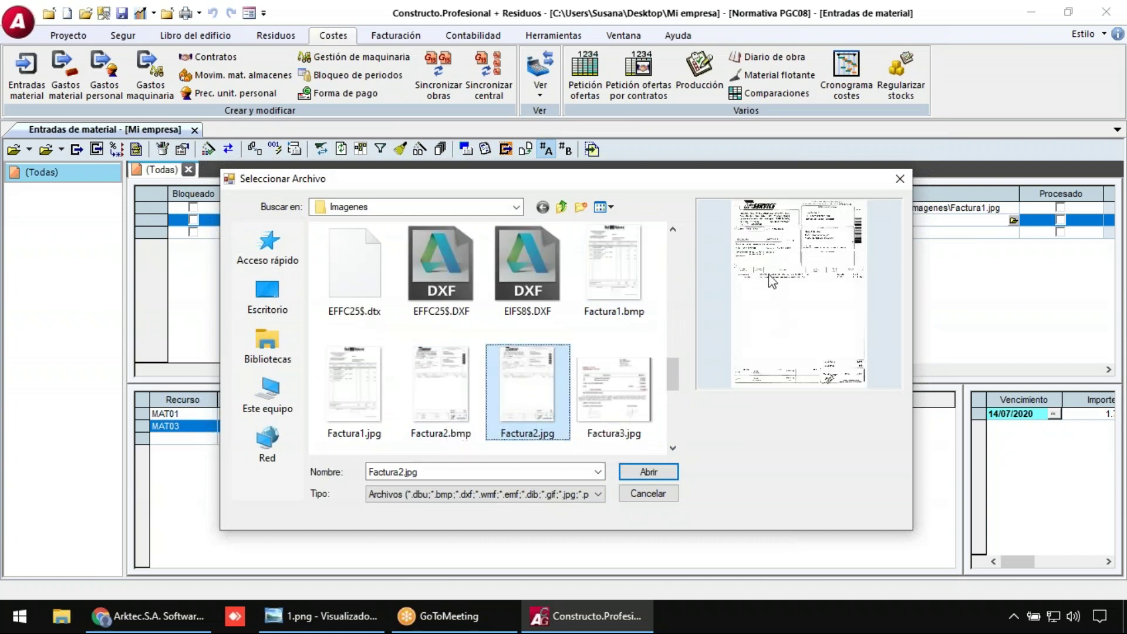
pyautogui.click(658, 470)
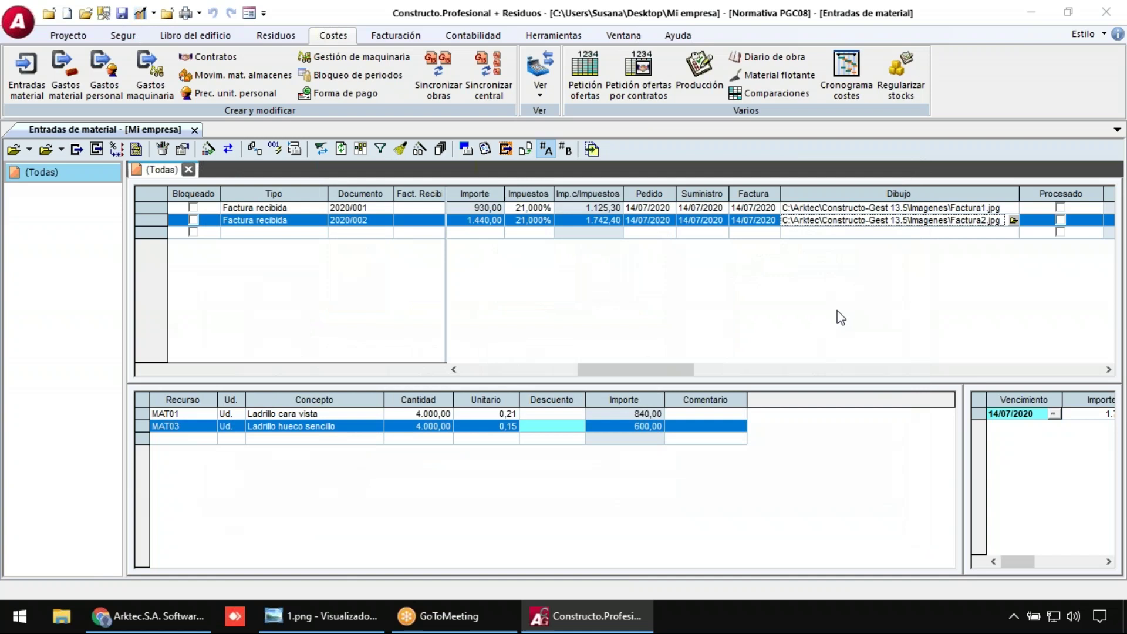
# - Generate due dates for invoice 2020/002 at 1, 2, 3 months from 14/07/2020, replacing its existing due date
pyautogui.moveTo(966, 439); pyautogui.dragTo(814, 452)
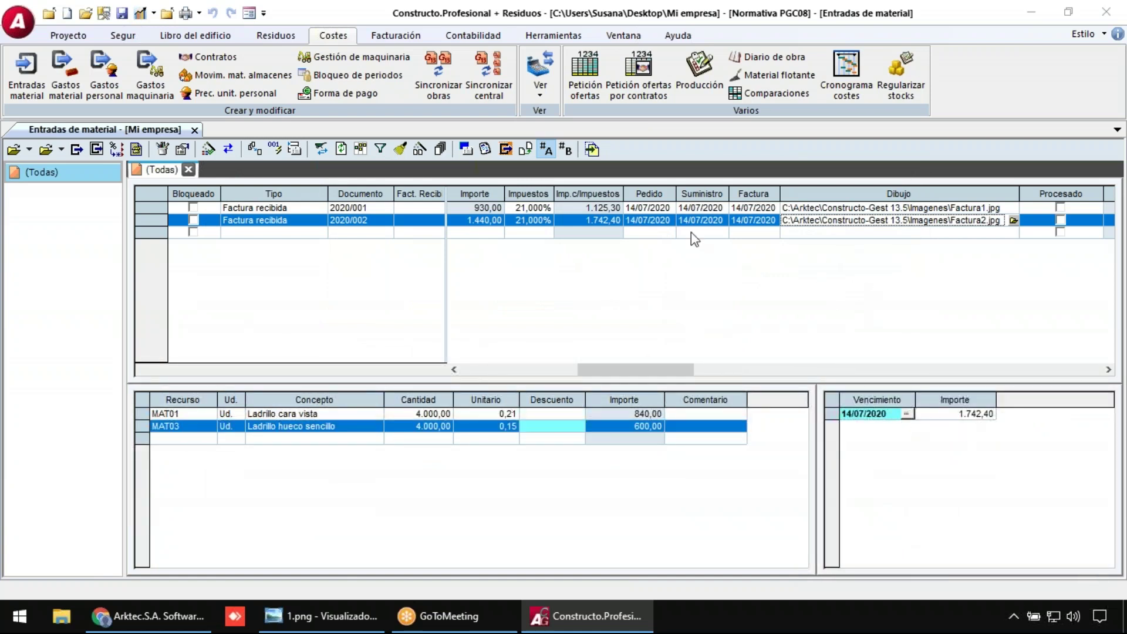
pyautogui.click(587, 219)
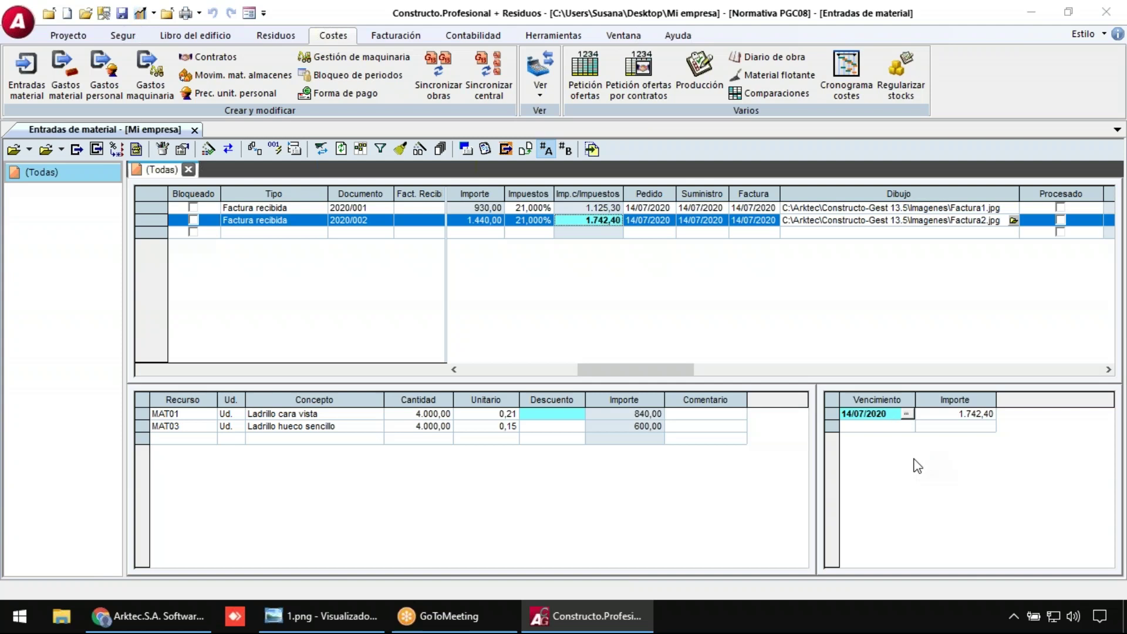
pyautogui.click(347, 209)
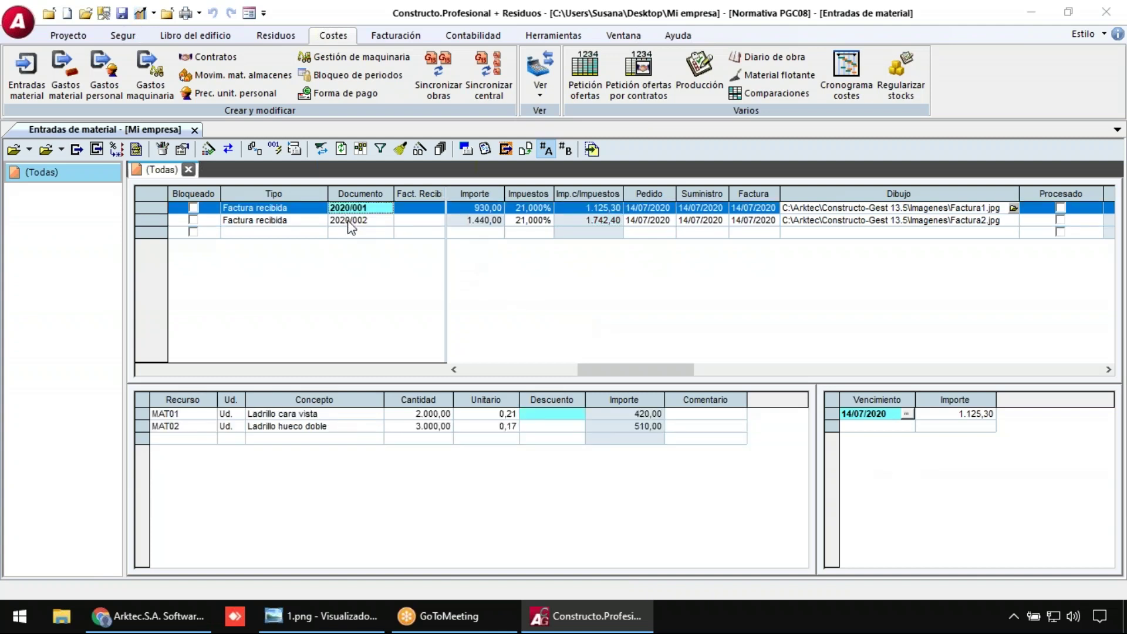
pyautogui.click(349, 220)
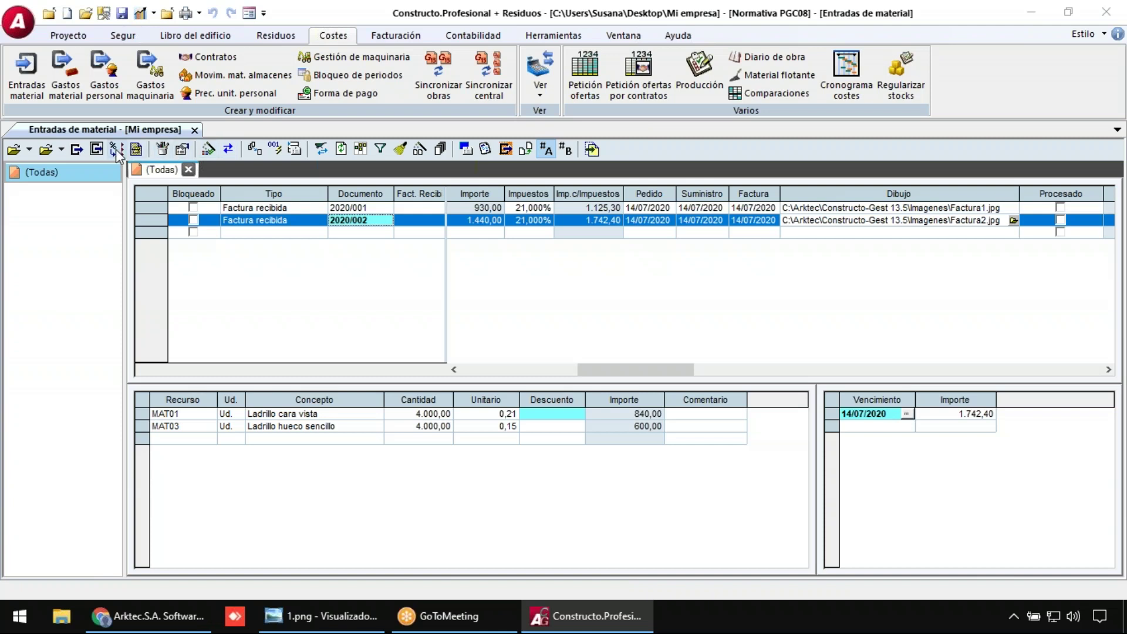
pyautogui.click(210, 150)
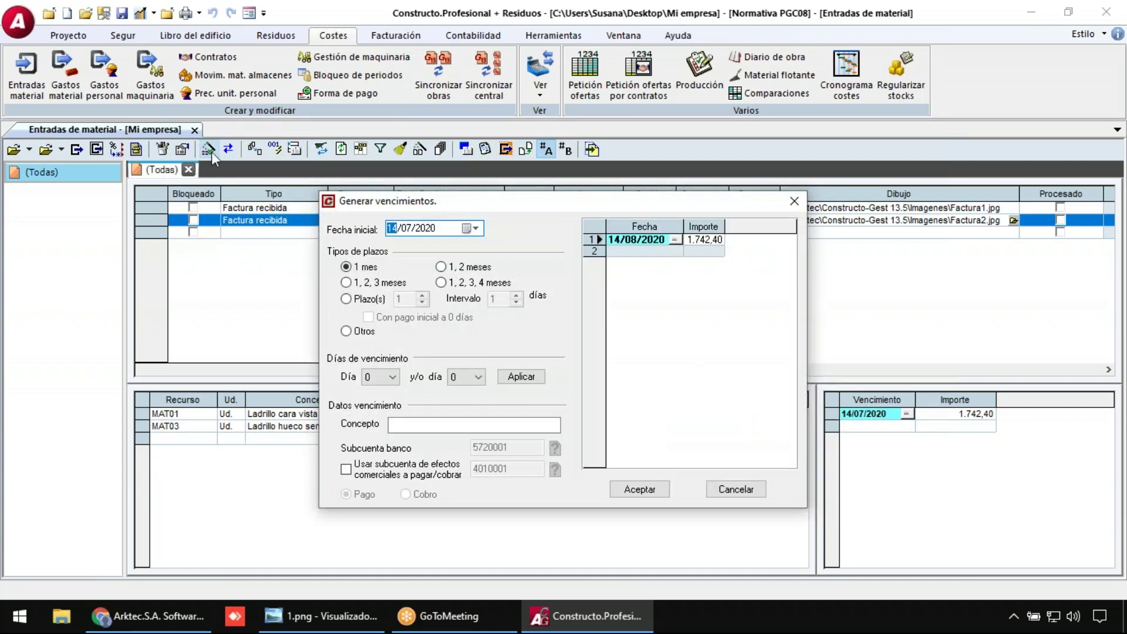
pyautogui.click(382, 284)
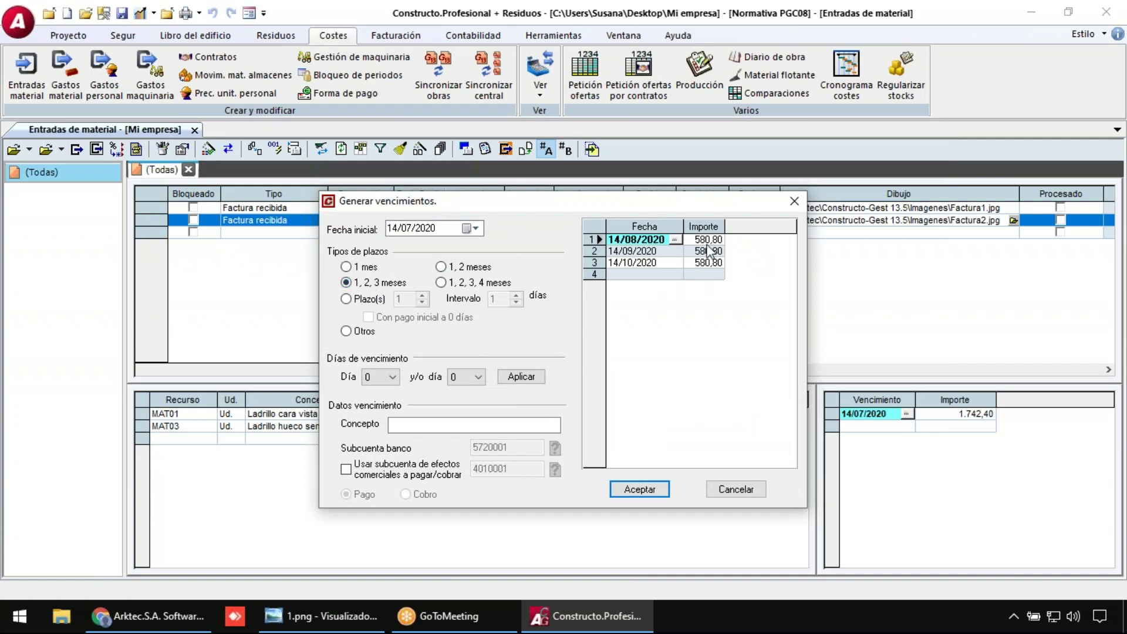
pyautogui.click(642, 492)
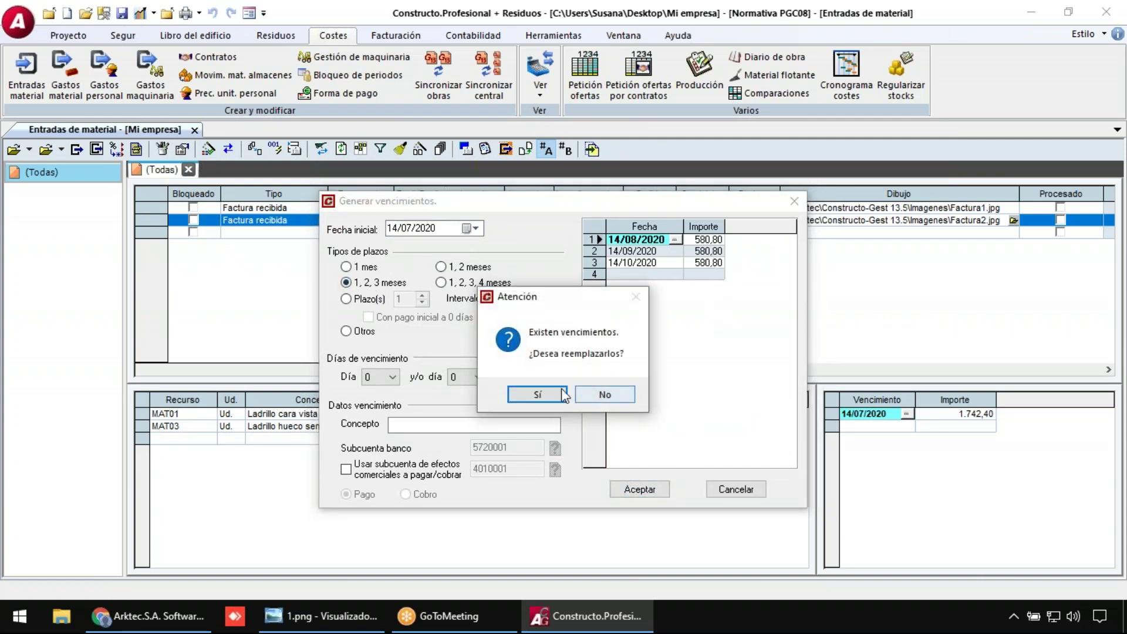
pyautogui.click(563, 395)
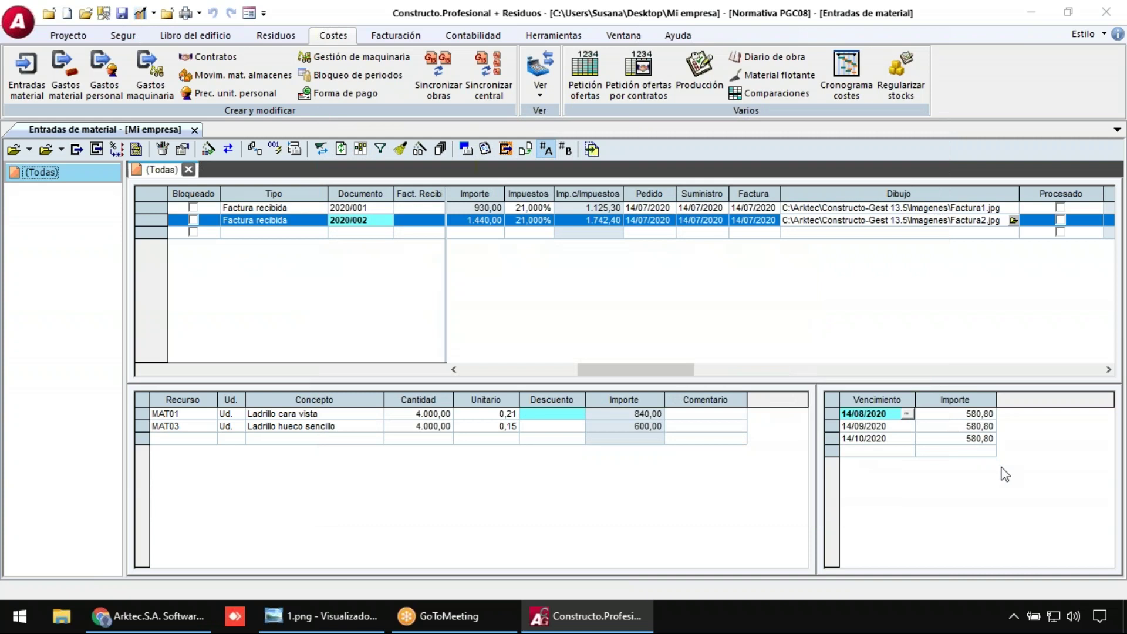
# - Generate due dates for invoice 2020/001 in 2 instalments at a 60-day interval, replacing its existing due date
pyautogui.click(580, 209)
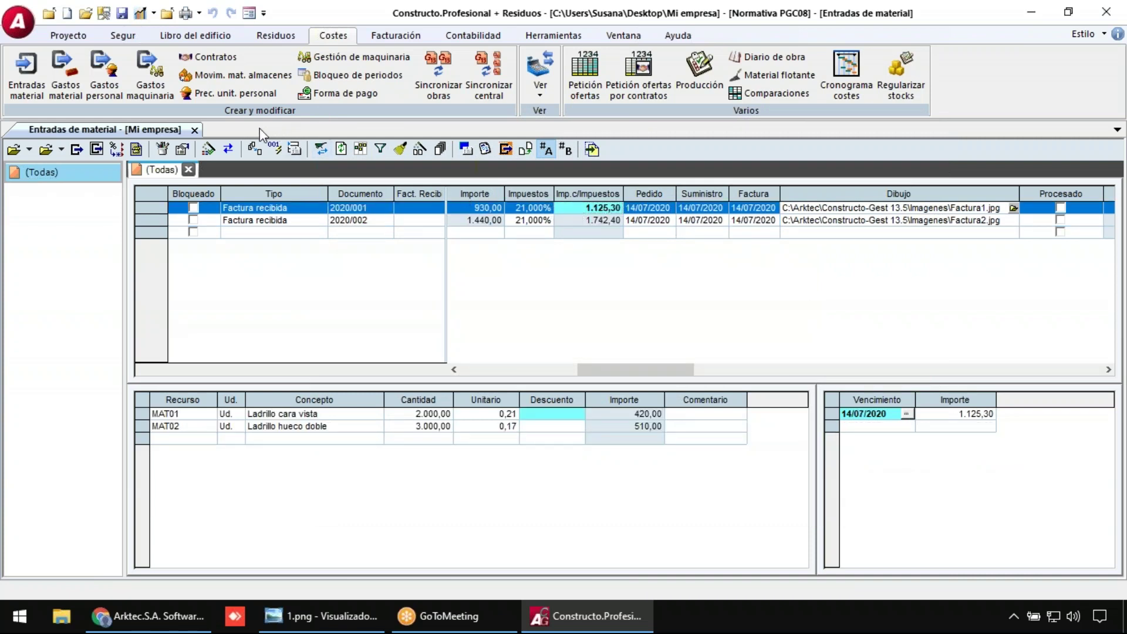
pyautogui.click(208, 149)
pyautogui.click(361, 299)
pyautogui.doubleClick(399, 300)
pyautogui.write('2')
pyautogui.doubleClick(493, 299)
pyautogui.write('60')
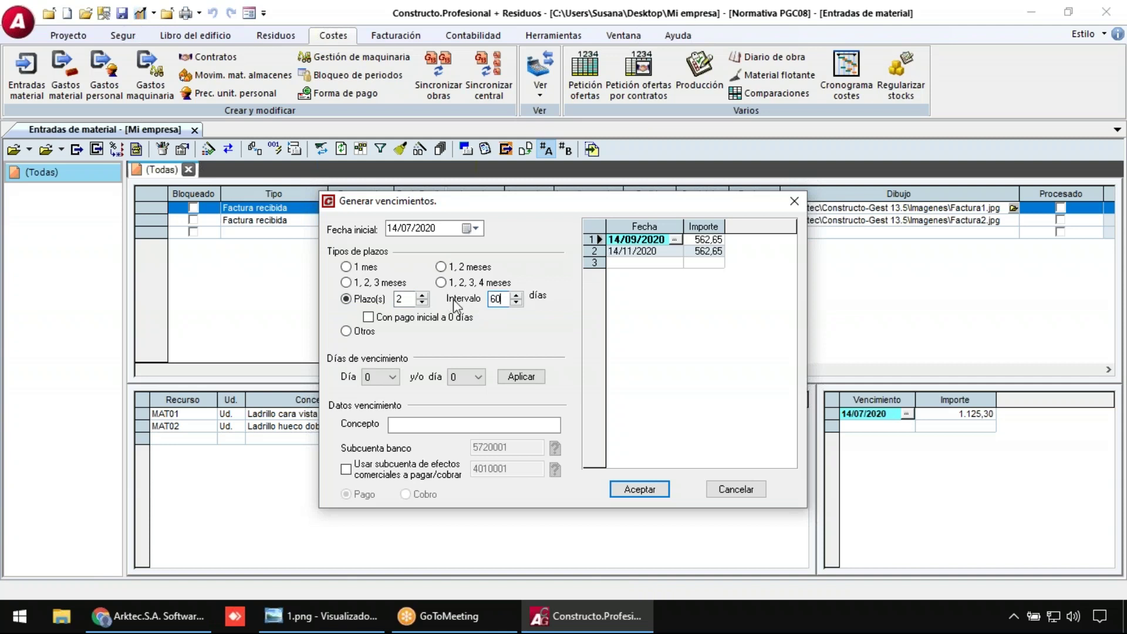
pyautogui.click(634, 241)
pyautogui.click(640, 252)
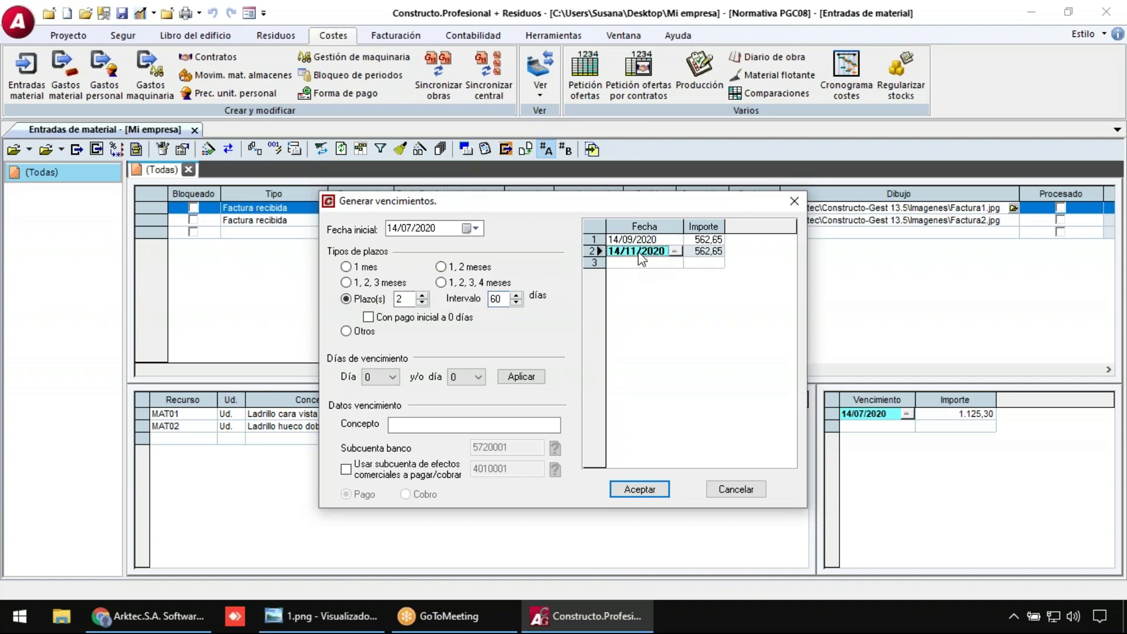
pyautogui.click(648, 489)
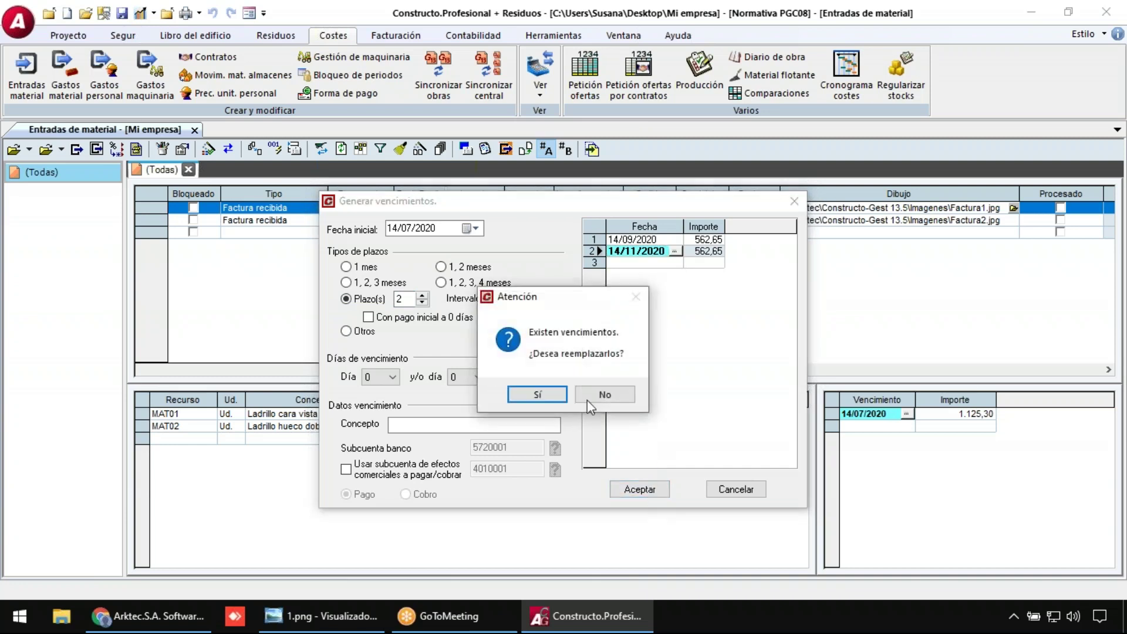
pyautogui.click(537, 395)
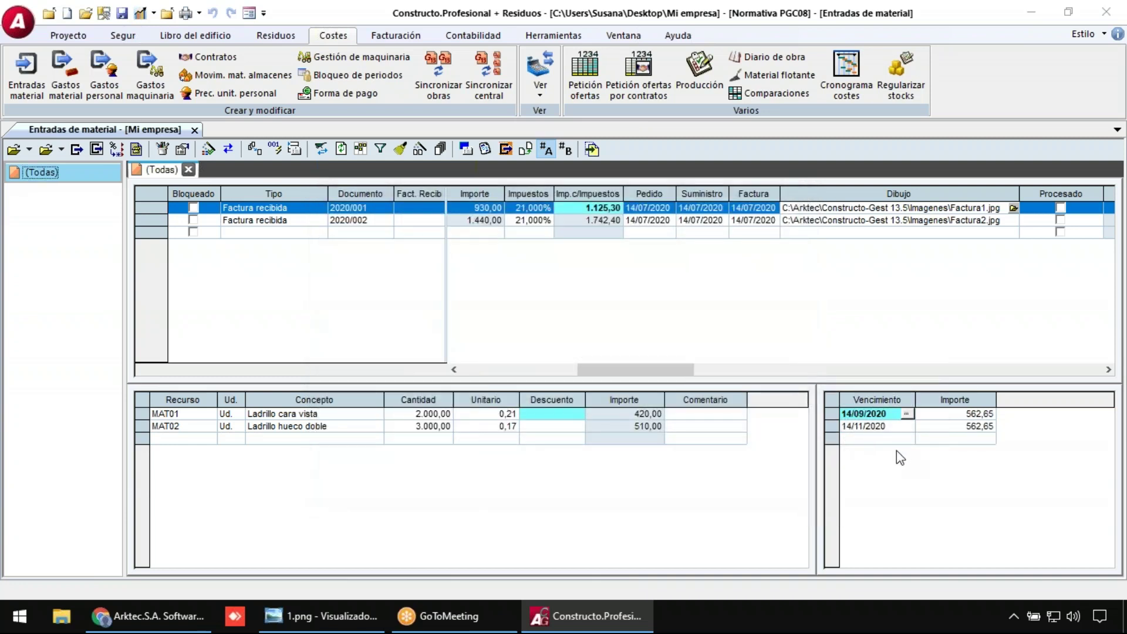
pyautogui.click(648, 232)
pyautogui.click(274, 208)
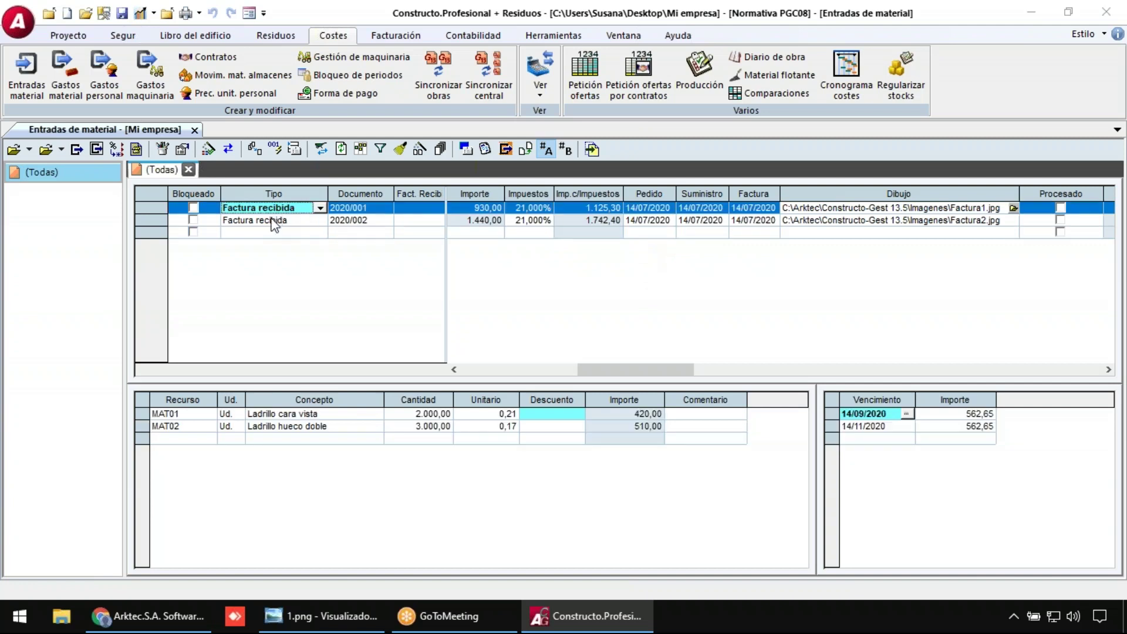
pyautogui.click(273, 220)
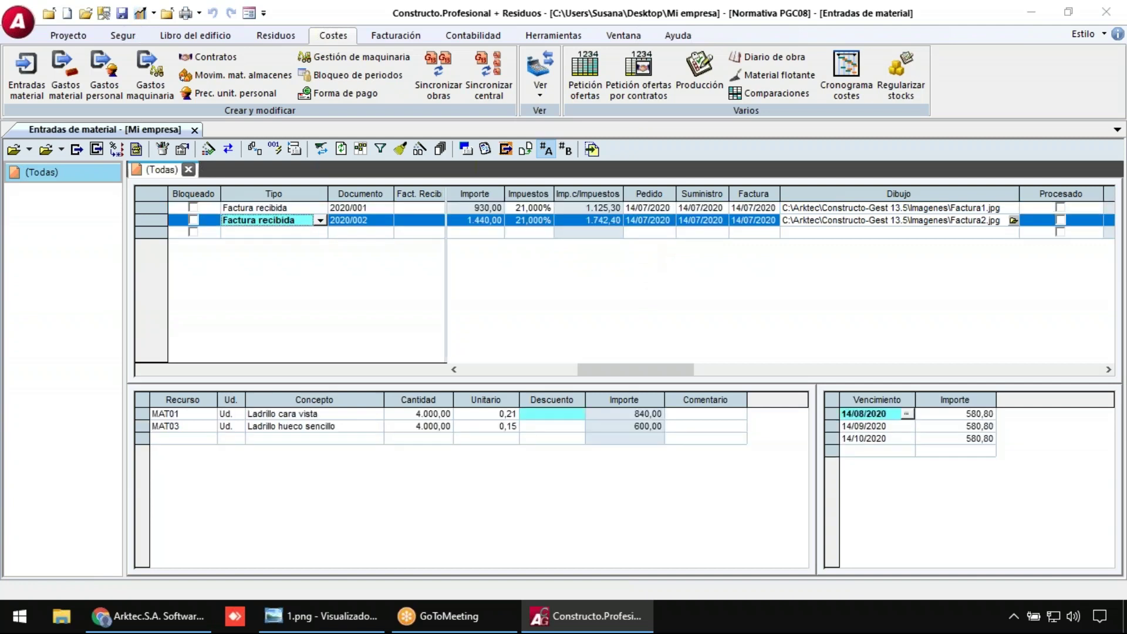
pyautogui.click(276, 209)
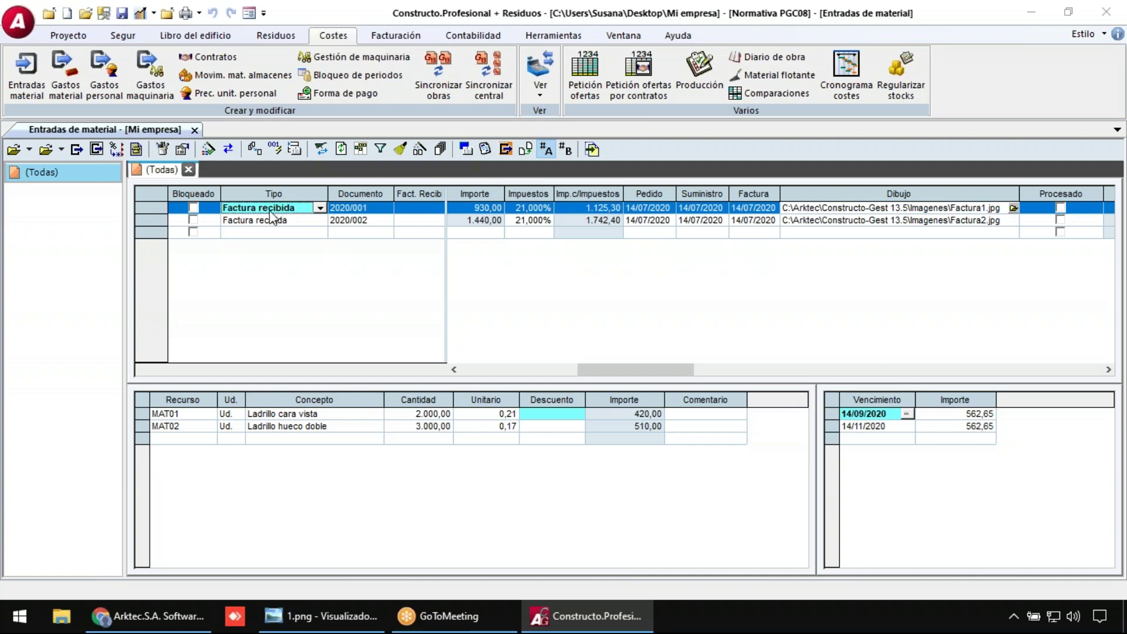
pyautogui.click(146, 416)
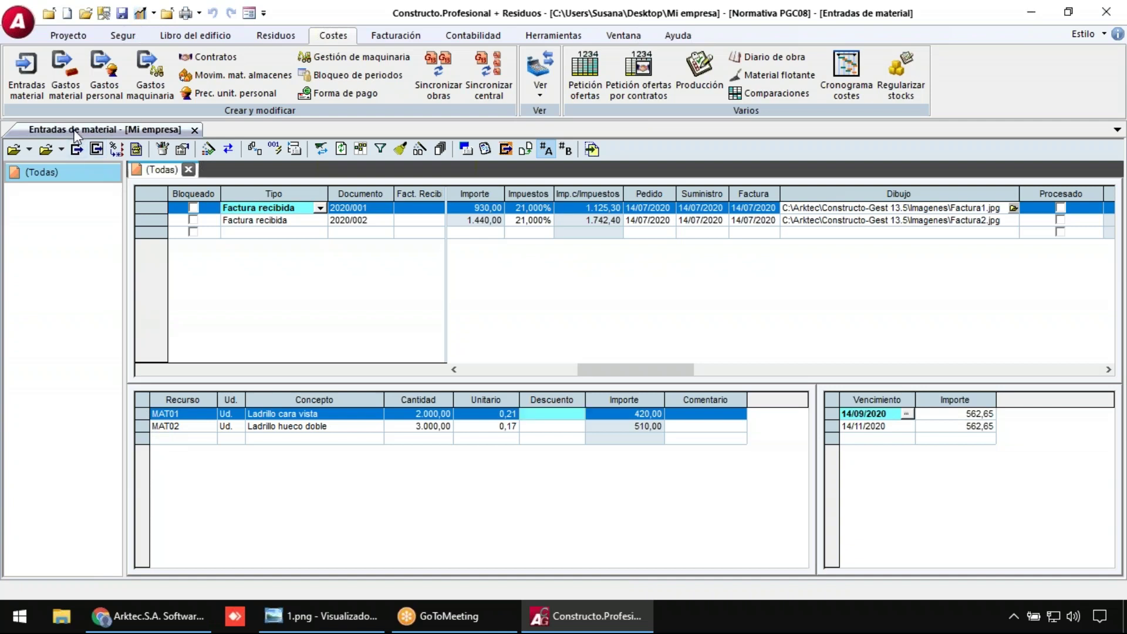
pyautogui.click(79, 150)
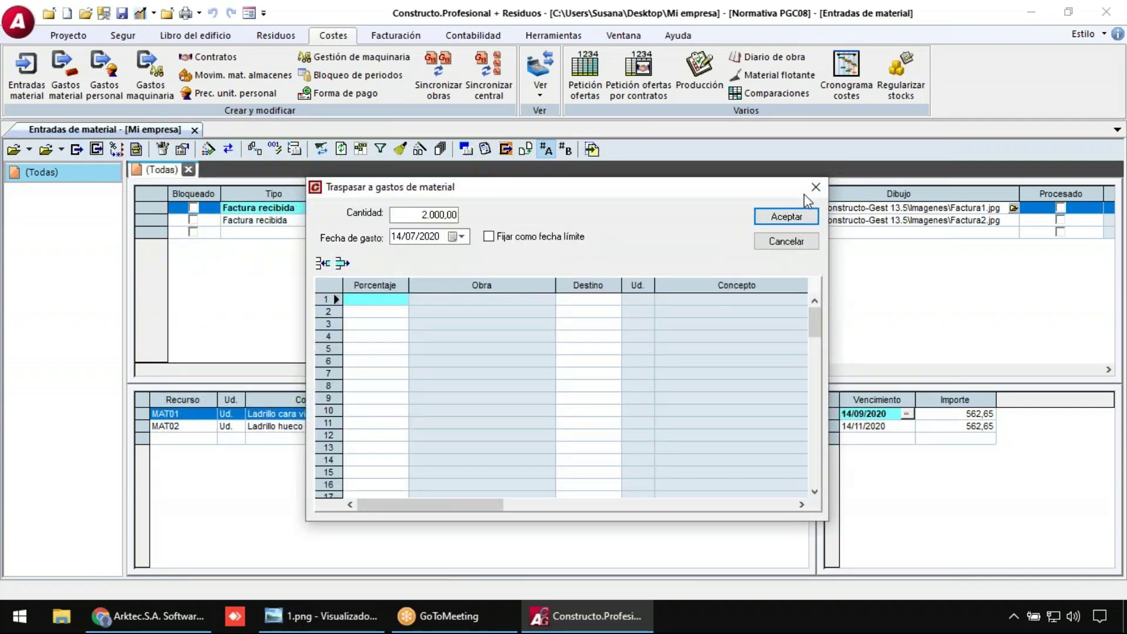
pyautogui.click(513, 301)
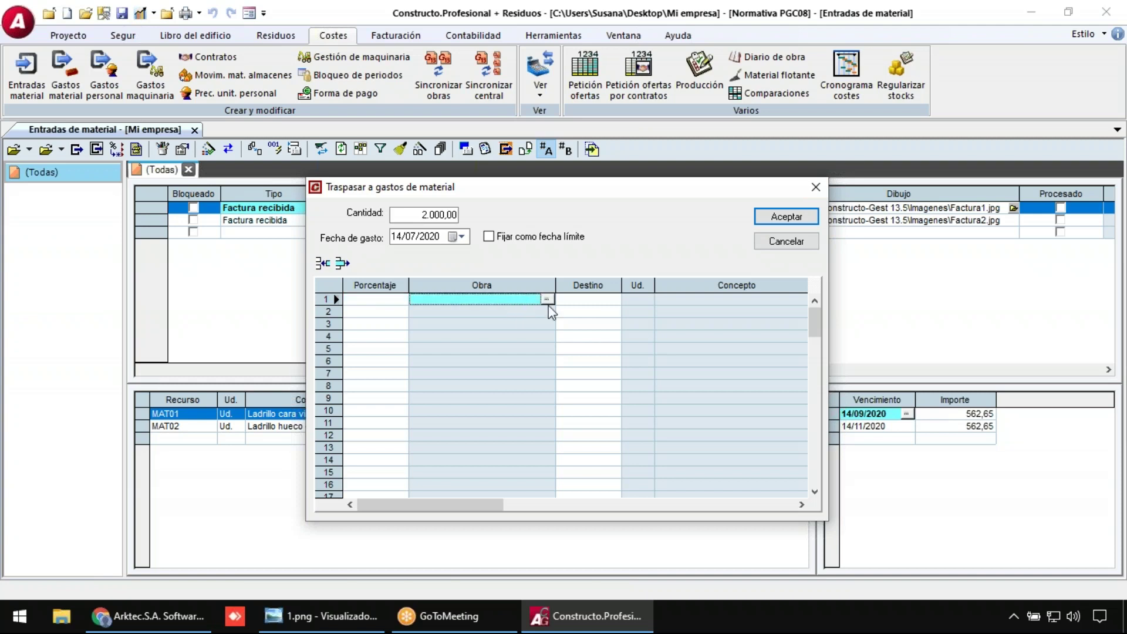
pyautogui.click(815, 187)
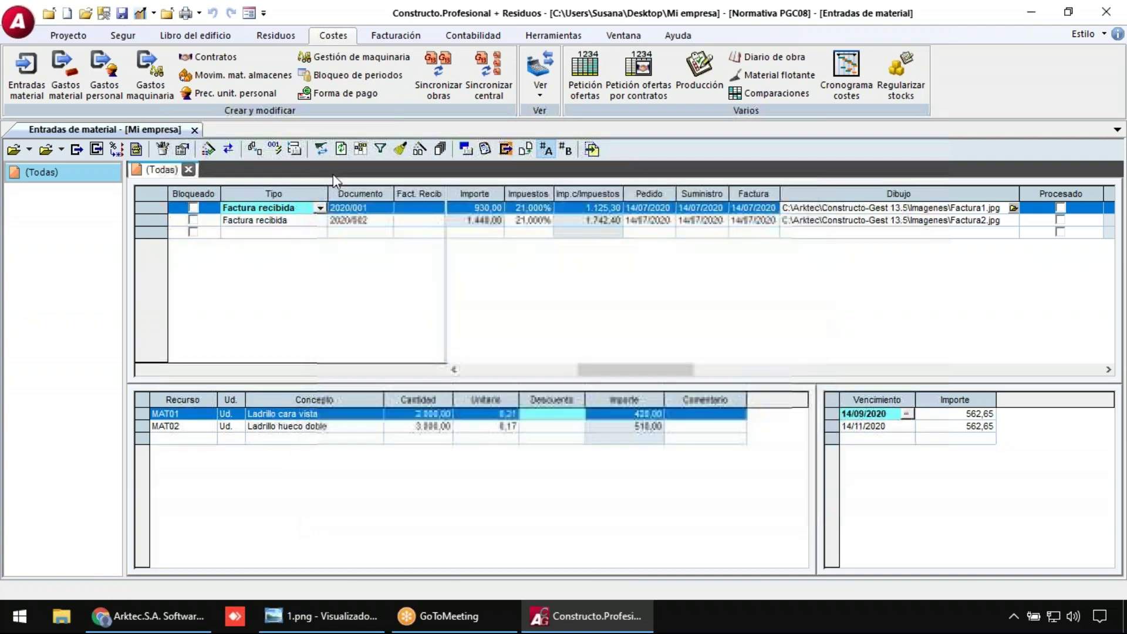
# - Close the material entries and set the file's type to Almacén central in its company data
pyautogui.click(195, 129)
pyautogui.click(17, 23)
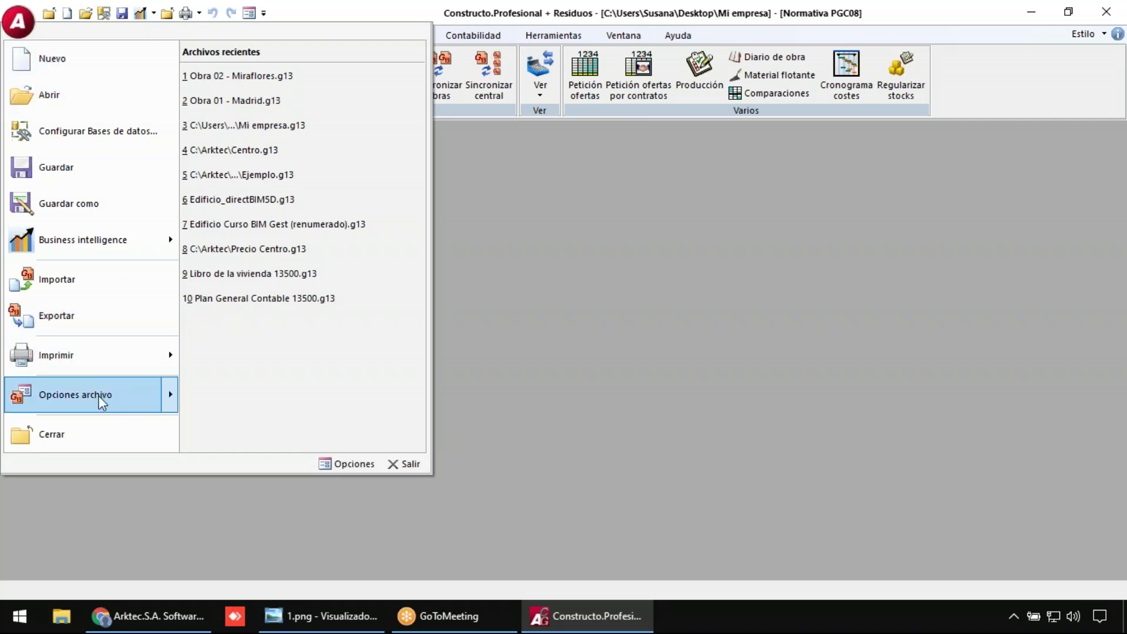
pyautogui.moveTo(99, 396)
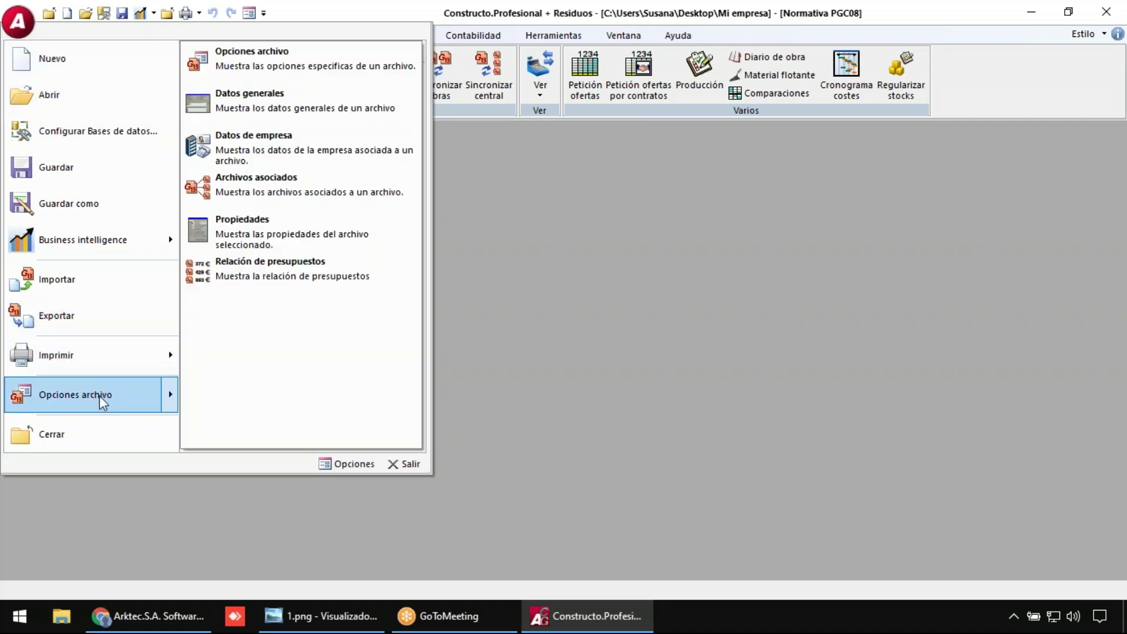
pyautogui.click(322, 150)
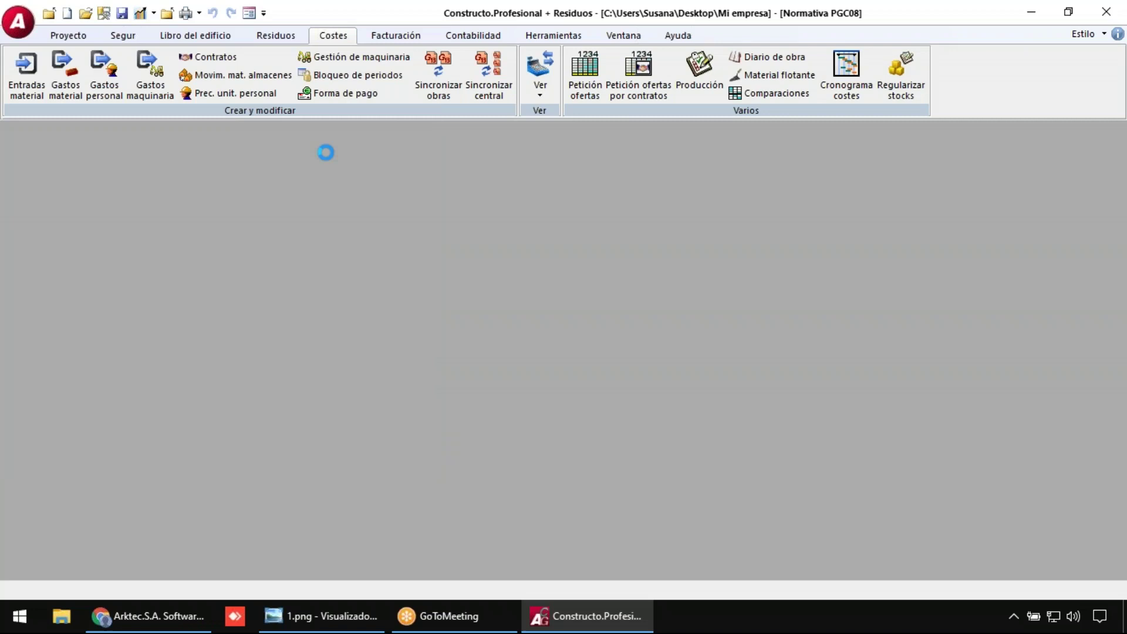
pyautogui.click(870, 375)
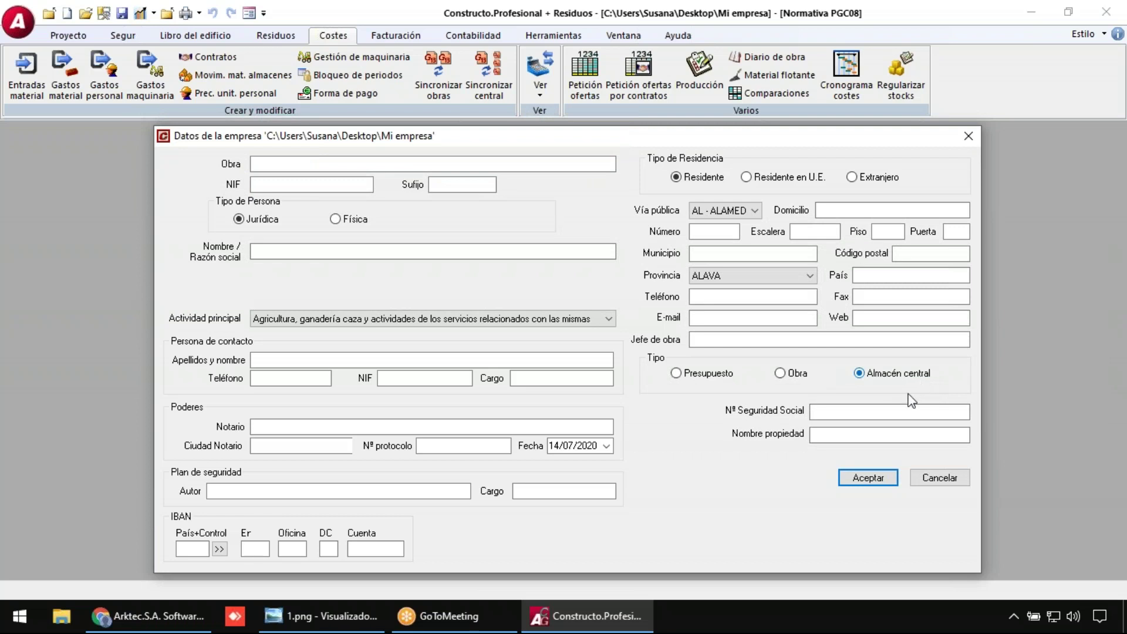
pyautogui.click(868, 477)
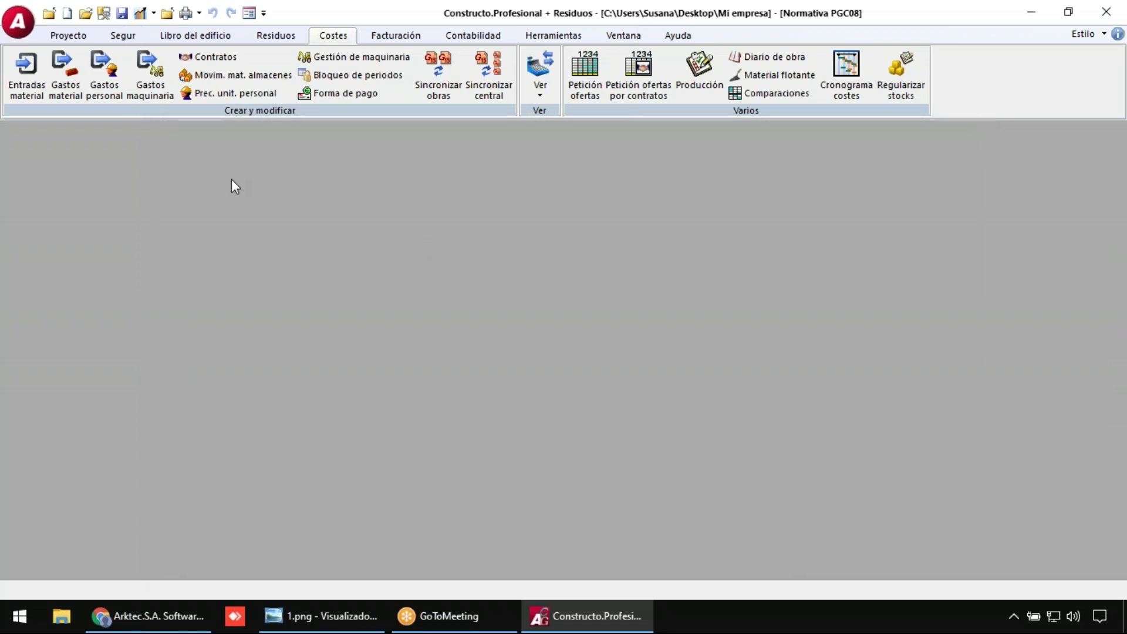
# - Start transferring the MAT01 line of invoice 2020/001 in the material entries to material expenses, choosing the desktop work Obra 01 - Madrid
pyautogui.click(26, 73)
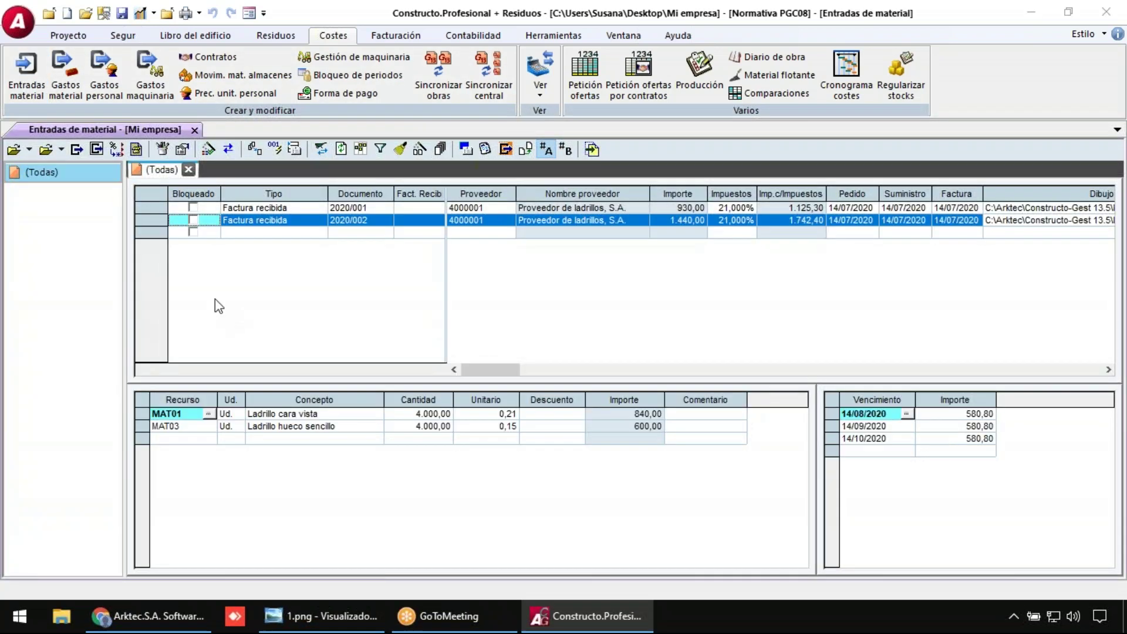
pyautogui.click(243, 209)
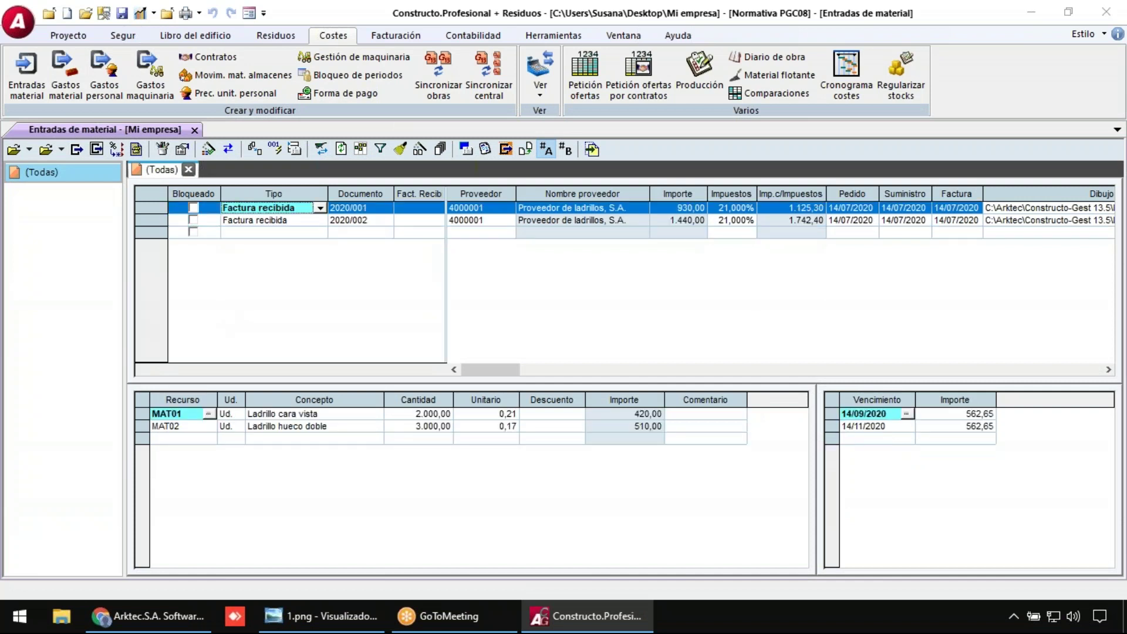
pyautogui.click(145, 414)
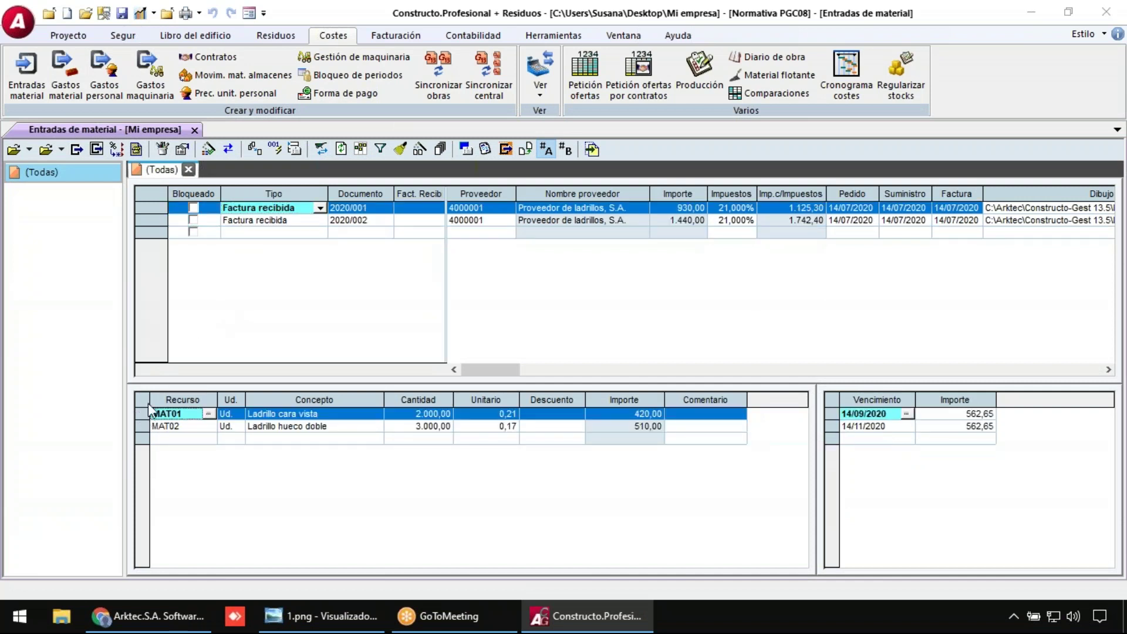
pyautogui.click(76, 149)
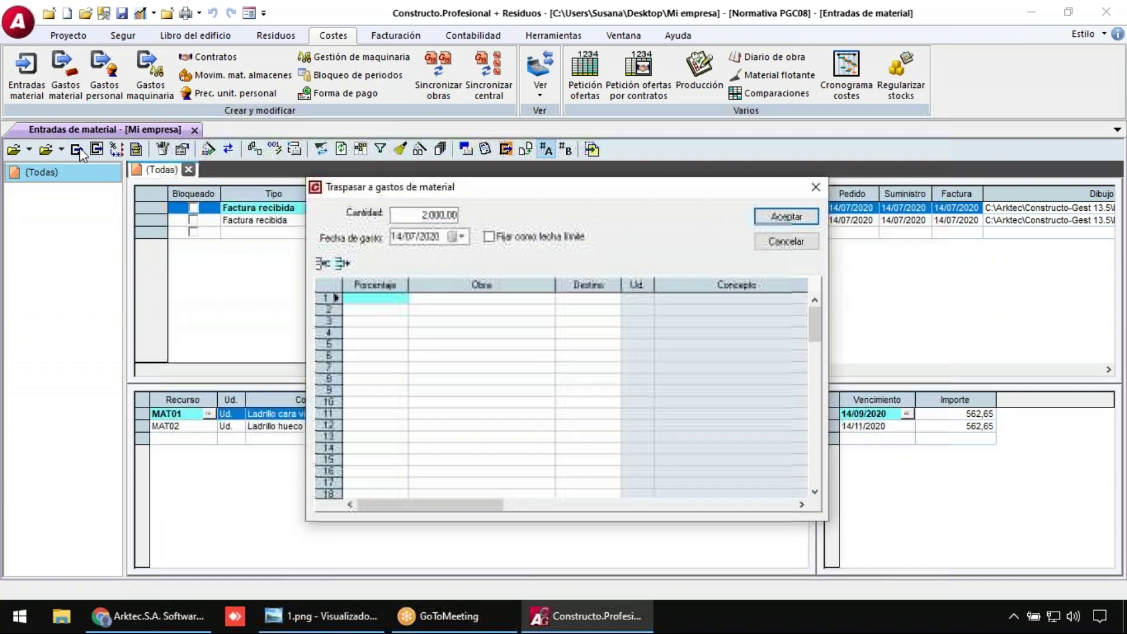
pyautogui.click(499, 299)
pyautogui.click(547, 298)
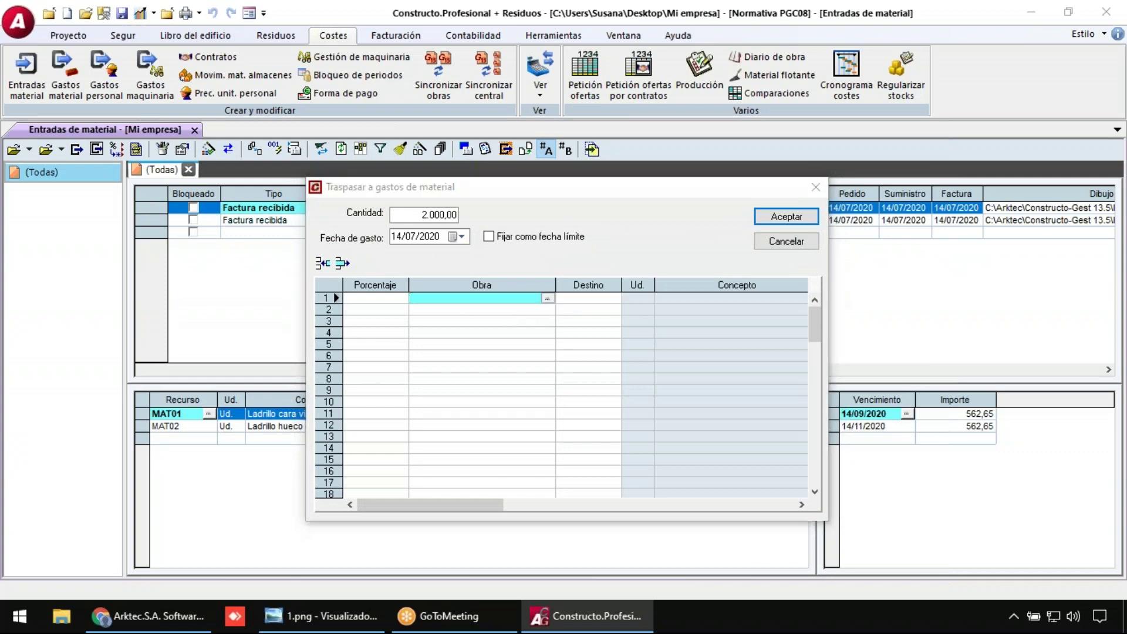
pyautogui.click(390, 290)
pyautogui.doubleClick(486, 355)
pyautogui.doubleClick(591, 299)
pyautogui.click(591, 298)
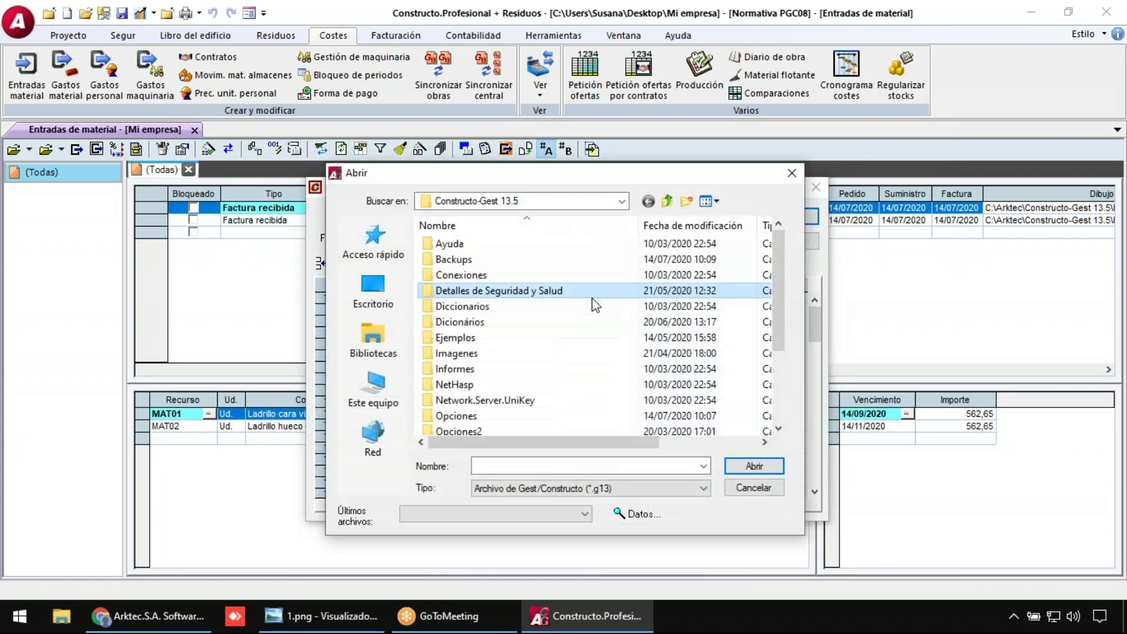
pyautogui.click(754, 488)
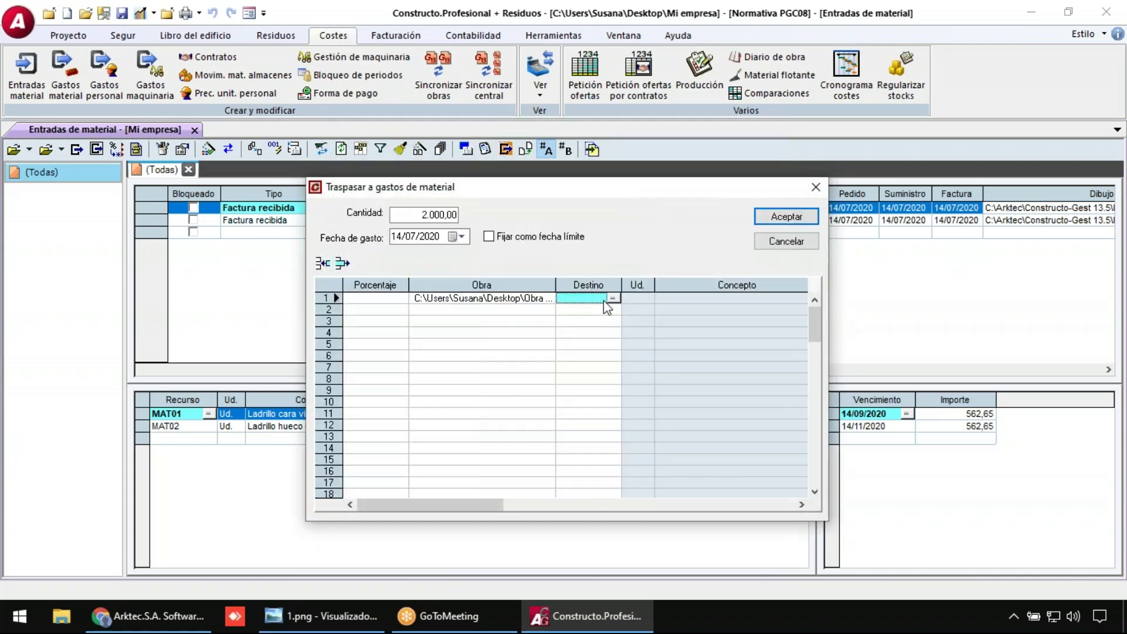
# - Assign the MAT01 transfer to item 0701, LP 1/2 pié, in chapter Fachadas y particiones and accept it
pyautogui.click(613, 298)
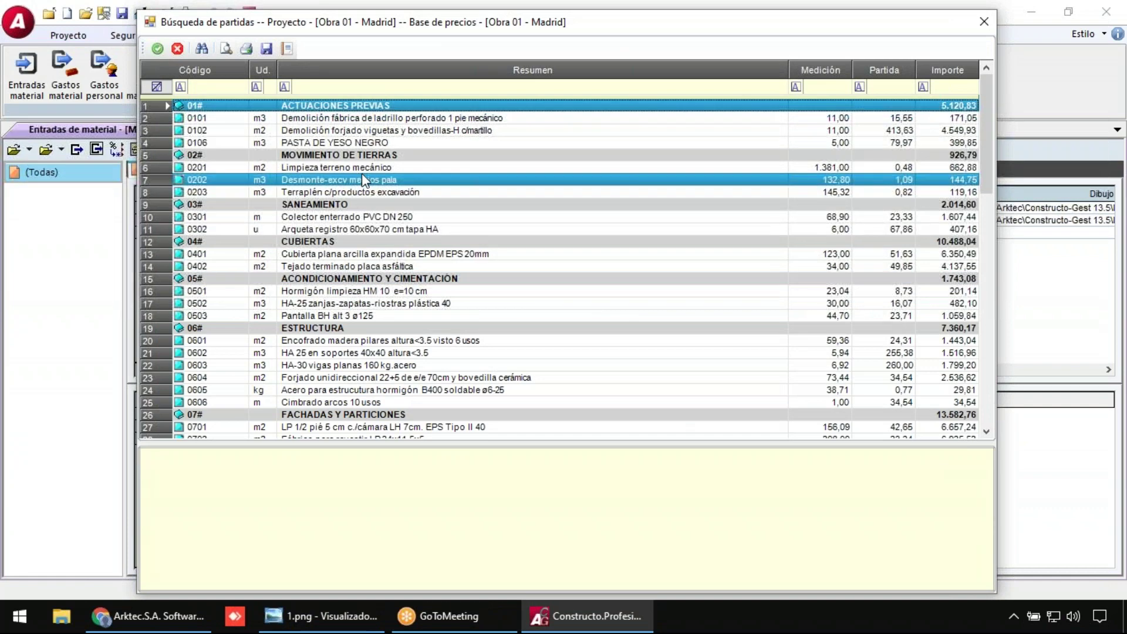
pyautogui.scroll(-2, 409, 367)
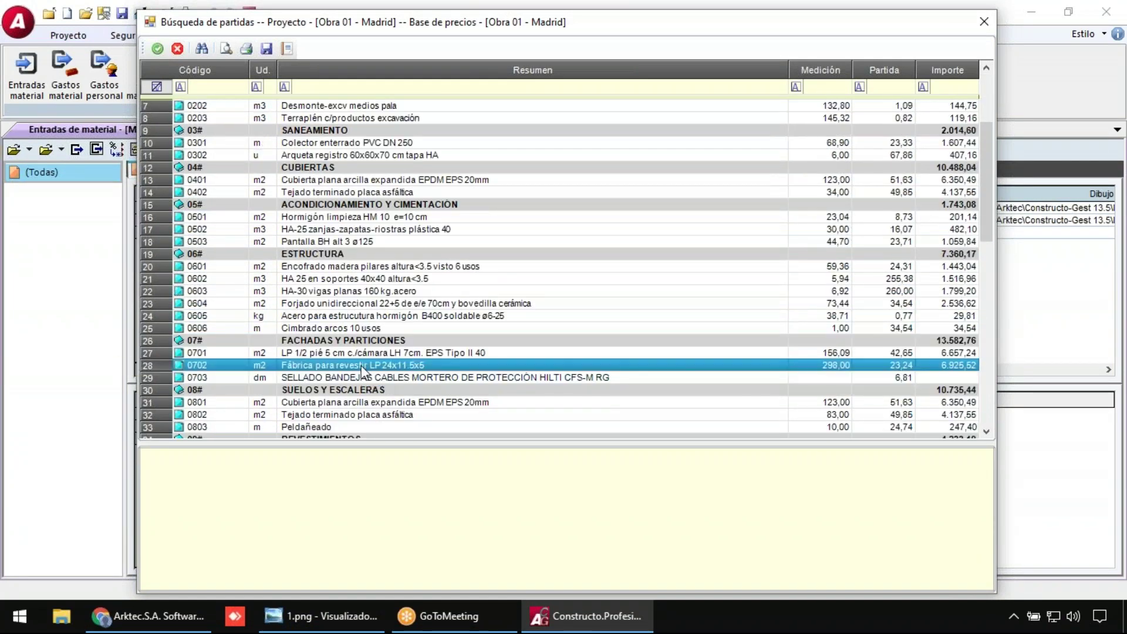
pyautogui.click(365, 356)
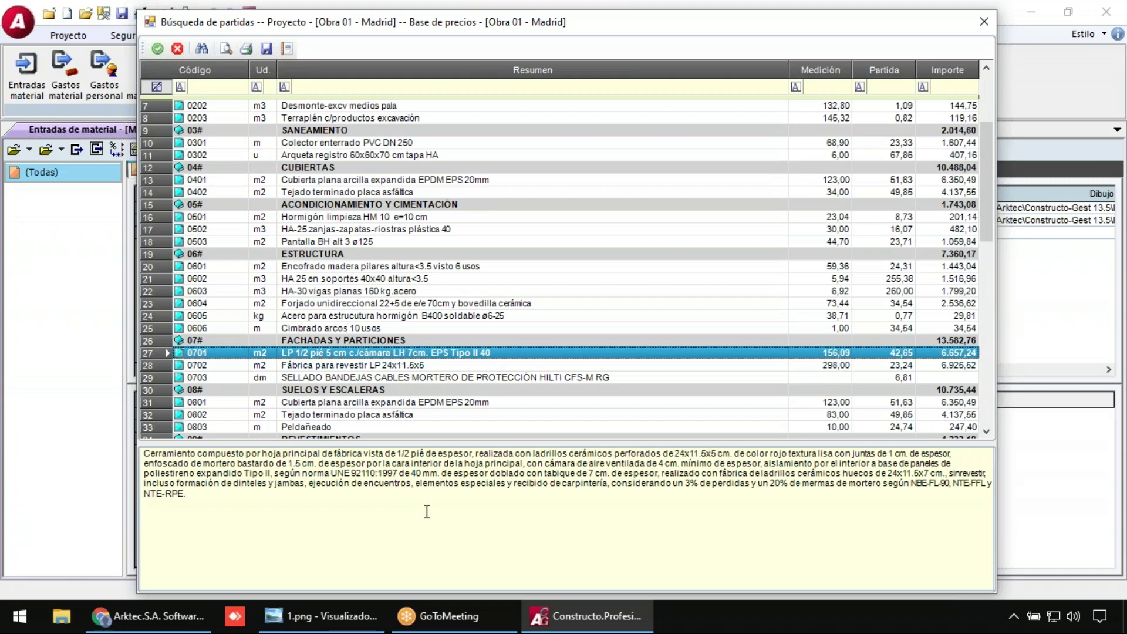
pyautogui.click(158, 48)
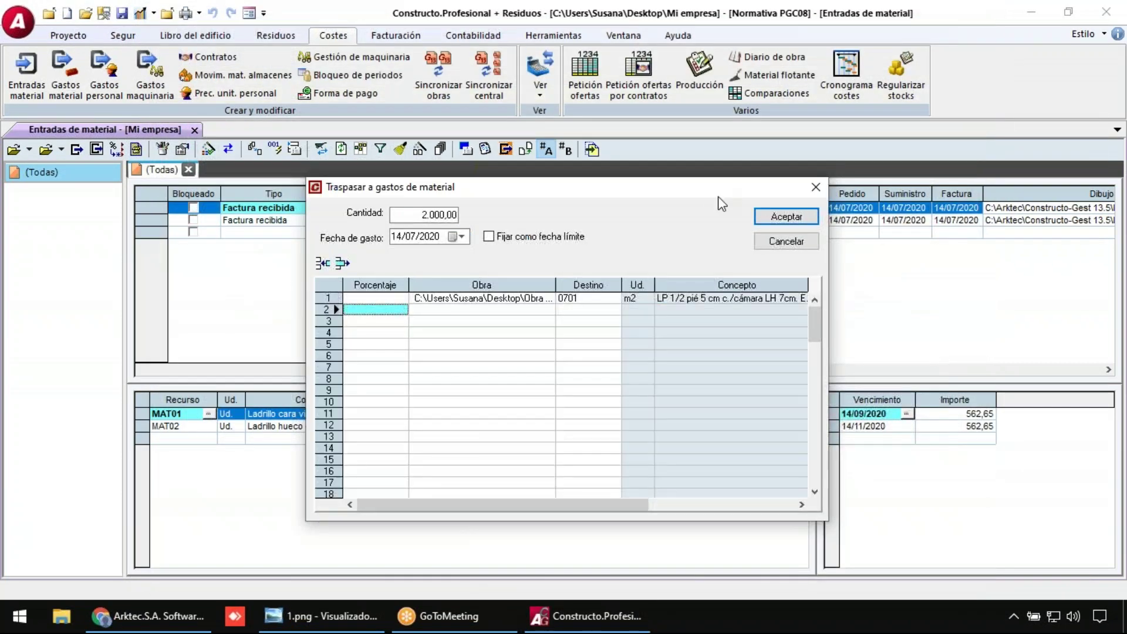
pyautogui.click(788, 217)
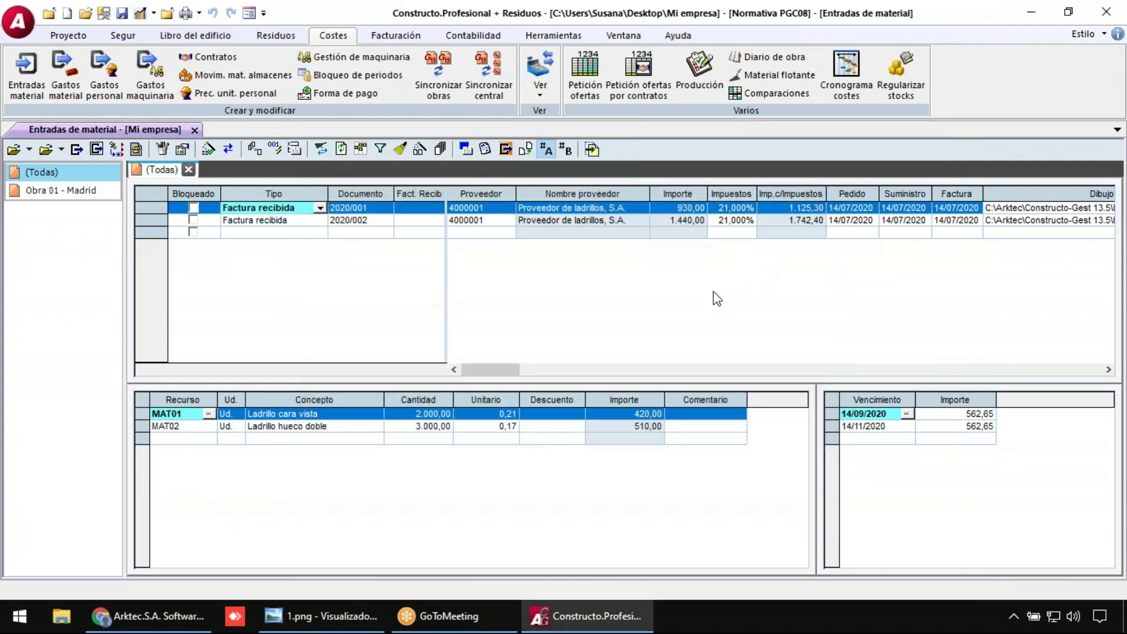
# - Start transferring the MAT02 line of invoice 2020/001 to material expenses, choosing the desktop work Obra 02 - Miraflores
pyautogui.click(282, 427)
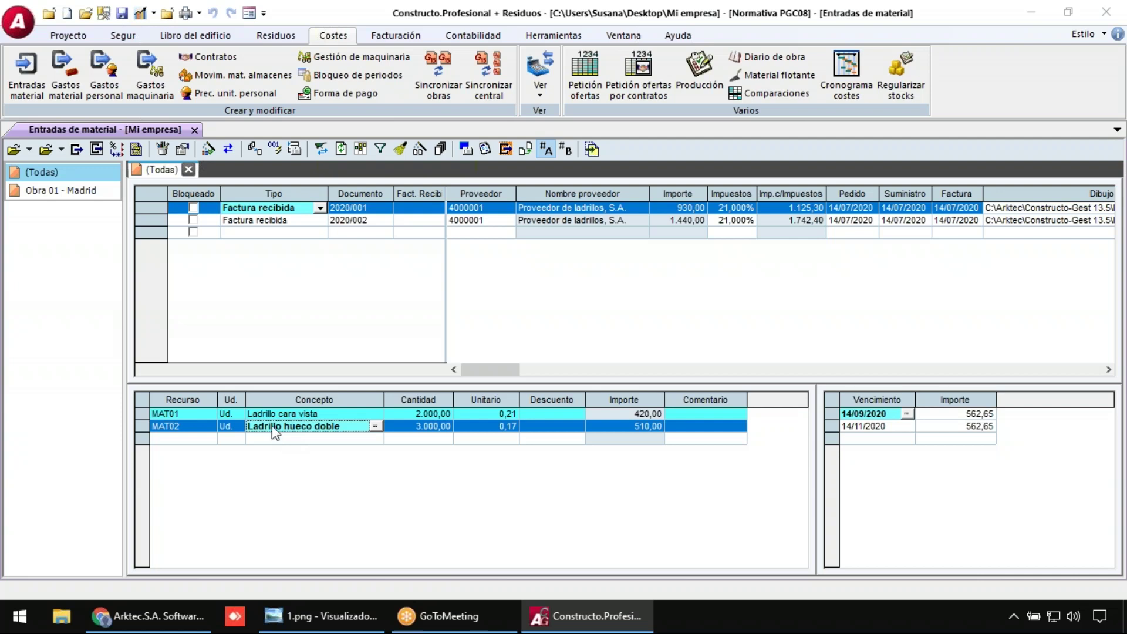
pyautogui.click(77, 150)
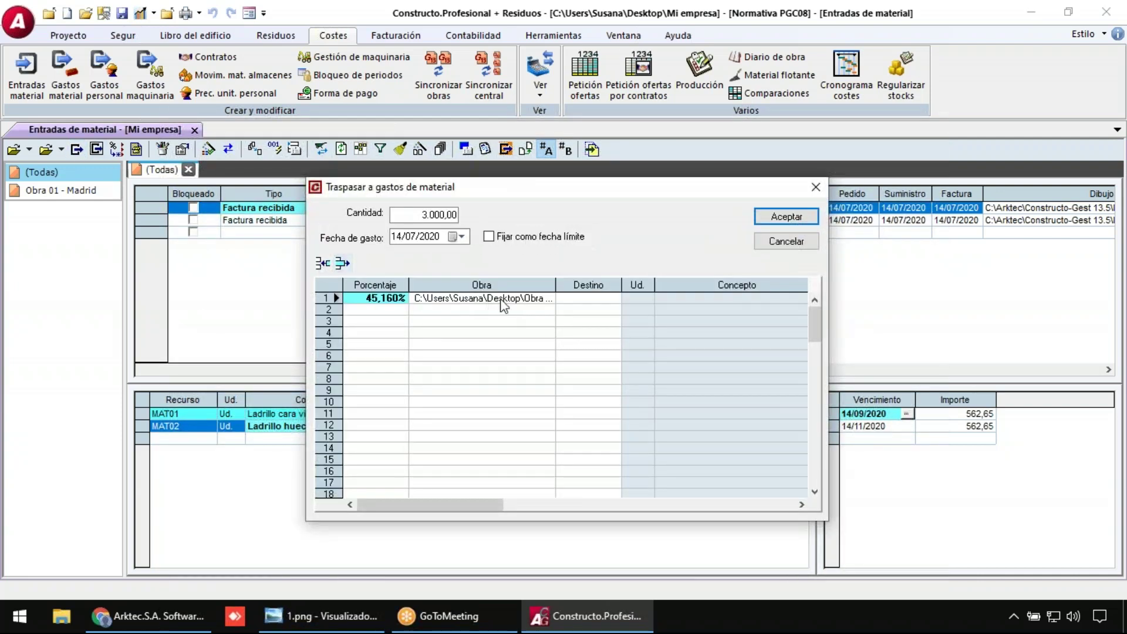
pyautogui.click(549, 299)
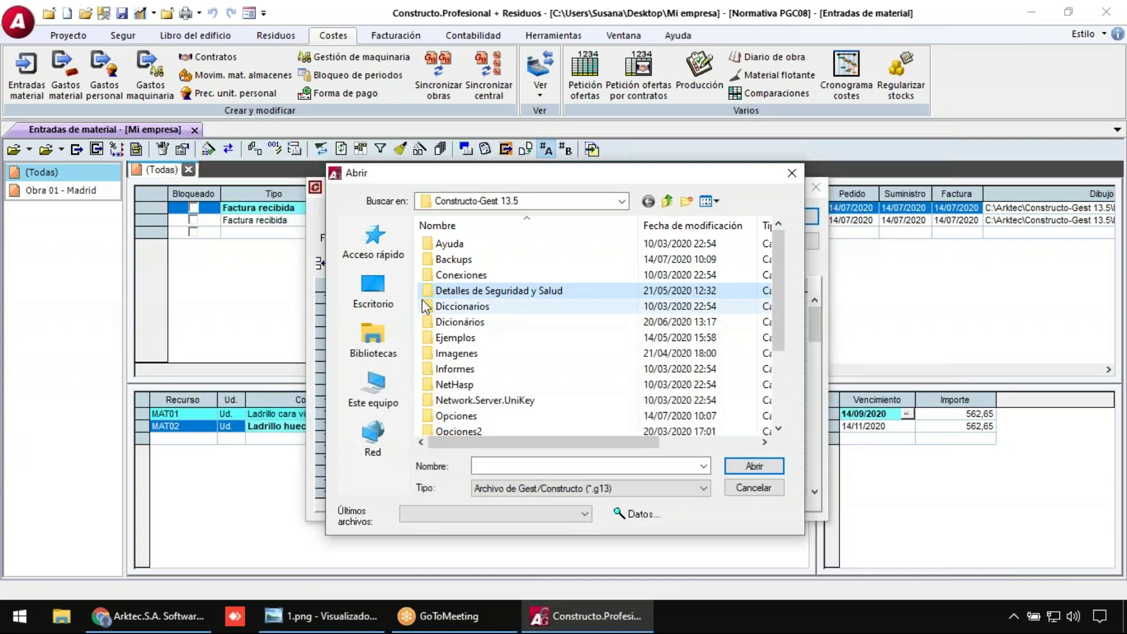
pyautogui.click(374, 290)
pyautogui.click(475, 368)
pyautogui.doubleClick(475, 368)
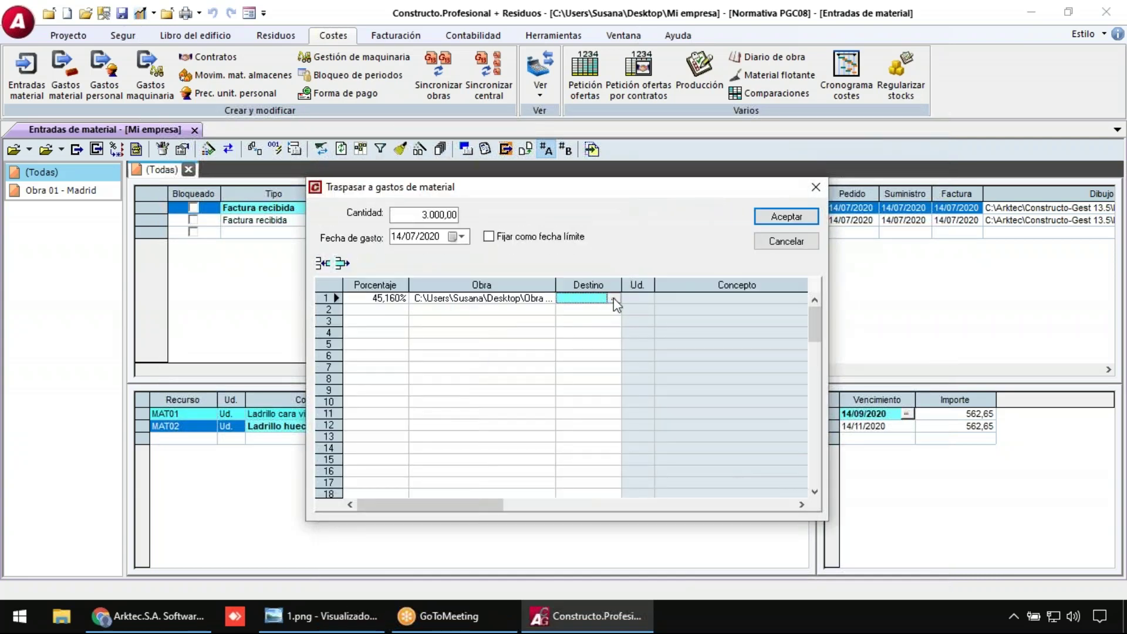
# - Assign the MAT02 transfer to item 0702, Fábrica para revestir LP 24x11.5x5, and accept it
pyautogui.click(613, 299)
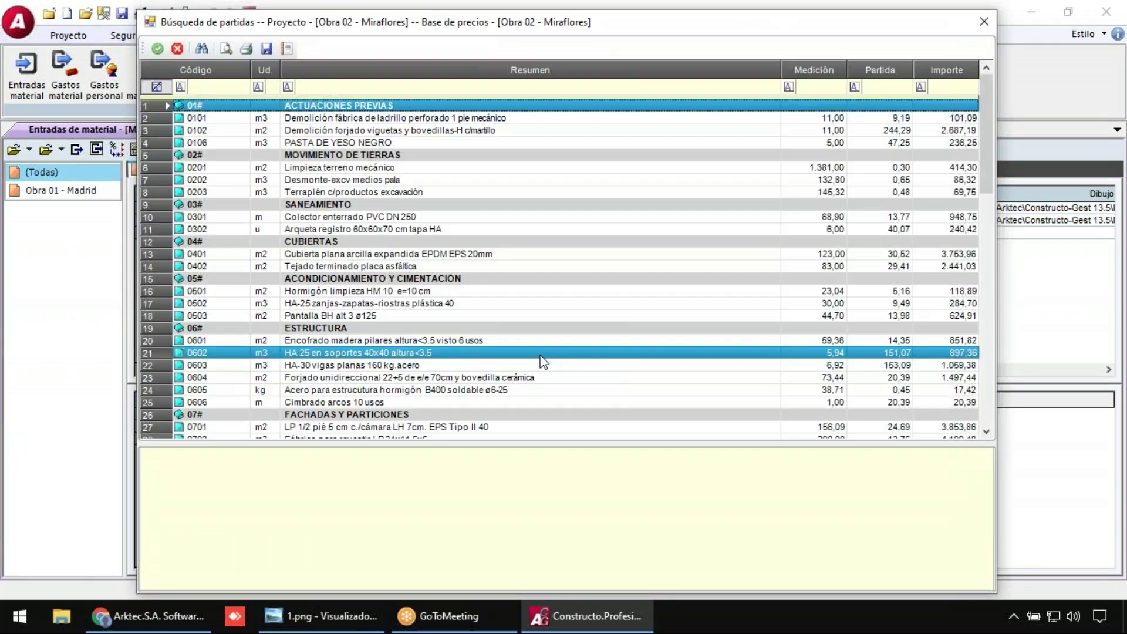
pyautogui.scroll(-4, 438, 383)
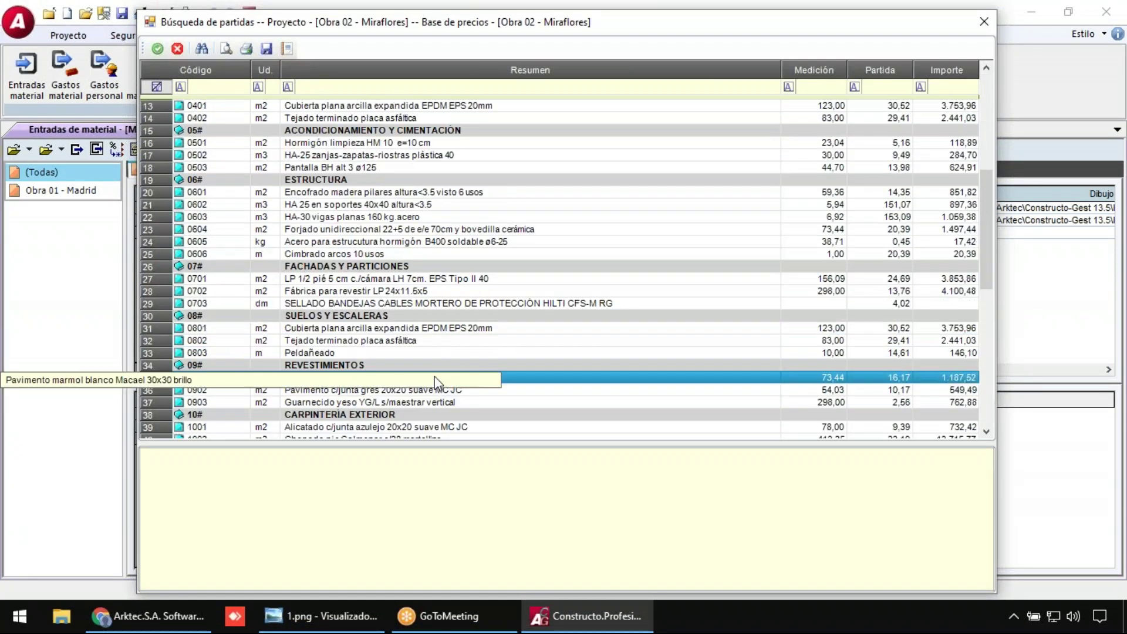
pyautogui.click(394, 292)
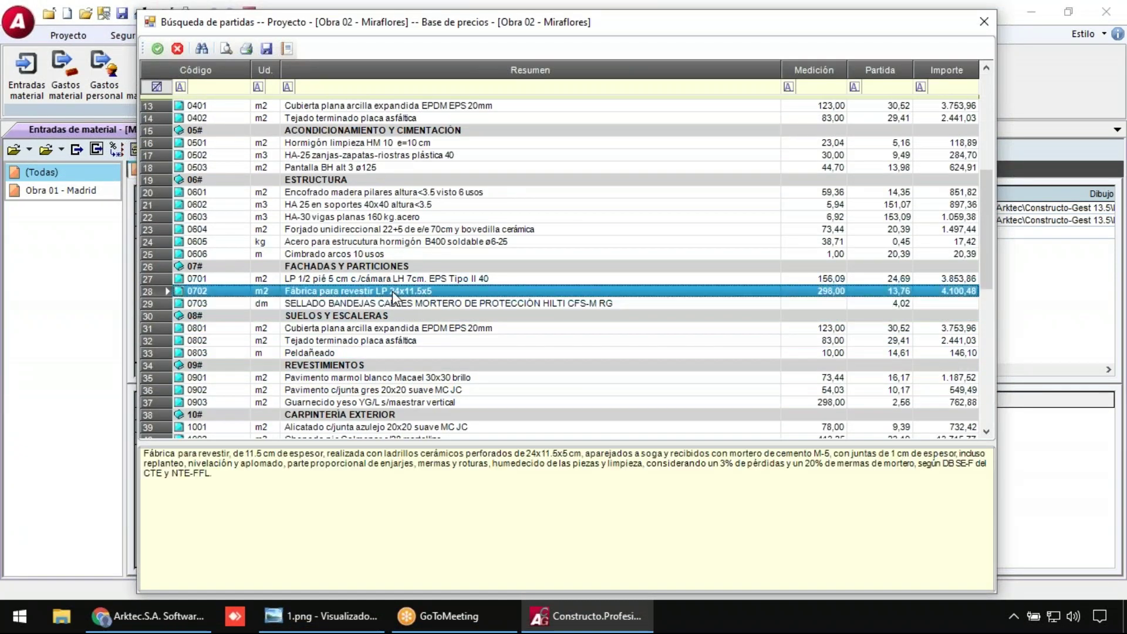
pyautogui.doubleClick(392, 291)
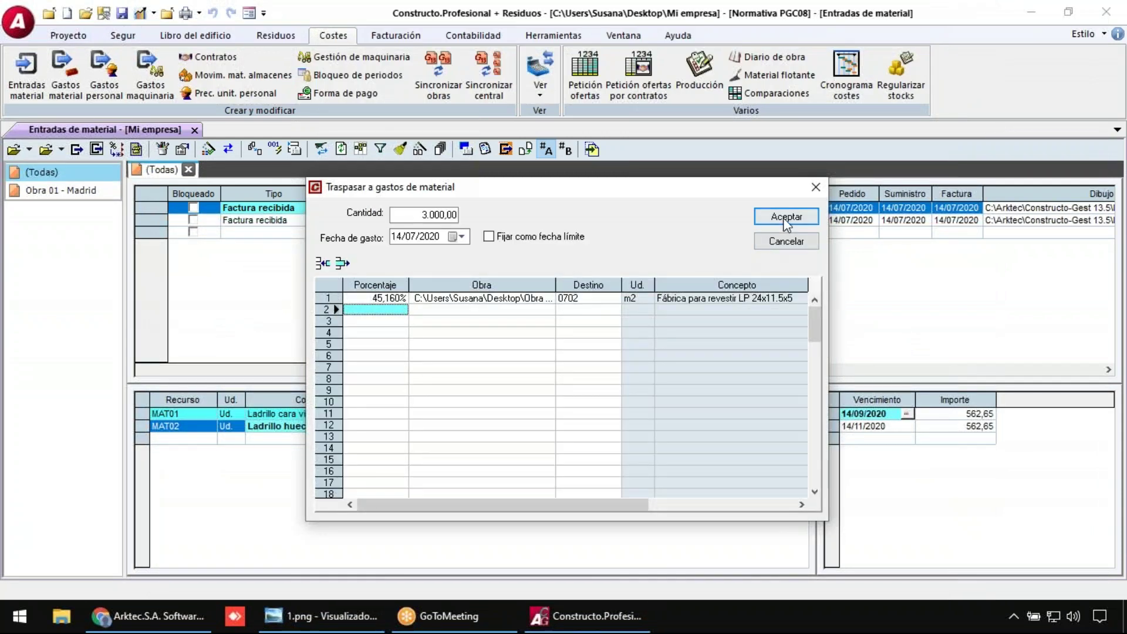
pyautogui.click(786, 217)
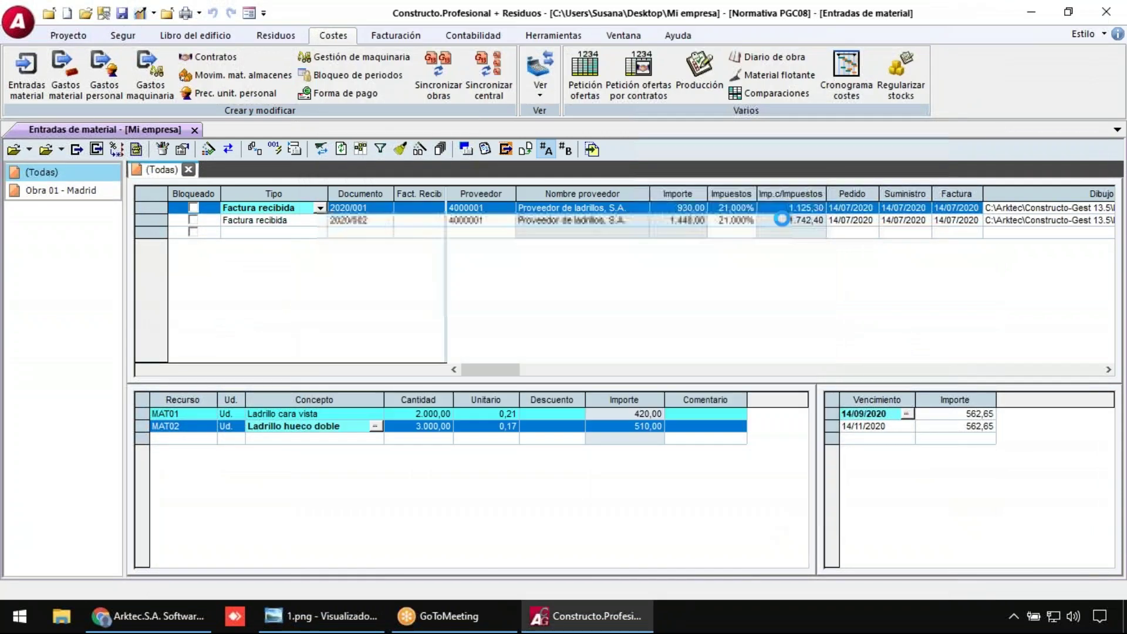
pyautogui.click(552, 437)
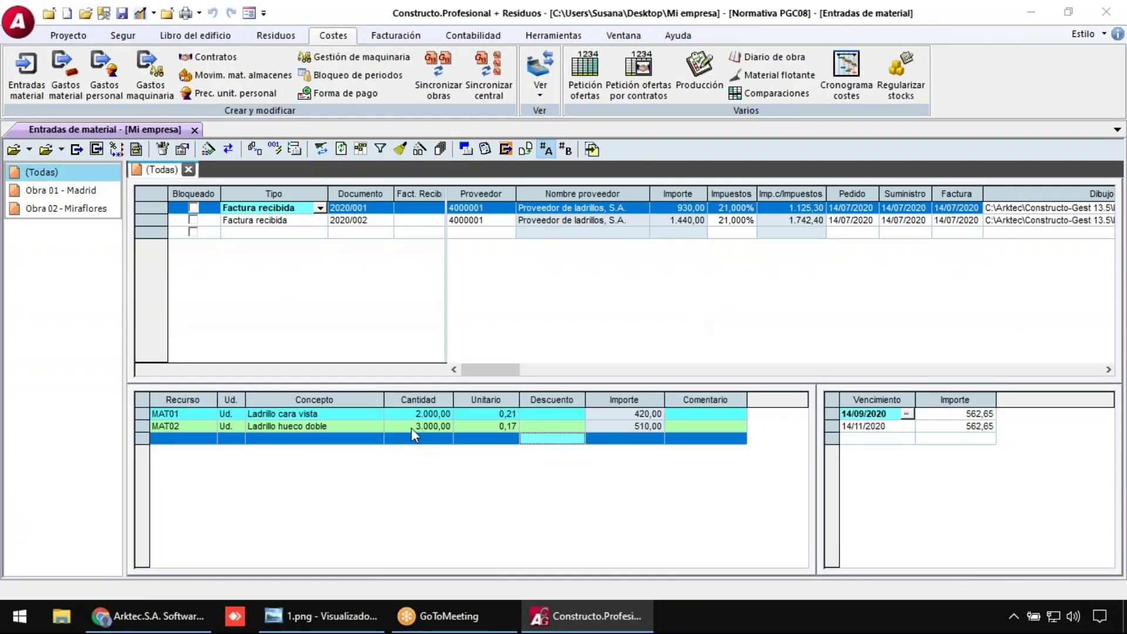
pyautogui.click(254, 231)
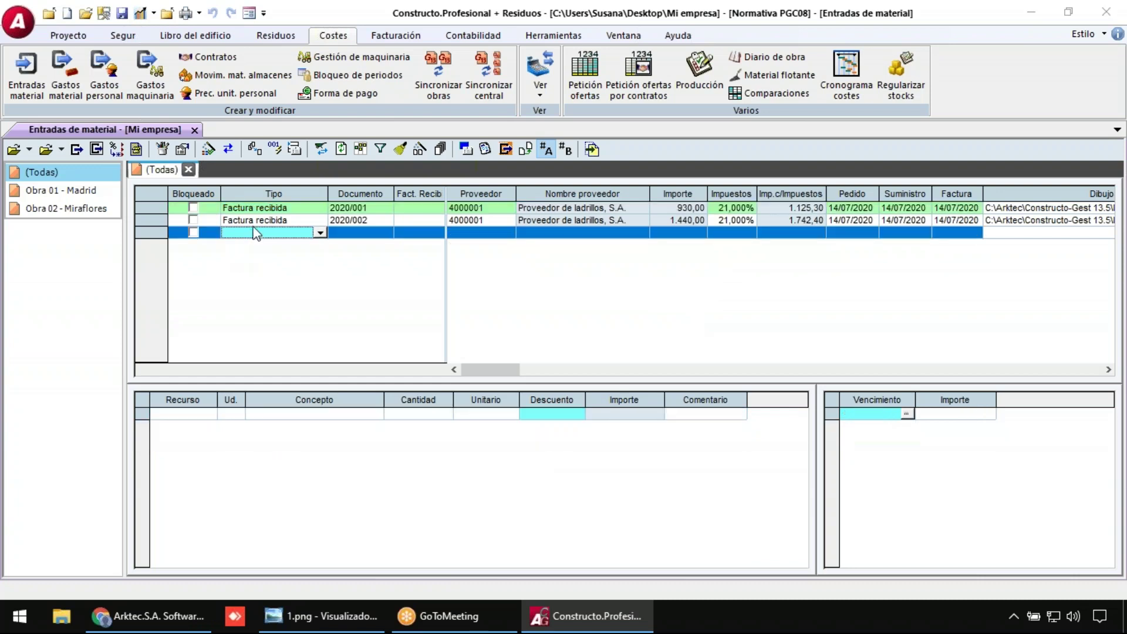
pyautogui.click(258, 221)
pyautogui.click(265, 209)
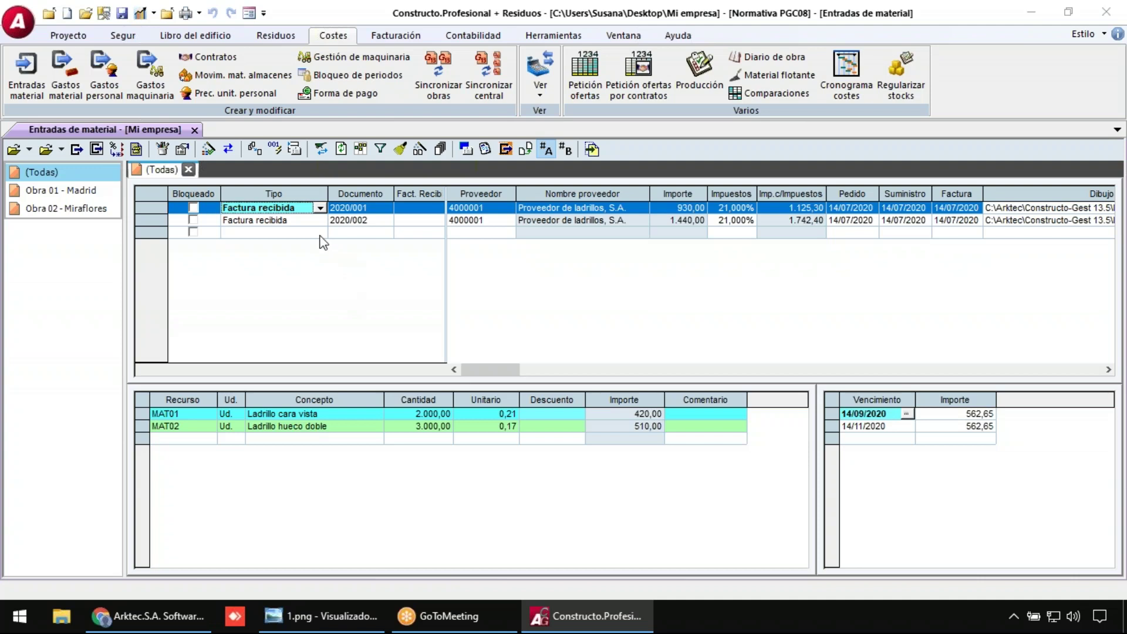
pyautogui.click(276, 232)
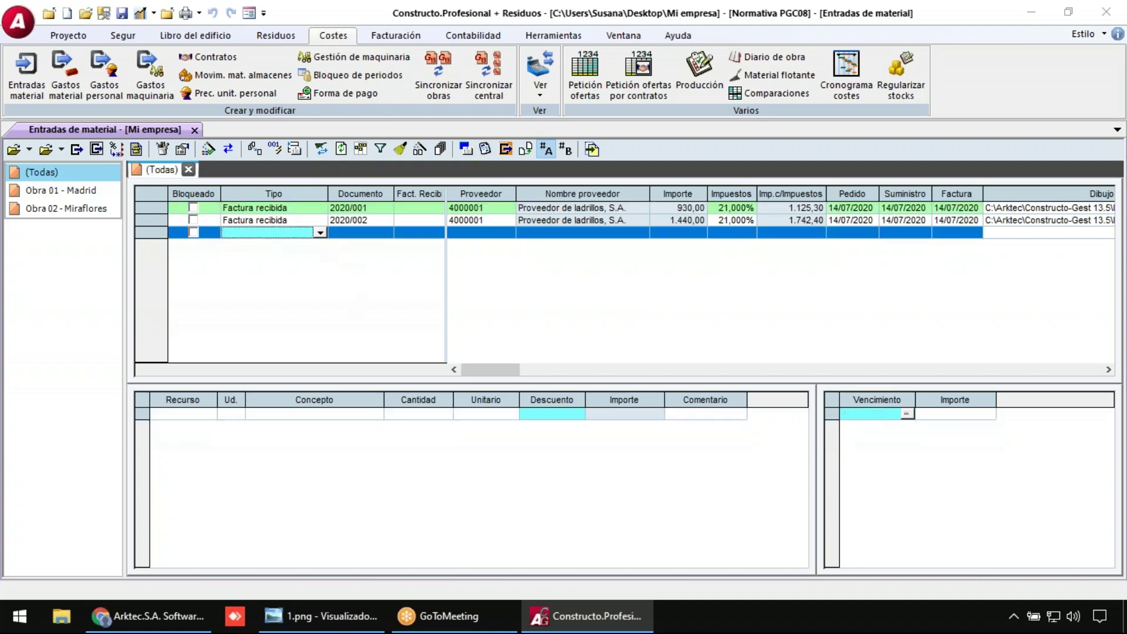
# - Start transferring both material lines of invoice 2020/002, MAT01 and MAT03, to material expenses, choosing the desktop work Obra 01 - Madrid
pyautogui.click(259, 221)
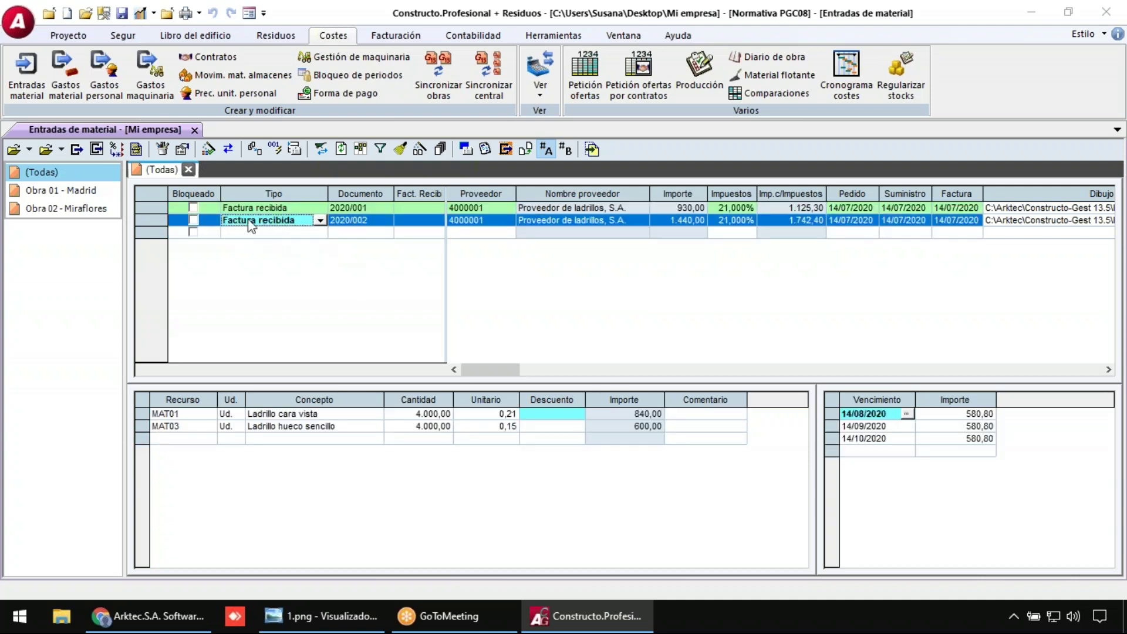
pyautogui.click(142, 414)
pyautogui.keyDown('shift'); pyautogui.click(142, 425); pyautogui.keyUp('shift')
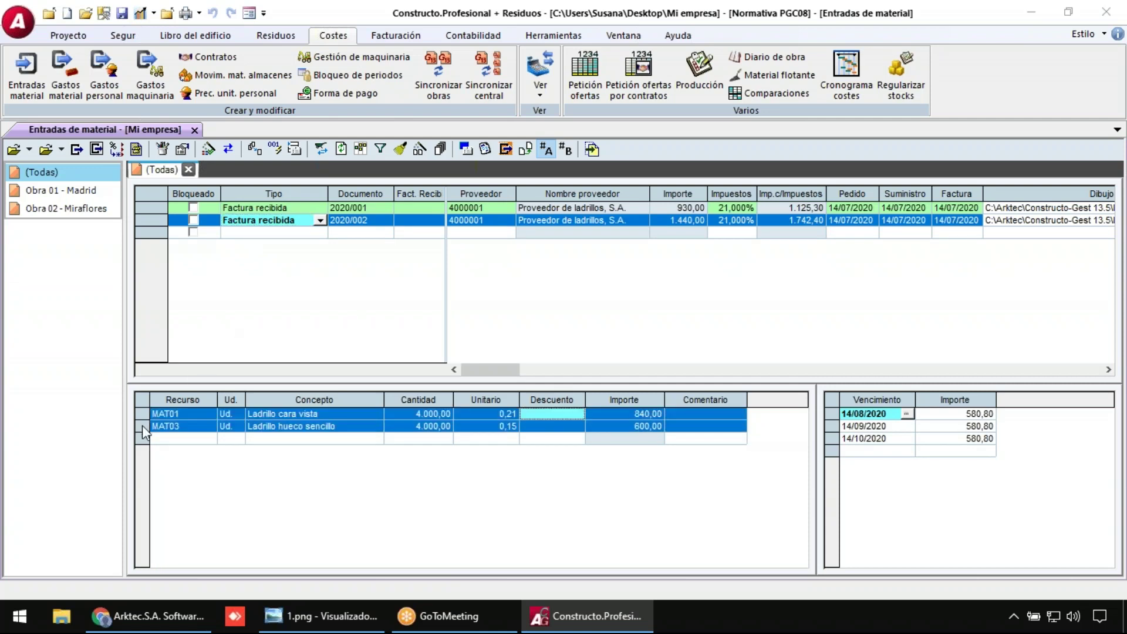
pyautogui.click(78, 150)
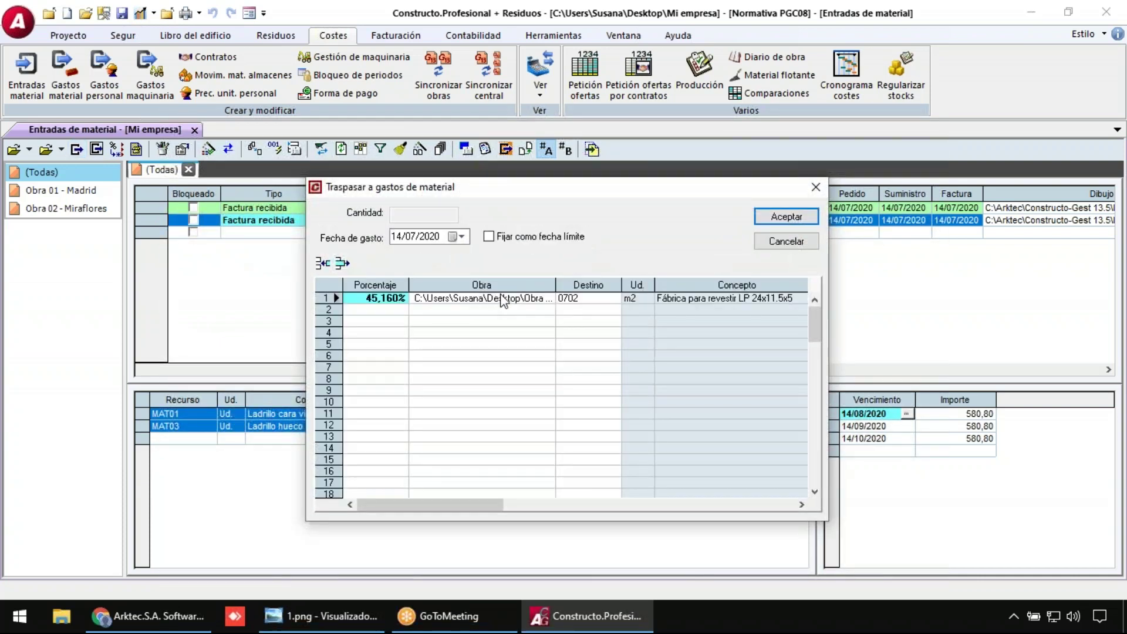
pyautogui.click(509, 301)
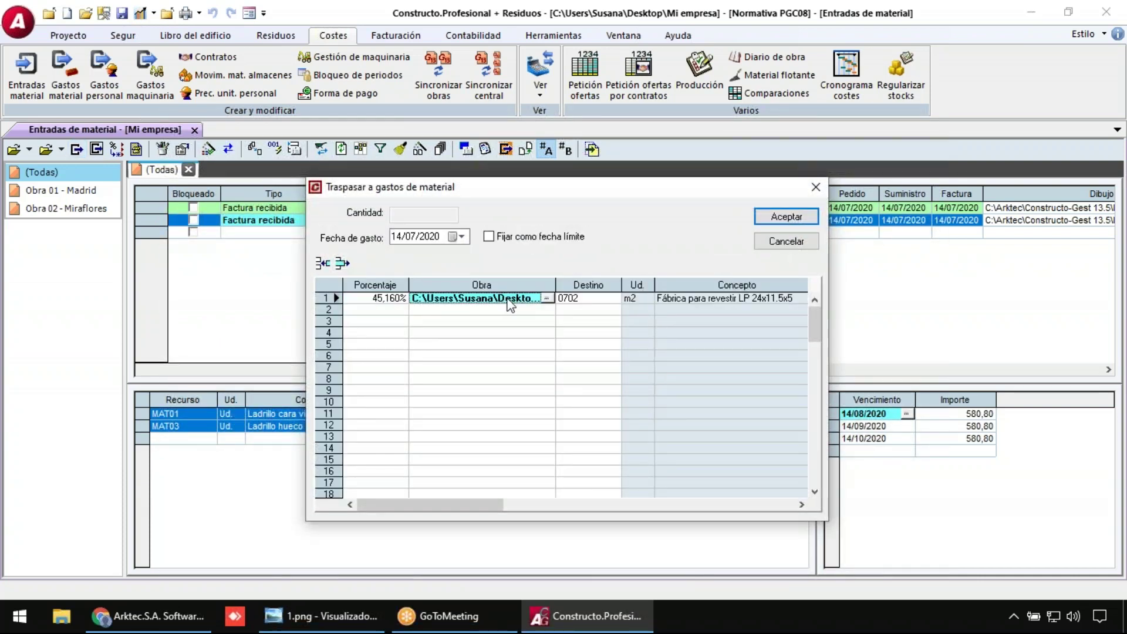
pyautogui.click(534, 298)
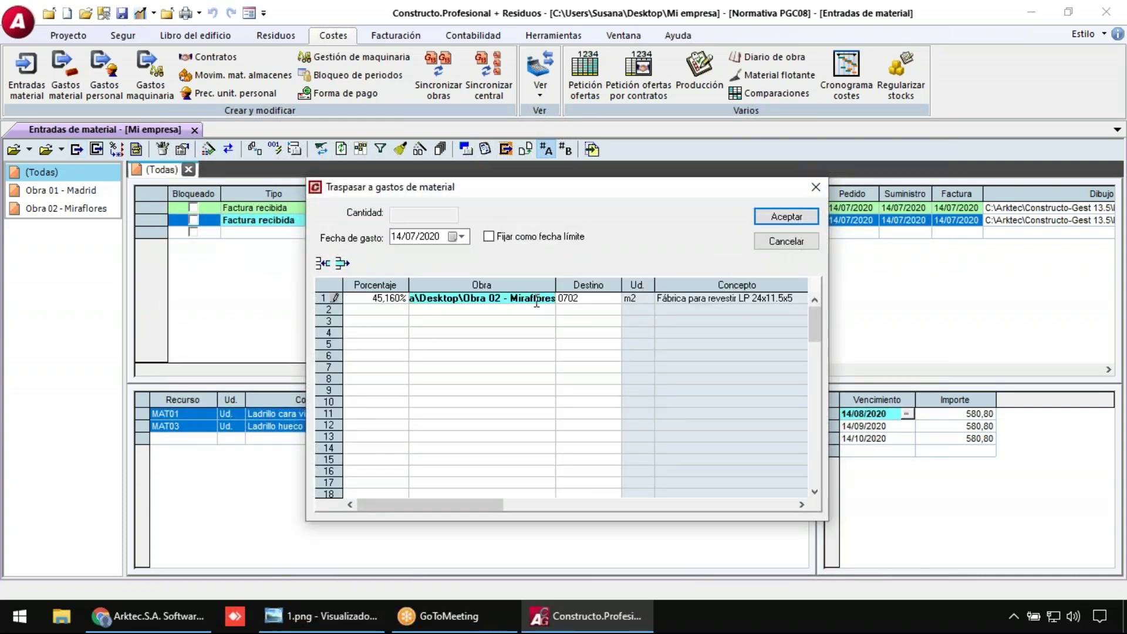
pyautogui.click(510, 310)
pyautogui.click(512, 300)
pyautogui.click(546, 299)
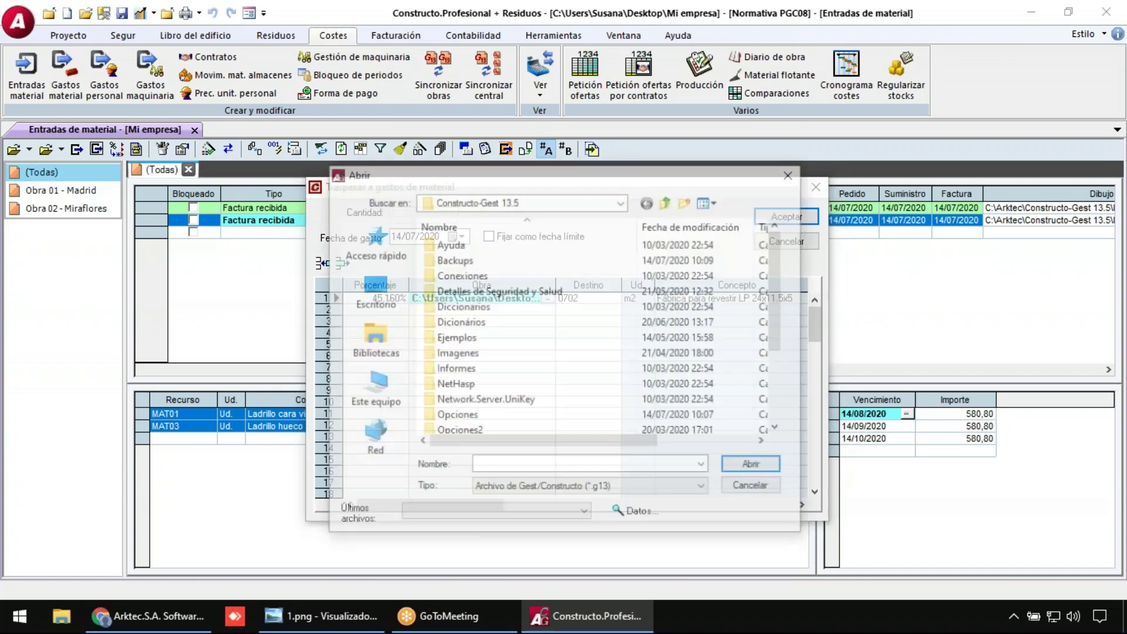
pyautogui.click(374, 288)
pyautogui.doubleClick(478, 353)
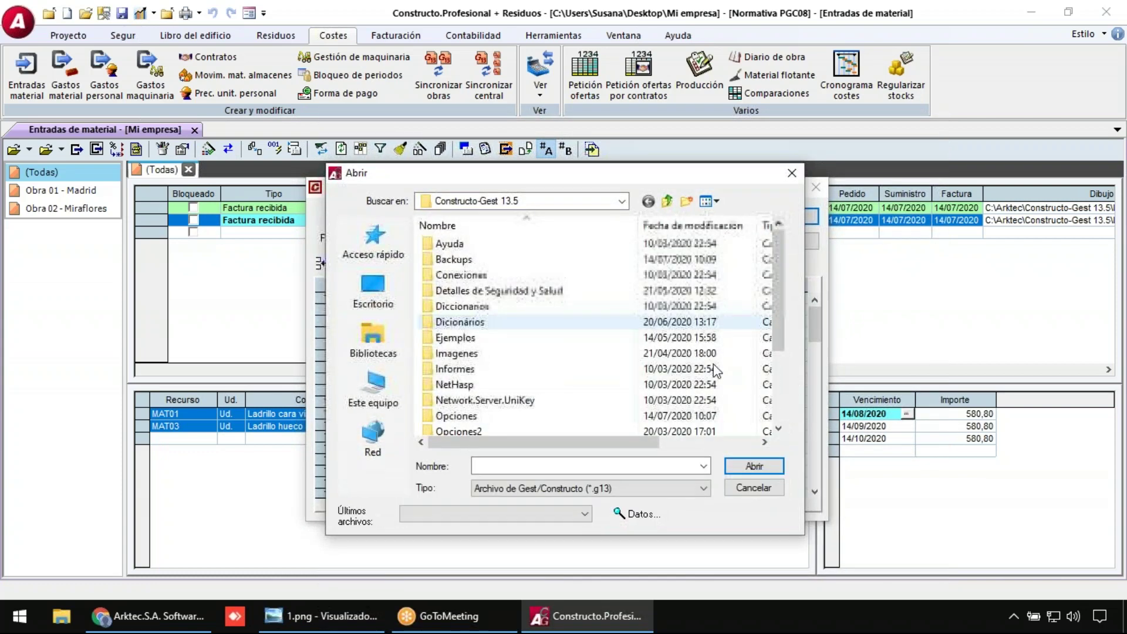
pyautogui.click(766, 484)
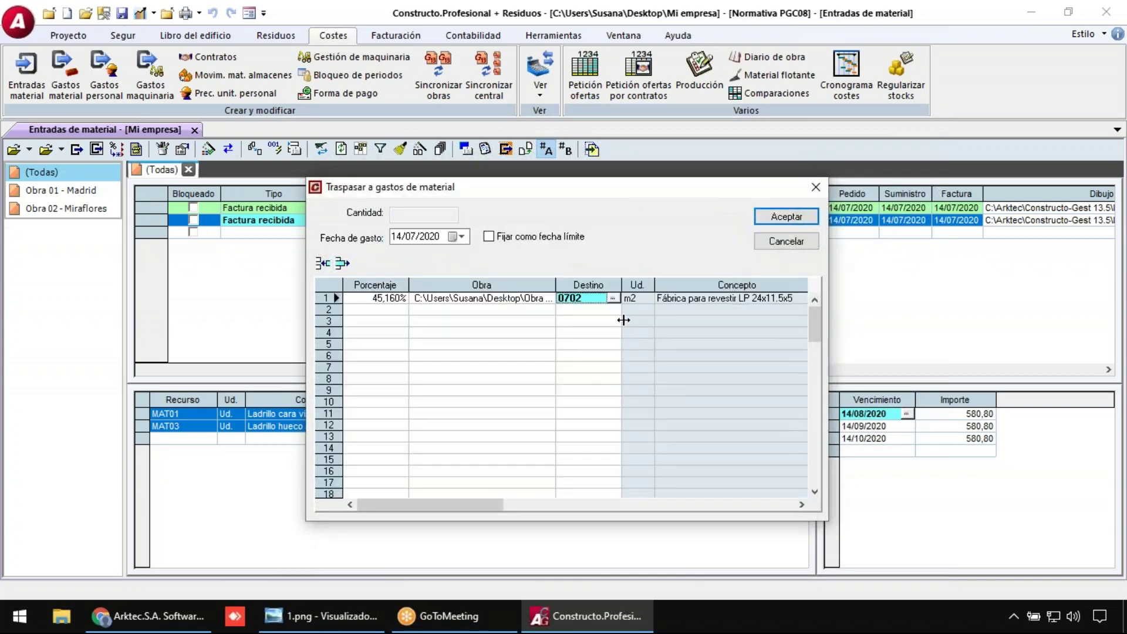
# - Set the transfer's destination item to 0701 and accept it for both lines of invoice 2020/002
pyautogui.click(597, 301)
pyautogui.press('BackSpace')
pyautogui.write('1')
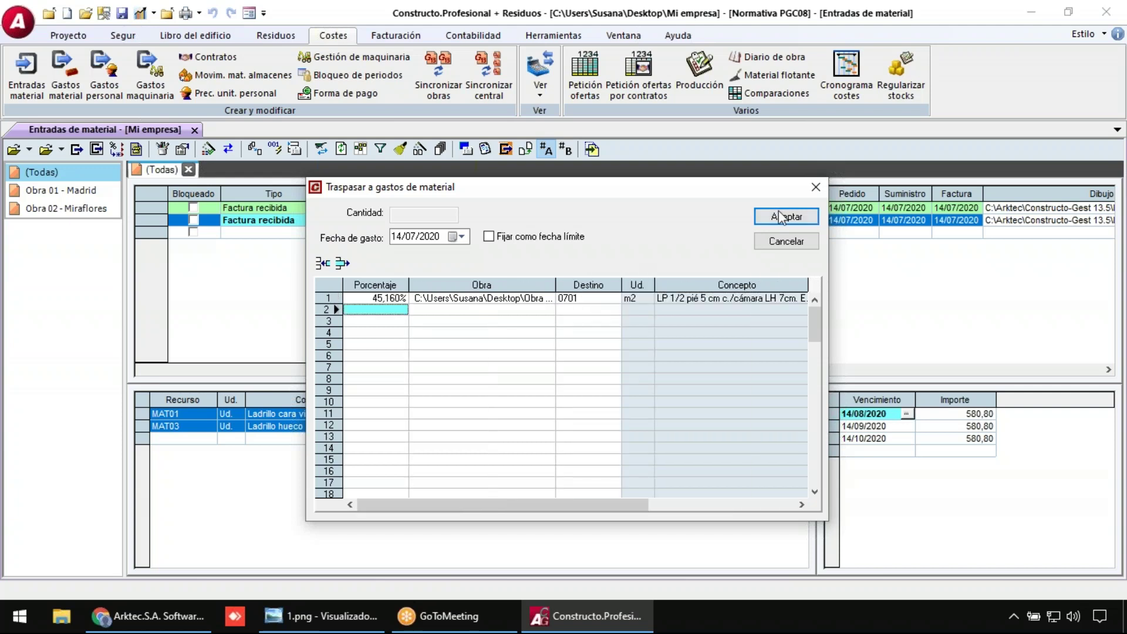
pyautogui.click(787, 216)
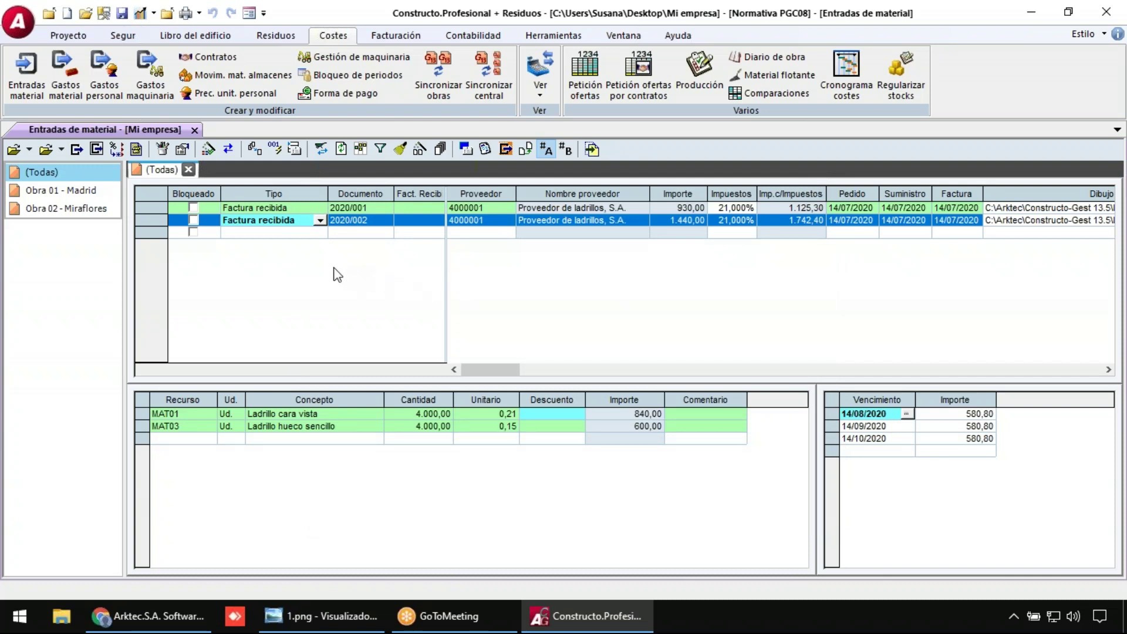
# - Close the material entries and review the materials, expense dates and destination works of the transferred lines in the material expenses
pyautogui.click(195, 129)
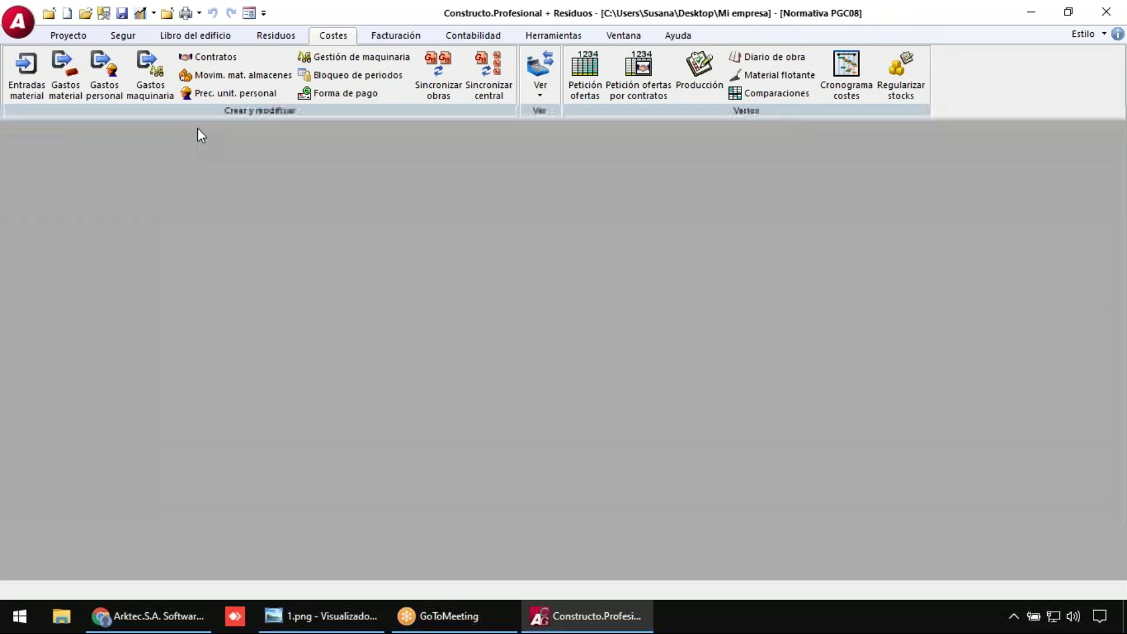
pyautogui.click(65, 86)
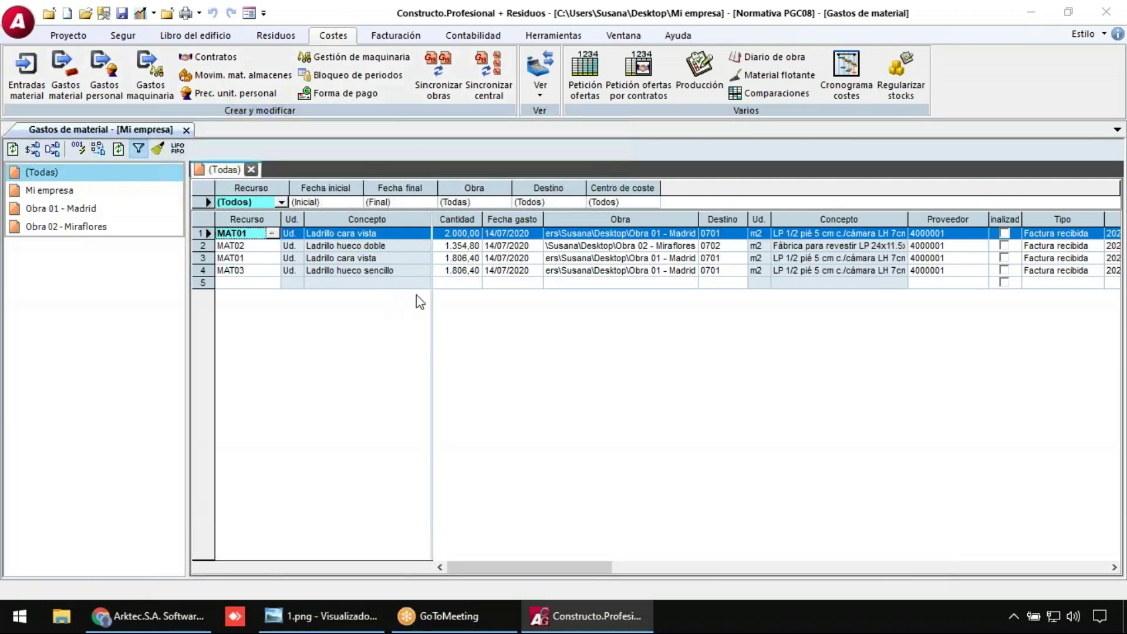
pyautogui.click(378, 245)
pyautogui.click(380, 257)
pyautogui.click(384, 271)
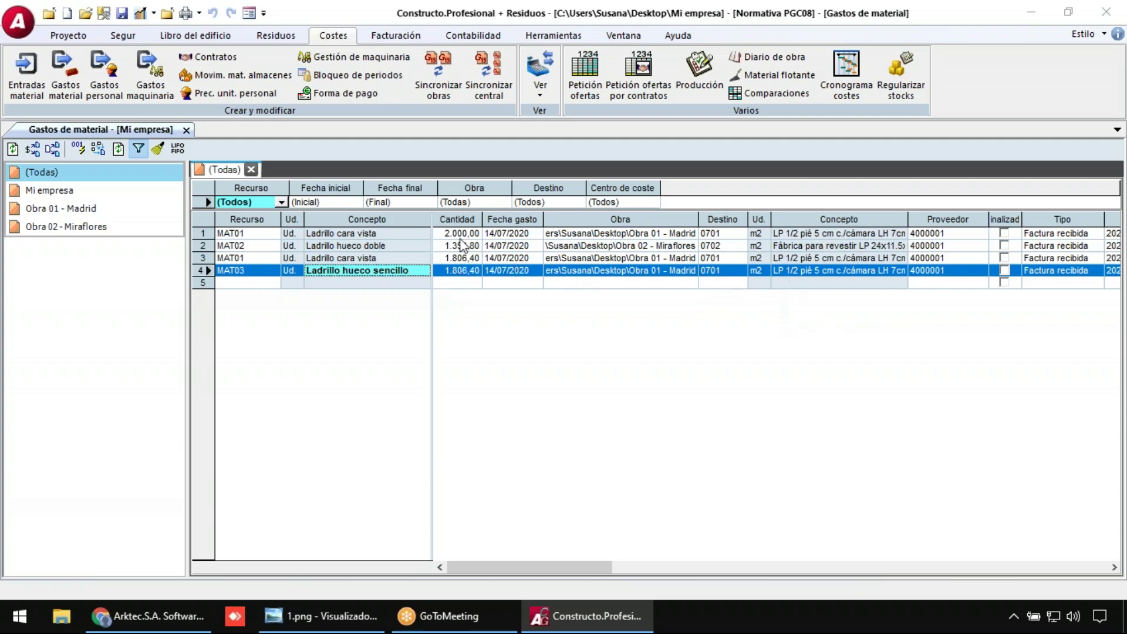
pyautogui.click(512, 238)
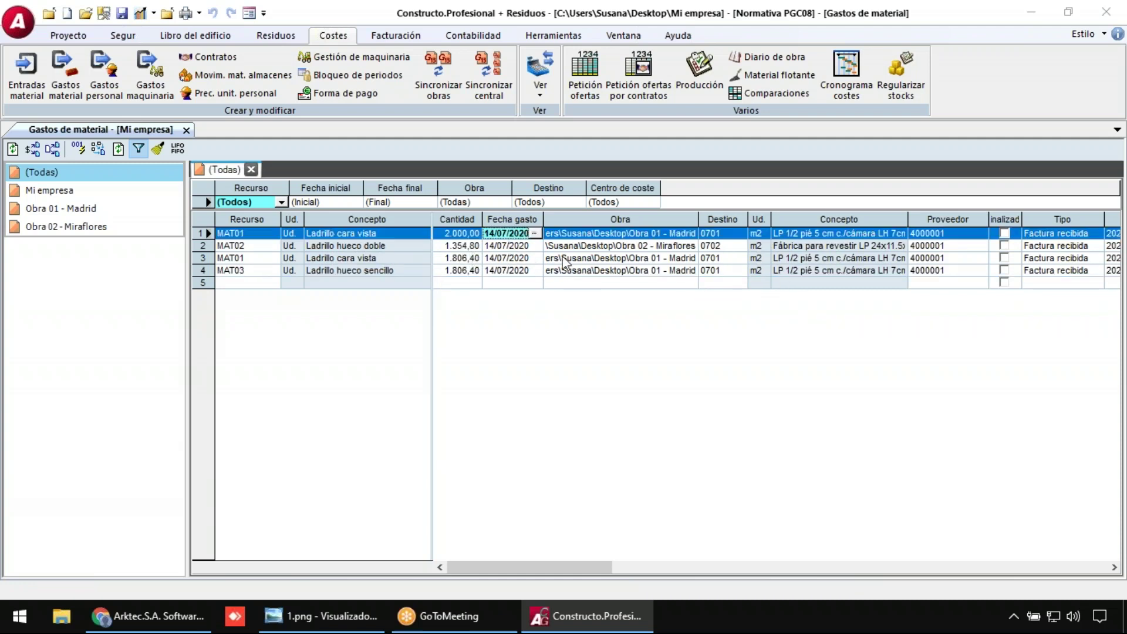
pyautogui.click(619, 247)
pyautogui.click(633, 272)
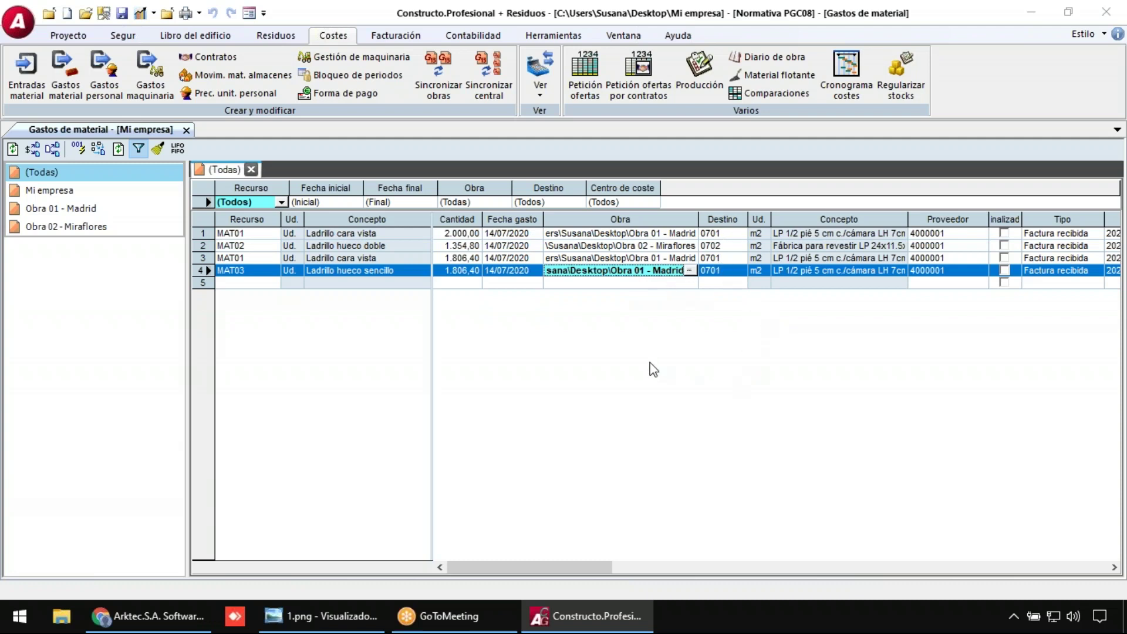
# - Reopen the material entries and check the quantities of the MAT01 and MAT02 lines of invoice 2020/001
pyautogui.click(27, 80)
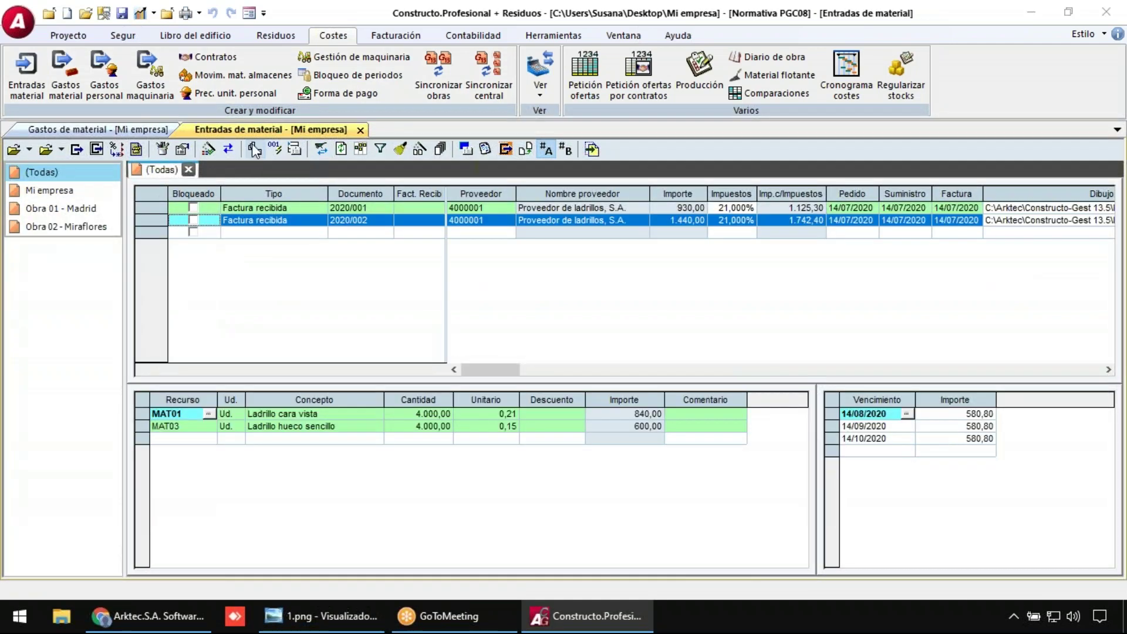
pyautogui.click(283, 209)
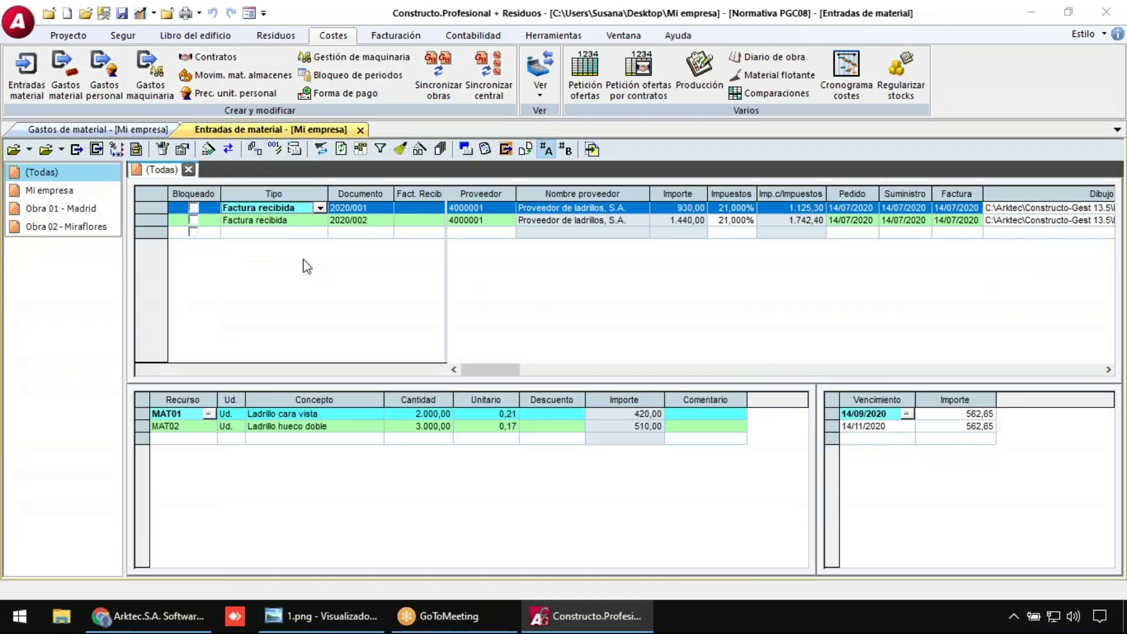
pyautogui.click(423, 414)
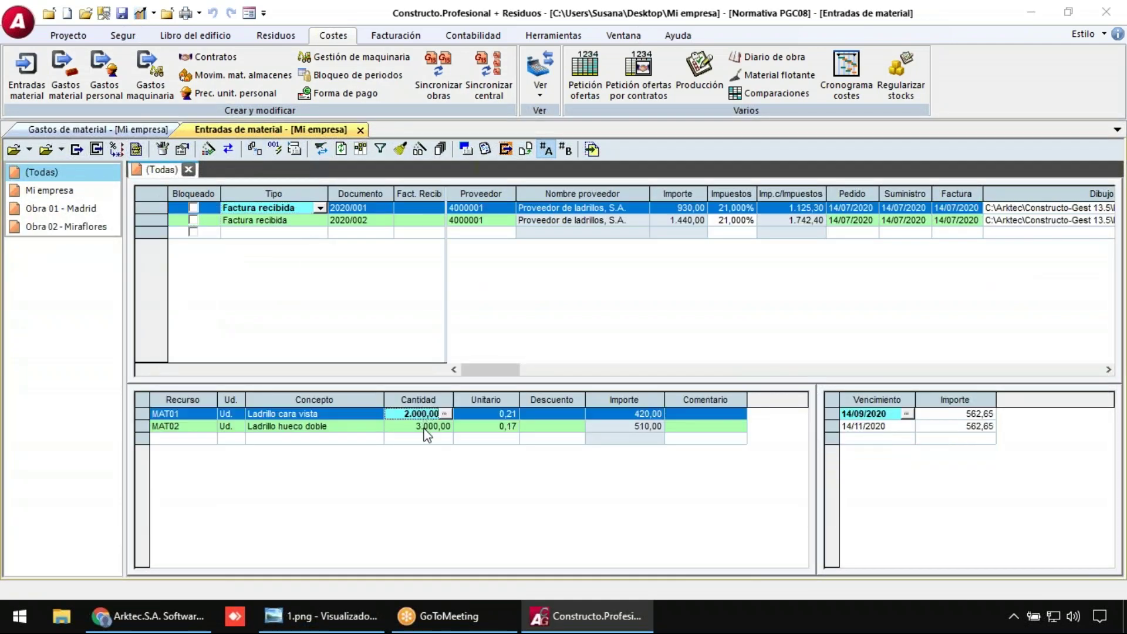
pyautogui.click(425, 428)
# - In the material expenses, set the quantity to 3000 for MAT02 and to 4000 for the second MAT01 line and for MAT03
pyautogui.click(146, 129)
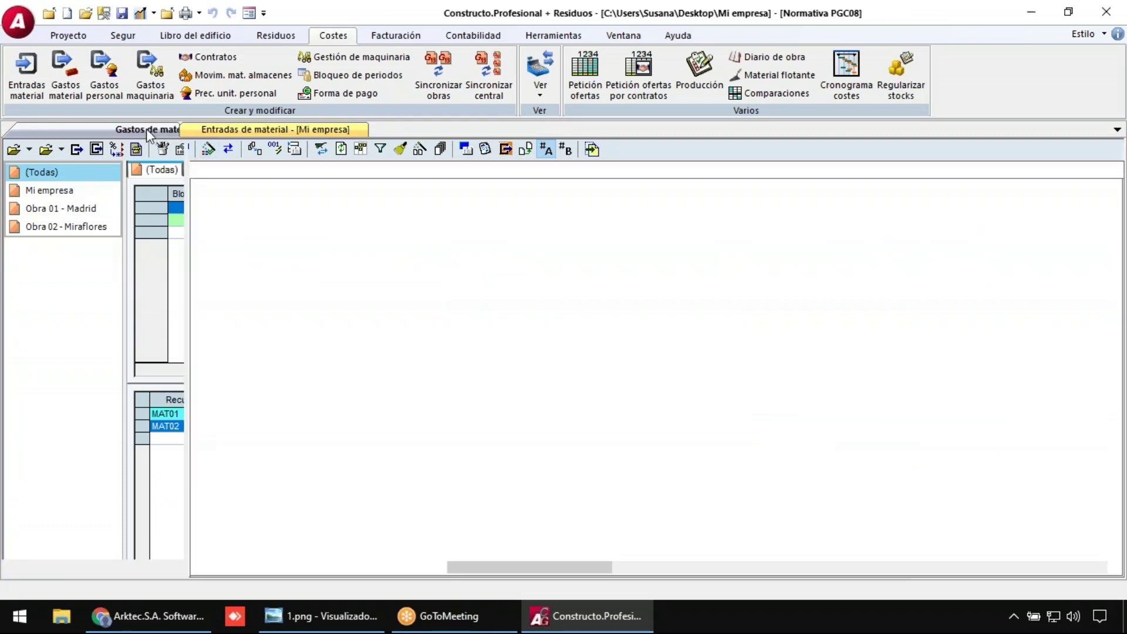
pyautogui.click(453, 249)
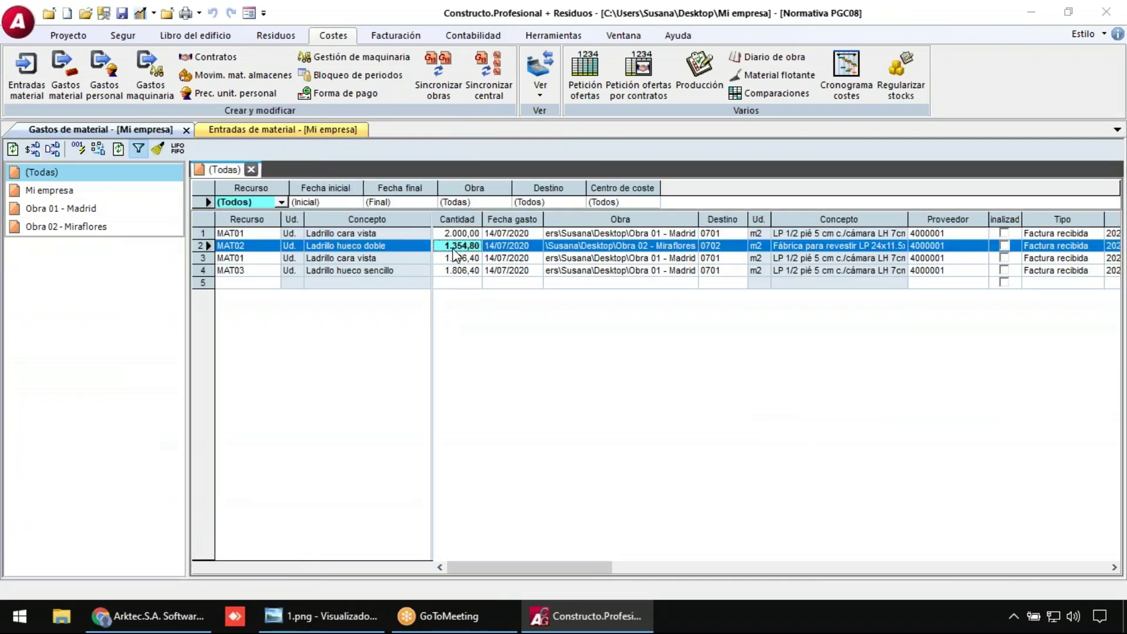
pyautogui.write('3000')
pyautogui.press('Tab')
pyautogui.press('Down')
pyautogui.press('Left')
pyautogui.write('400')
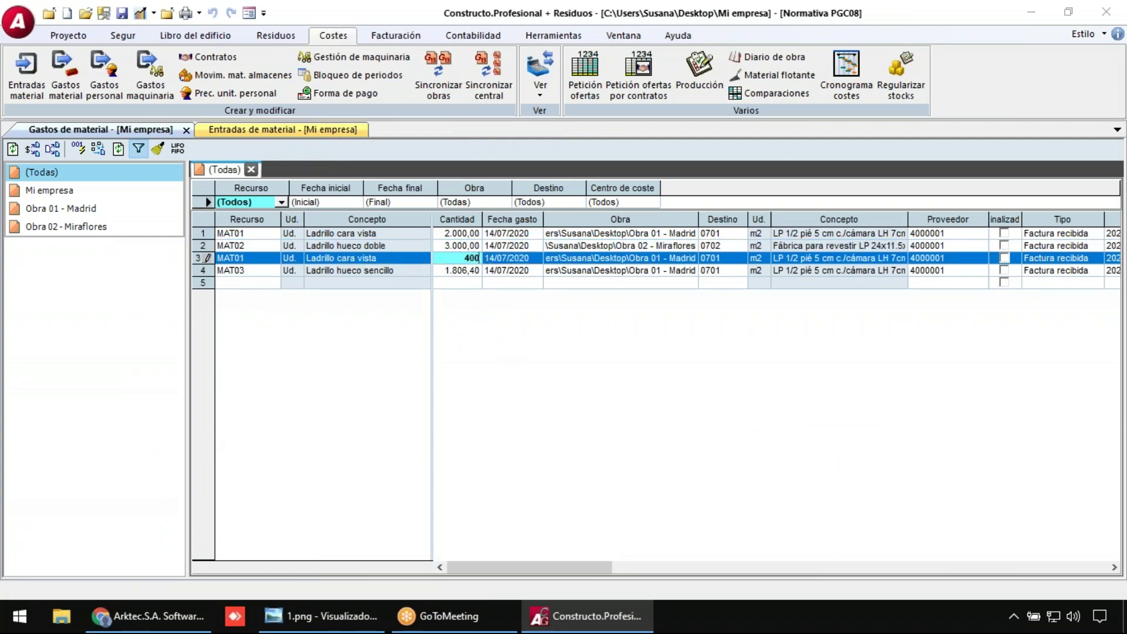
pyautogui.write('0')
pyautogui.press('Down')
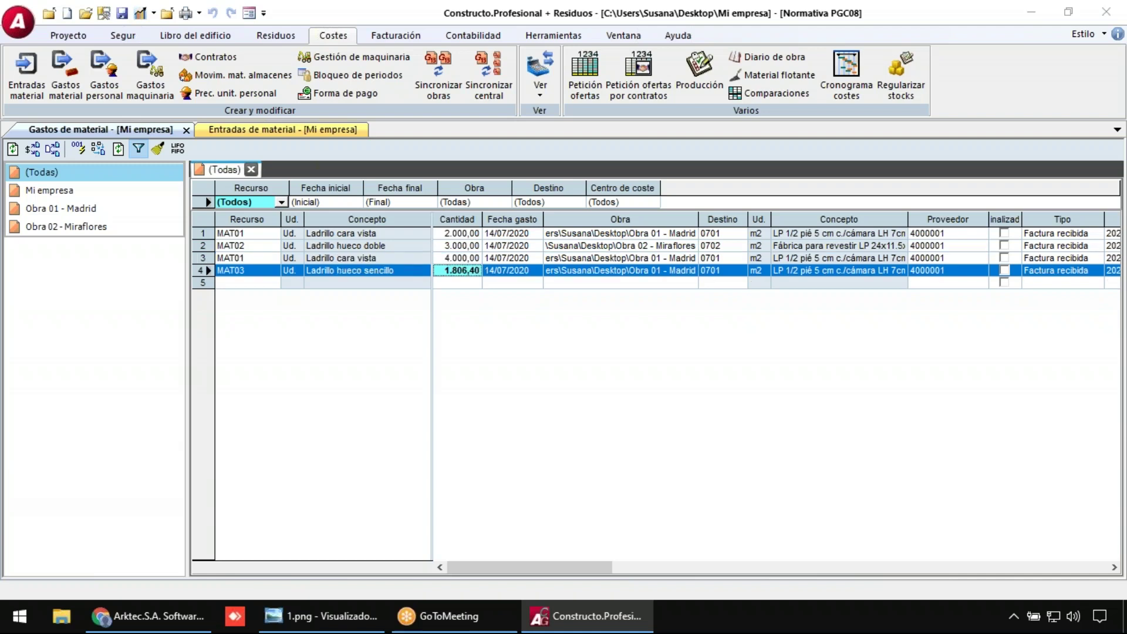
pyautogui.write('4000')
pyautogui.press('Down')
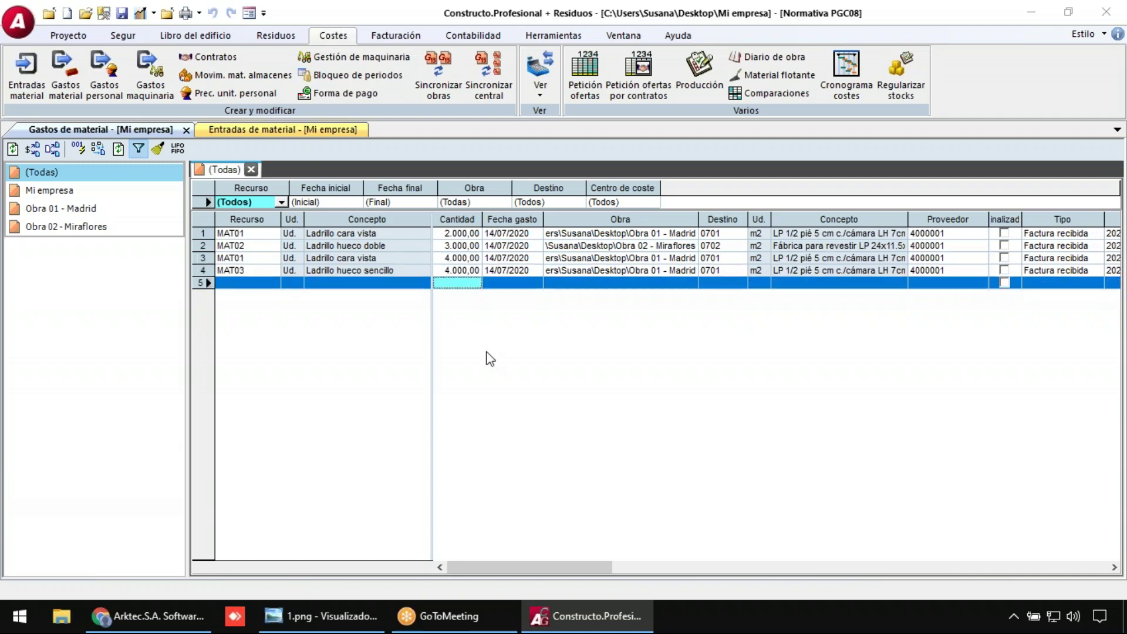
# - Check both invoices' transfer status in the material entries, and close the entries and material expenses windows
pyautogui.click(252, 128)
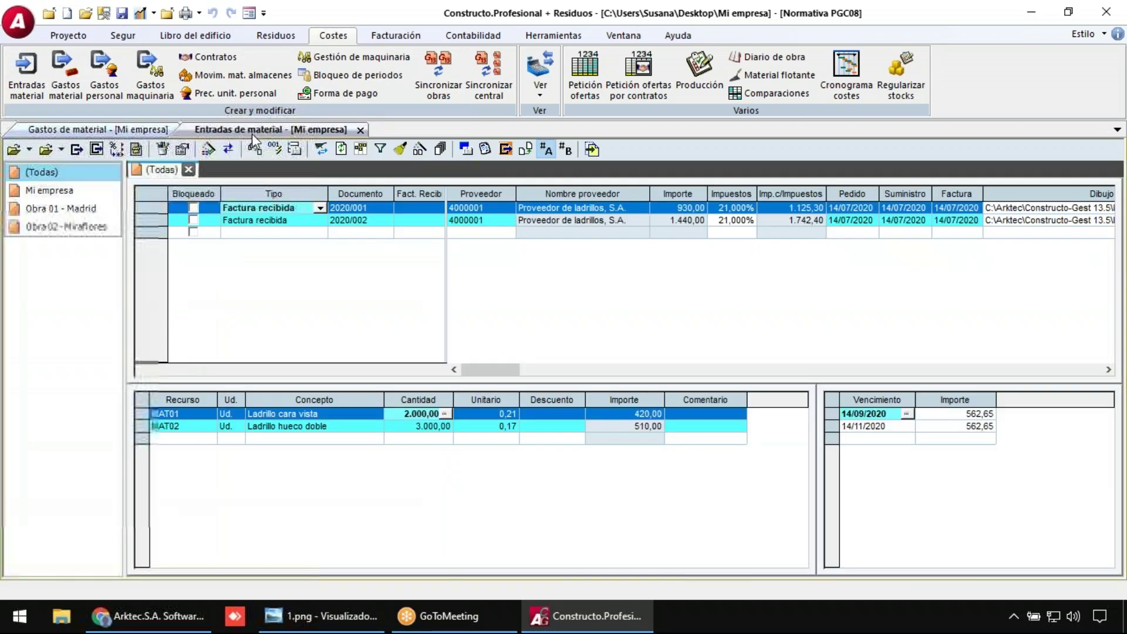
pyautogui.click(264, 220)
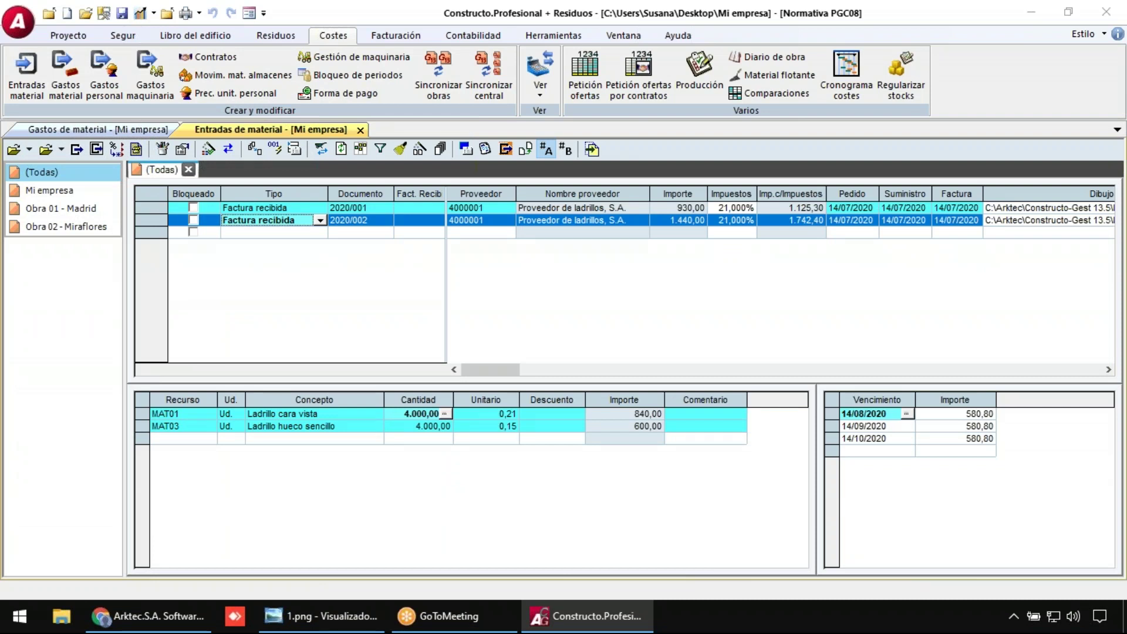
pyautogui.click(361, 130)
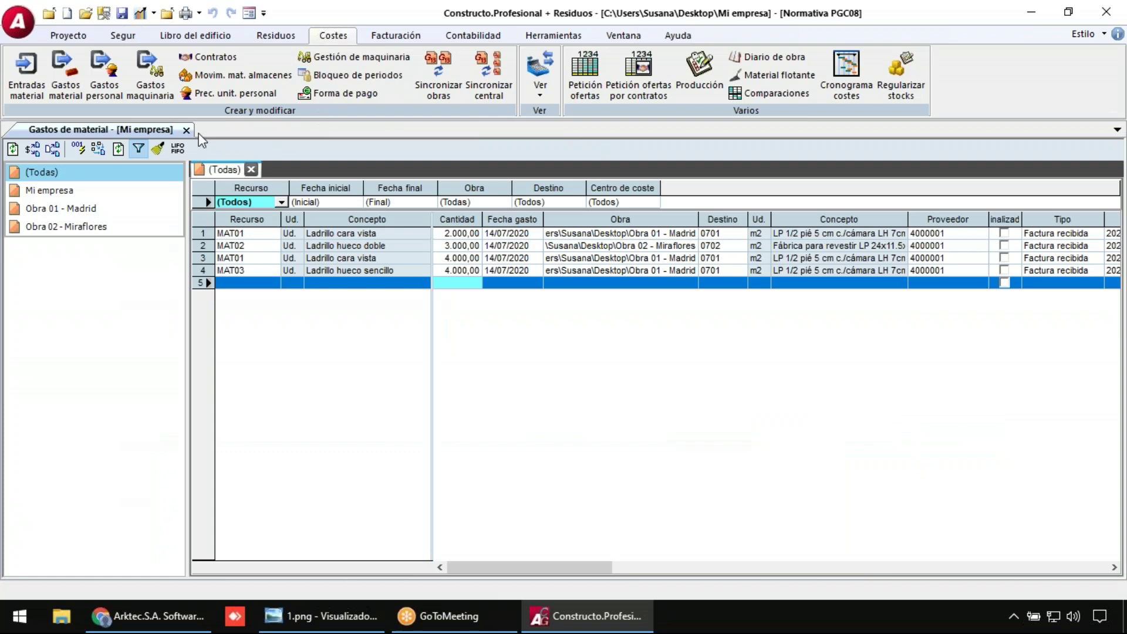
pyautogui.click(187, 130)
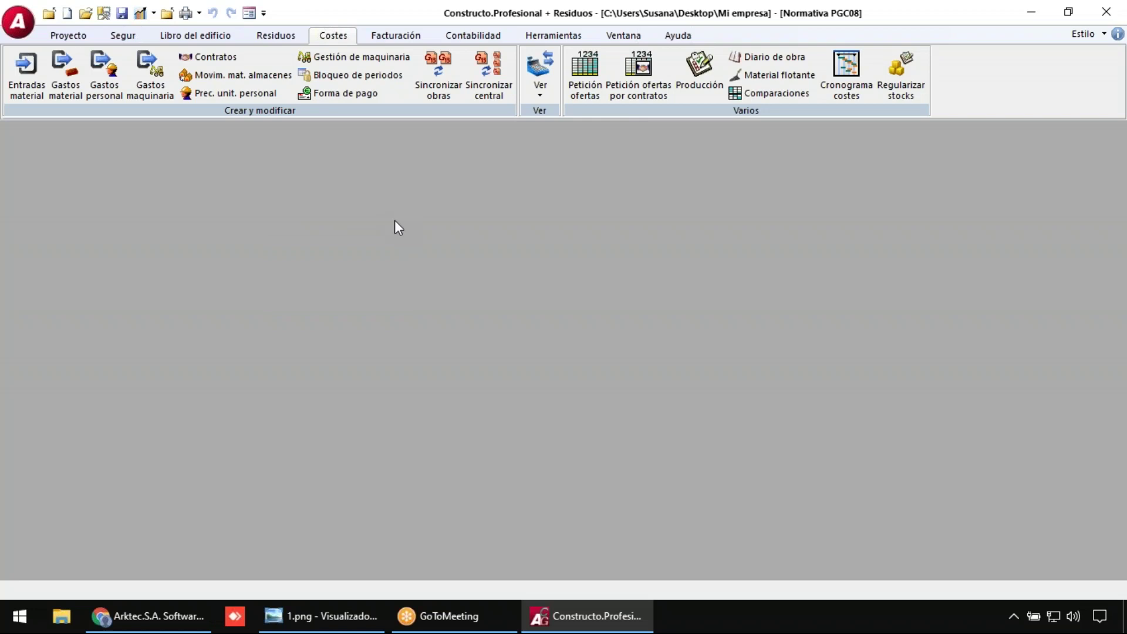
# - Open the invoice management of Mi empresa and widen the Bloqueada column to show its full heading
pyautogui.click(400, 35)
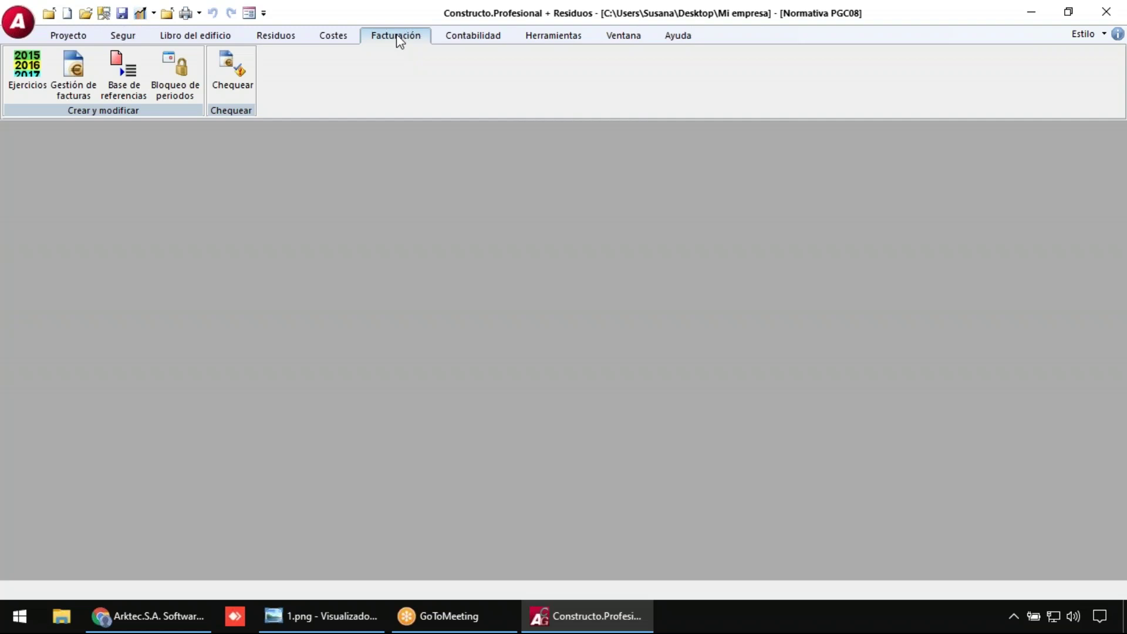
pyautogui.click(75, 82)
pyautogui.click(88, 126)
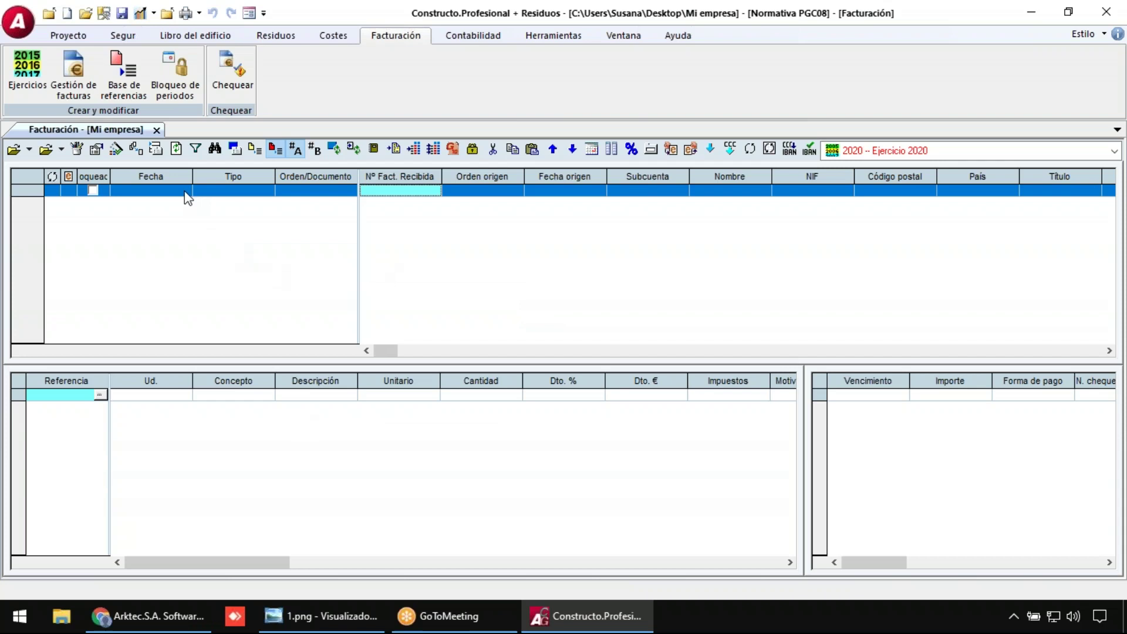
pyautogui.moveTo(111, 173); pyautogui.dragTo(131, 174)
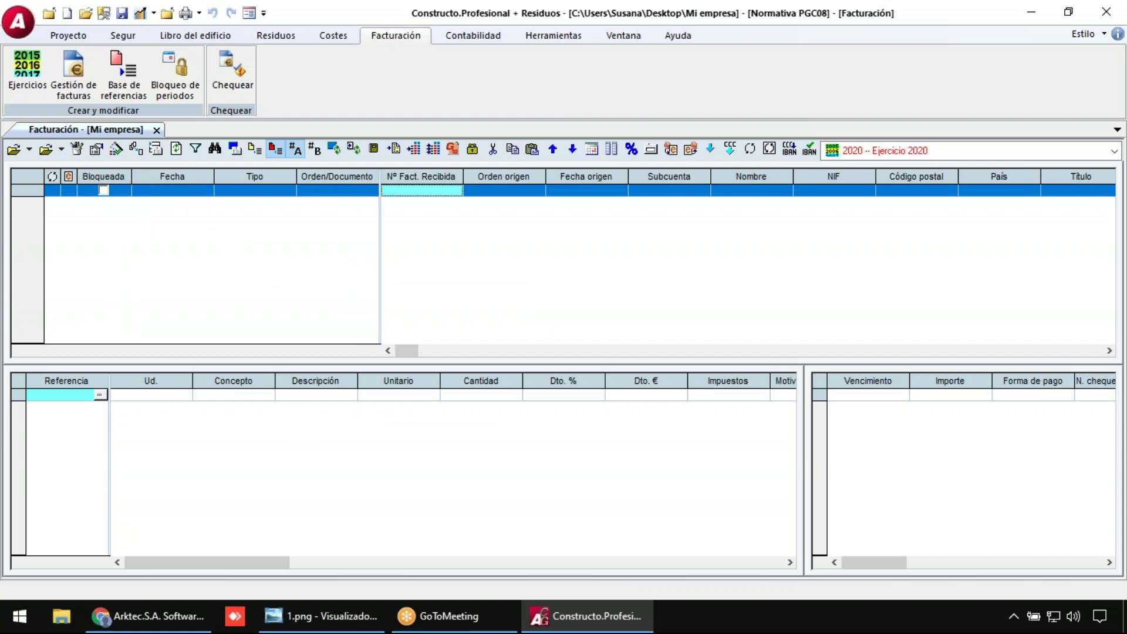
# - Create an invoice dated 31/07/2020 of type Factura emitida with document number 2020/001
pyautogui.click(186, 192)
pyautogui.click(205, 191)
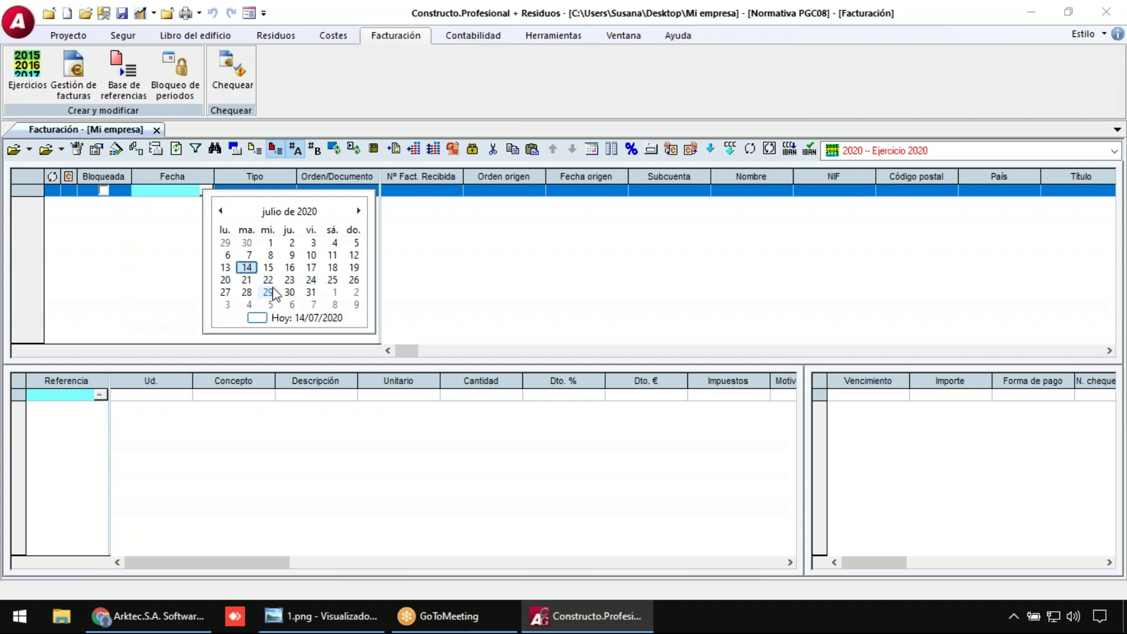
pyautogui.click(311, 293)
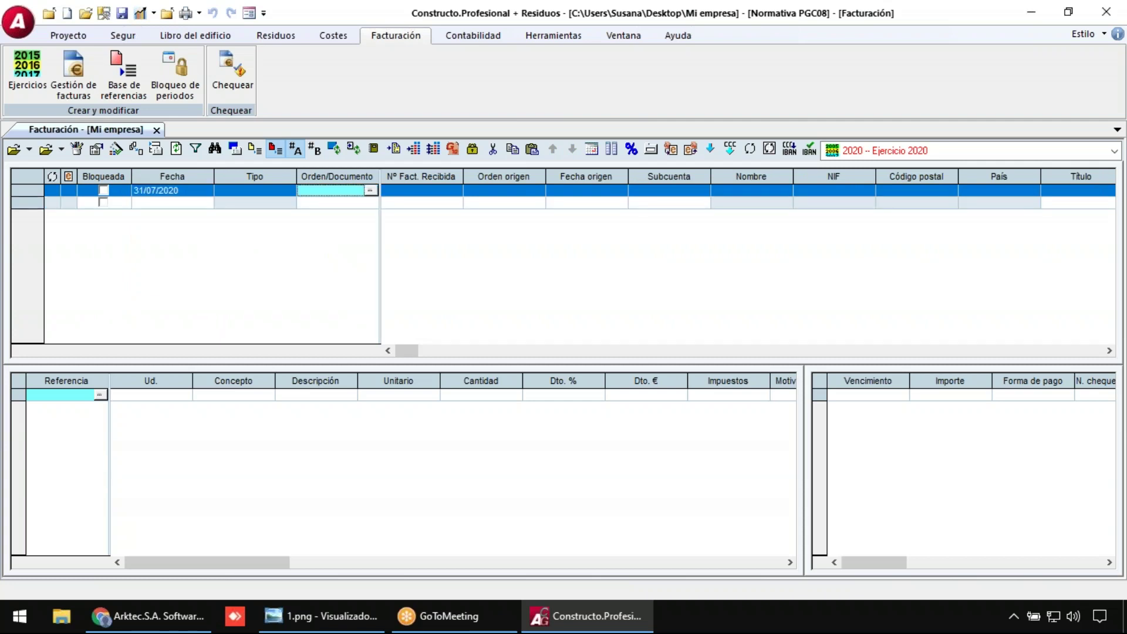
pyautogui.click(270, 196)
pyautogui.click(289, 191)
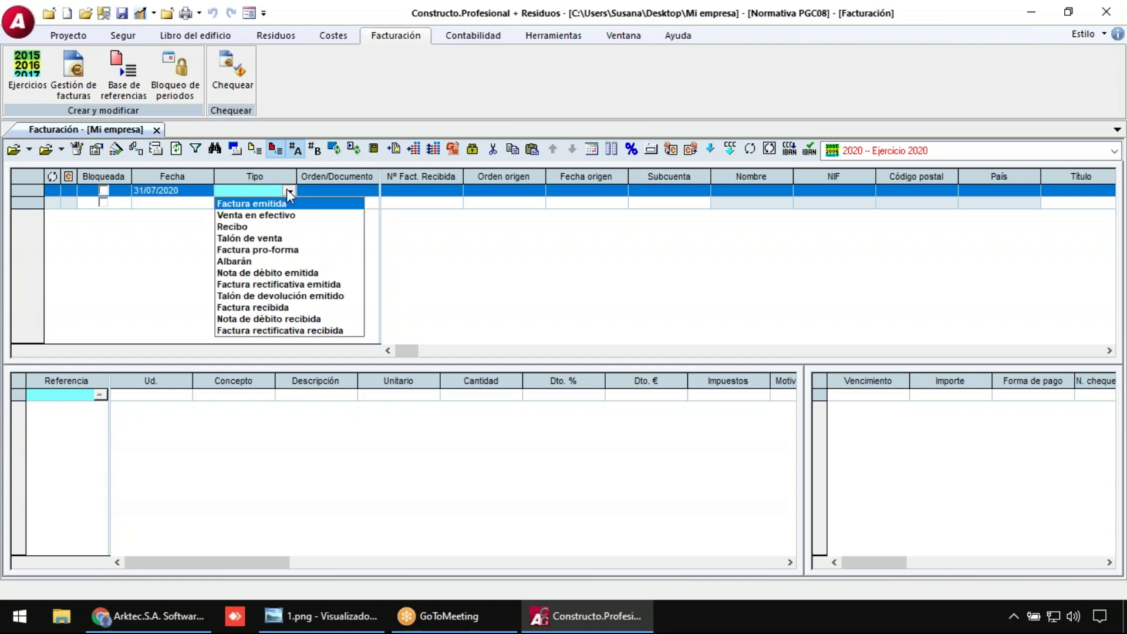
pyautogui.click(273, 202)
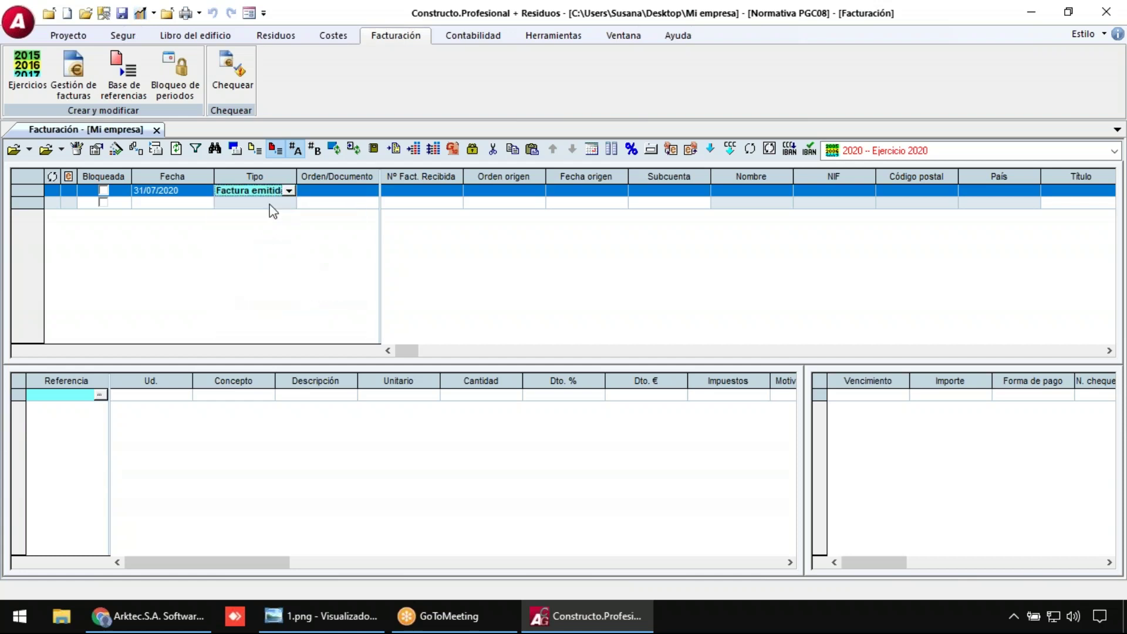
pyautogui.click(326, 191)
pyautogui.write('2')
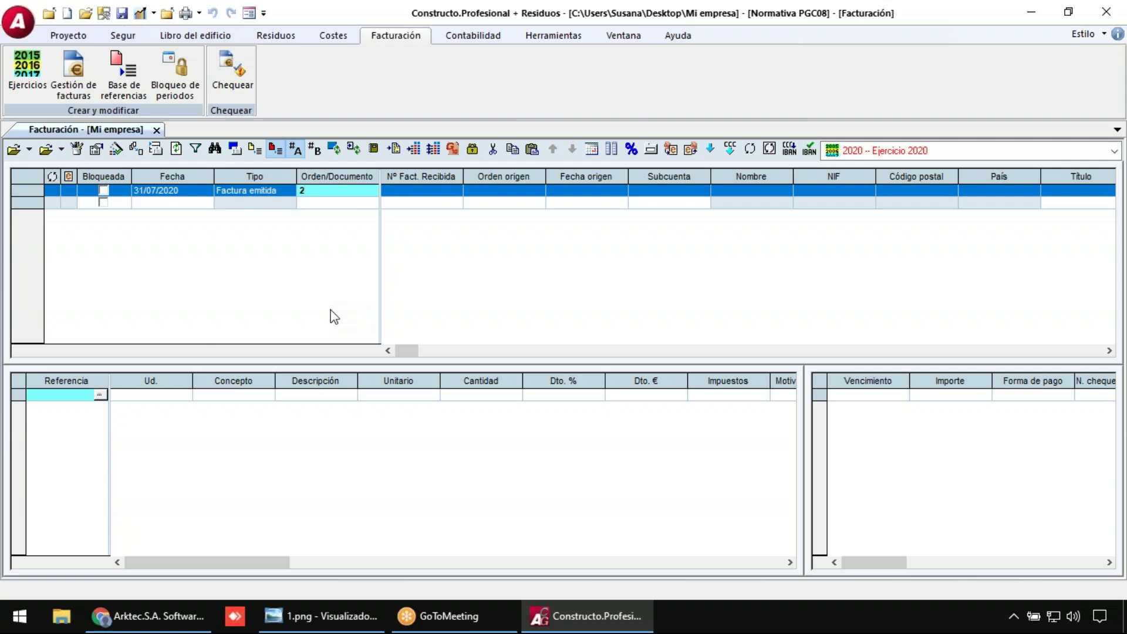
pyautogui.write('020/001')
pyautogui.press('Tab')
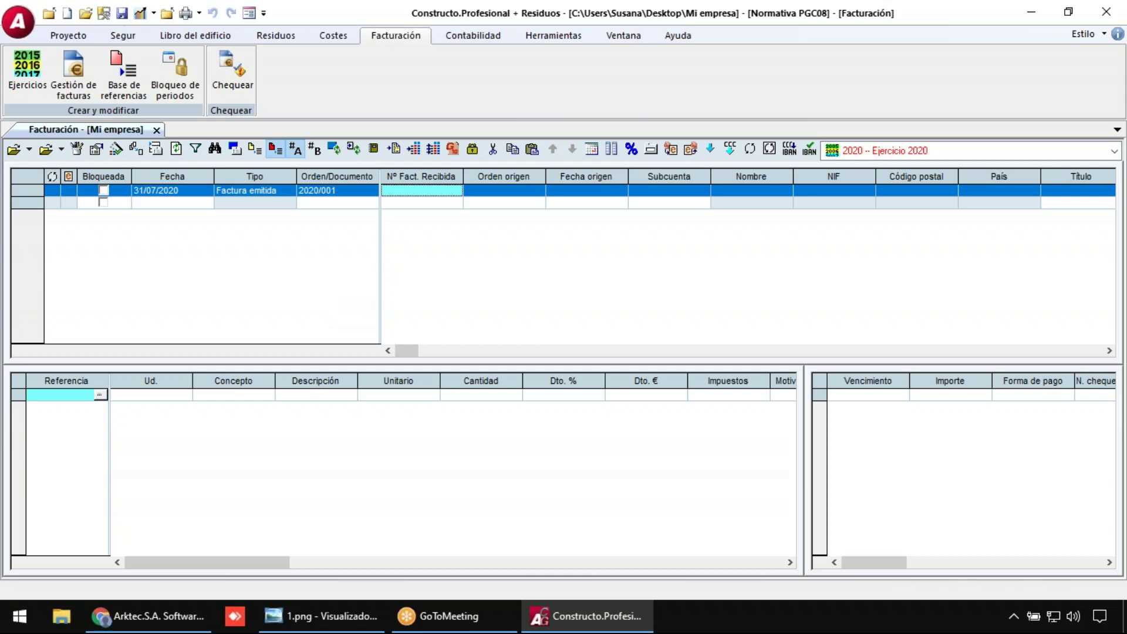
# - Enter the client's subaccount code for the issued invoice and agree to define it as a new subaccount
pyautogui.press('Tab')
pyautogui.press('Tab')
pyautogui.press('Tab')
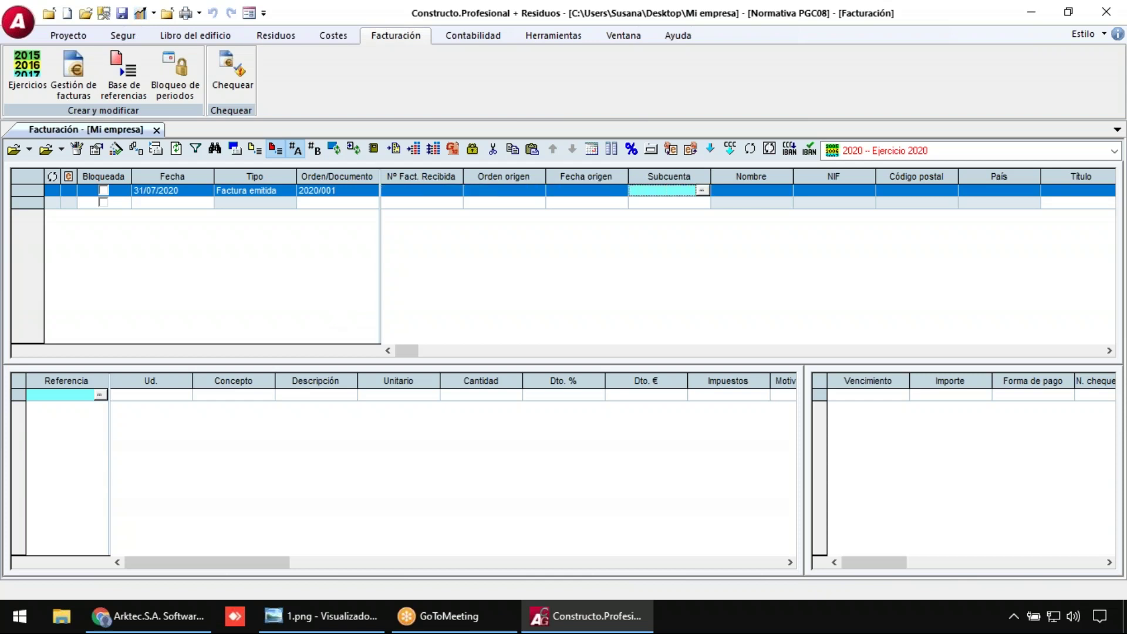
pyautogui.write('430')
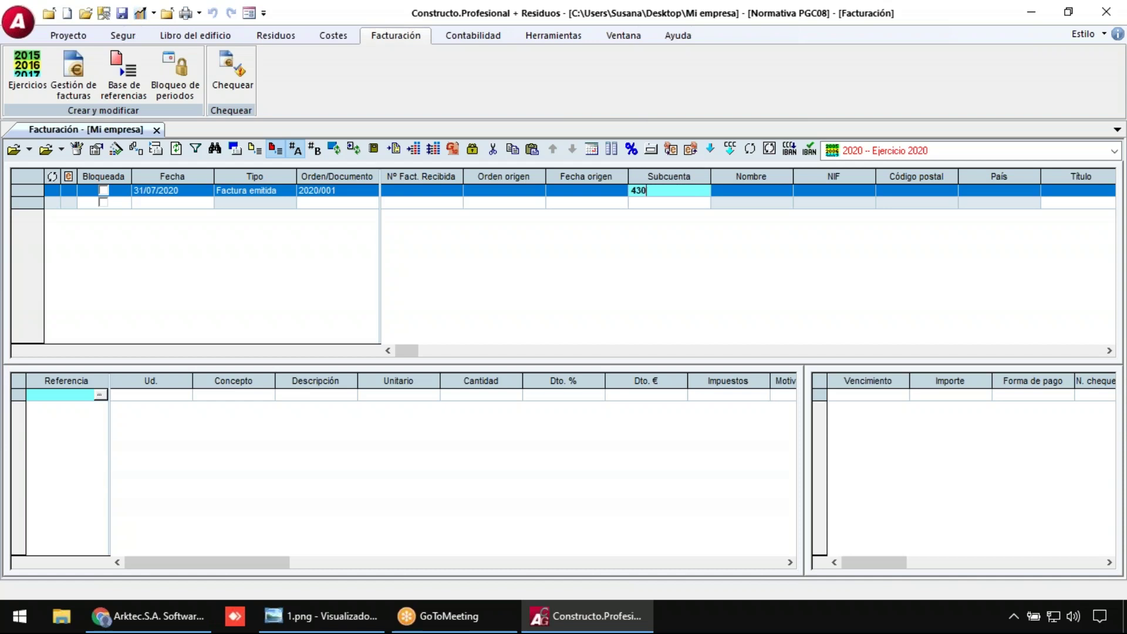
pyautogui.write('0001')
pyautogui.press('Return')
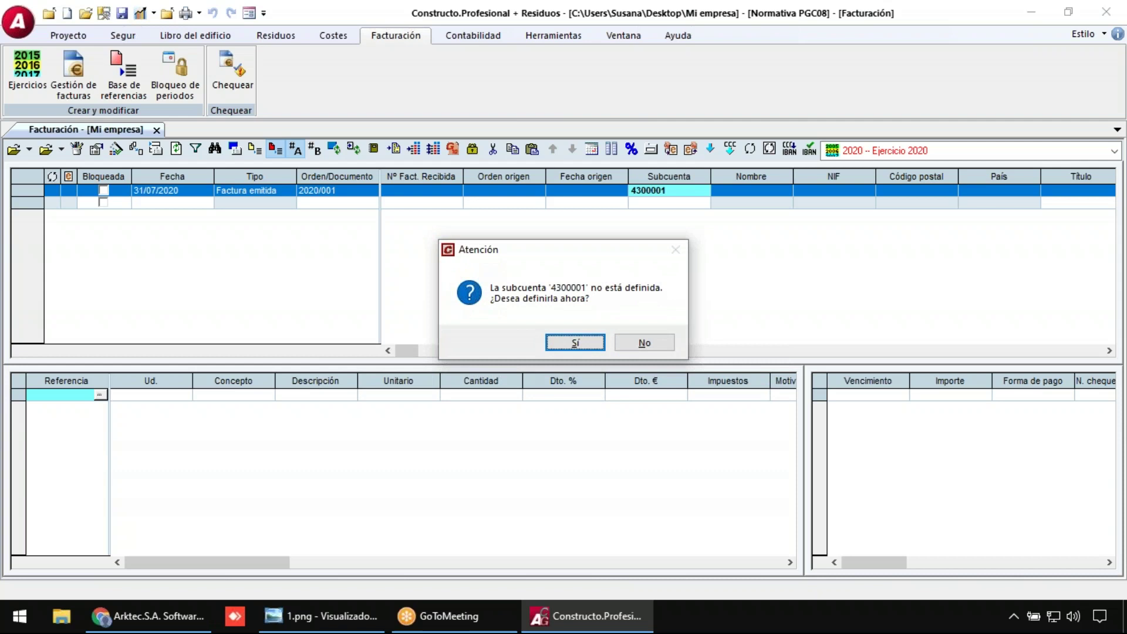
pyautogui.press('Return')
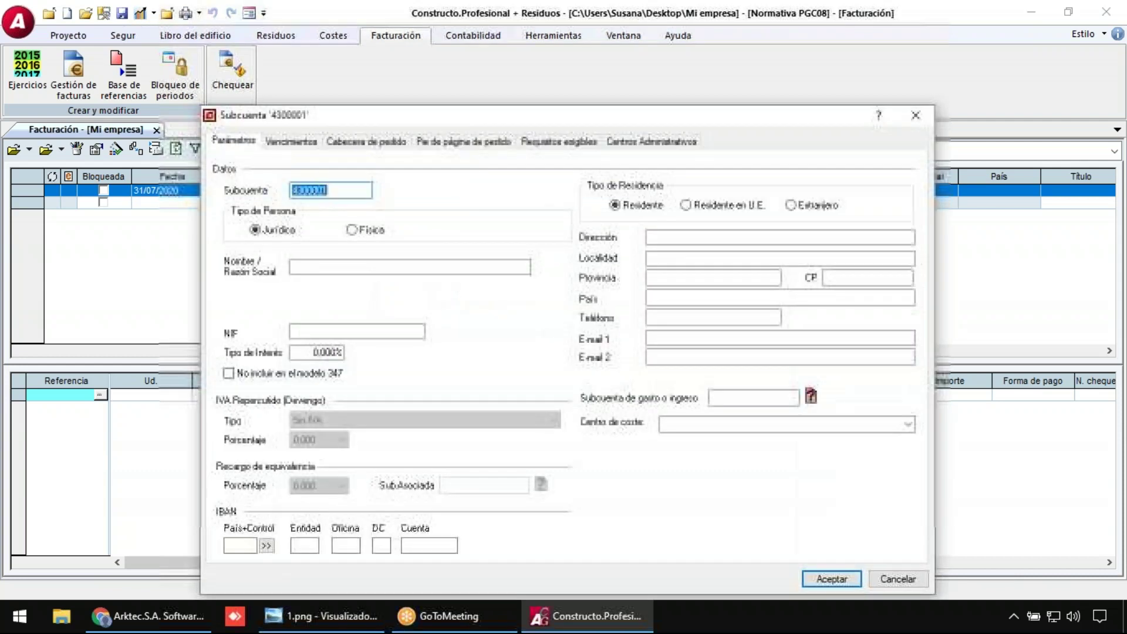
# - Enter the client's full name and tax identification number (NIF) in the new subaccount
pyautogui.click(333, 265)
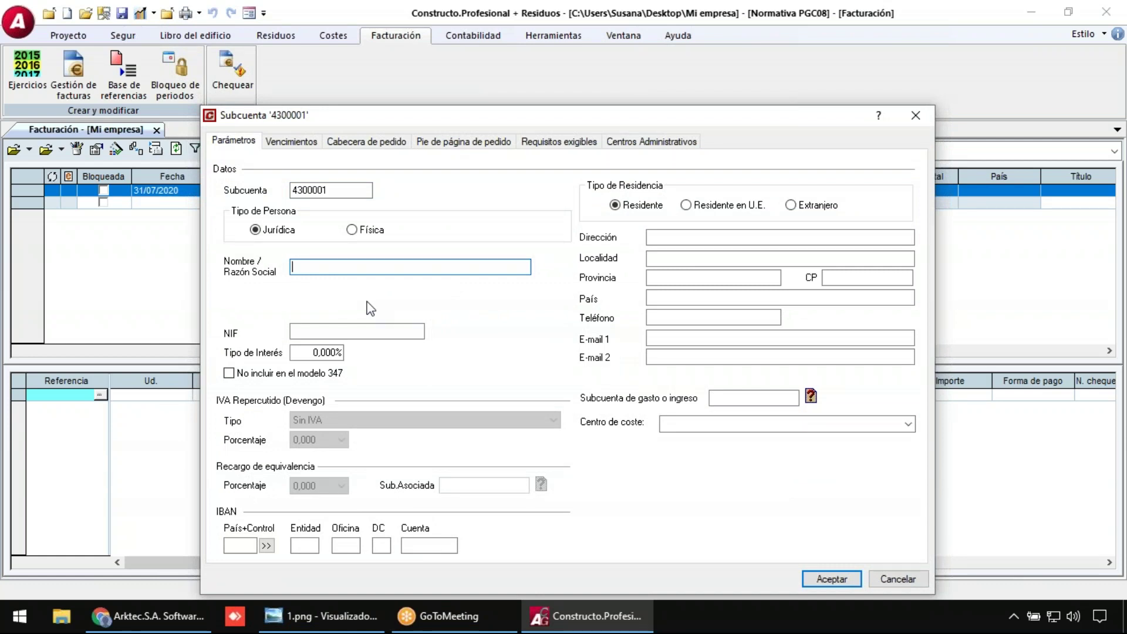
pyautogui.write('Carlos Gómez')
pyautogui.click(350, 331)
pyautogui.write('88877766Z')
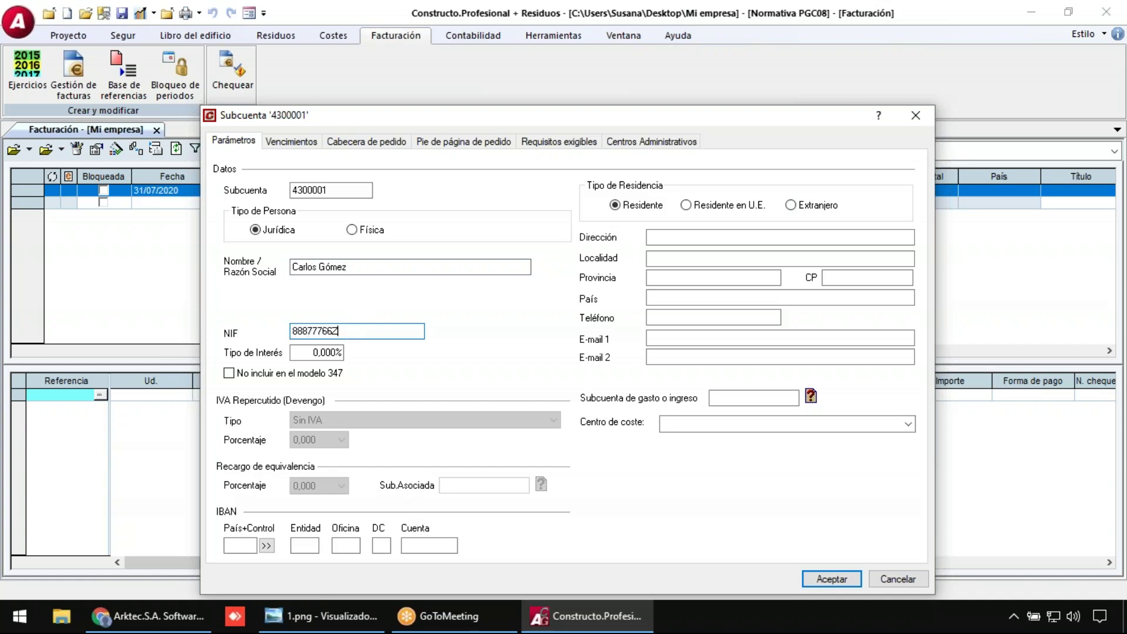
# - Fill in the client's postal address in the new subaccount, including town, province, postcode and country
pyautogui.click(668, 238)
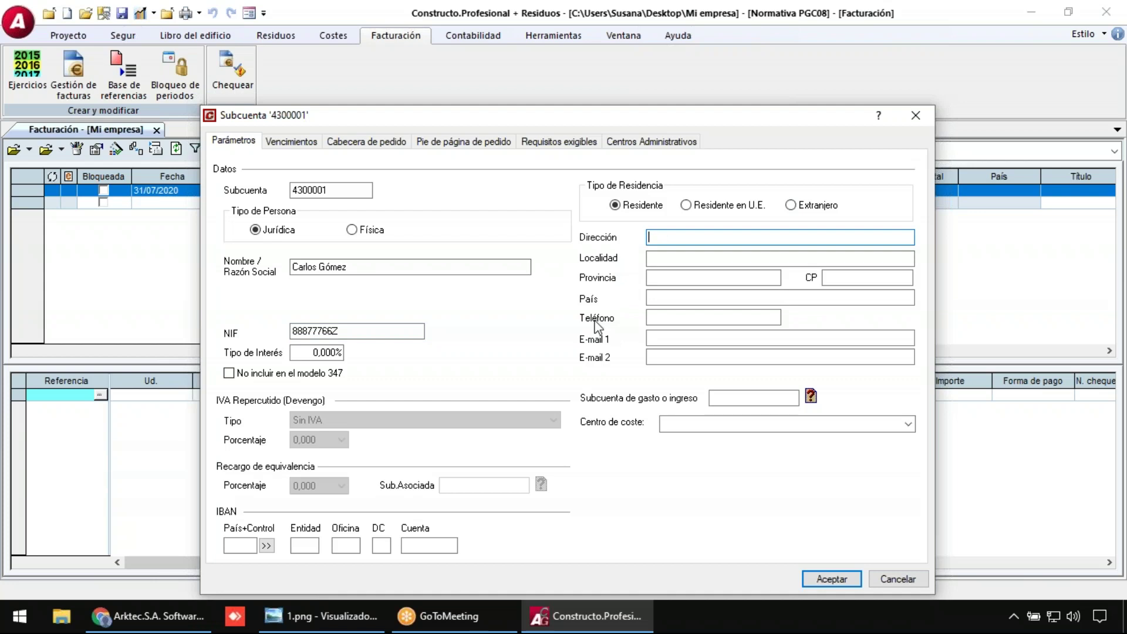
pyautogui.write('Mayor 1')
pyautogui.press('Tab')
pyautogui.write('Madr')
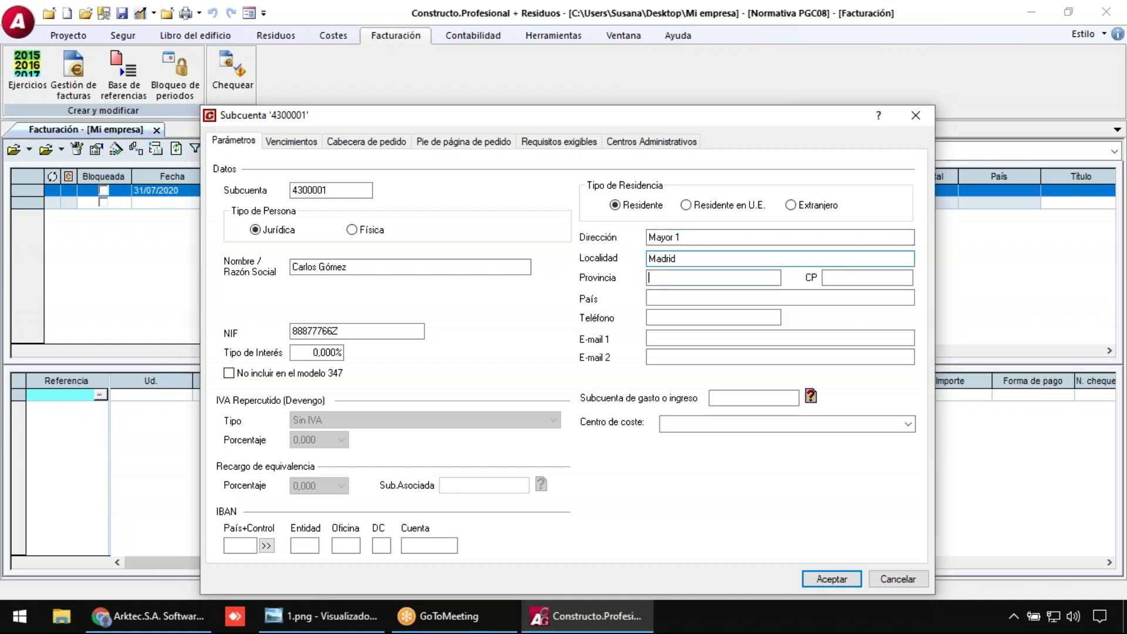
pyautogui.write('Madrid')
pyautogui.press('Tab')
pyautogui.write('28001')
pyautogui.press('Tab')
pyautogui.write('España')
pyautogui.press('Tab')
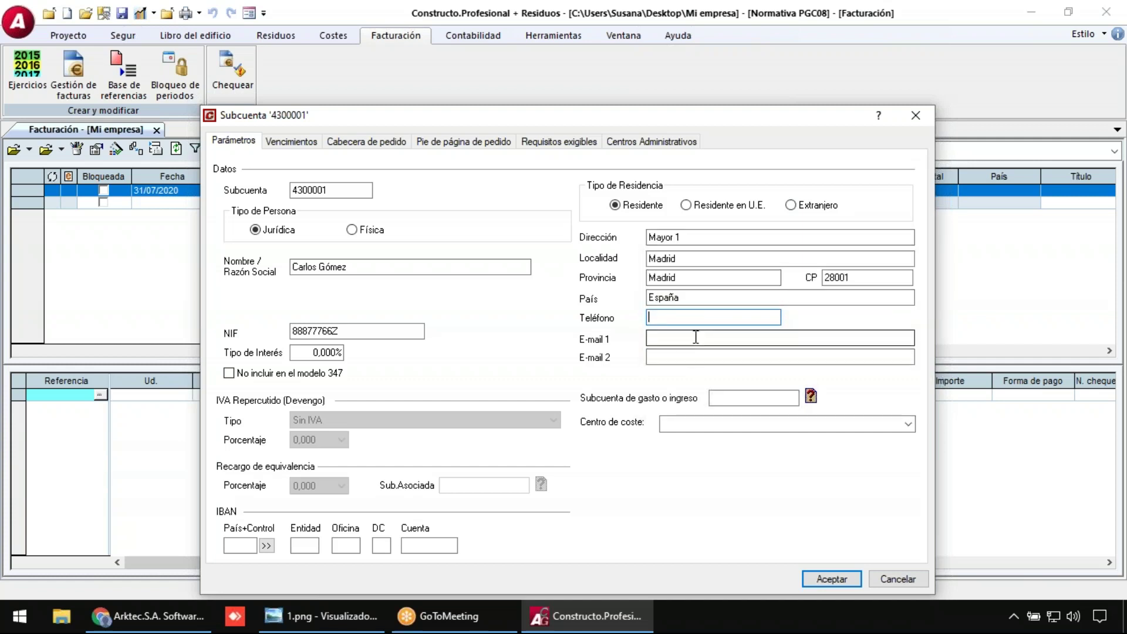
# - Check the bank account and due-date settings of the new client subaccount and accept its data
pyautogui.click(240, 546)
pyautogui.click(346, 546)
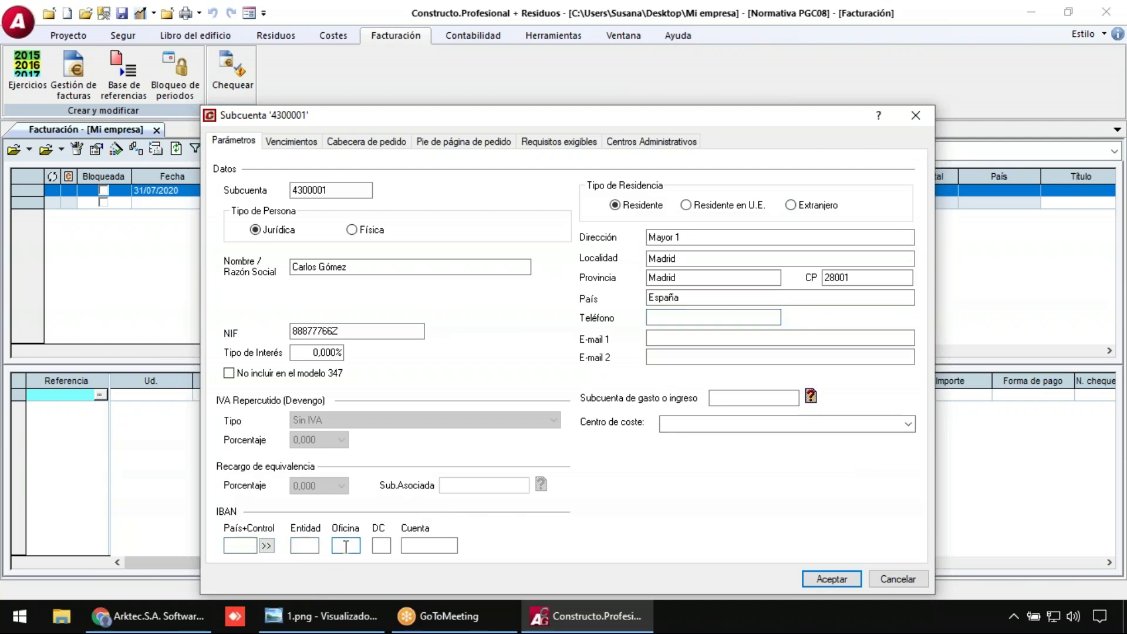
pyautogui.click(306, 143)
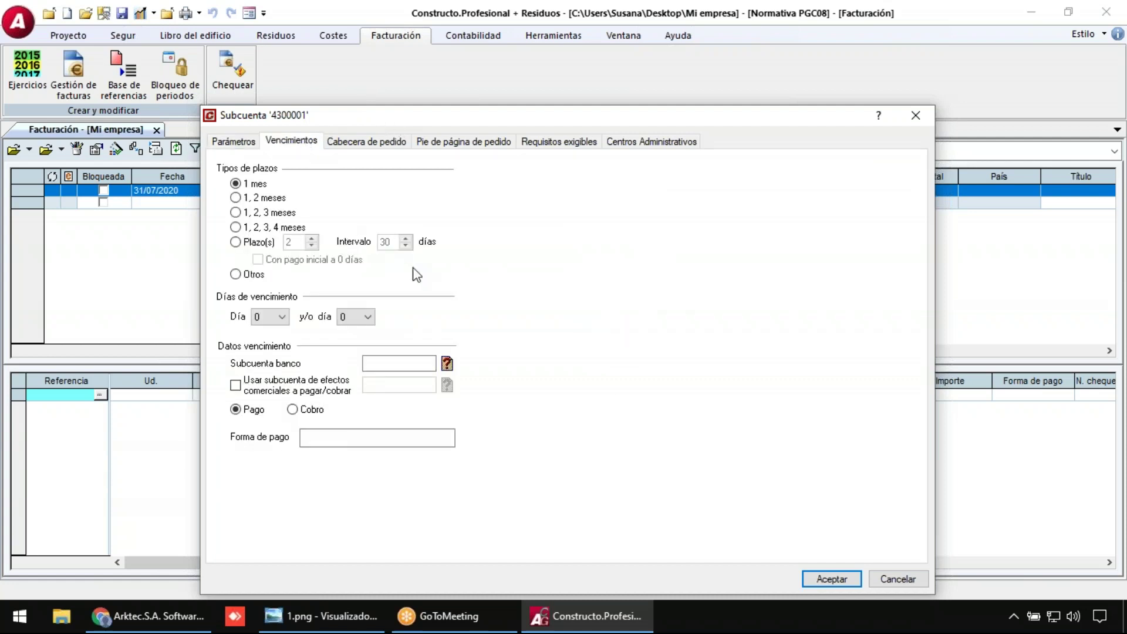
pyautogui.click(836, 580)
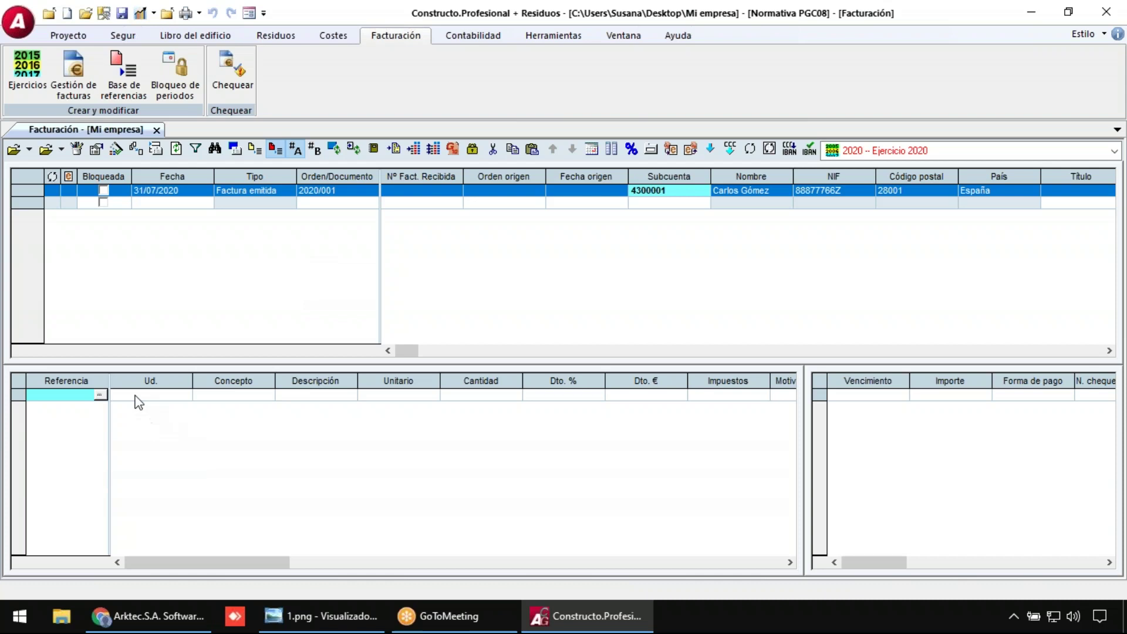
# - Enter "Certificación de julio" as the concept of the issued invoice's first line
pyautogui.click(141, 395)
pyautogui.click(218, 396)
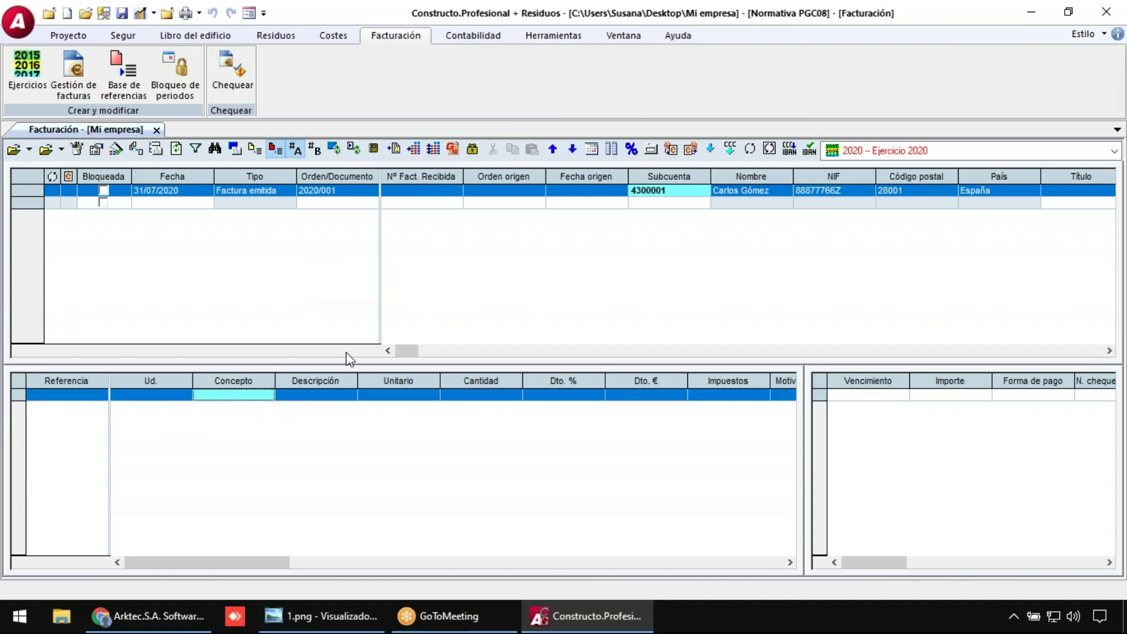
pyautogui.click(65, 395)
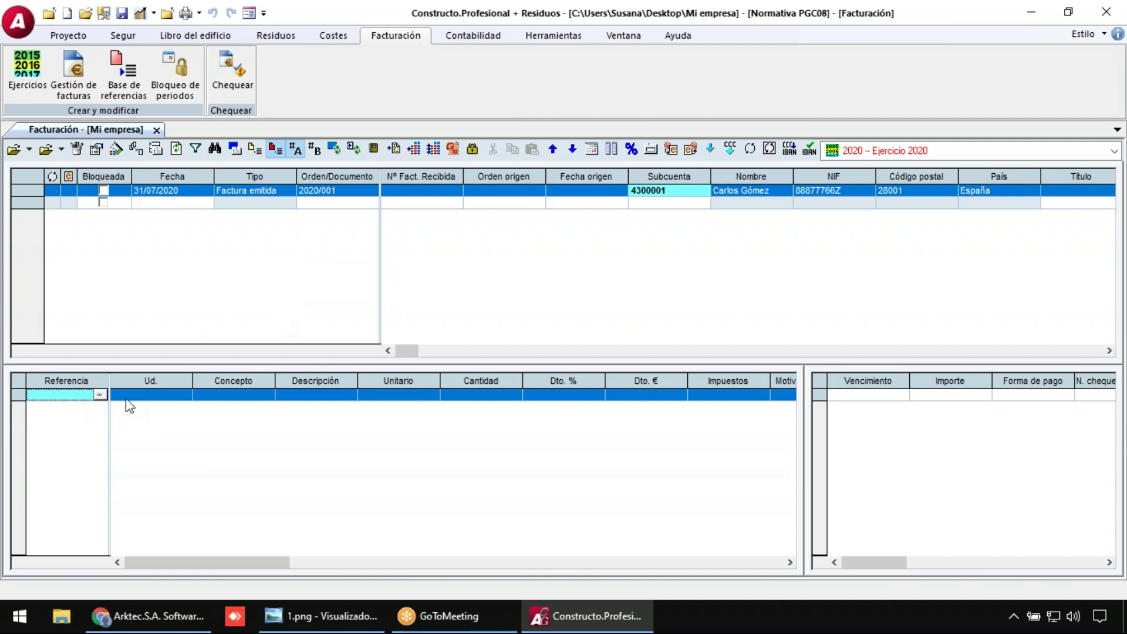
pyautogui.click(225, 395)
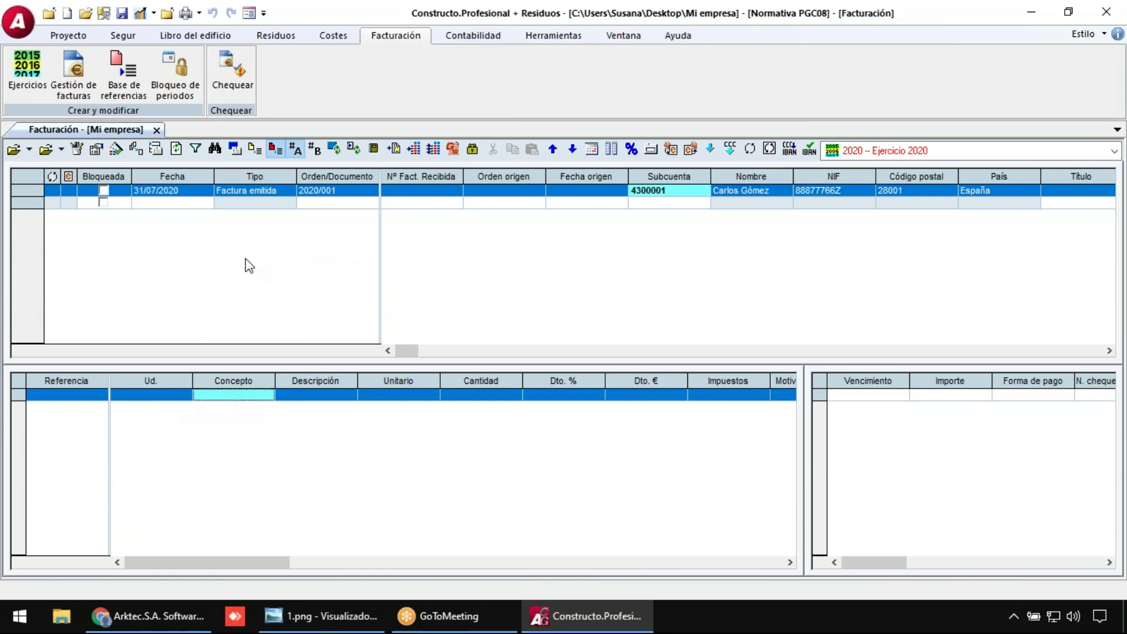
pyautogui.write('Cer')
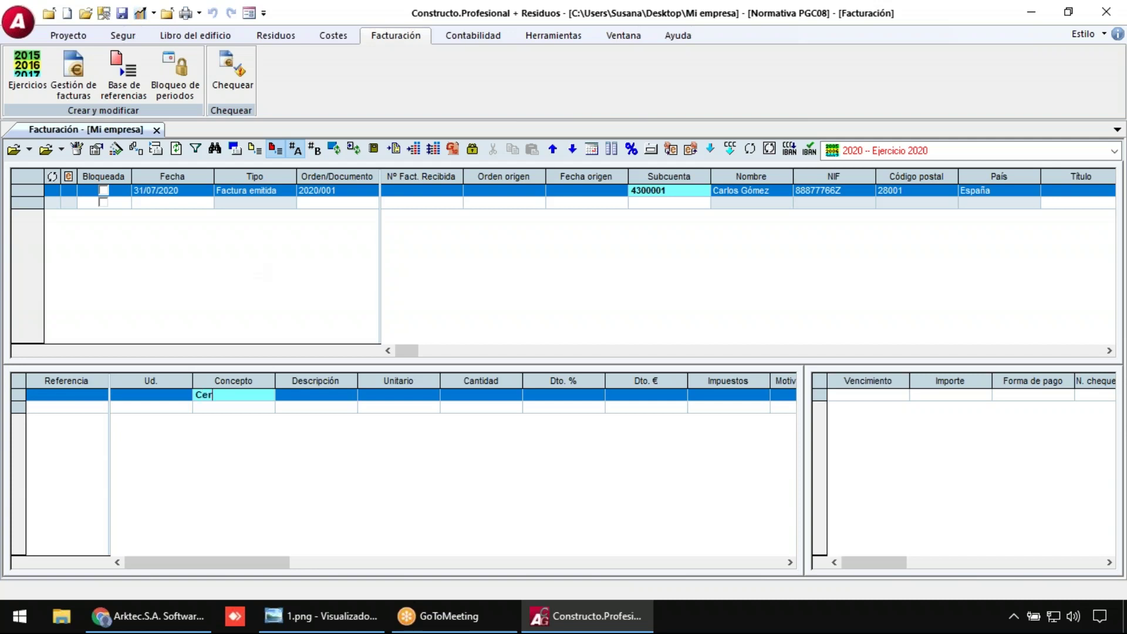
pyautogui.write('tificació')
pyautogui.write('n de')
pyautogui.write(' julio')
# - Set the "Certificación de julio" line's unit price to 12.000 and its quantity to 1
pyautogui.press('Tab')
pyautogui.press('Tab')
pyautogui.write('1')
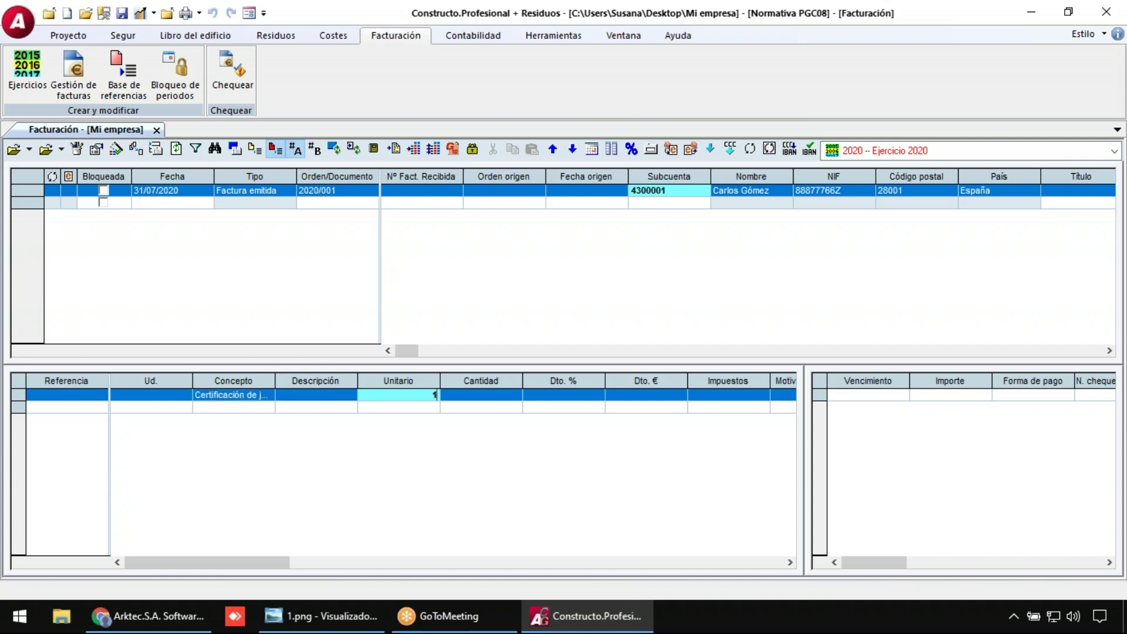
pyautogui.write('2000')
pyautogui.press('Tab')
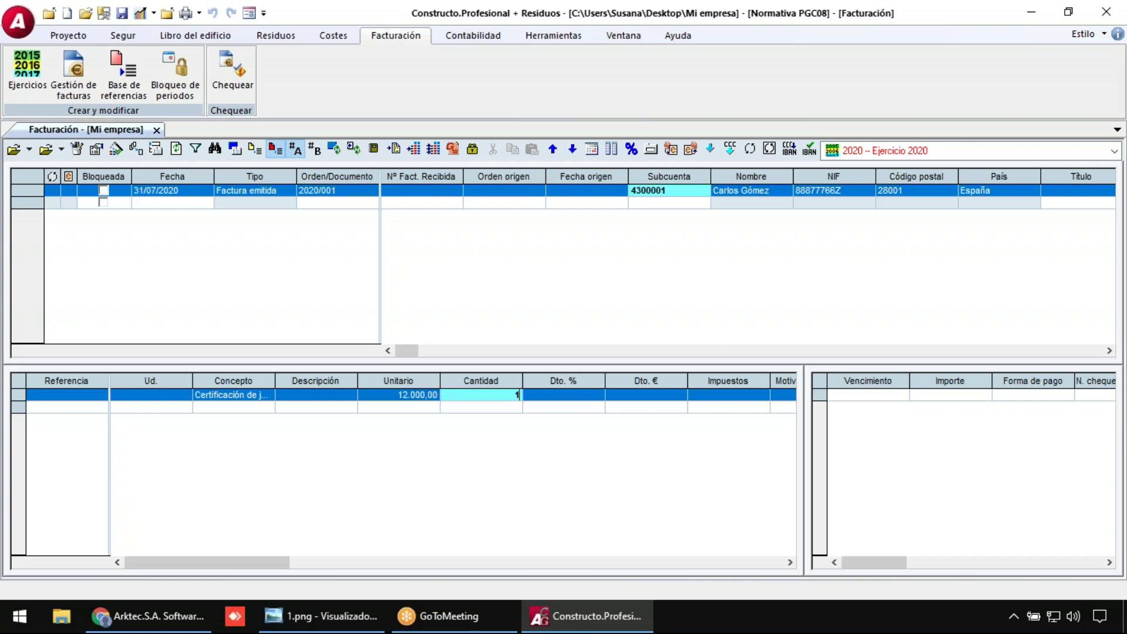
pyautogui.press('Tab')
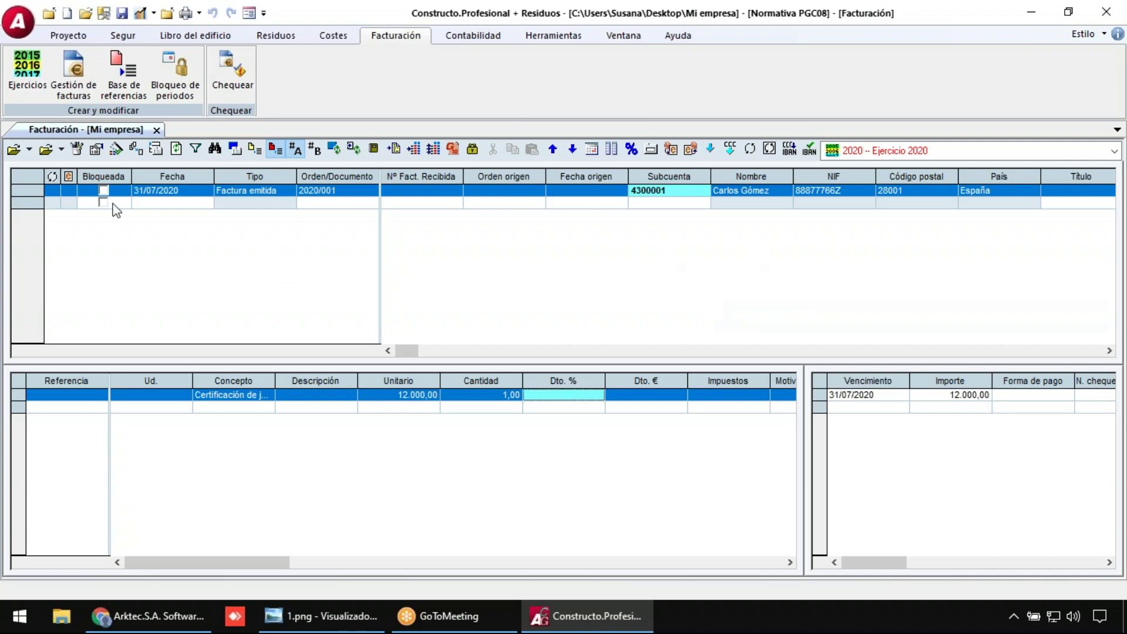
# - Open the full form of issued invoice 2020/001, set its tax rate to 21% and accept it
pyautogui.doubleClick(30, 191)
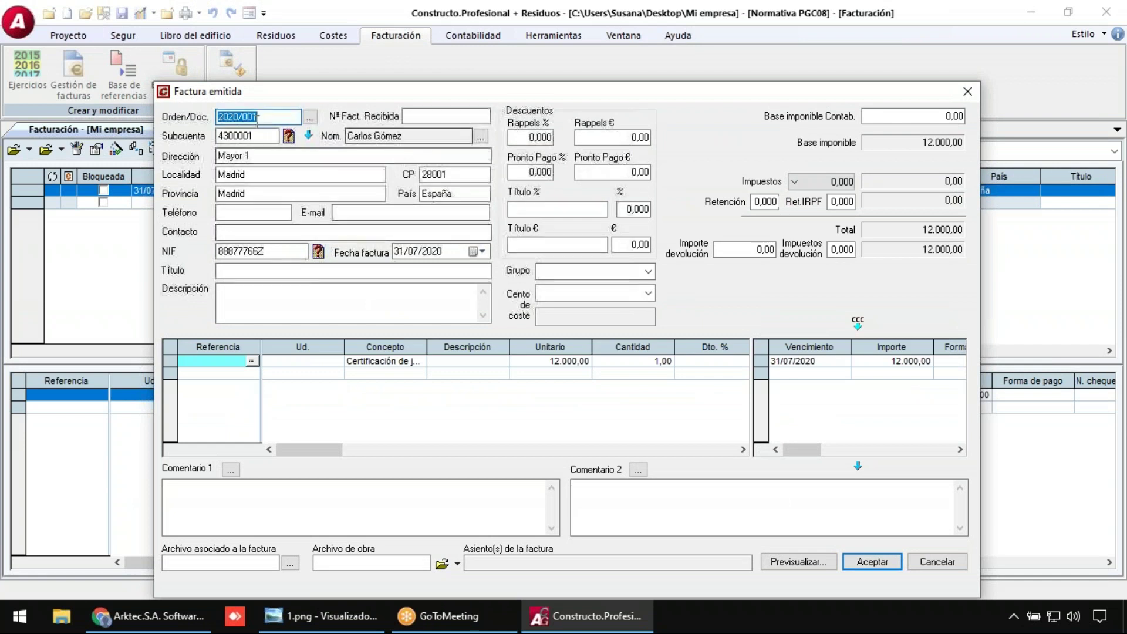
pyautogui.press('Tab')
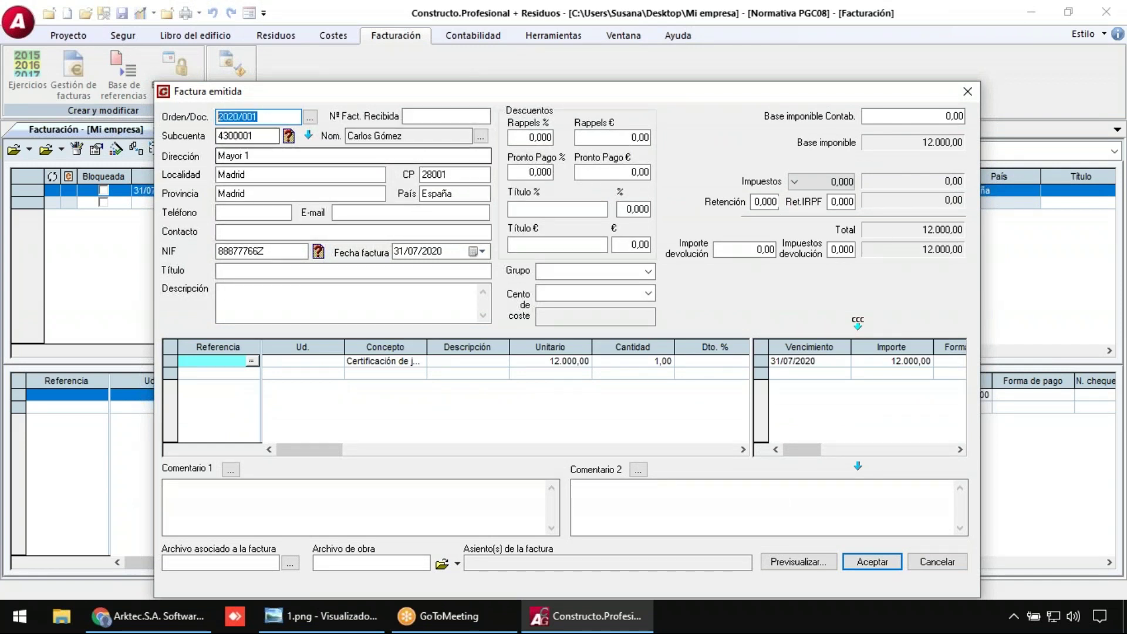
pyautogui.press('Tab')
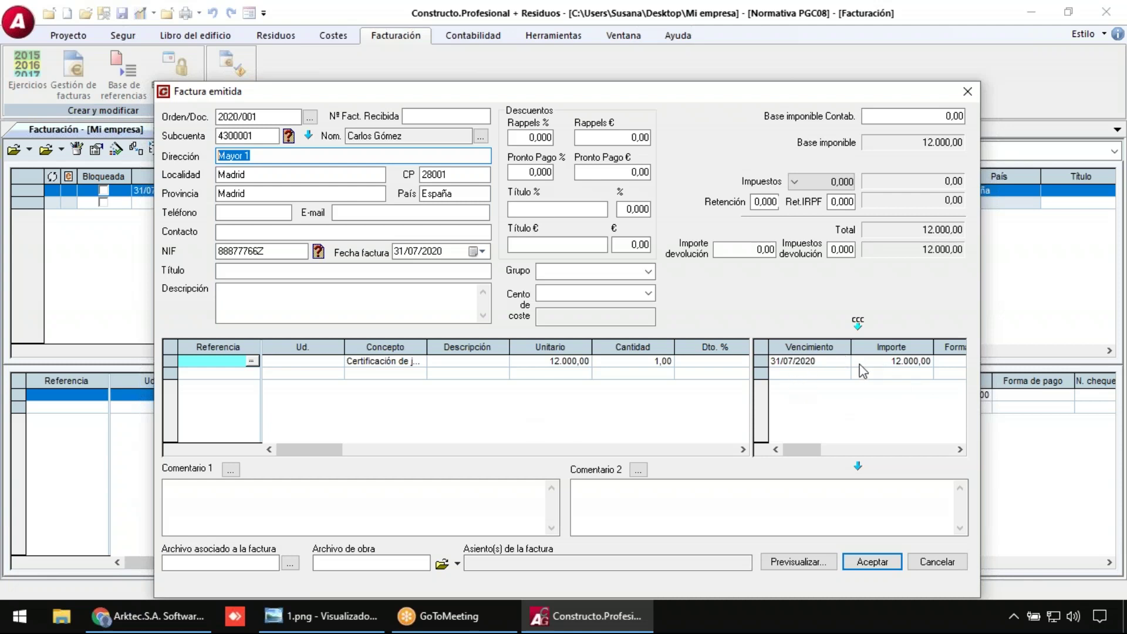
pyautogui.click(845, 182)
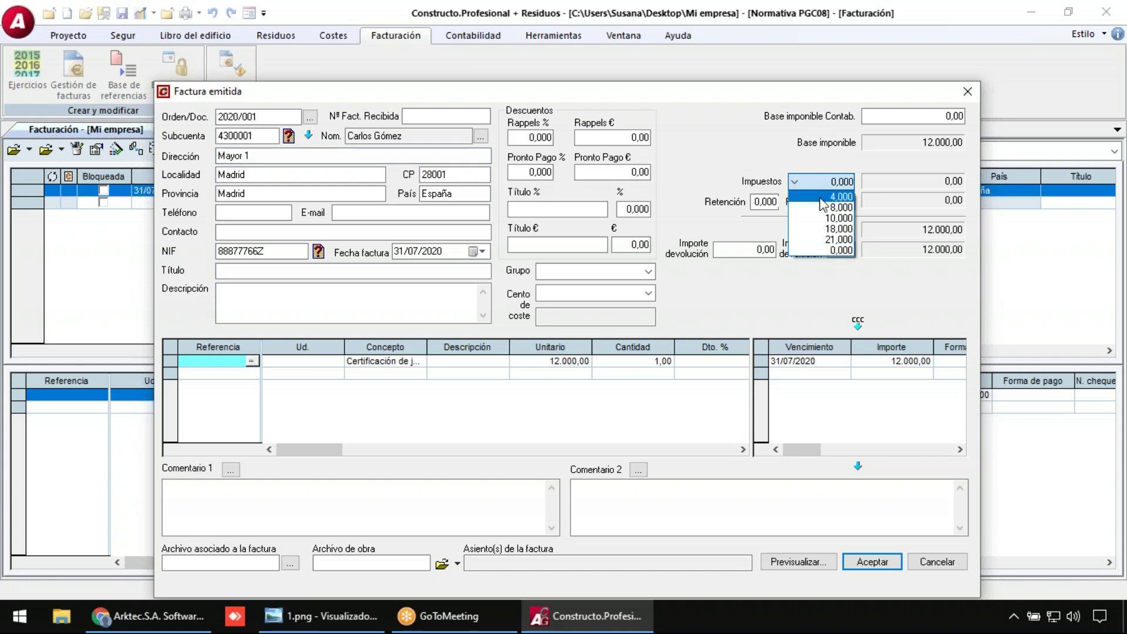
pyautogui.click(832, 240)
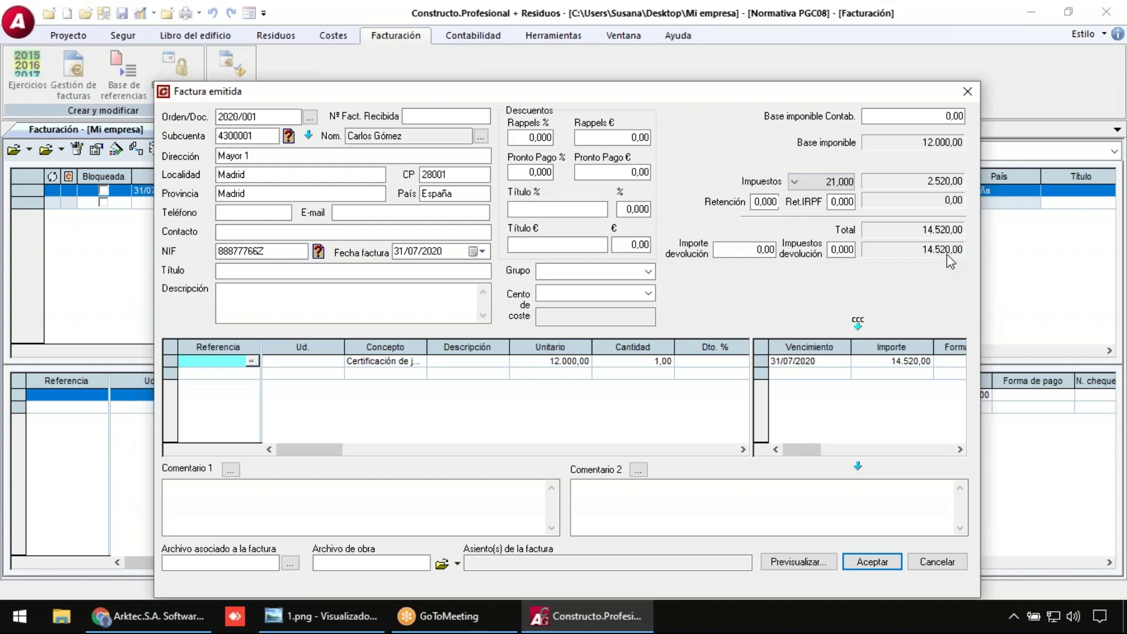
pyautogui.click(875, 562)
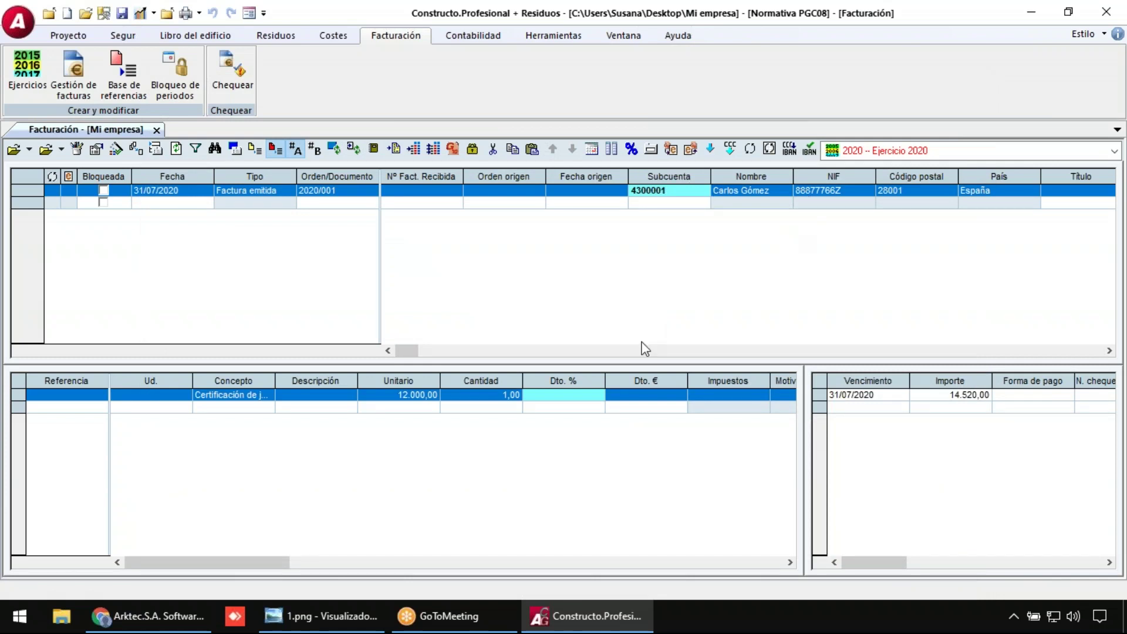
pyautogui.click(222, 403)
pyautogui.click(403, 404)
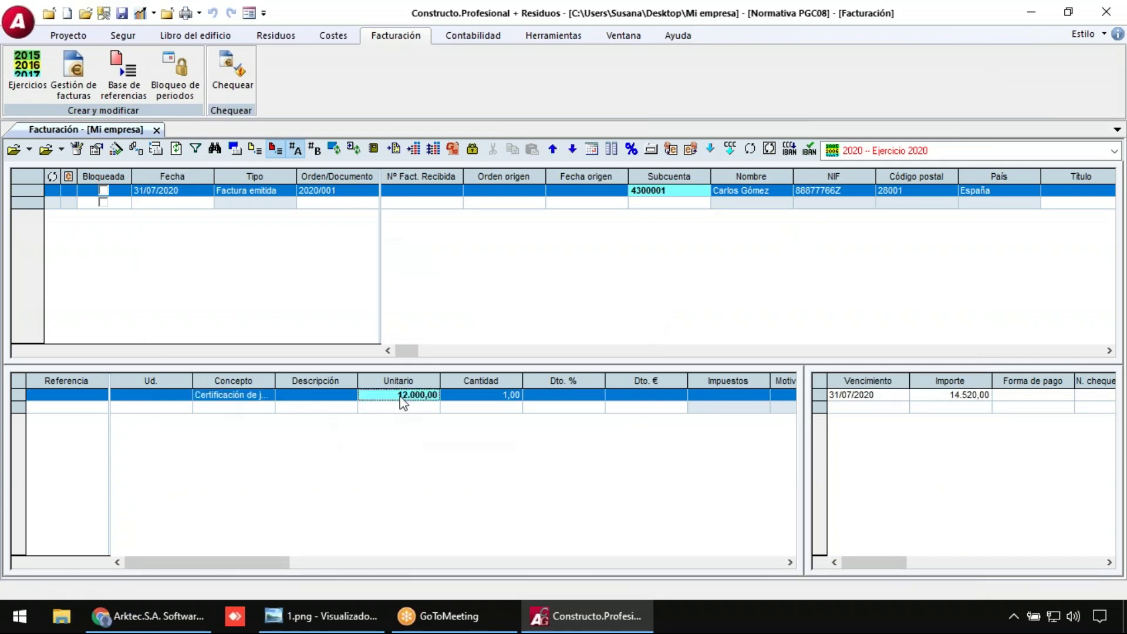
pyautogui.click(477, 404)
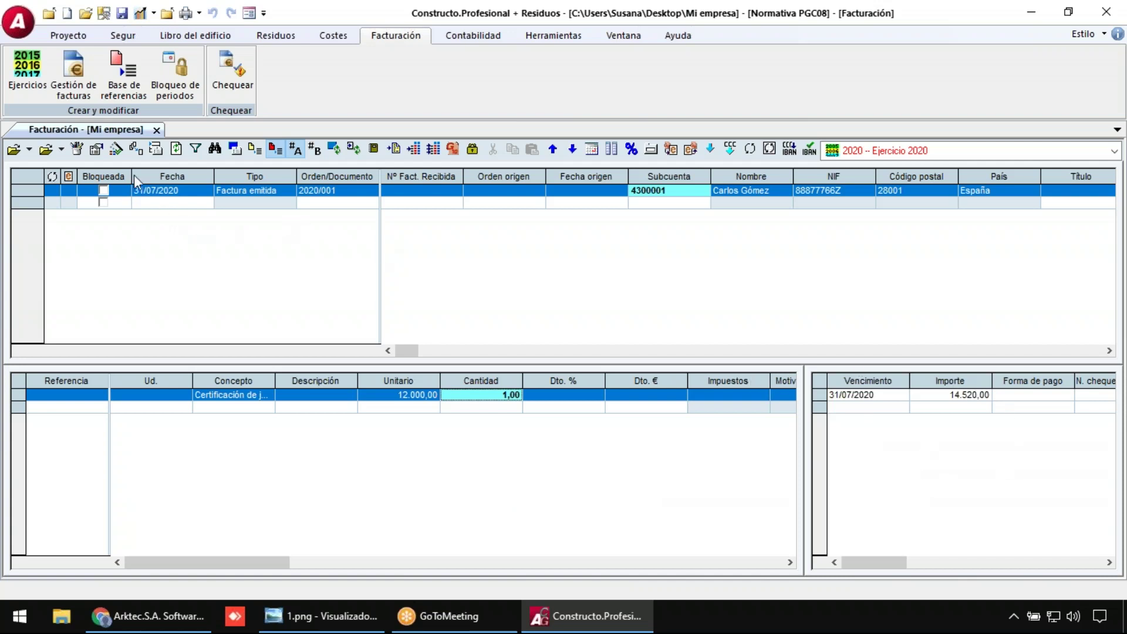
# - Generate the invoice's due dates in instalments at 1, 2 and 3 months, replacing the existing due date
pyautogui.click(117, 150)
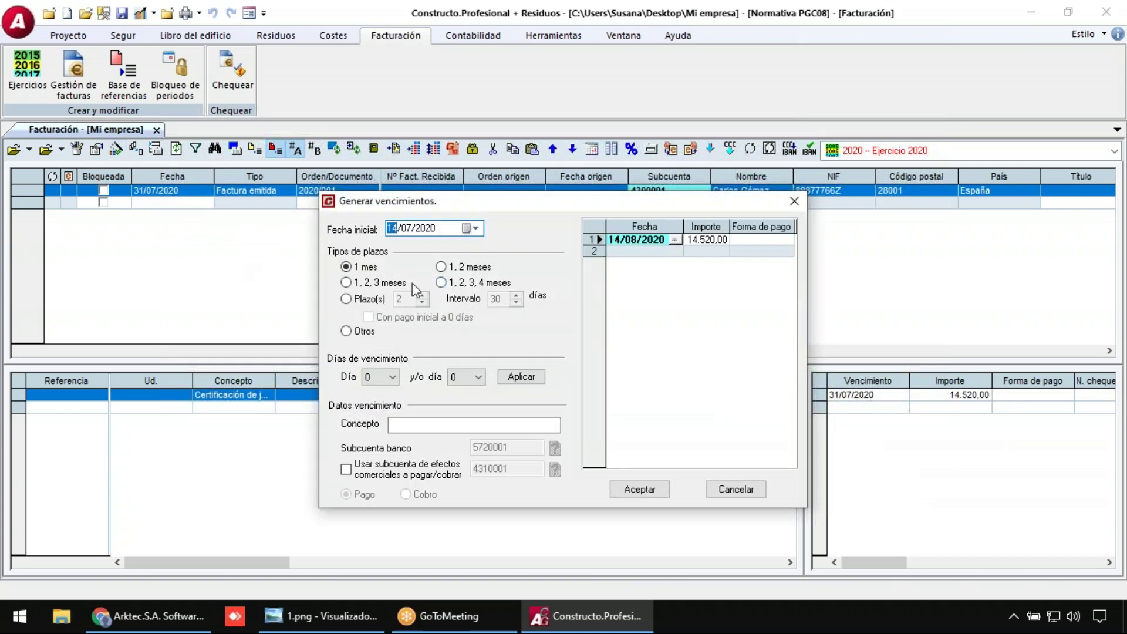
pyautogui.click(410, 282)
pyautogui.click(643, 489)
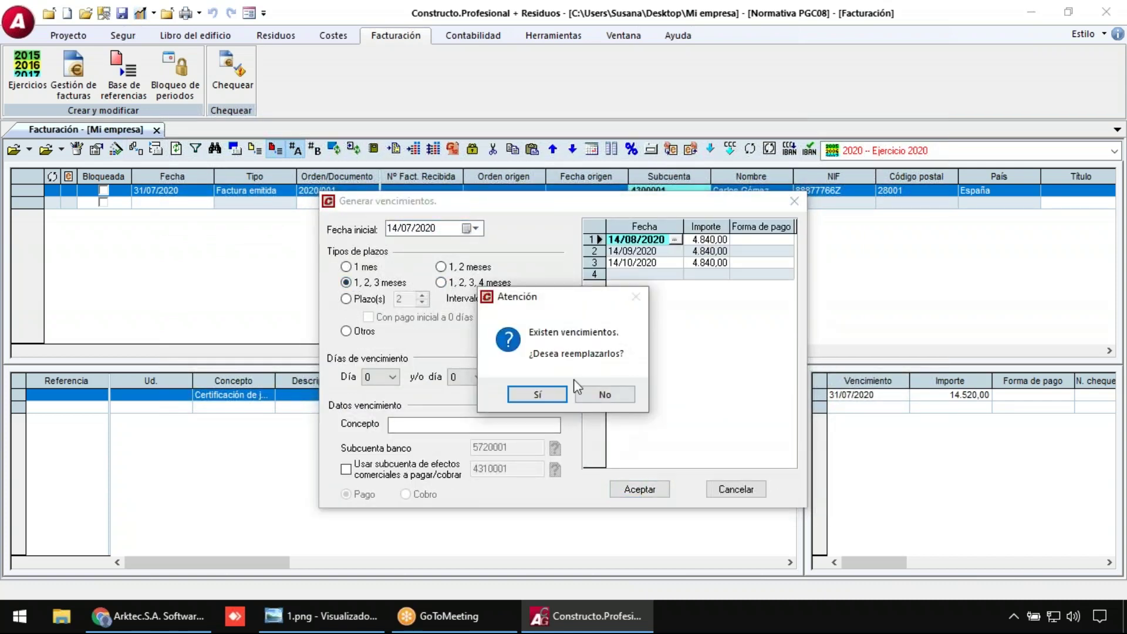
pyautogui.click(550, 397)
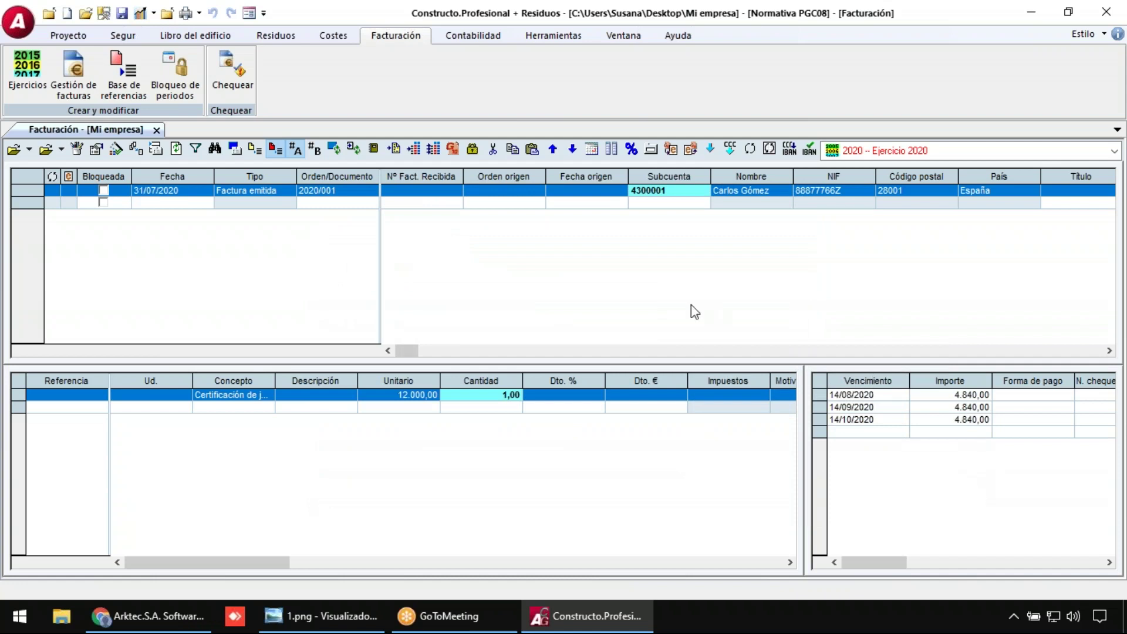
# - Close the invoicing view of "Mi empresa" and open the project file "Obra 01 - Madrid.g13" from the desktop
pyautogui.click(158, 130)
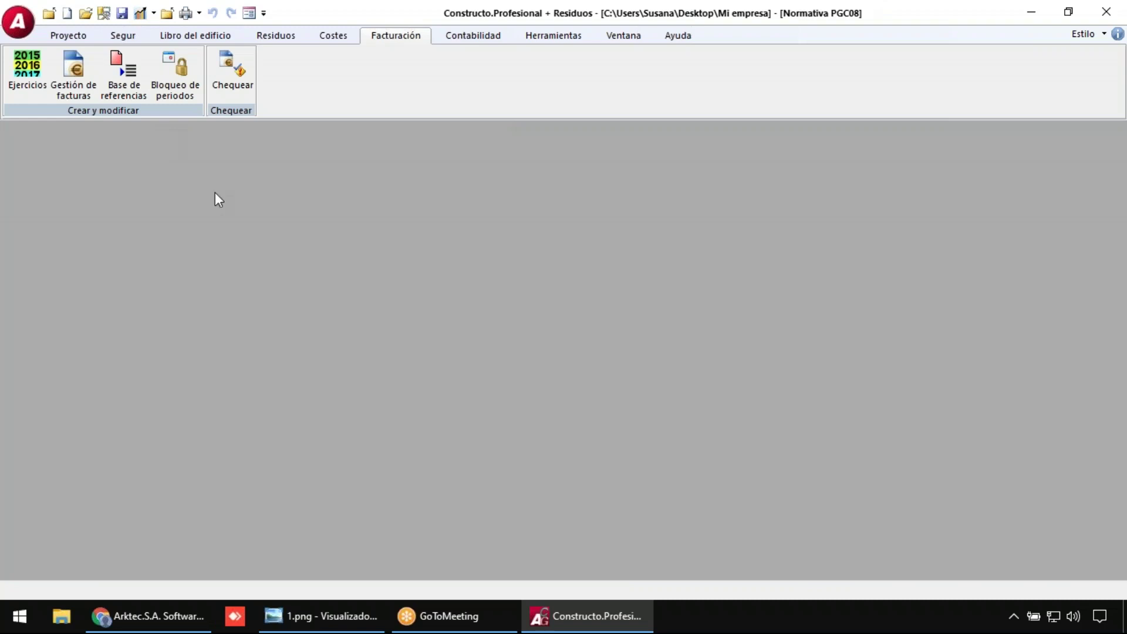
pyautogui.click(80, 36)
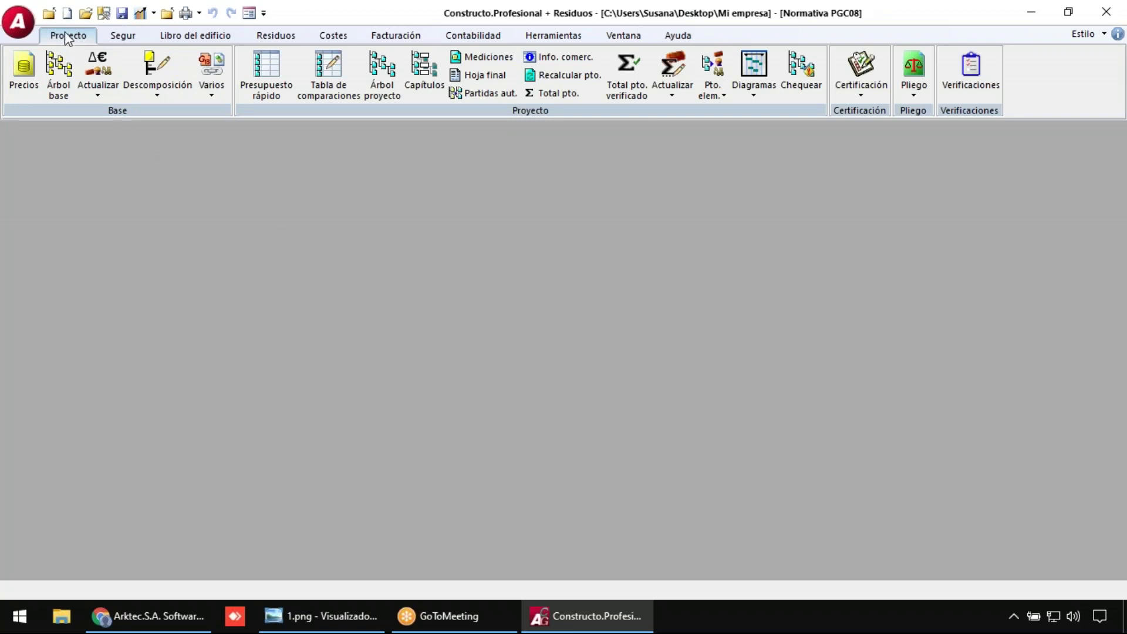
pyautogui.click(1126, 622)
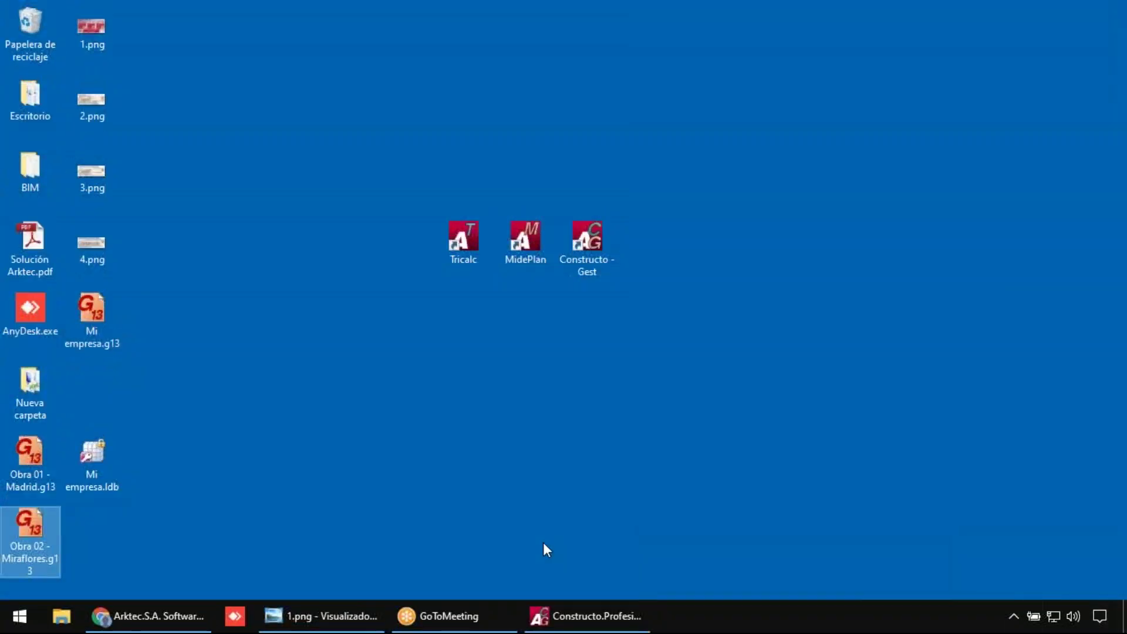
pyautogui.doubleClick(34, 456)
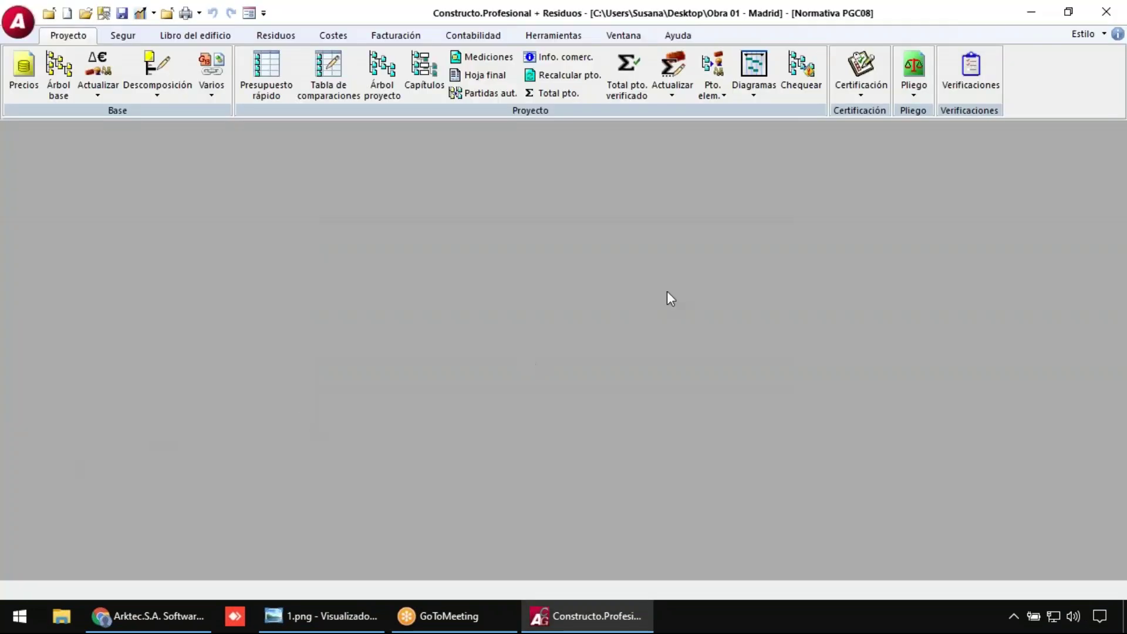
# - Open the budget's certification view for Obra 01 - Madrid, dismissing the invalid path notices
pyautogui.click(862, 67)
pyautogui.click(869, 134)
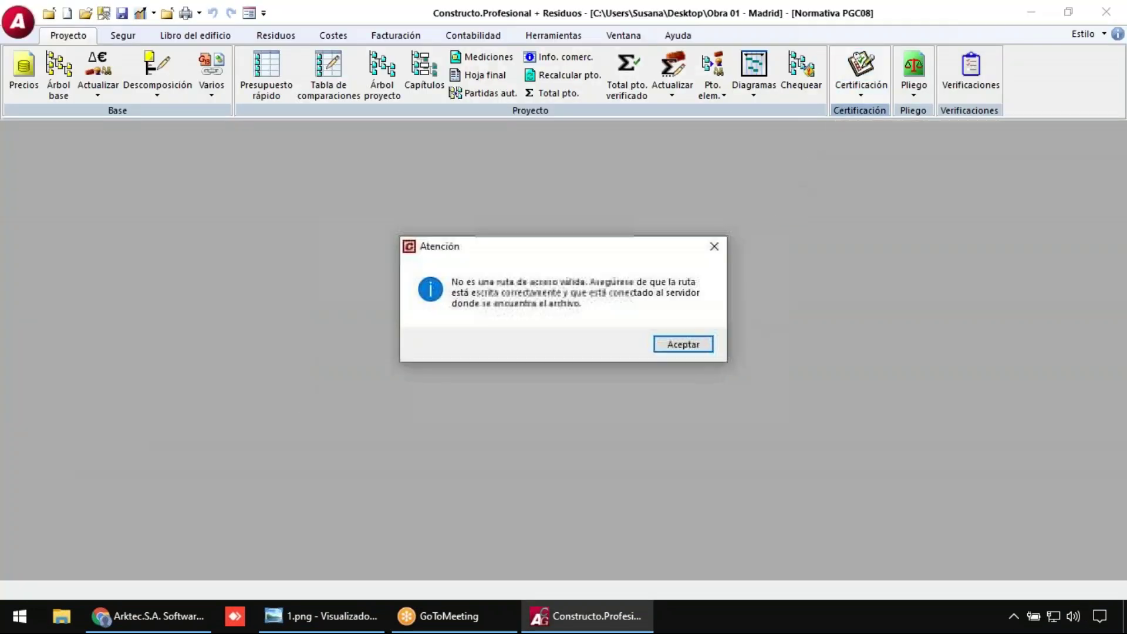
pyautogui.click(693, 345)
pyautogui.click(693, 347)
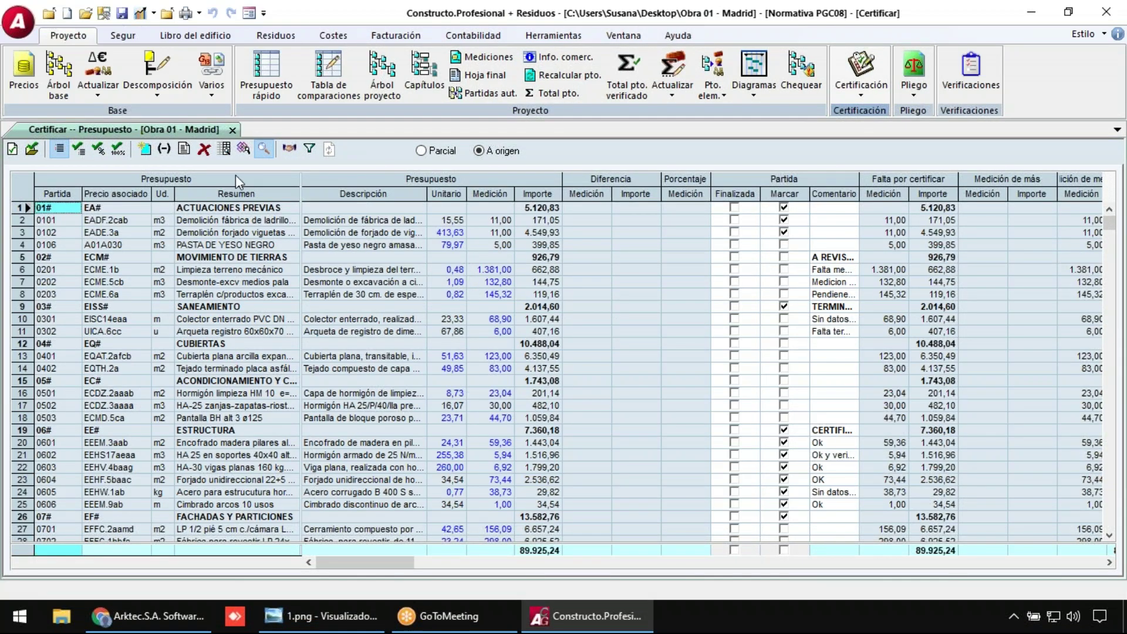
# - Remove both example certification files from the project's associated files and accept the change
pyautogui.click(57, 150)
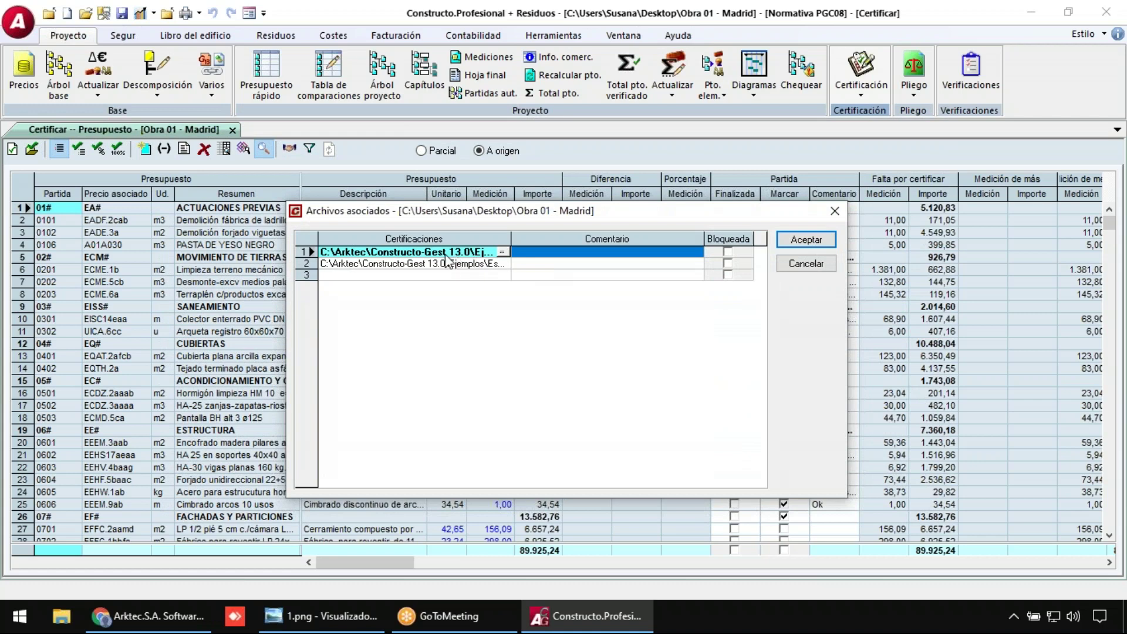
pyautogui.click(432, 253)
pyautogui.press('Delete')
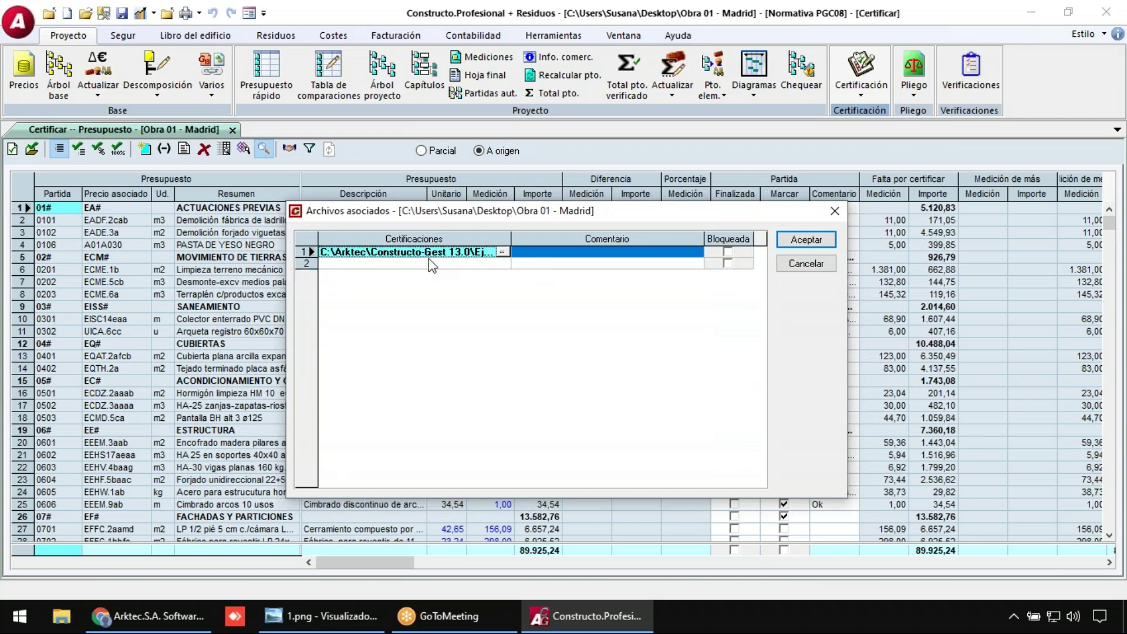
pyautogui.press('Delete')
pyautogui.click(802, 240)
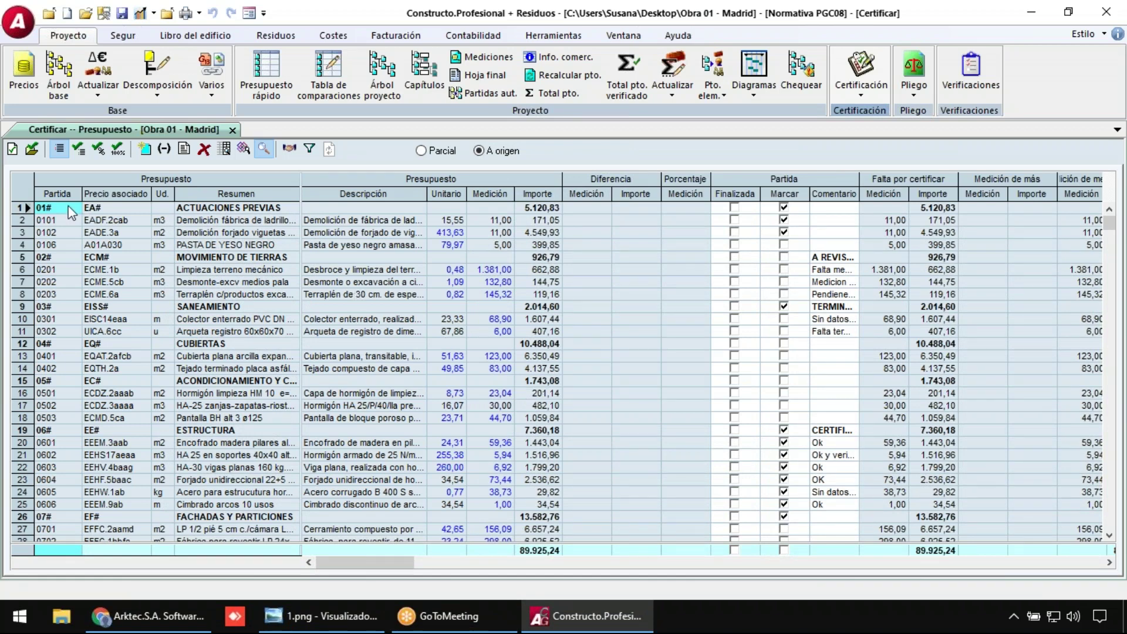
# - Create the certification file "Obra 01 - Madrid certificación 01" on the desktop and associate it with the project's budget
pyautogui.click(13, 151)
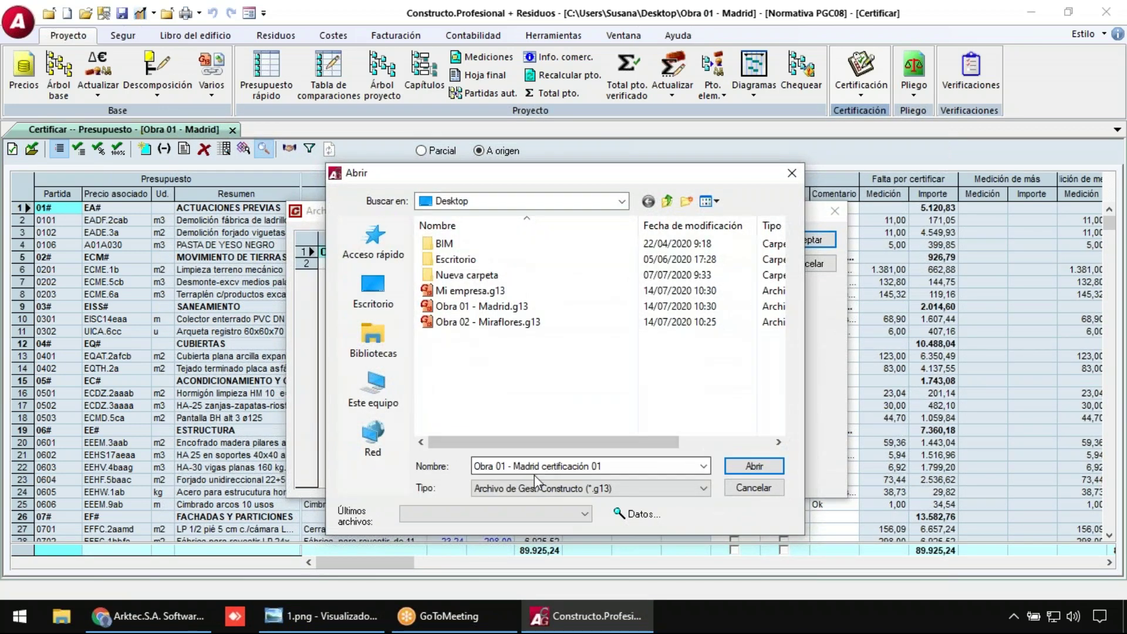
pyautogui.click(616, 465)
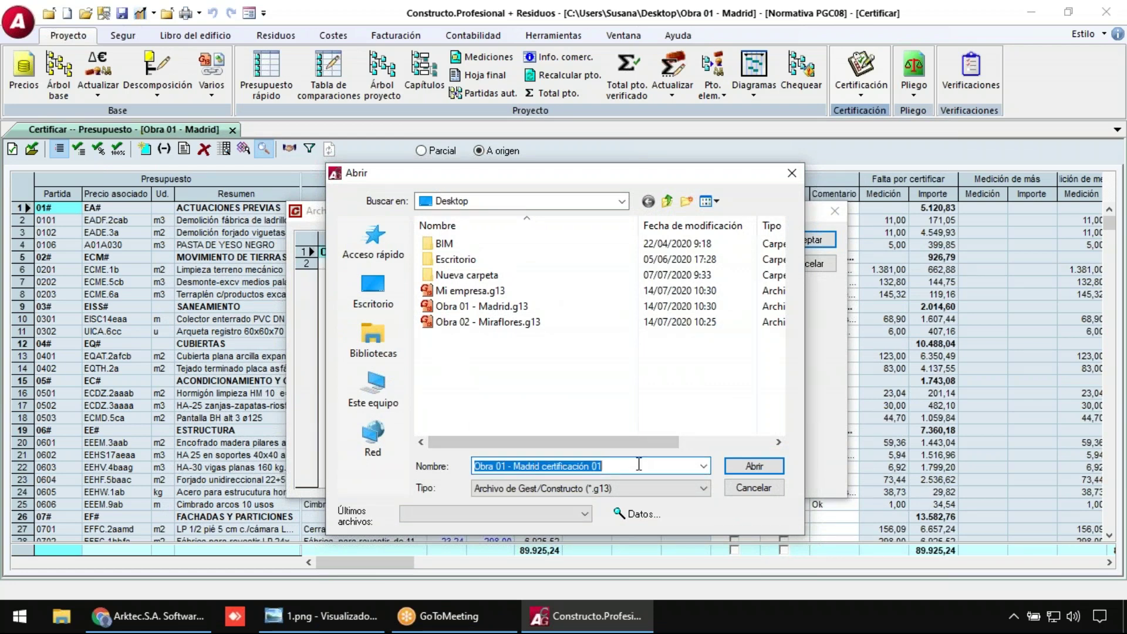
pyautogui.click(741, 467)
pyautogui.click(813, 241)
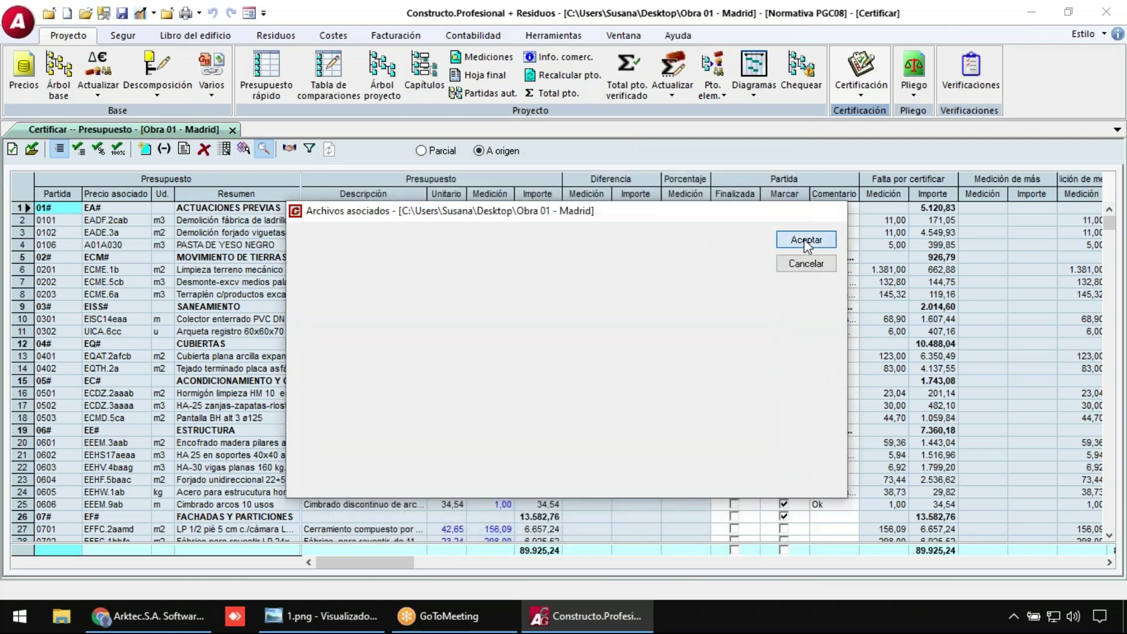
pyautogui.click(642, 343)
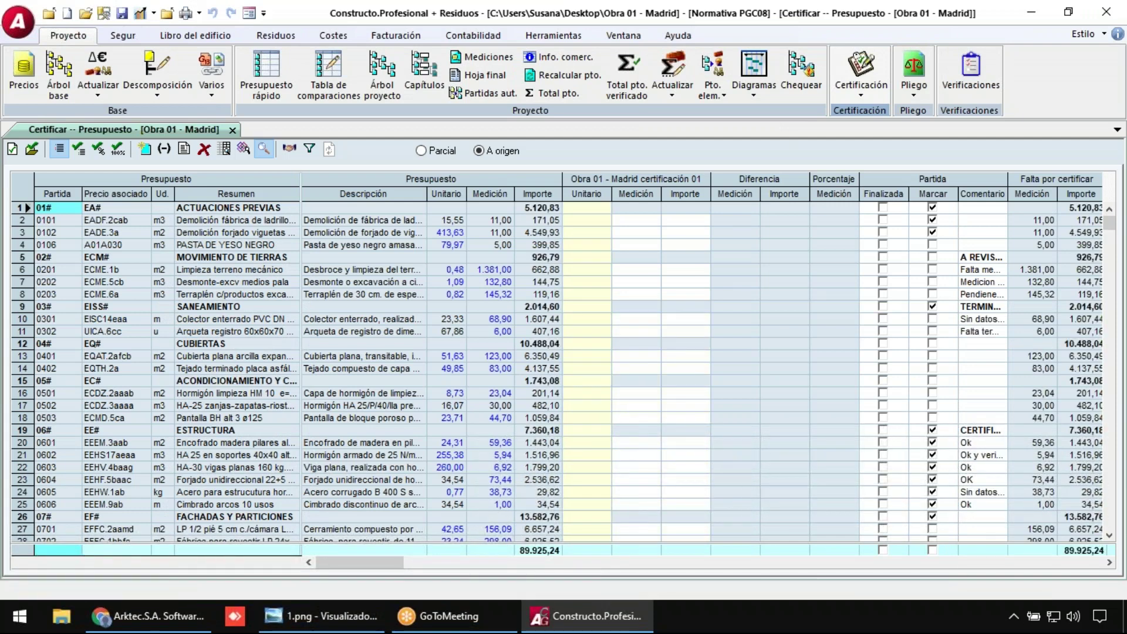
pyautogui.click(356, 224)
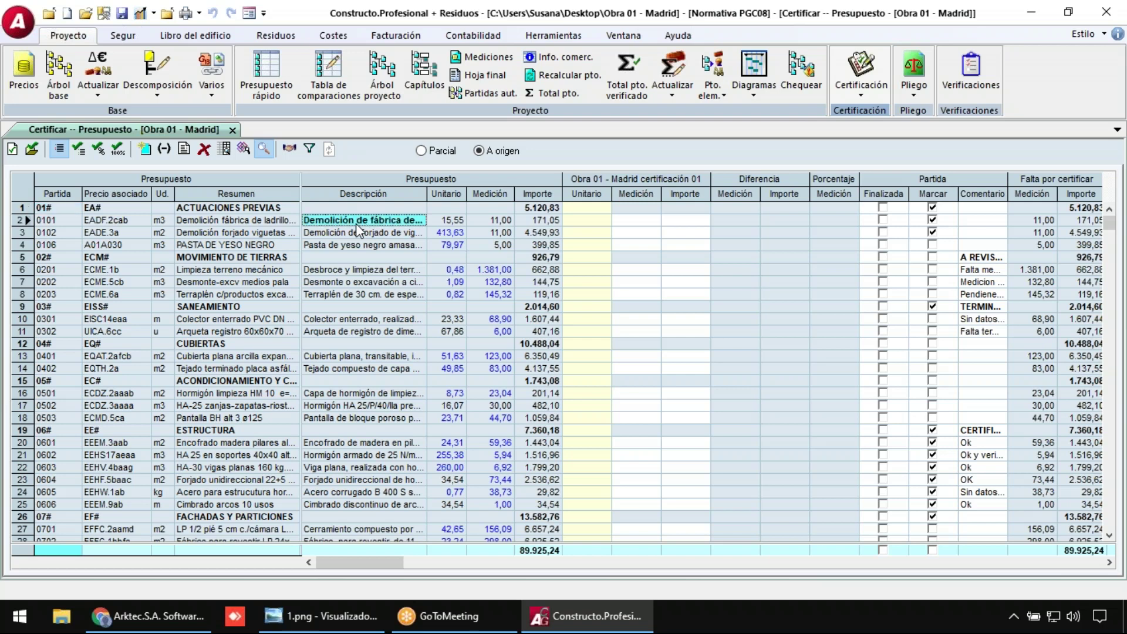
# - Enter certified quantities of 5, 5 and 4 for items 0101, 0102 and 0106 in chapter 01
pyautogui.click(498, 223)
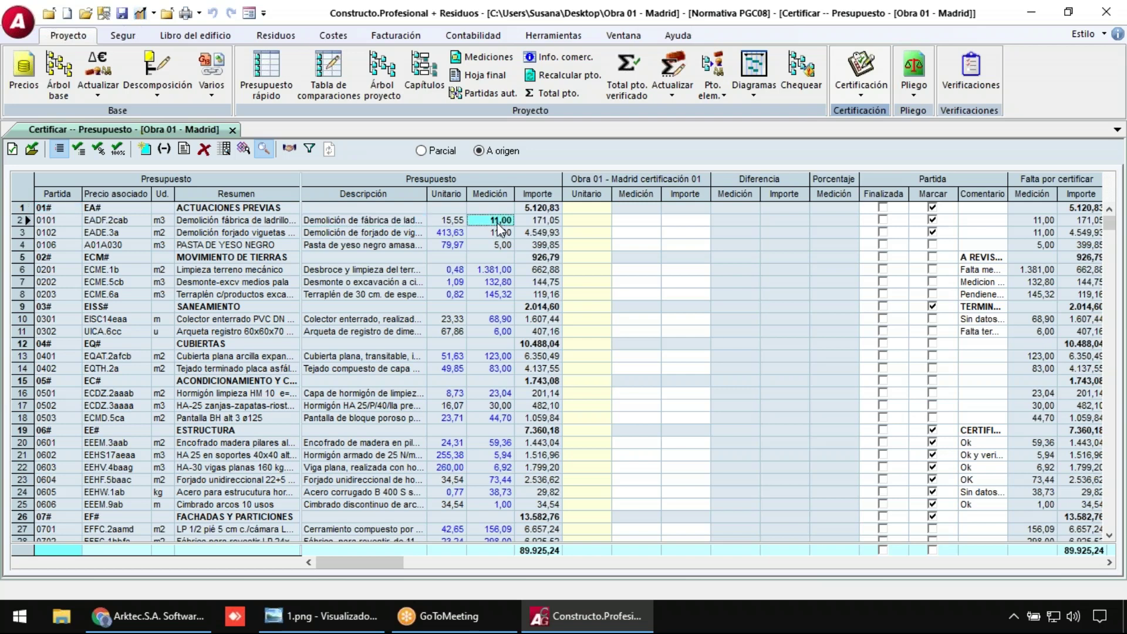
pyautogui.click(626, 223)
pyautogui.write('5')
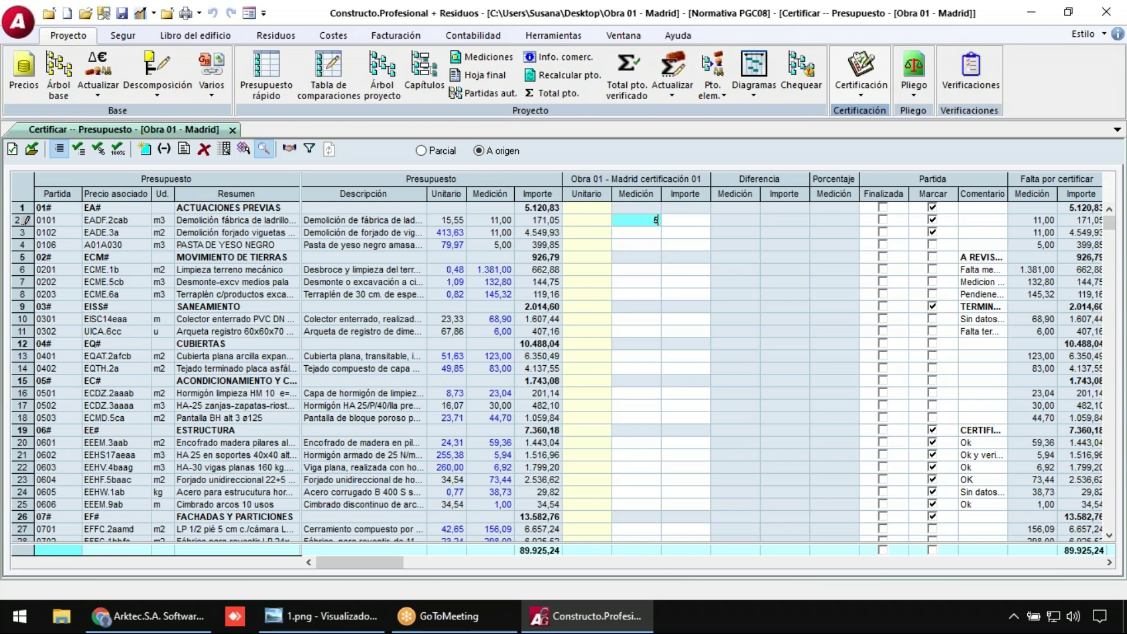
pyautogui.press('Return')
pyautogui.write('5')
pyautogui.press('Return')
pyautogui.write('4')
pyautogui.press('Return')
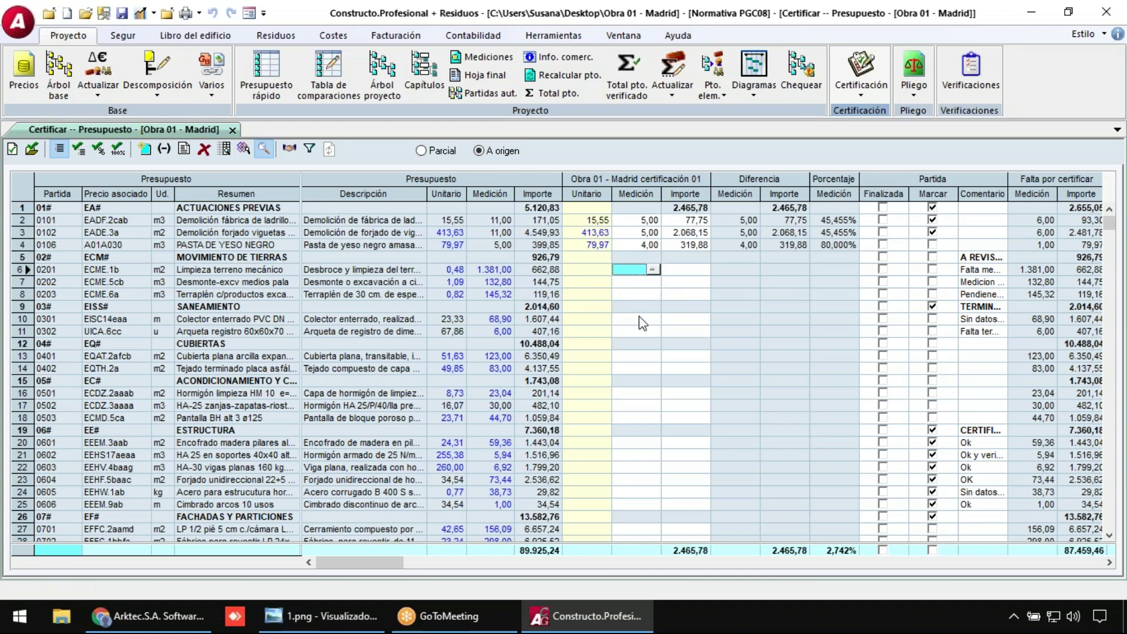
# - Enter certified quantities of 500, 80 and 80 for items 0201, 0202 and 0203 in the earthworks chapter
pyautogui.write('500')
pyautogui.press('Return')
pyautogui.write('80')
pyautogui.press('Return')
pyautogui.write('80')
pyautogui.press('Return')
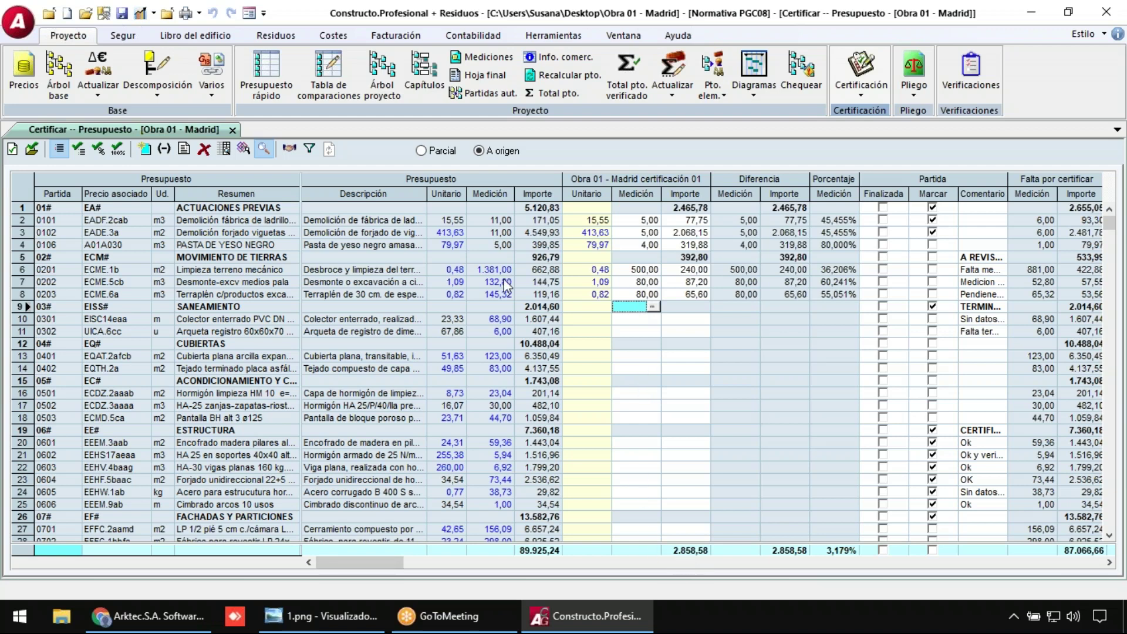
# - Close the certification view, reopen the recent project "Mi empresa" and display its invoice management
pyautogui.click(233, 129)
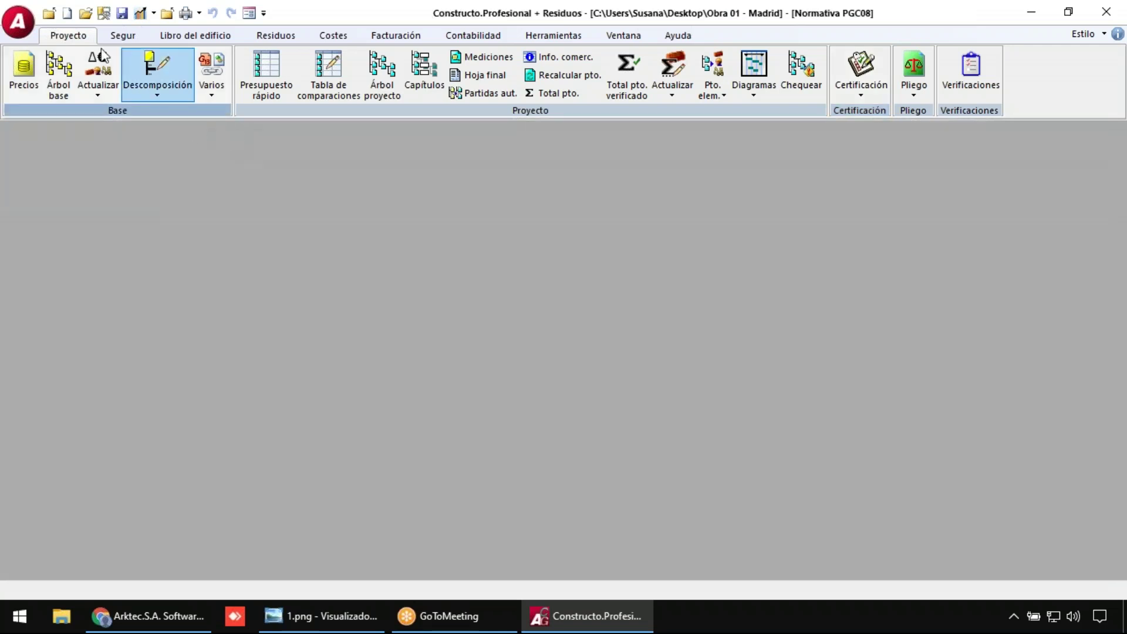
pyautogui.click(20, 20)
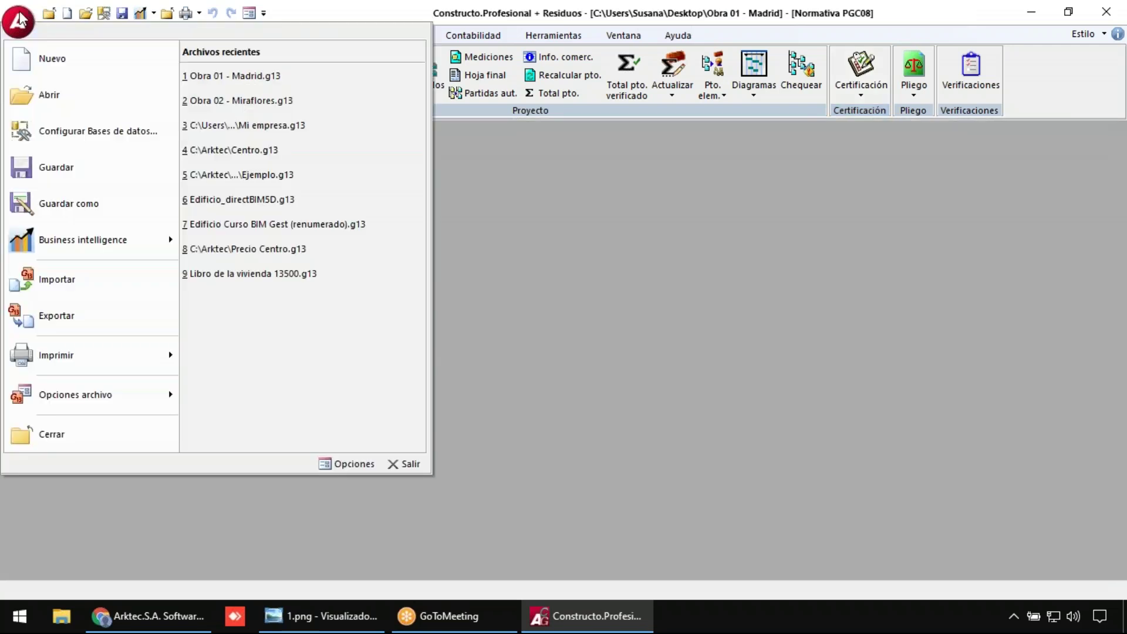
pyautogui.click(287, 126)
pyautogui.click(396, 36)
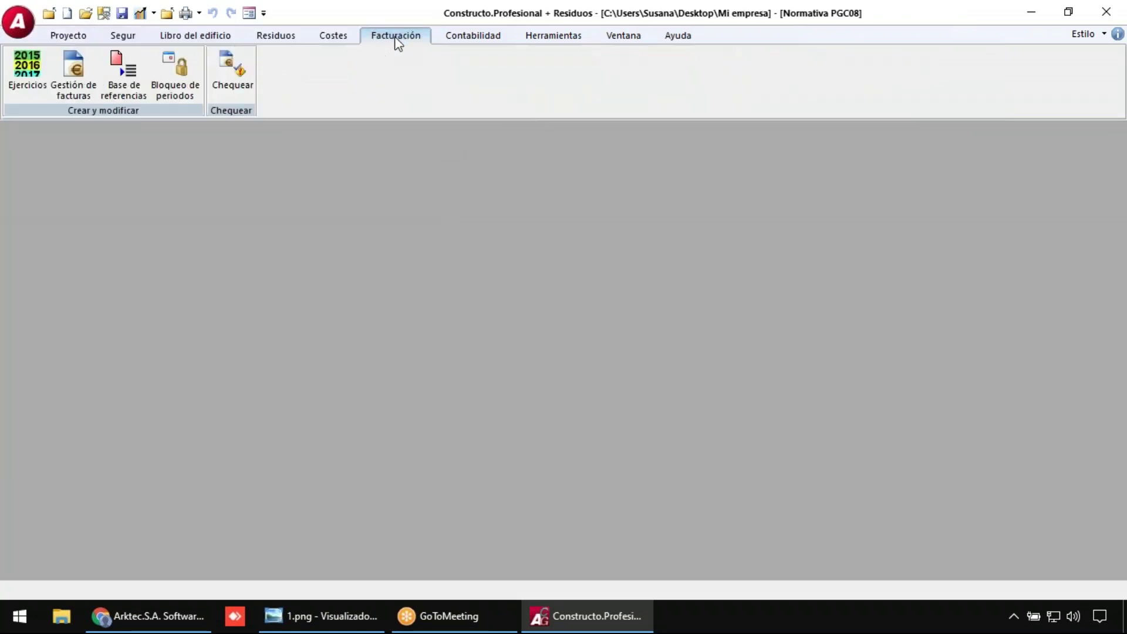
pyautogui.click(19, 22)
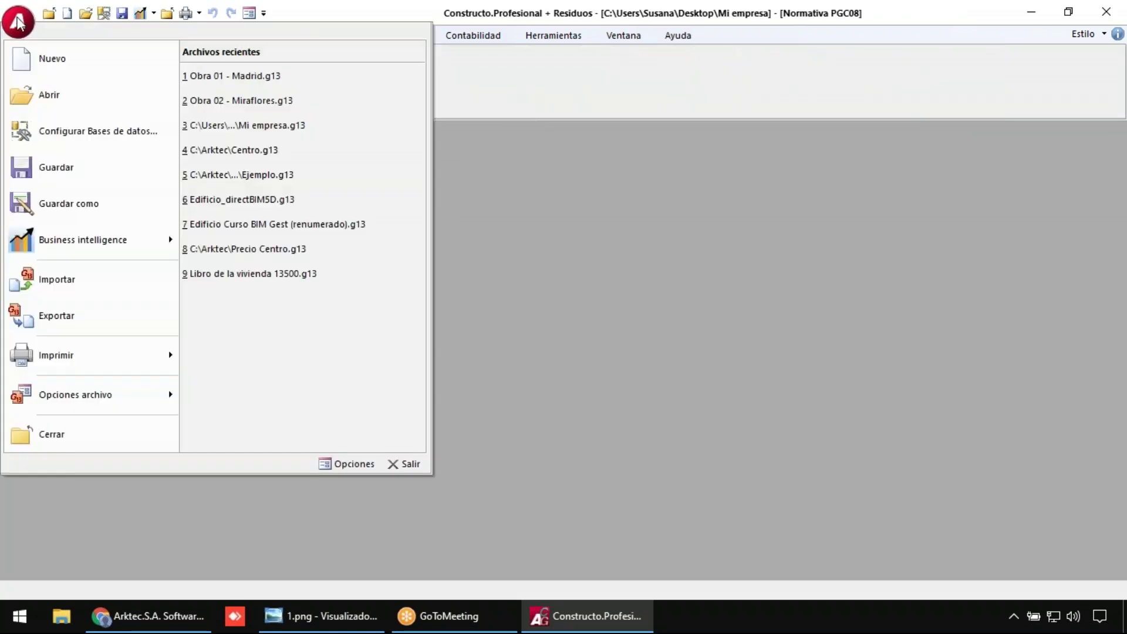
pyautogui.click(496, 78)
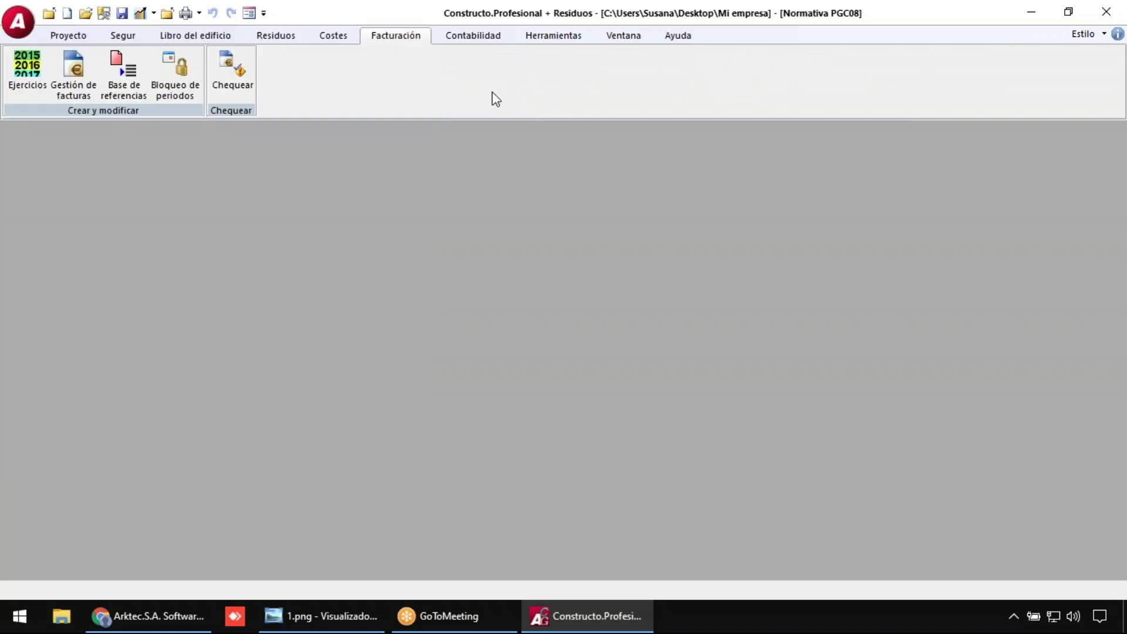
pyautogui.click(71, 87)
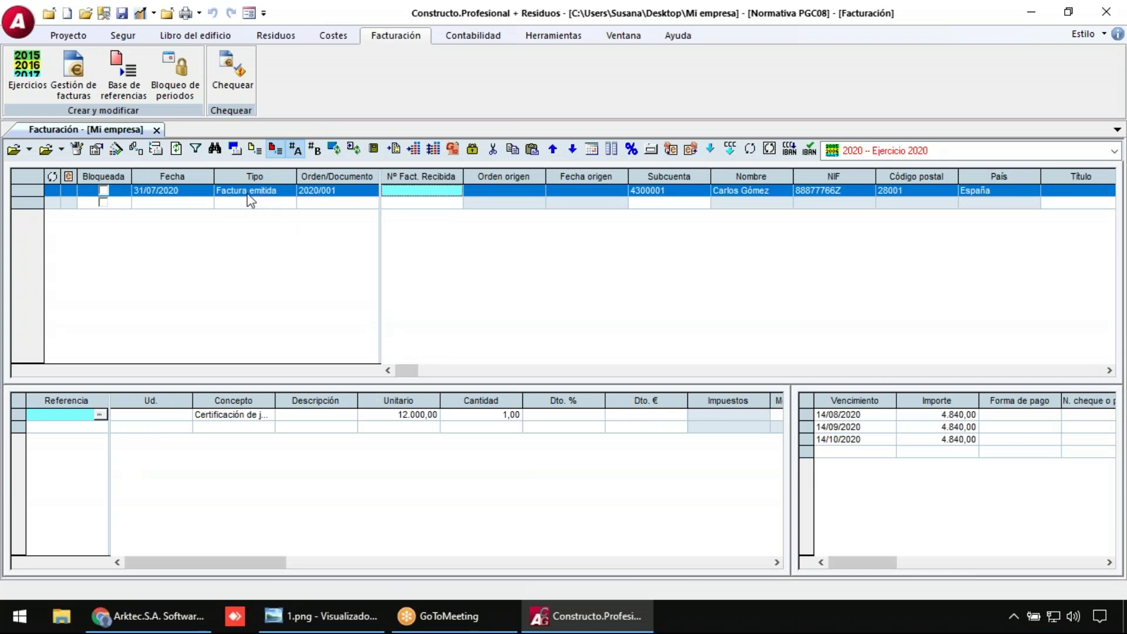
# - Add an issued invoice (Factura emitida) dated 31/07/2020 with document number 2020/002
pyautogui.click(165, 204)
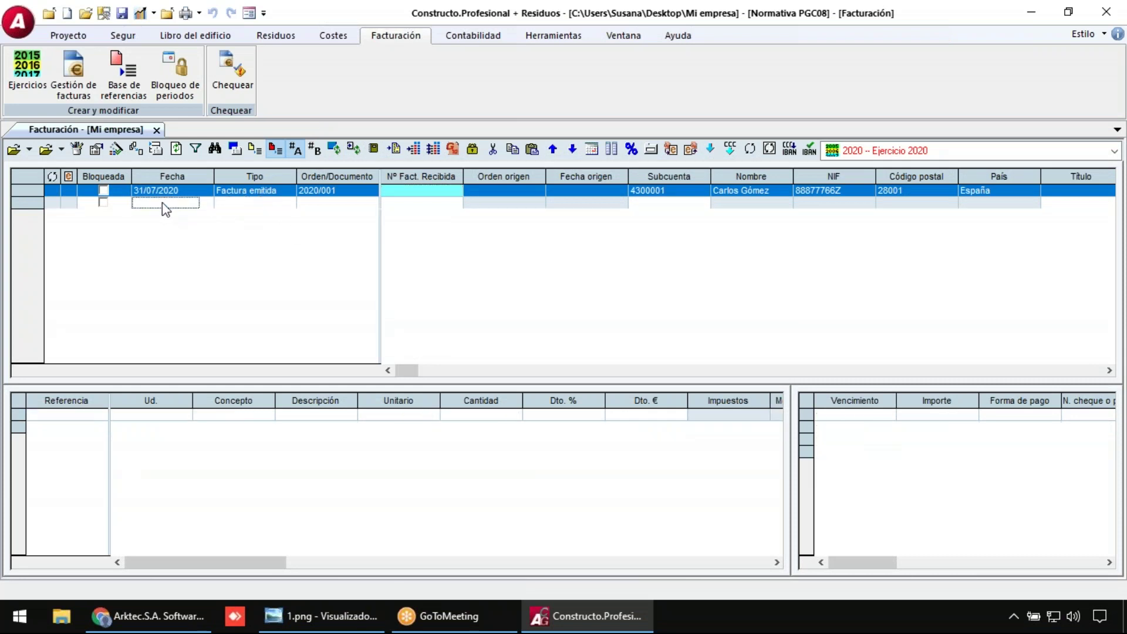
pyautogui.click(205, 203)
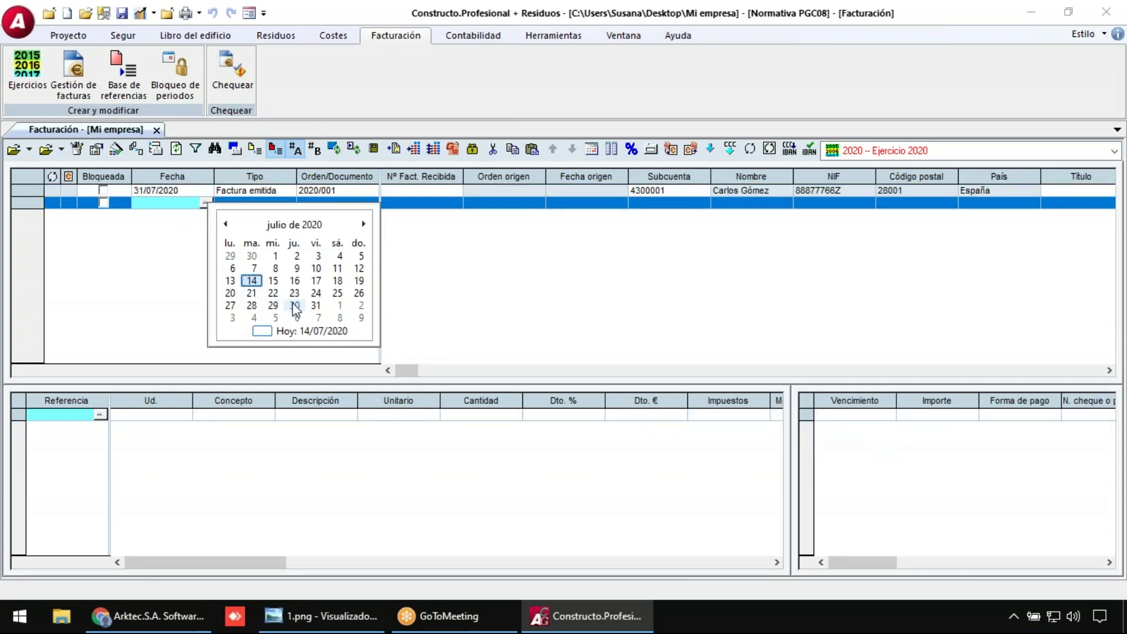
pyautogui.click(316, 305)
pyautogui.click(290, 203)
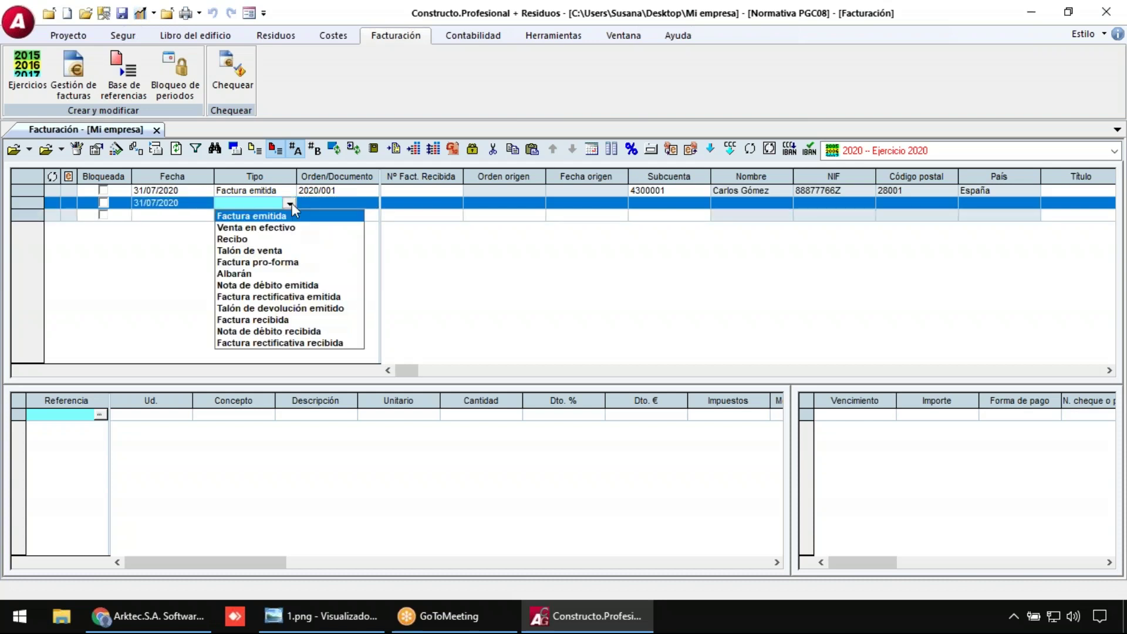
pyautogui.click(320, 216)
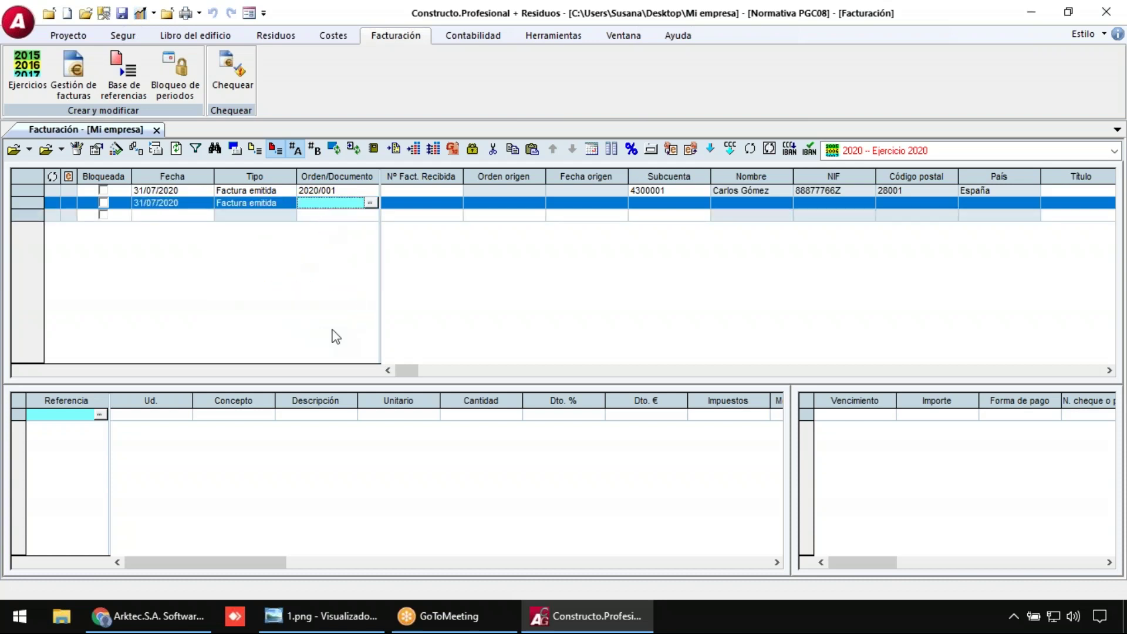
pyautogui.write('2020')
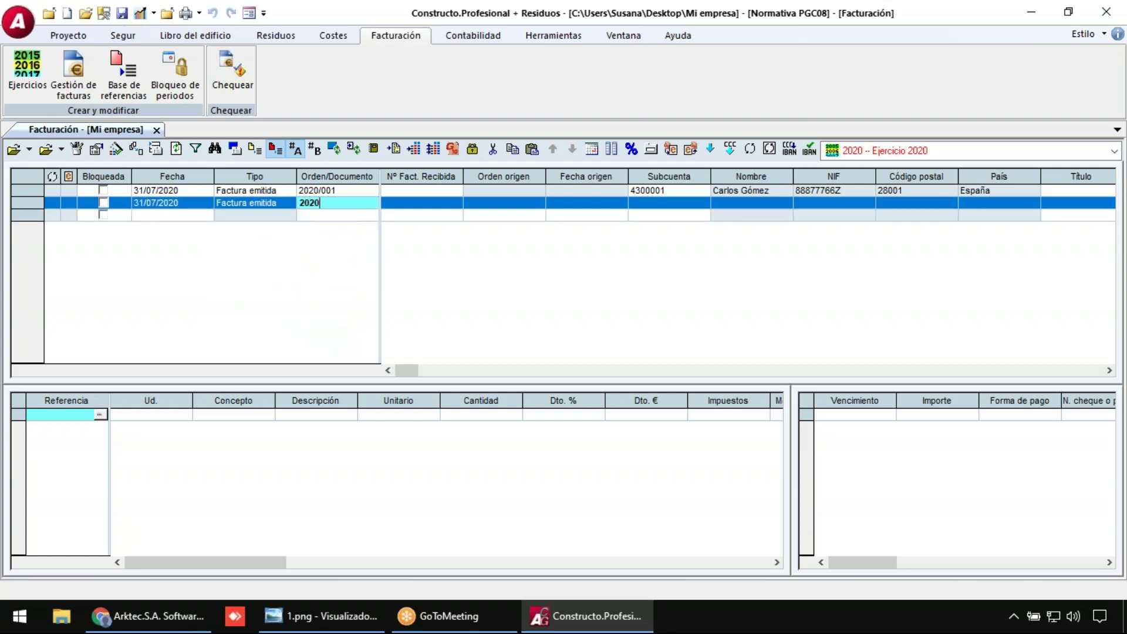
pyautogui.write('/002')
pyautogui.press('Return')
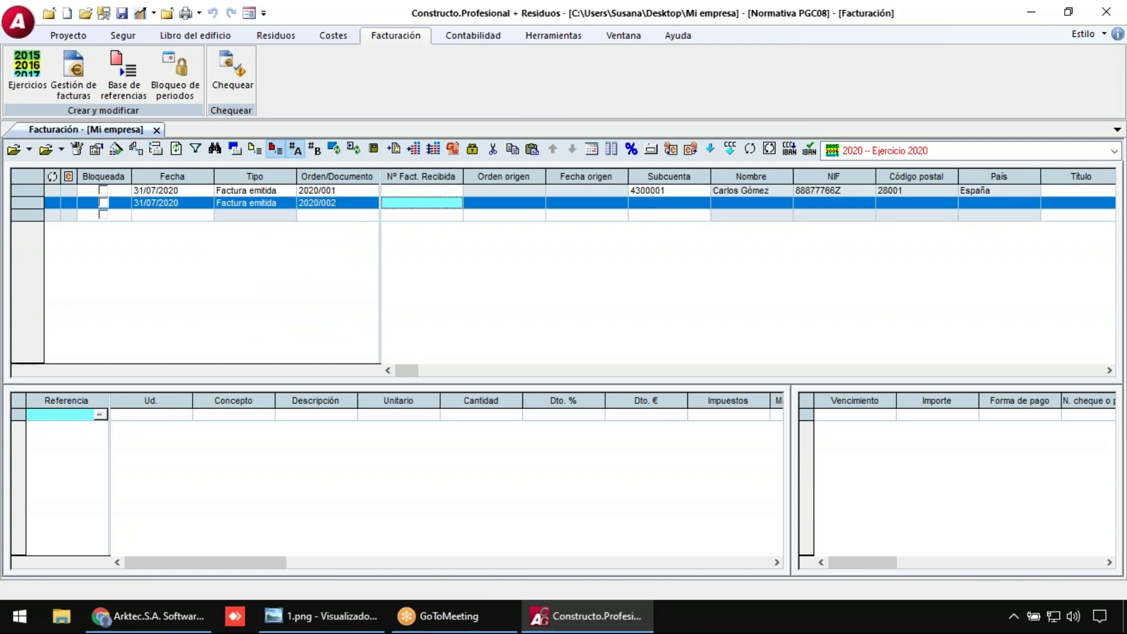
# - Start importing a certification into invoice 2020/002's lines and choose the desktop file "Obra 01 - Madrid certificación 01"
pyautogui.click(238, 415)
pyautogui.click(299, 413)
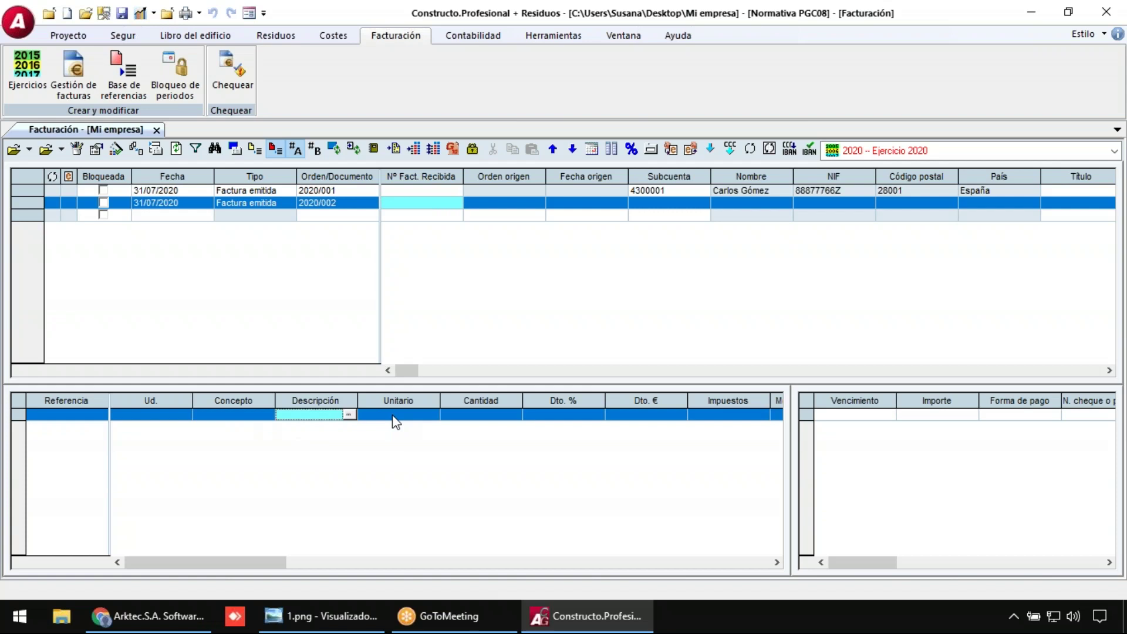
pyautogui.click(454, 151)
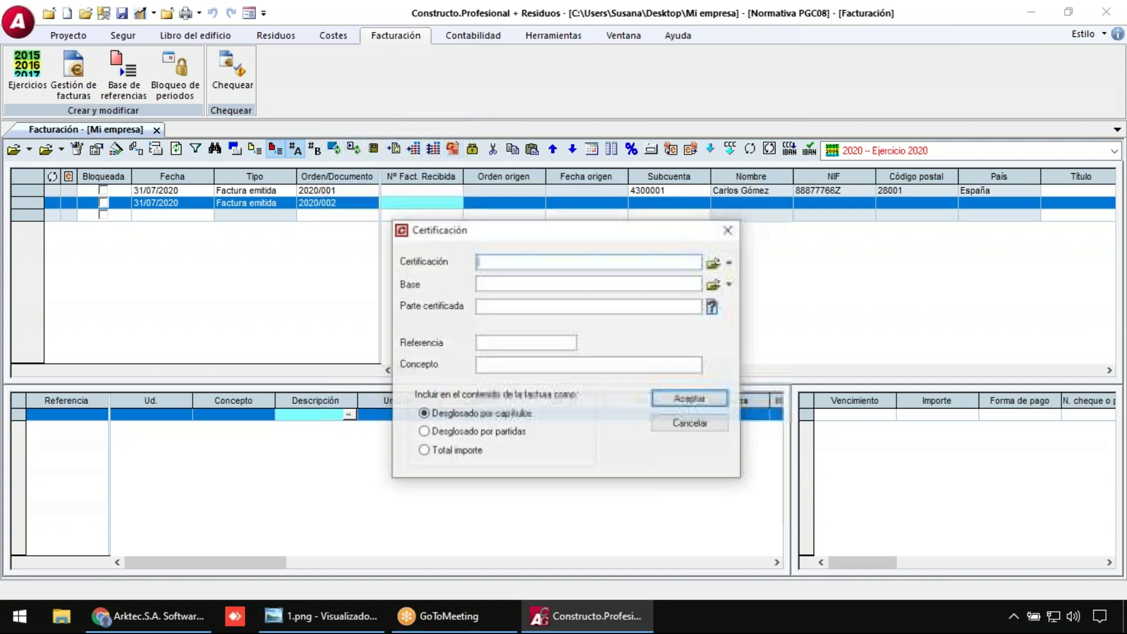
pyautogui.click(714, 262)
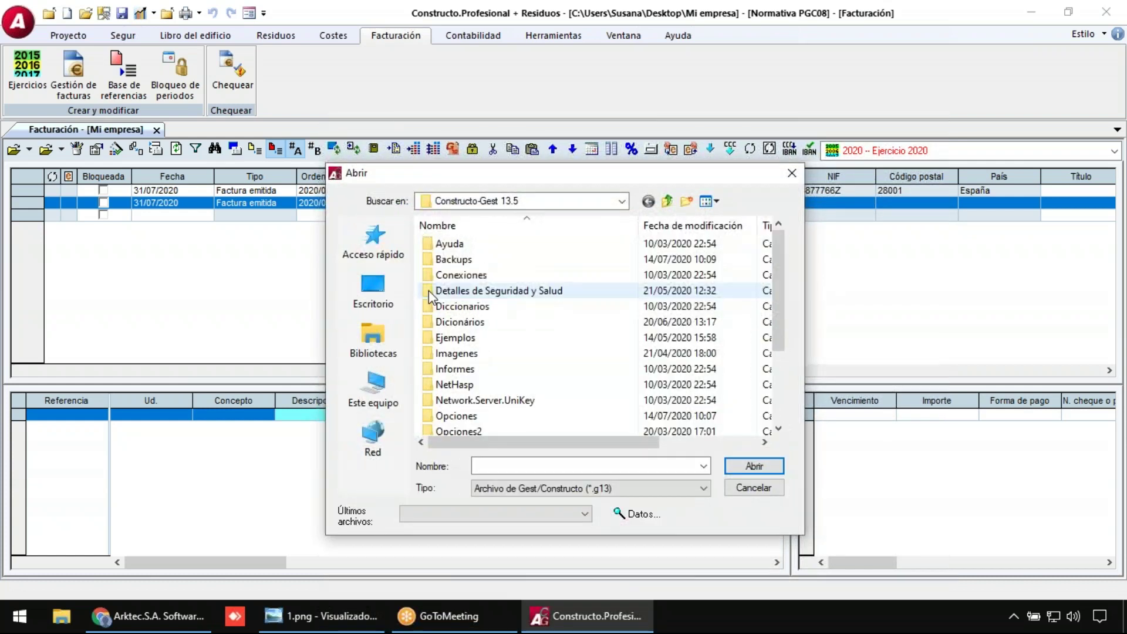
pyautogui.click(378, 295)
pyautogui.doubleClick(540, 353)
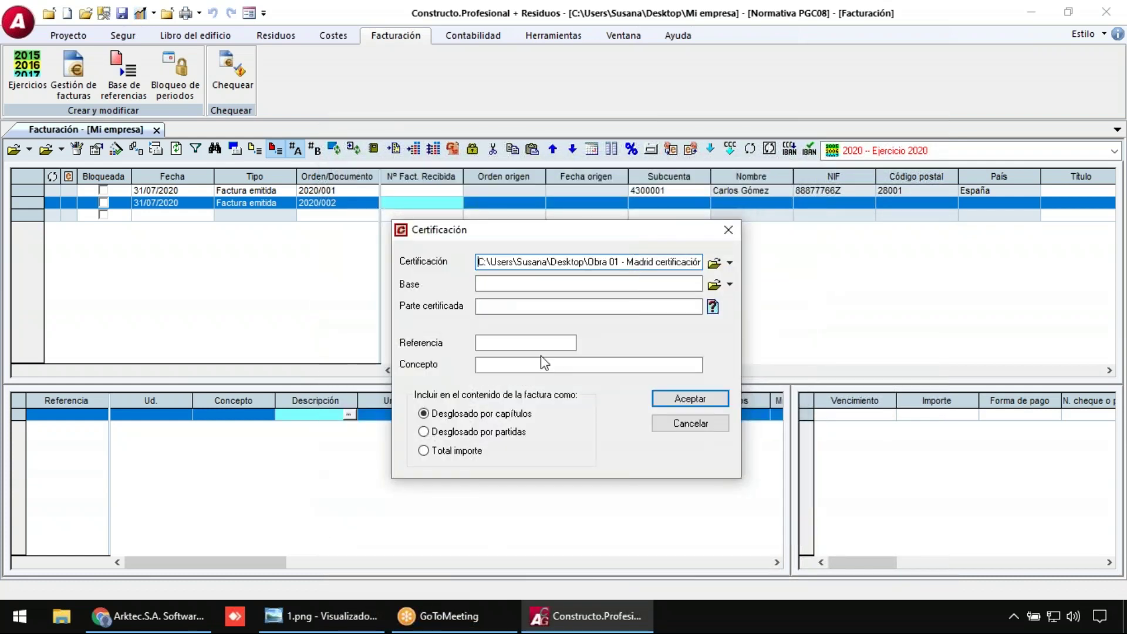
# - Import the certification broken down by items (Desglosado por partidas) with the concept "Certificación de julio"
pyautogui.click(464, 436)
pyautogui.click(435, 453)
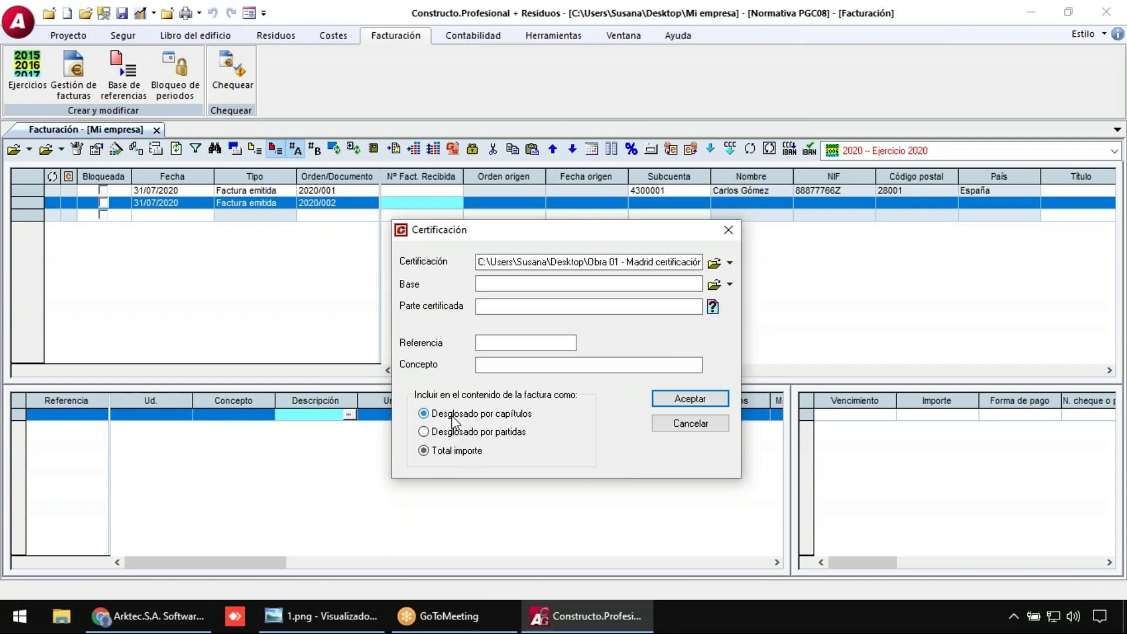
pyautogui.click(427, 432)
pyautogui.click(514, 365)
pyautogui.write('Certi')
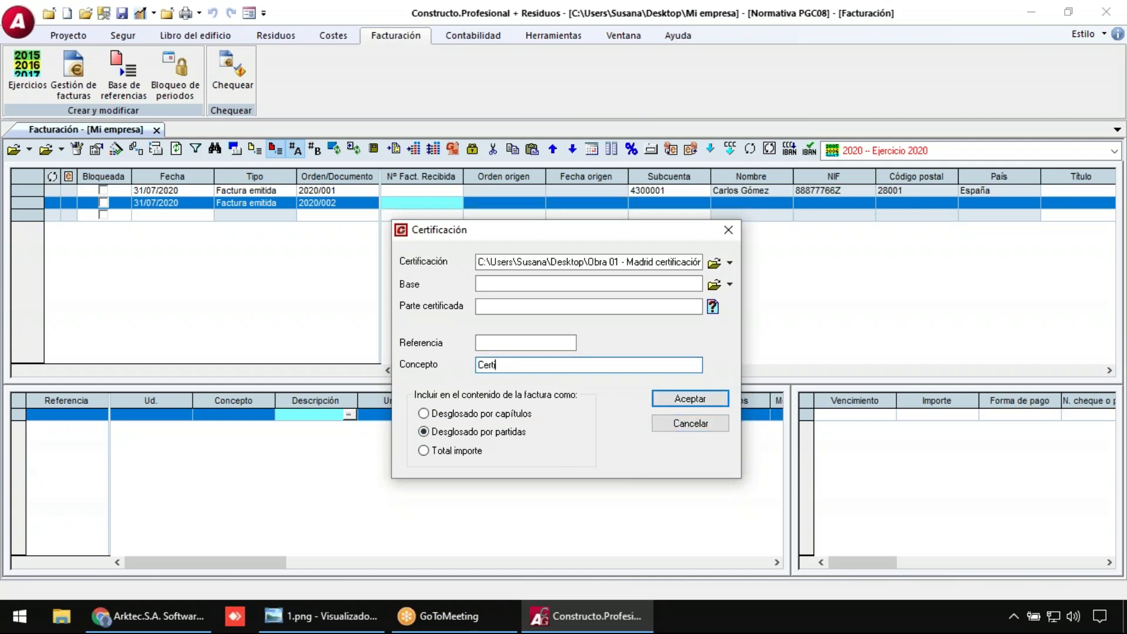
pyautogui.write('ficación de julio')
pyautogui.click(667, 399)
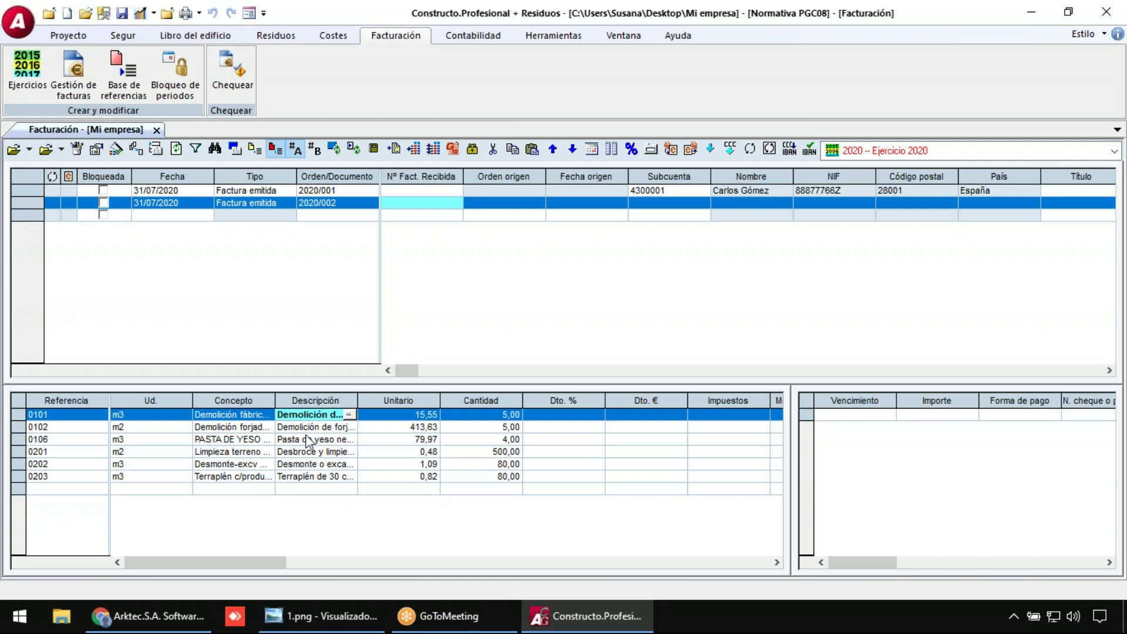
# - Review the descriptions and quantities of the imported certification lines in invoice 2020/002
pyautogui.click(310, 453)
pyautogui.click(311, 464)
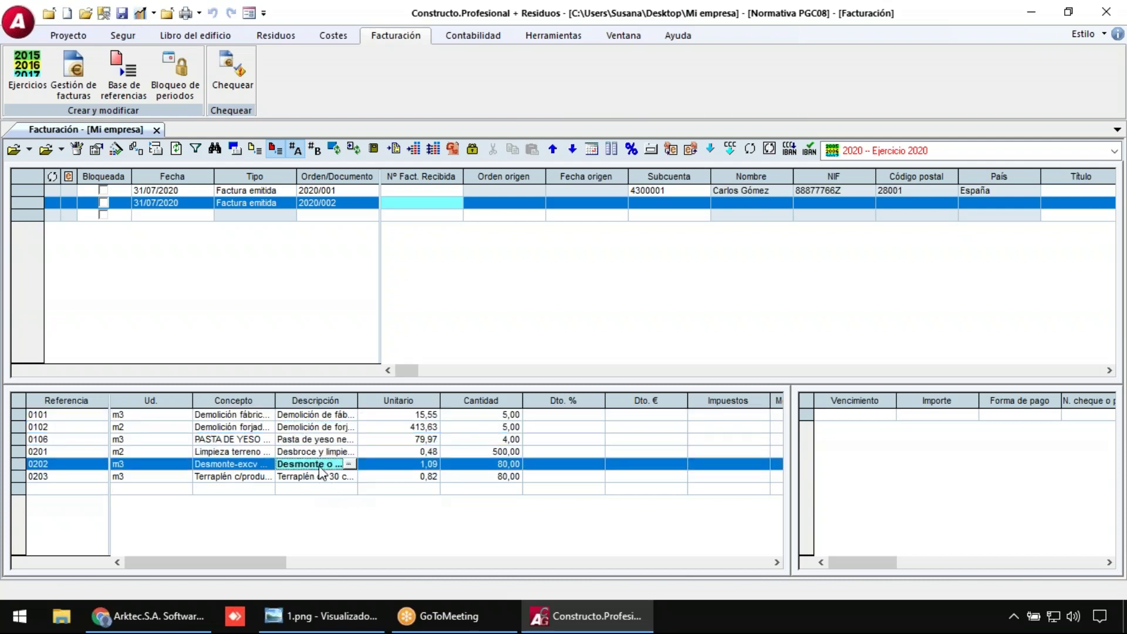
pyautogui.click(500, 415)
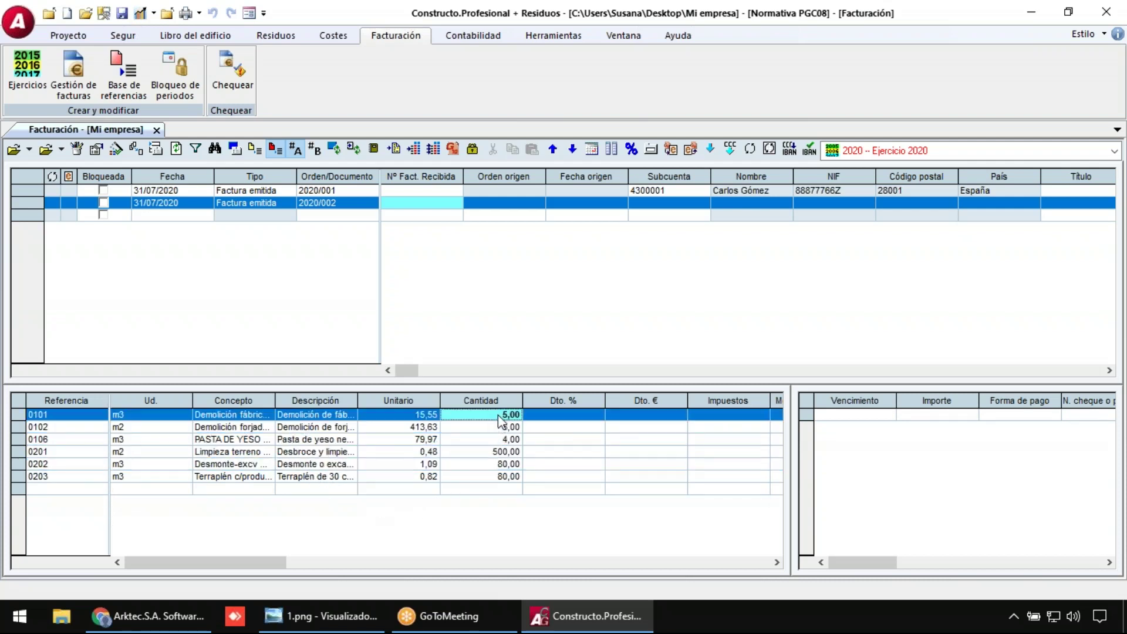
pyautogui.press('Down')
pyautogui.press('Down')
pyautogui.press('Down')
pyautogui.press('Down')
pyautogui.press('Down')
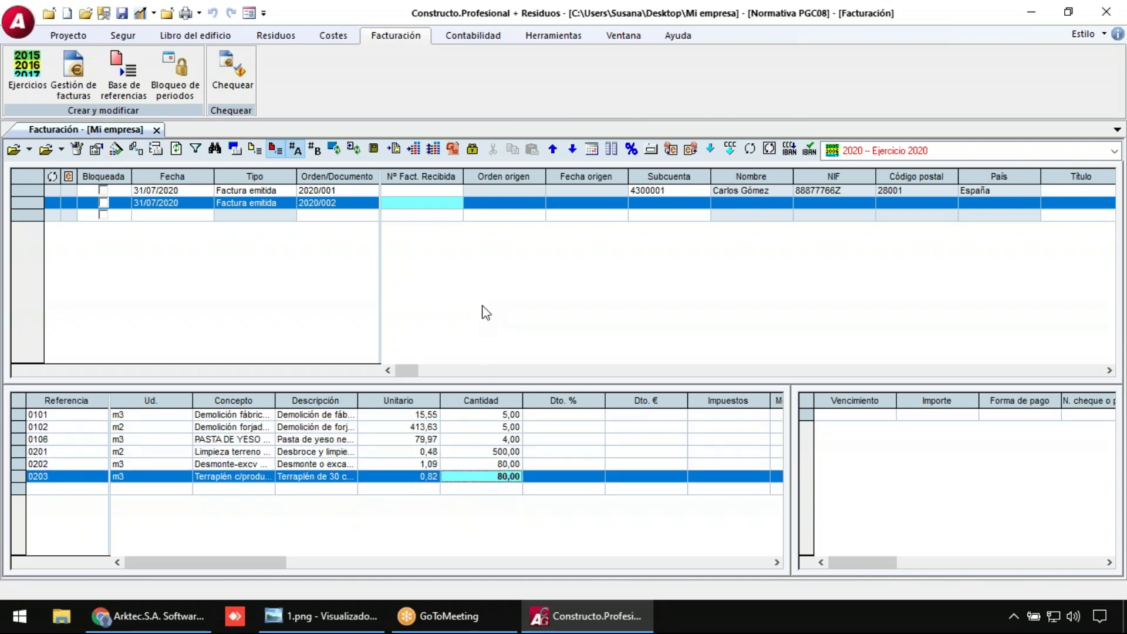
# - Assign the client's subaccount to invoice 2020/002 from the subaccount search
pyautogui.click(695, 204)
pyautogui.click(701, 202)
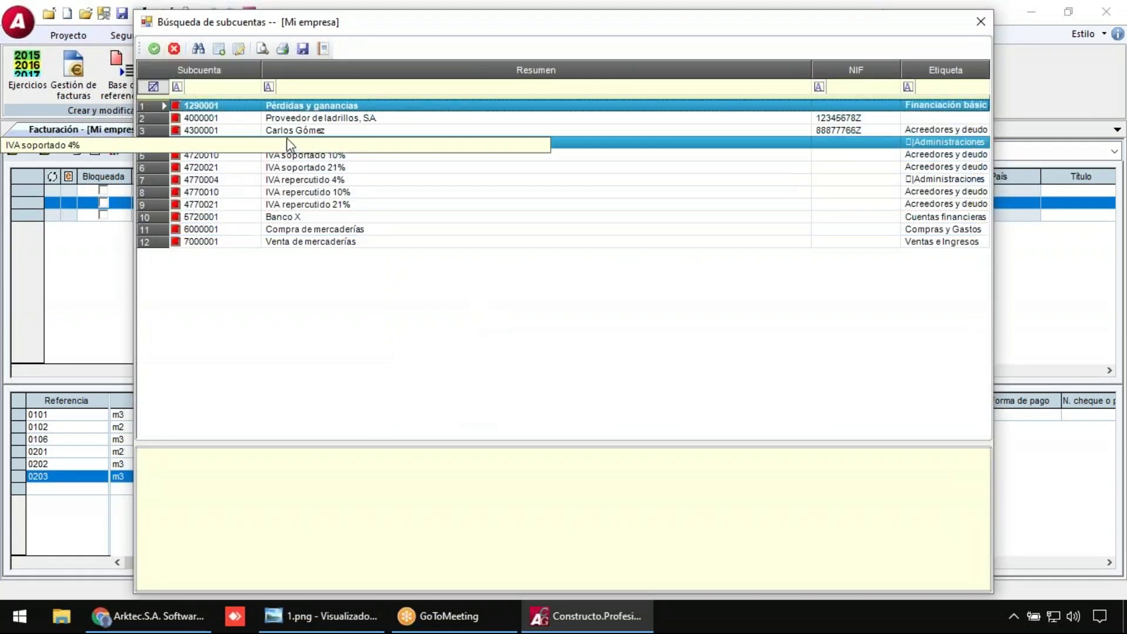
pyautogui.doubleClick(304, 130)
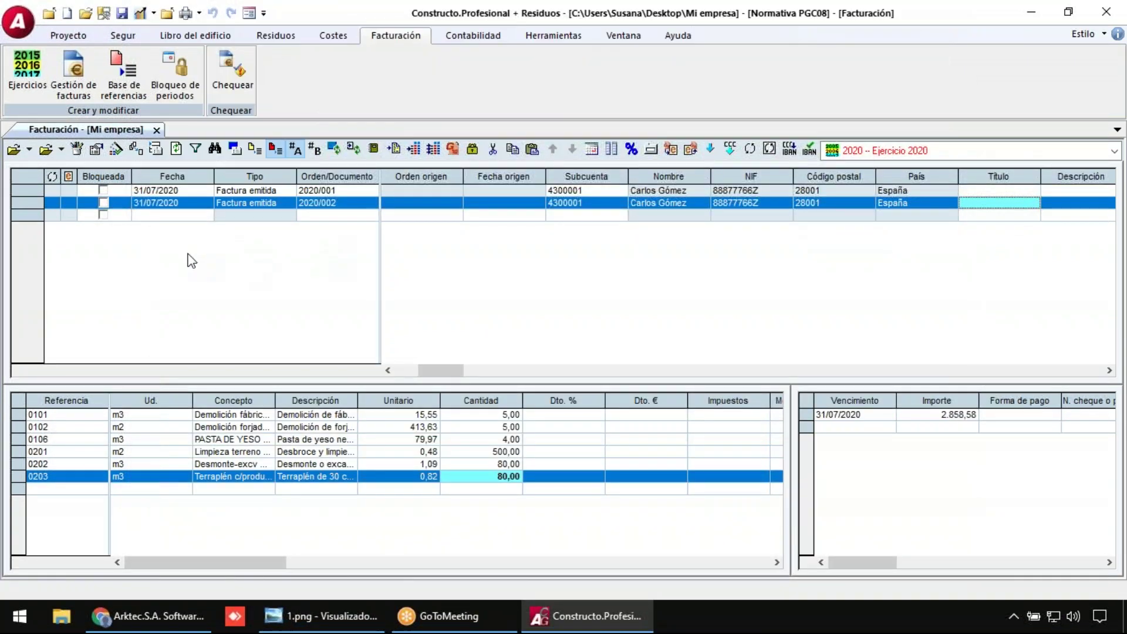
# - Set the tax rate of invoice 2020/002 to 21% in its detail form and accept the change
pyautogui.doubleClick(26, 202)
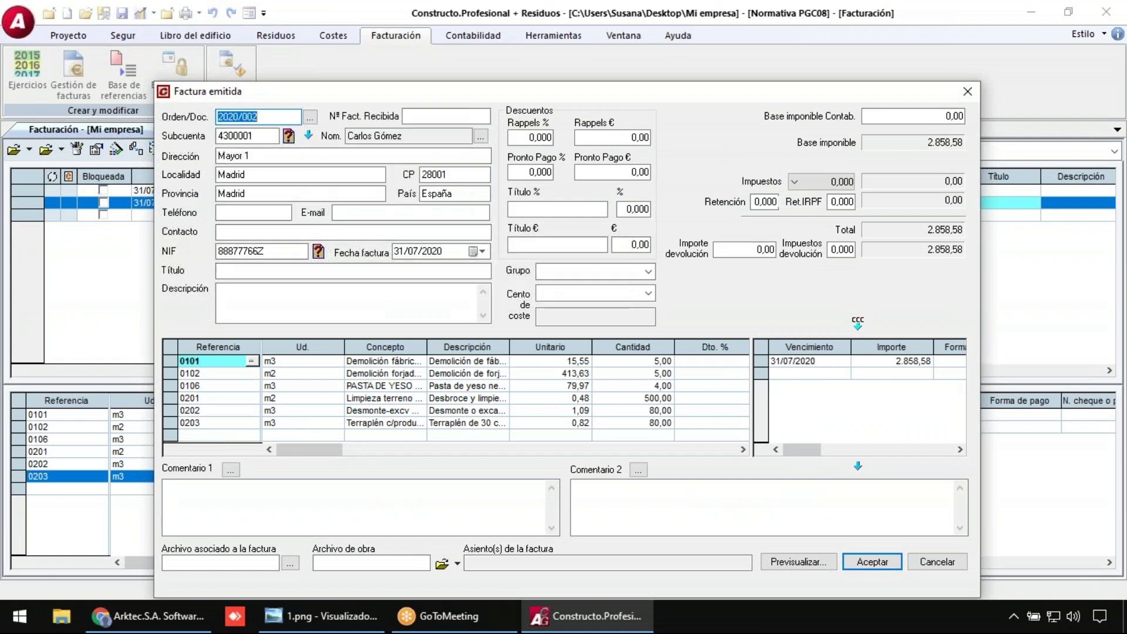
pyautogui.click(794, 181)
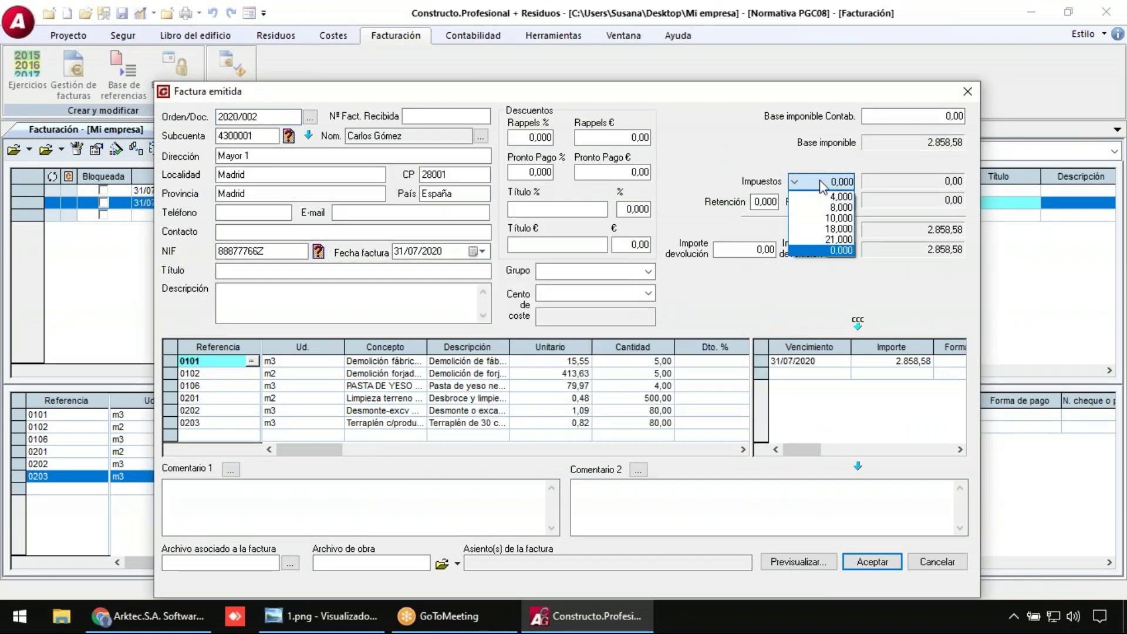
pyautogui.click(825, 240)
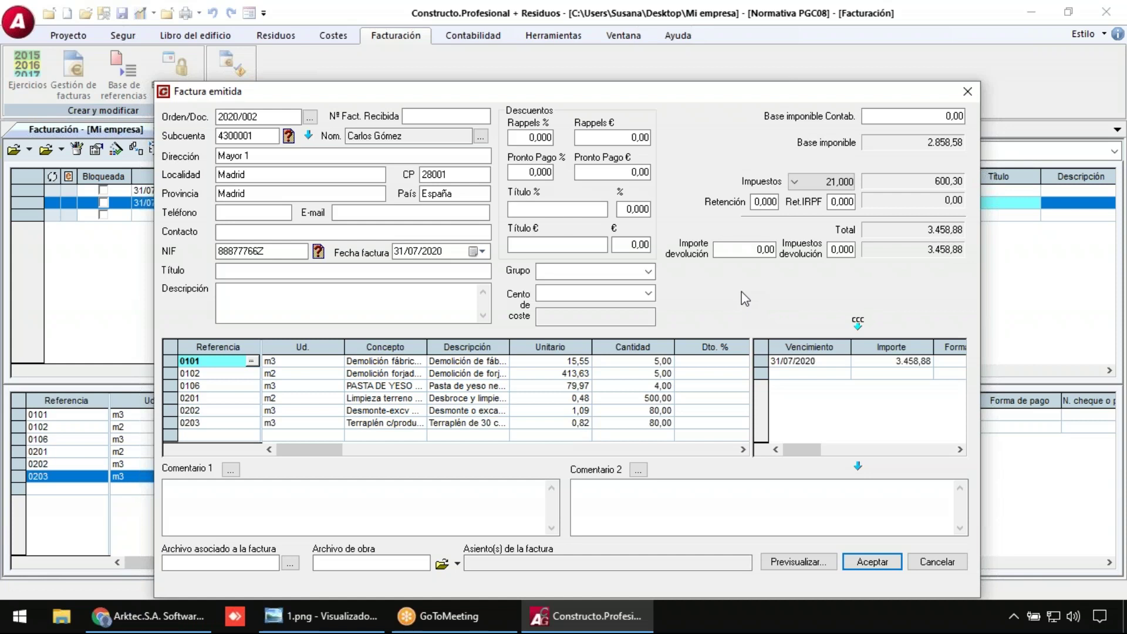
pyautogui.click(873, 562)
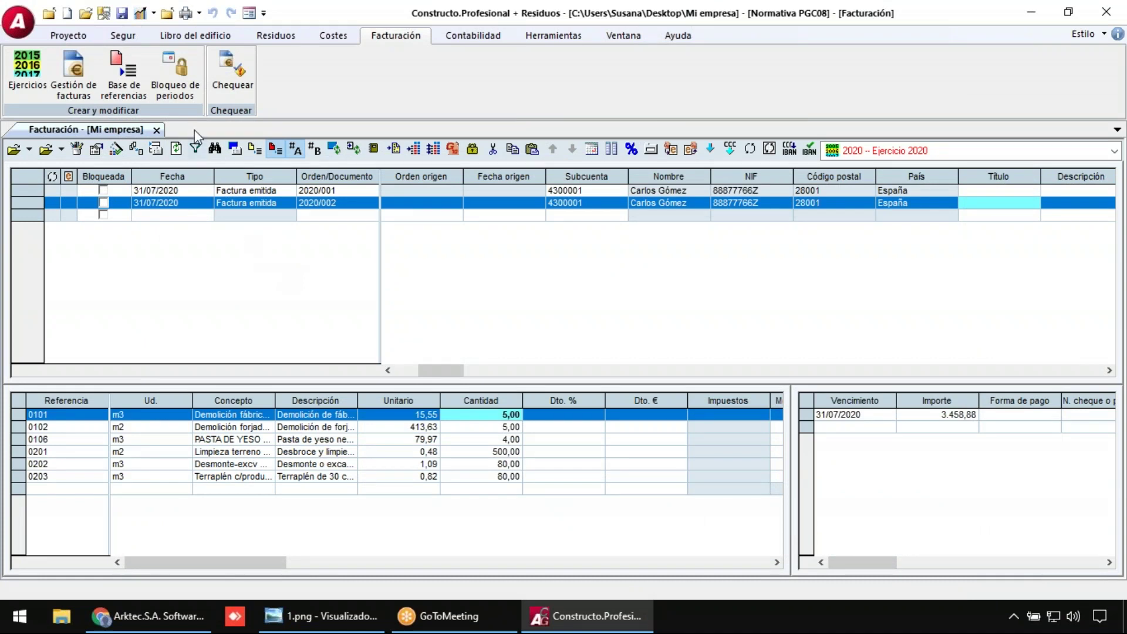
# - Generate payment due dates at 1, 2 and 3 months for invoice 2020/002
pyautogui.click(117, 148)
pyautogui.click(346, 282)
pyautogui.click(634, 490)
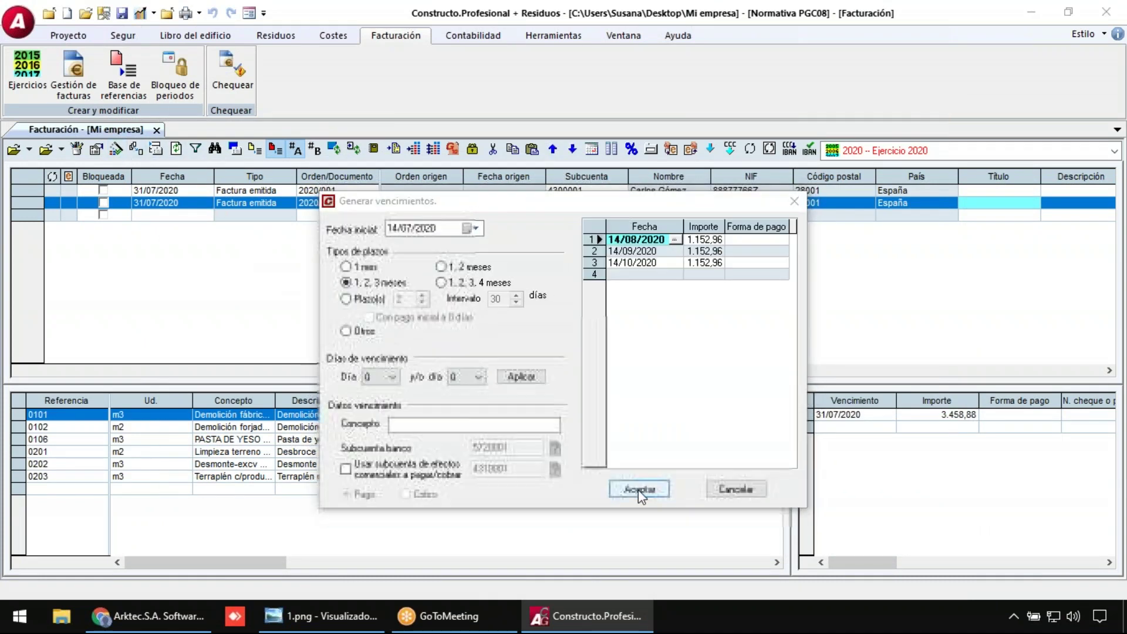
pyautogui.click(536, 399)
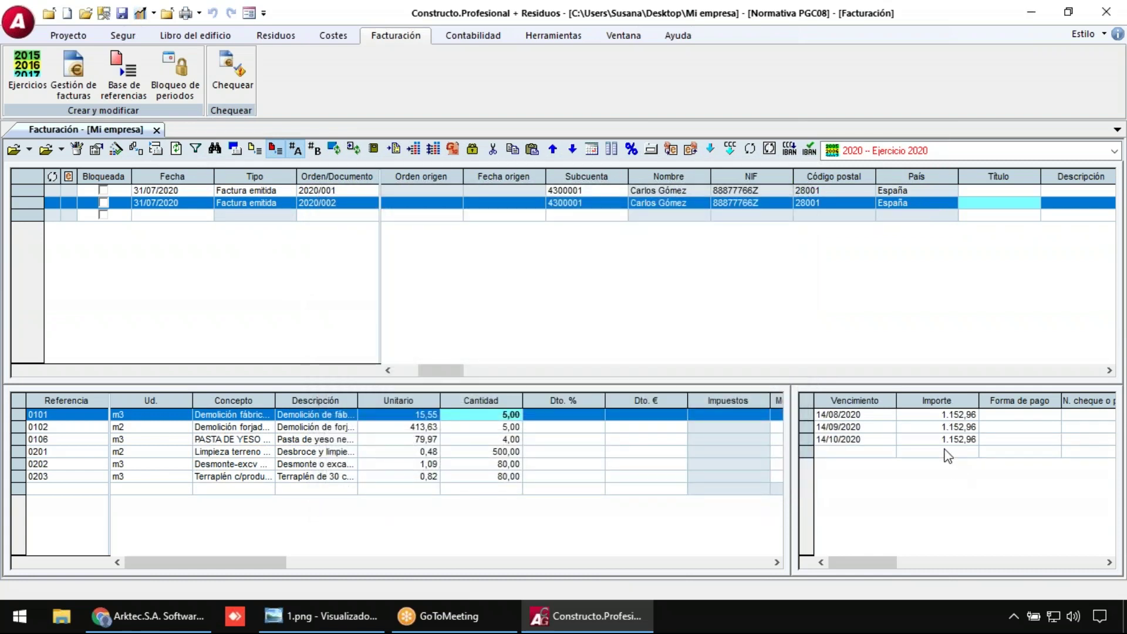
pyautogui.click(827, 189)
pyautogui.click(828, 202)
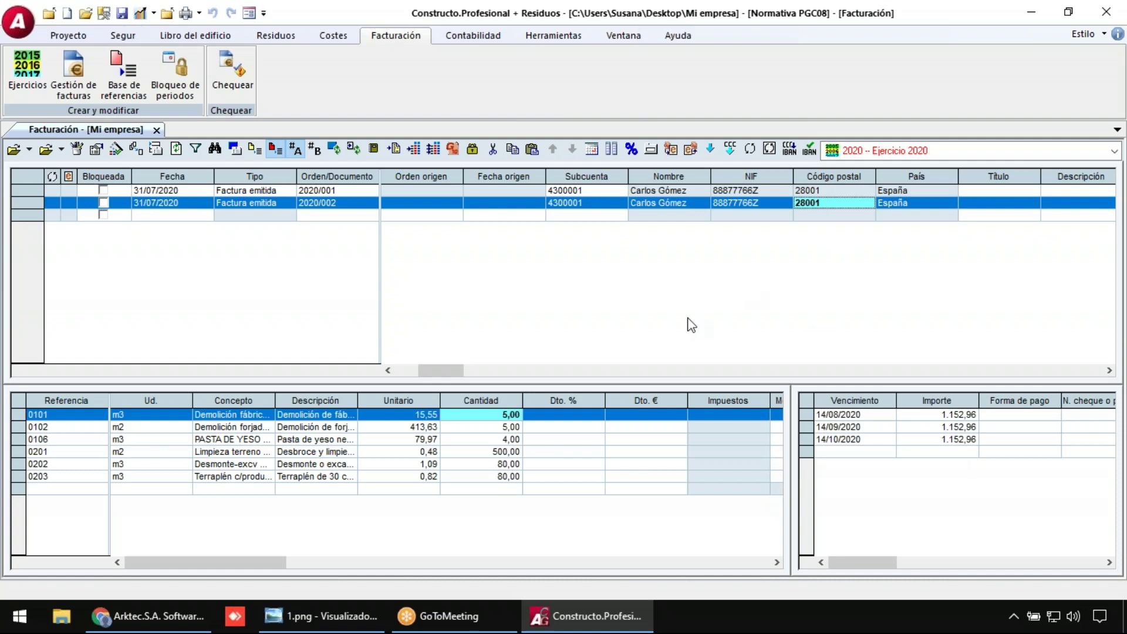
# - Close the Facturación view of Mi empresa and open the library of printable reports (Informes)
pyautogui.click(156, 130)
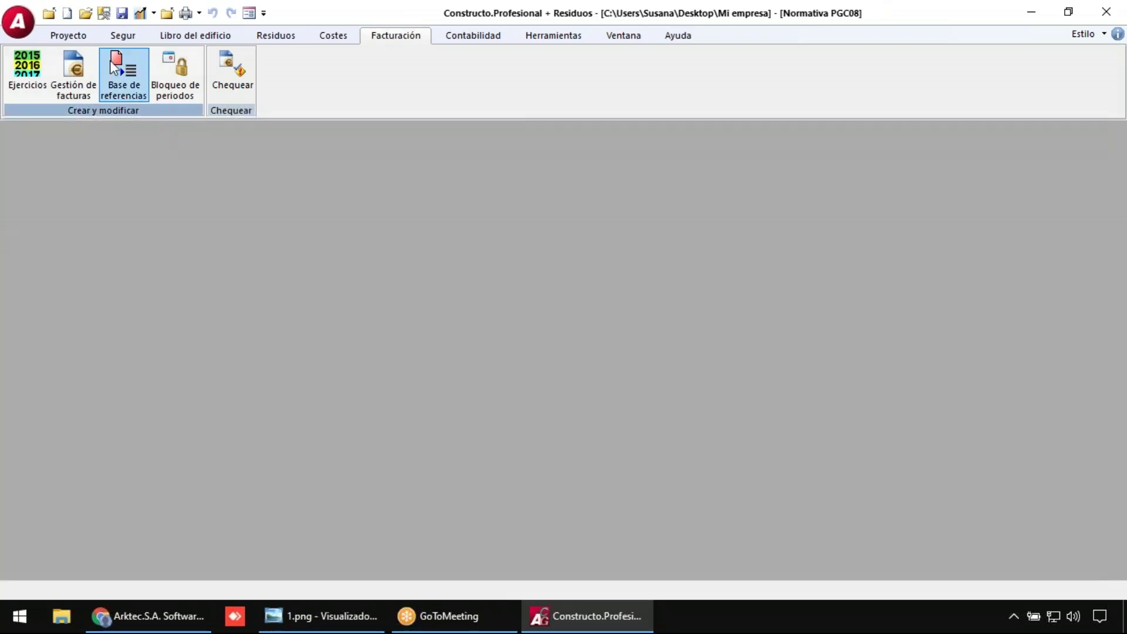
pyautogui.click(17, 21)
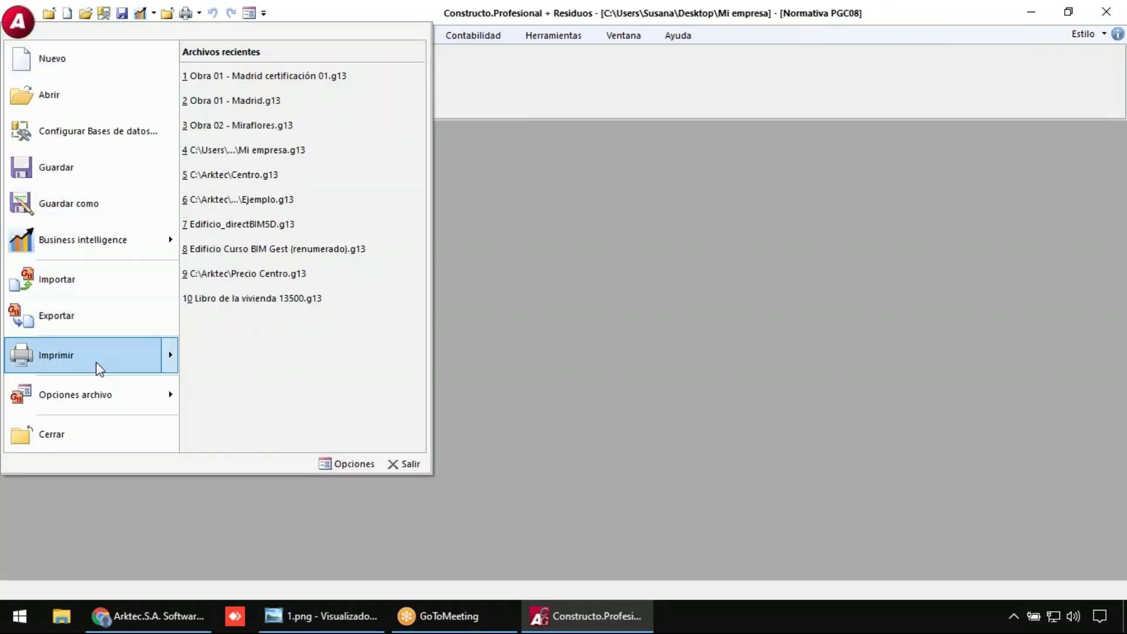
pyautogui.moveTo(100, 367)
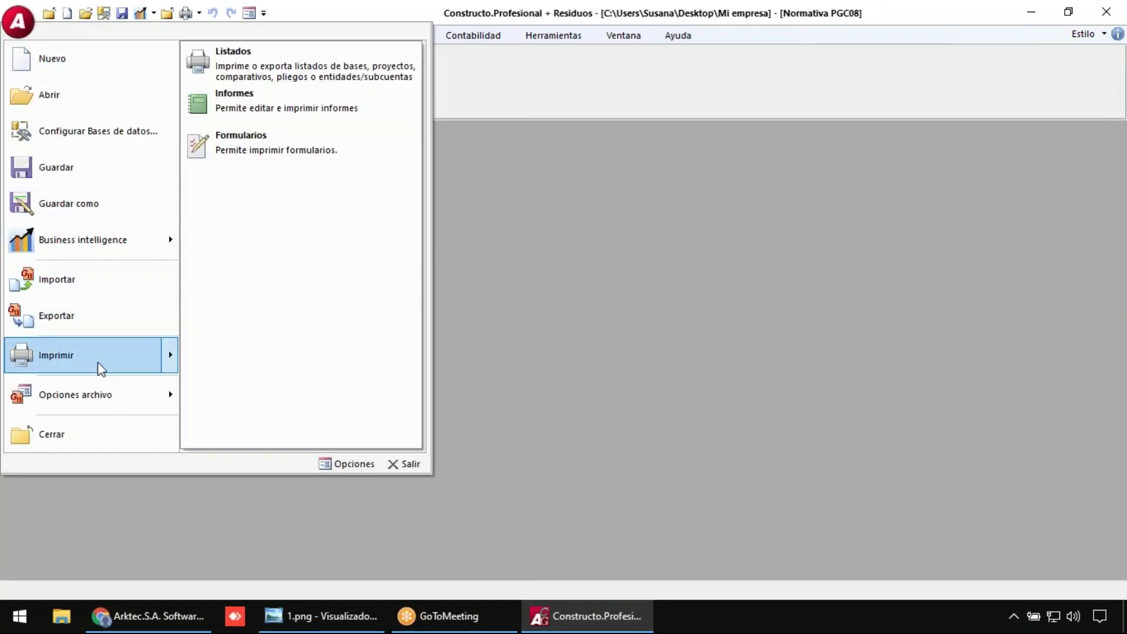
pyautogui.click(294, 108)
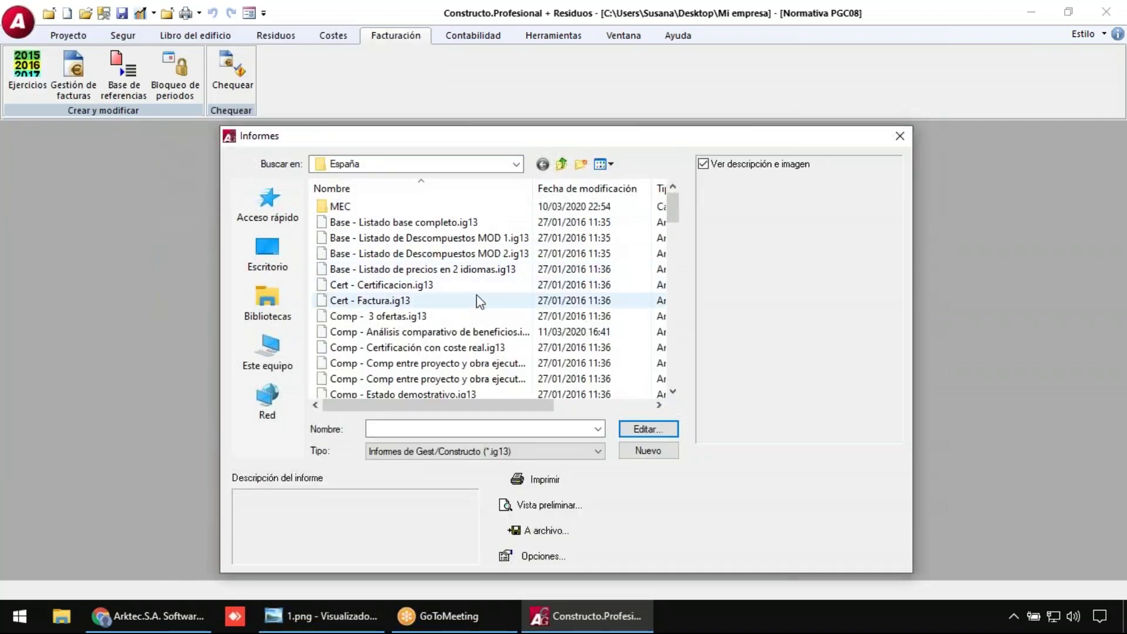
# - Preview the single-IVA invoice templates and open "Fact - Factura con un sólo tipo de IVA (modelo 1).ig13" for editing
pyautogui.scroll(-7, 480, 301)
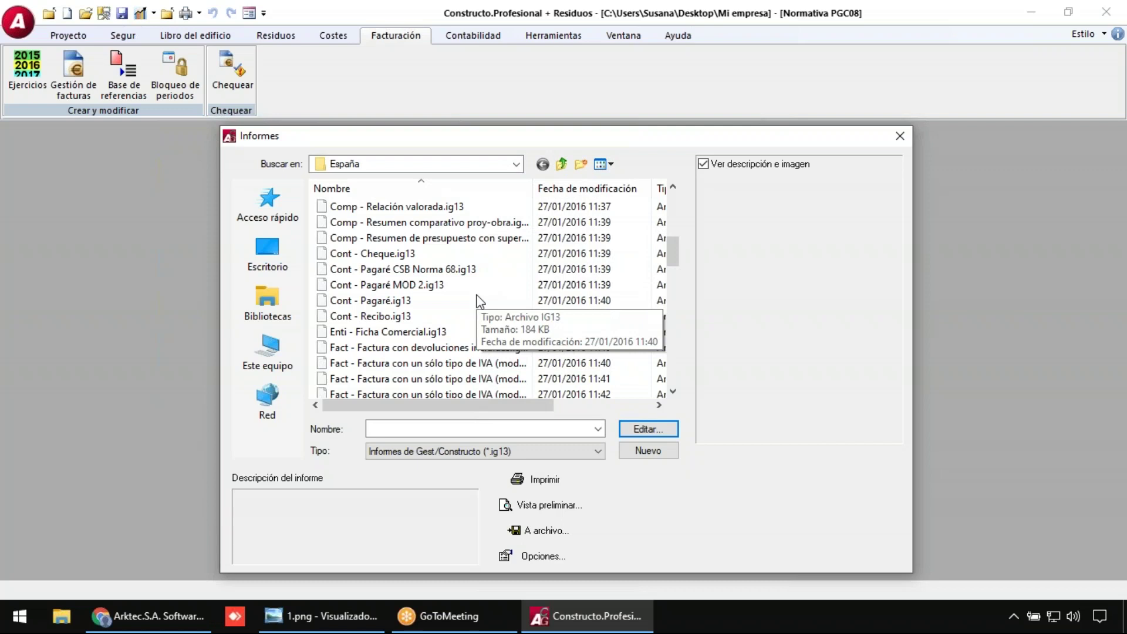
pyautogui.scroll(-2, 469, 301)
pyautogui.click(446, 254)
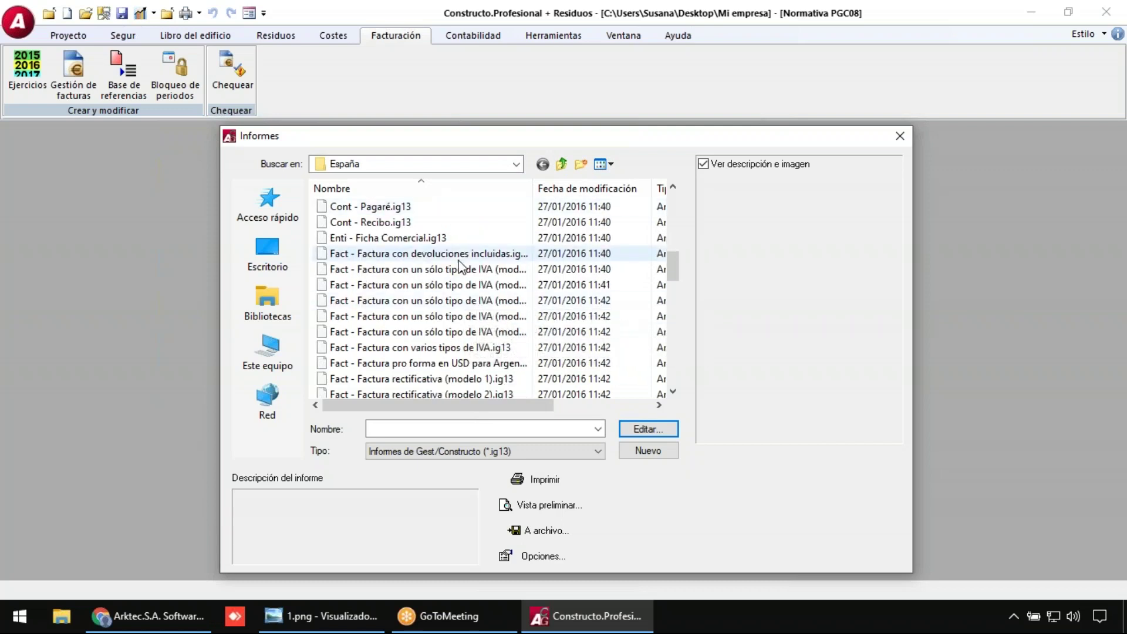
pyautogui.click(446, 285)
pyautogui.click(418, 301)
pyautogui.click(471, 317)
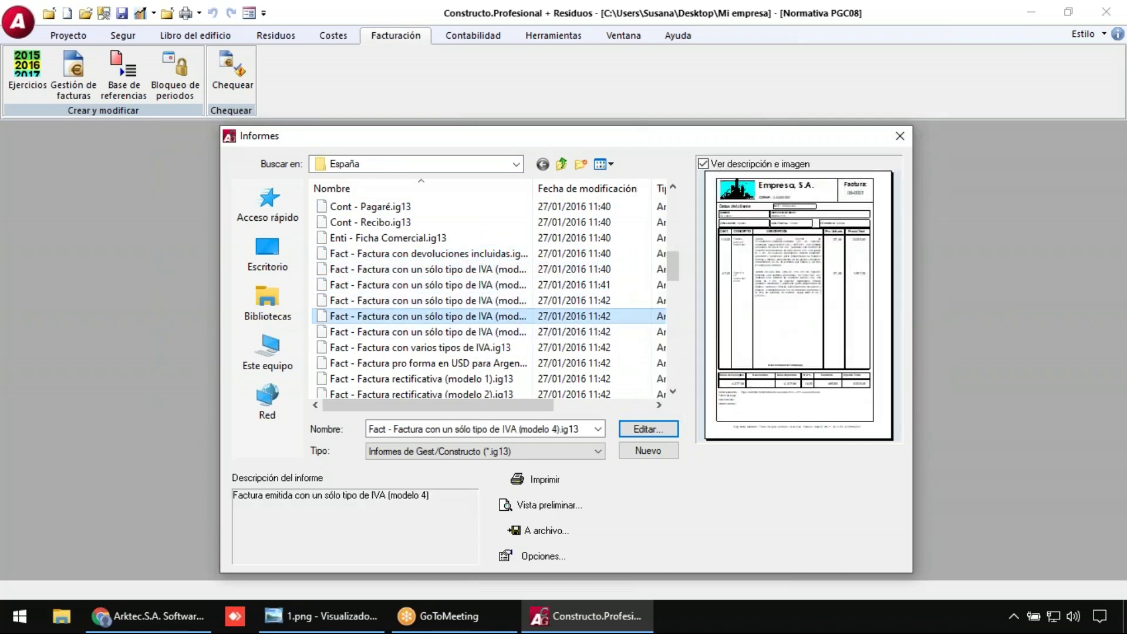
pyautogui.click(472, 269)
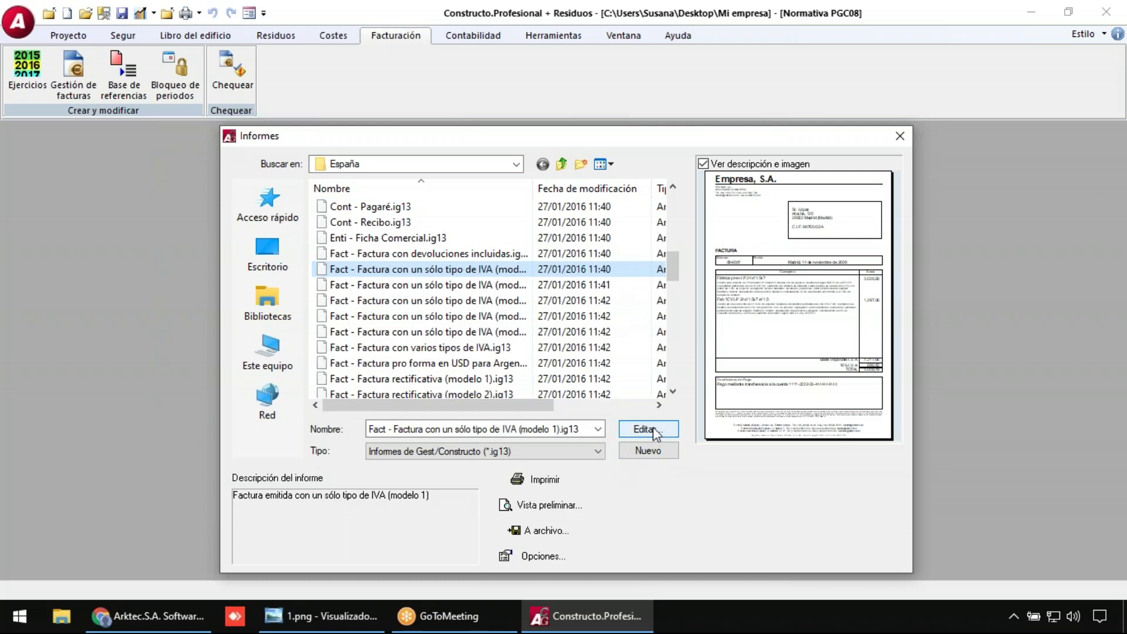
pyautogui.rightClick(481, 274)
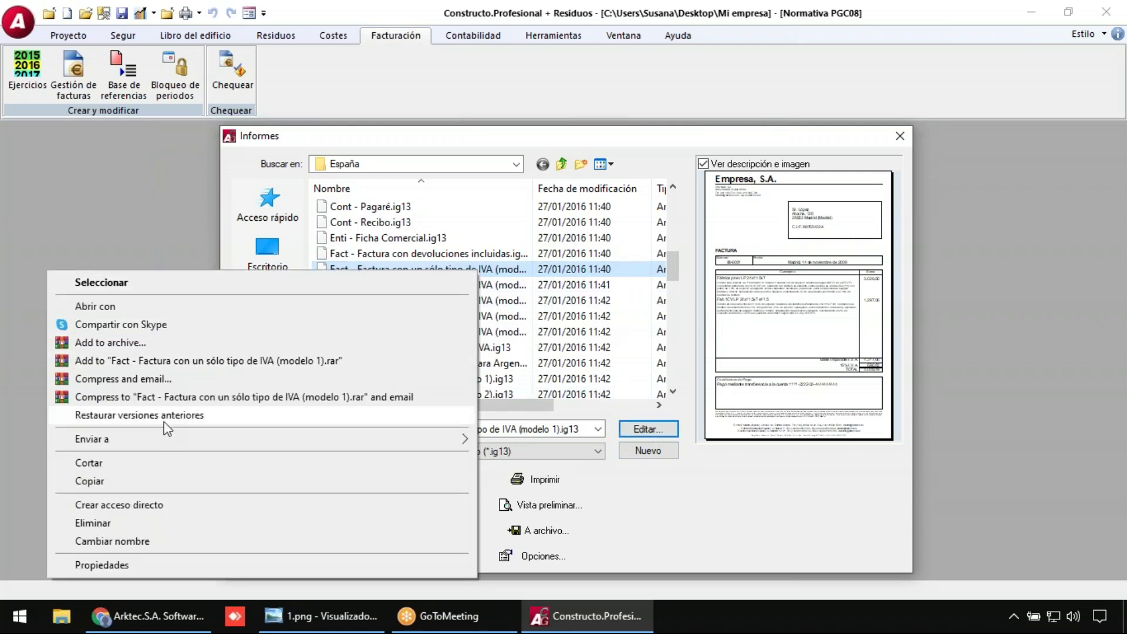
pyautogui.press('Escape')
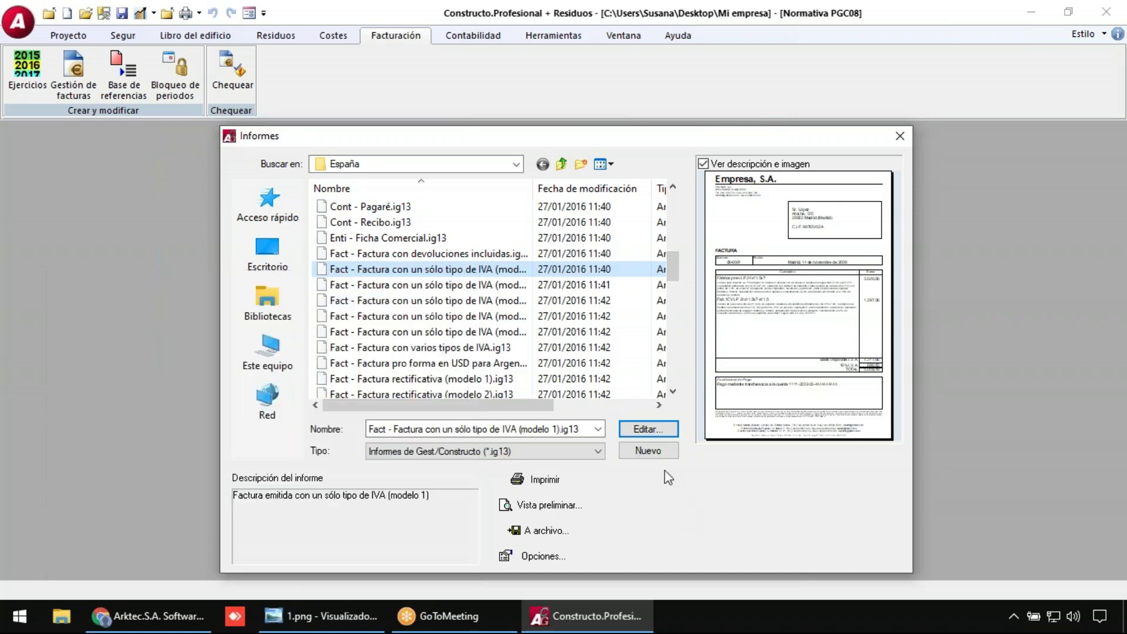
pyautogui.click(648, 429)
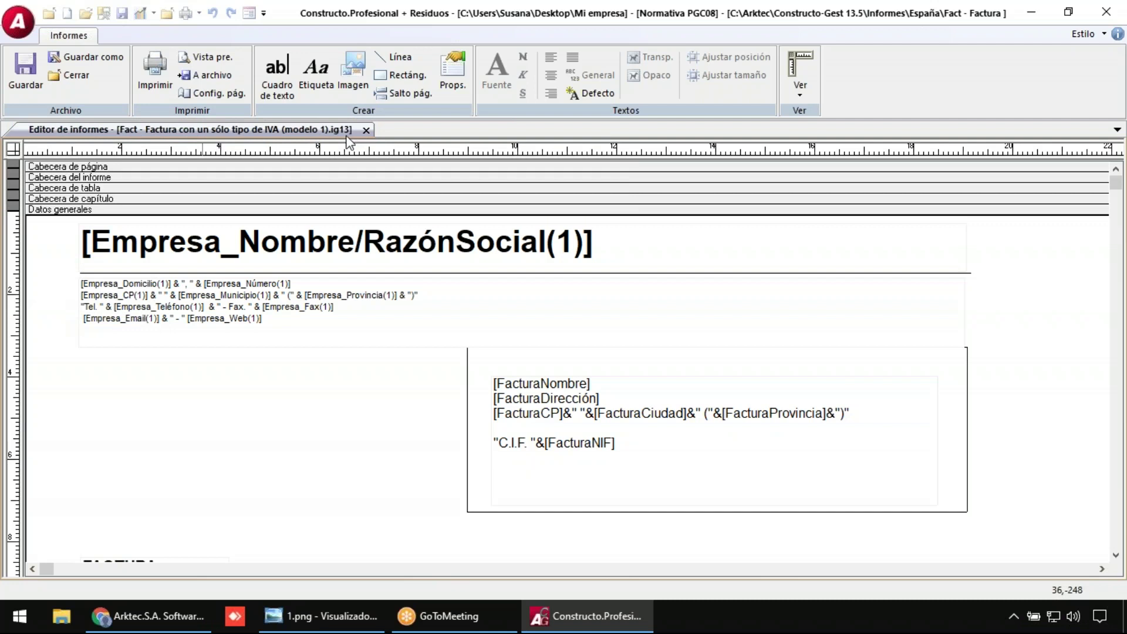
# - Save a copy of the report template on the Escritorio as "Mi informe de factura"
pyautogui.click(101, 56)
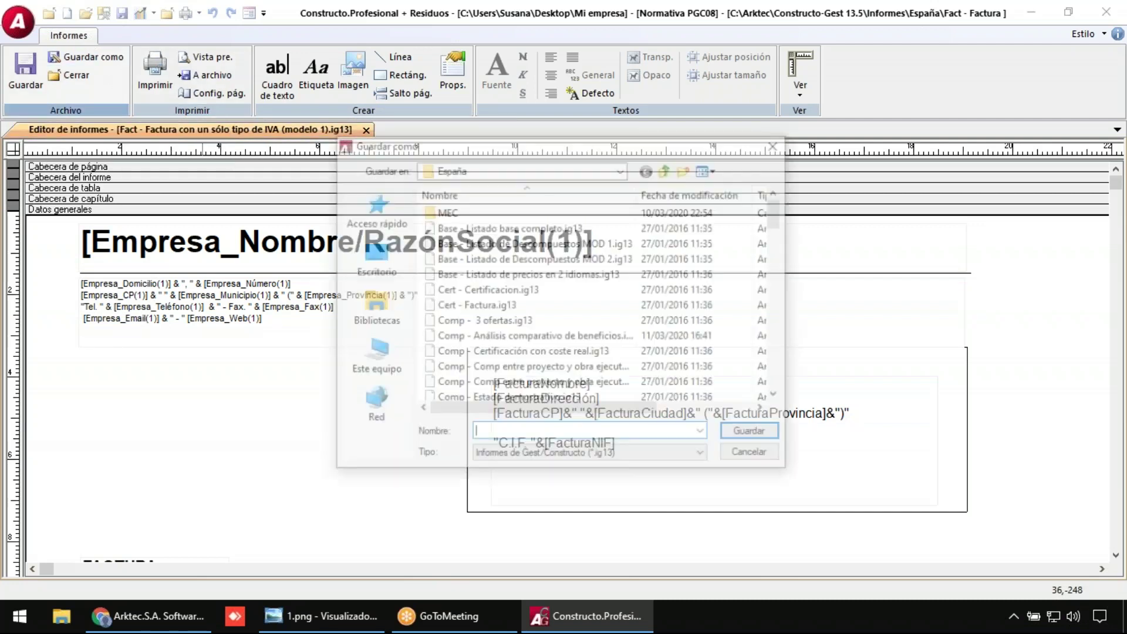
pyautogui.click(386, 266)
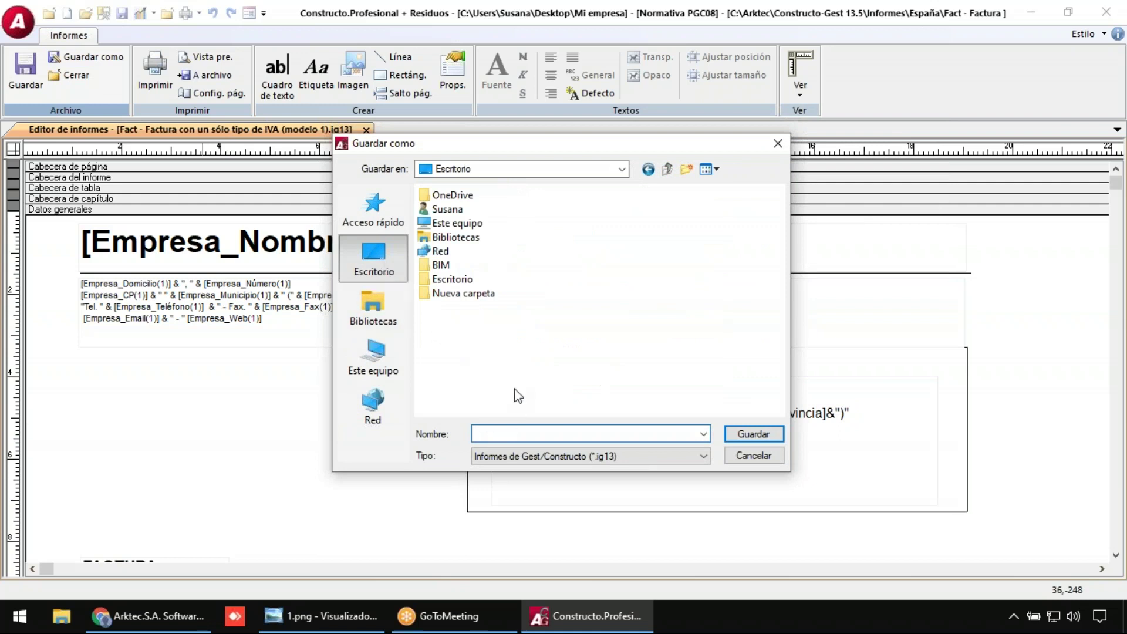
pyautogui.write('Mi informe de factura')
pyautogui.press('Return')
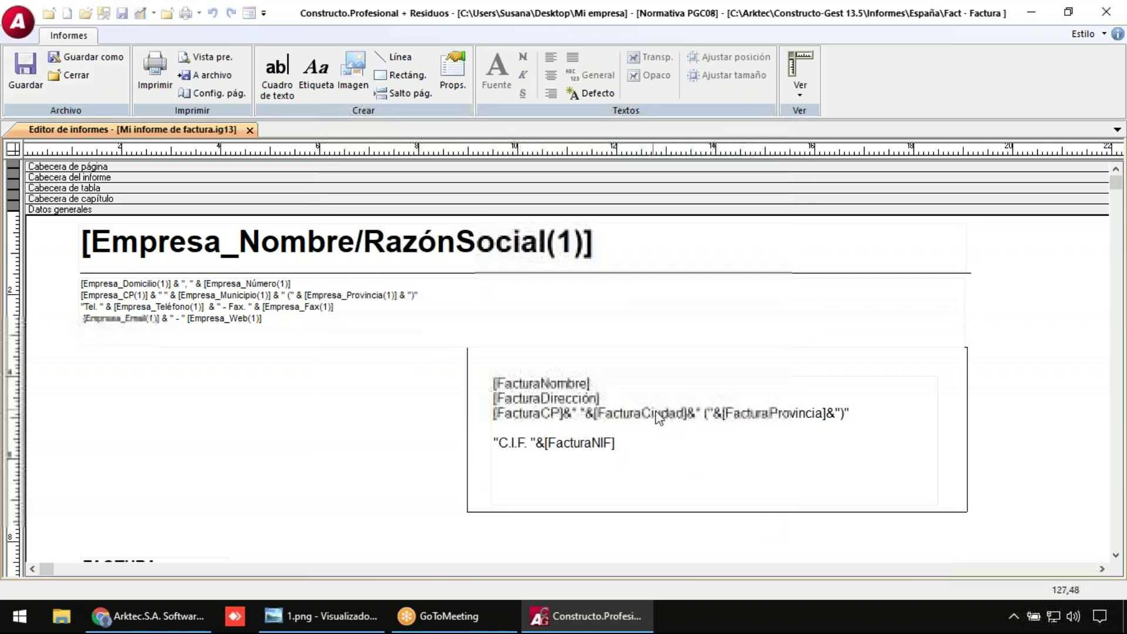
# - Replace the company name field in the report heading with the literal text "Mi empresa, S.A." in quotation marks
pyautogui.click(520, 252)
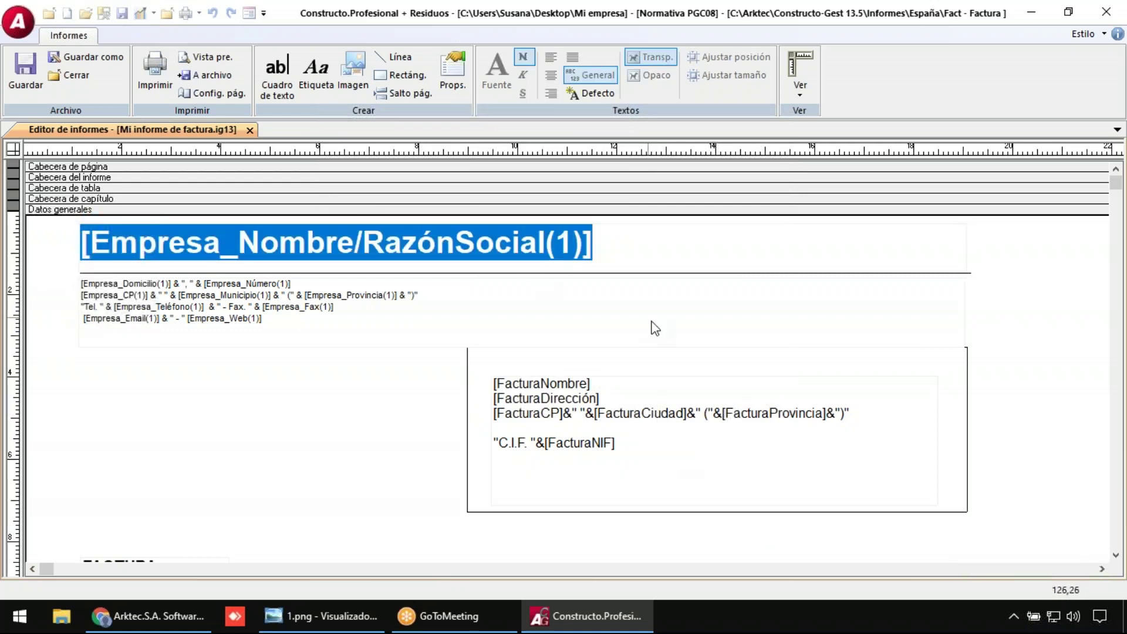
pyautogui.write('"Mi')
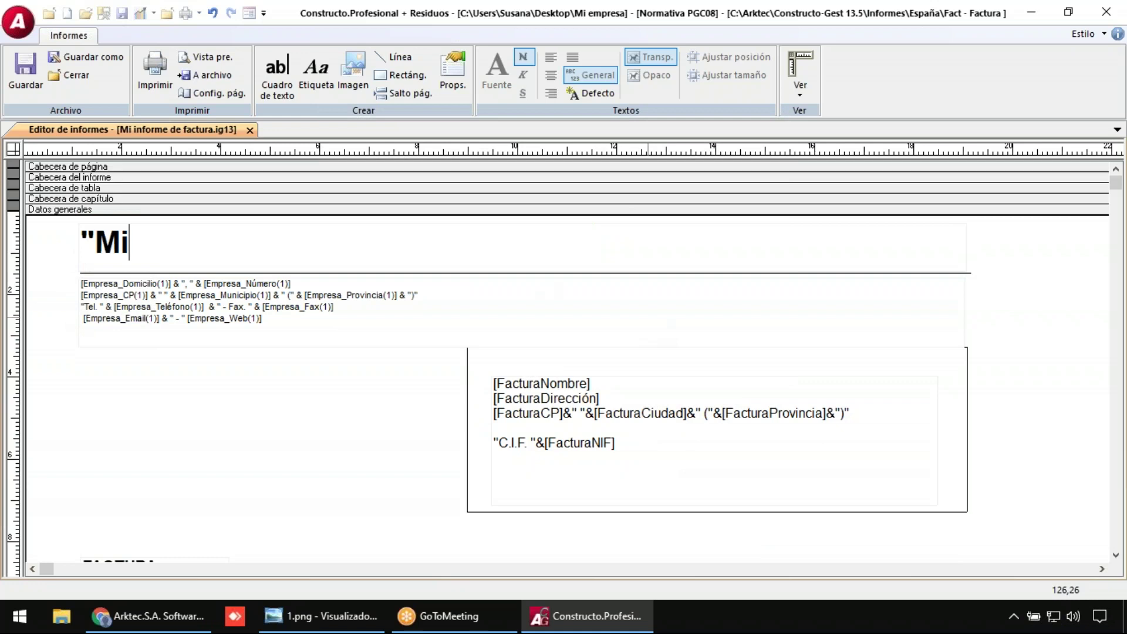
pyautogui.write(' empresa, S.A."')
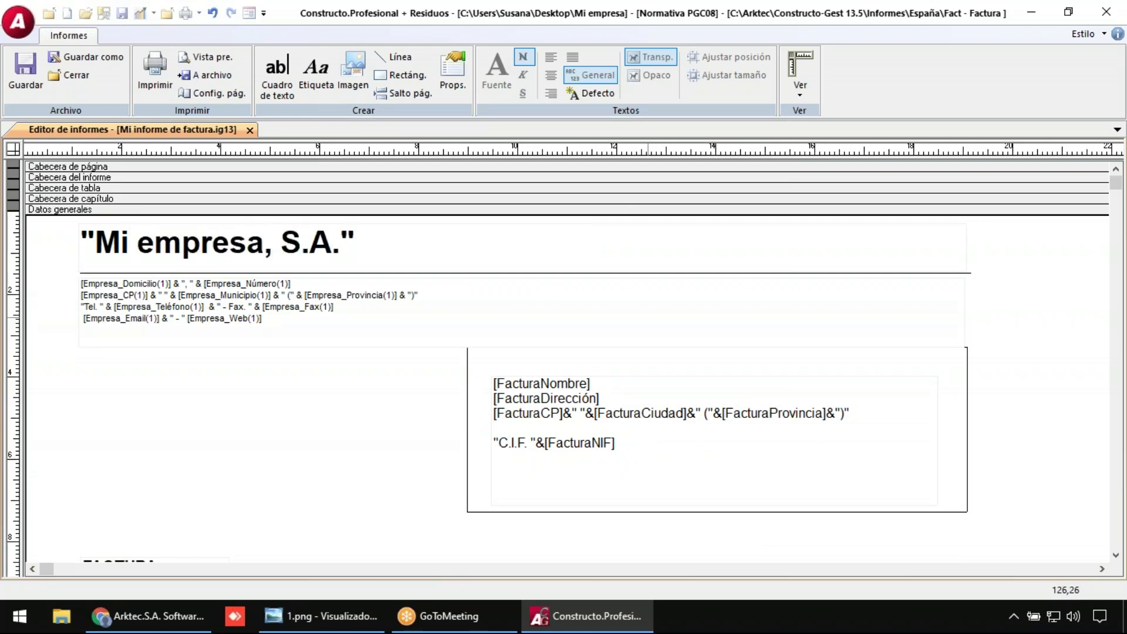
# - Replace the company address and contact fields under the heading with the quoted text "Mi dirección"
pyautogui.click(169, 305)
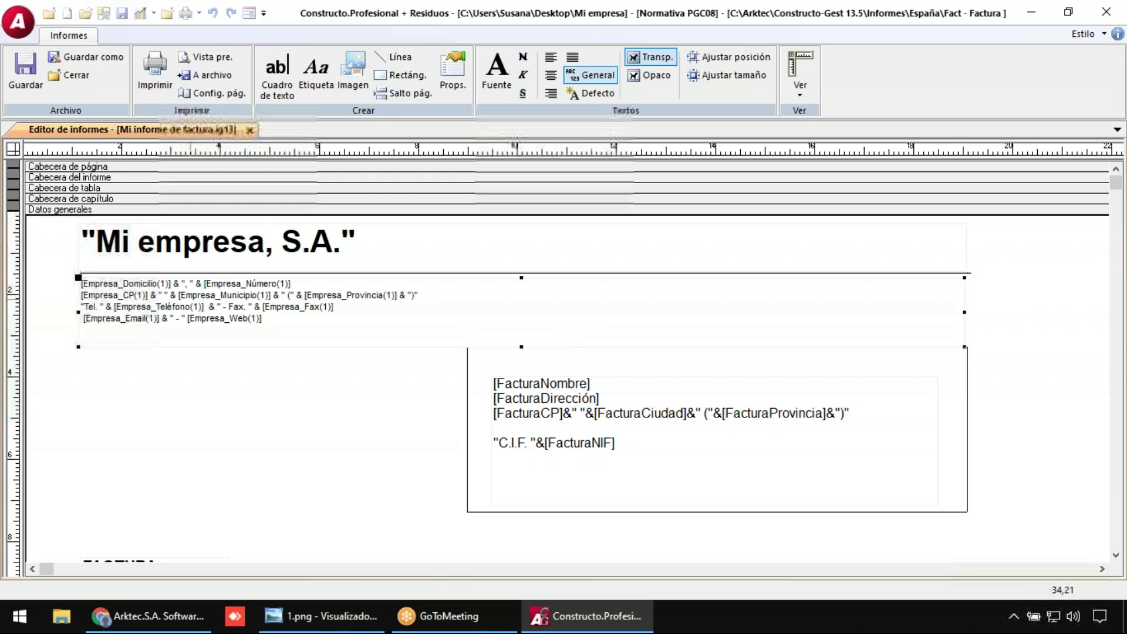
pyautogui.doubleClick(169, 306)
pyautogui.press('Delete')
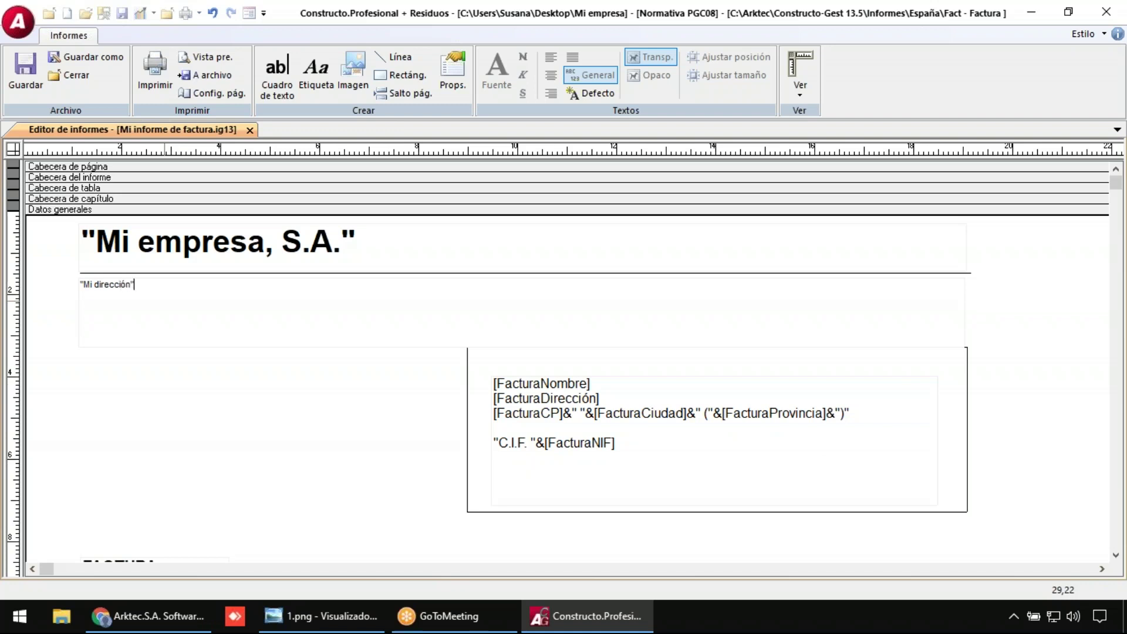
pyautogui.press('Escape')
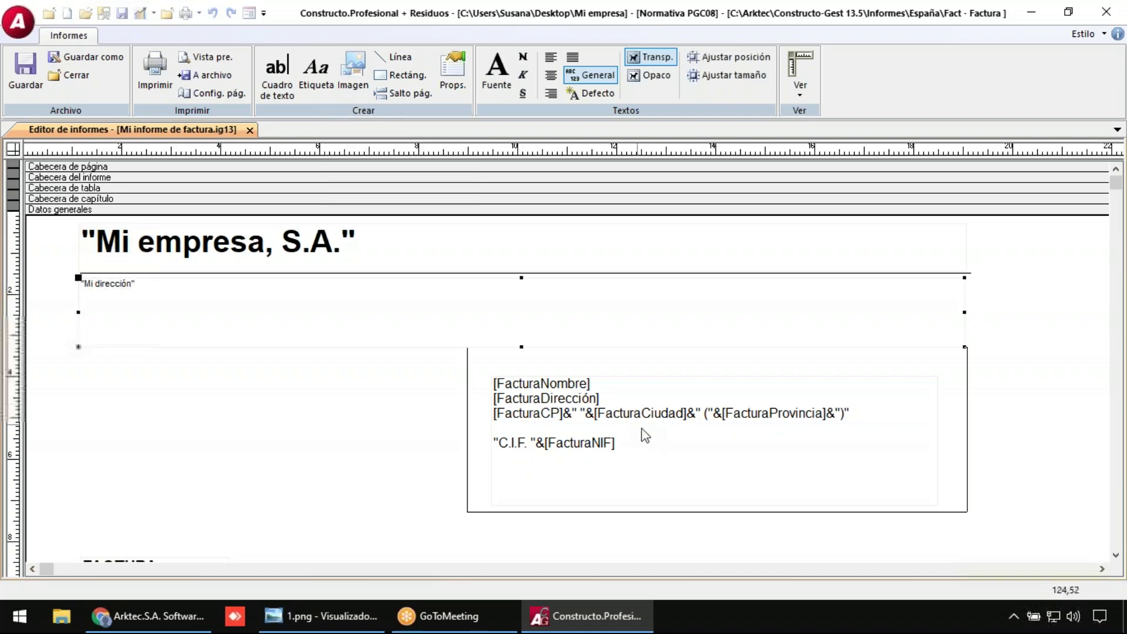
# - Change the "C.I.F." label before the tax number field in the client data block to "NIF: "
pyautogui.click(640, 421)
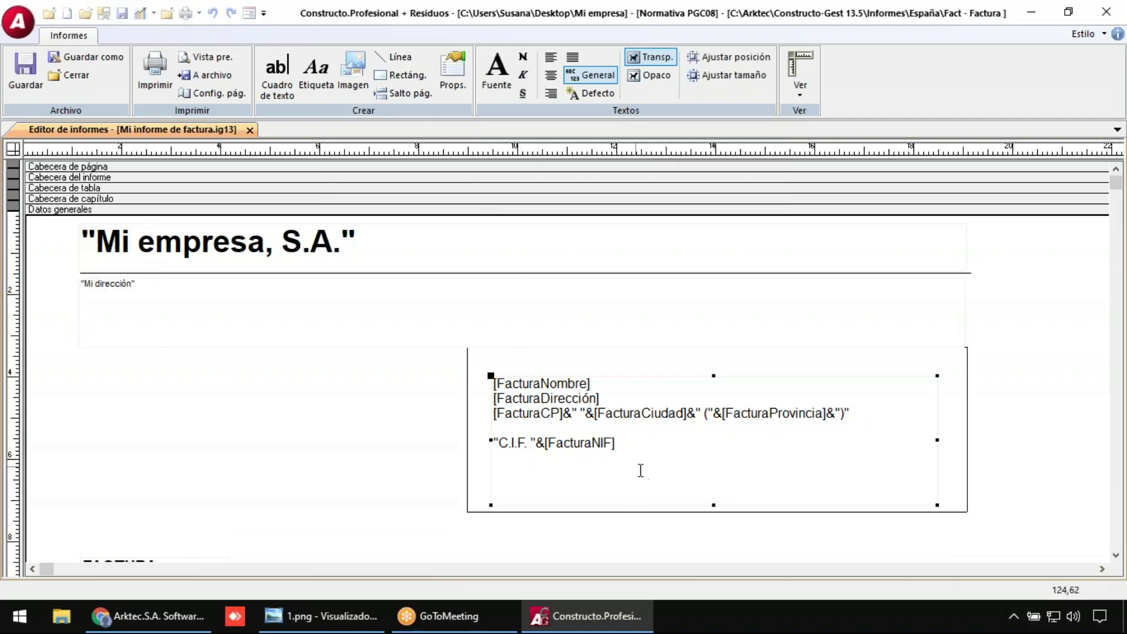
pyautogui.doubleClick(604, 389)
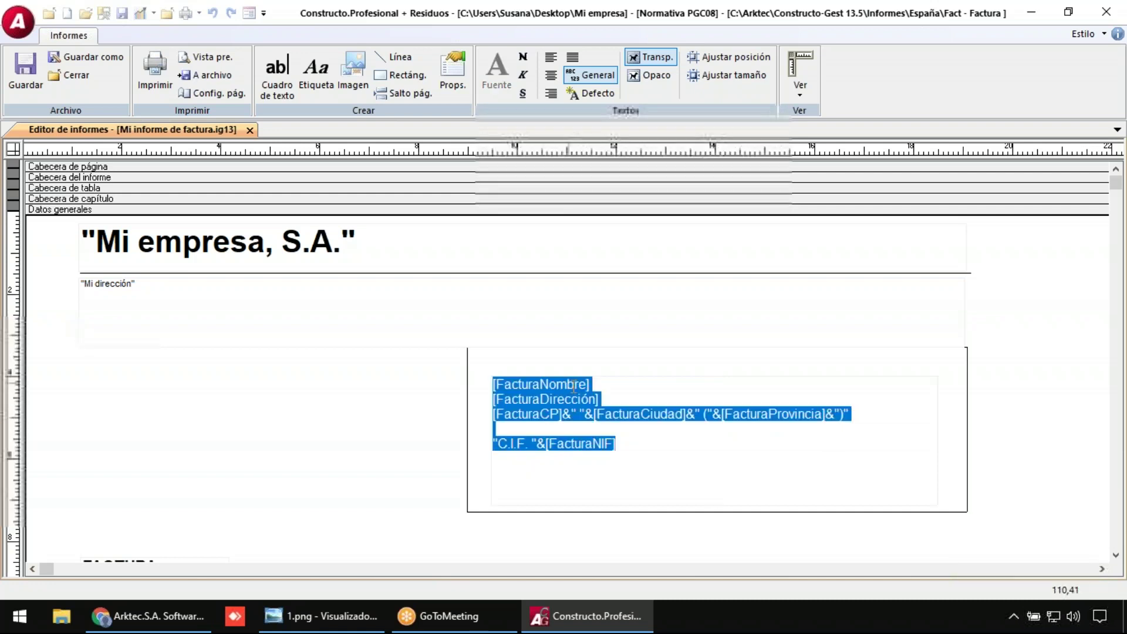
pyautogui.moveTo(604, 389); pyautogui.dragTo(468, 383)
pyautogui.moveTo(607, 399); pyautogui.dragTo(461, 400)
pyautogui.moveTo(565, 416); pyautogui.dragTo(851, 417)
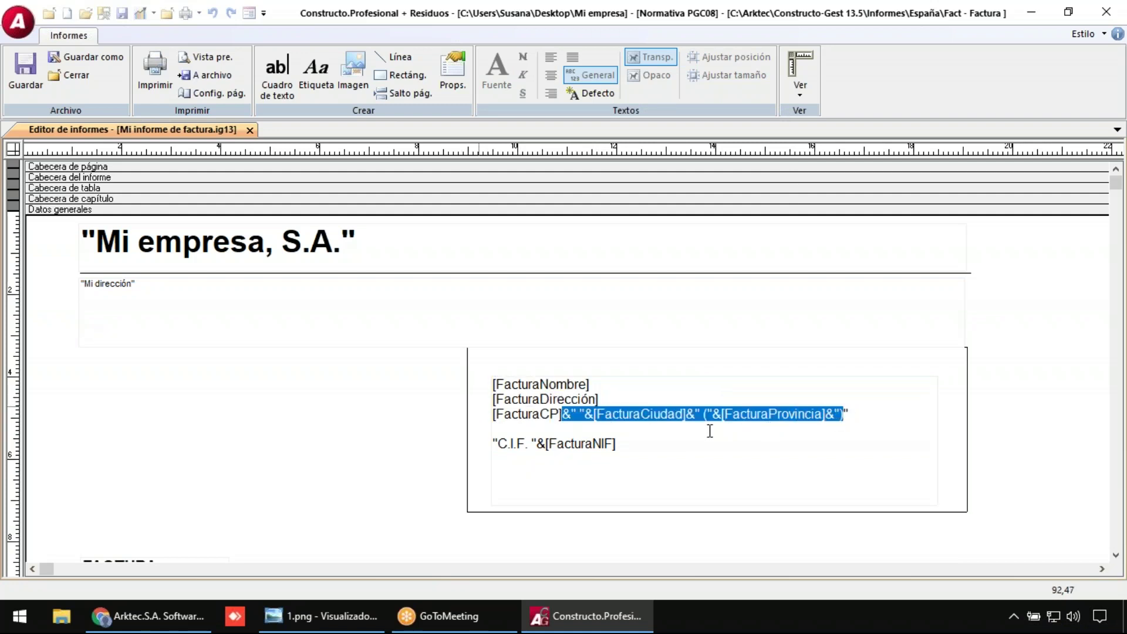
pyautogui.click(580, 399)
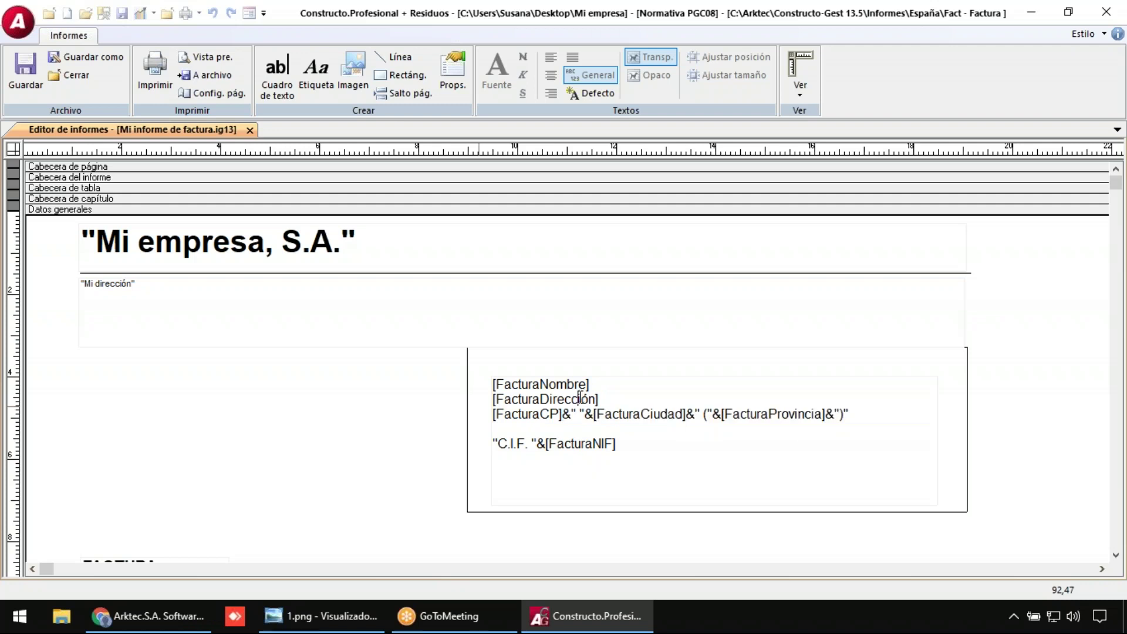
pyautogui.click(499, 443)
pyautogui.hotkey('shift', 'Right')
pyautogui.hotkey('shift', 'Right')
pyautogui.hotkey('shift', 'Right')
pyautogui.hotkey('shift', 'Right')
pyautogui.hotkey('shift', 'Right')
pyautogui.hotkey('shift', 'Right')
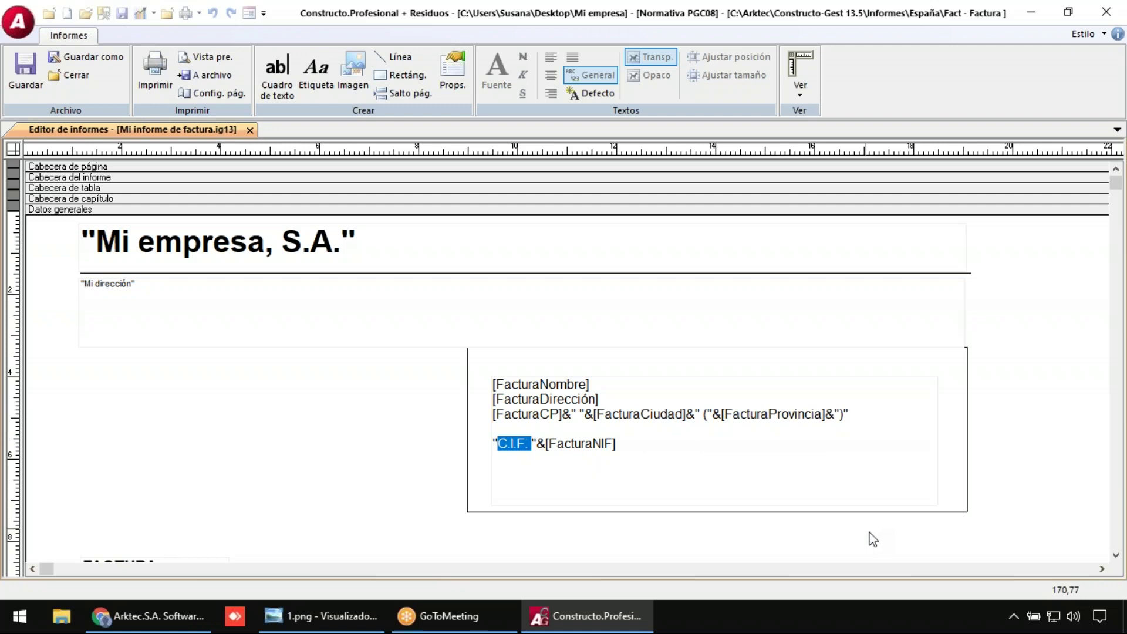
pyautogui.write('NIF:')
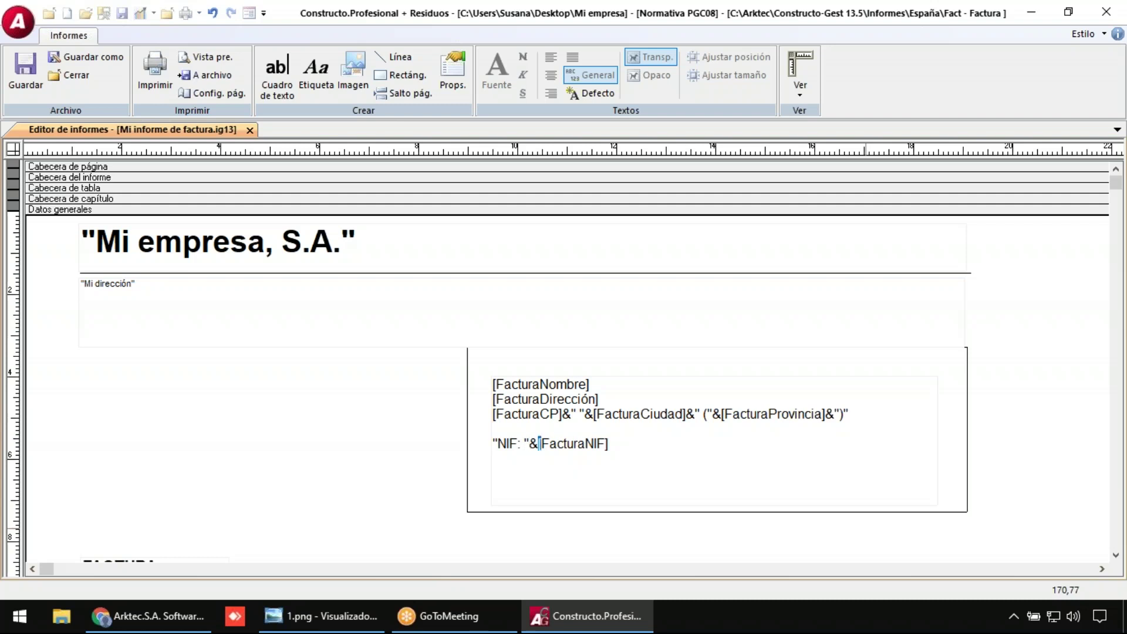
pyautogui.hotkey('shift', 'Right')
pyautogui.hotkey('shift', 'Right')
pyautogui.hotkey('shift', 'Right')
pyautogui.hotkey('shift', 'Right')
pyautogui.hotkey('shift', 'Right')
pyautogui.hotkey('shift', 'Right')
pyautogui.hotkey('shift', 'Right')
pyautogui.hotkey('shift', 'Right')
pyautogui.hotkey('shift', 'Right')
pyautogui.hotkey('shift', 'Right')
pyautogui.hotkey('shift', 'Right')
pyautogui.hotkey('shift', 'Right')
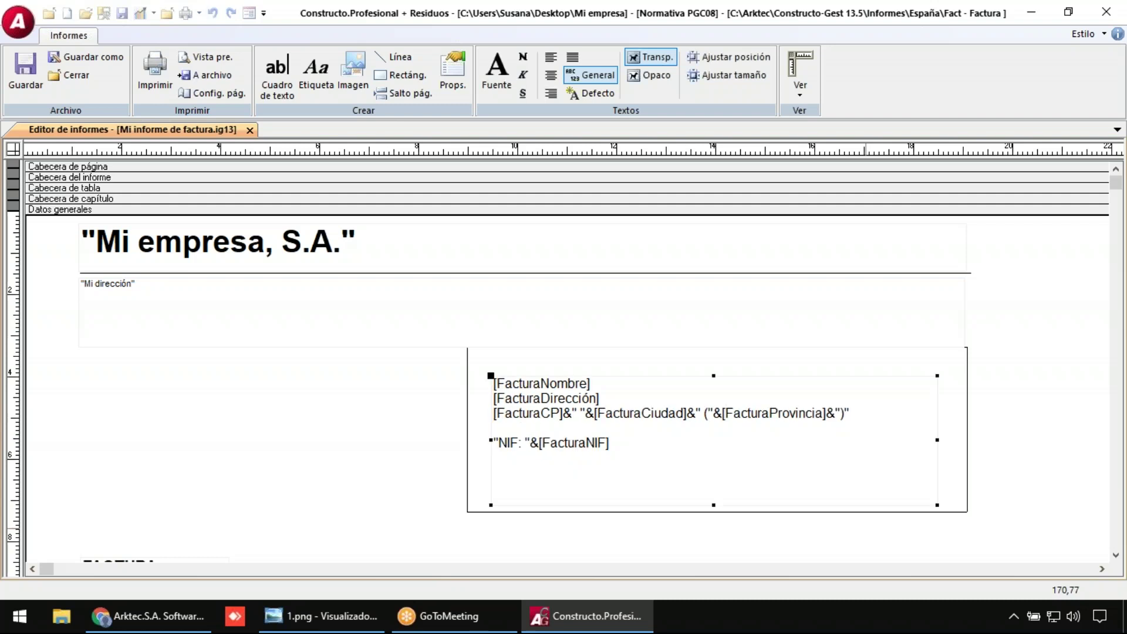
# - Extend the left edge of the client data frame slightly outward and add a rectangle in the empty area beside it
pyautogui.click(442, 419)
pyautogui.click(465, 417)
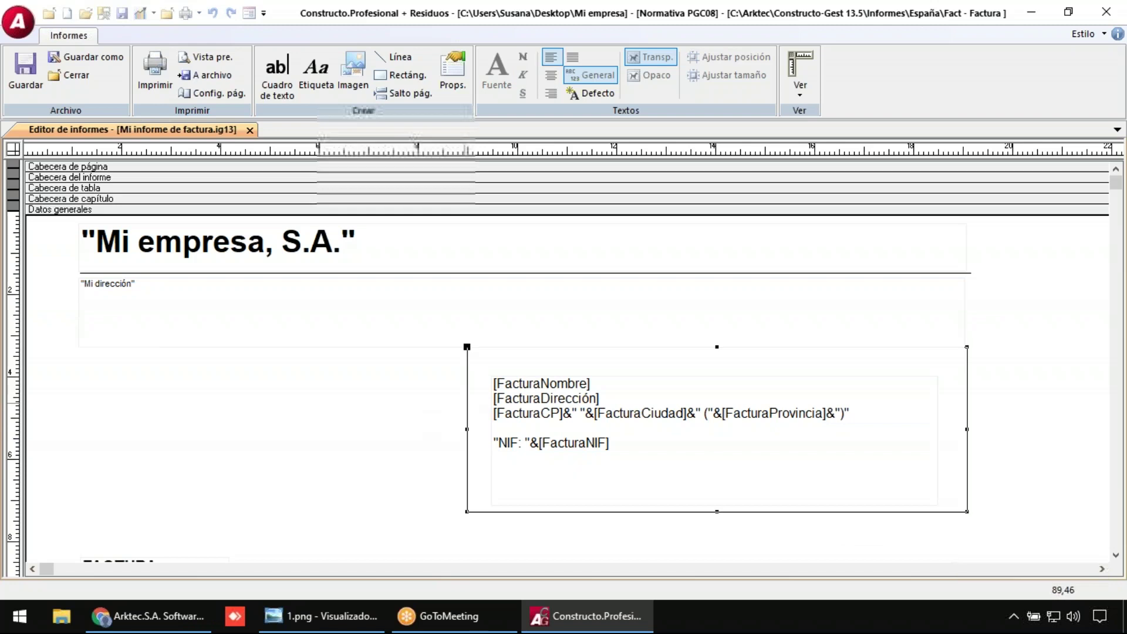
pyautogui.moveTo(466, 432)
pyautogui.mouseDown()
pyautogui.moveTo(381, 432)
pyautogui.moveTo(456, 429)
pyautogui.mouseUp()
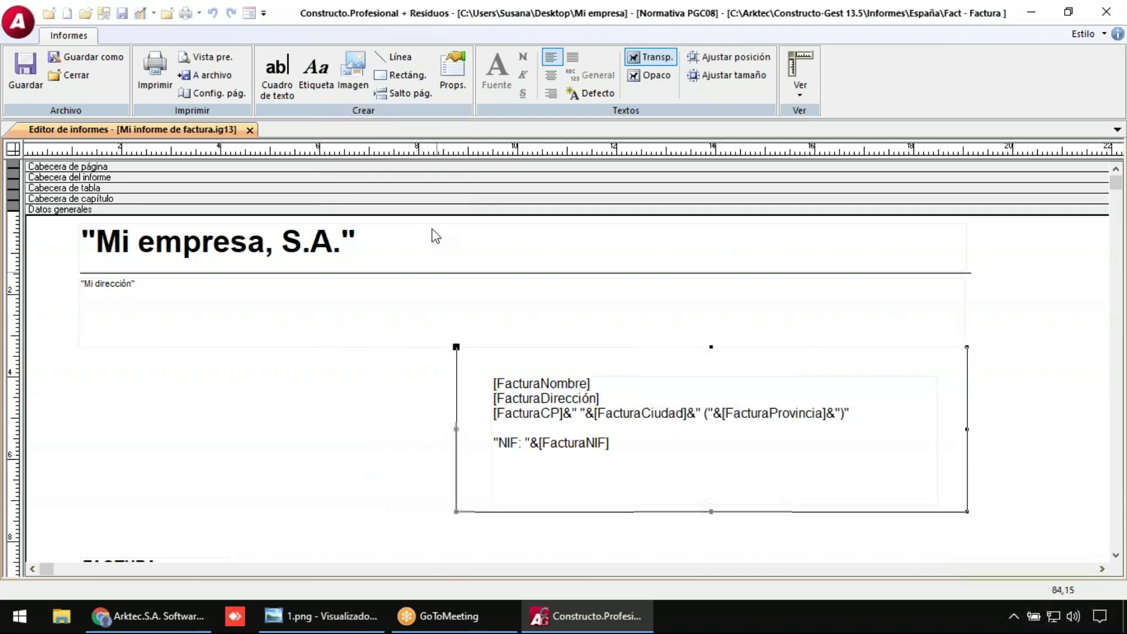
pyautogui.click(401, 75)
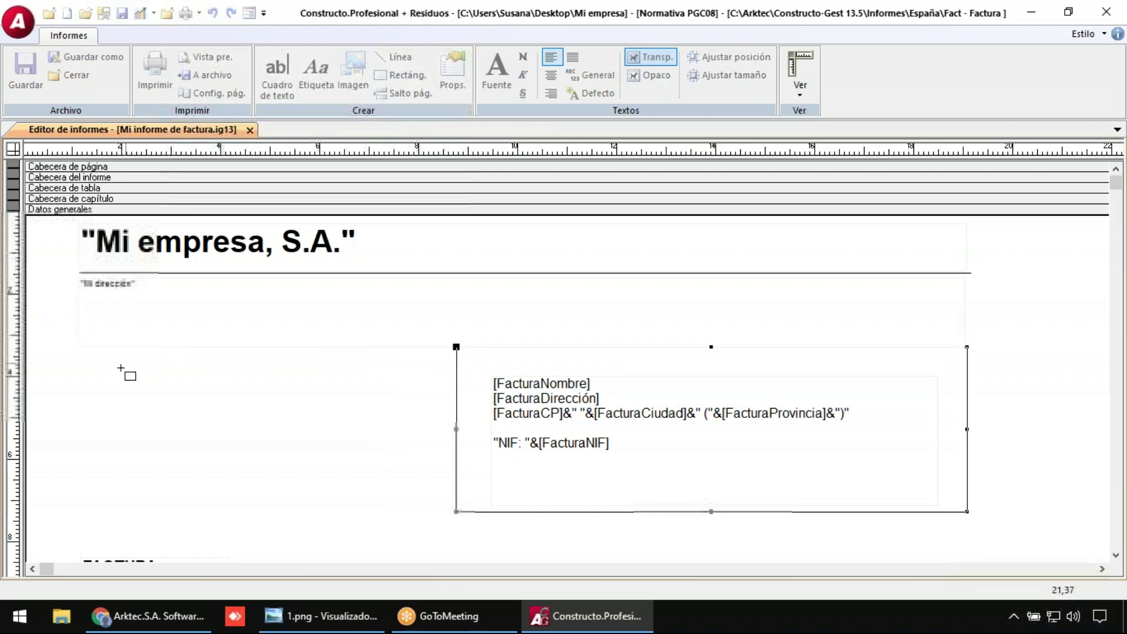
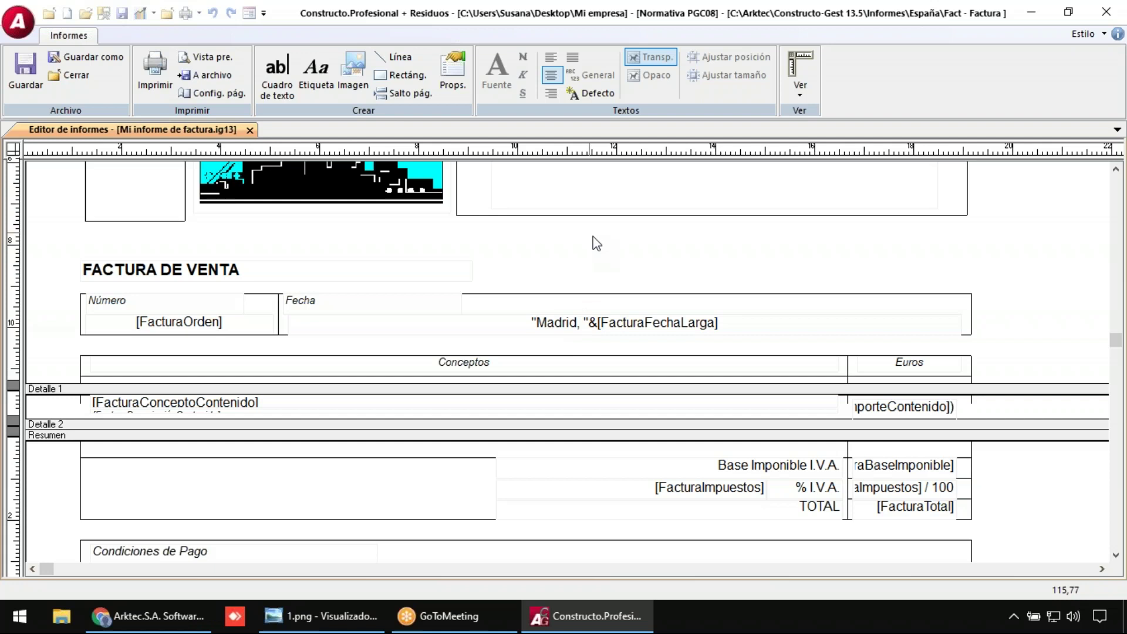
pyautogui.write('gUADALAJAR')
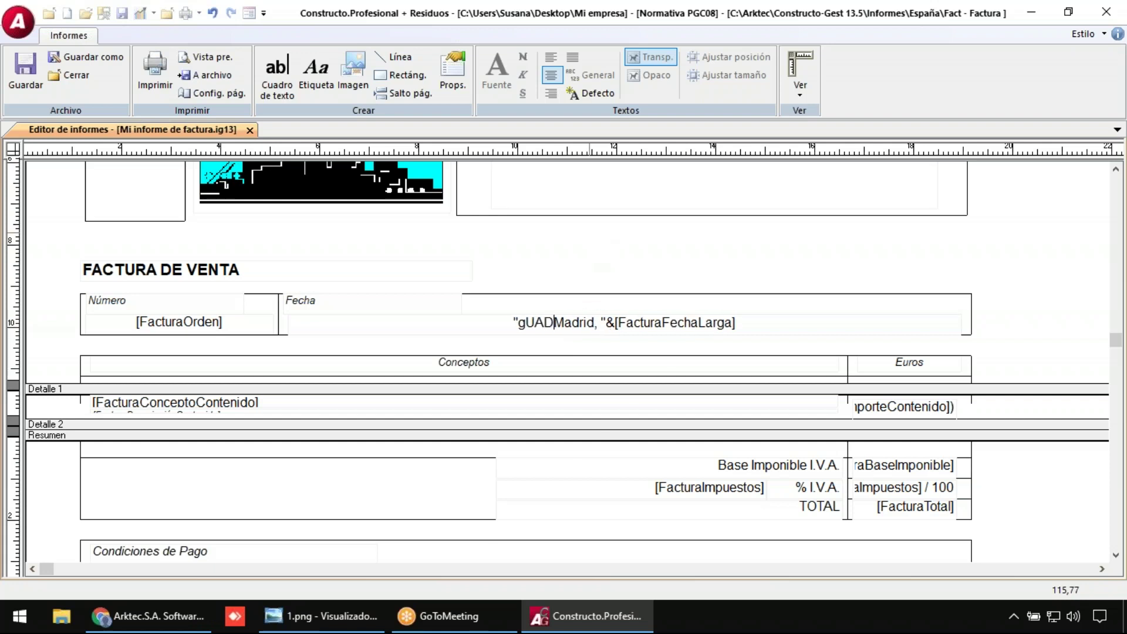
pyautogui.write('A')
pyautogui.press('BackSpace')
pyautogui.press('BackSpace')
pyautogui.press('BackSpace')
pyautogui.press('BackSpace')
pyautogui.press('BackSpace')
pyautogui.press('BackSpace')
pyautogui.press('BackSpace')
pyautogui.press('BackSpace')
pyautogui.press('BackSpace')
pyautogui.press('BackSpace')
pyautogui.press('BackSpace')
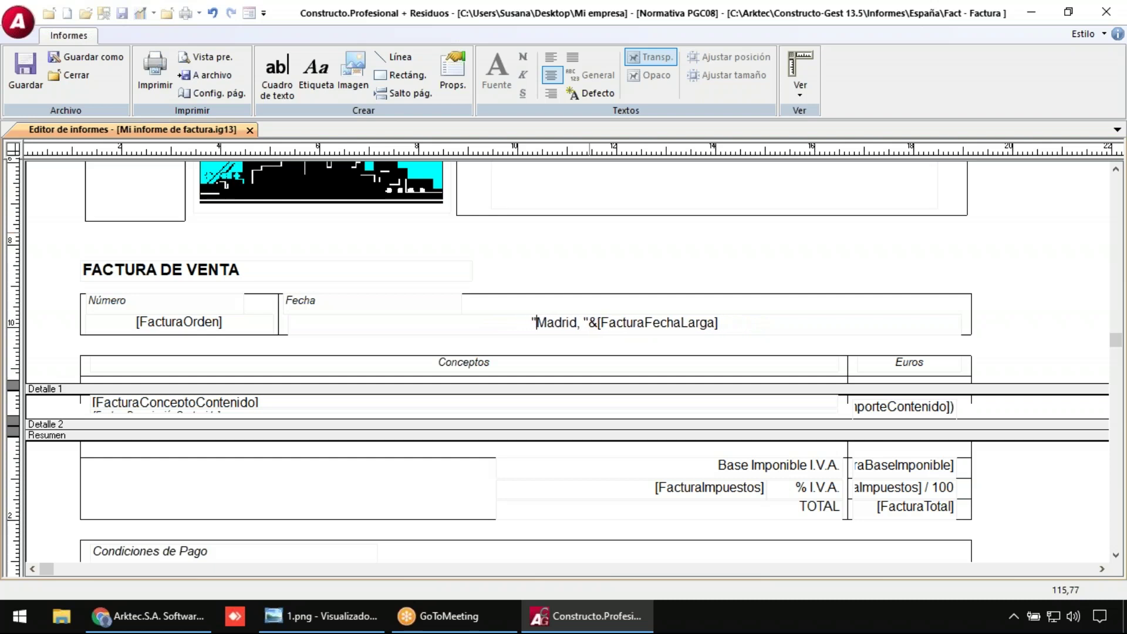
# - Replace the city "Madrid" with "Guadalajara" in the invoice date expression
pyautogui.write('Guadalajar')
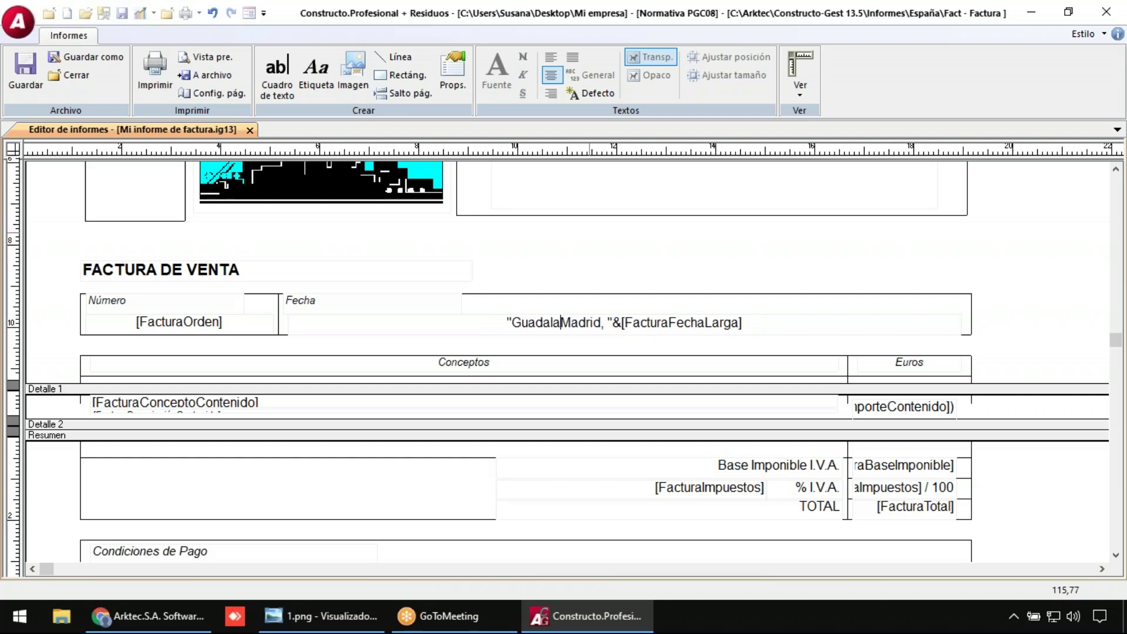
pyautogui.write('a')
pyautogui.press('Delete')
pyautogui.press('Delete')
pyautogui.press('Delete')
pyautogui.press('Delete')
pyautogui.press('Delete')
pyautogui.press('Delete')
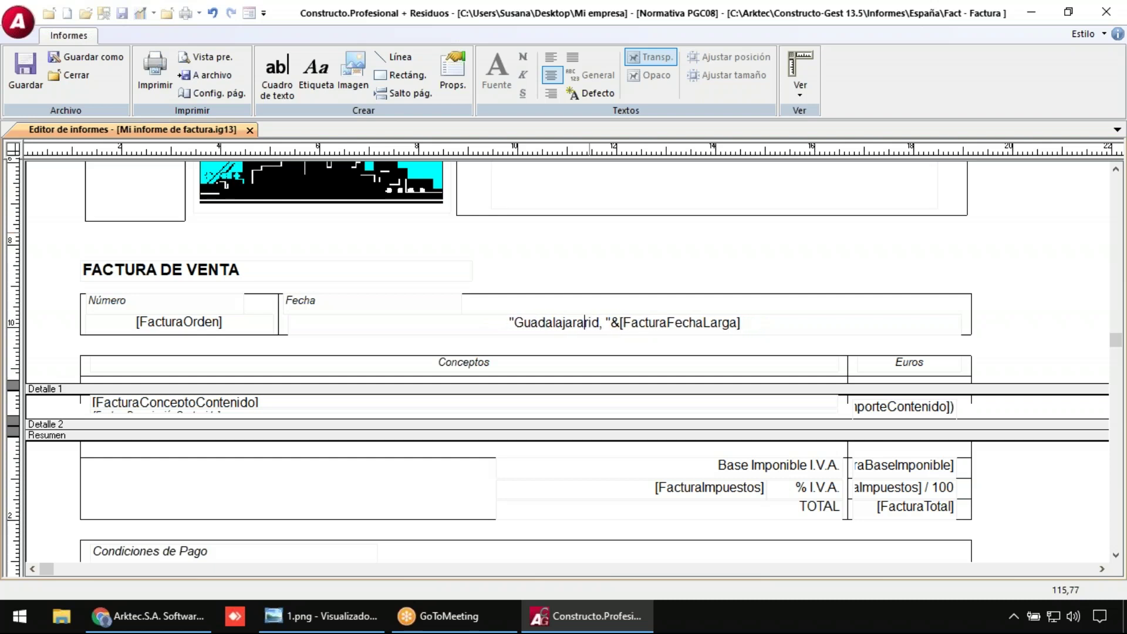
# - Confirm the invoice date expression with the city "Guadalajara"
pyautogui.press('Return')
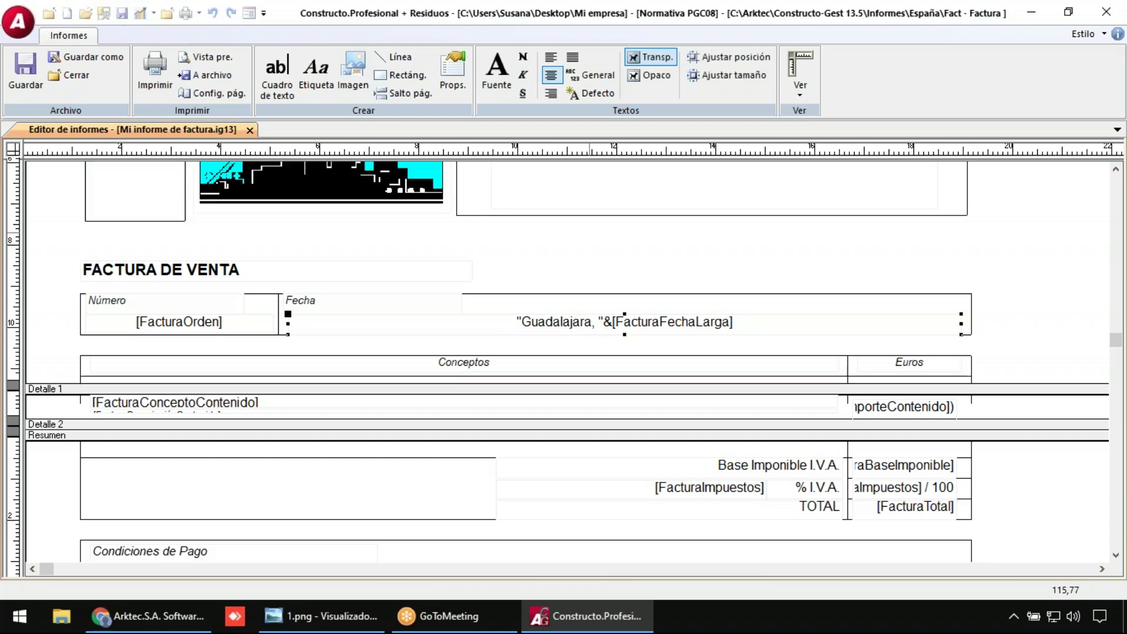
pyautogui.scroll(-4, 1107, 558)
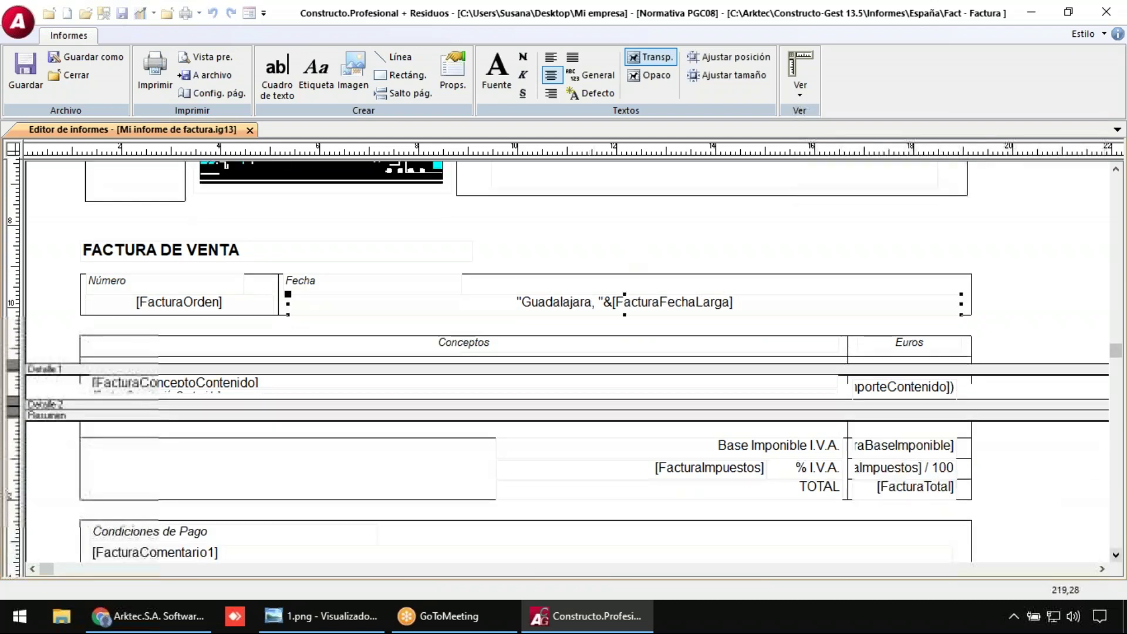
pyautogui.click(902, 387)
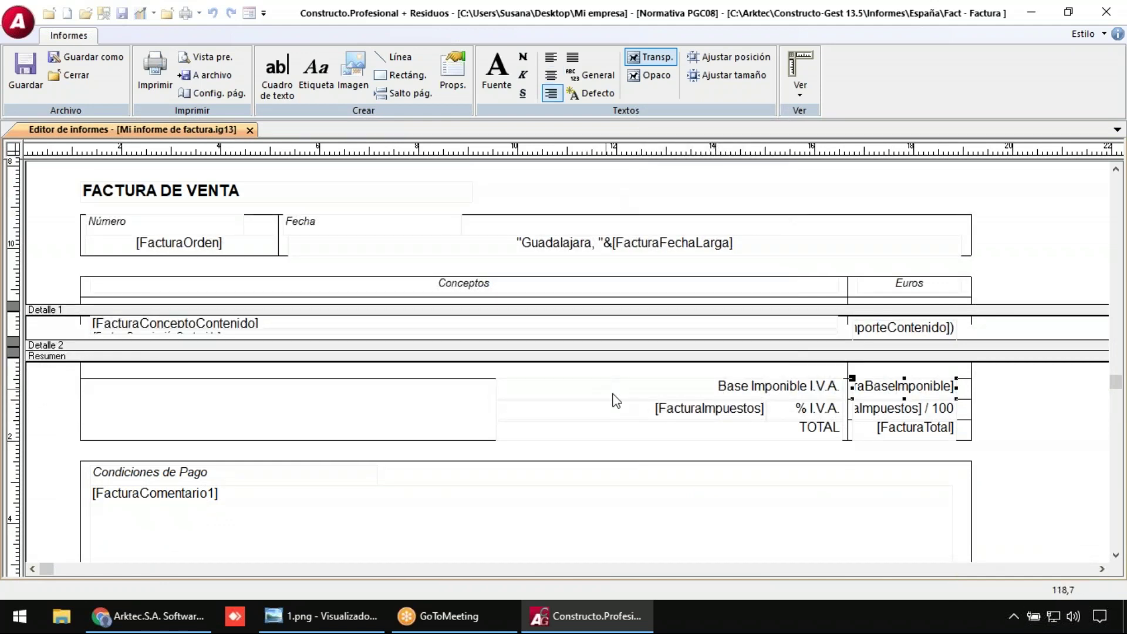
pyautogui.click(495, 67)
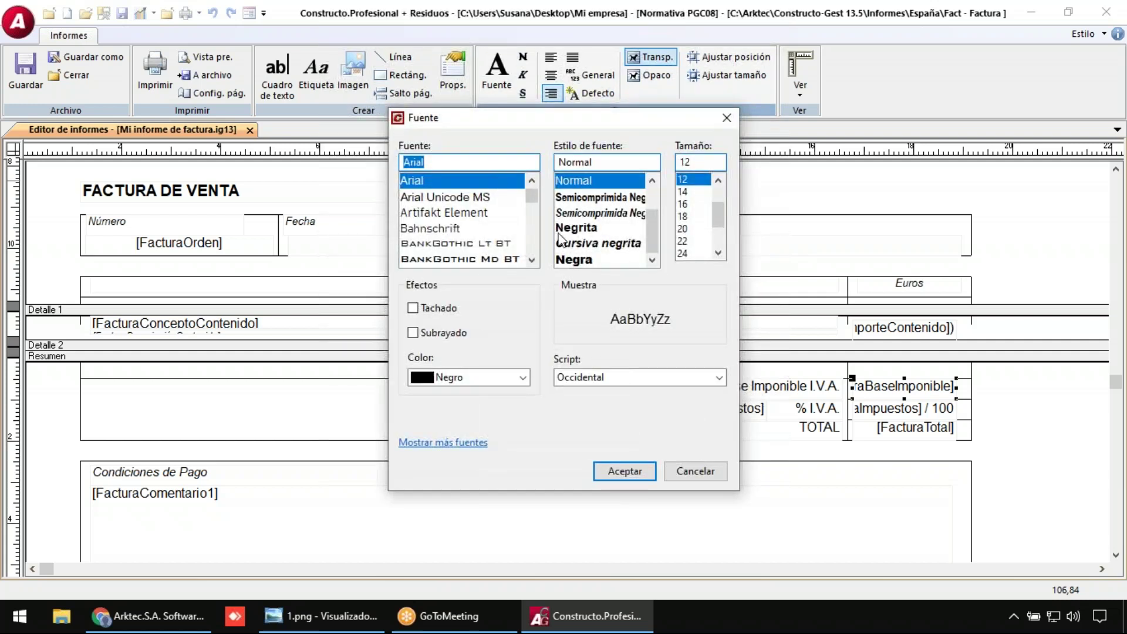
pyautogui.click(727, 120)
# - Examine the data formula of the I.V.A. amount text box in its properties and check the neighbouring "% I.V.A." label
pyautogui.click(904, 408)
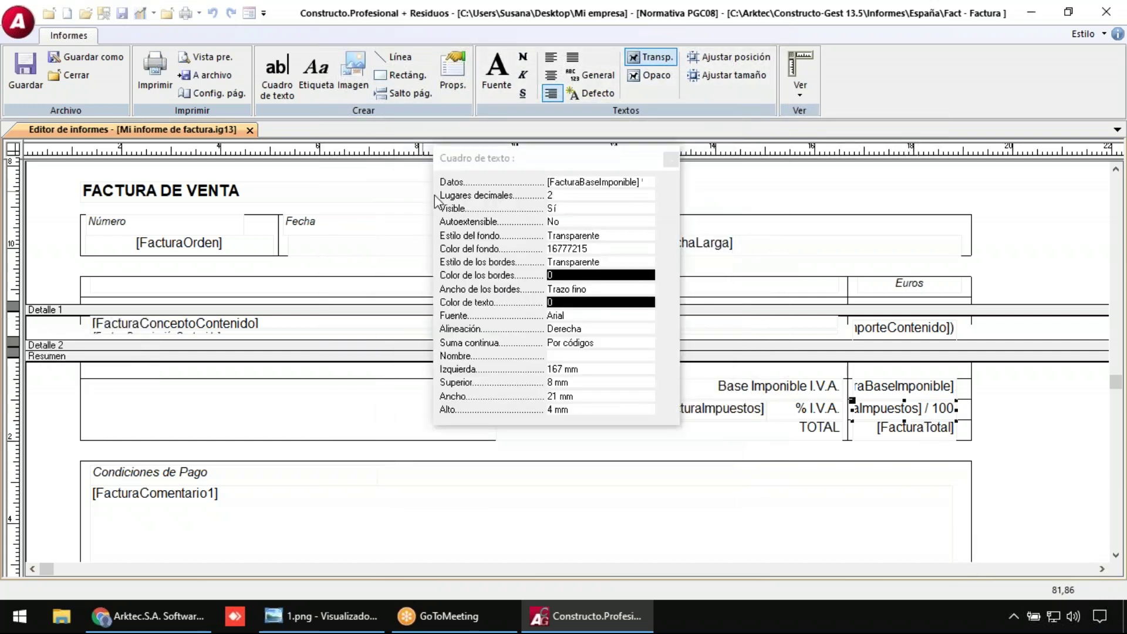
pyautogui.moveTo(433, 196); pyautogui.dragTo(274, 196)
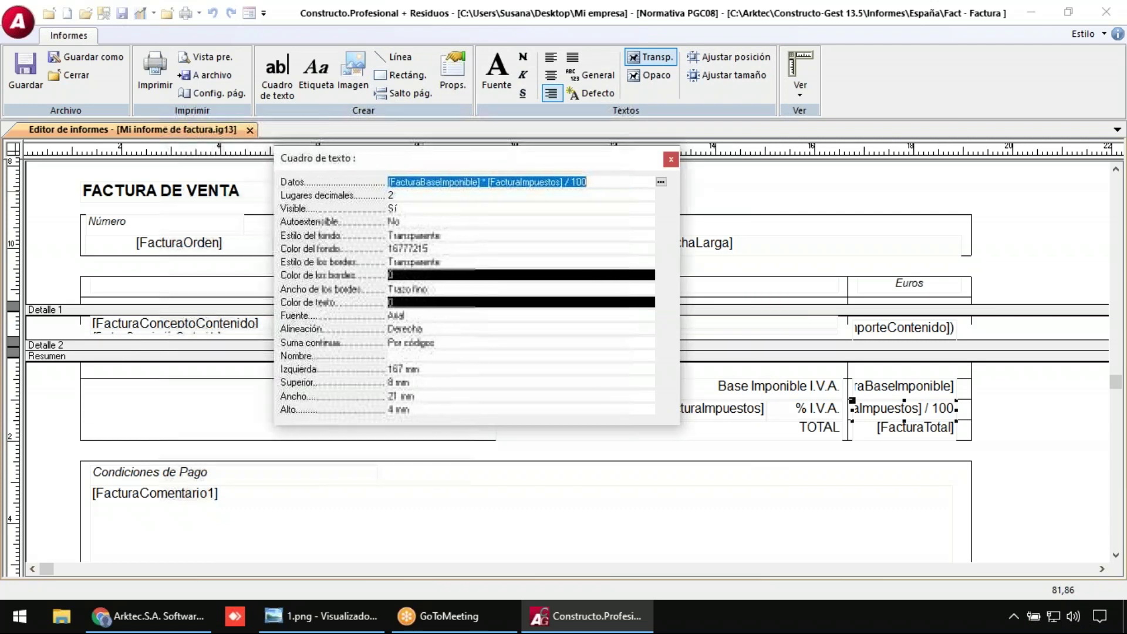
pyautogui.click(610, 184)
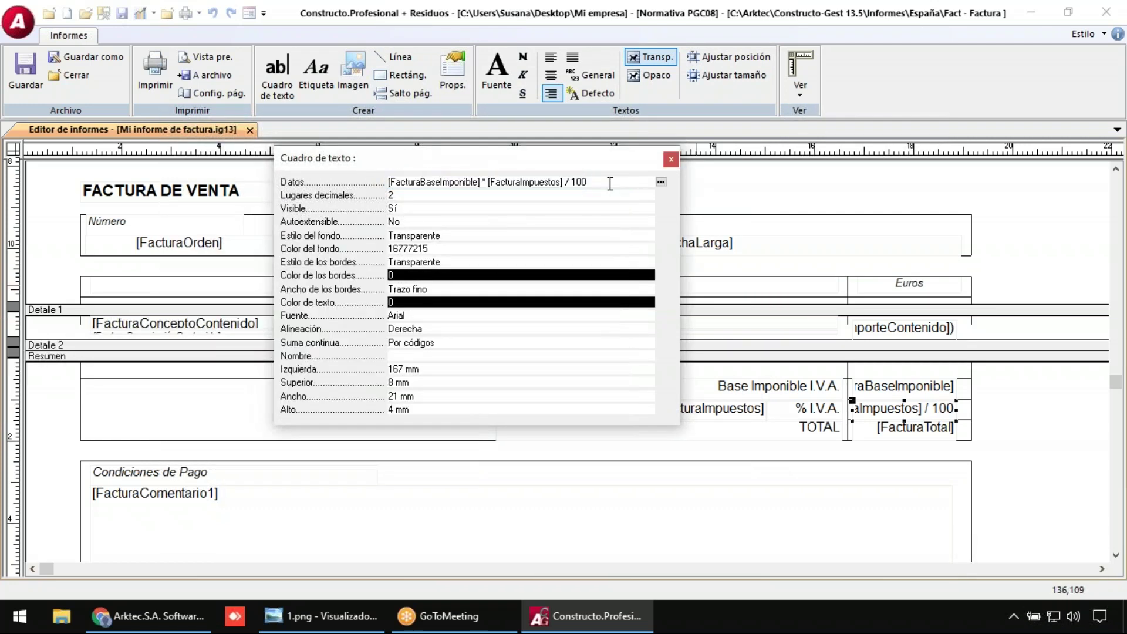
pyautogui.moveTo(396, 183); pyautogui.dragTo(606, 183)
pyautogui.click(607, 183)
pyautogui.click(671, 159)
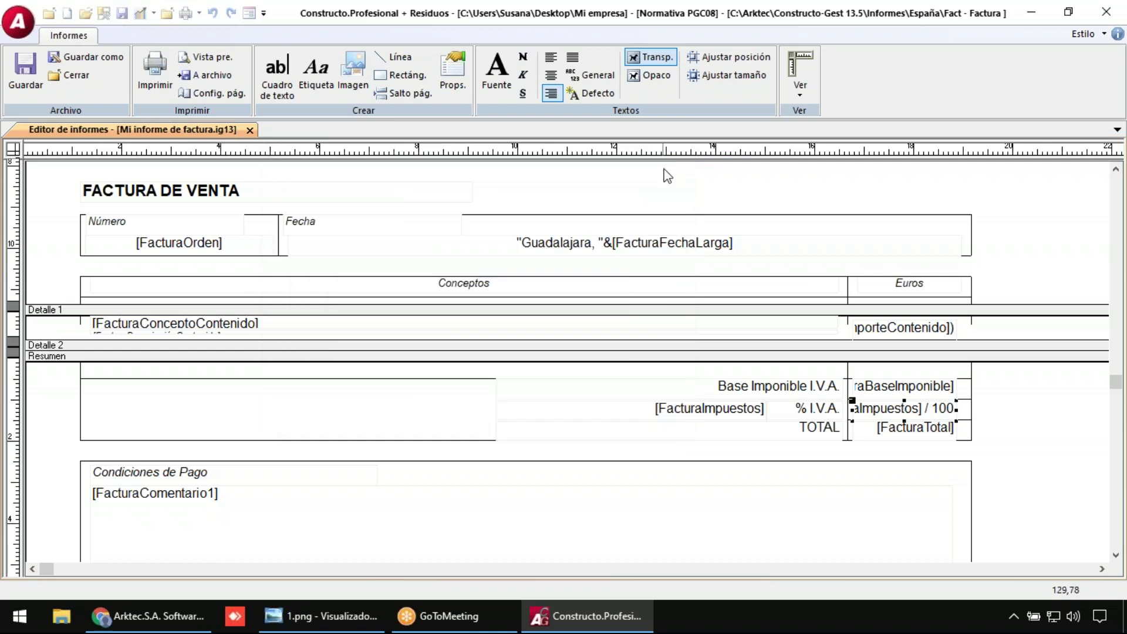
pyautogui.click(809, 411)
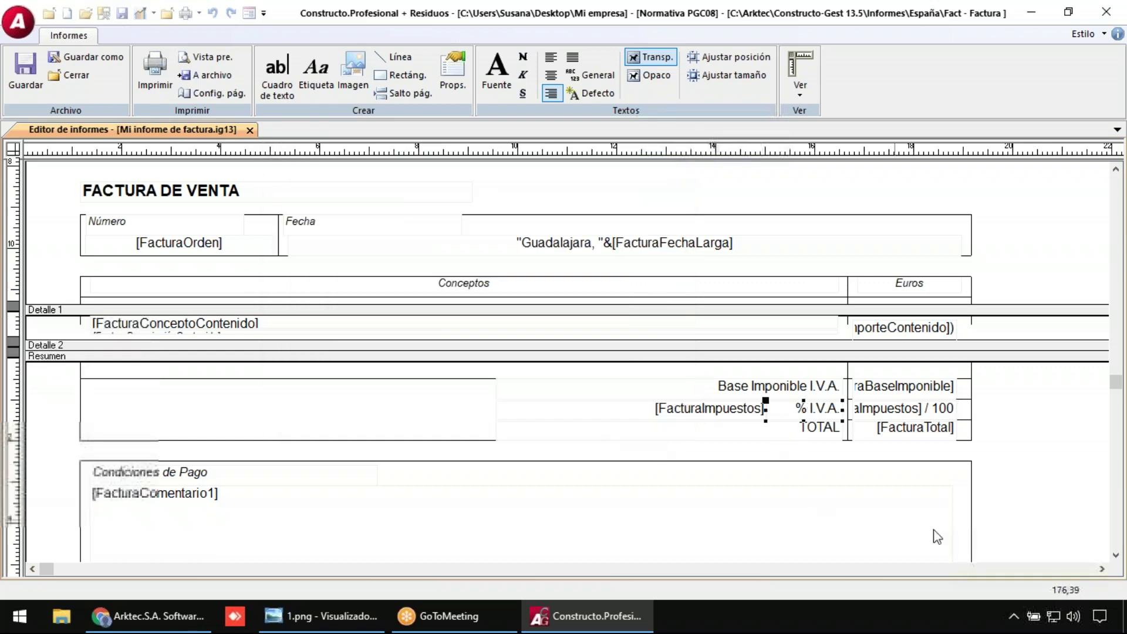
# - Select the text block with the office addresses and contact details below the payment conditions in the report summary
pyautogui.click(1116, 556)
pyautogui.click(1116, 556)
pyautogui.click(1117, 556)
pyautogui.click(1117, 556)
pyautogui.click(1116, 556)
pyautogui.click(1116, 556)
pyautogui.click(1116, 556)
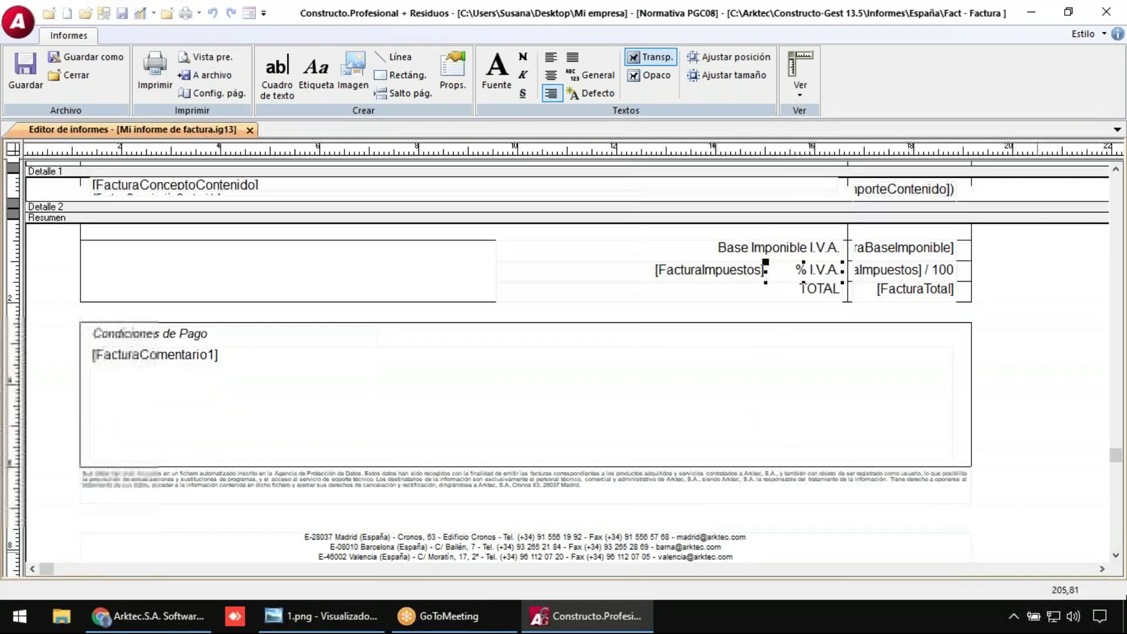
pyautogui.scroll(-3, 733, 415)
pyautogui.click(590, 492)
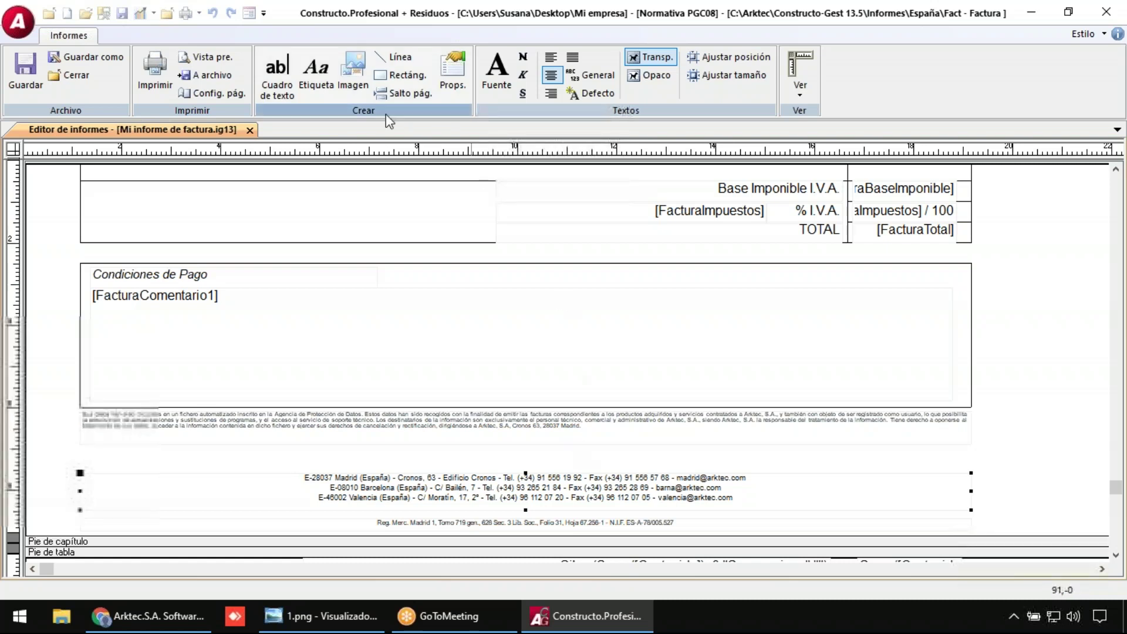
# - Save and close the report Mi informe de factura.ig13, and set its file icon apart on the desktop
pyautogui.click(250, 131)
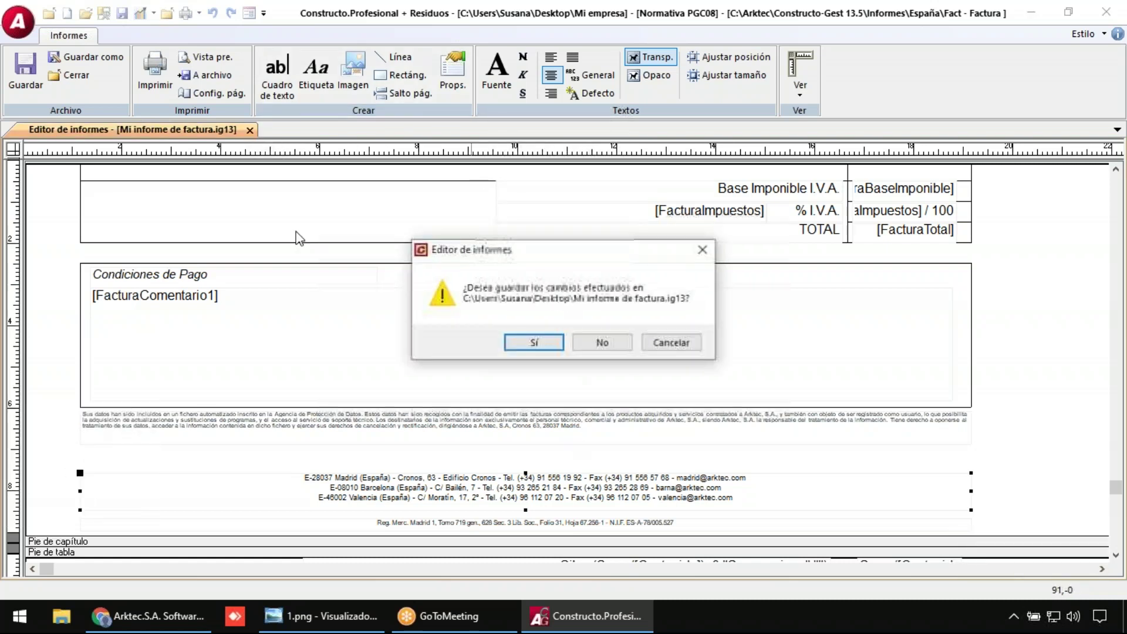
pyautogui.click(539, 340)
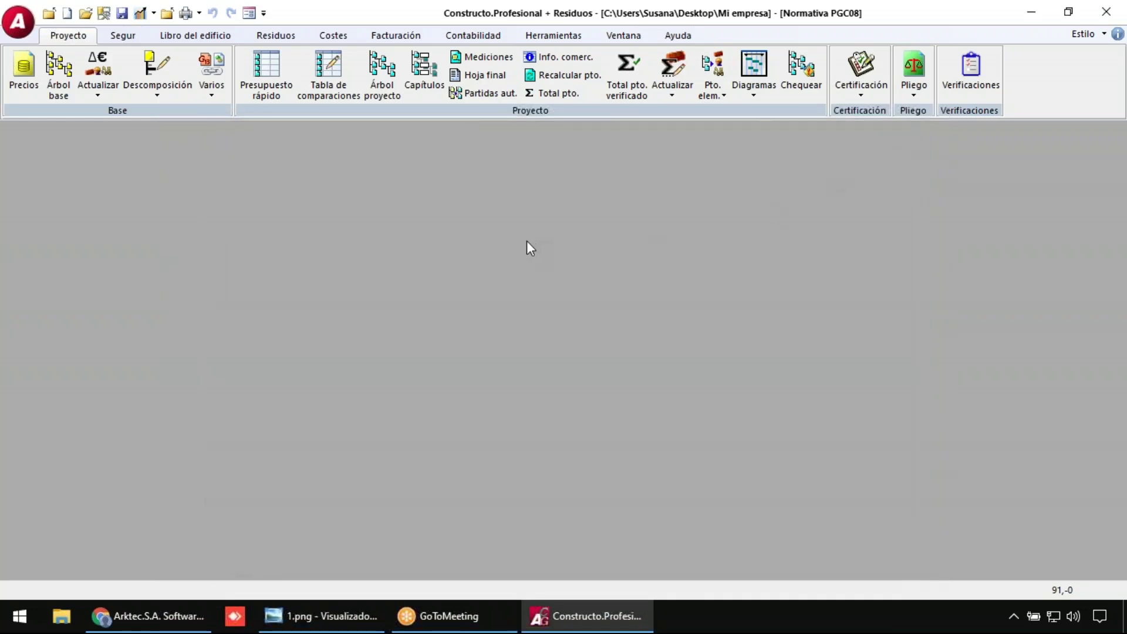
pyautogui.press('super+d')
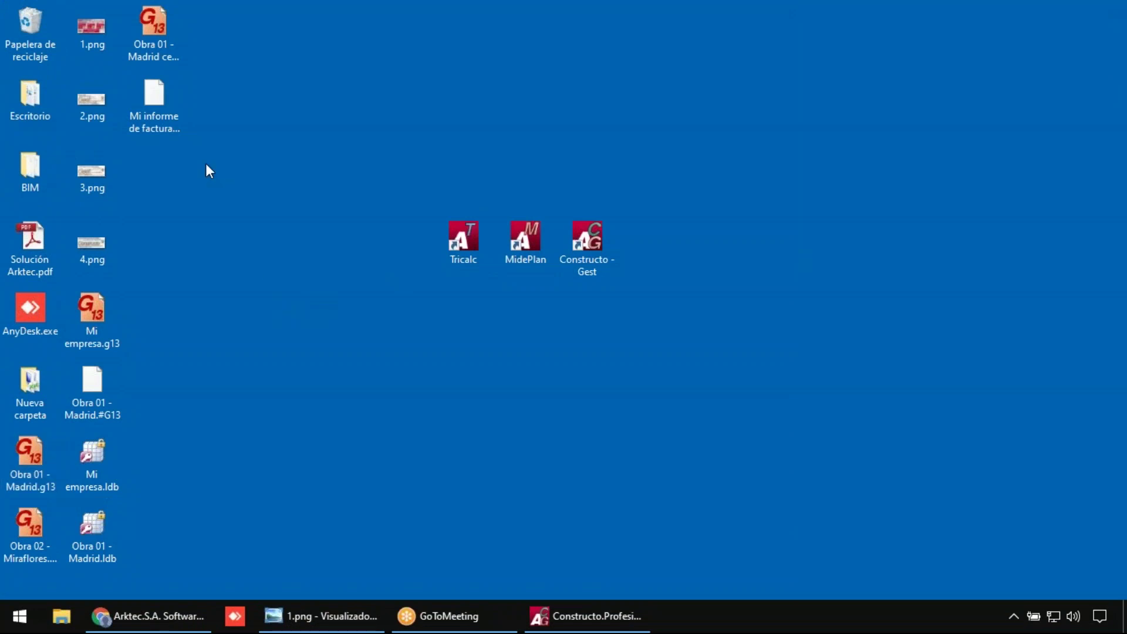
pyautogui.moveTo(164, 104); pyautogui.dragTo(228, 94)
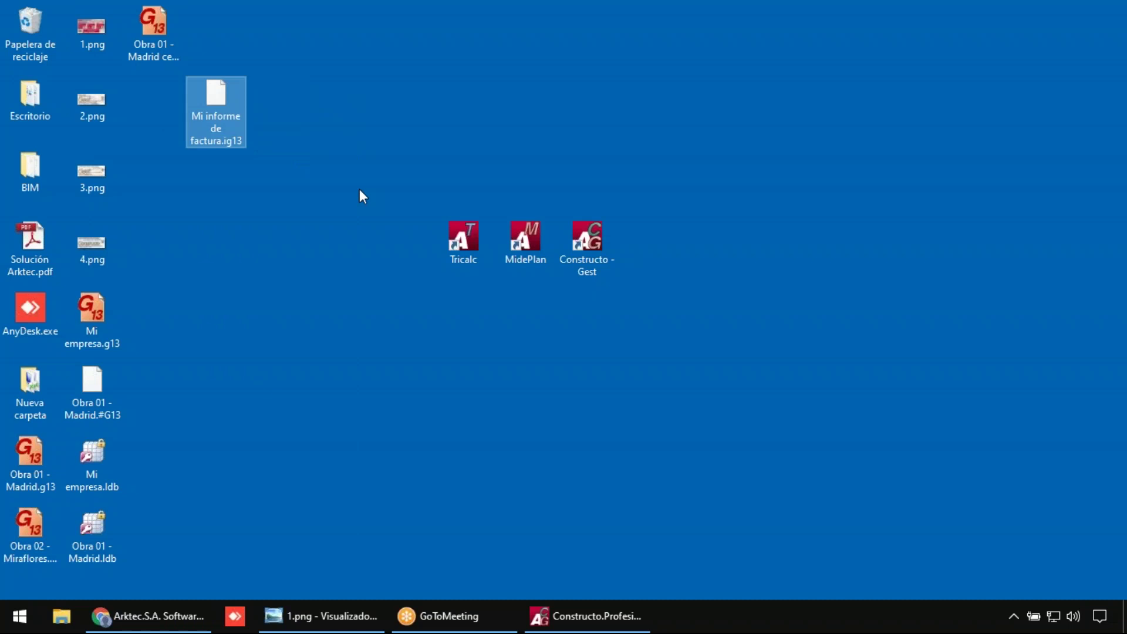
# - Return to Constructo, open the invoice management for Mi empresa and select the first issued invoice in the list
pyautogui.click(574, 613)
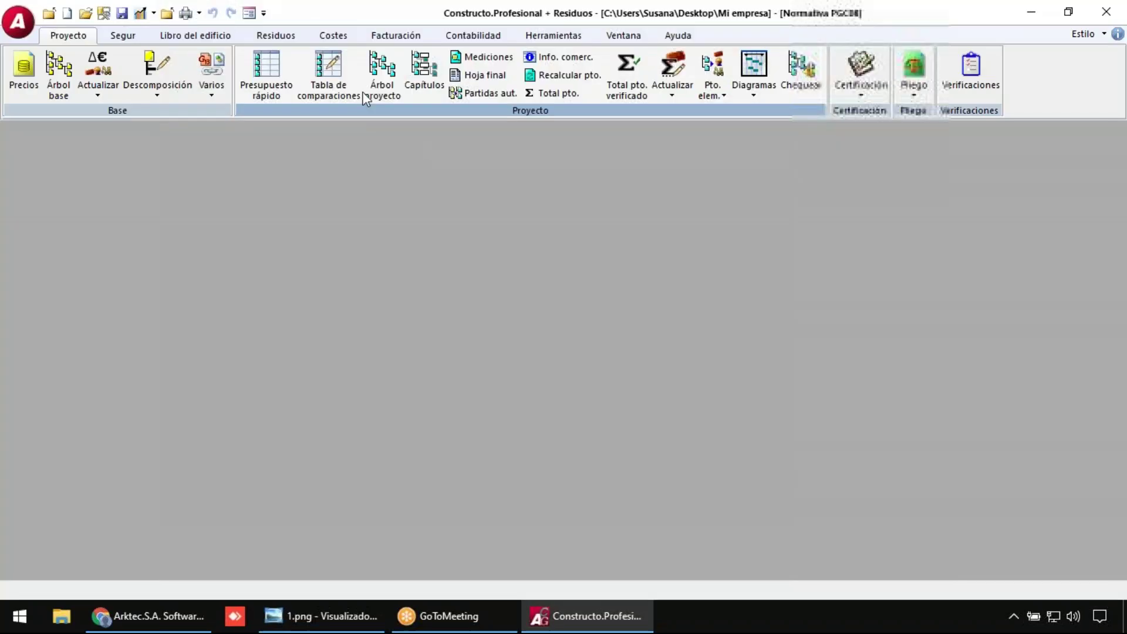
pyautogui.click(384, 37)
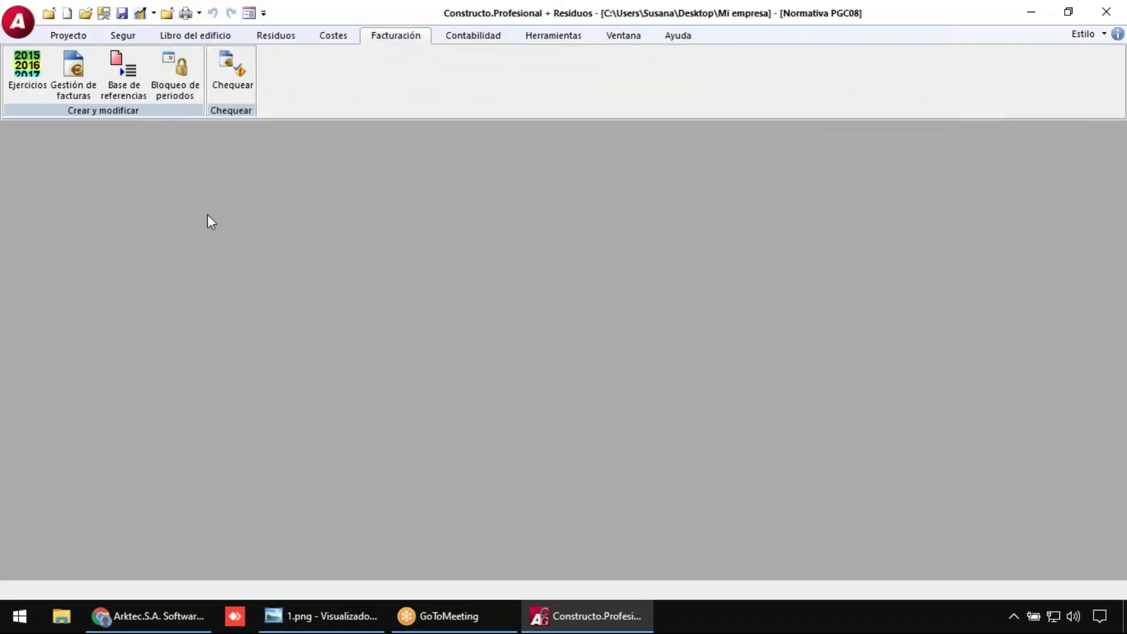
pyautogui.click(73, 86)
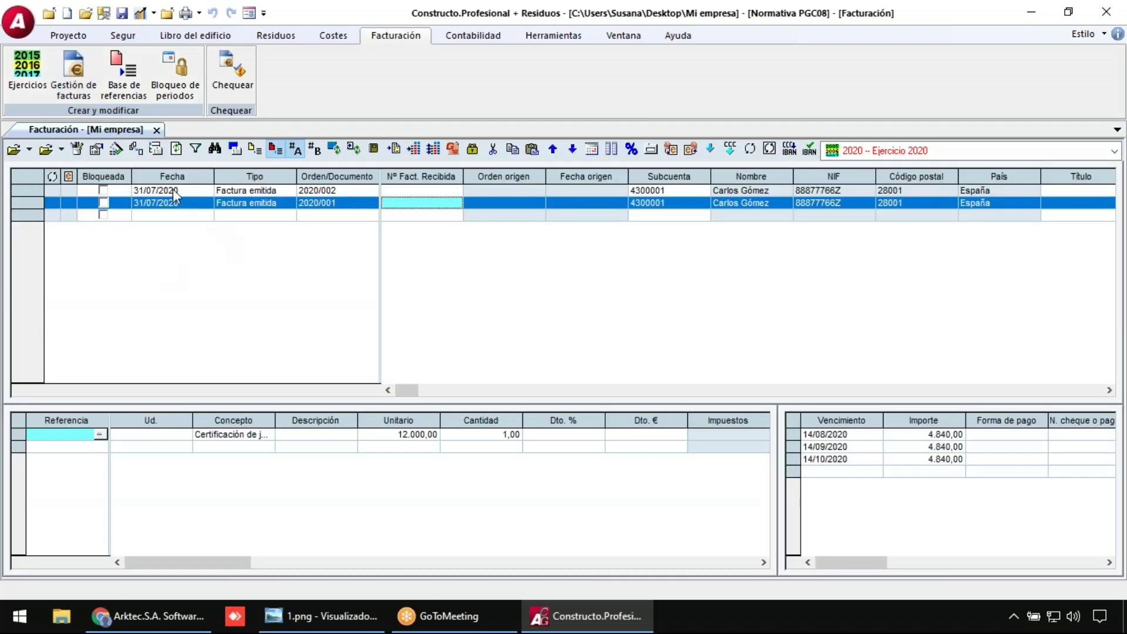
pyautogui.click(173, 189)
pyautogui.click(175, 202)
pyautogui.click(176, 190)
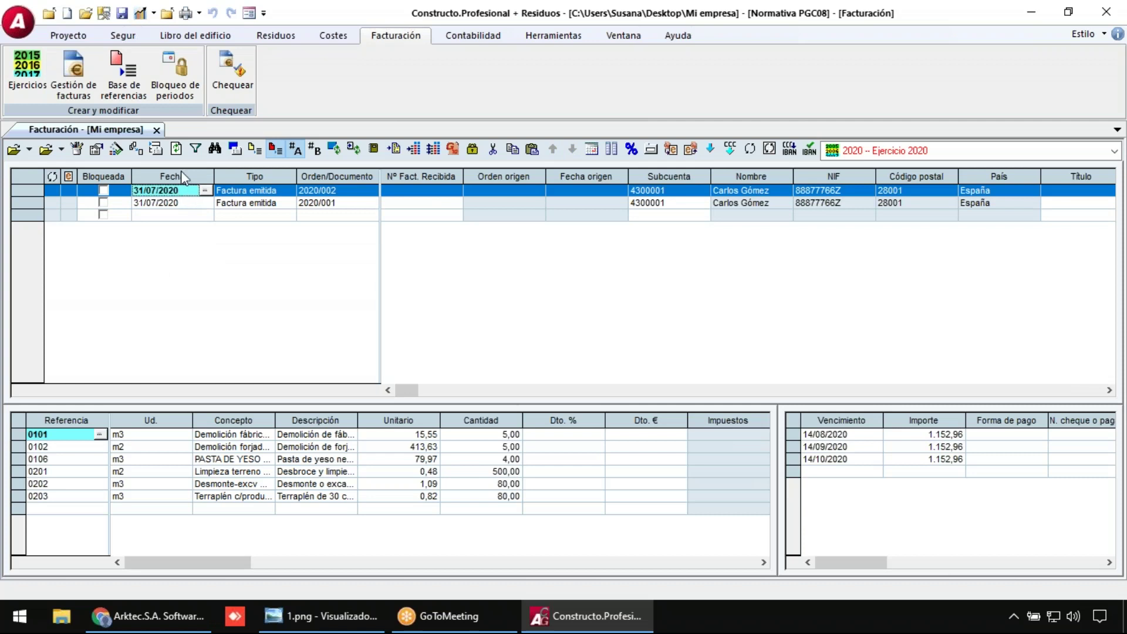
# - Open the Facturación options and look through the document types that can have an associated report
pyautogui.click(96, 149)
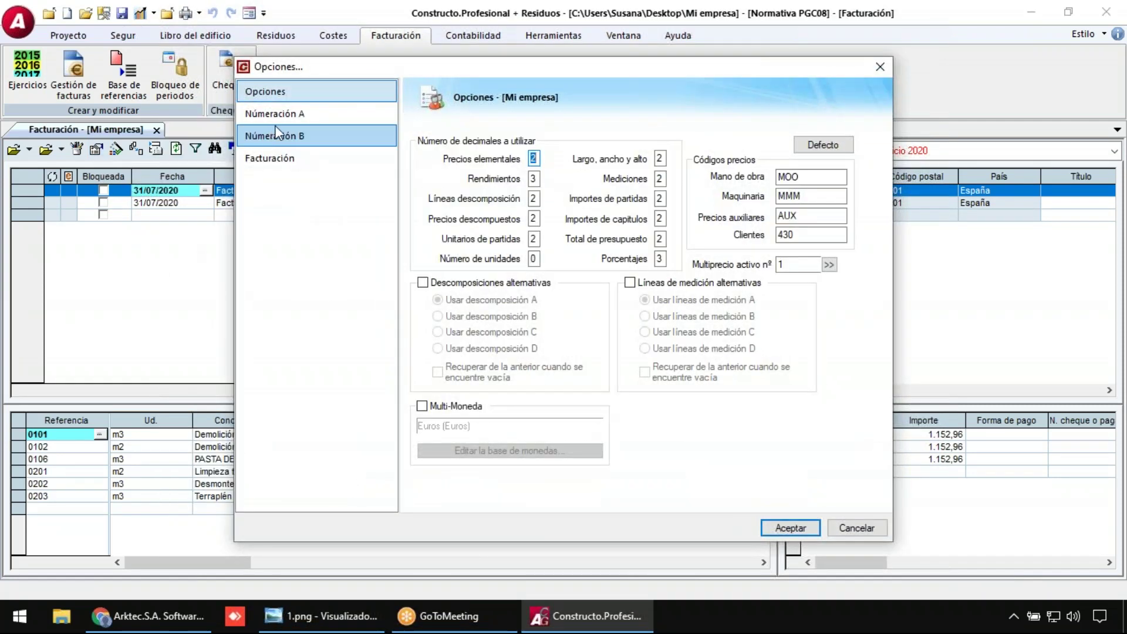
pyautogui.click(283, 157)
pyautogui.click(612, 169)
pyautogui.click(603, 180)
pyautogui.click(598, 195)
pyautogui.click(589, 219)
pyautogui.click(488, 206)
pyautogui.click(468, 194)
# - Associate the desktop report Mi informe de factura.ig13 with the Factura emitida document type and accept the options
pyautogui.click(472, 169)
pyautogui.click(863, 168)
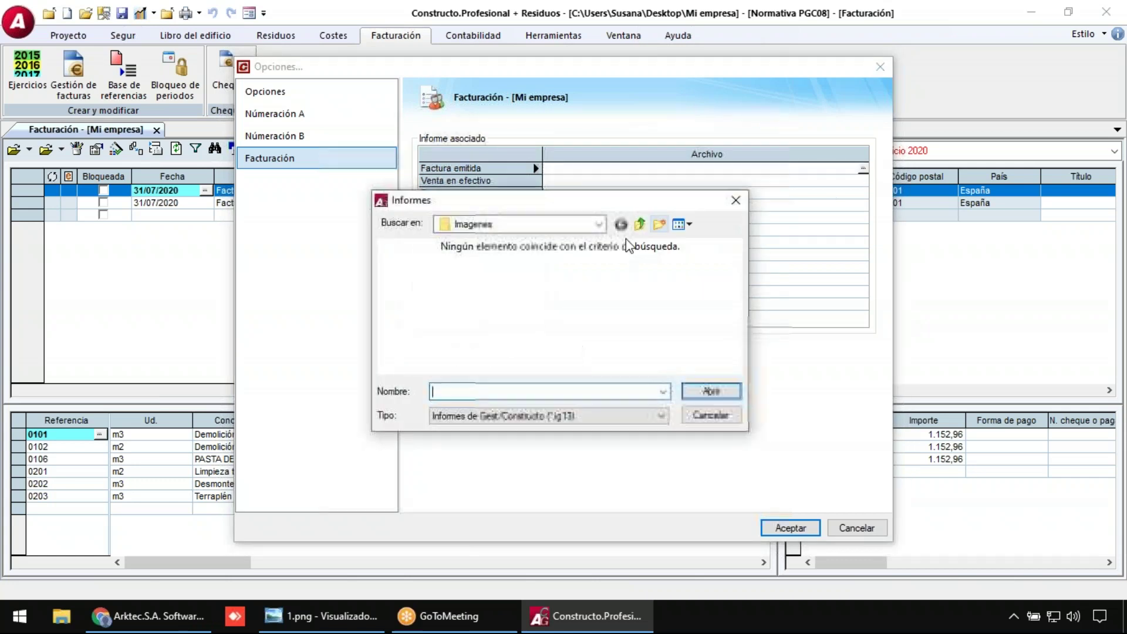
pyautogui.click(640, 224)
pyautogui.click(640, 225)
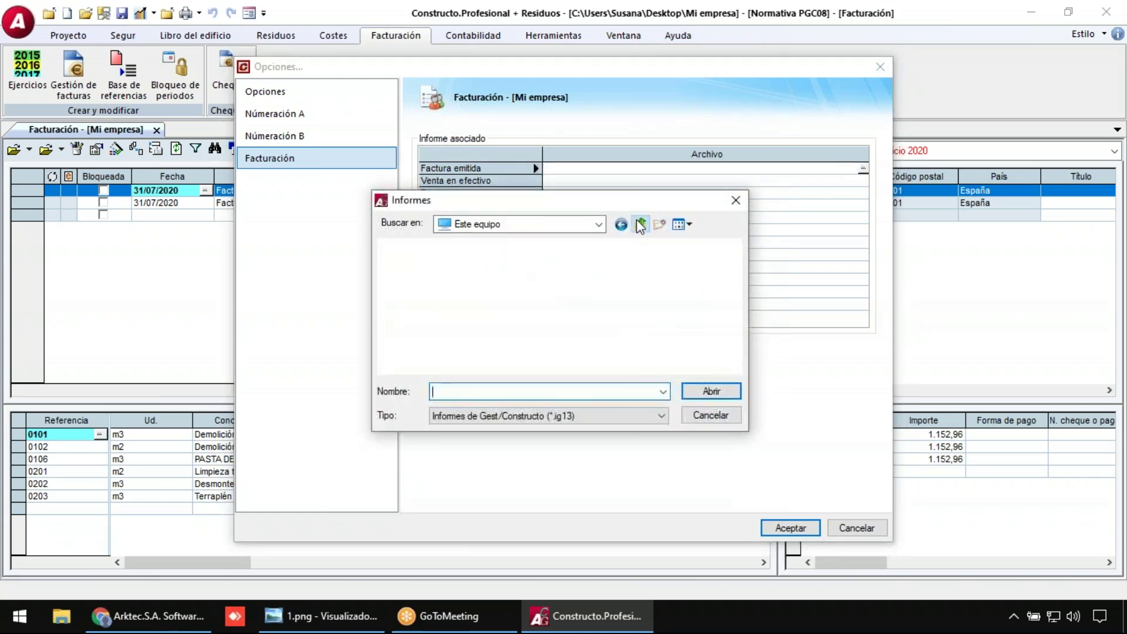
pyautogui.click(640, 224)
pyautogui.doubleClick(611, 251)
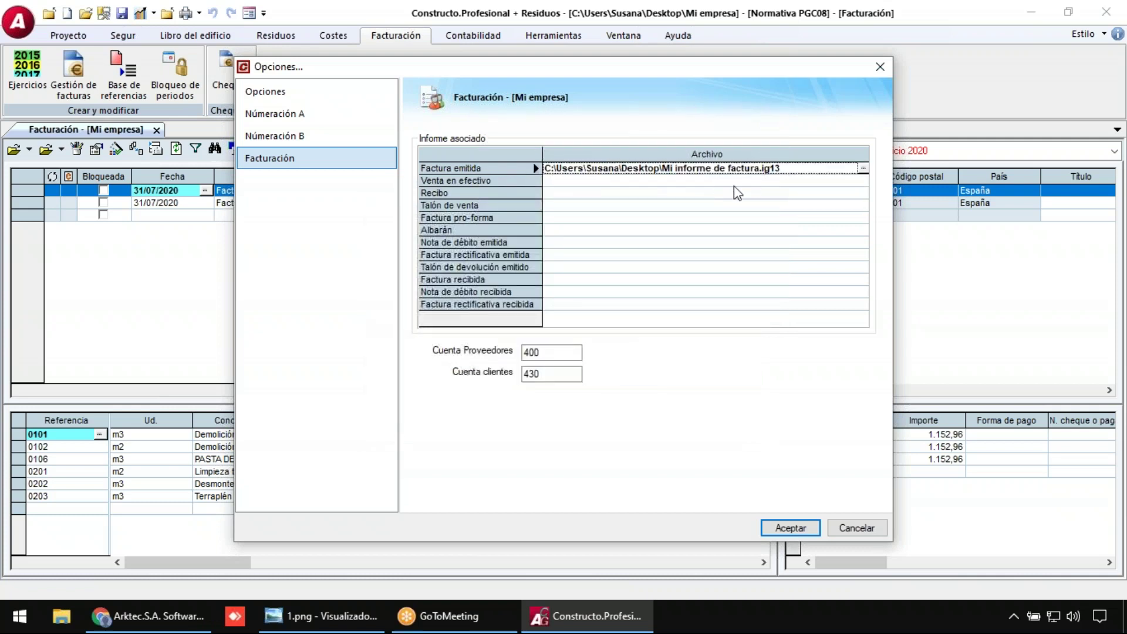
pyautogui.click(791, 527)
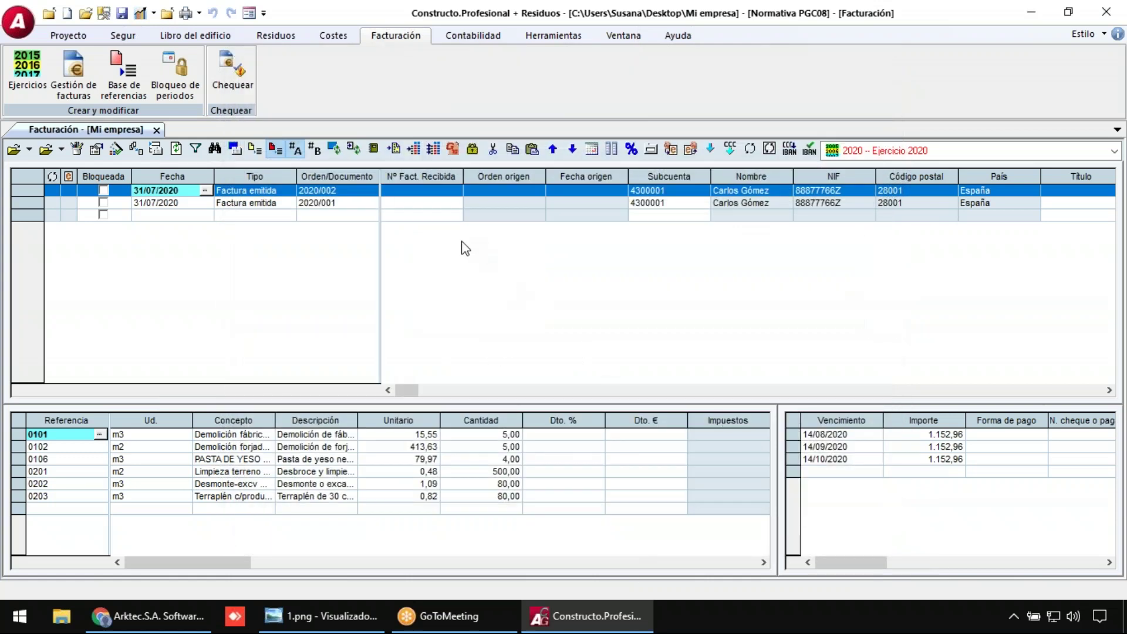
# - Preview the Certificación de julio invoice, check its header, concepts and totals, and close the preview
pyautogui.click(346, 202)
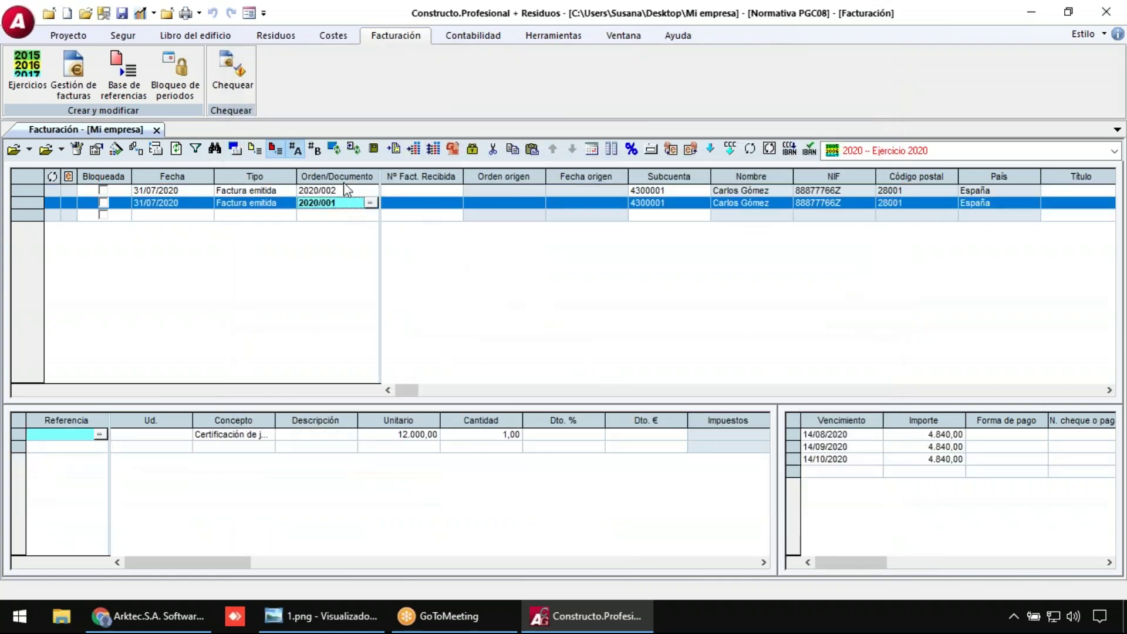
pyautogui.click(373, 148)
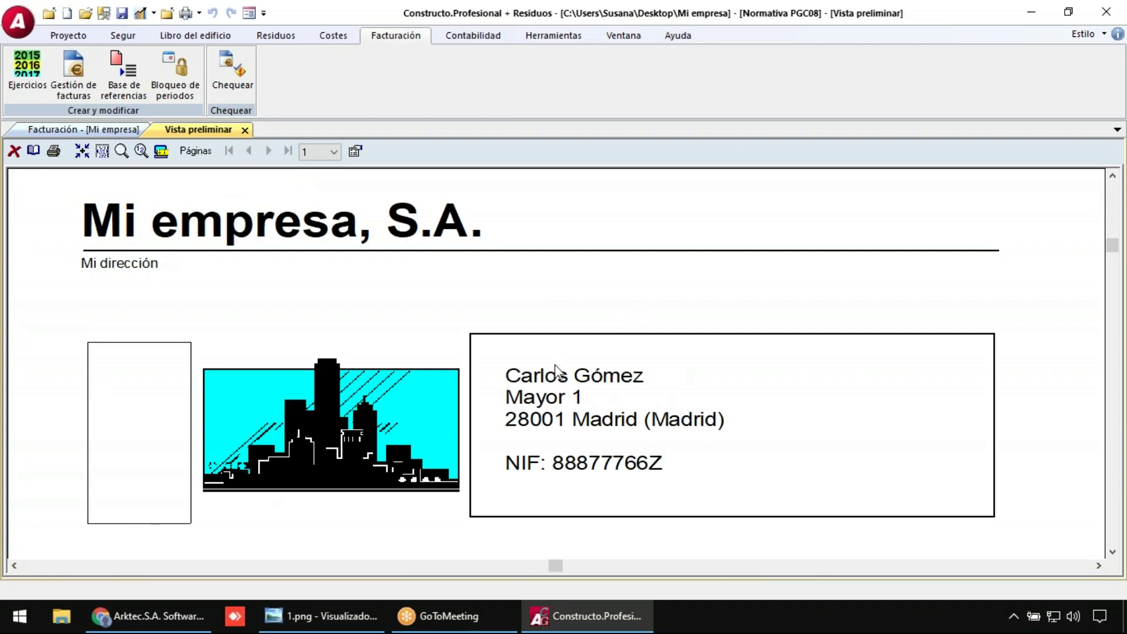
pyautogui.scroll(-4, 596, 461)
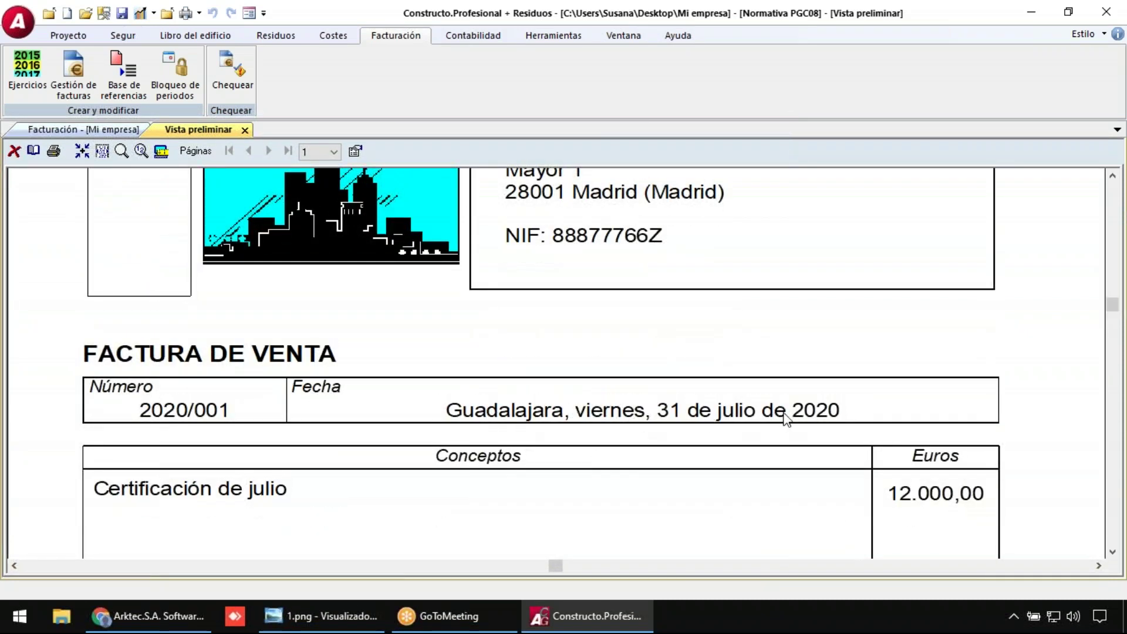
pyautogui.scroll(-2, 158, 420)
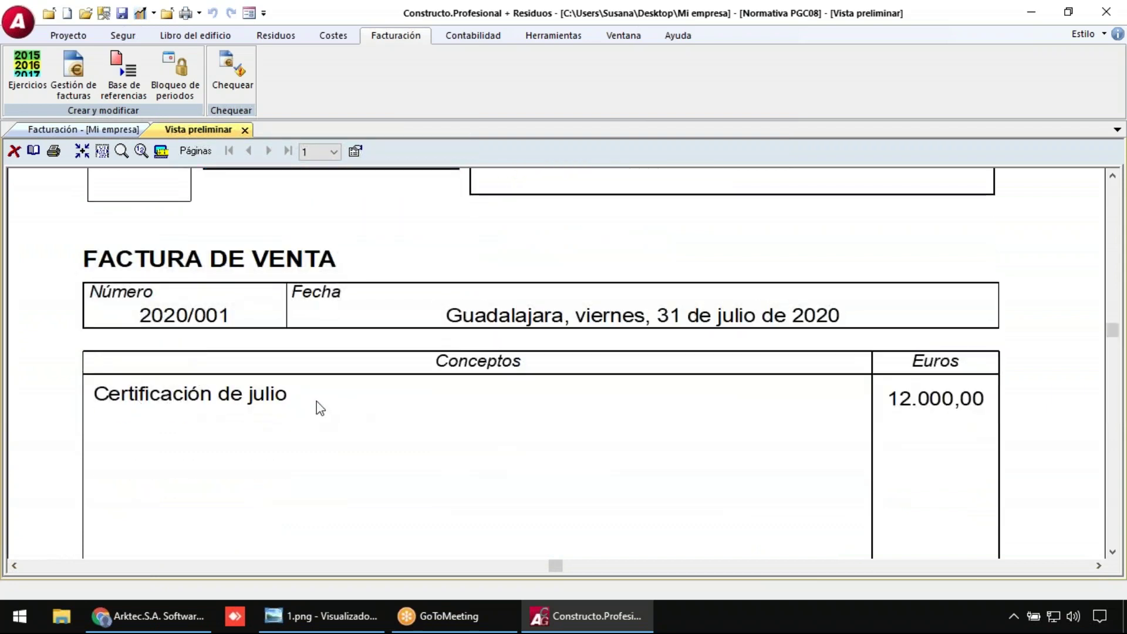
pyautogui.scroll(-6, 956, 352)
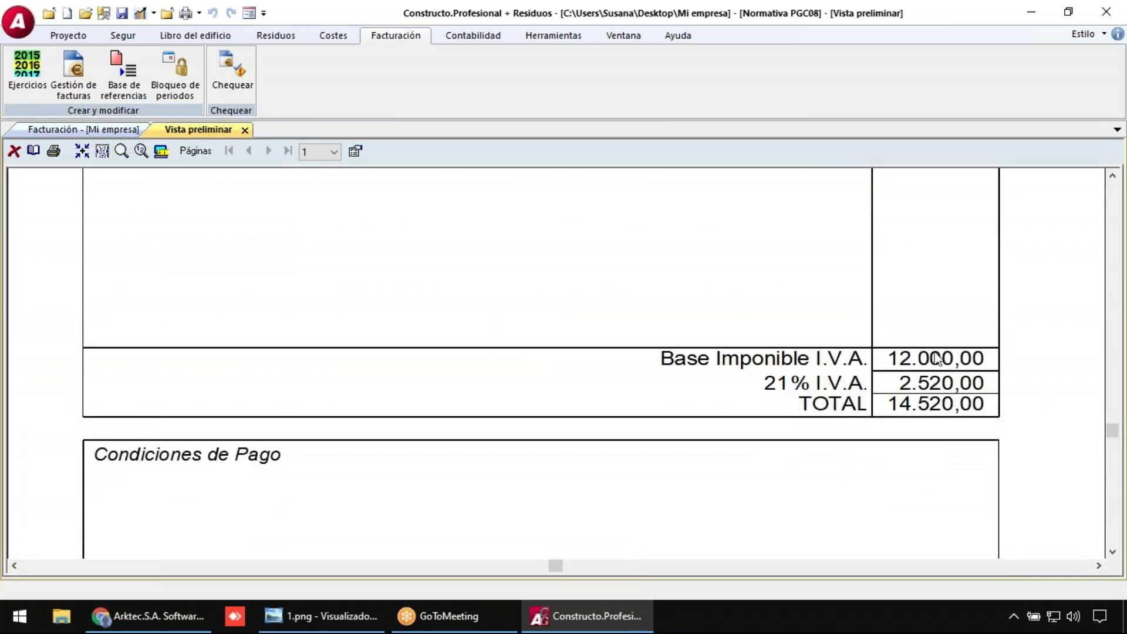
pyautogui.scroll(-2, 938, 359)
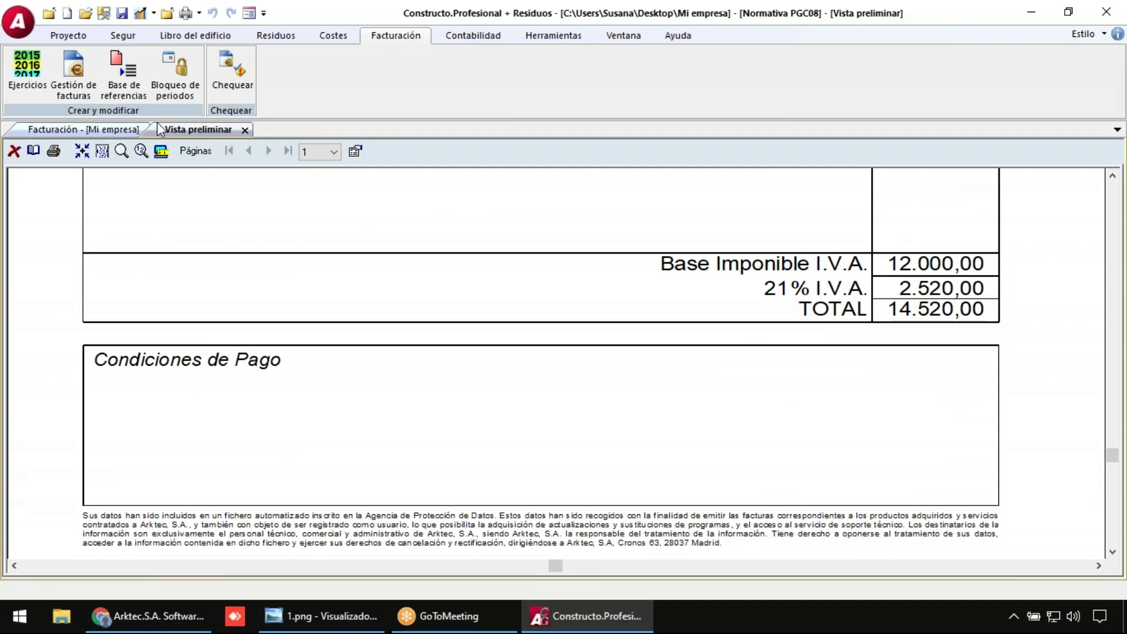
pyautogui.click(244, 131)
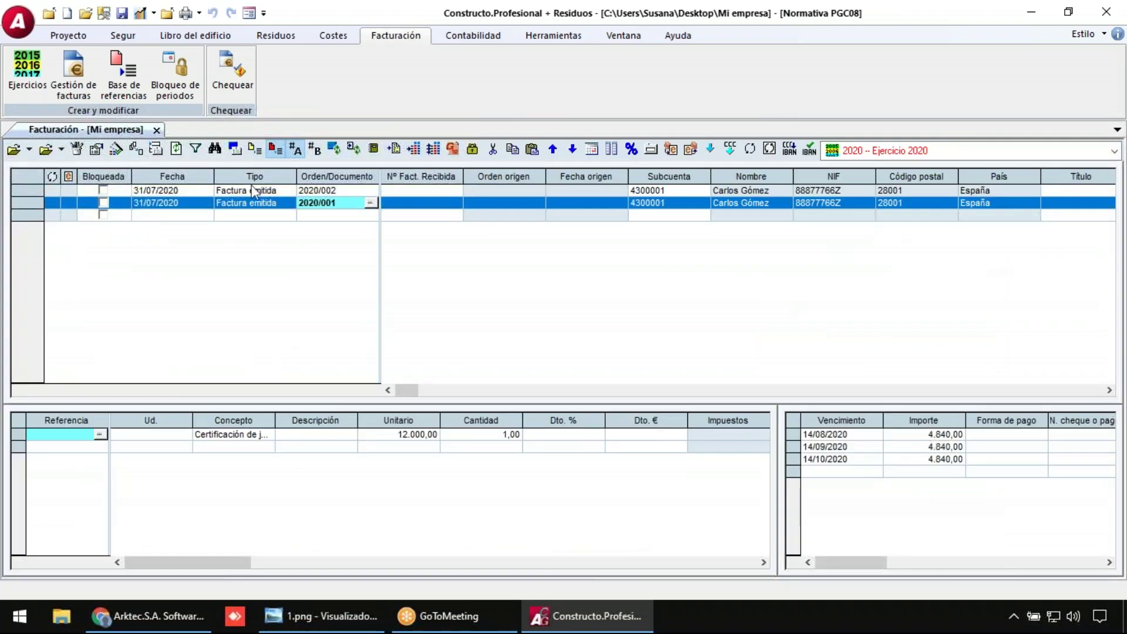
# - Preview the first listed invoice from its record, review concepts and totals across both pages, then close the preview and accept the record
pyautogui.doubleClick(34, 191)
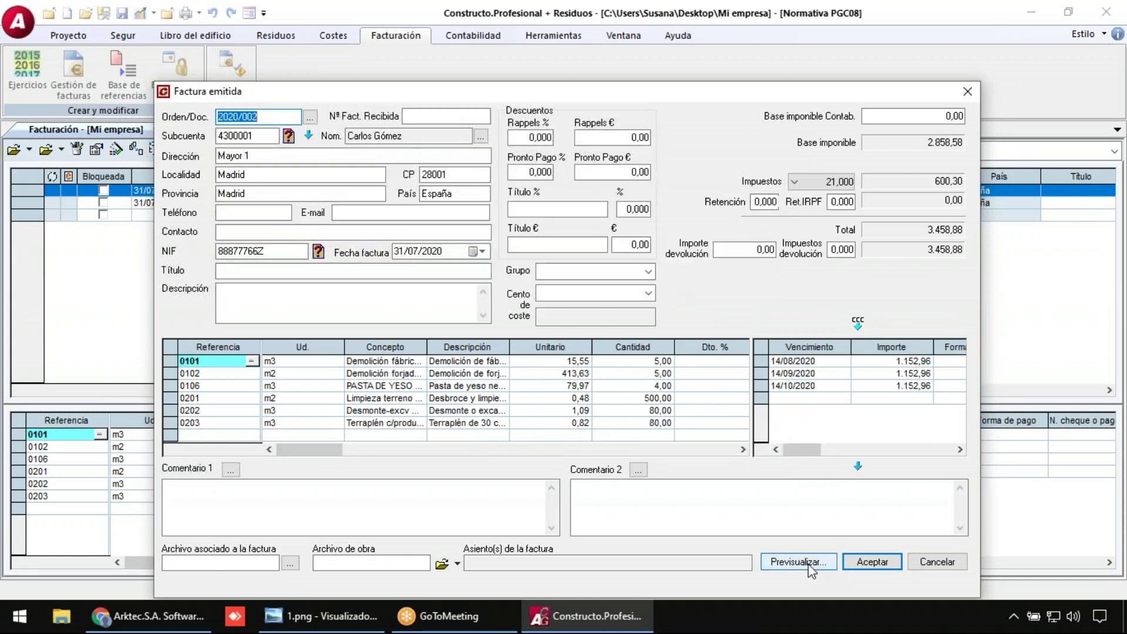
pyautogui.click(810, 564)
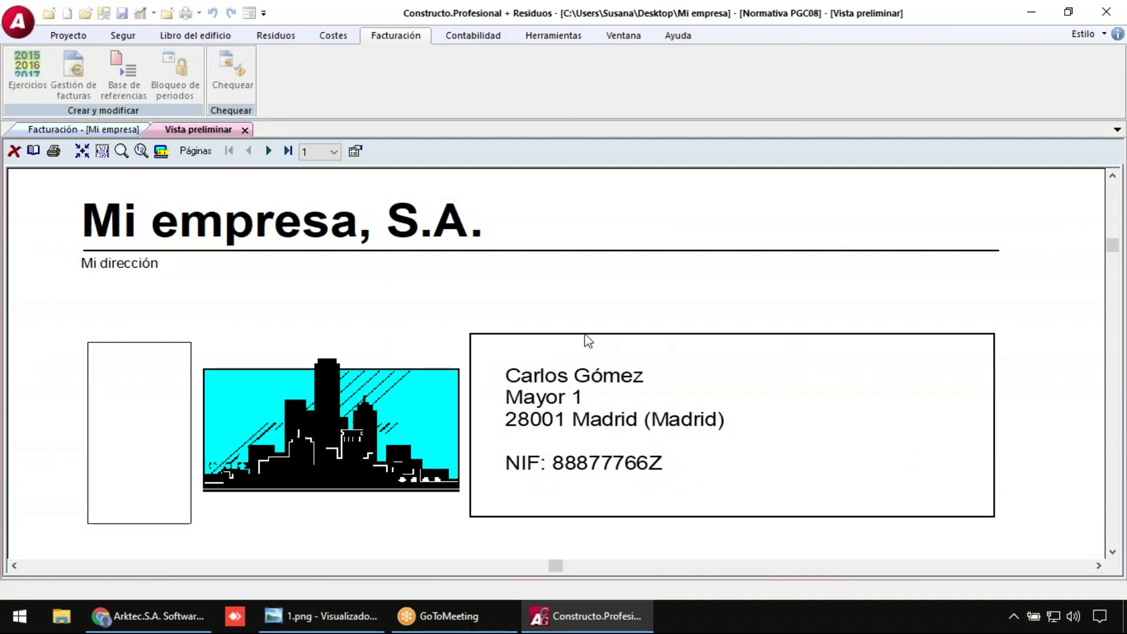
pyautogui.scroll(-3, 585, 339)
pyautogui.scroll(-3, 588, 341)
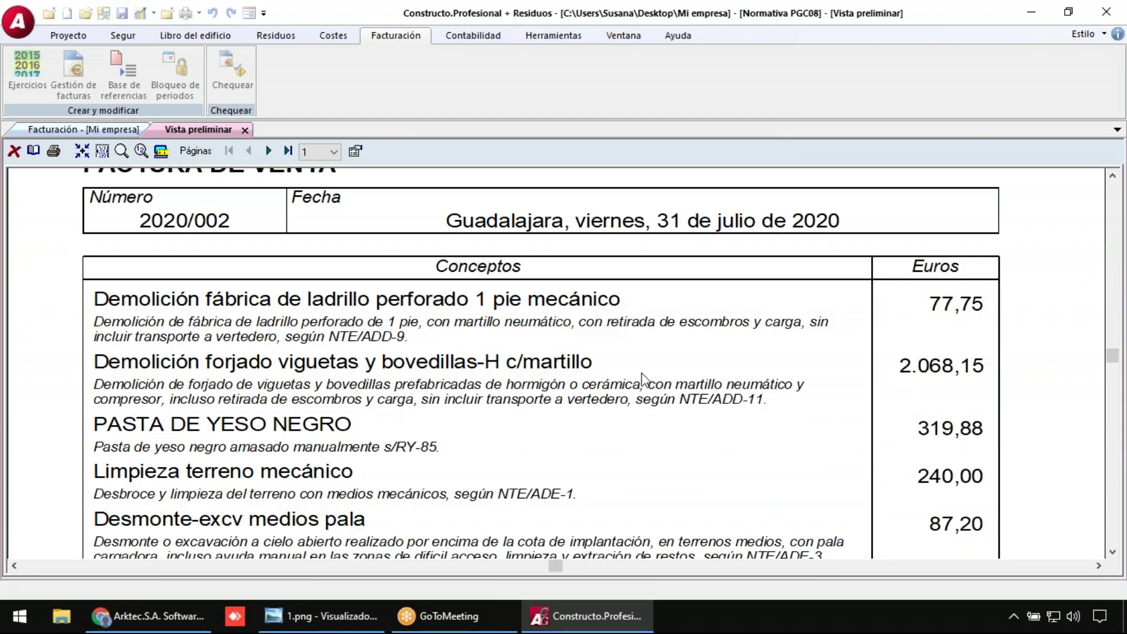
pyautogui.scroll(-2, 741, 376)
pyautogui.scroll(-1, 763, 370)
pyautogui.scroll(-5, 911, 304)
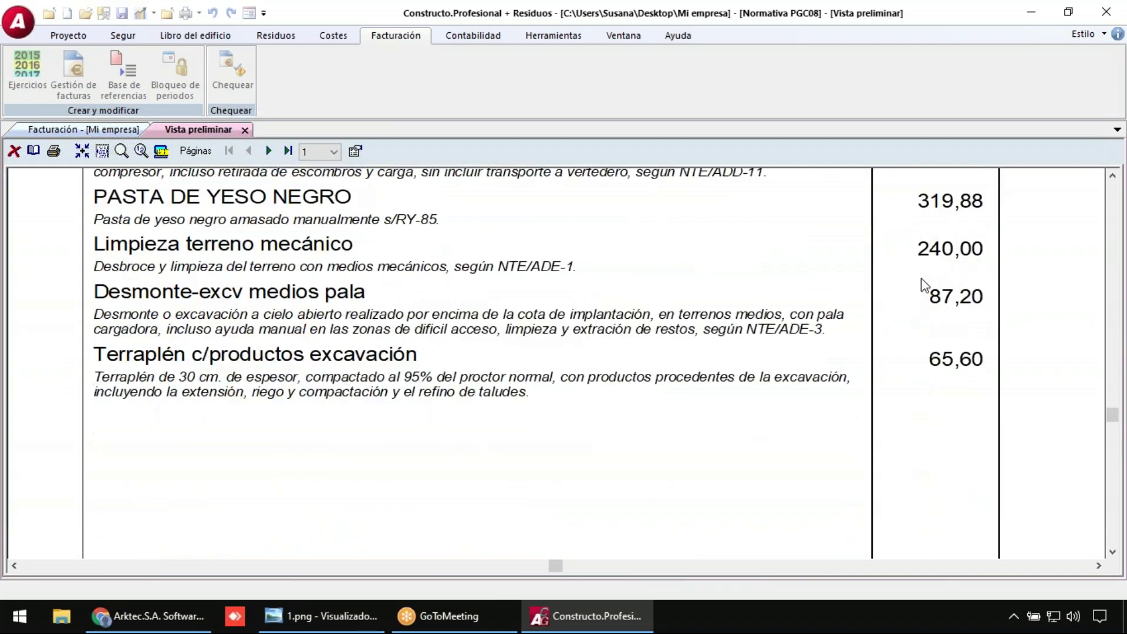
pyautogui.scroll(-2, 925, 286)
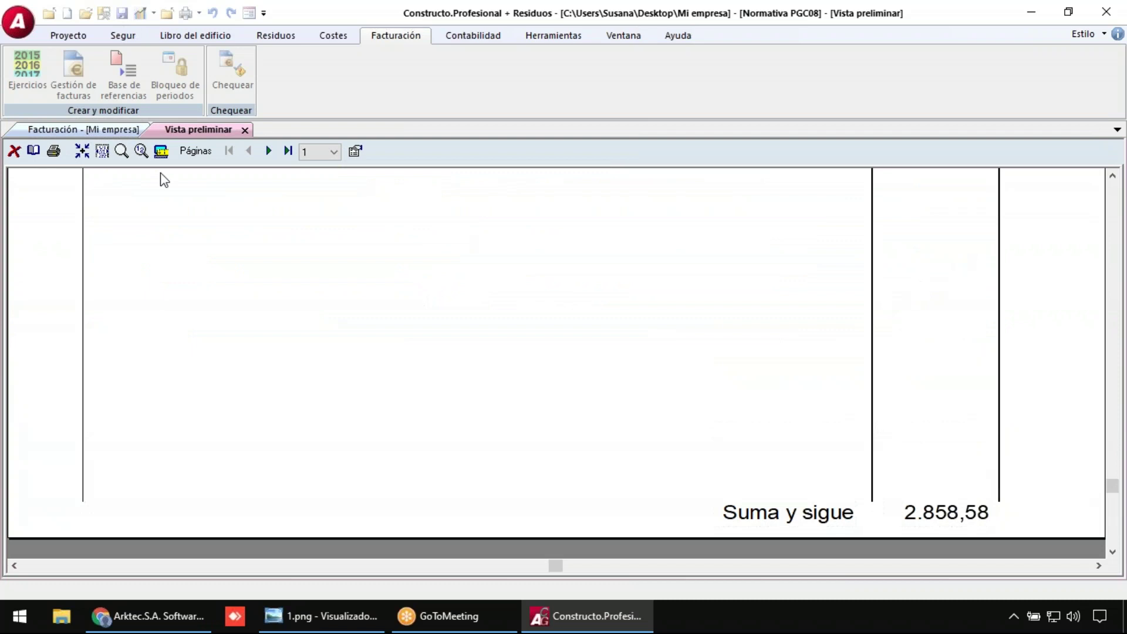
pyautogui.click(274, 151)
pyautogui.scroll(4, 565, 308)
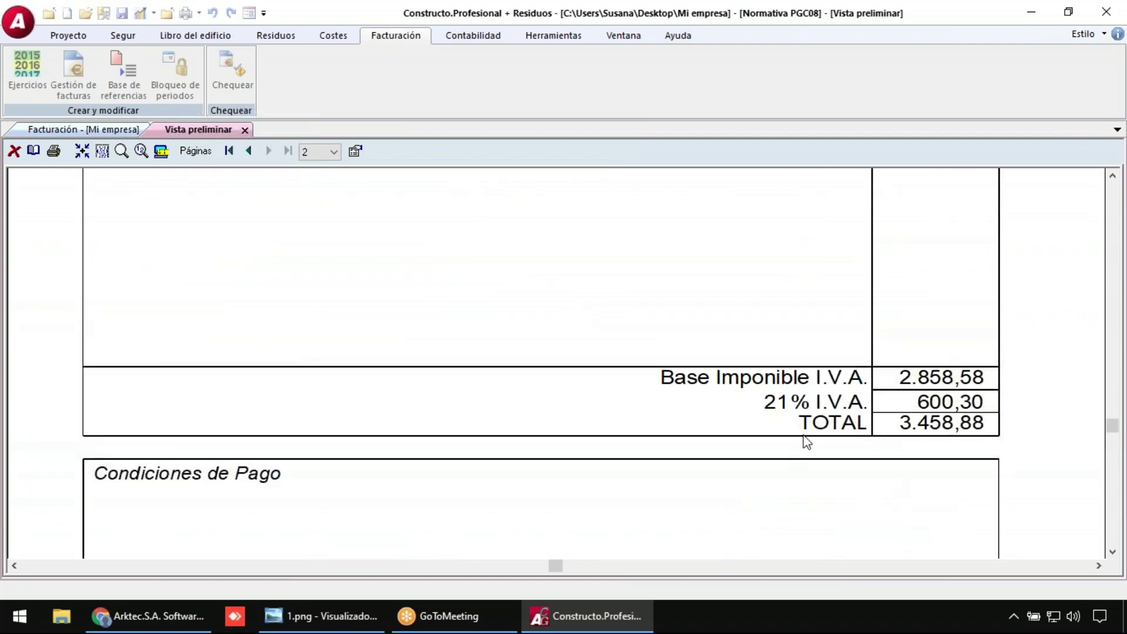
pyautogui.click(245, 130)
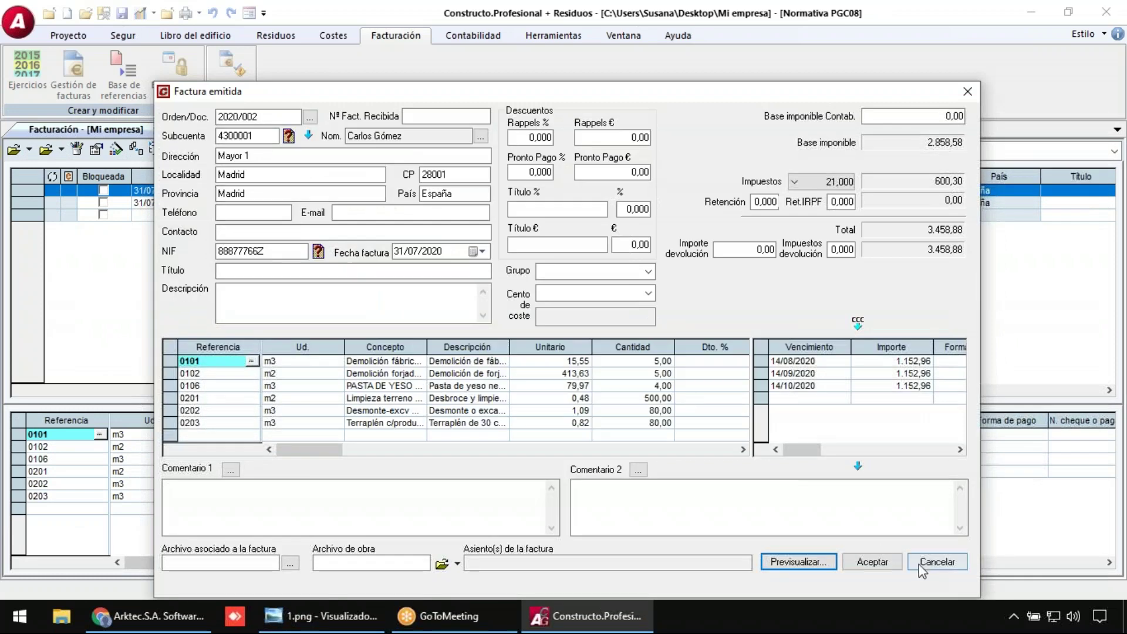
pyautogui.click(873, 561)
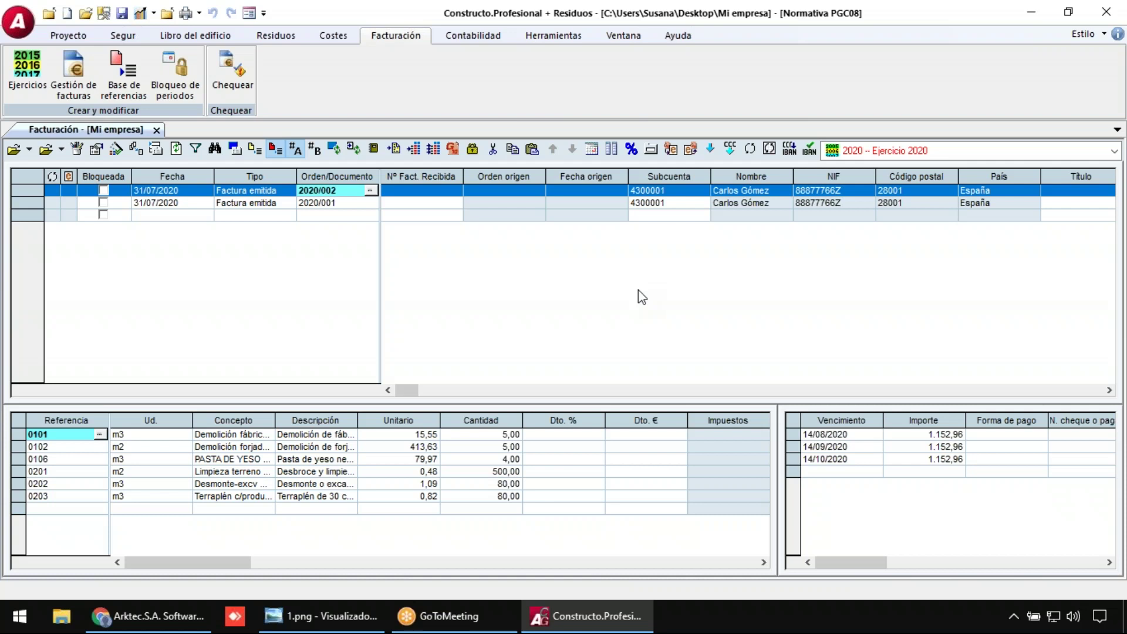
# - Close the invoice management and open the accounting subaccounts list of Mi empresa
pyautogui.click(156, 130)
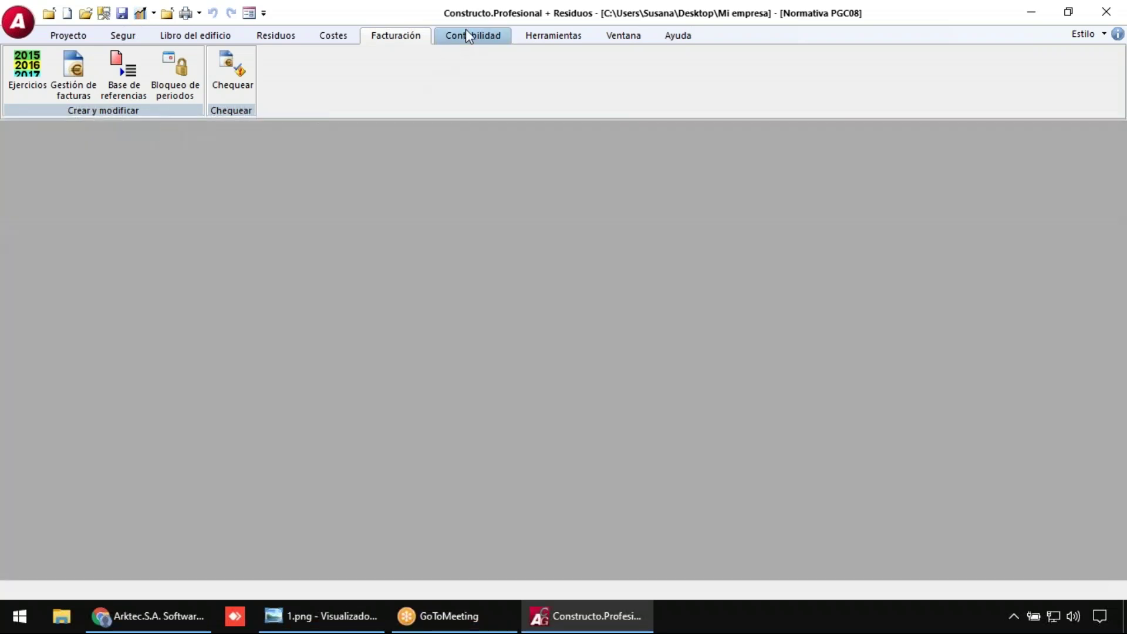
pyautogui.click(464, 40)
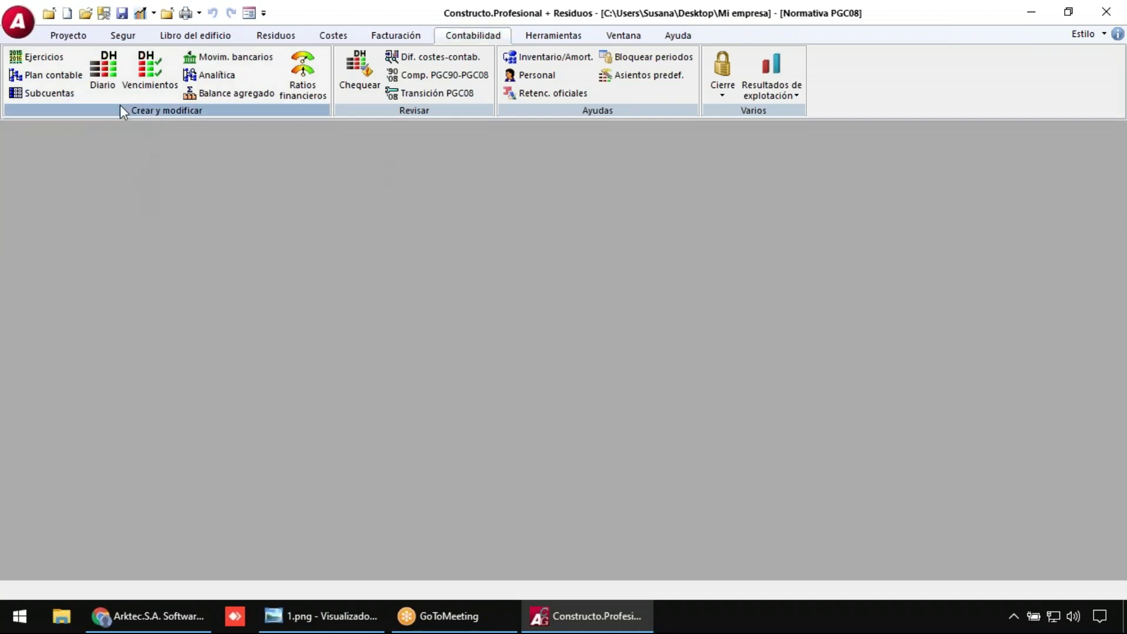
pyautogui.click(44, 94)
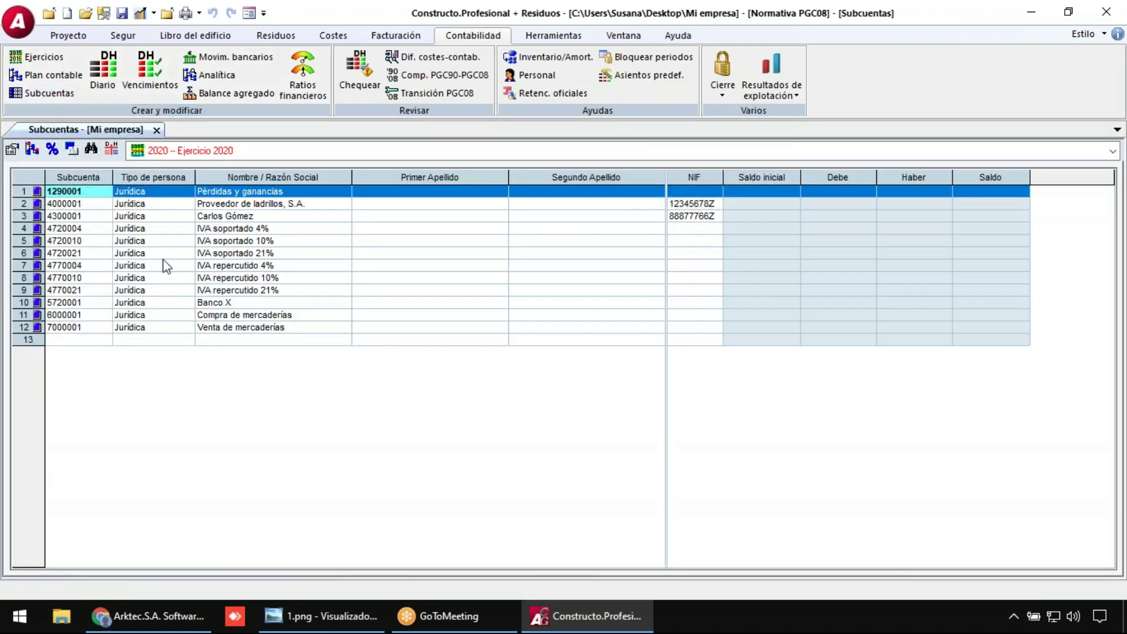
# - Insert an empty row above the Compra de mercaderías subaccount and rename the Banco X subaccount to Banco Santander
pyautogui.click(241, 303)
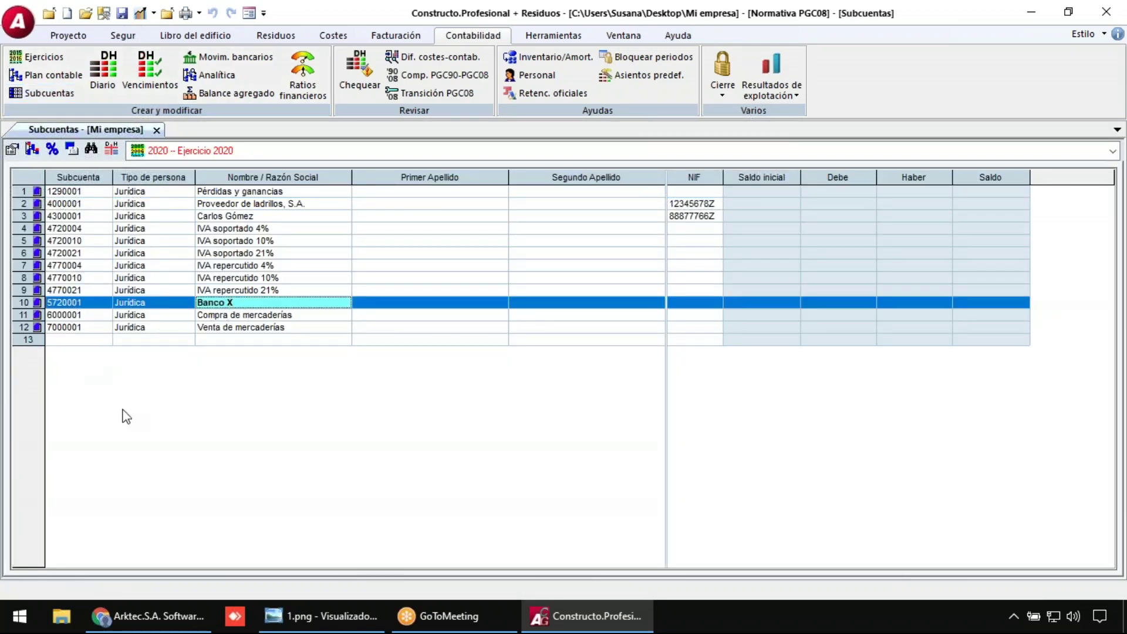
pyautogui.press('Down')
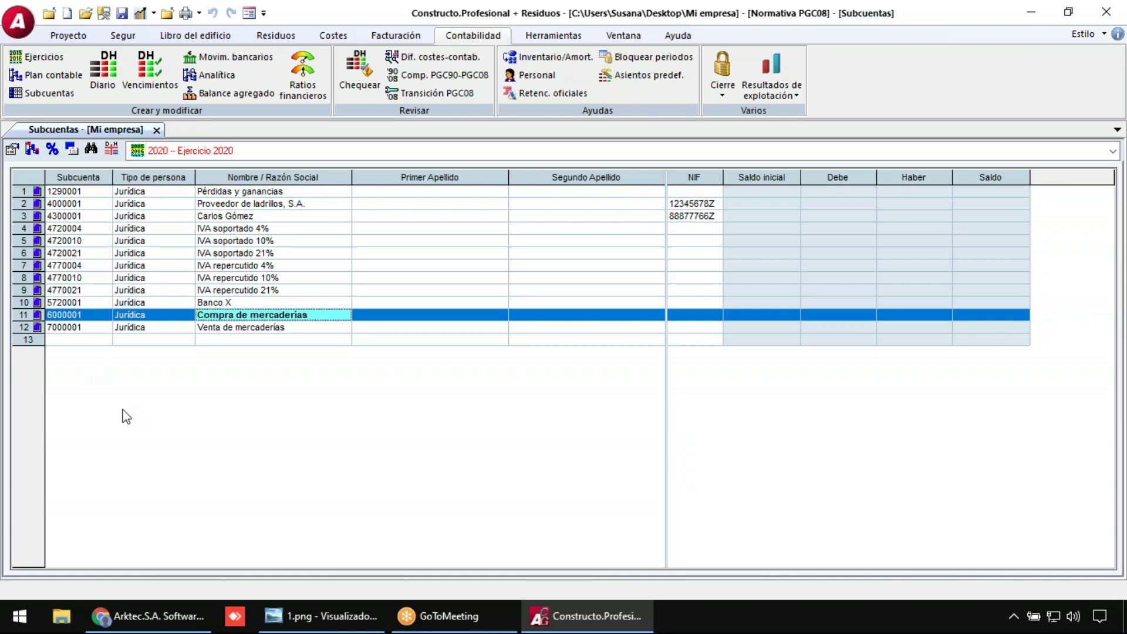
pyautogui.press('Insert')
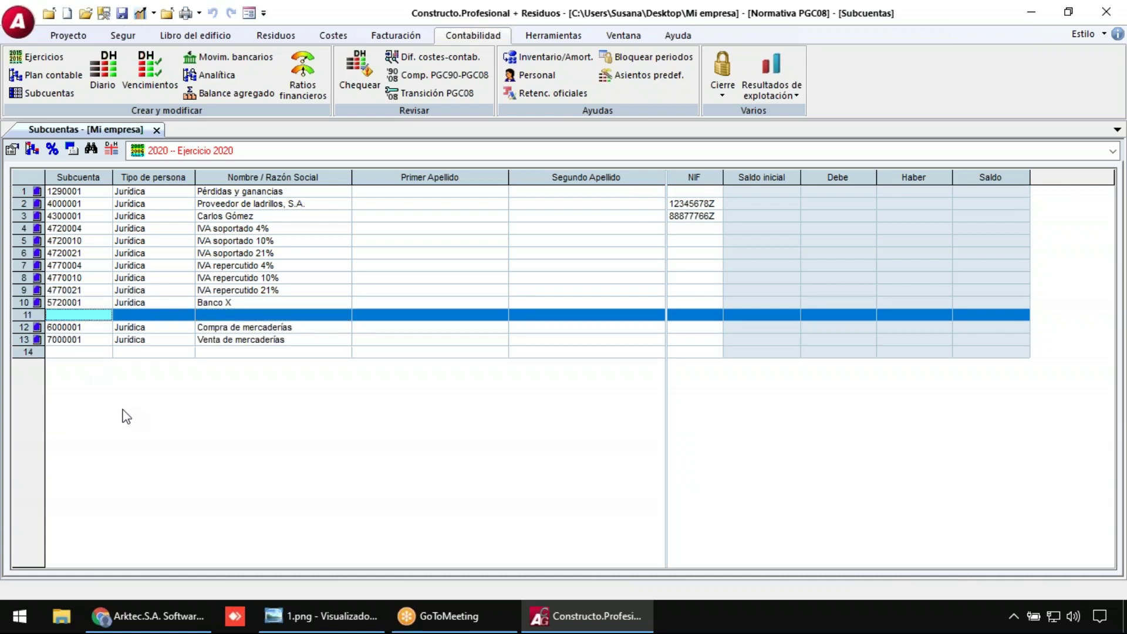
pyautogui.click(245, 303)
pyautogui.write('Santander')
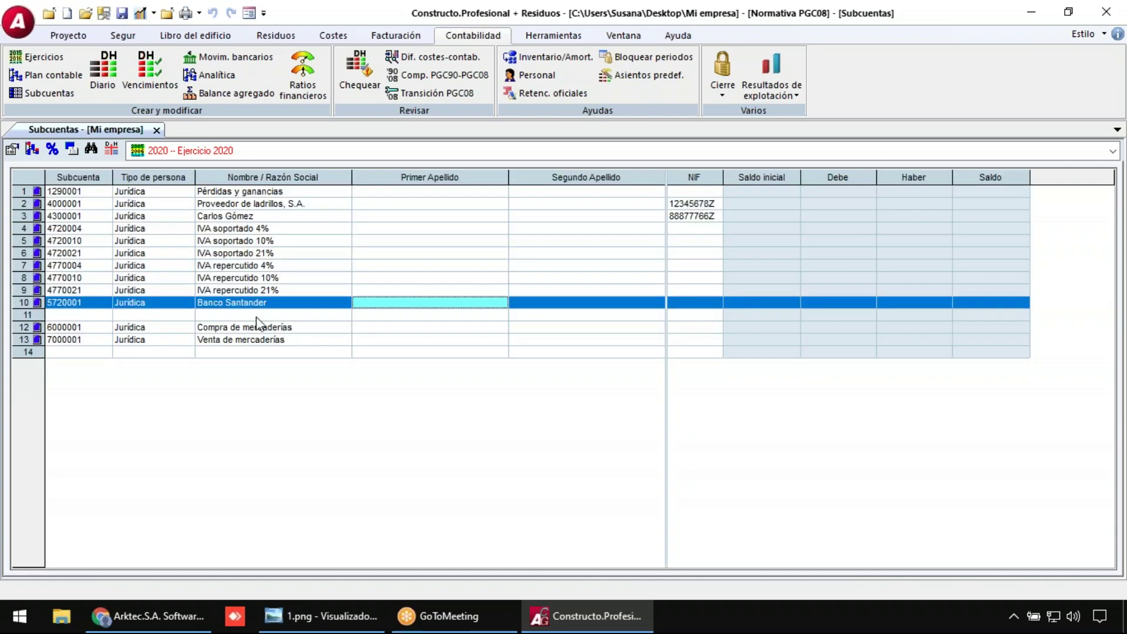
# - Fill the empty row below Banco Santander with subaccount 5720002 named BBVA
pyautogui.click(82, 317)
pyautogui.write('5720002')
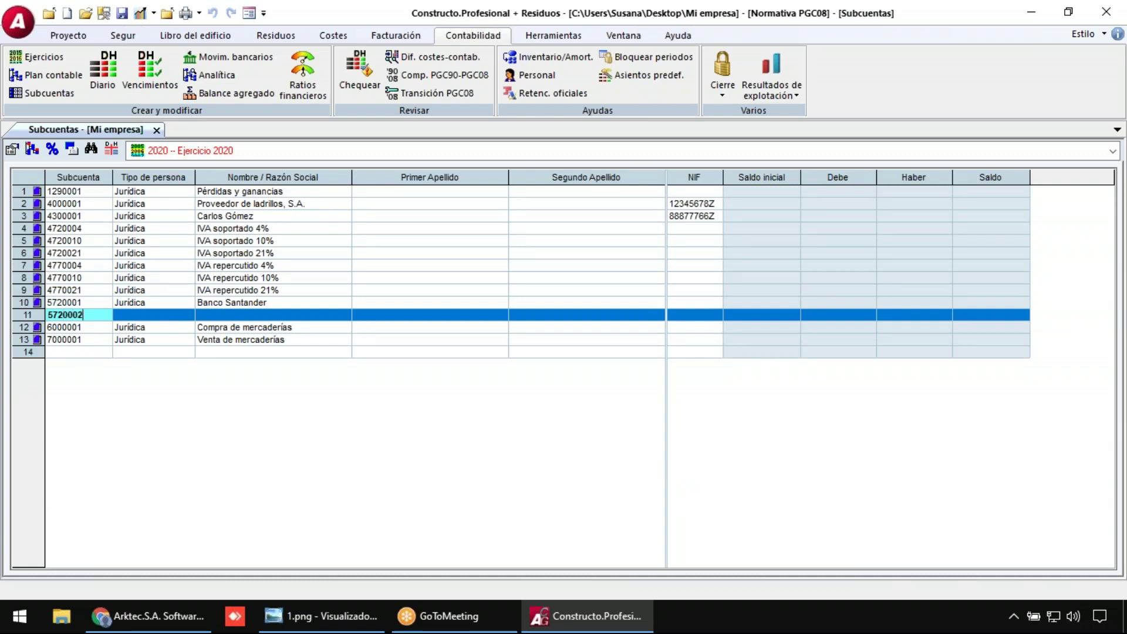
pyautogui.press('Return')
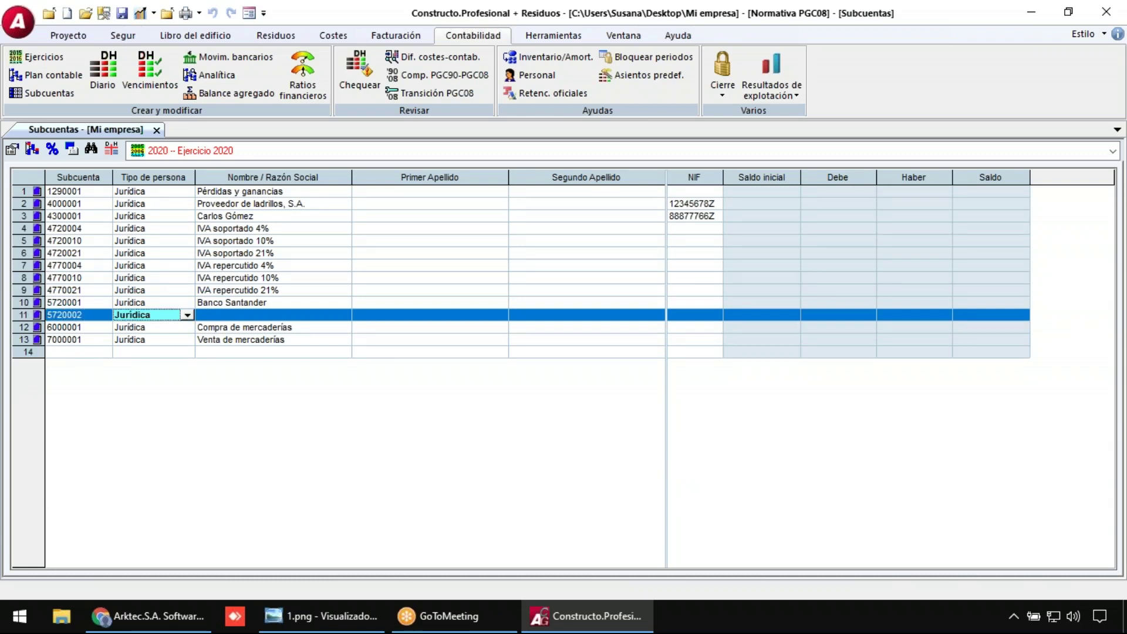
pyautogui.write('BBVA')
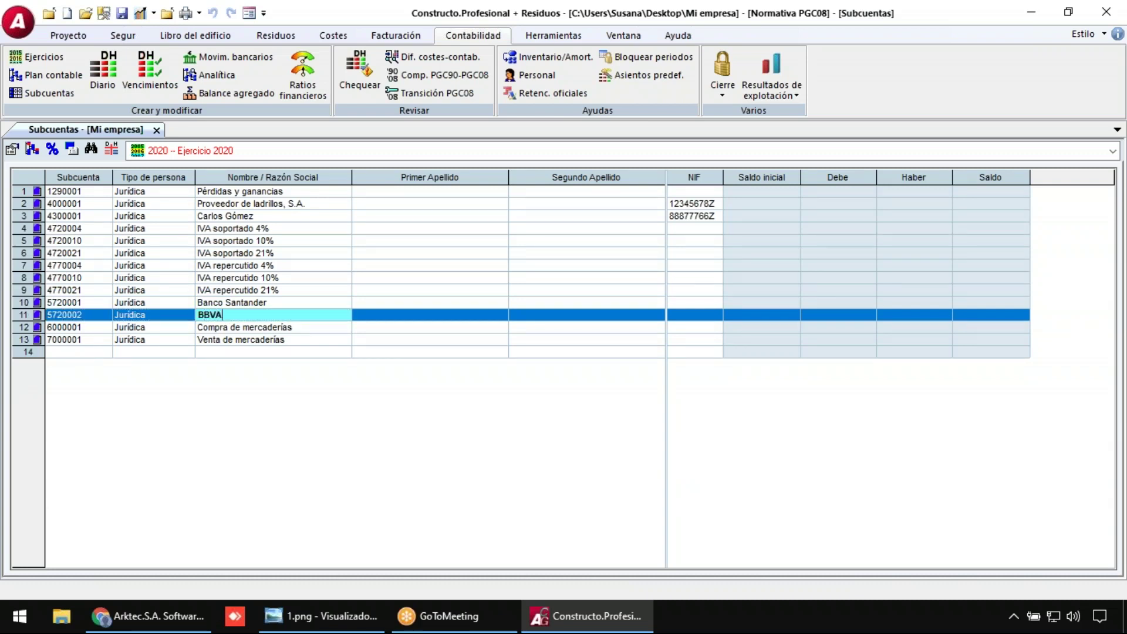
pyautogui.press('Return')
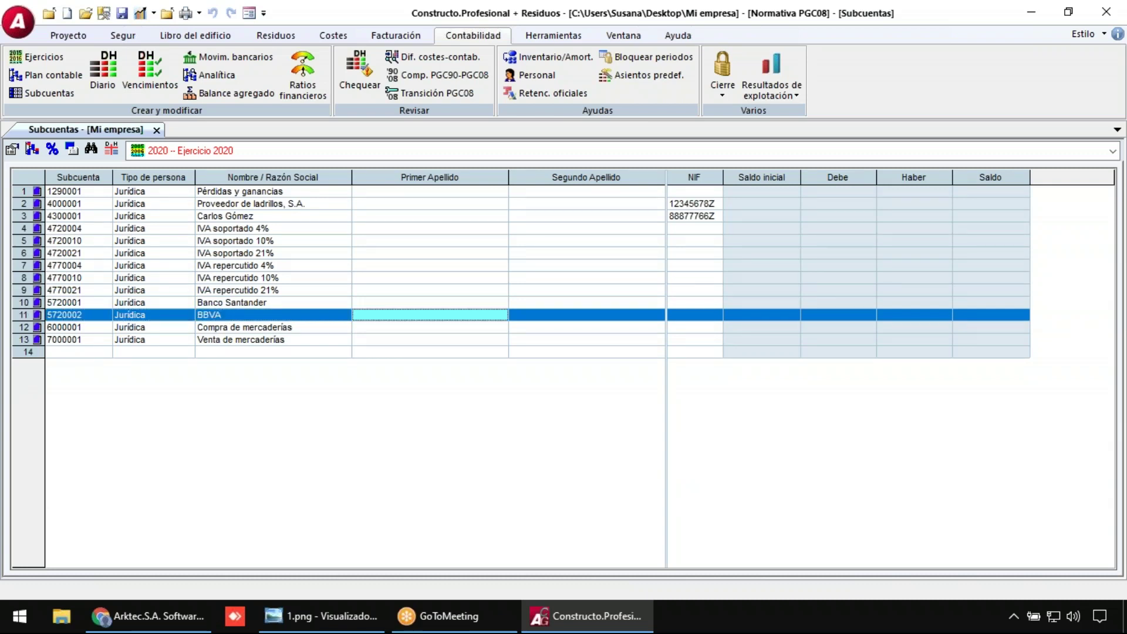
# - Review the purchase, sales, IVA, customer and supplier subaccounts in the list
pyautogui.click(75, 328)
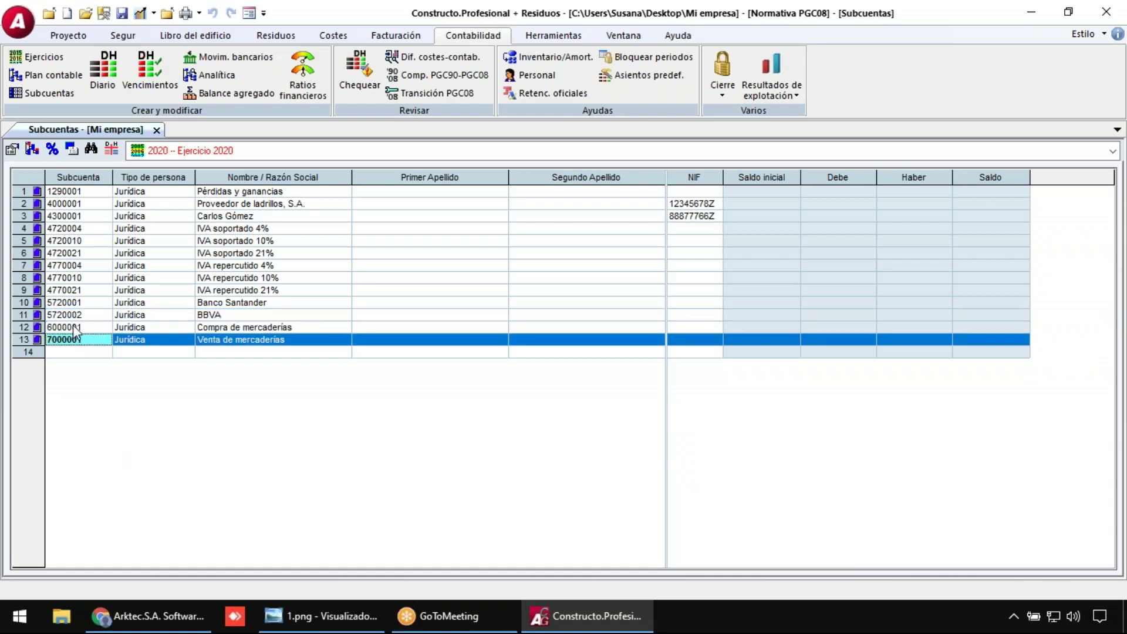
pyautogui.click(74, 328)
pyautogui.click(72, 339)
pyautogui.click(246, 230)
pyautogui.click(244, 254)
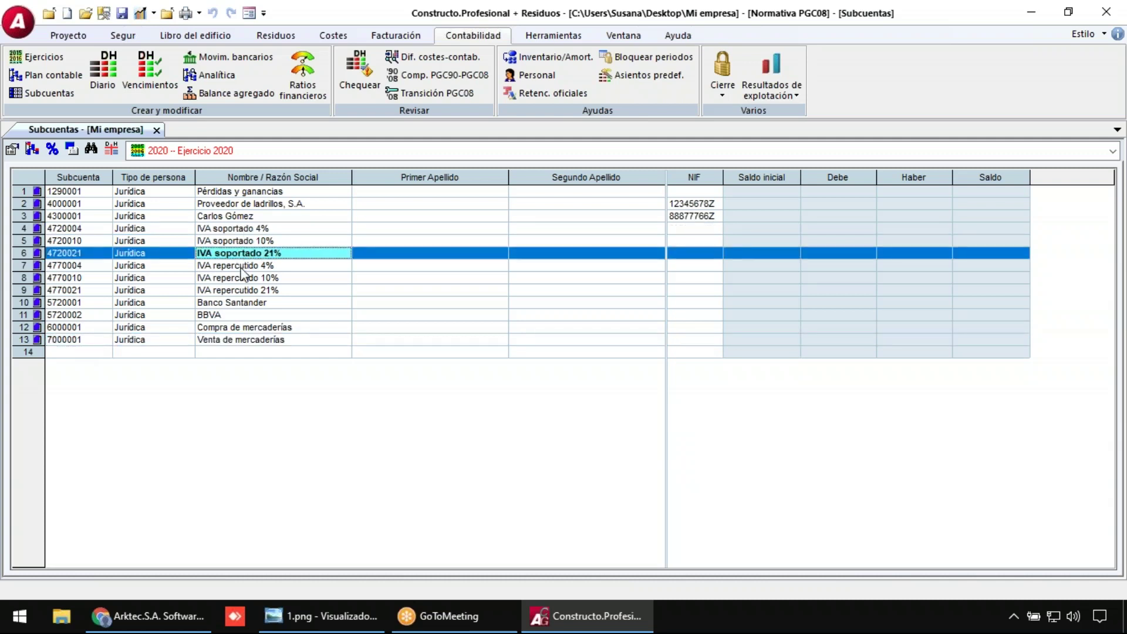
pyautogui.click(243, 267)
pyautogui.click(239, 218)
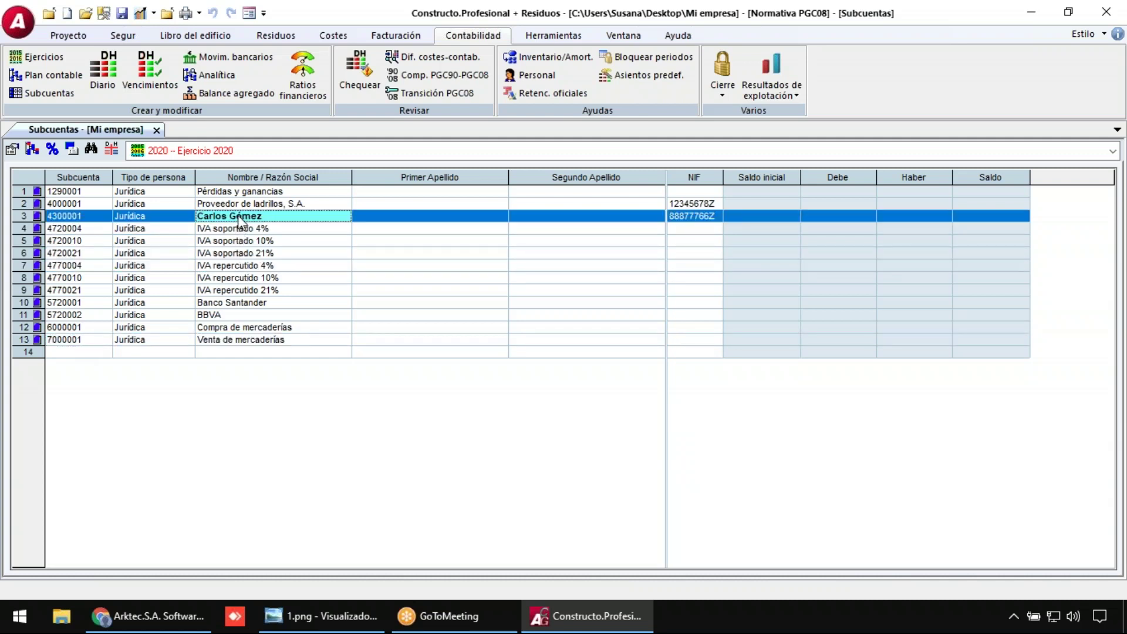
pyautogui.press('Up')
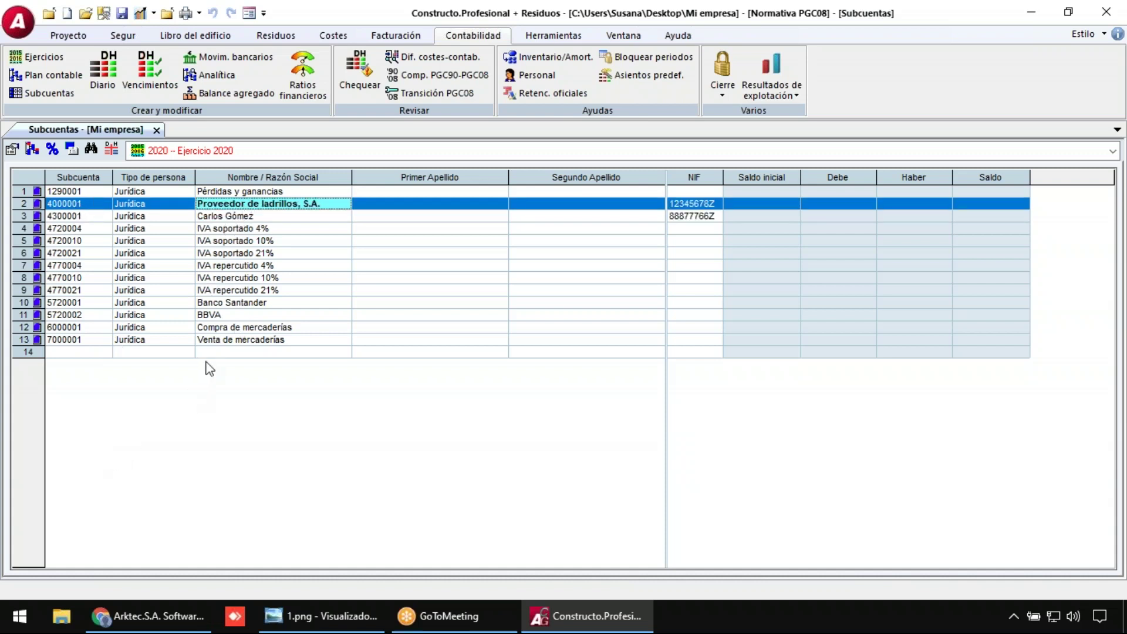
# - Switch from the subaccounts list to the Plan General Contable and examine the subaccounts of account 400 Proveedores within PC51
pyautogui.click(156, 130)
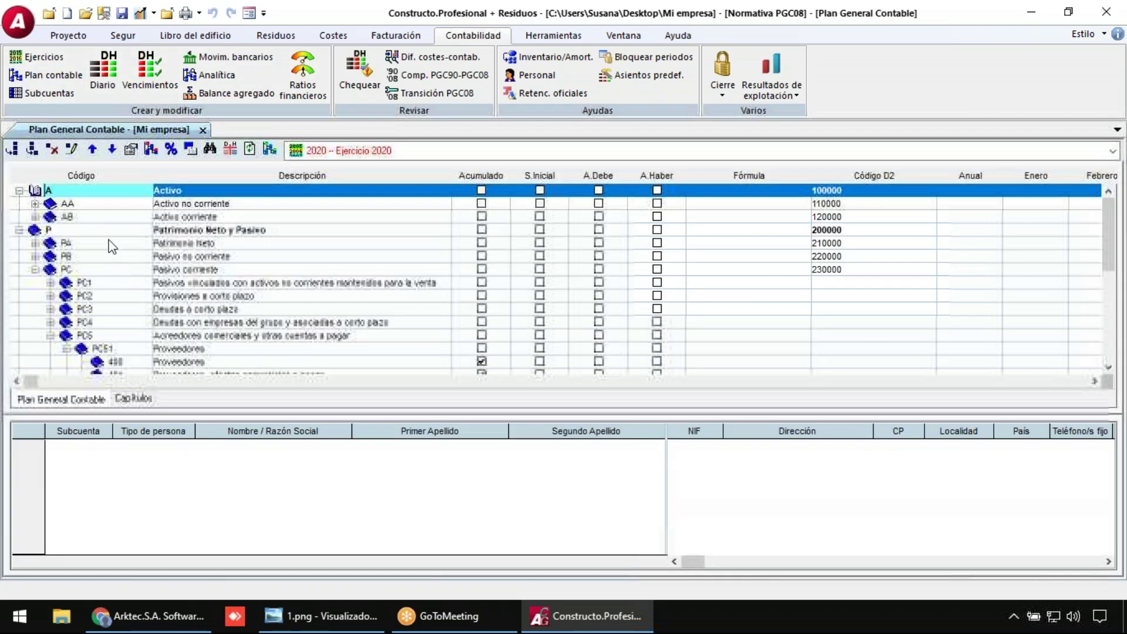
pyautogui.scroll(-2, 109, 259)
pyautogui.click(88, 230)
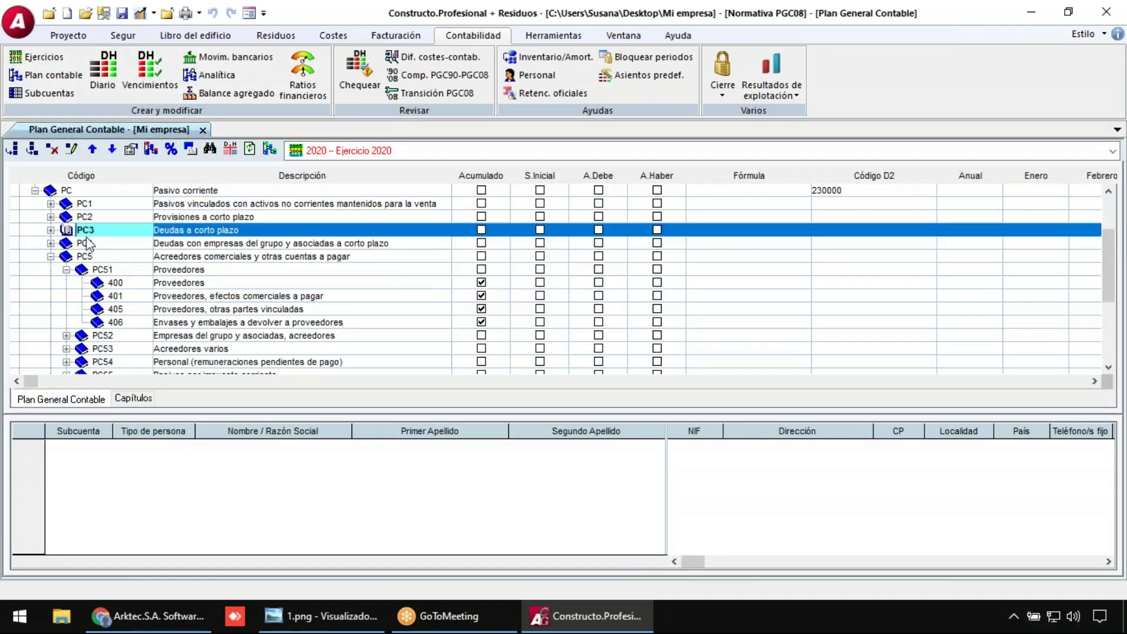
pyautogui.click(91, 259)
pyautogui.click(103, 269)
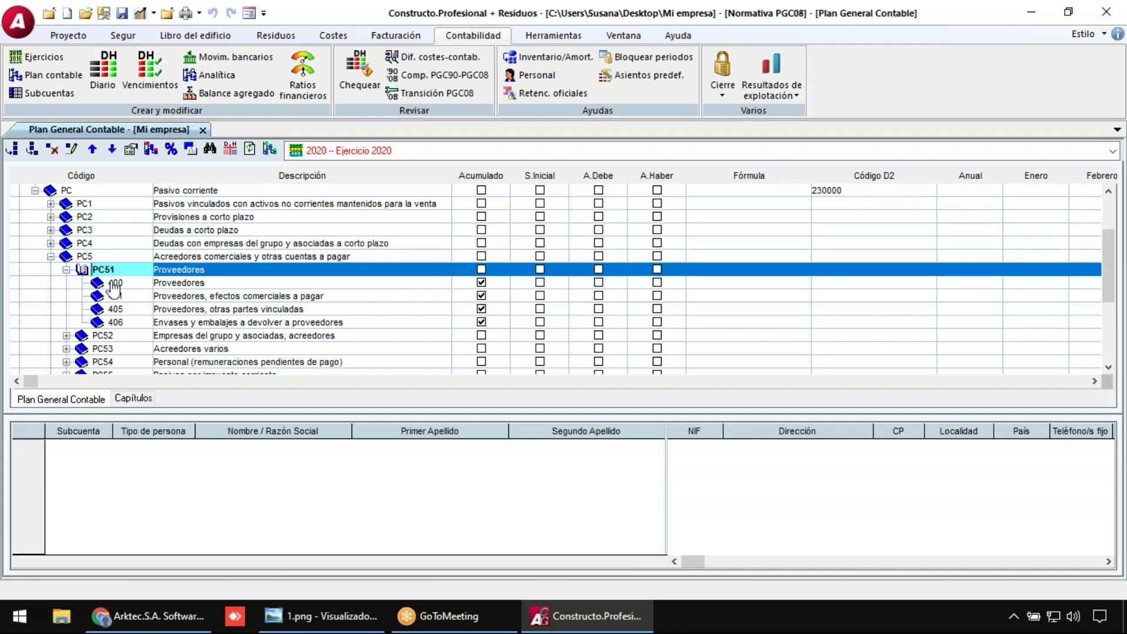
pyautogui.click(113, 283)
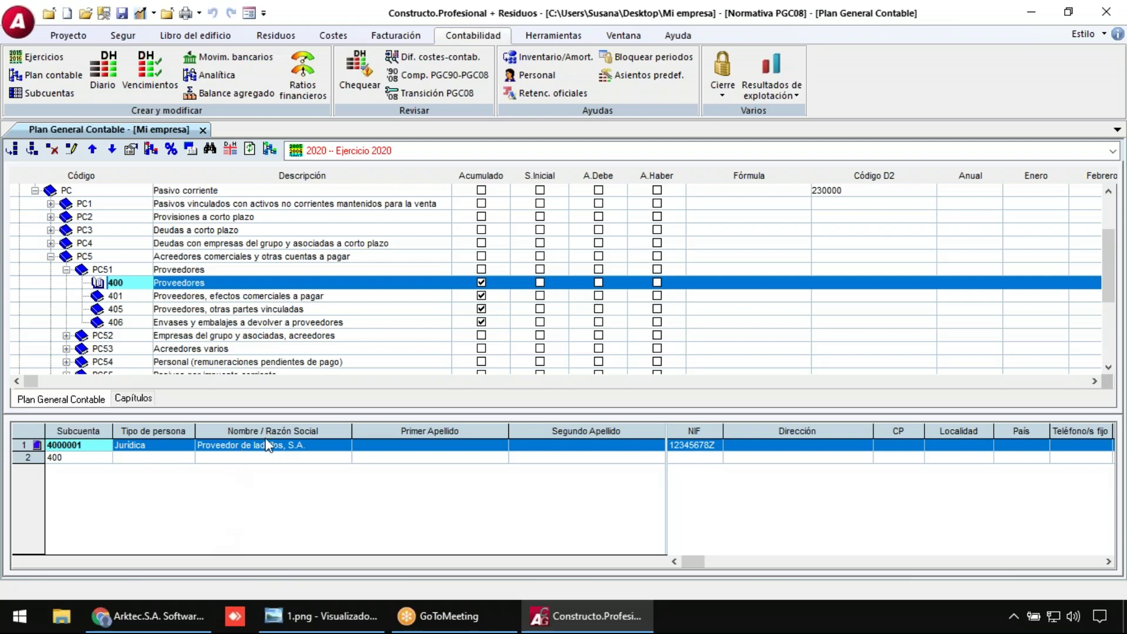
pyautogui.click(74, 459)
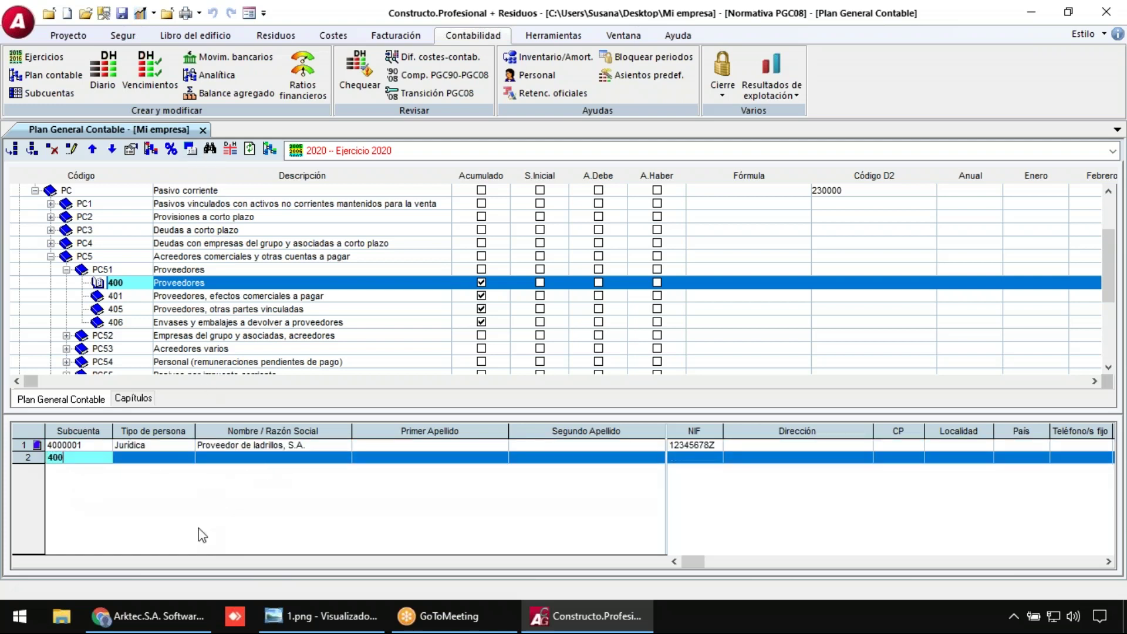
pyautogui.click(236, 449)
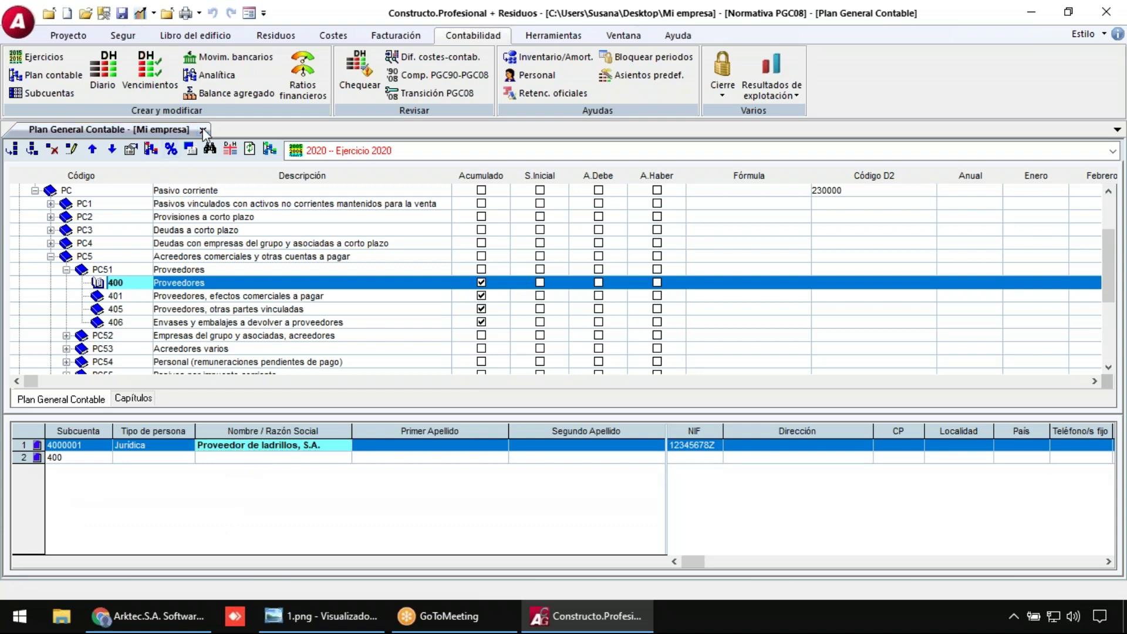
# - Replace the chart of accounts with the journal, hide its filter row, and date the first entry 14/07/2020
pyautogui.click(202, 129)
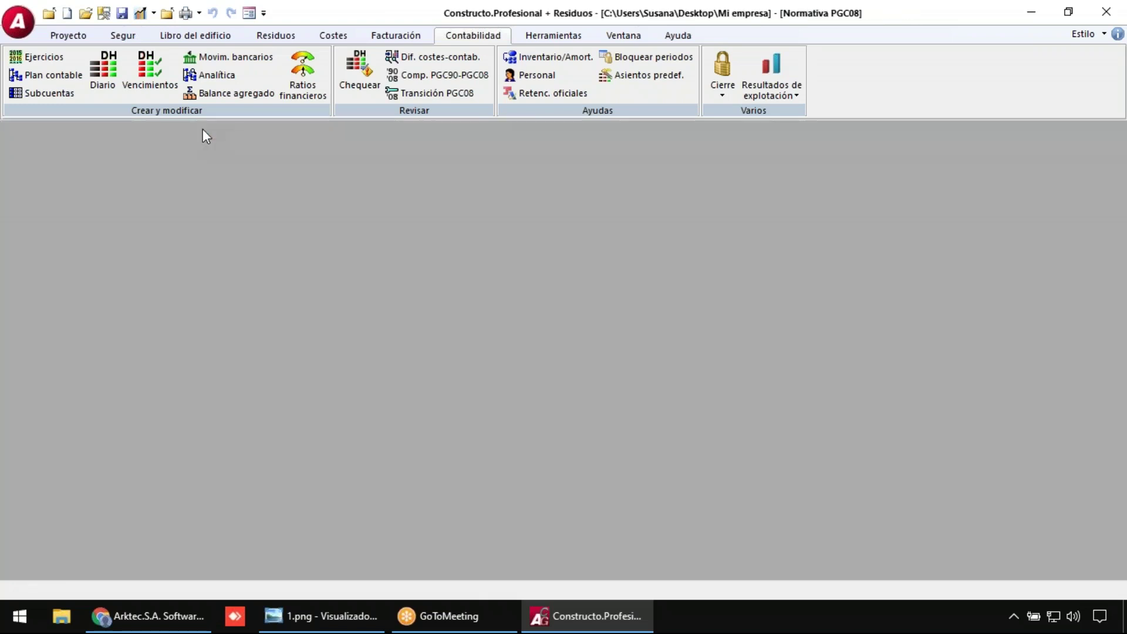
pyautogui.click(107, 89)
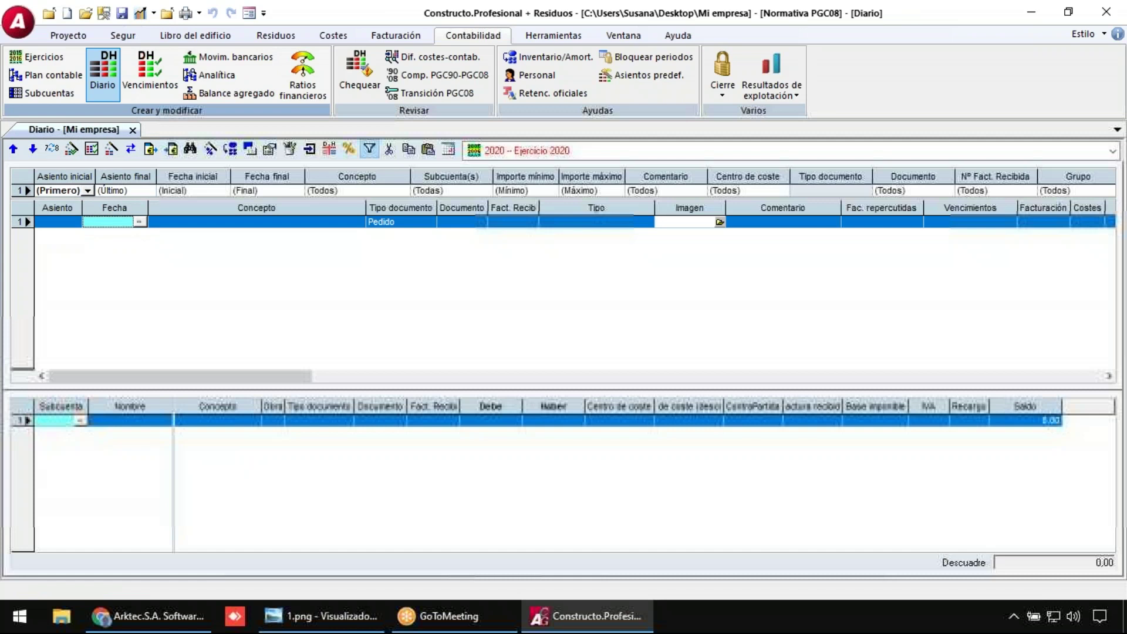
pyautogui.click(369, 149)
pyautogui.click(114, 189)
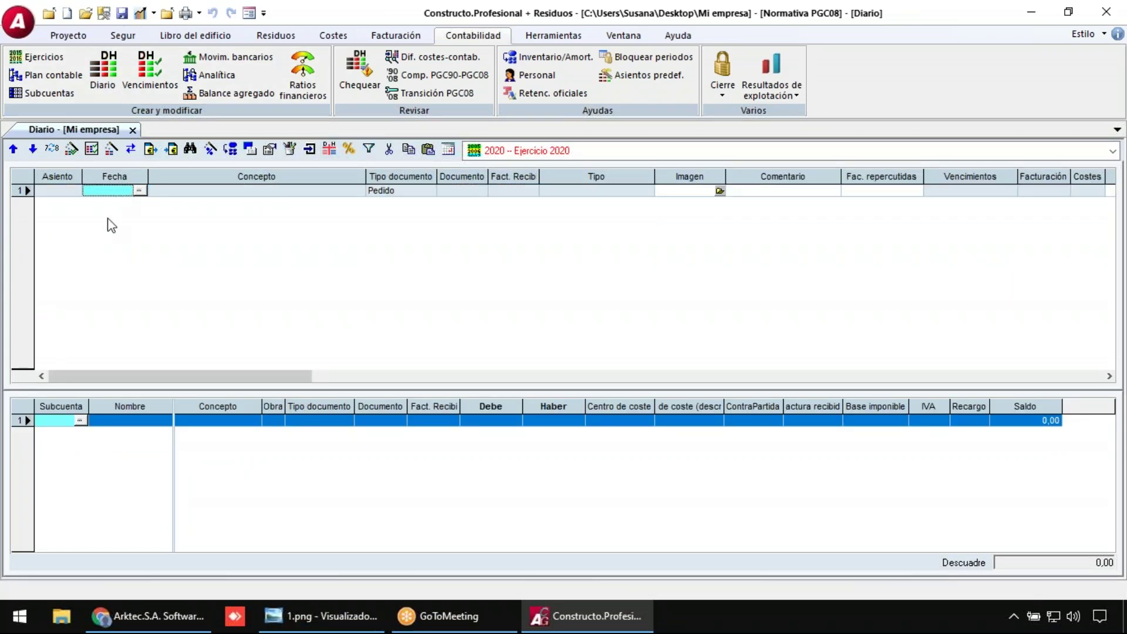
pyautogui.click(139, 191)
pyautogui.click(127, 273)
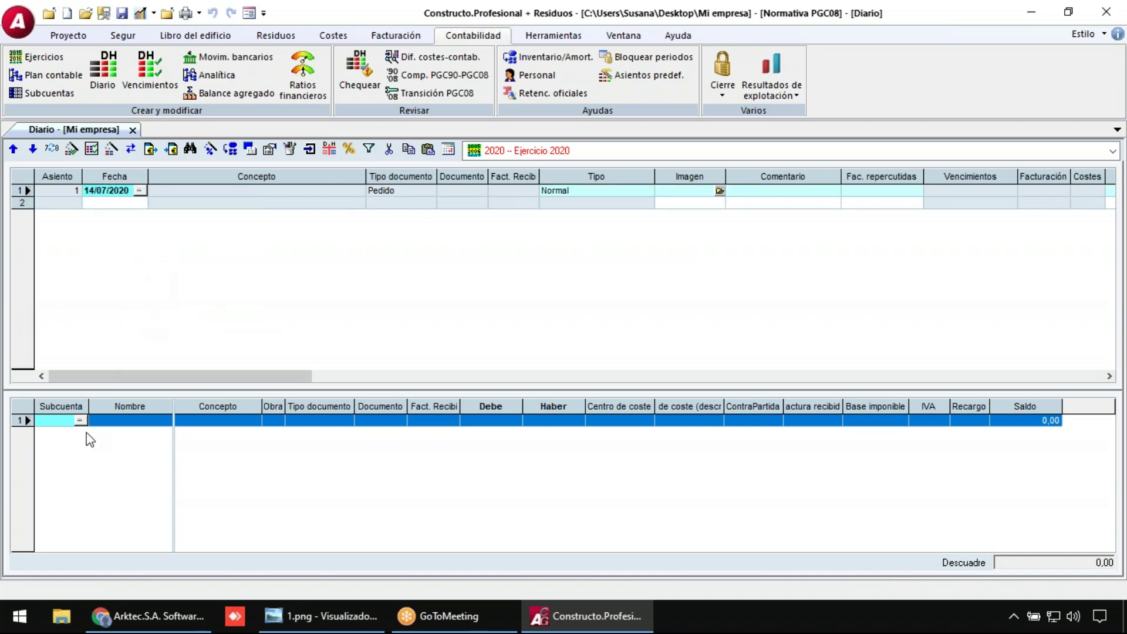
# - Assign subaccount 6000001 Compra de mercaderías to the entry's first line and set its concept to Compra X
pyautogui.click(63, 423)
pyautogui.click(79, 420)
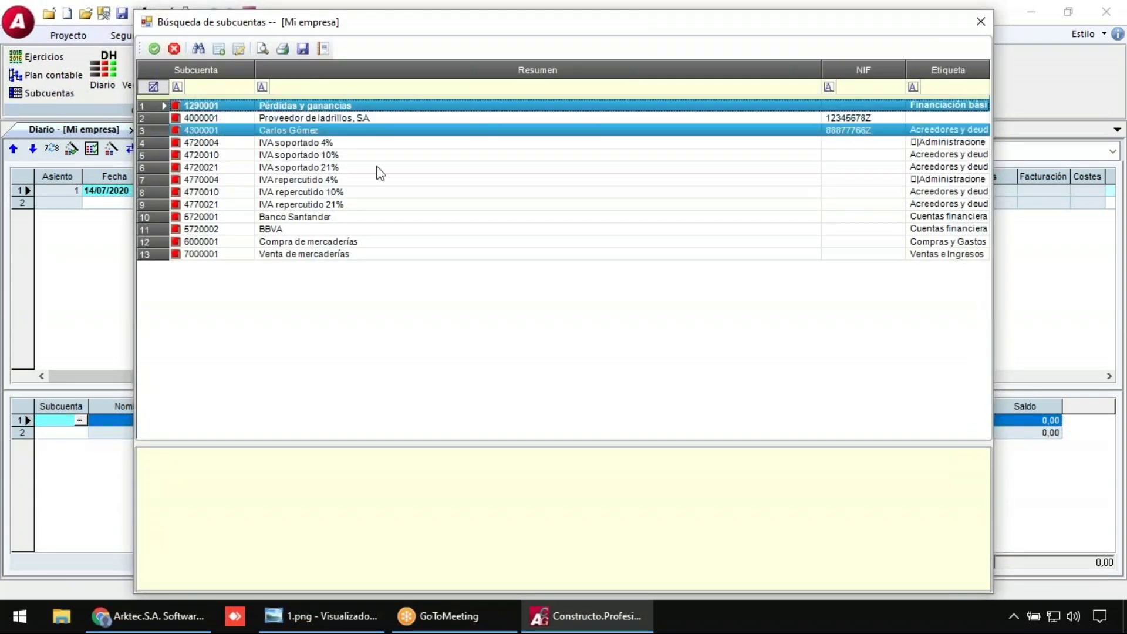
pyautogui.doubleClick(332, 242)
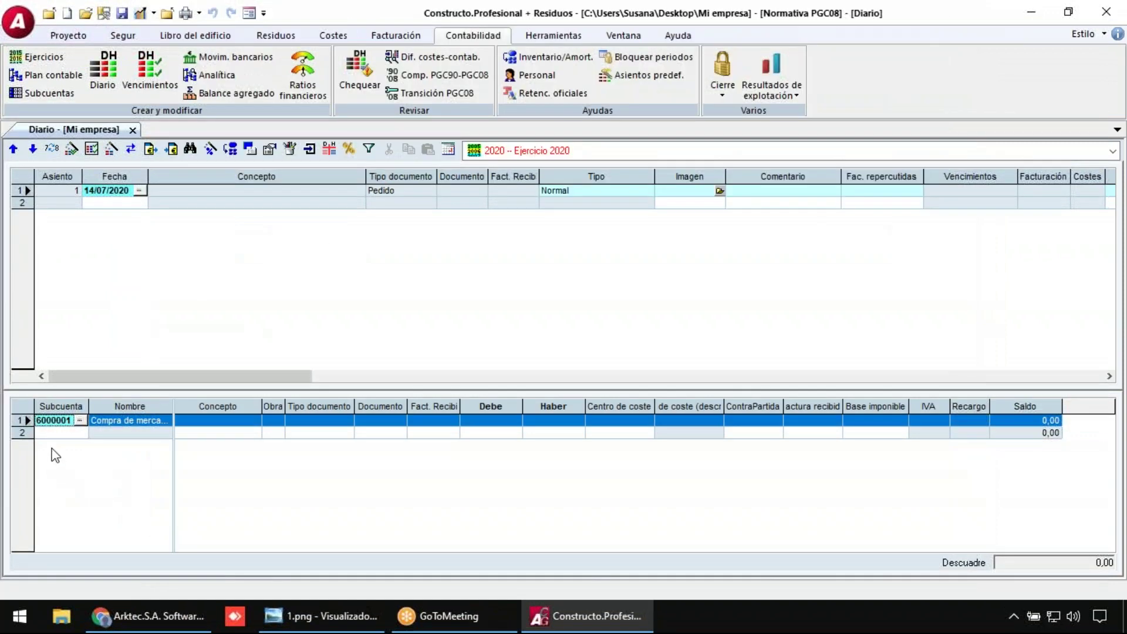
pyautogui.click(205, 423)
pyautogui.write('Compr')
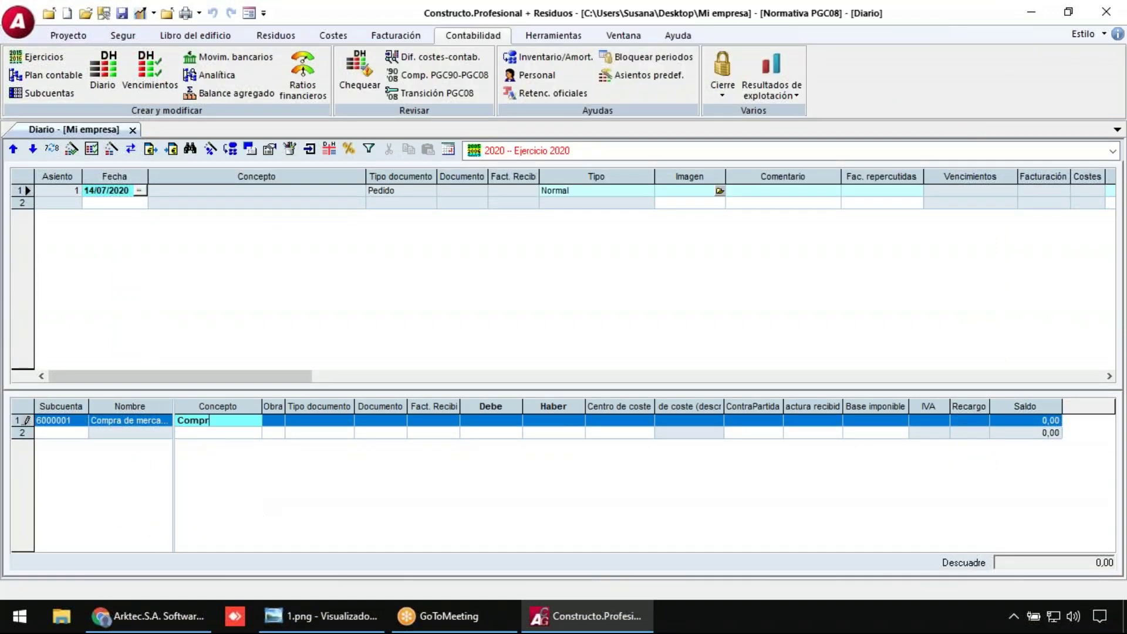
pyautogui.write('a X')
pyautogui.press('Return')
# - Enter a debit of 1.000,00 on the purchase line and complete the line
pyautogui.press('Return')
pyautogui.press('Return')
pyautogui.press('Return')
pyautogui.press('Return')
pyautogui.write('1.')
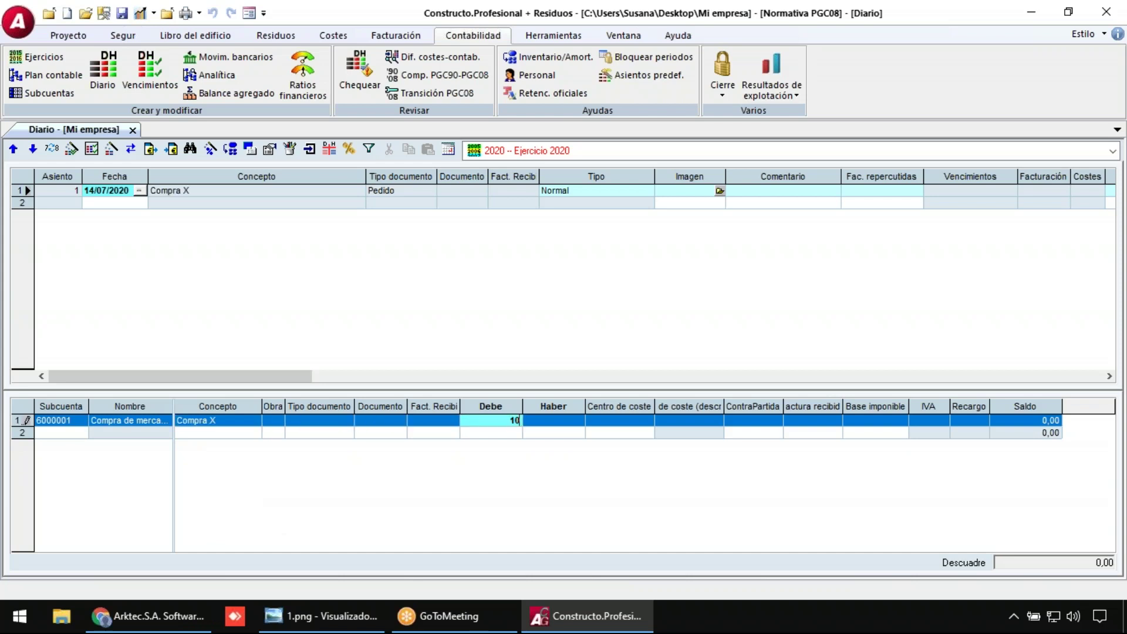
pyautogui.write('000')
pyautogui.press('Return')
pyautogui.press('Return')
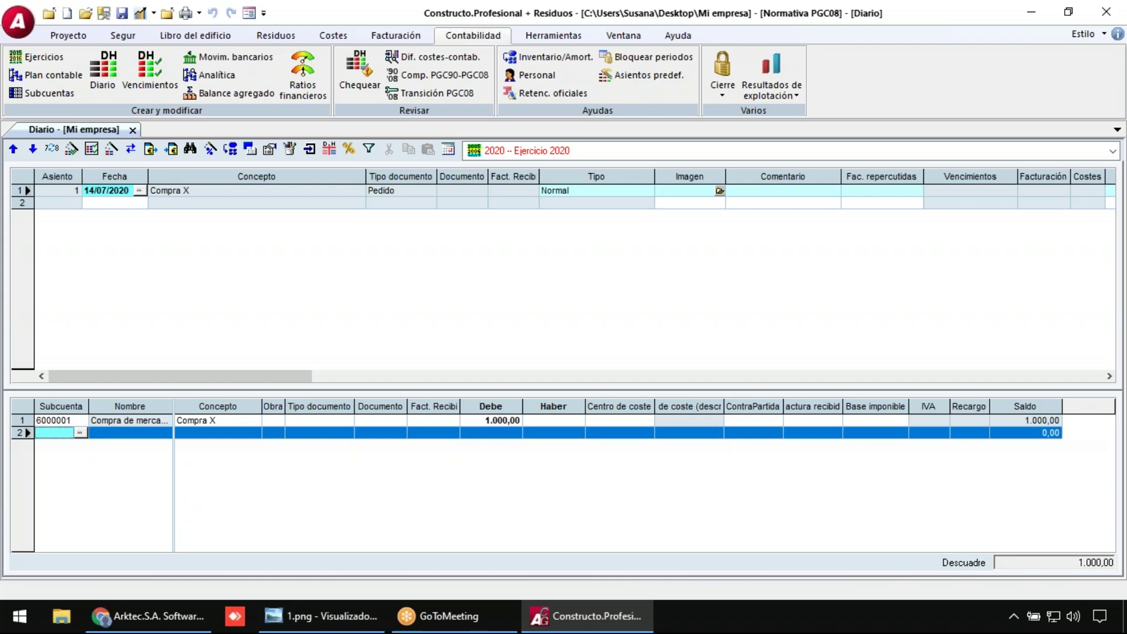
# - Add a second line with subaccount 4720021 IVA soportado 21%, finding it with the search pattern 472*
pyautogui.write('4')
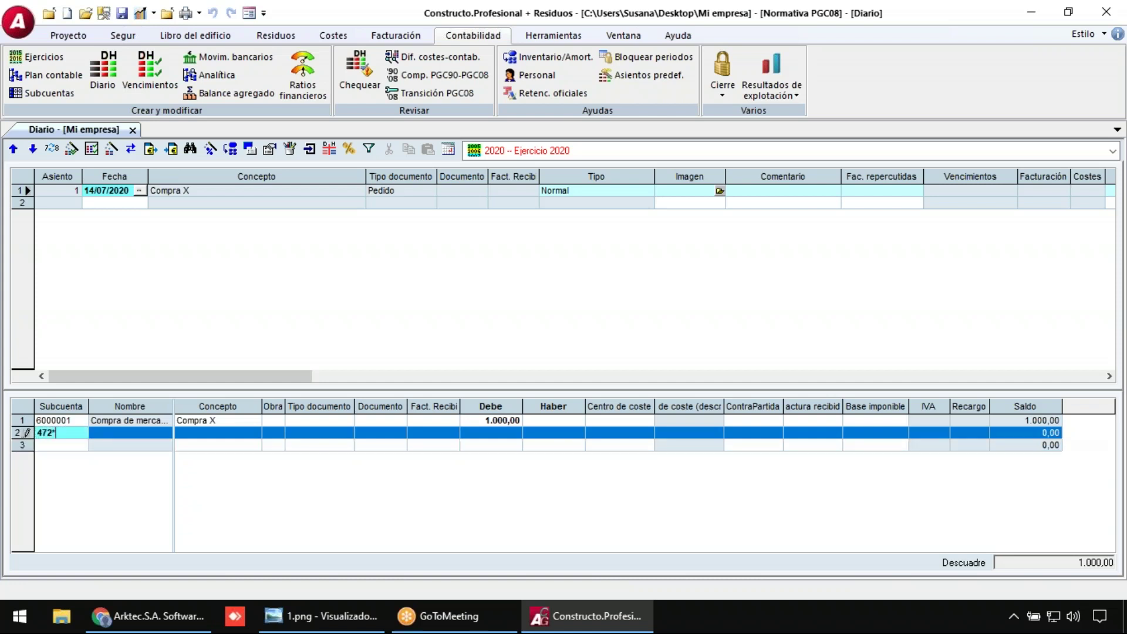
pyautogui.write('72*')
pyautogui.press('Return')
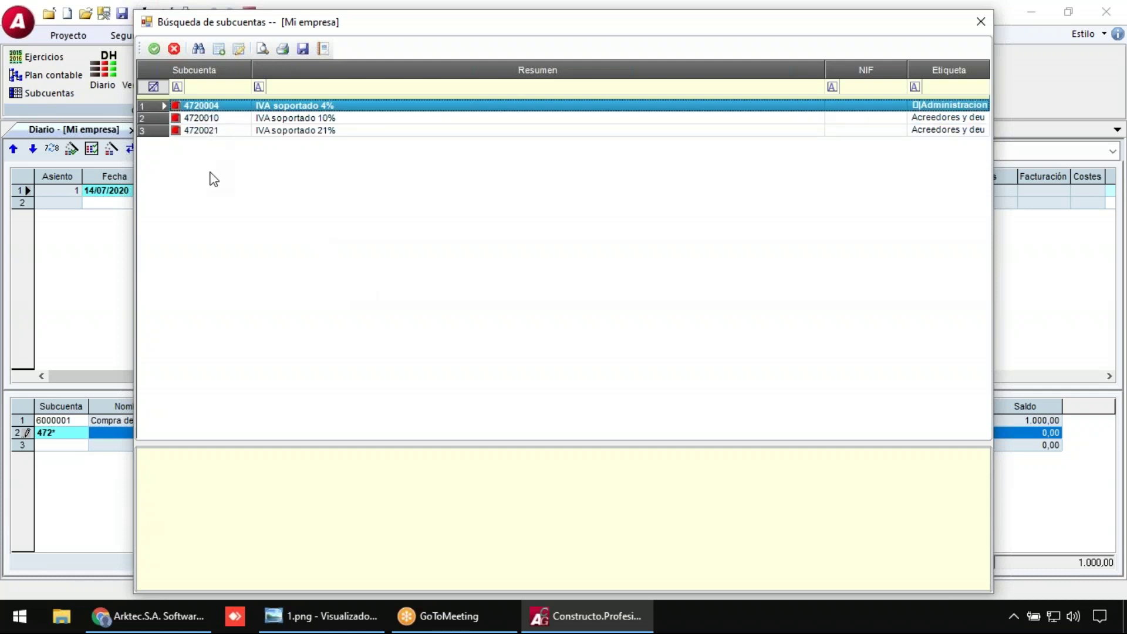
pyautogui.doubleClick(299, 130)
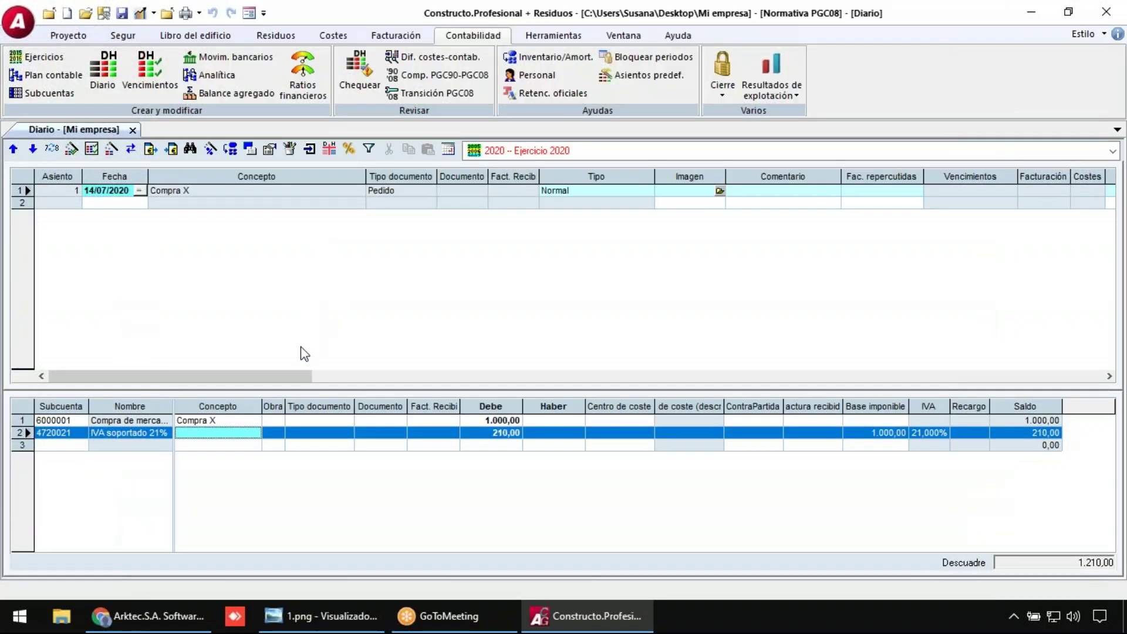
# - Carry the concept Compra X into the IVA line and set its counterpart subaccount to 4000001 to generate the supplier line
pyautogui.press('Return')
pyautogui.press('Return')
pyautogui.press('Return')
pyautogui.press('Return')
pyautogui.press('Return')
pyautogui.press('Return')
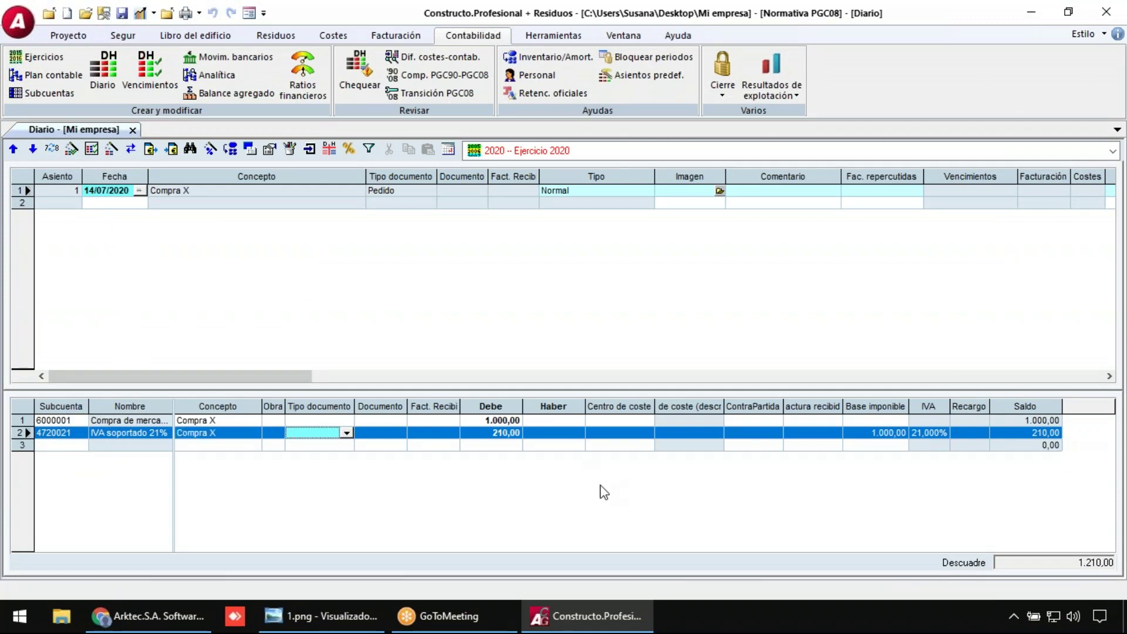
pyautogui.press('Return')
pyautogui.press('Return')
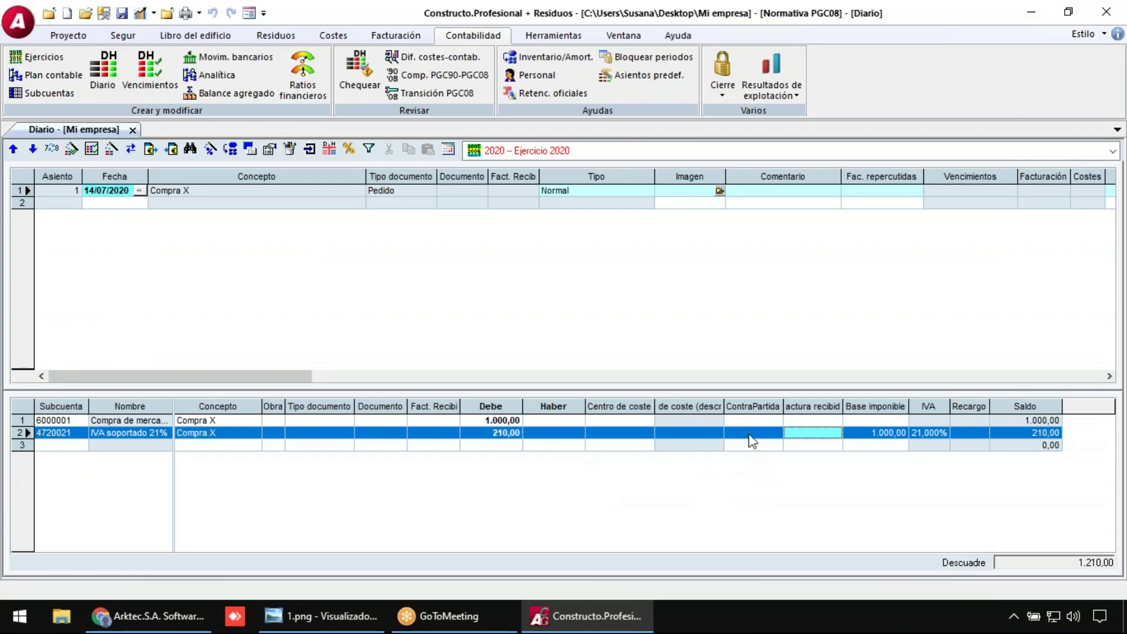
pyautogui.write('4000001')
pyautogui.press('Return')
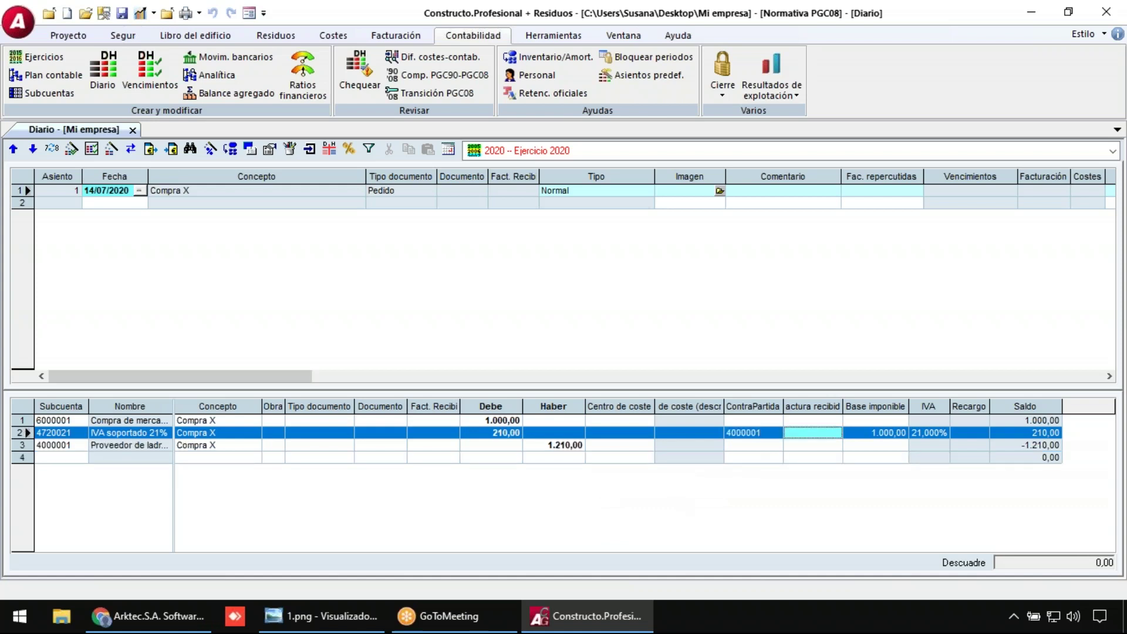
pyautogui.click(317, 447)
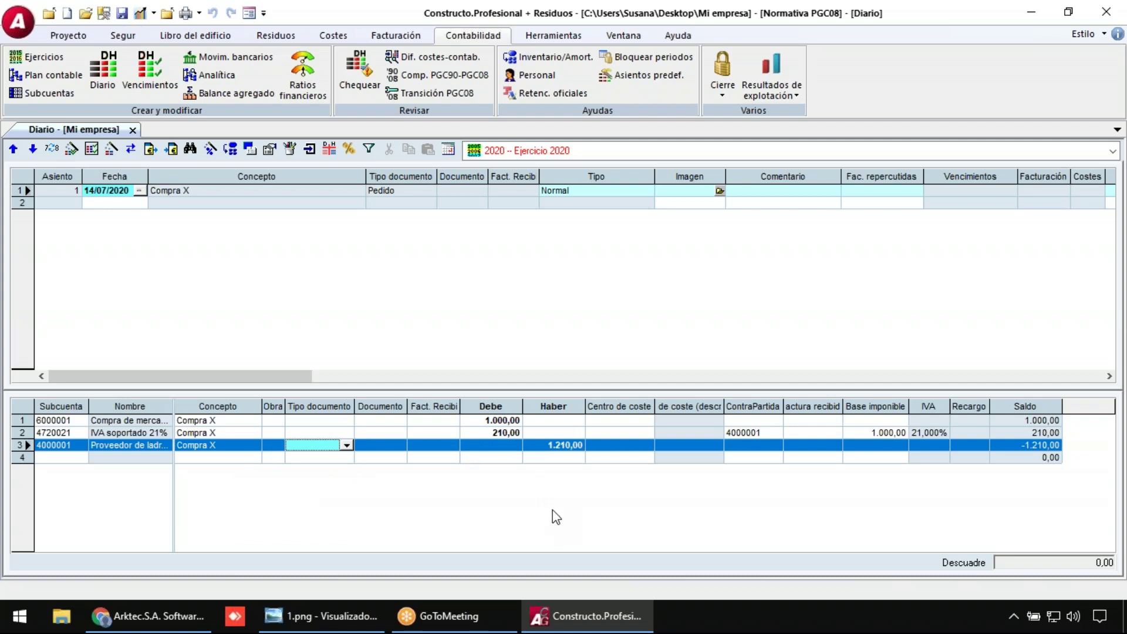
# - From an empty journal row, link to the Mi empresa cost control file and select both received invoices in its material entries
pyautogui.click(192, 203)
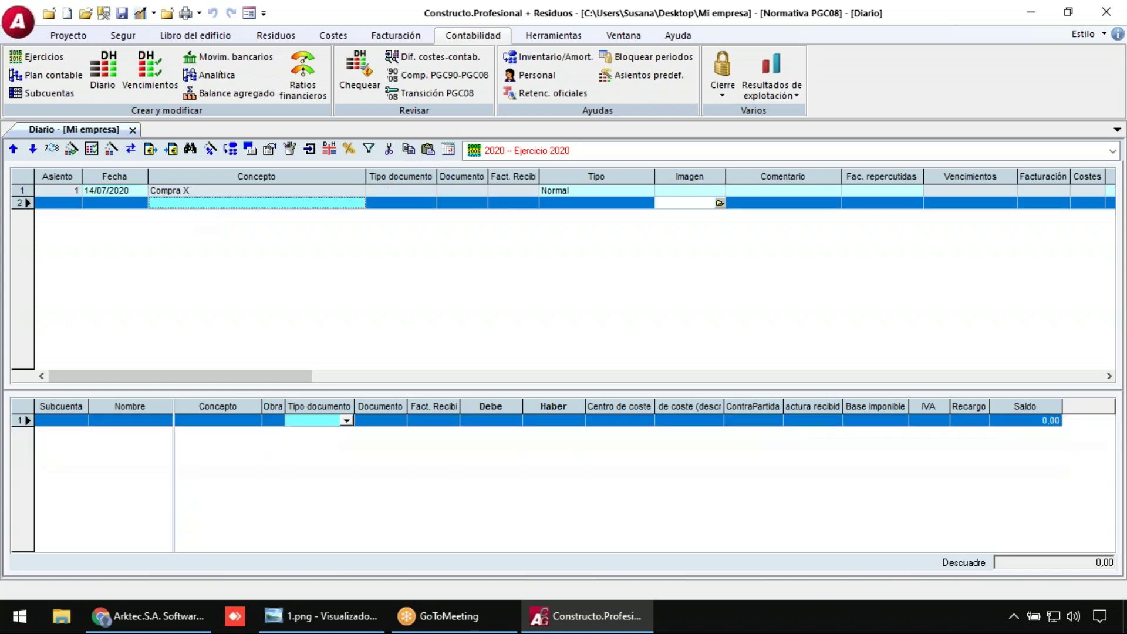
pyautogui.click(131, 150)
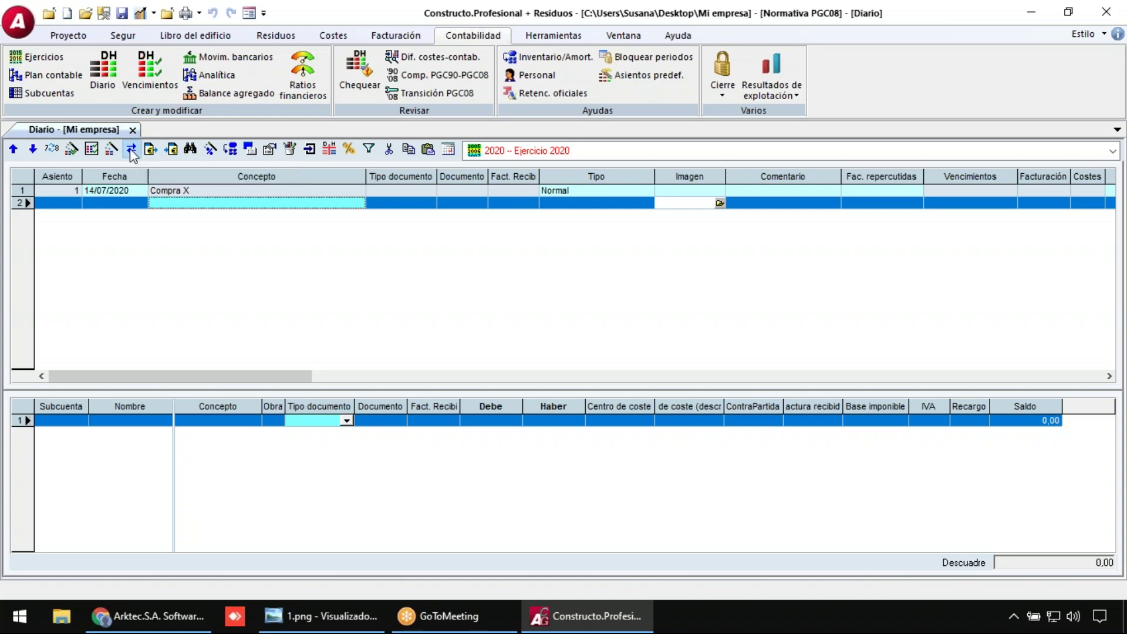
pyautogui.click(522, 379)
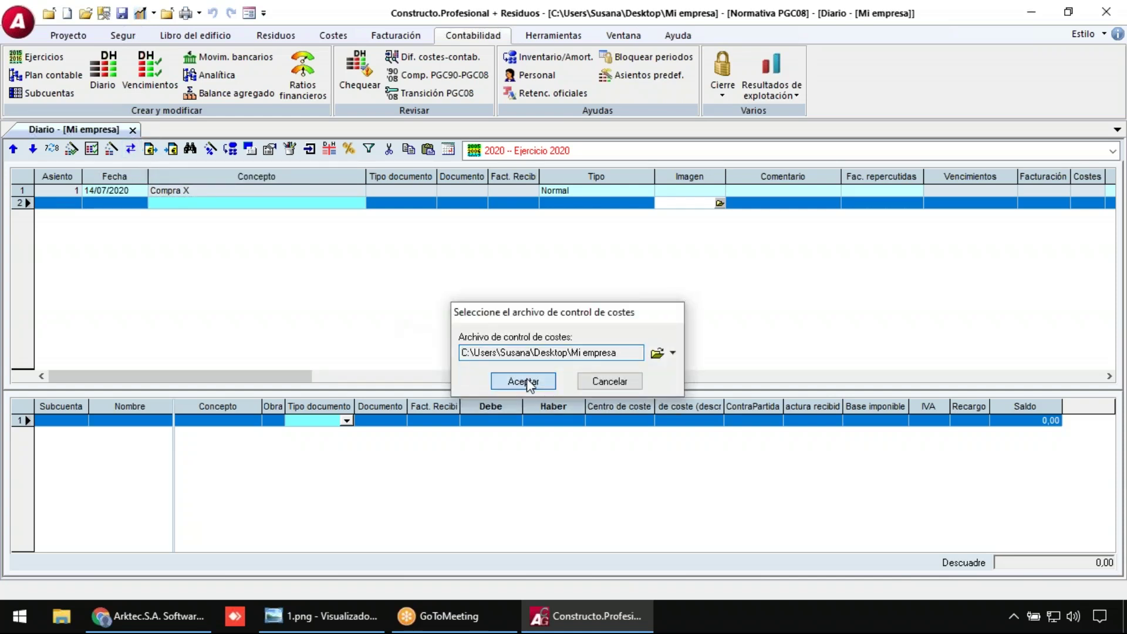
pyautogui.click(284, 209)
pyautogui.click(285, 220)
pyautogui.click(288, 210)
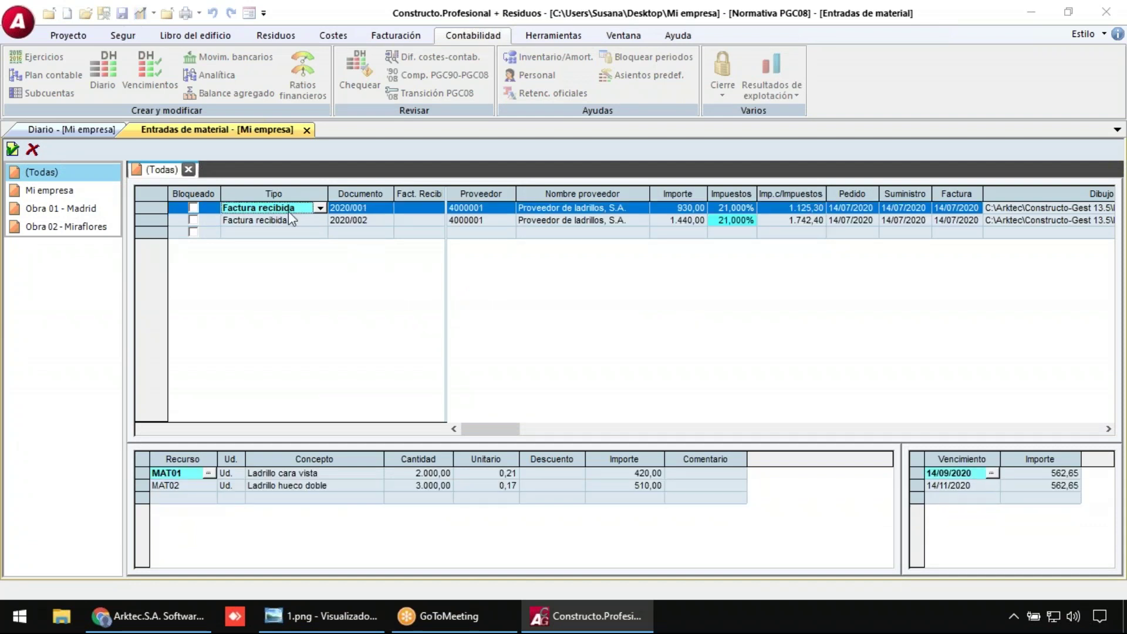
pyautogui.keyDown('shift'); pyautogui.click(288, 221); pyautogui.keyUp('shift')
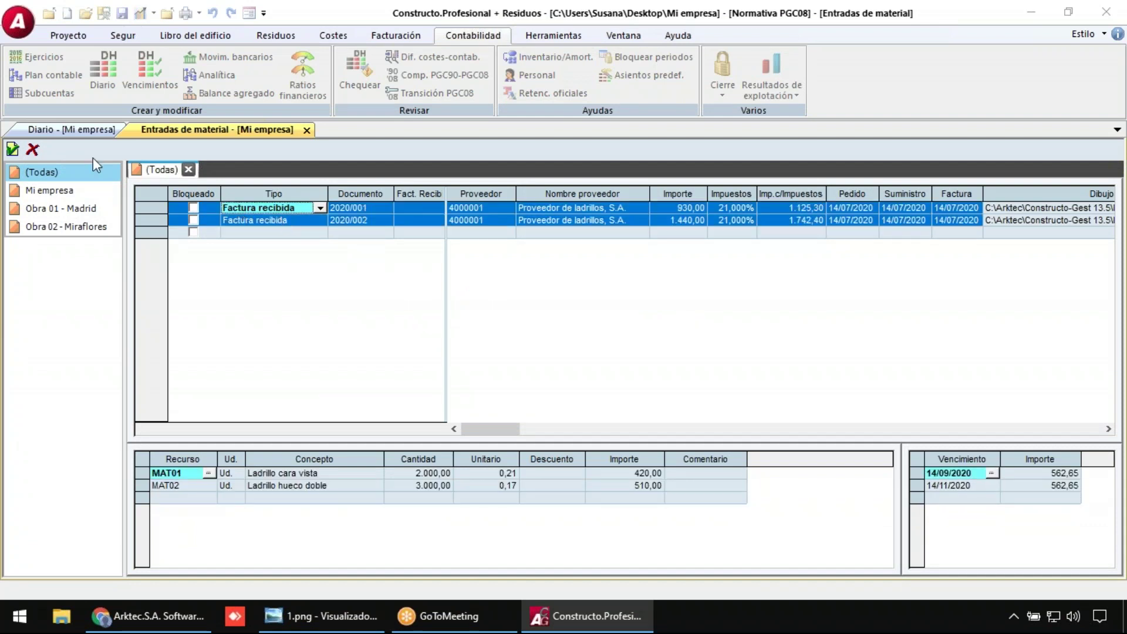
# - Transfer the selected received invoices to accounting with bank subaccount 5720001 Banco Santander, looked up from 572, and accept their cost centre allocation
pyautogui.click(18, 150)
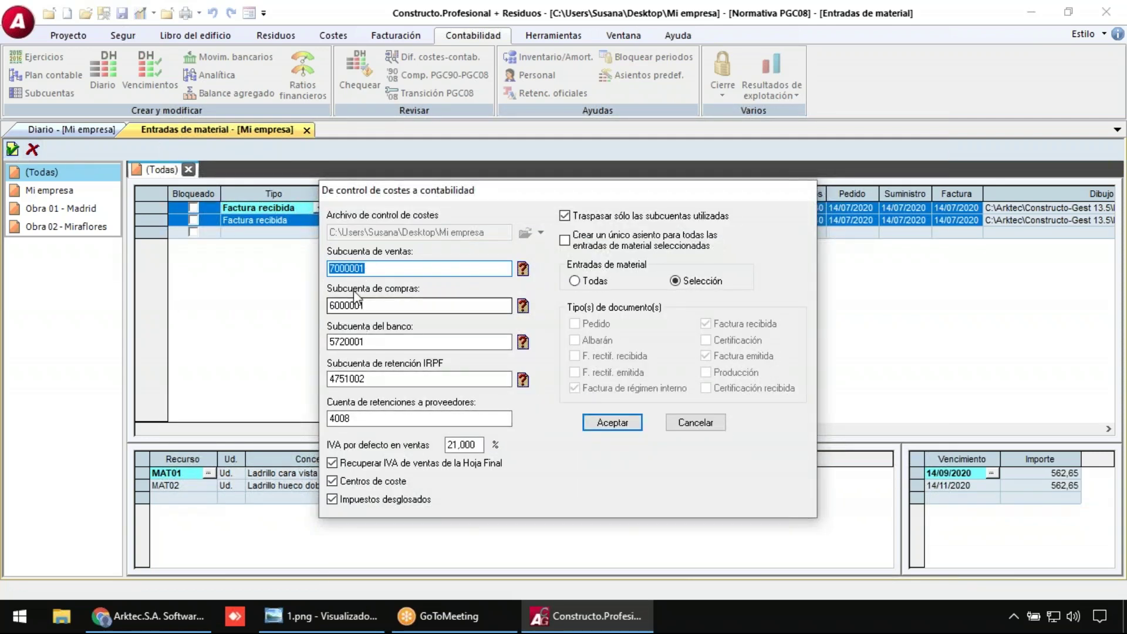
pyautogui.click(374, 305)
pyautogui.press('Tab')
pyautogui.click(389, 341)
pyautogui.press('BackSpace')
pyautogui.press('BackSpace')
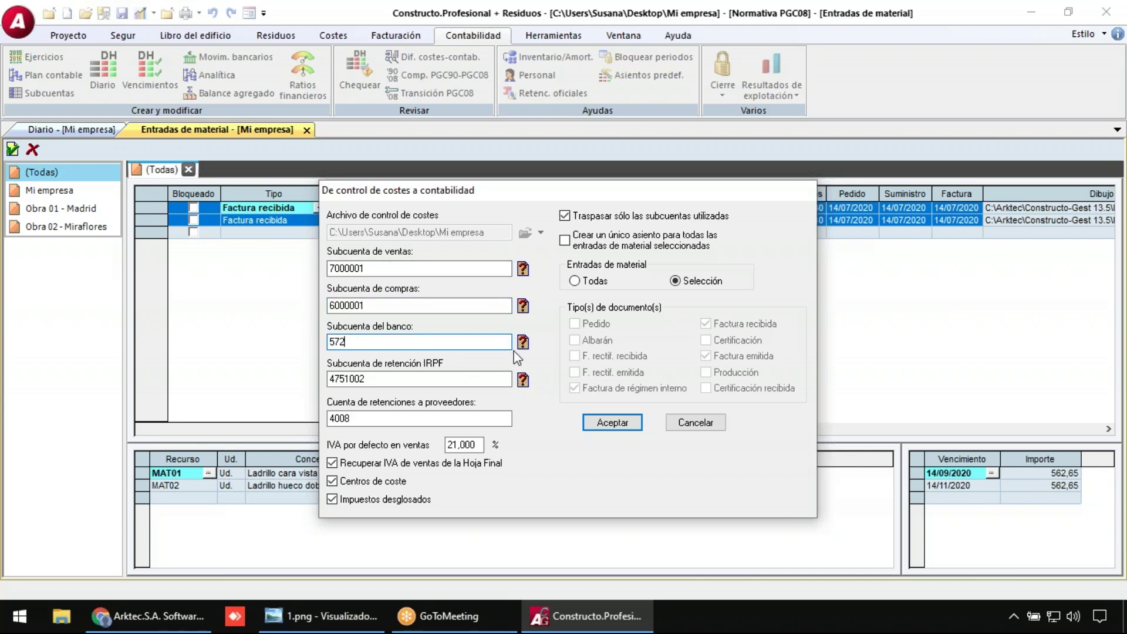
pyautogui.click(523, 342)
pyautogui.moveTo(273, 121); pyautogui.dragTo(326, 109)
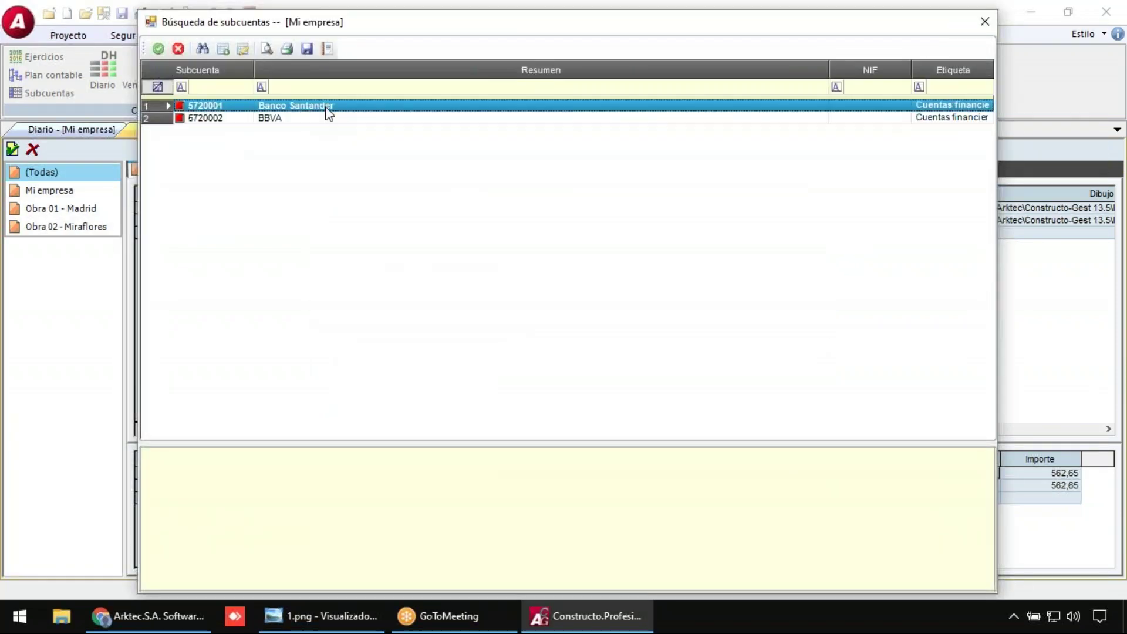
pyautogui.doubleClick(328, 110)
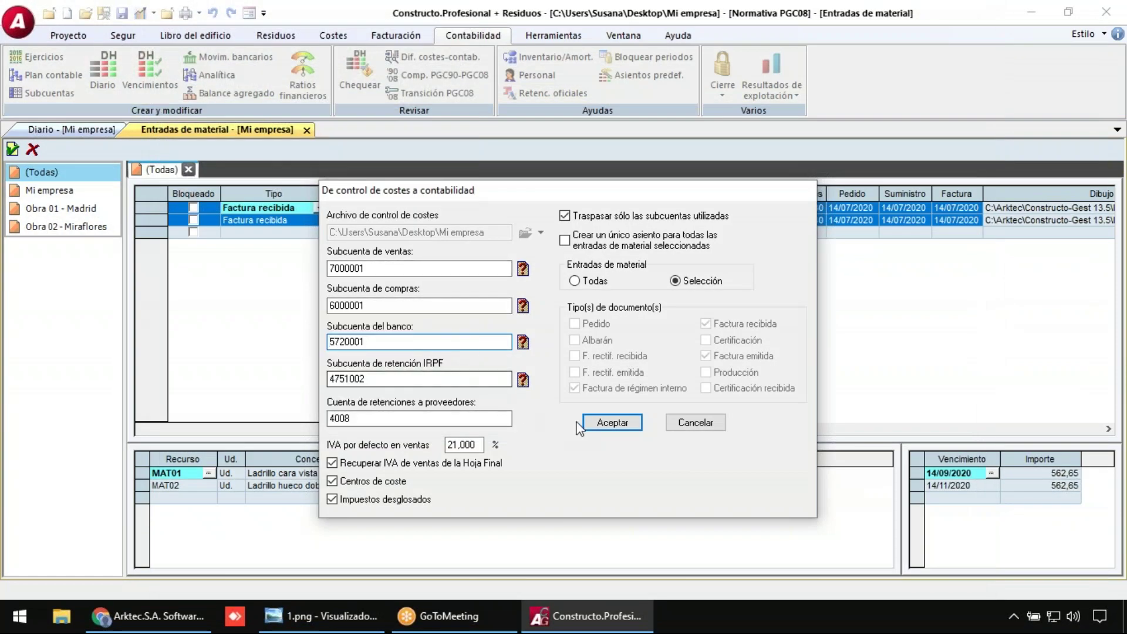
pyautogui.click(597, 420)
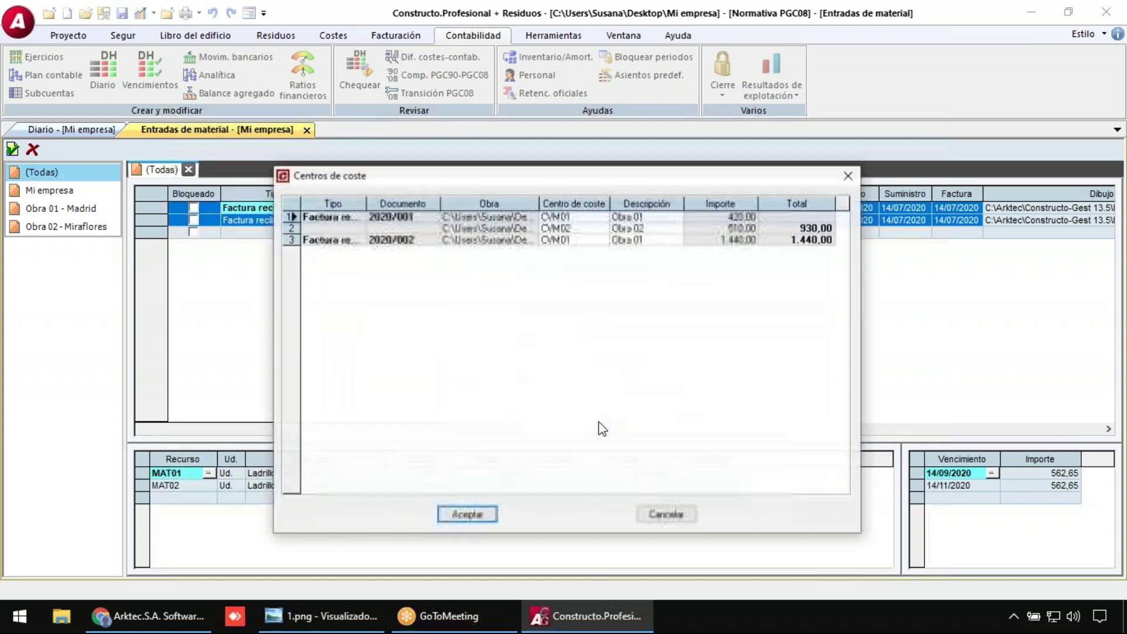
pyautogui.click(481, 515)
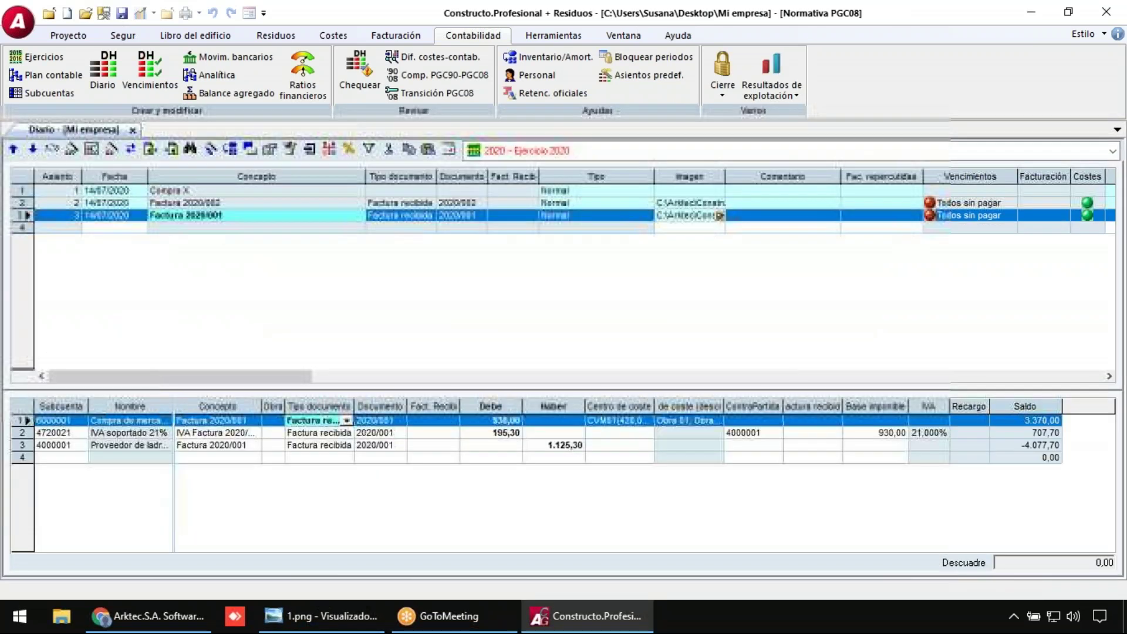
# - Review the journal entries and move Factura 2020/002 one row down, below Factura 2020/001
pyautogui.click(200, 192)
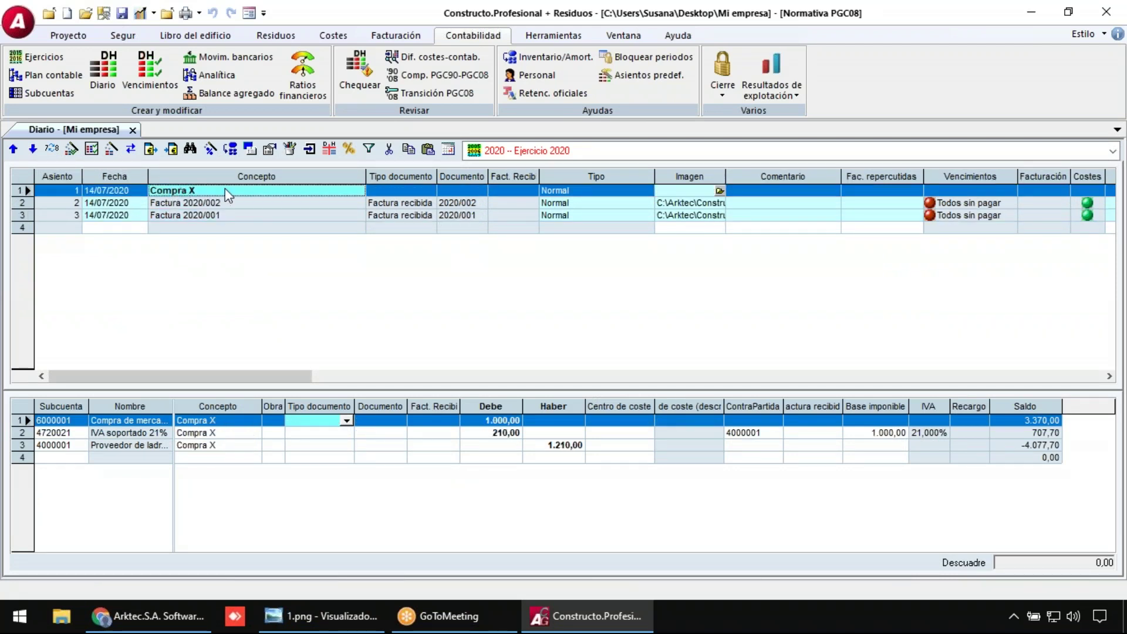
pyautogui.click(237, 205)
pyautogui.click(233, 215)
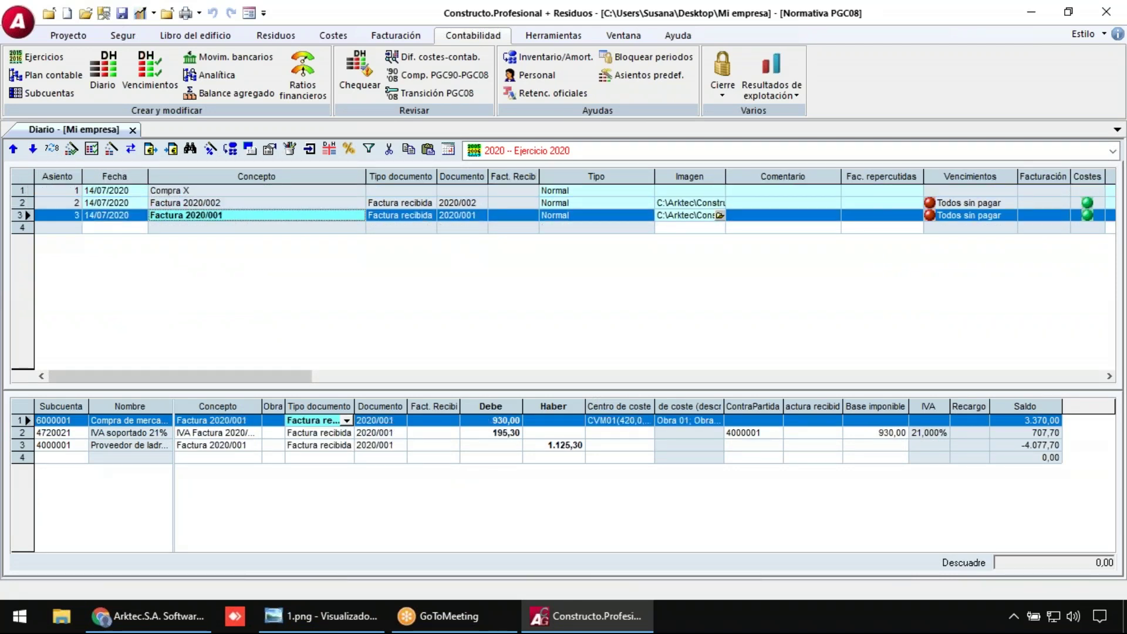
pyautogui.click(234, 203)
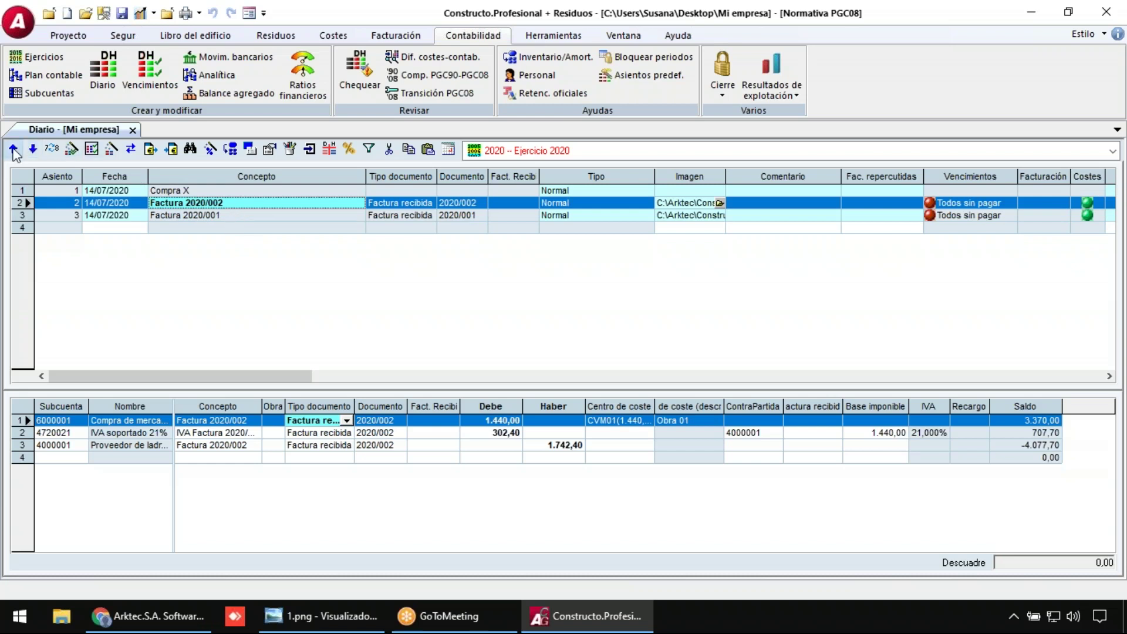
pyautogui.click(34, 150)
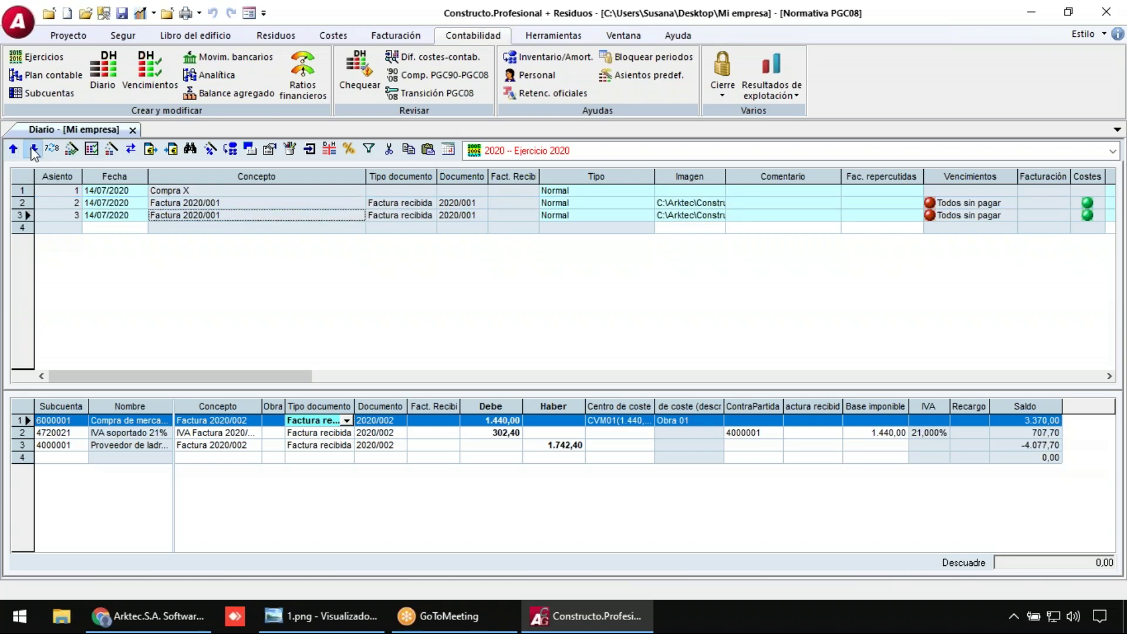
pyautogui.click(231, 203)
pyautogui.click(233, 215)
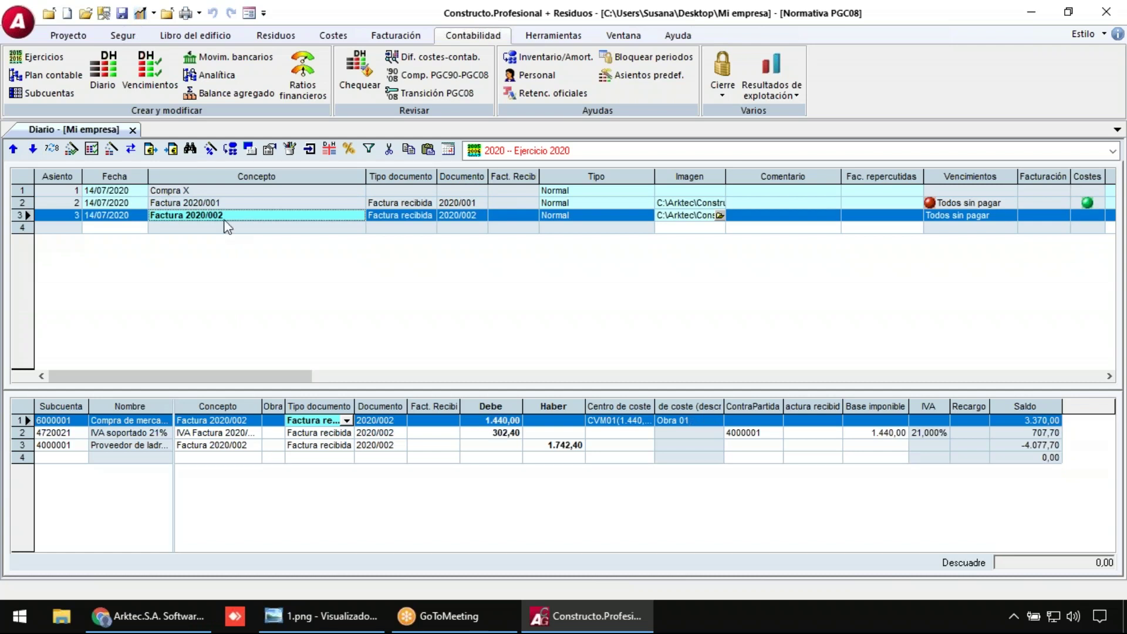
# - From the empty journal row, link to the Mi empresa billing file and try to post issued invoice 2020/001
pyautogui.click(187, 228)
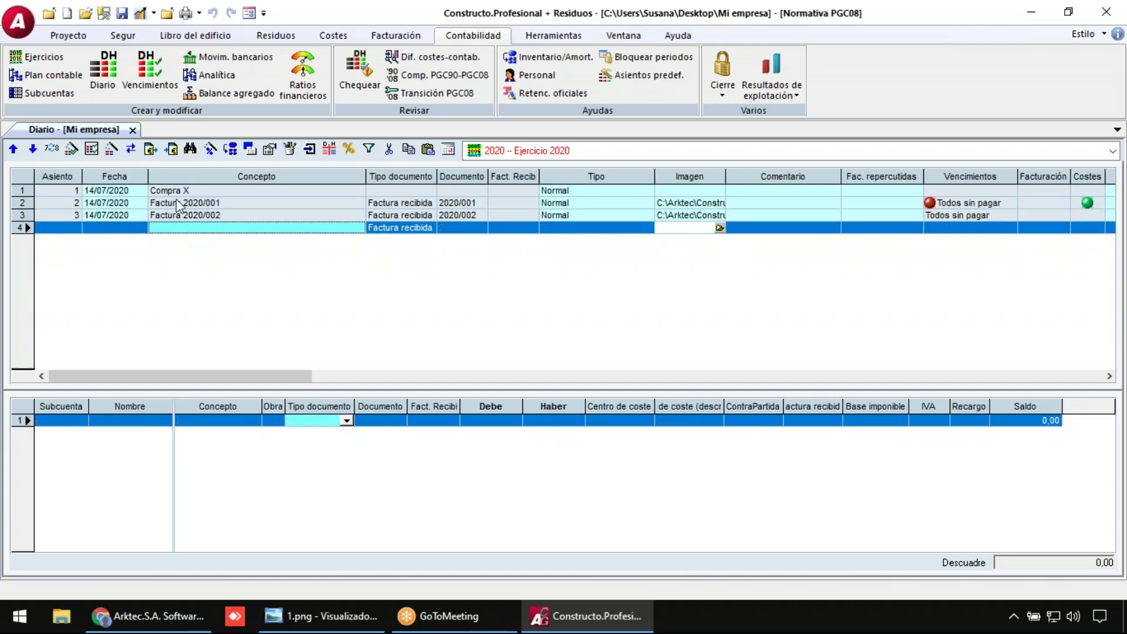
pyautogui.click(150, 149)
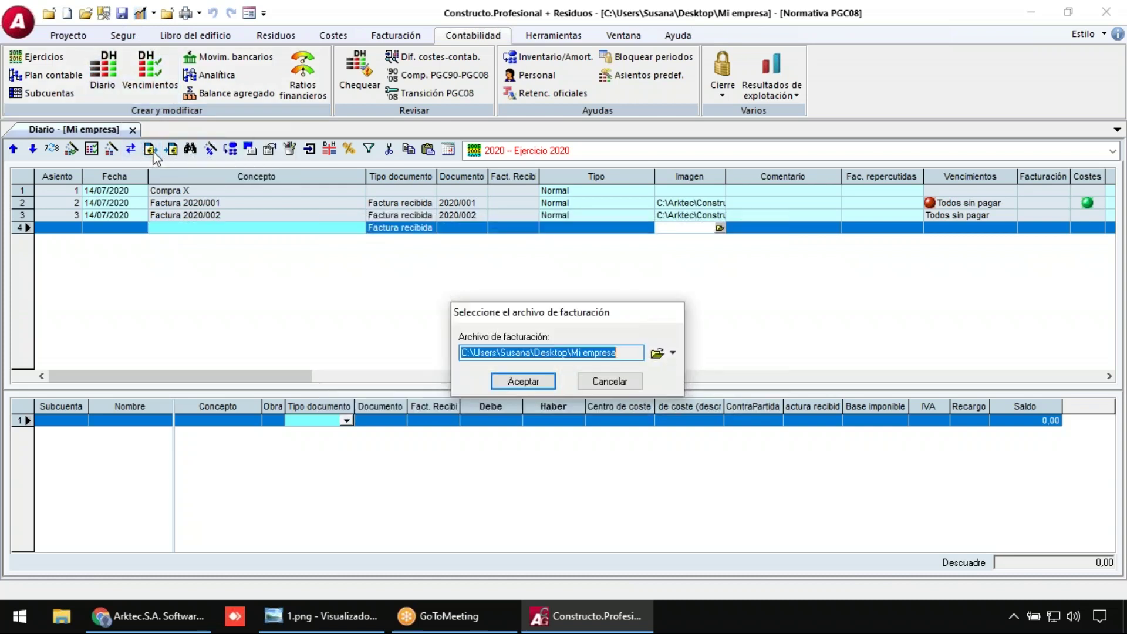
pyautogui.click(521, 382)
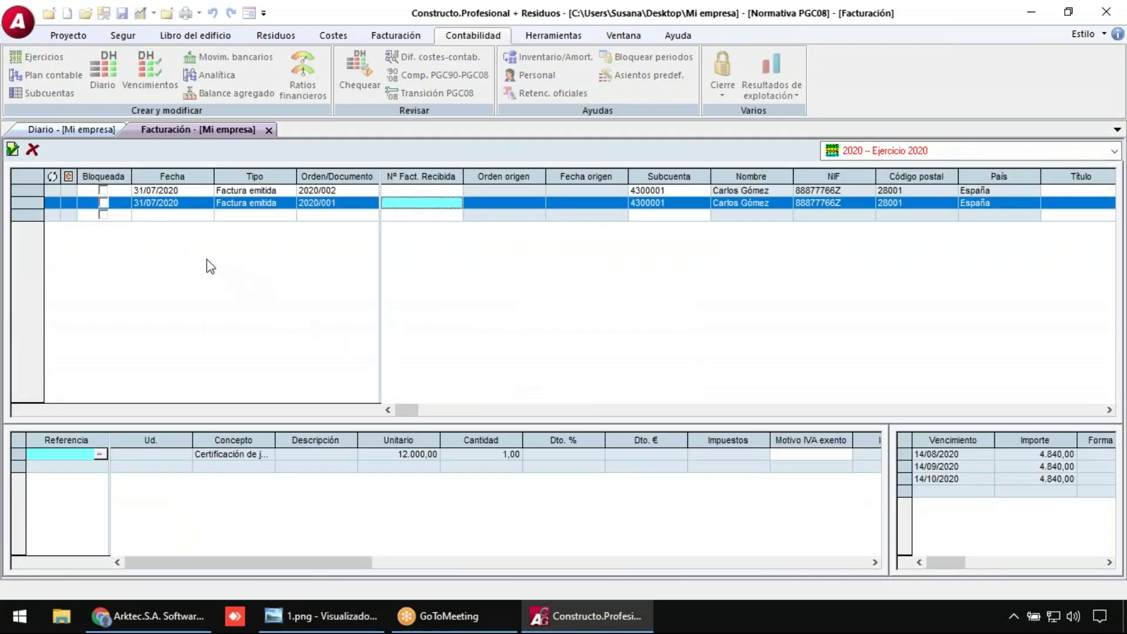
pyautogui.click(322, 203)
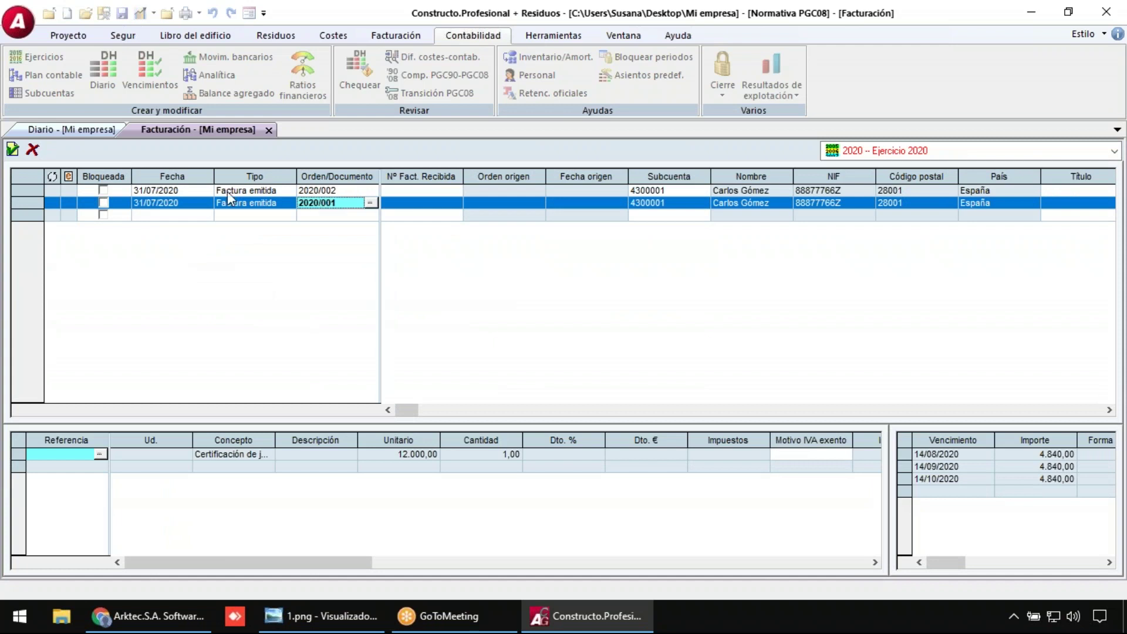
pyautogui.click(12, 149)
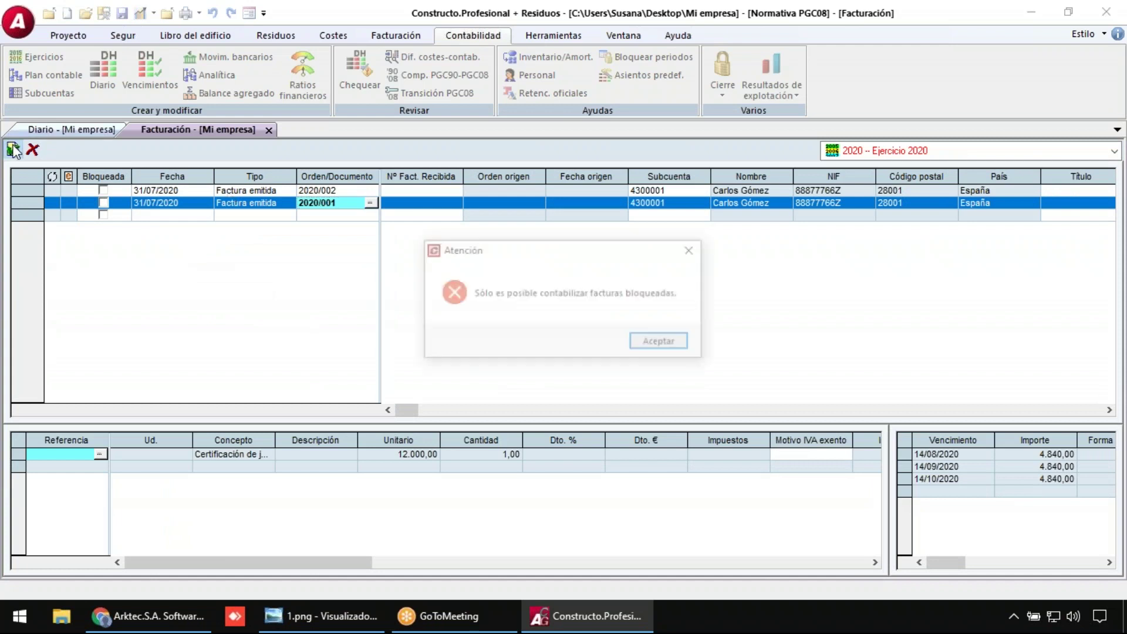
pyautogui.click(662, 343)
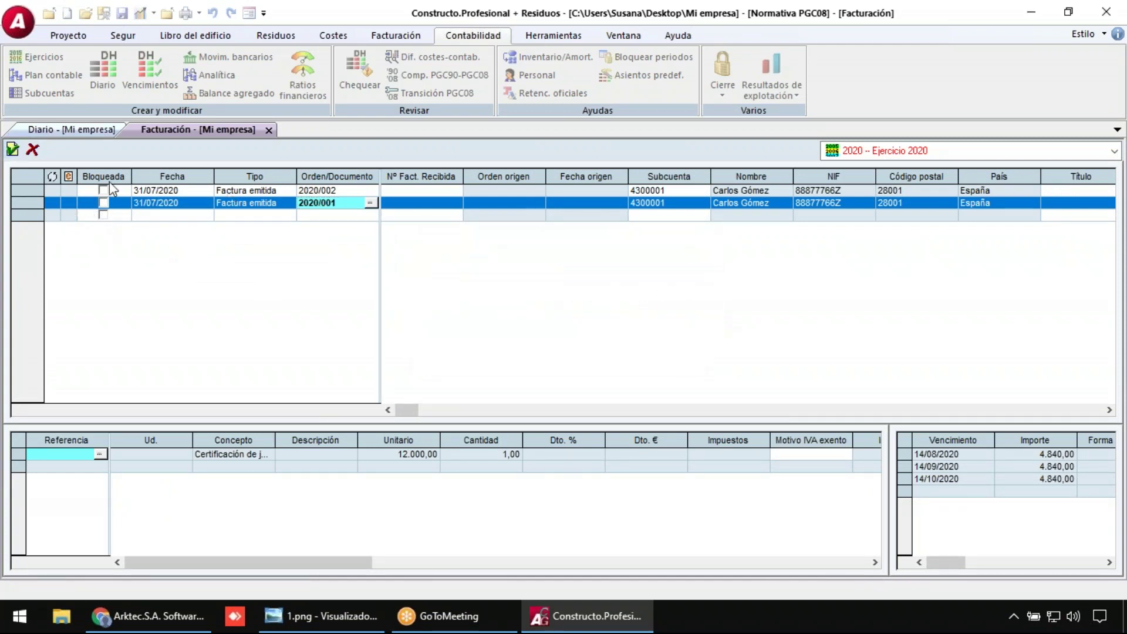
pyautogui.click(107, 204)
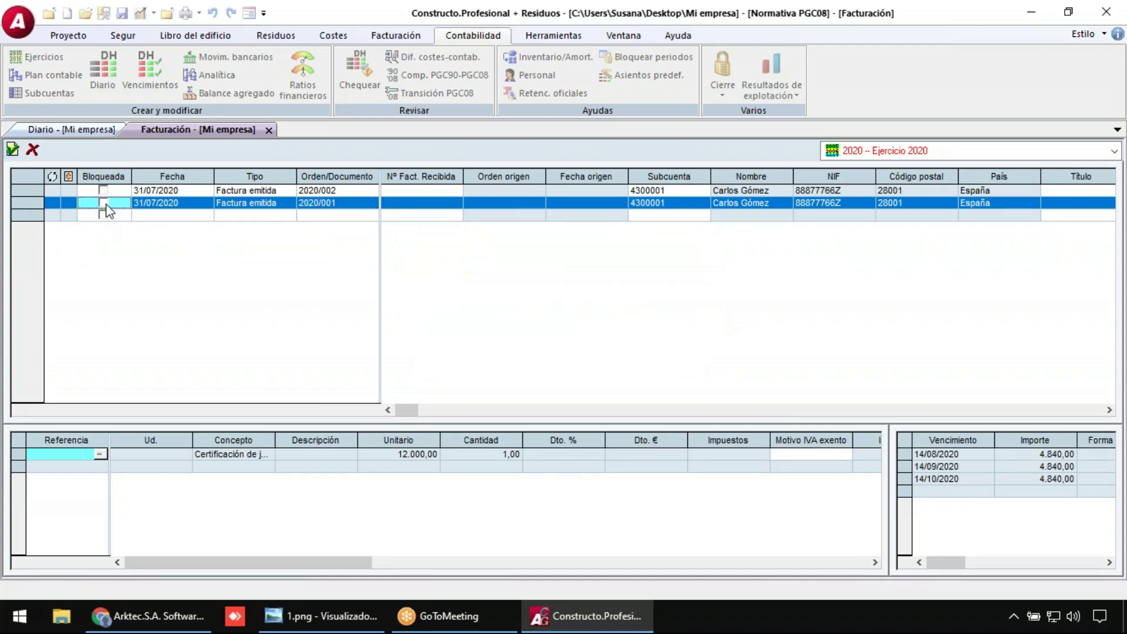
pyautogui.click(269, 130)
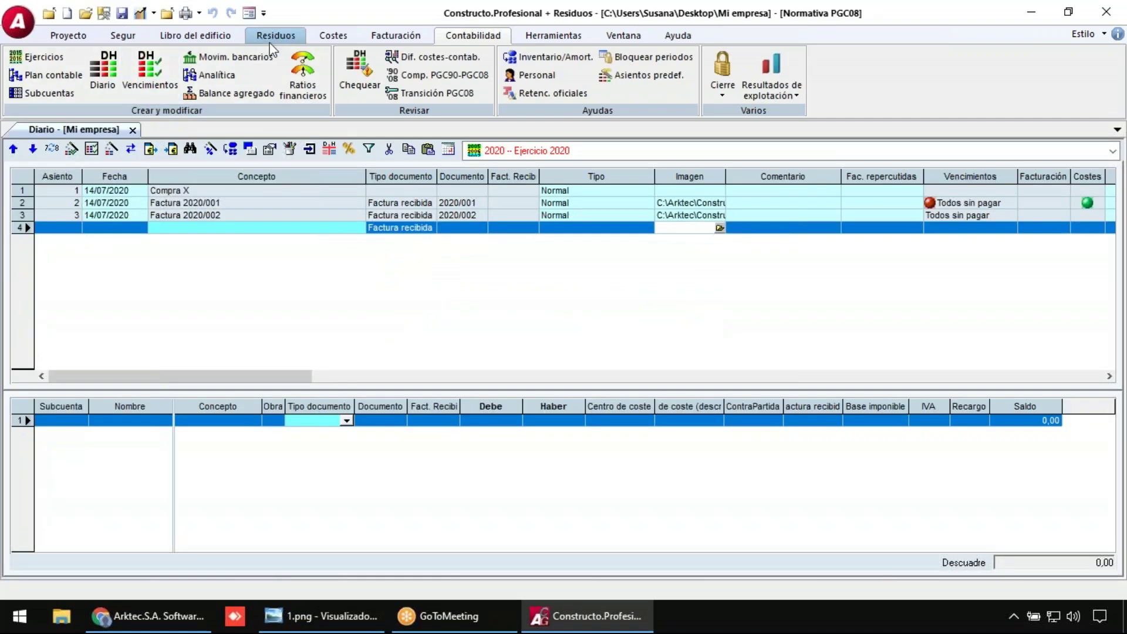
# - Lock issued invoices 2020/001 and 2020/002 in invoice management and close it
pyautogui.click(391, 36)
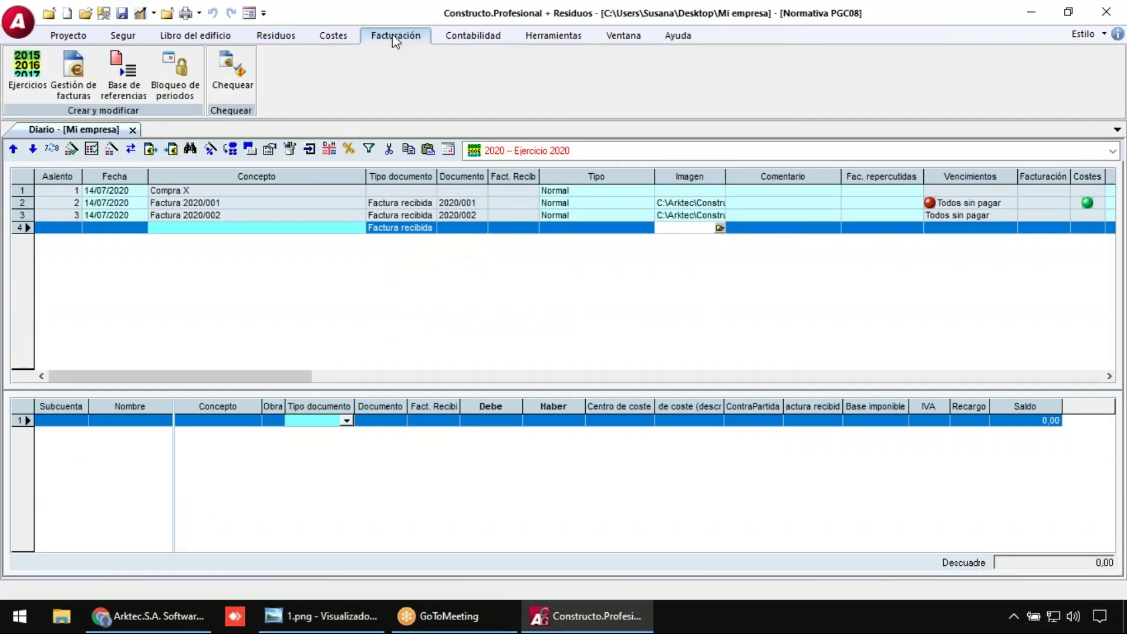
pyautogui.click(77, 73)
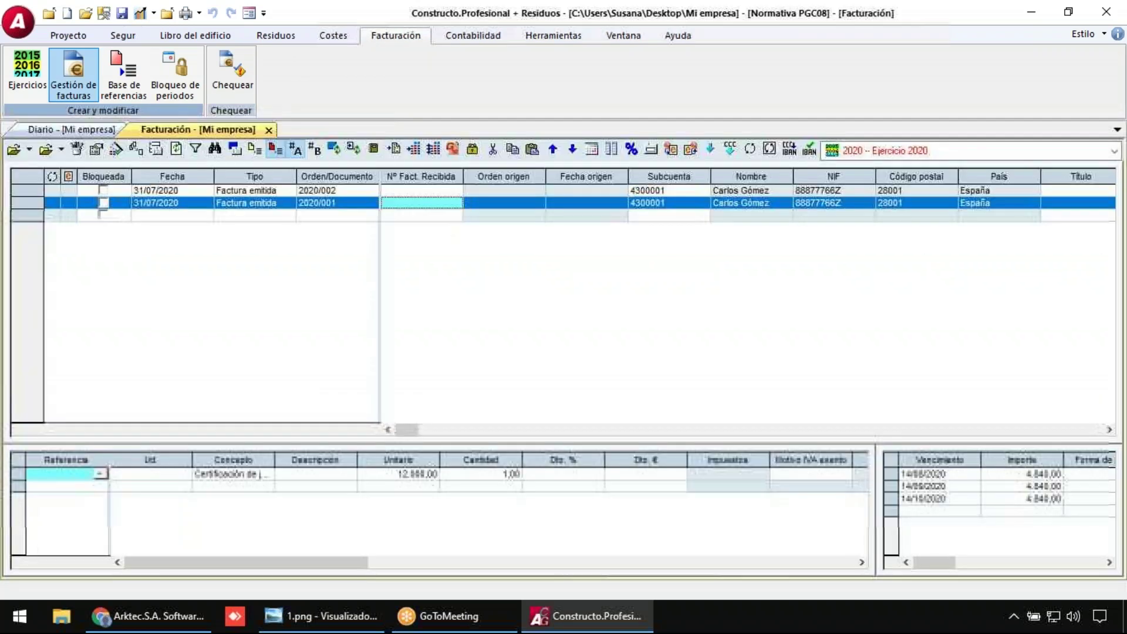
pyautogui.click(104, 203)
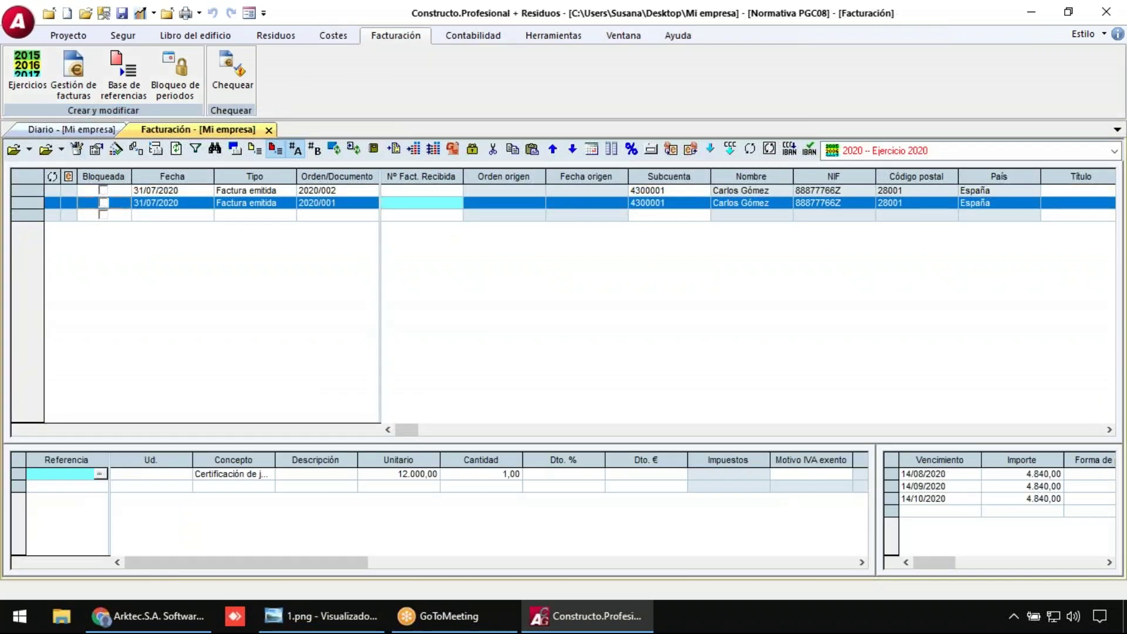
pyautogui.click(104, 190)
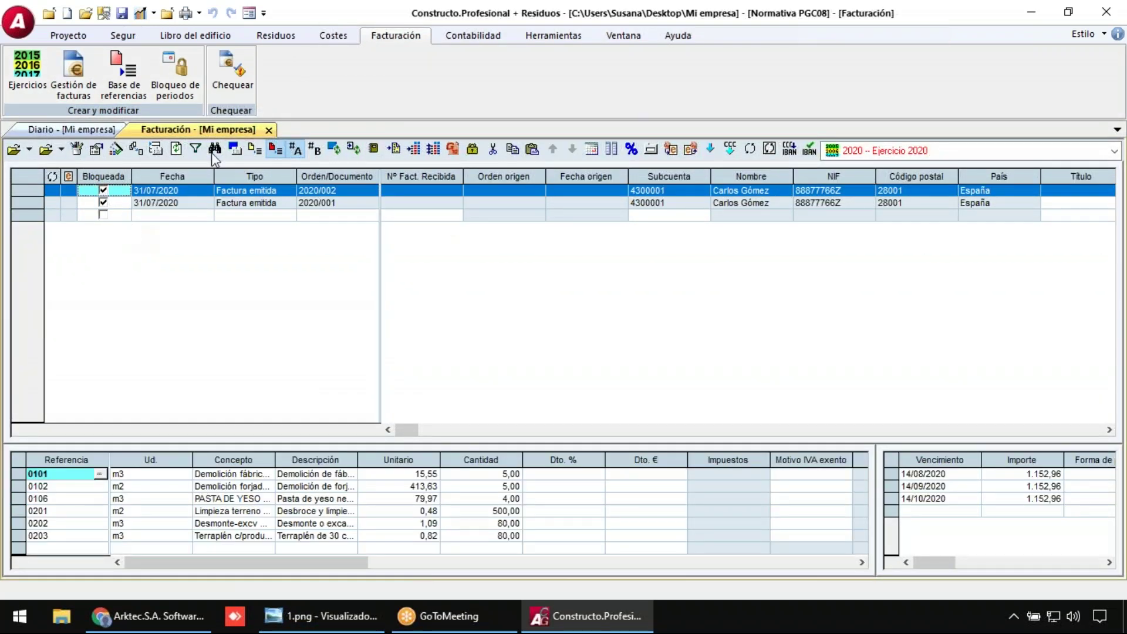
pyautogui.click(269, 130)
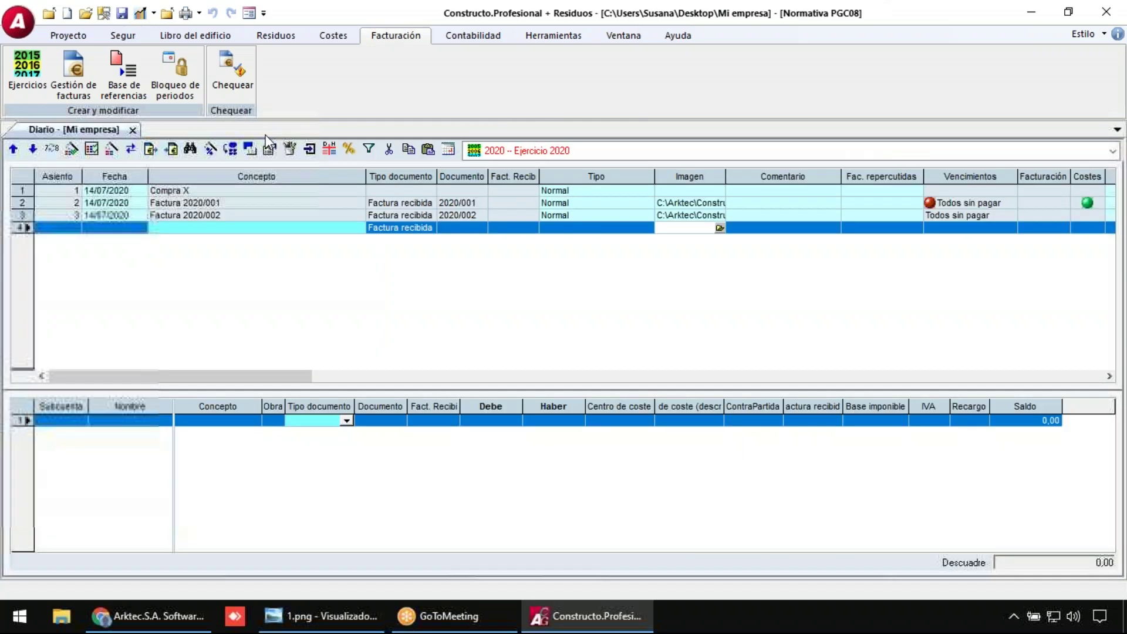
# - From the empty journal row, link to the Mi empresa billing file and post issued invoice 2020/001 with the proposed subaccounts
pyautogui.click(196, 191)
pyautogui.click(199, 203)
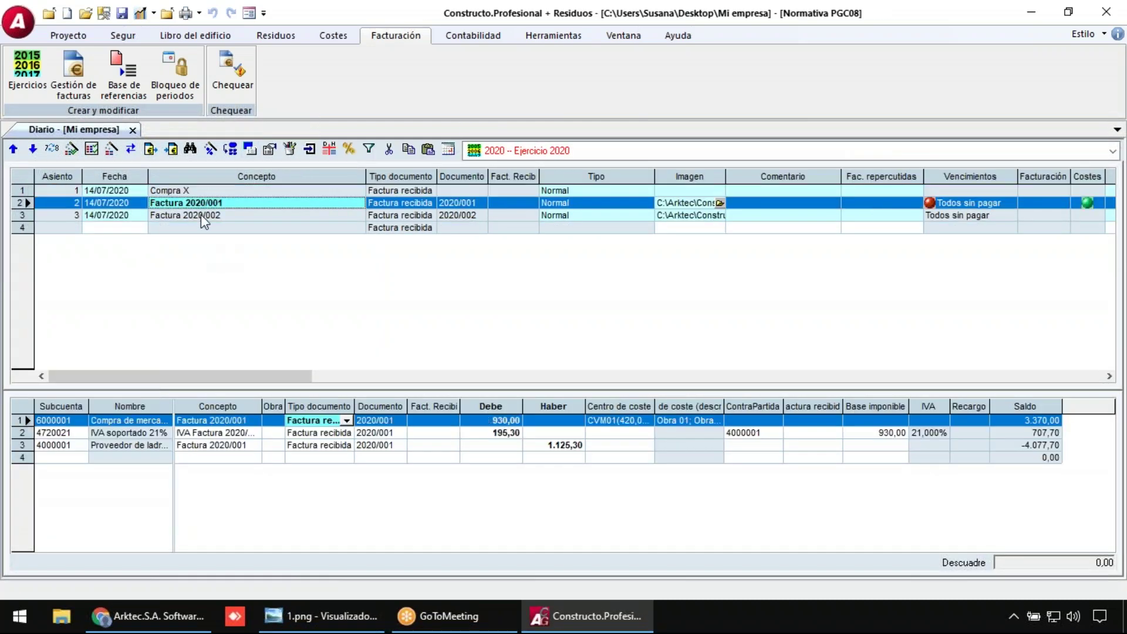
pyautogui.click(201, 214)
pyautogui.click(198, 227)
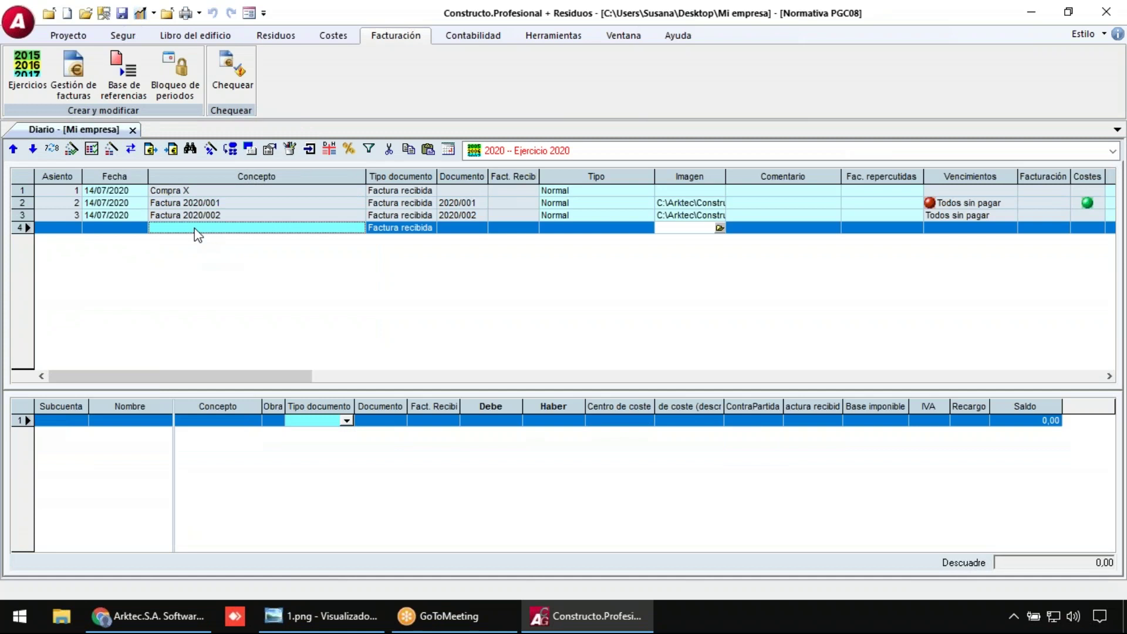
pyautogui.click(151, 150)
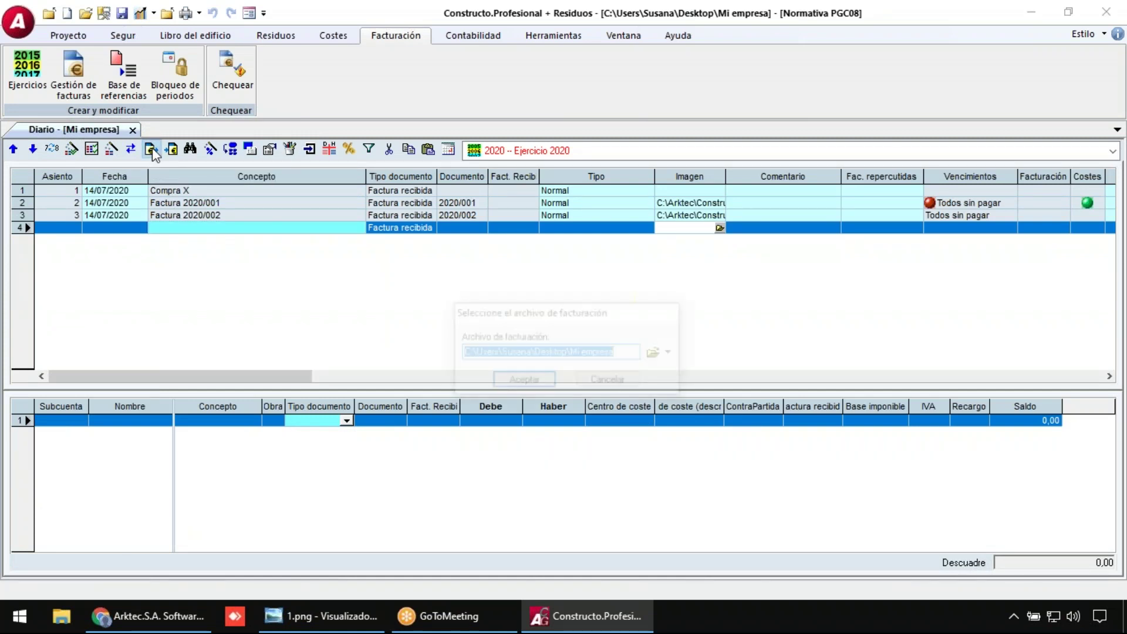
pyautogui.click(498, 380)
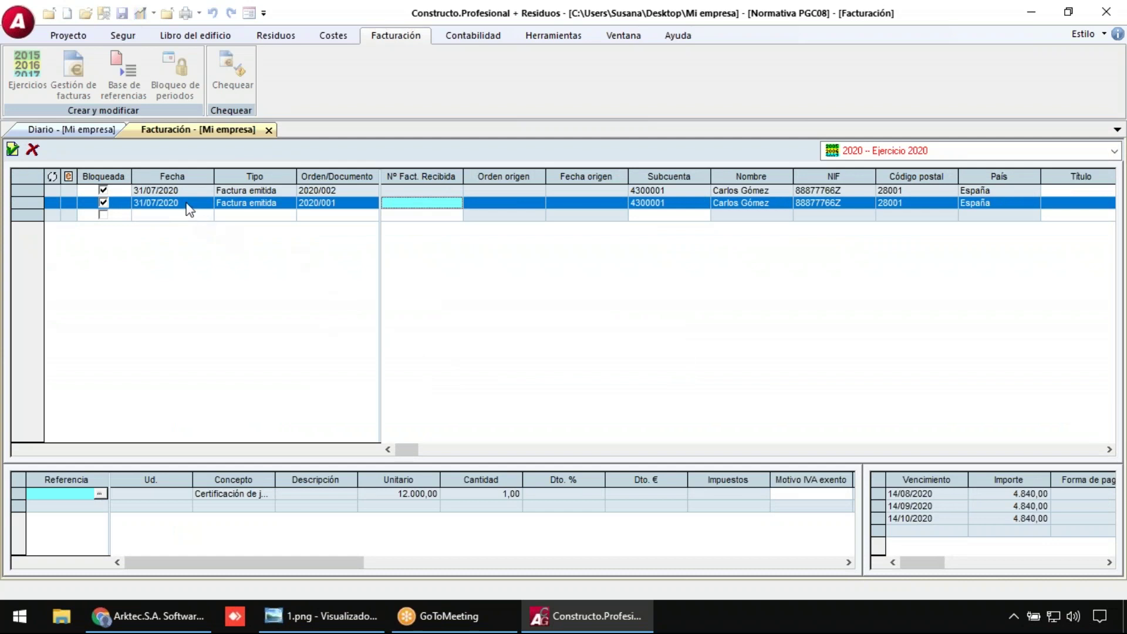
pyautogui.click(186, 204)
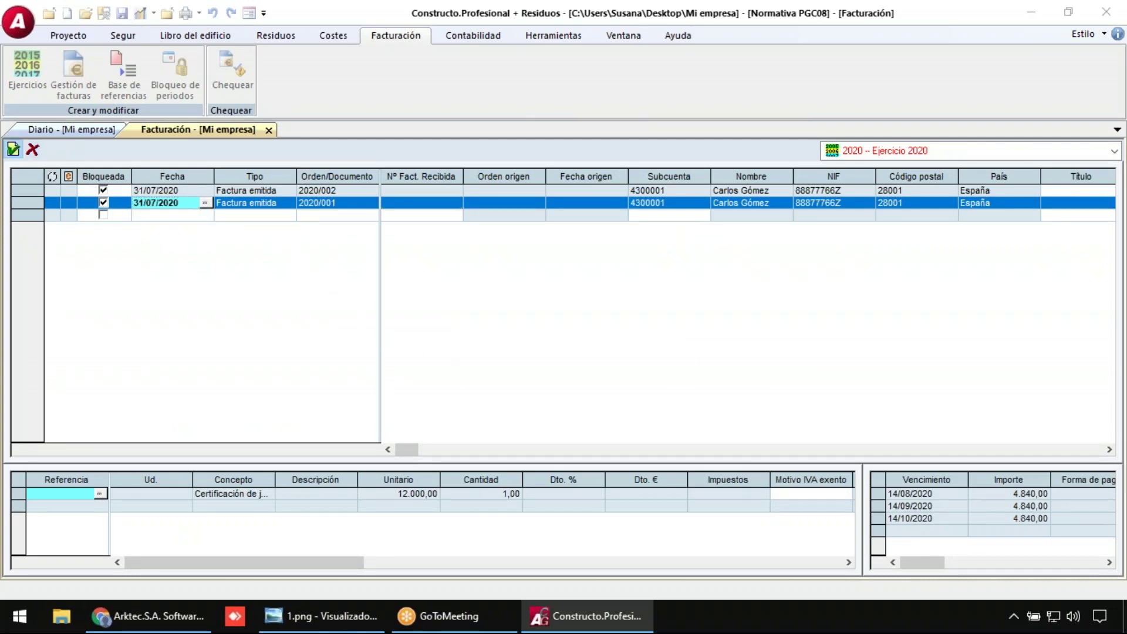
pyautogui.click(13, 150)
pyautogui.click(671, 207)
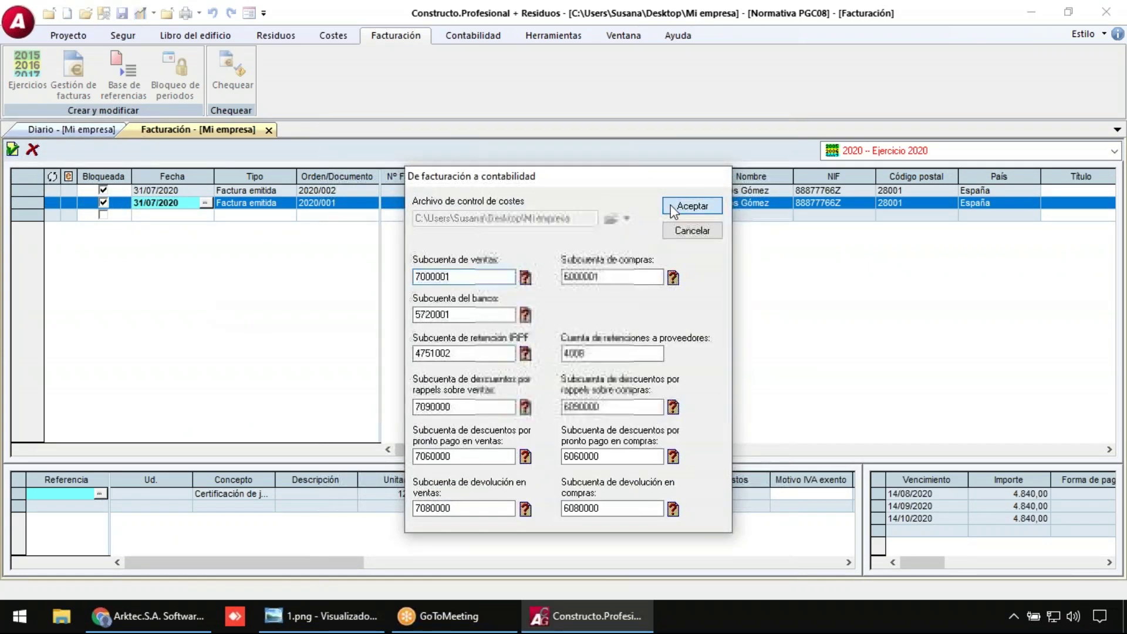
pyautogui.click(631, 356)
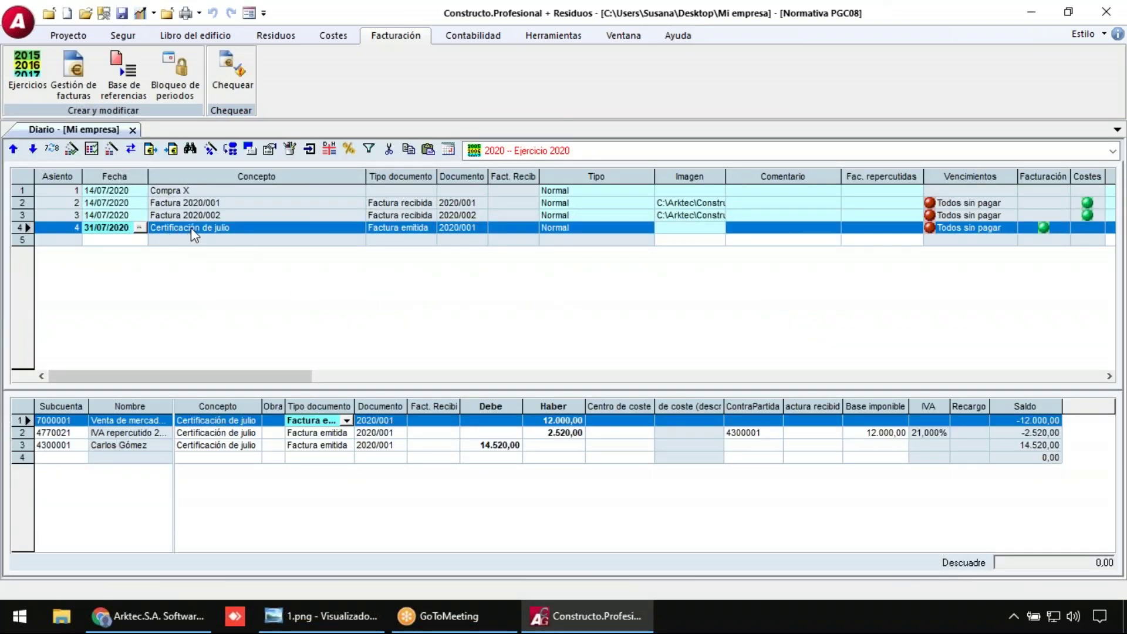
# - Link to the Mi empresa billing file and post locked issued invoice 2020/002, accepting the tax-on-retention posting
pyautogui.click(153, 151)
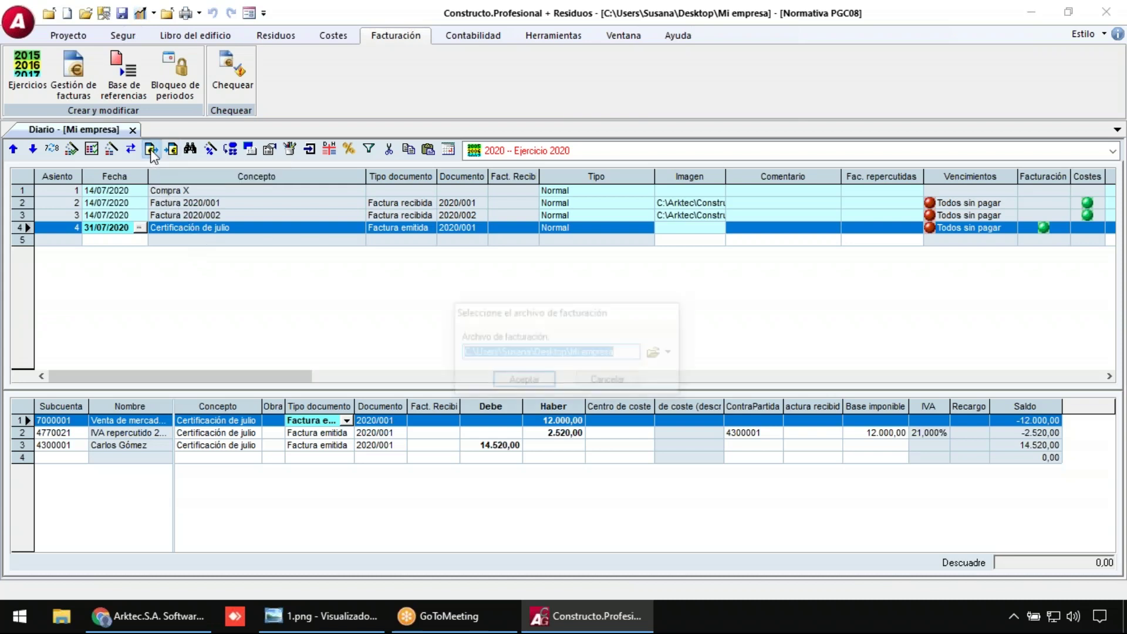
pyautogui.click(512, 382)
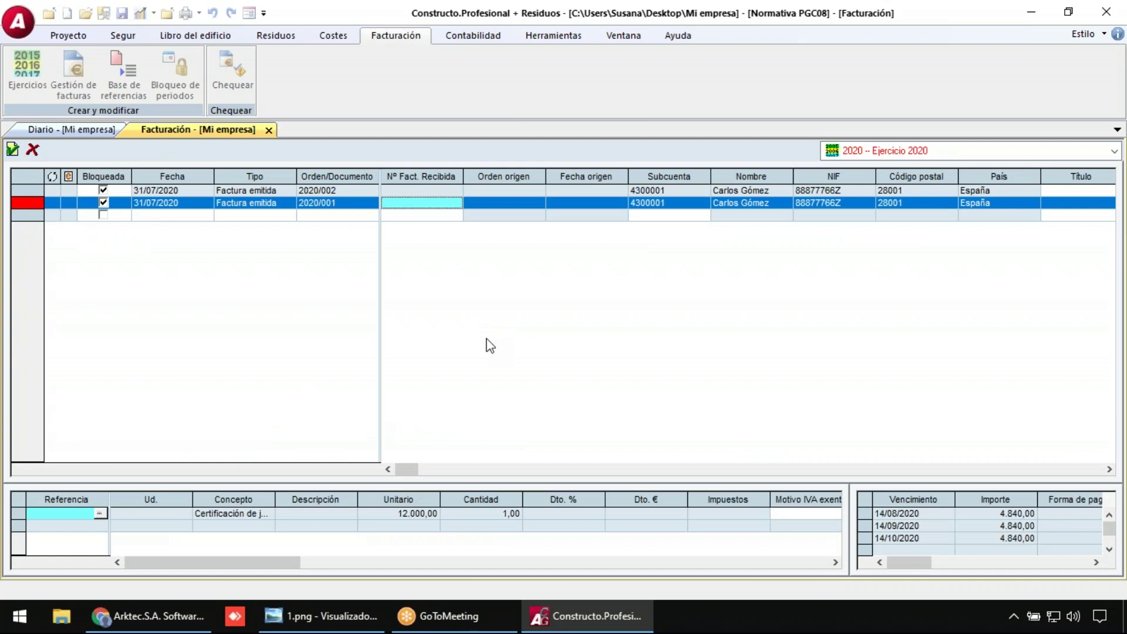
pyautogui.click(257, 215)
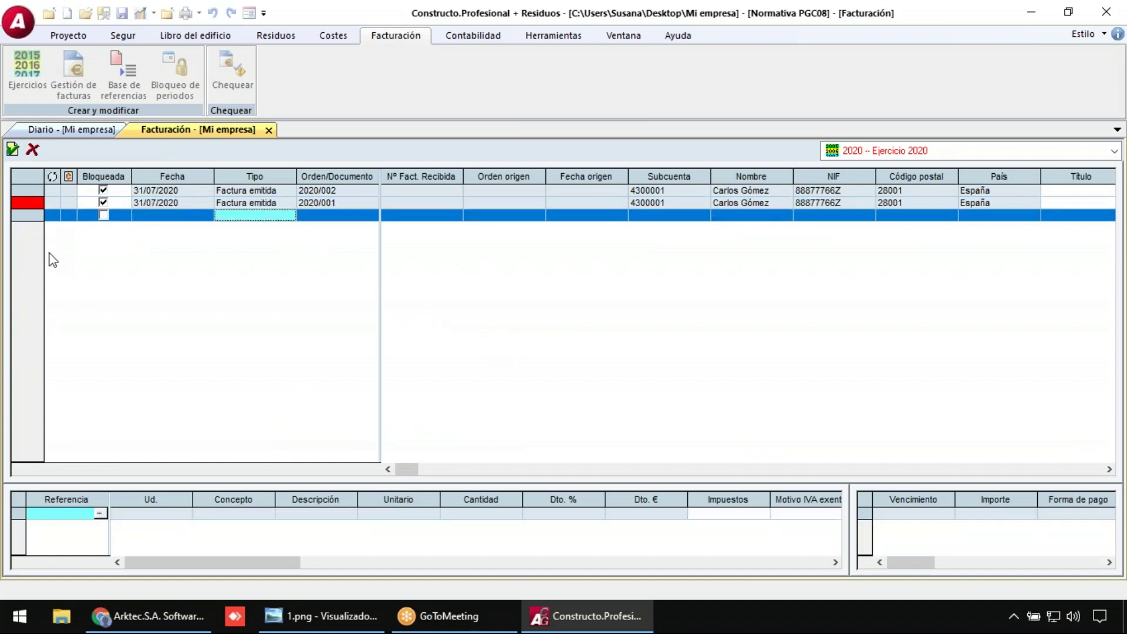
pyautogui.click(246, 193)
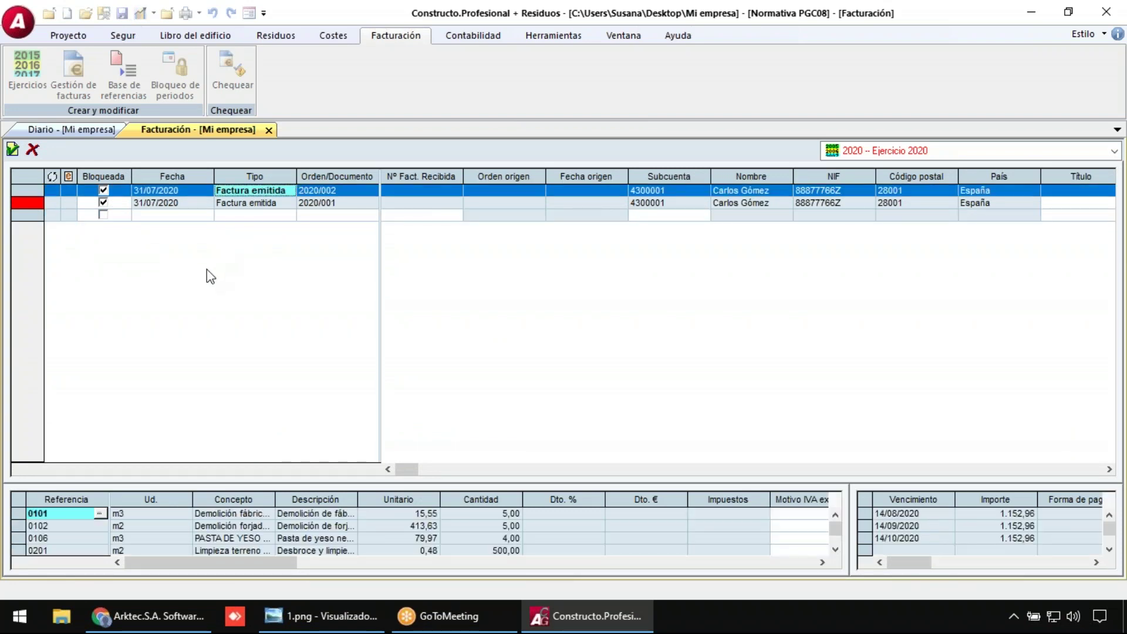
pyautogui.click(13, 150)
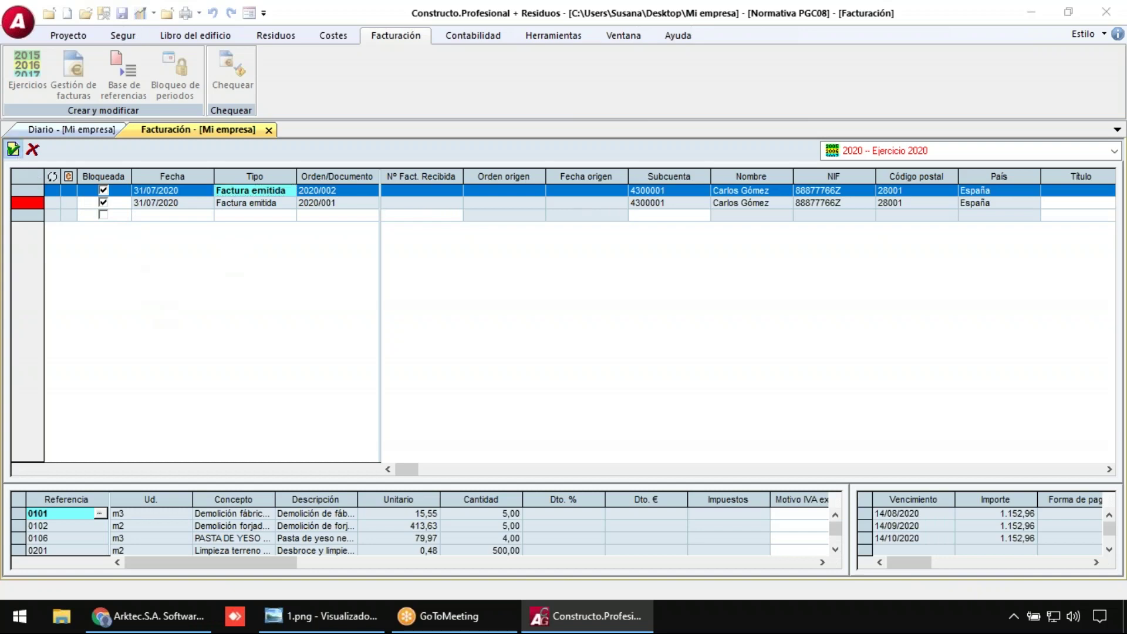
pyautogui.click(685, 205)
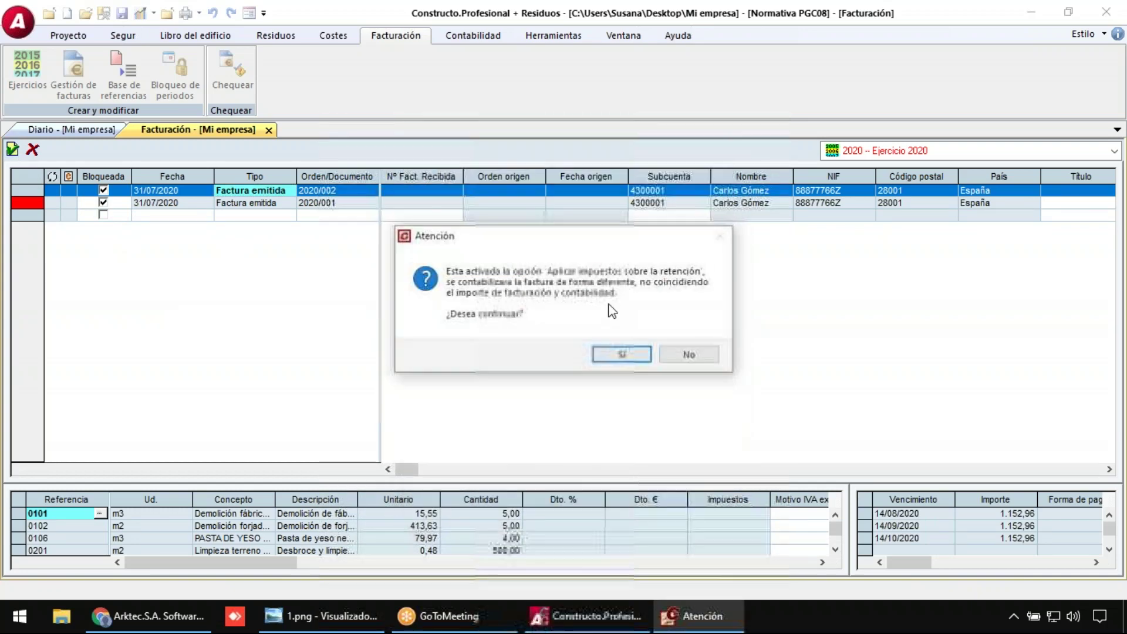
pyautogui.click(618, 354)
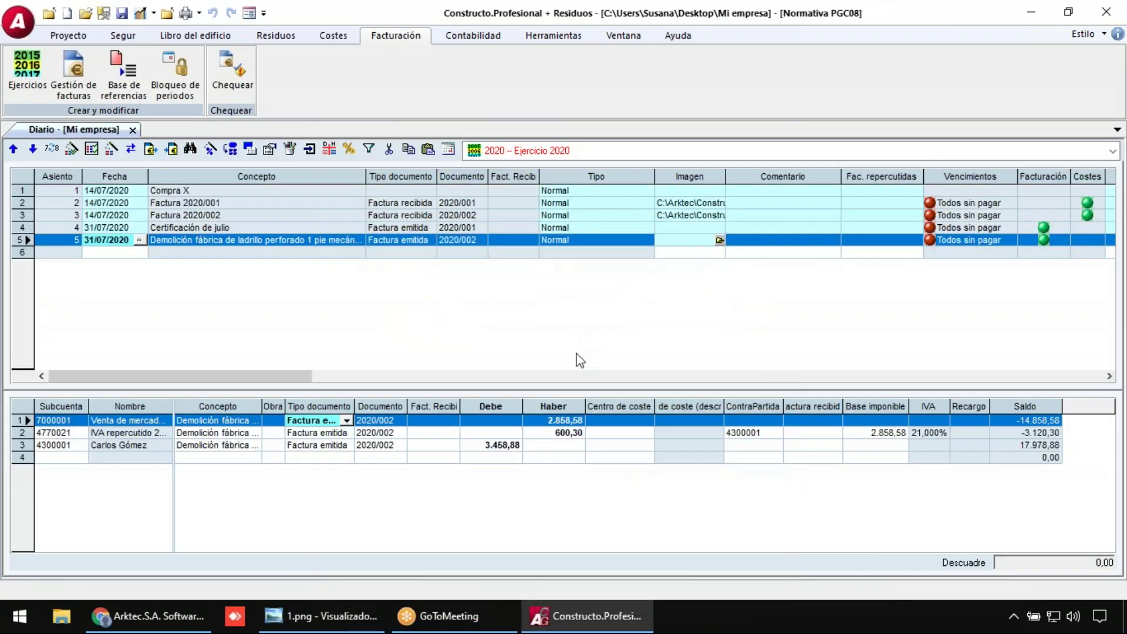
# - Examine the received Factura 2020/001 entry's debit, credit and cost centre allocation, widening the Centro de coste column
pyautogui.click(269, 215)
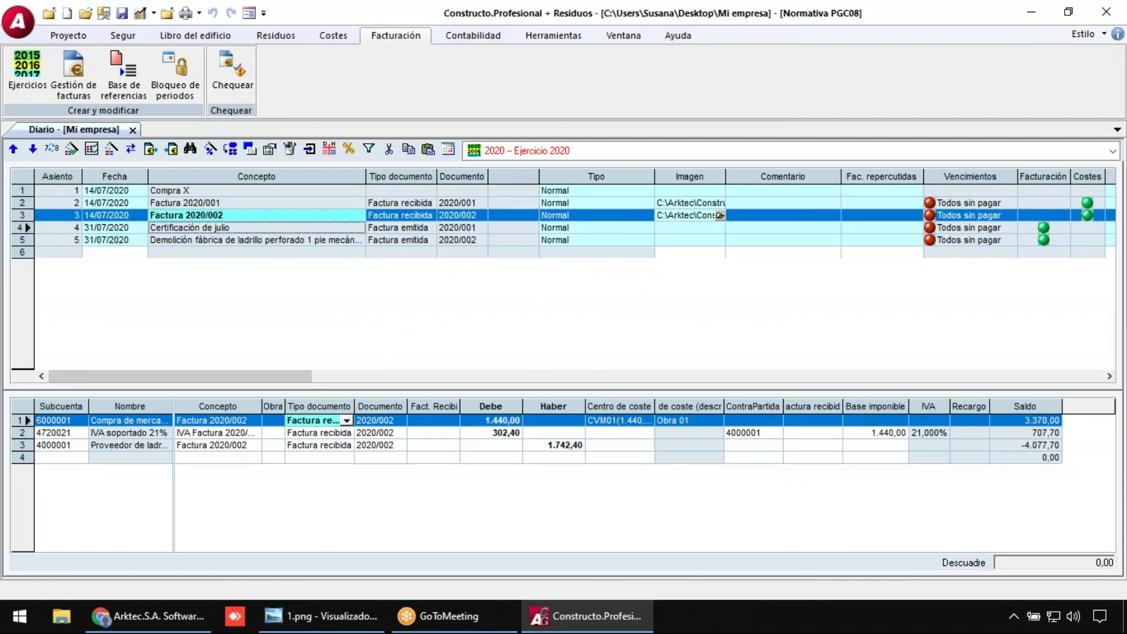
pyautogui.click(272, 240)
pyautogui.click(301, 205)
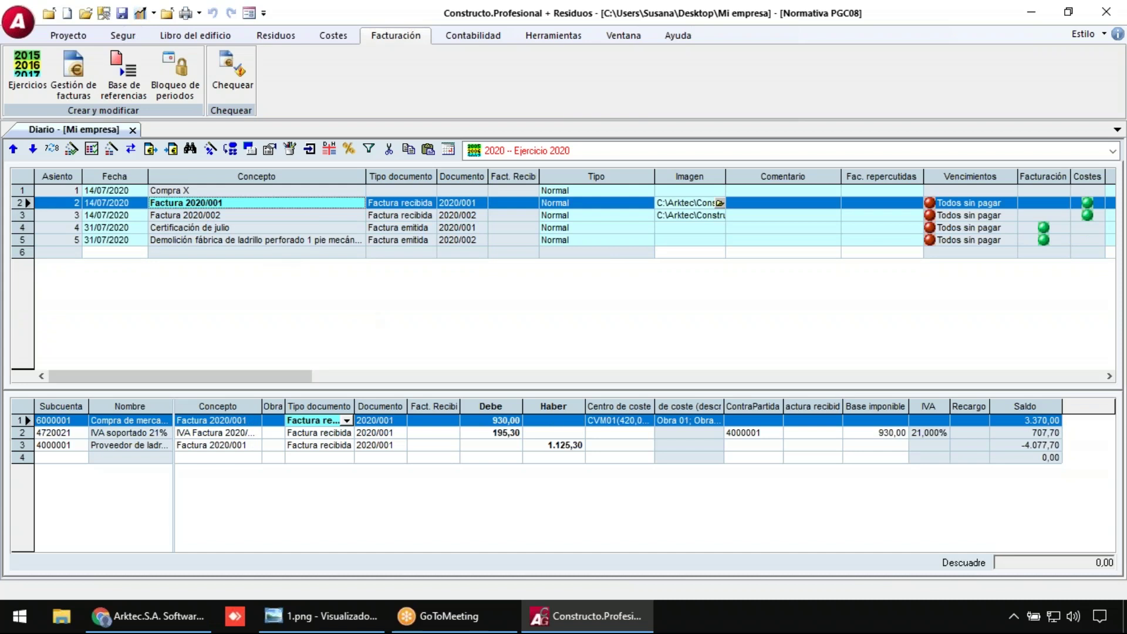
pyautogui.click(489, 436)
pyautogui.click(558, 445)
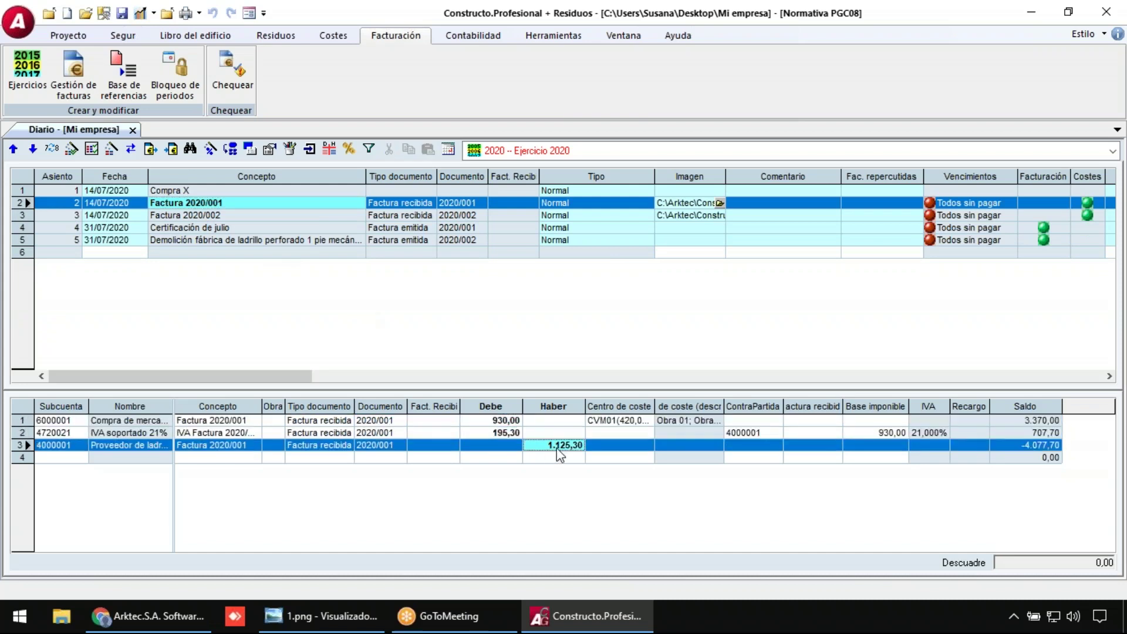
pyautogui.click(615, 422)
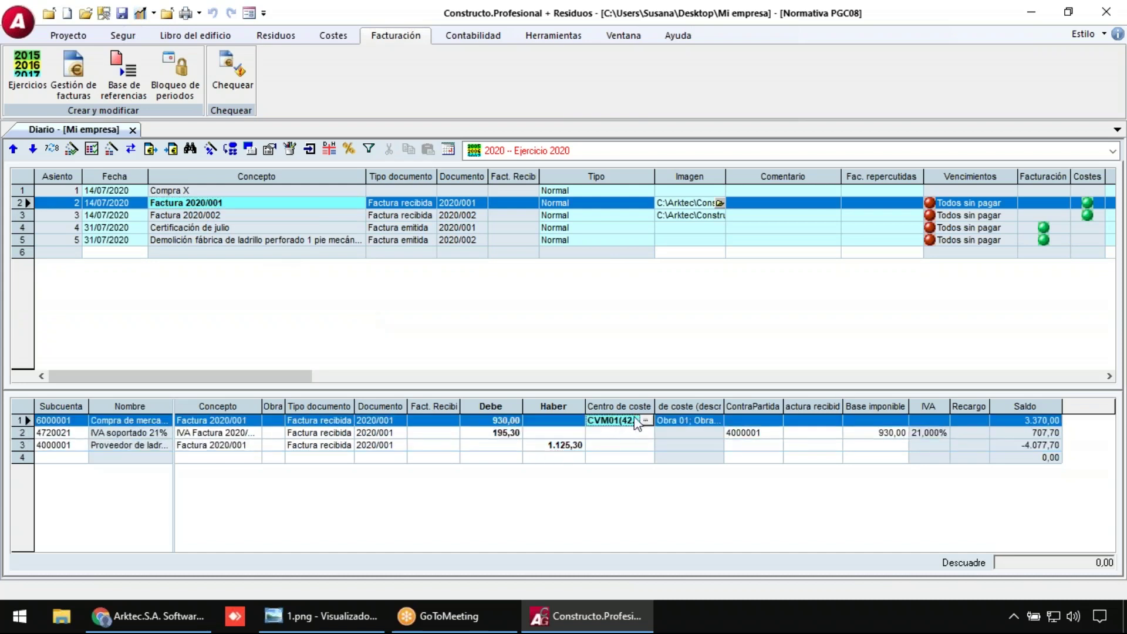
pyautogui.moveTo(736, 406); pyautogui.dragTo(766, 405)
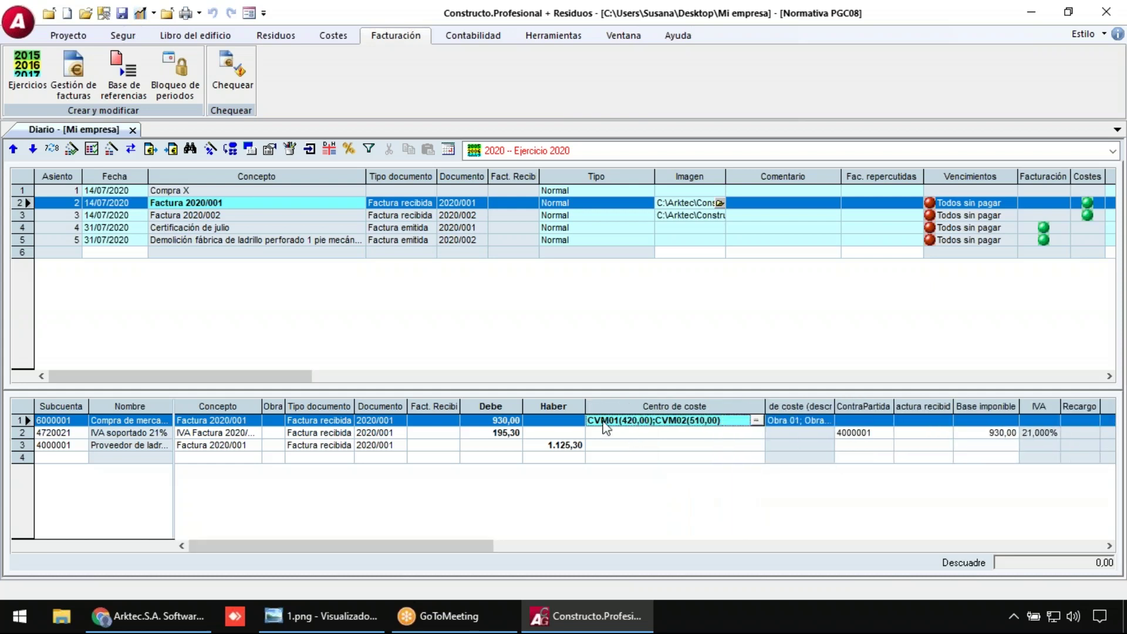
pyautogui.click(706, 435)
pyautogui.click(704, 421)
# - Examine the received Factura 2020/002 entry's amounts and cost centre, and widen the Imagen column to read the linked image paths
pyautogui.click(299, 216)
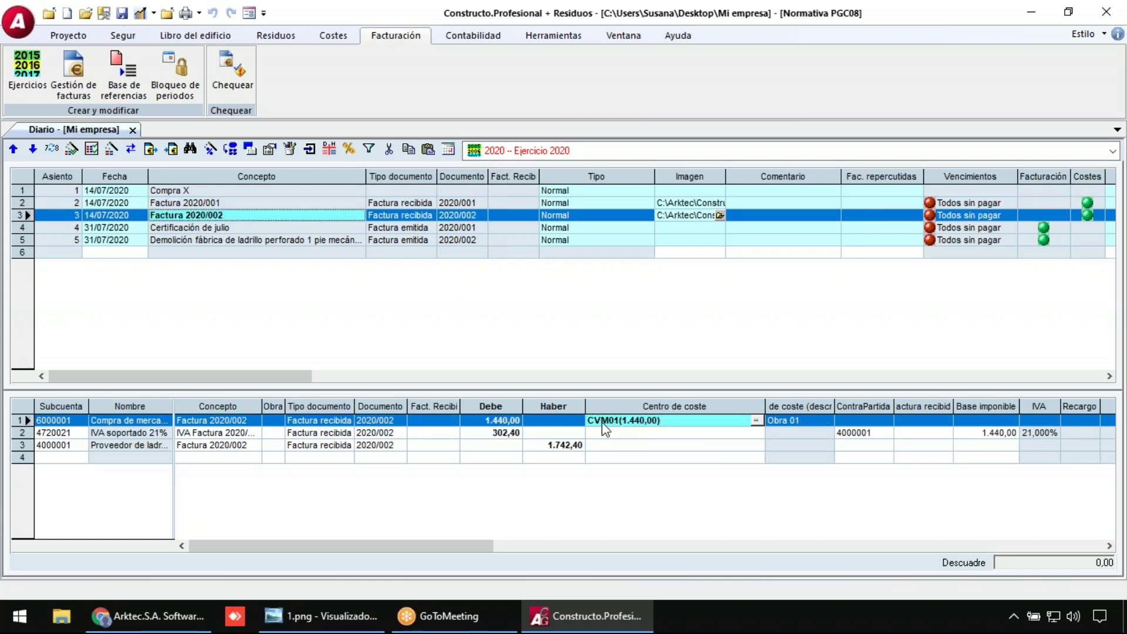
pyautogui.click(486, 419)
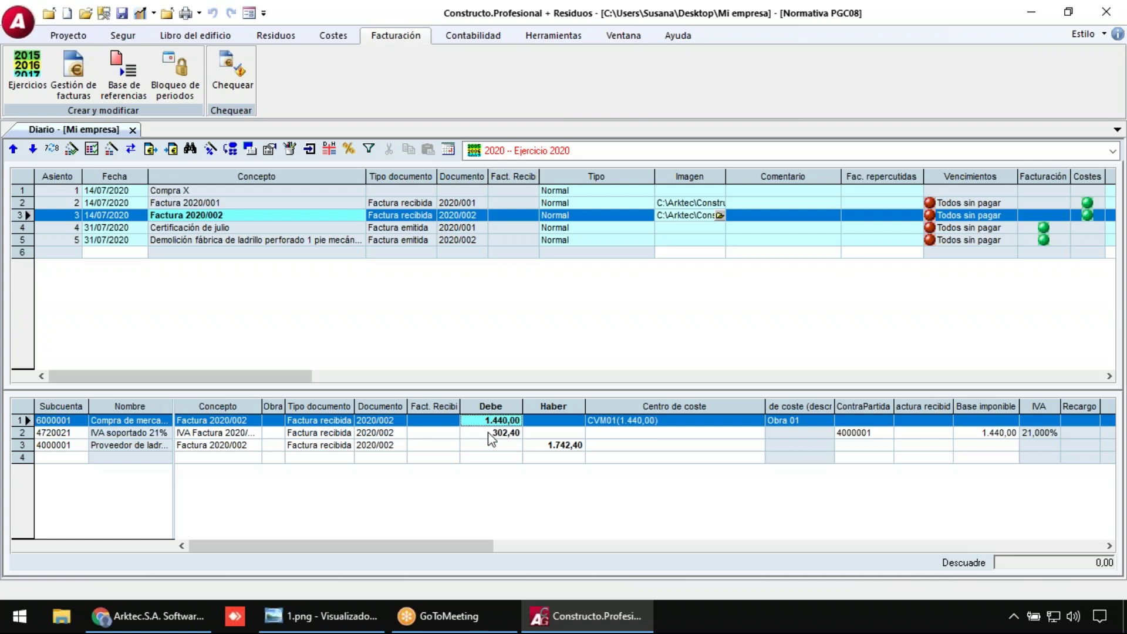
pyautogui.click(488, 432)
pyautogui.click(553, 446)
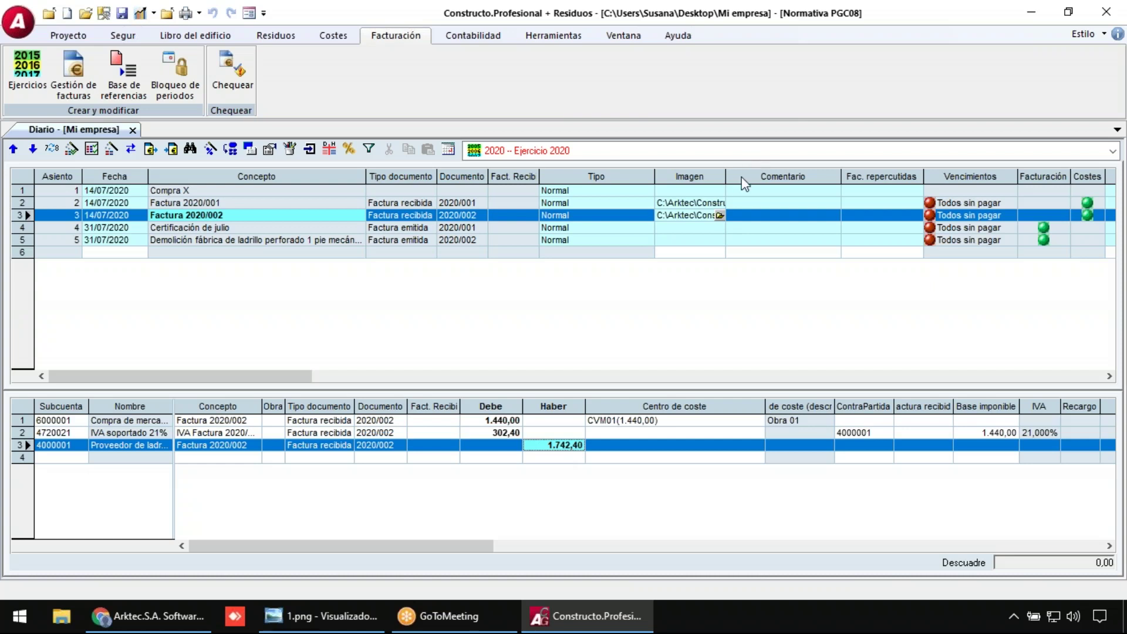
pyautogui.moveTo(726, 176); pyautogui.dragTo(902, 176)
pyautogui.click(840, 216)
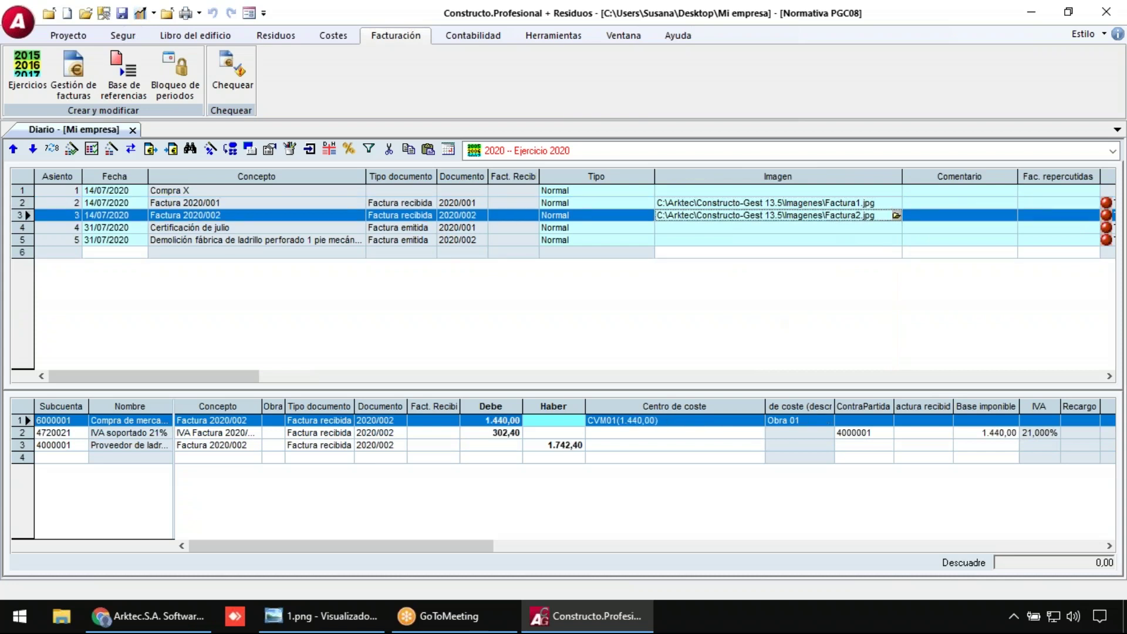
# - Examine the subaccounts and amounts of the Certificación de julio entry and the entry for issued invoice 2020/002
pyautogui.click(275, 229)
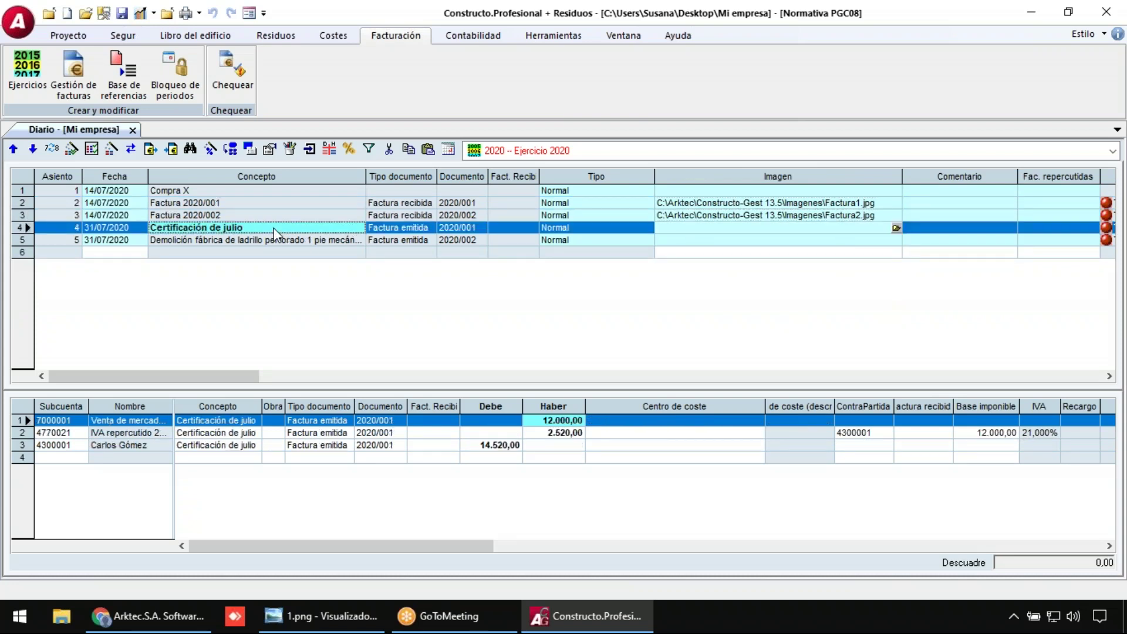
pyautogui.click(571, 434)
pyautogui.click(495, 447)
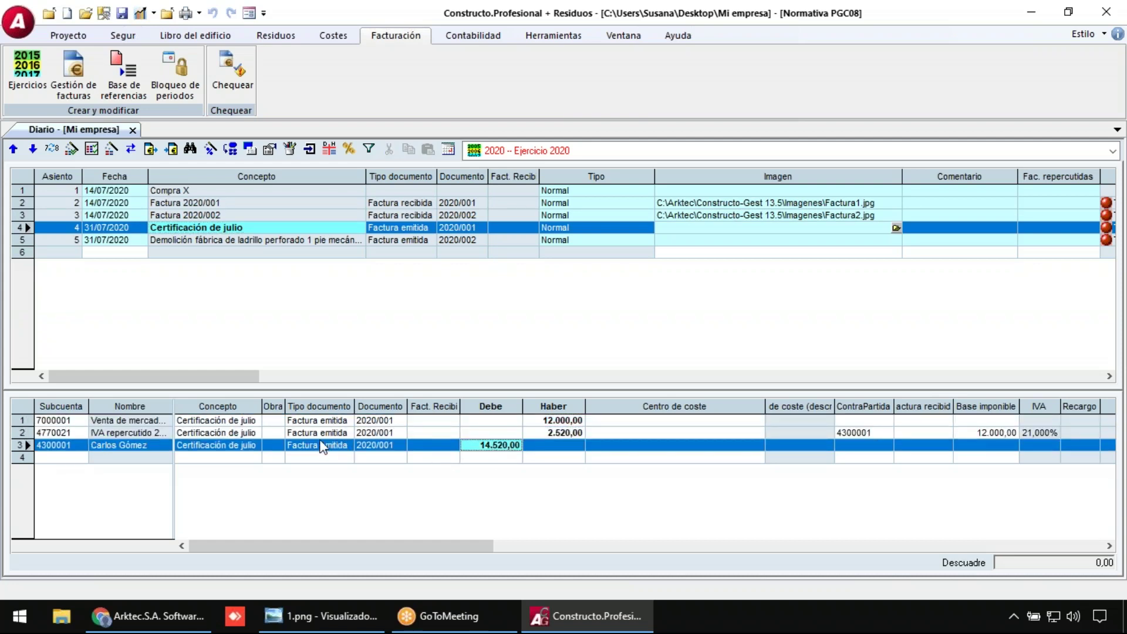
pyautogui.click(43, 446)
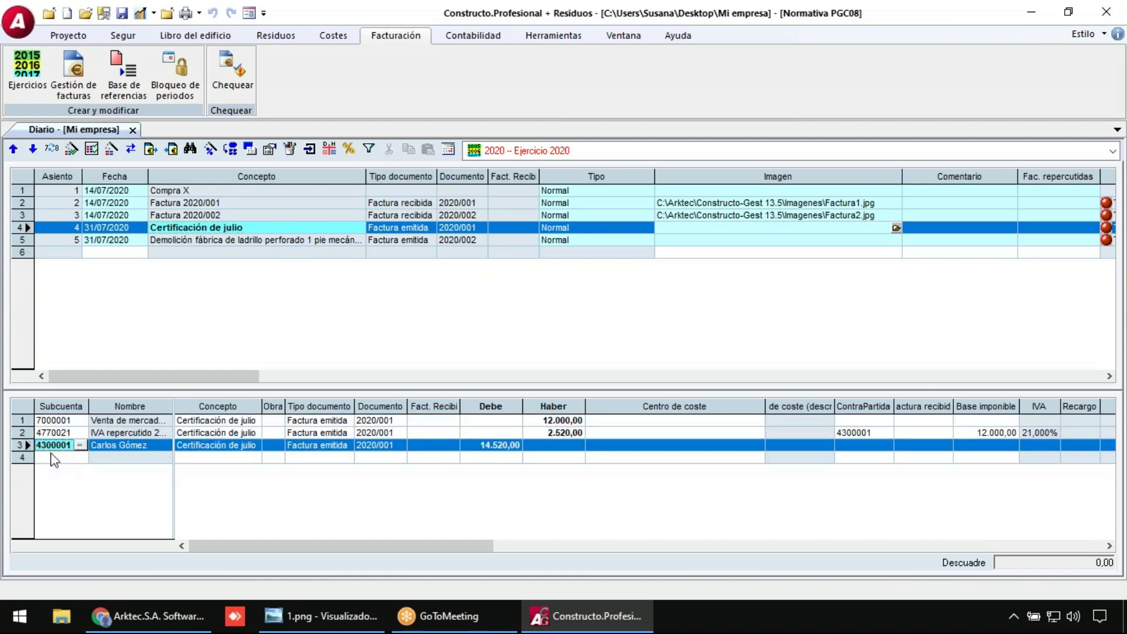
pyautogui.click(218, 243)
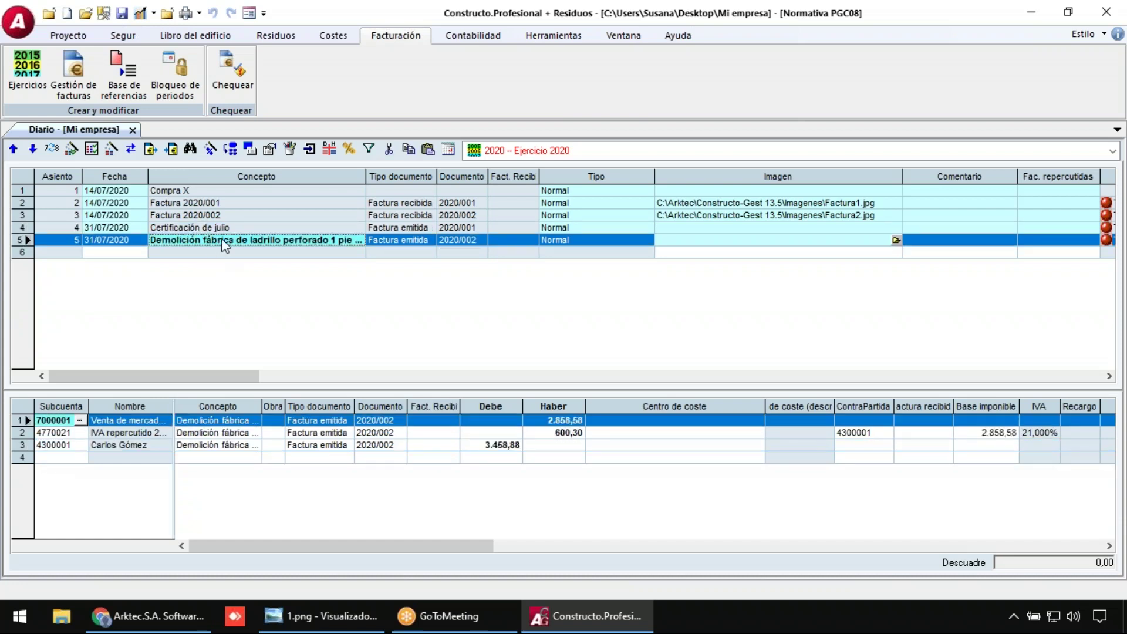
# - Check the Costes, Facturación and Vencimientos indicators of the received and issued invoice entries
pyautogui.click(1110, 376)
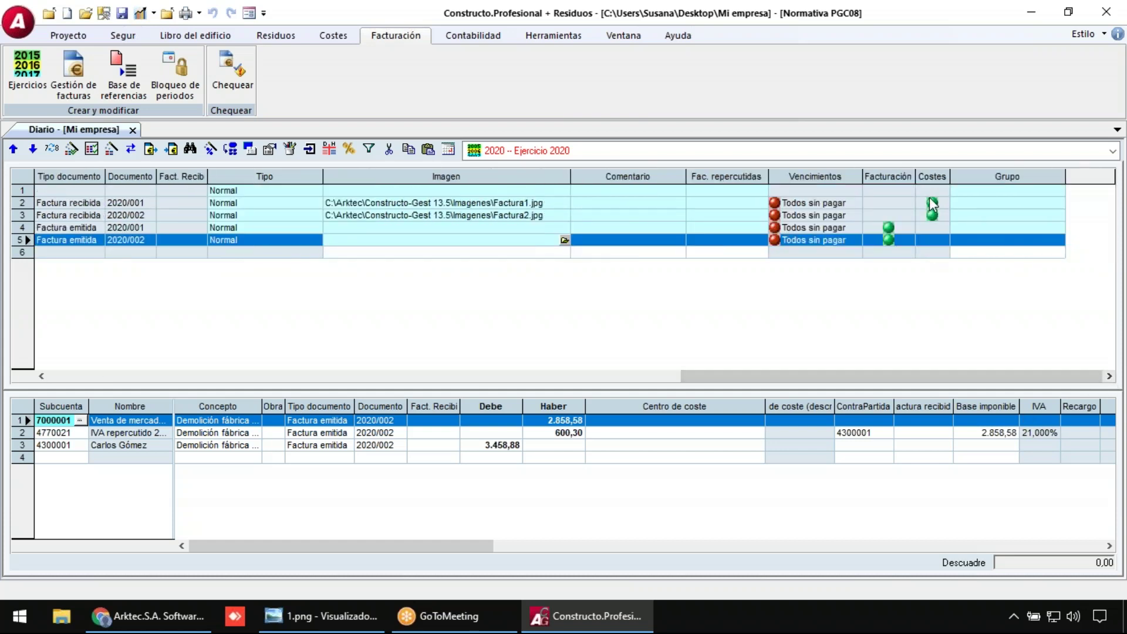
pyautogui.click(945, 206)
pyautogui.click(930, 216)
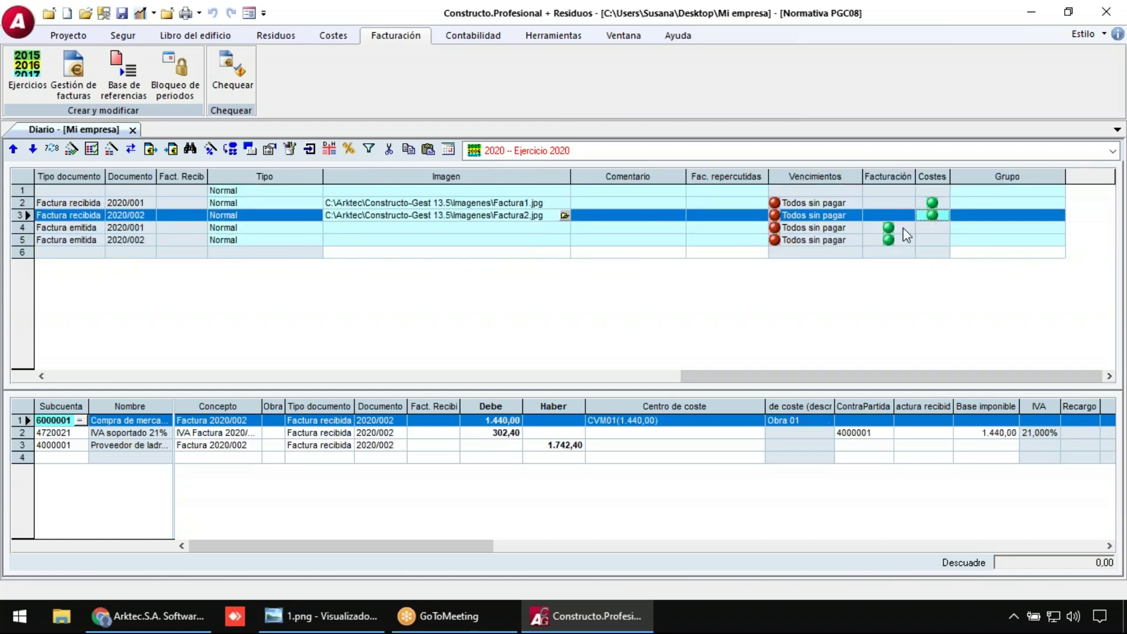
pyautogui.click(903, 228)
pyautogui.click(902, 238)
pyautogui.click(819, 203)
pyautogui.click(817, 216)
pyautogui.click(816, 228)
pyautogui.click(806, 241)
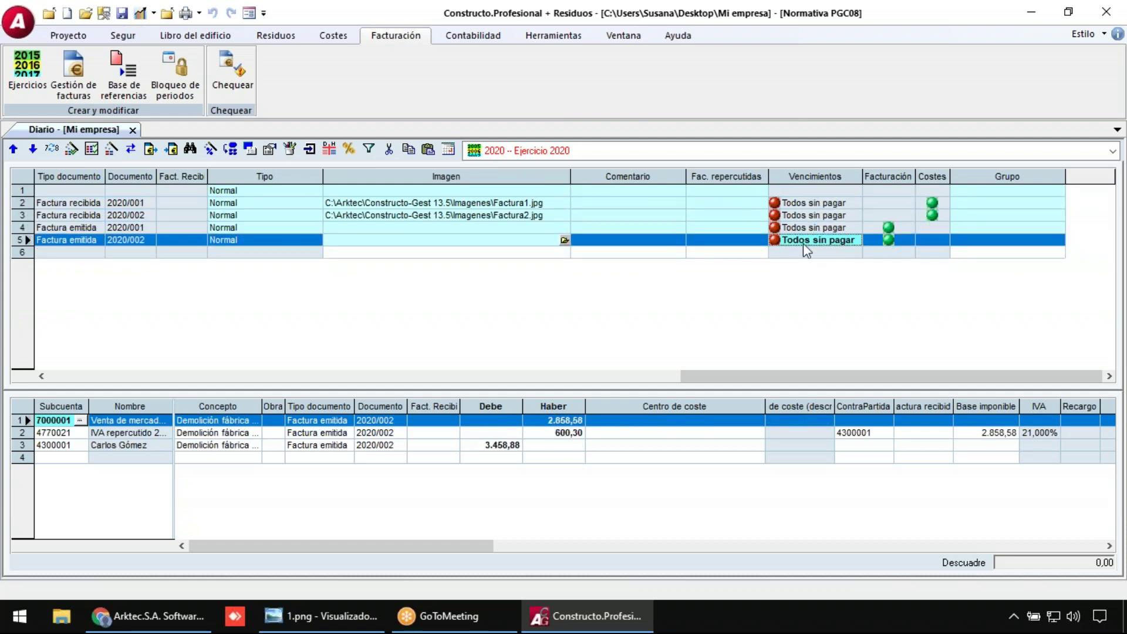
# - Close the journal and open the accounting due dates (Vencimientos) for Mi empresa
pyautogui.click(133, 129)
pyautogui.click(471, 35)
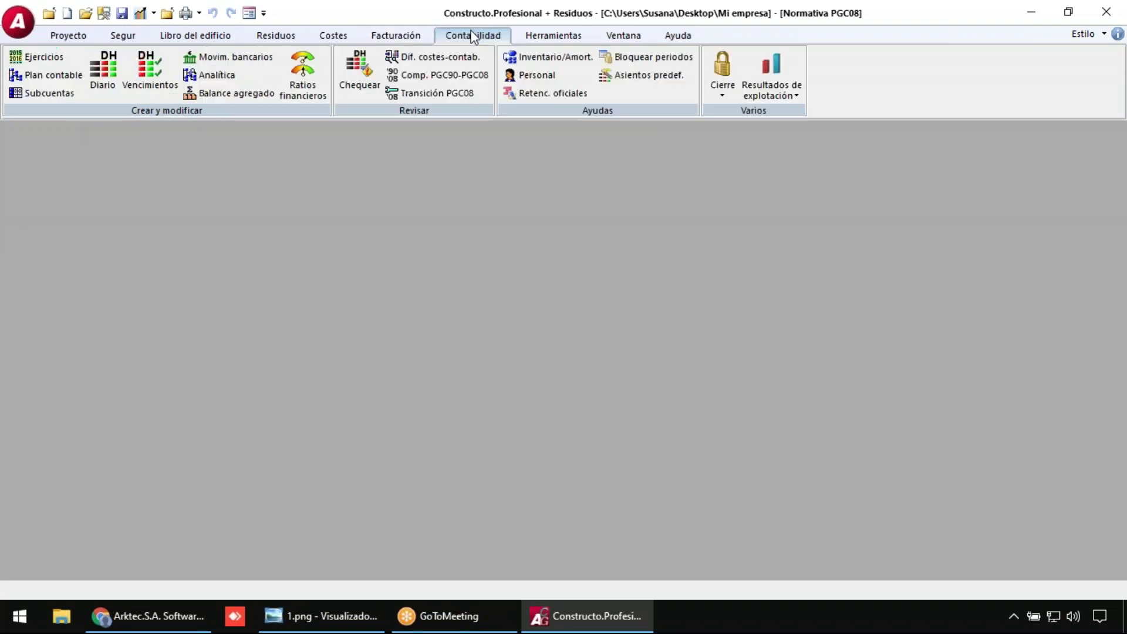
pyautogui.click(165, 88)
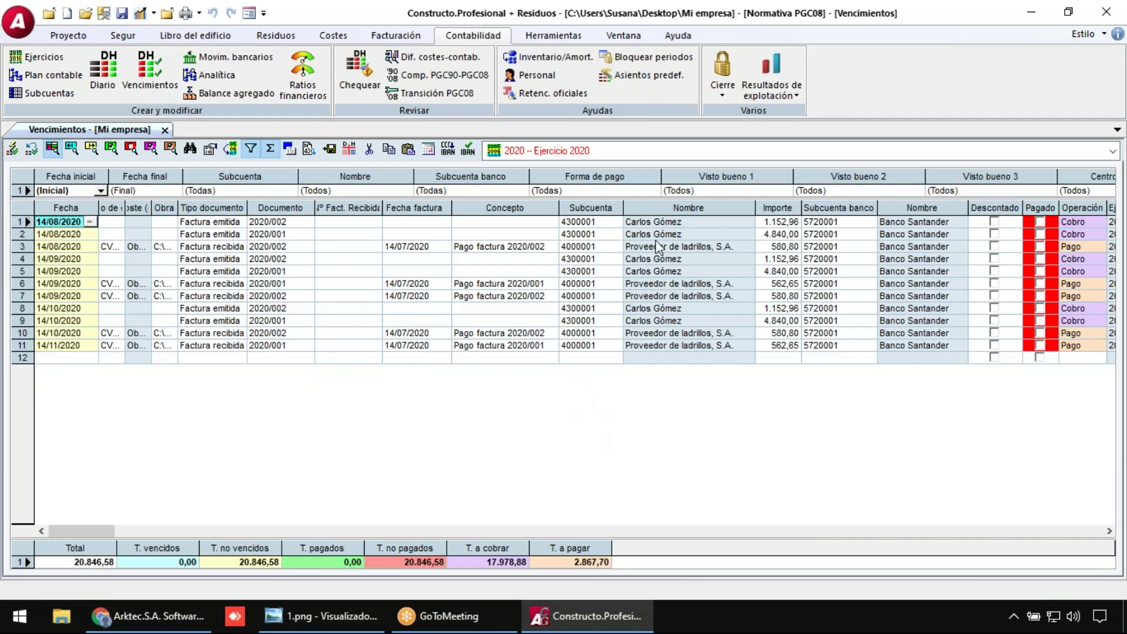
# - Review the customer and supplier due dates, filtering the list to payments only and to collections only, and restore the full list
pyautogui.click(685, 223)
pyautogui.click(681, 235)
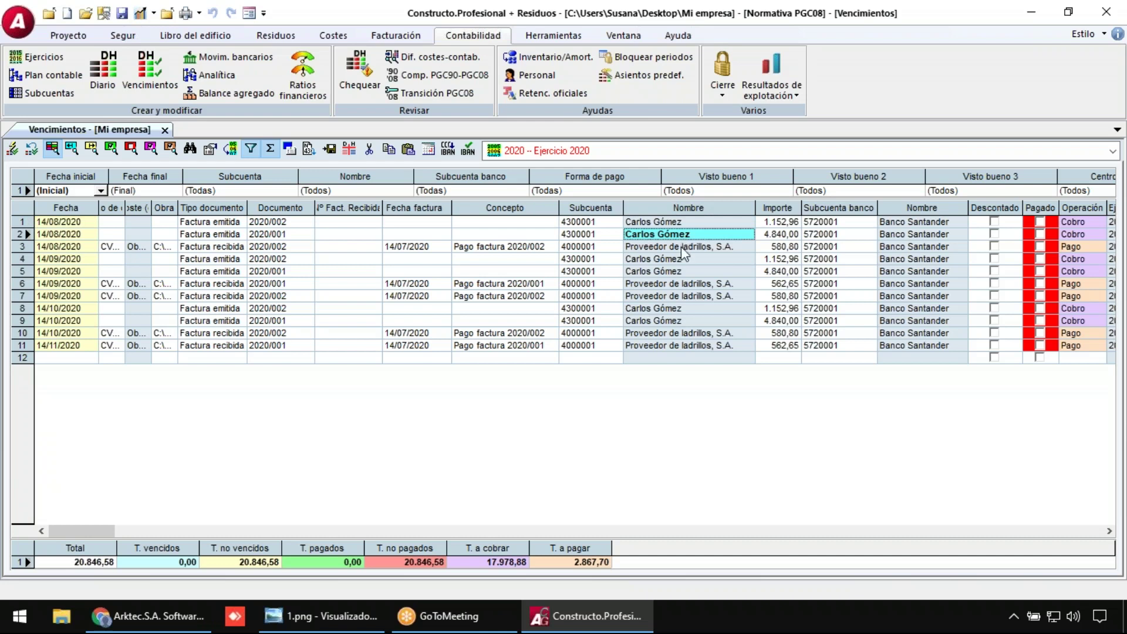
pyautogui.click(681, 246)
pyautogui.click(689, 294)
pyautogui.click(694, 332)
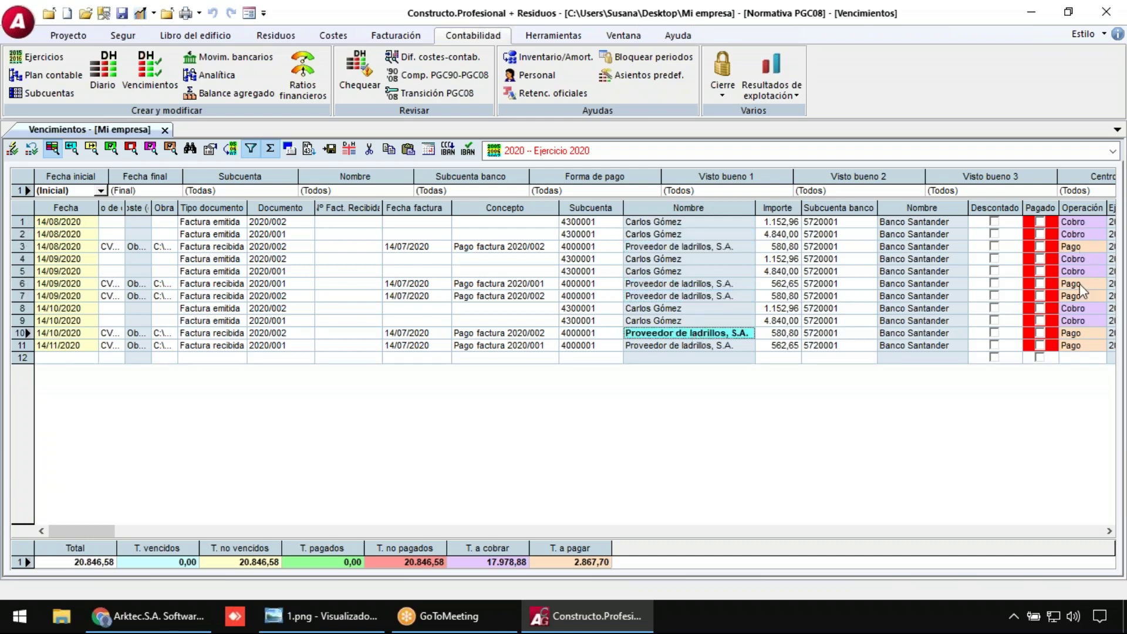
pyautogui.click(170, 148)
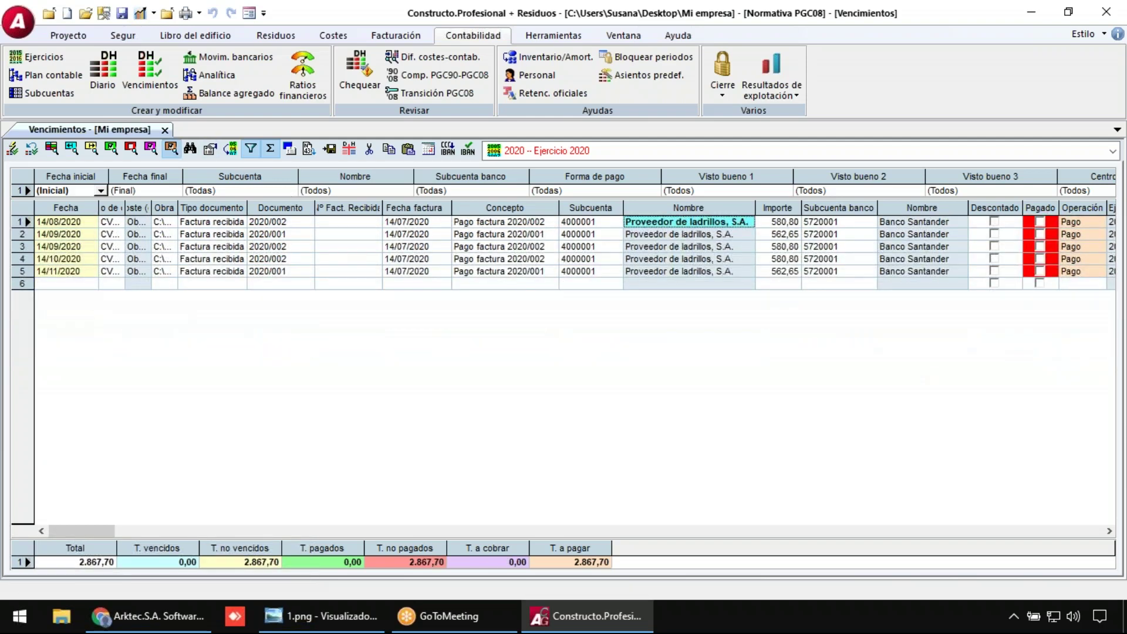
pyautogui.click(171, 150)
pyautogui.click(151, 149)
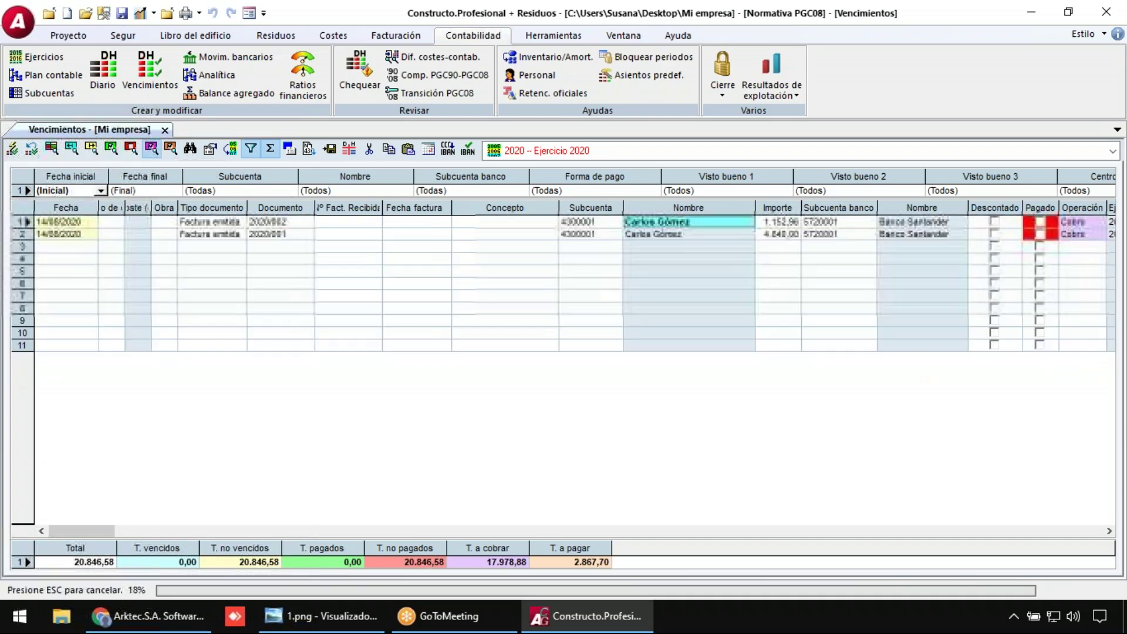
pyautogui.click(151, 150)
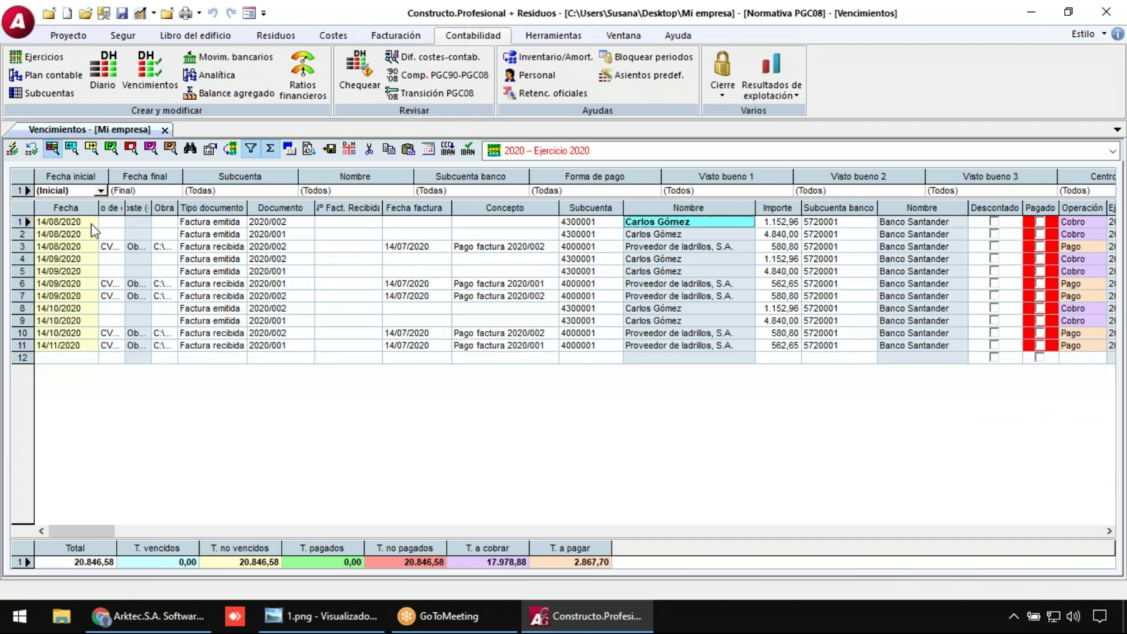
# - Look through the due dates of the issued and received invoices from August to November 2020
pyautogui.click(55, 224)
pyautogui.click(57, 236)
pyautogui.click(61, 262)
pyautogui.click(67, 295)
pyautogui.click(64, 309)
pyautogui.click(61, 345)
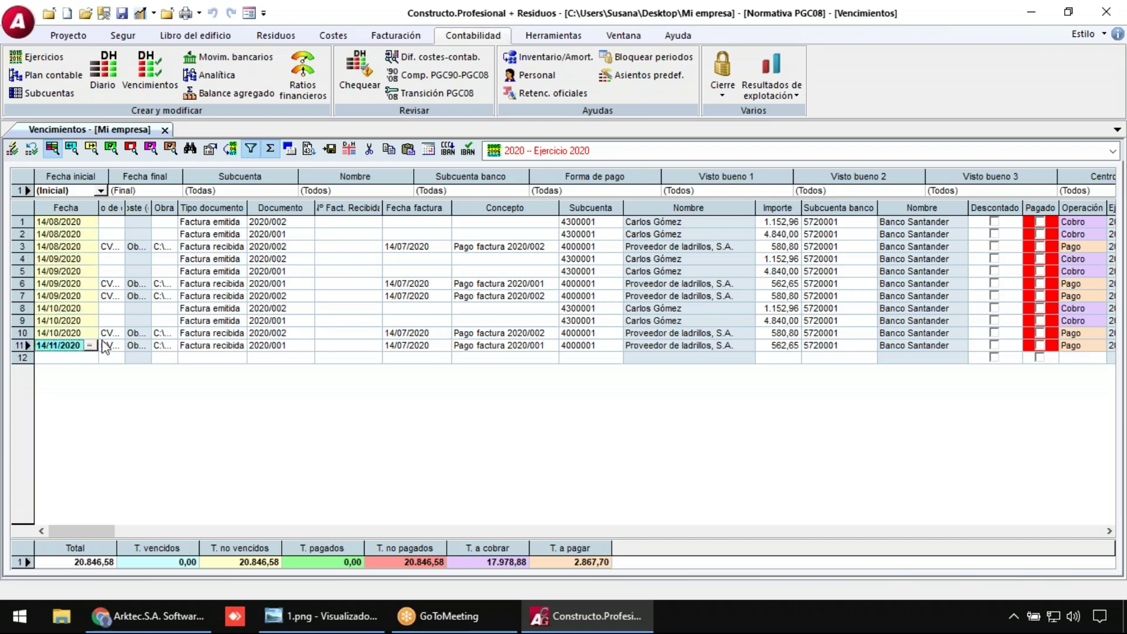
# - Mark the 14/08/2020 collection of issued invoice 2020/002 as paid, generating its entry automatically with payment date 18/08/2020
pyautogui.click(1040, 222)
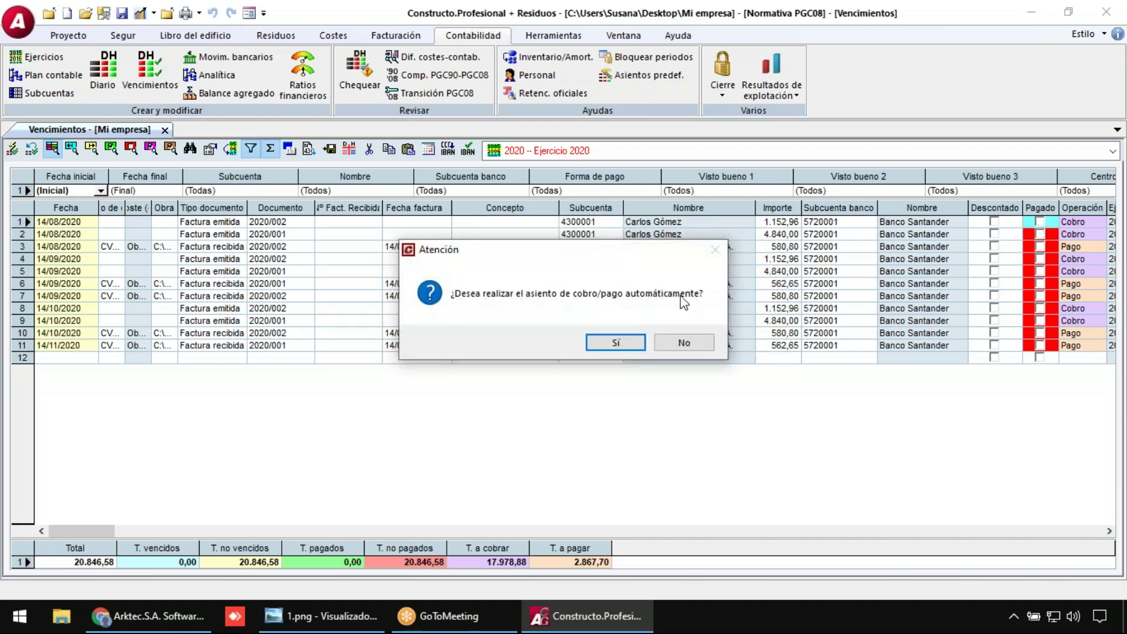
pyautogui.click(616, 343)
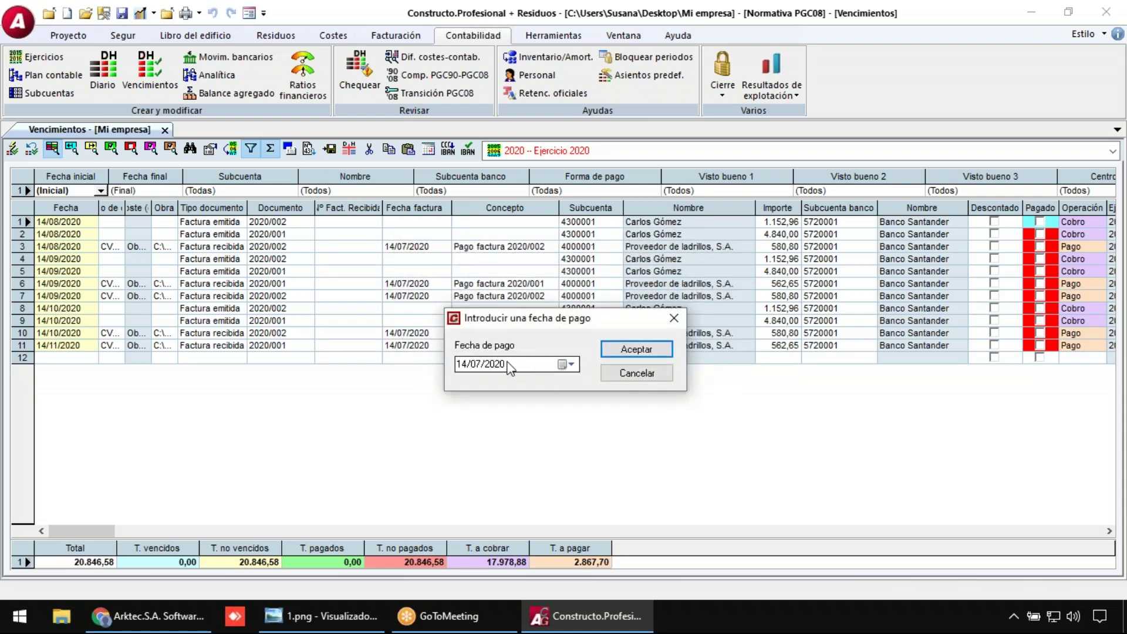
pyautogui.click(567, 365)
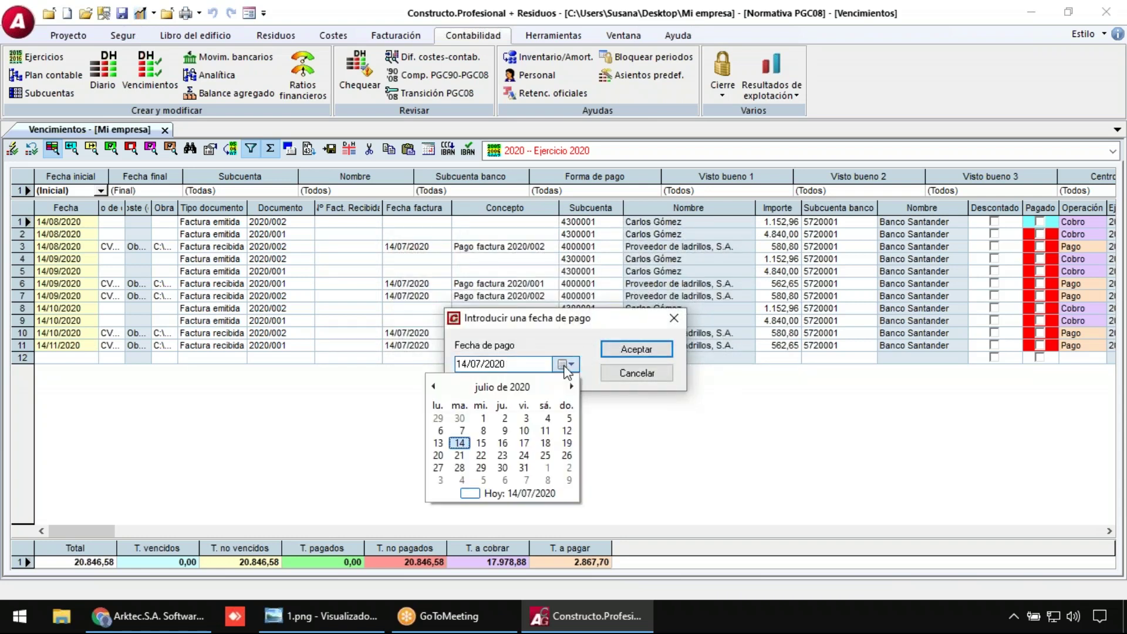
pyautogui.click(571, 387)
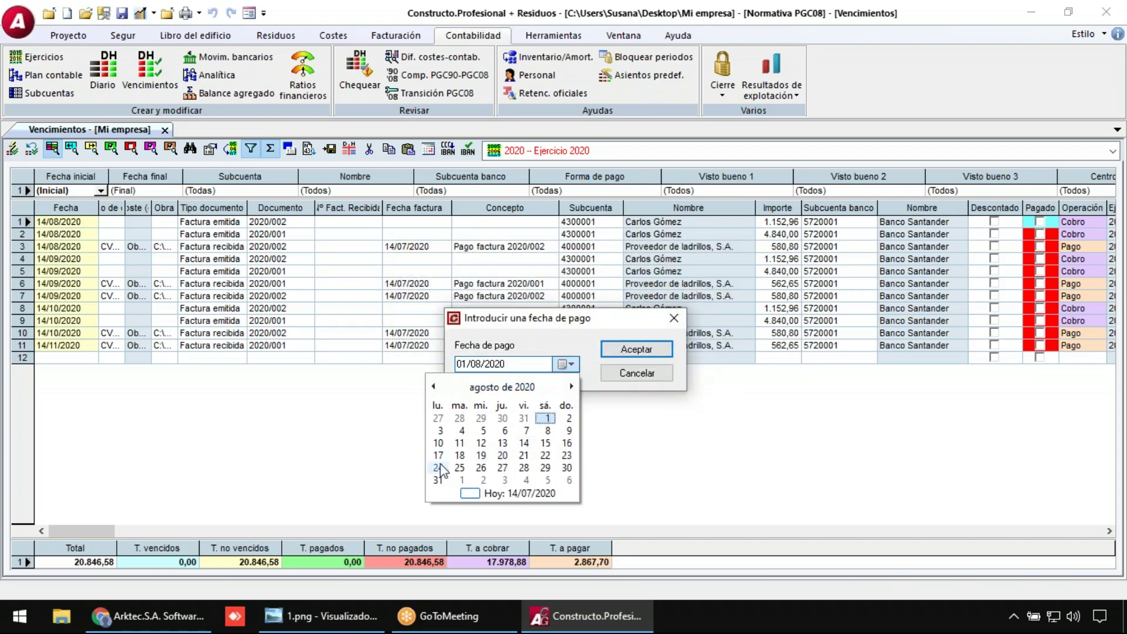
pyautogui.click(460, 455)
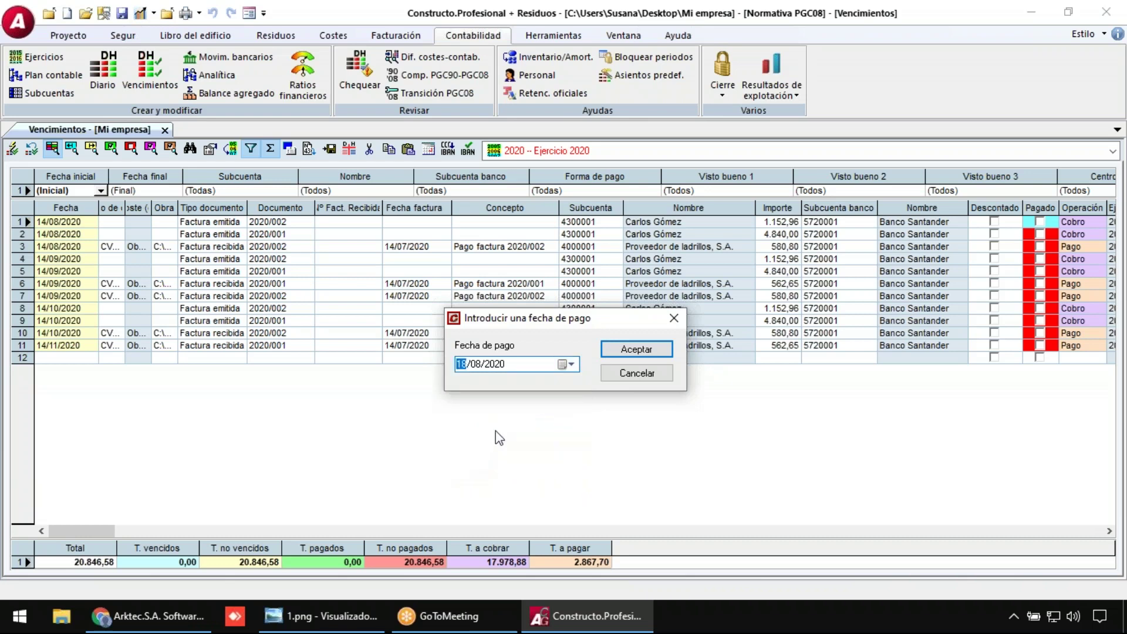
pyautogui.click(634, 350)
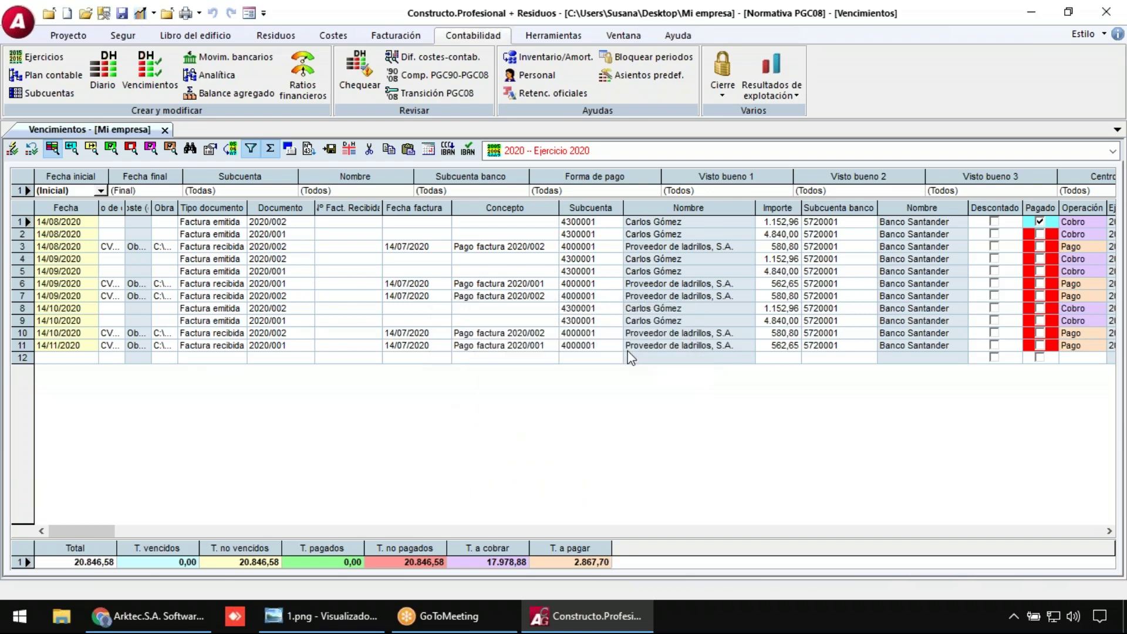
# - Mark the due dates in rows 2 to 4 as paid, generating their collection and payment entries automatically with date 18/08/2020
pyautogui.click(1039, 236)
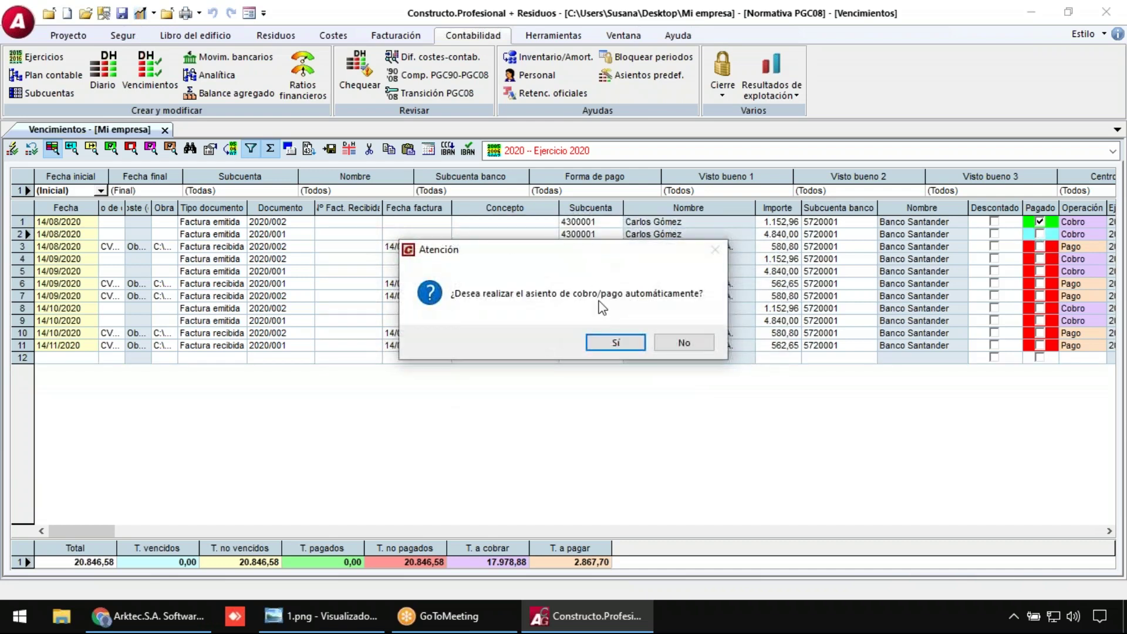
pyautogui.click(609, 341)
pyautogui.click(610, 349)
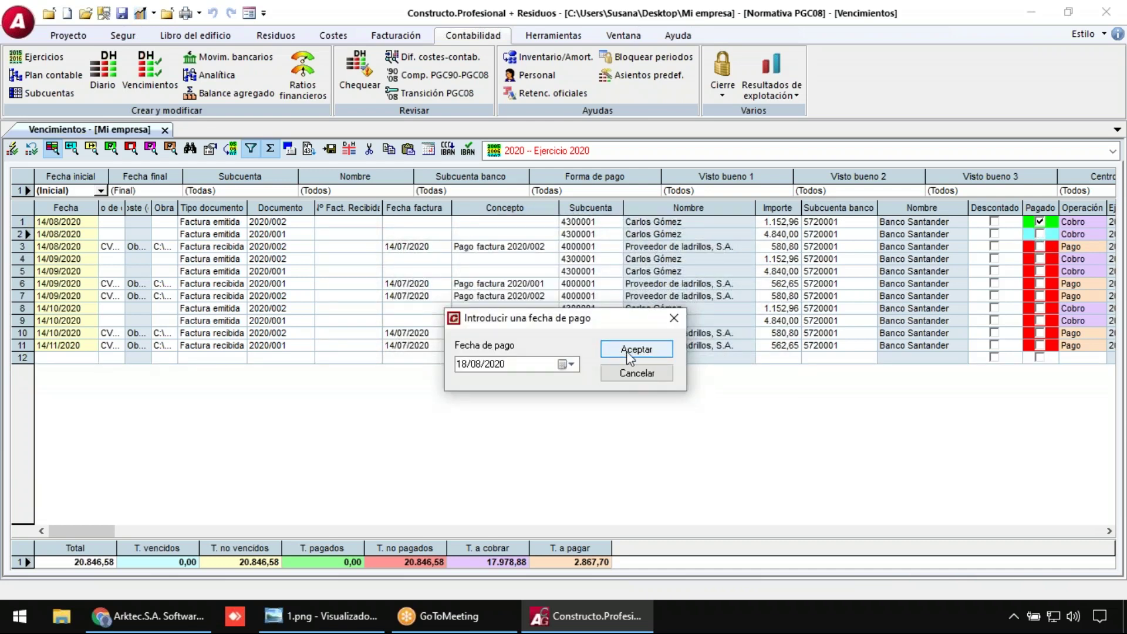
pyautogui.click(1047, 249)
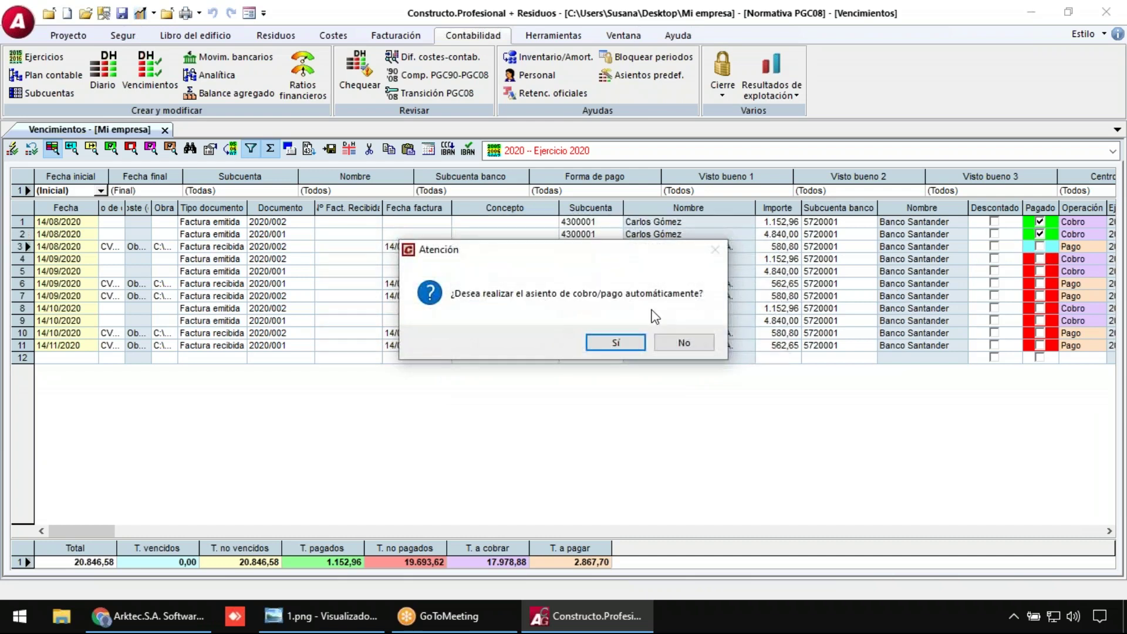
pyautogui.click(609, 342)
pyautogui.click(658, 349)
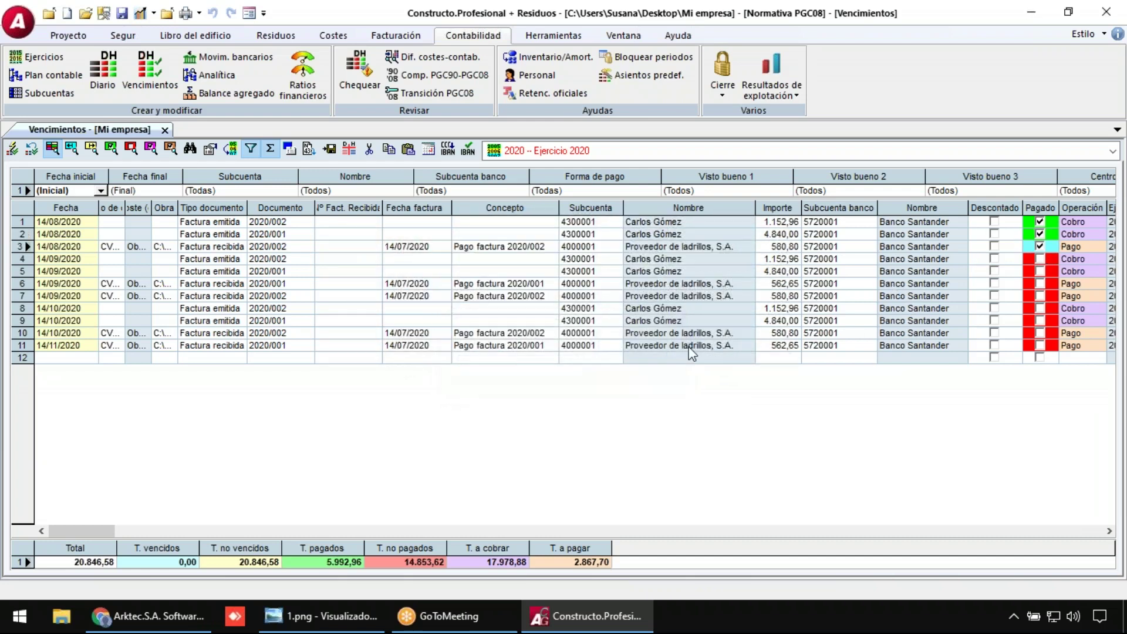
pyautogui.click(1045, 261)
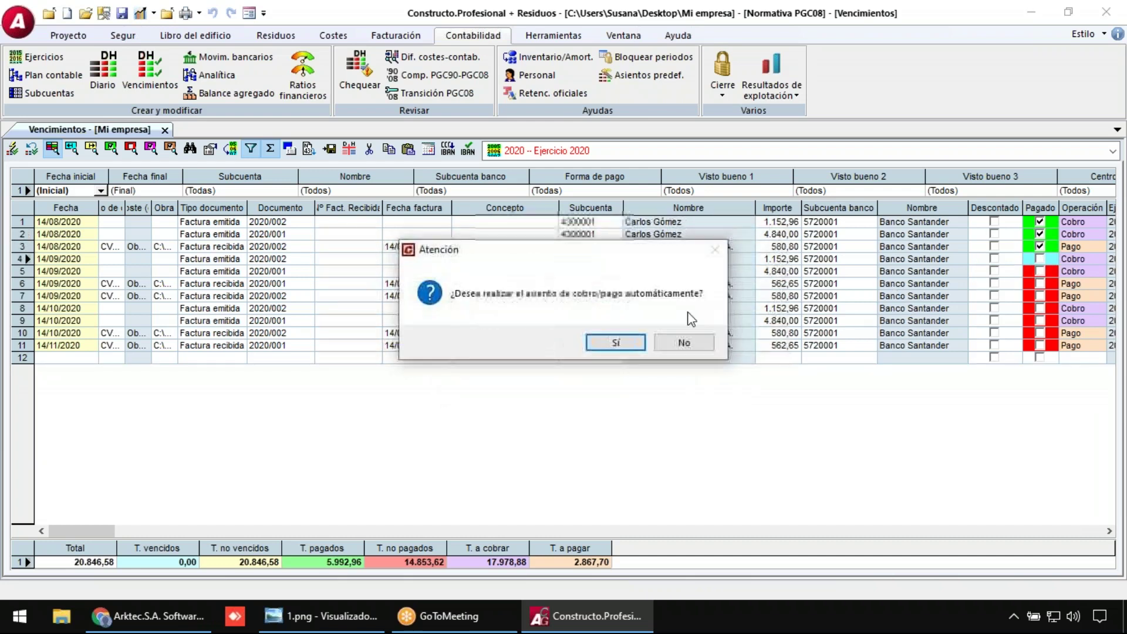
pyautogui.click(614, 341)
pyautogui.click(623, 351)
pyautogui.click(1082, 284)
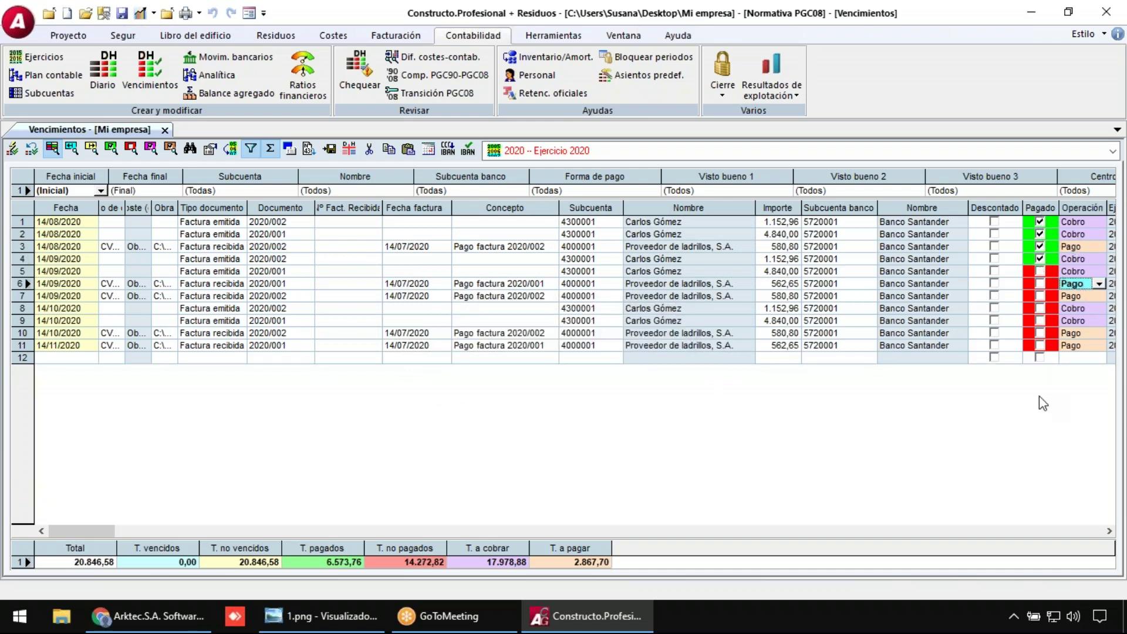
# - Check the Fecha de pago recorded for the settled due dates
pyautogui.click(1108, 530)
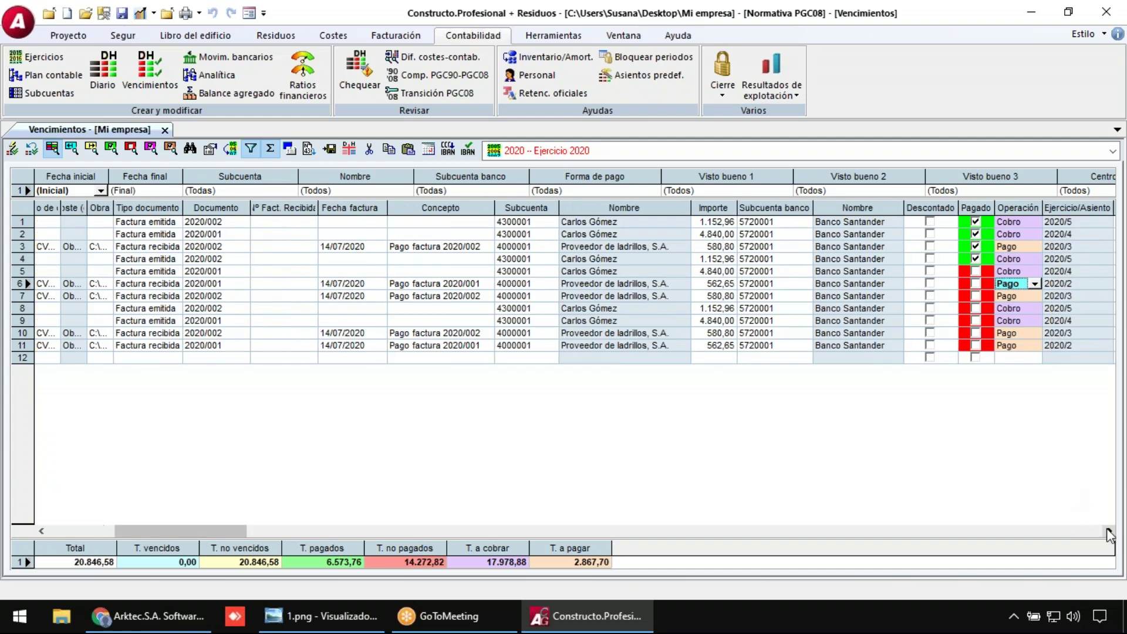
pyautogui.click(1109, 532)
pyautogui.click(1109, 531)
pyautogui.click(1109, 532)
pyautogui.click(1109, 532)
pyautogui.click(1108, 531)
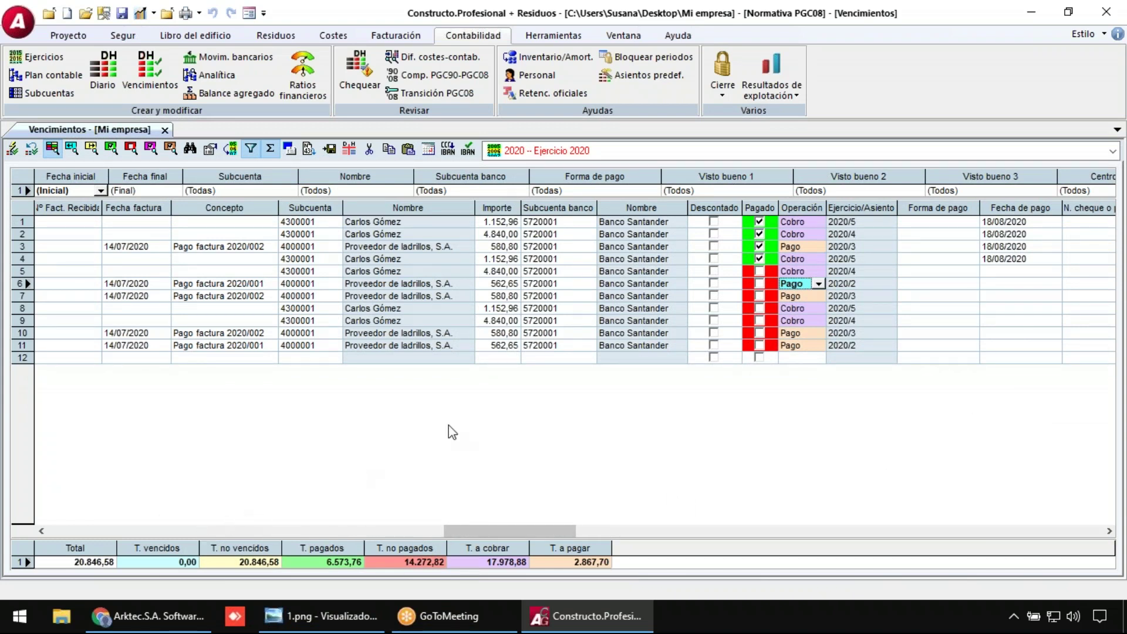
pyautogui.click(108, 530)
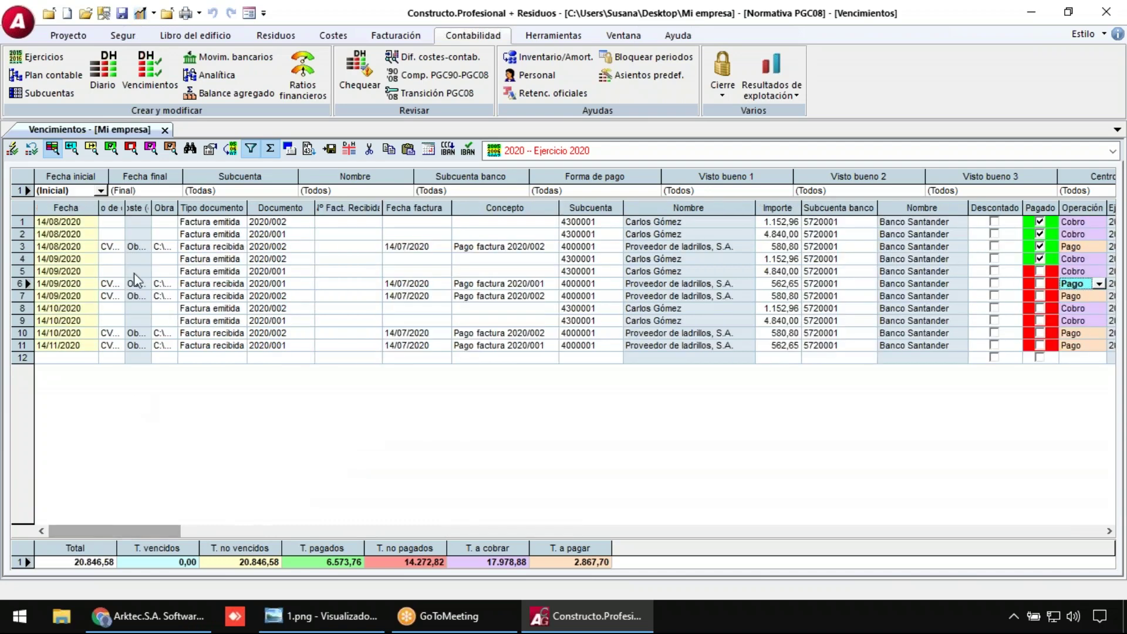
# - Filter the due dates to paid only and to unpaid only, and restore the full list
pyautogui.click(151, 149)
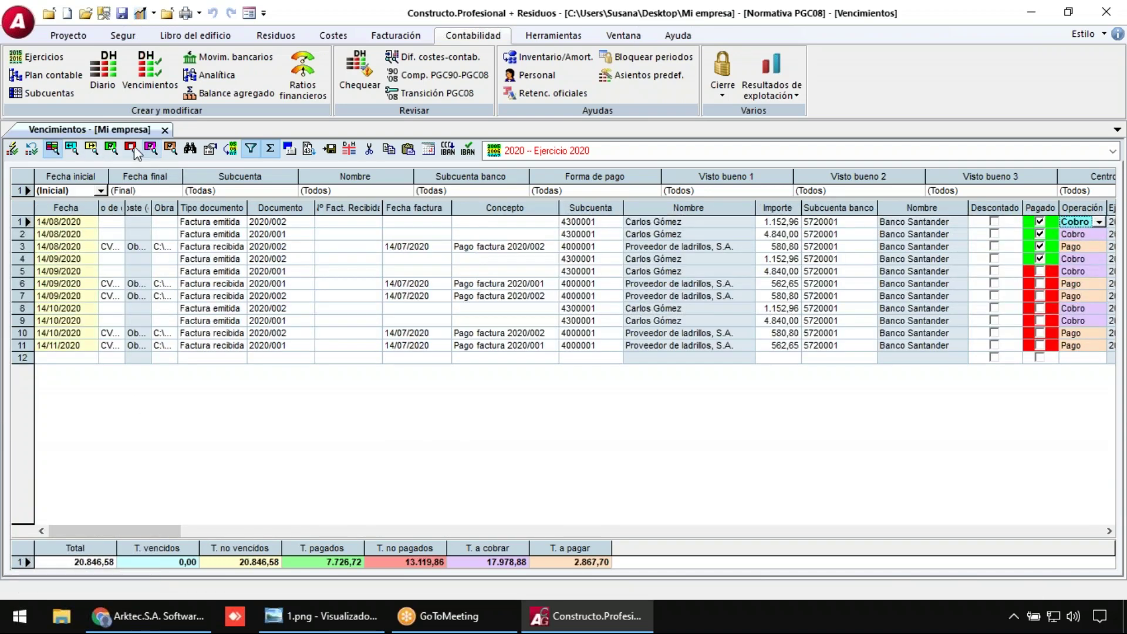
pyautogui.click(111, 148)
pyautogui.click(111, 148)
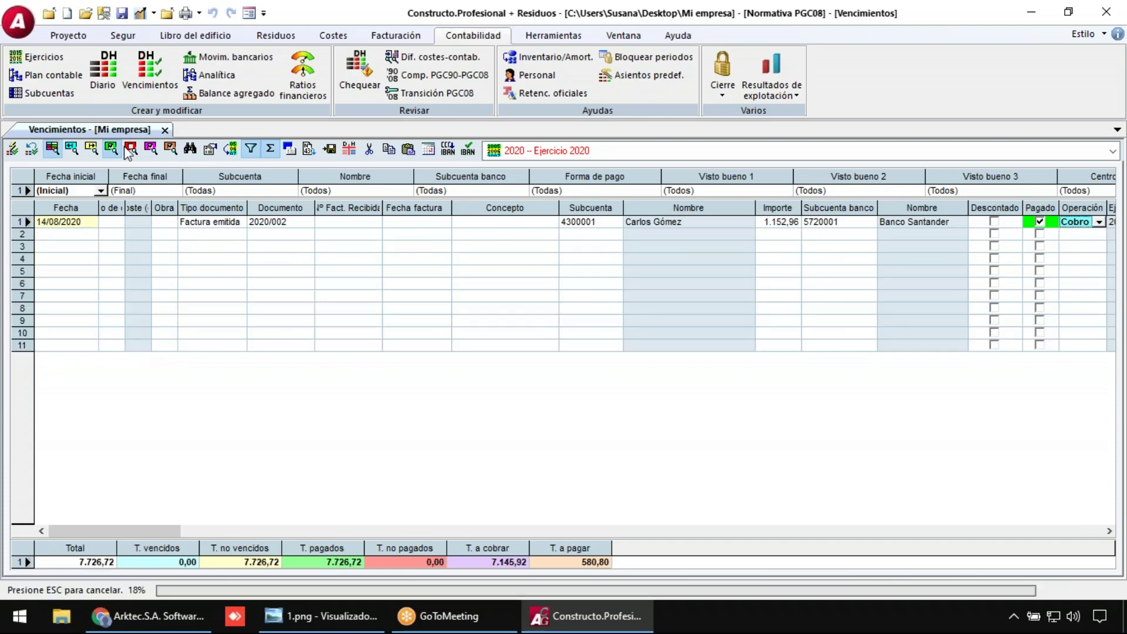
pyautogui.click(131, 148)
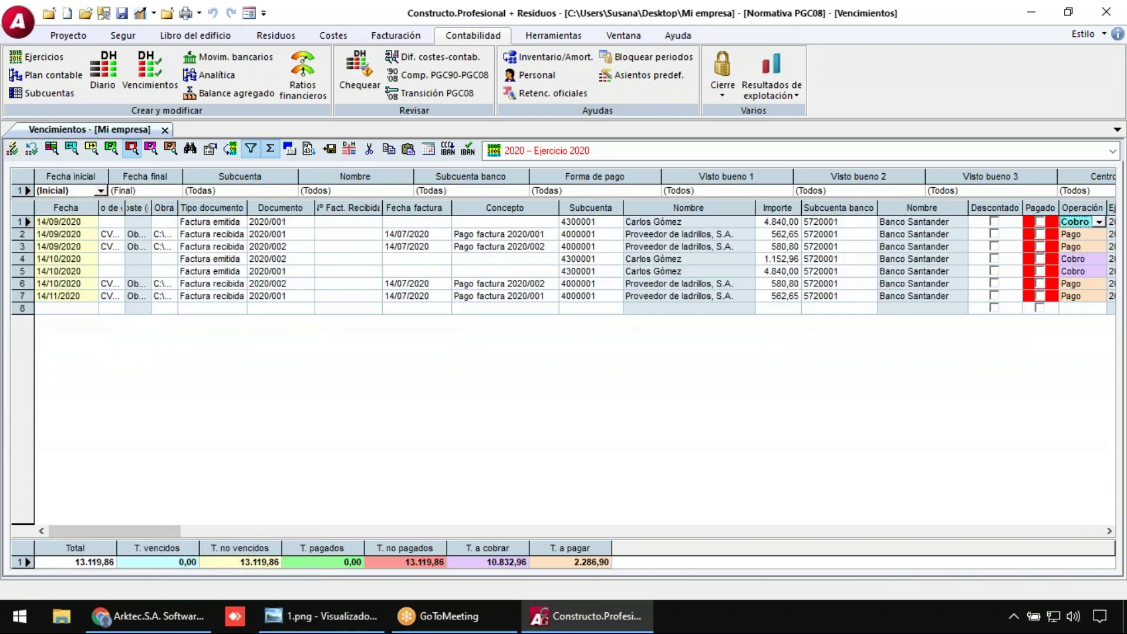
pyautogui.click(131, 148)
# - Filter the due dates by bank subaccount 5720002
pyautogui.click(445, 189)
pyautogui.click(361, 189)
pyautogui.click(238, 190)
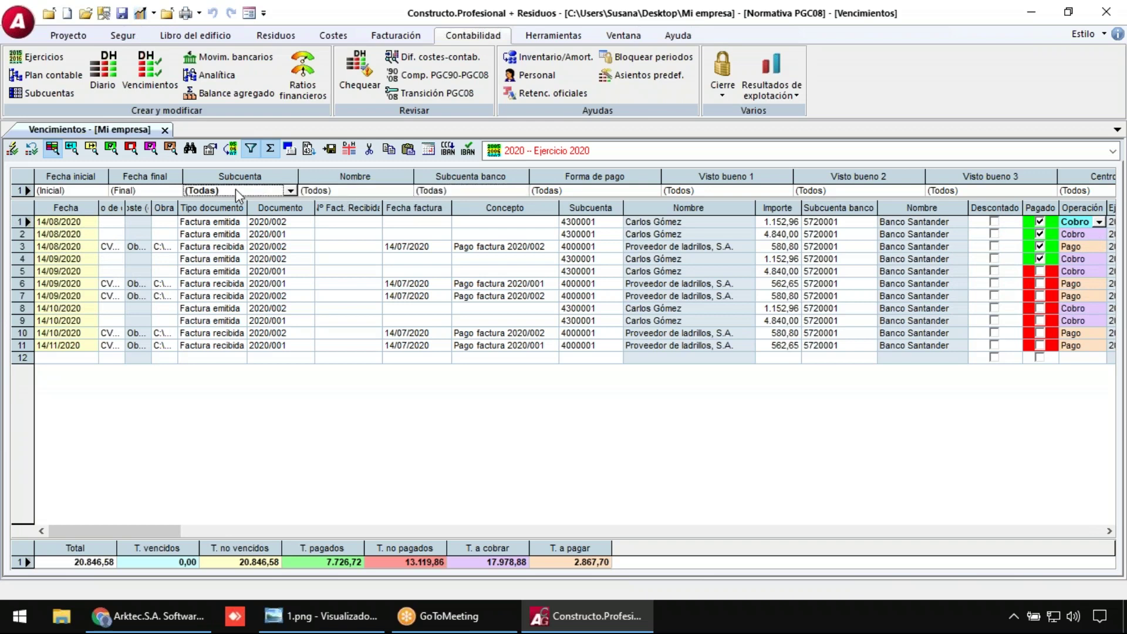
pyautogui.click(453, 191)
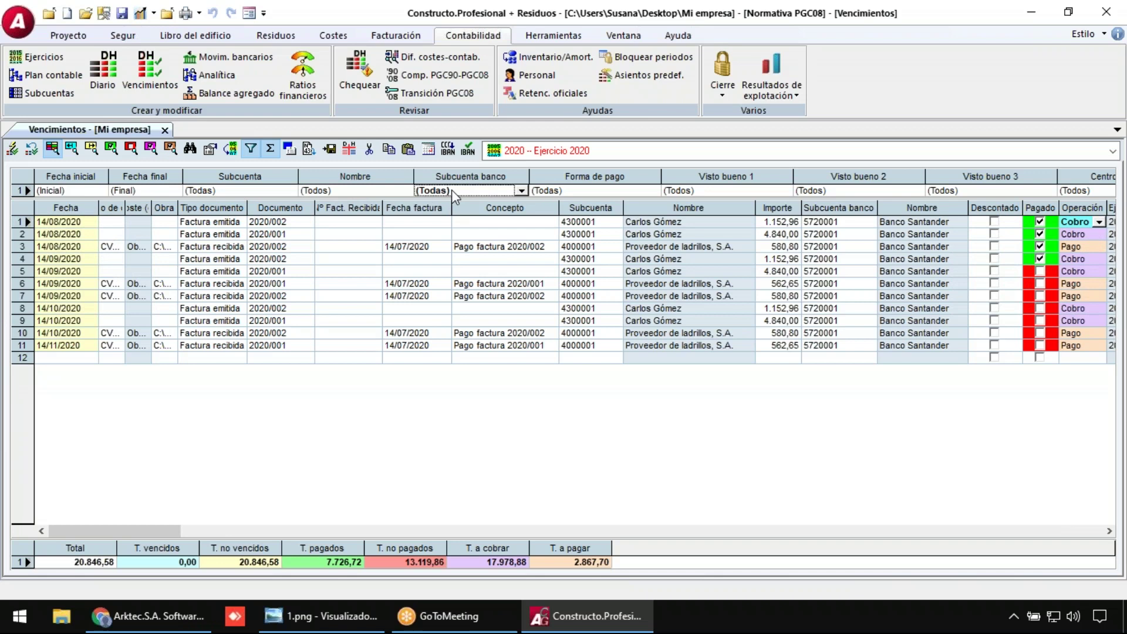
pyautogui.write('5720002')
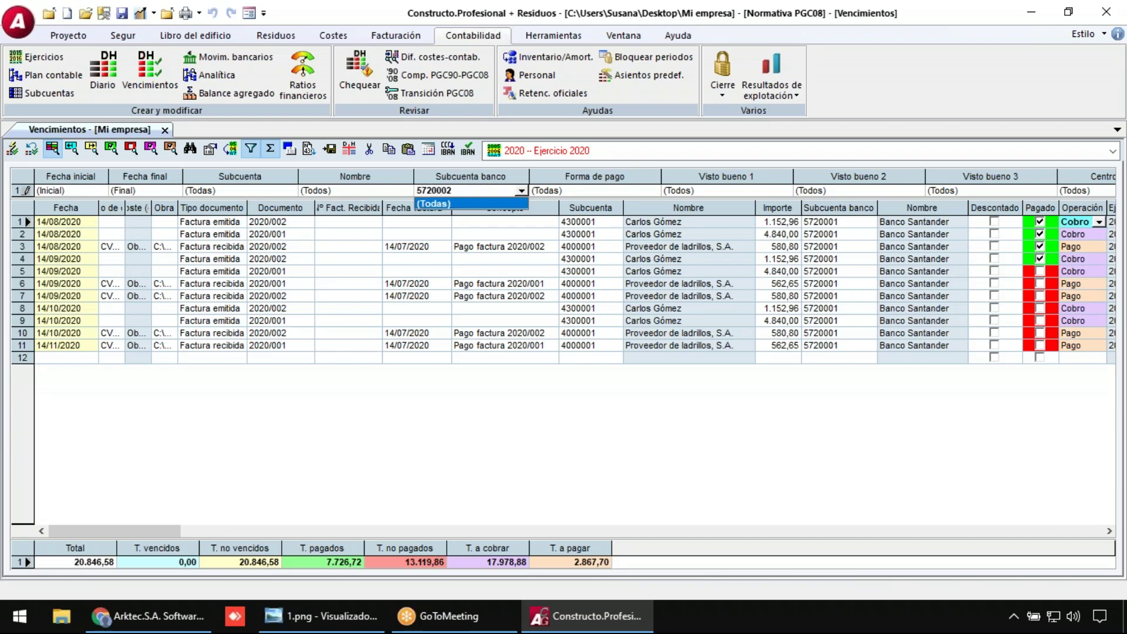
pyautogui.press('Tab')
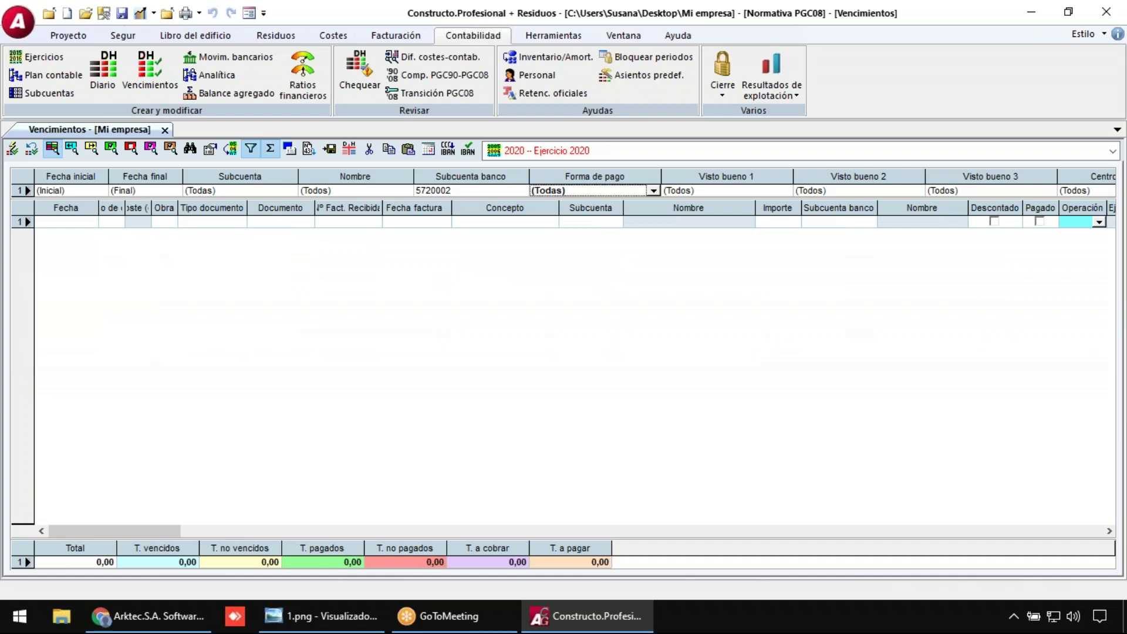
# - Change the bank subaccount filter to 5720001
pyautogui.click(460, 189)
pyautogui.click(522, 191)
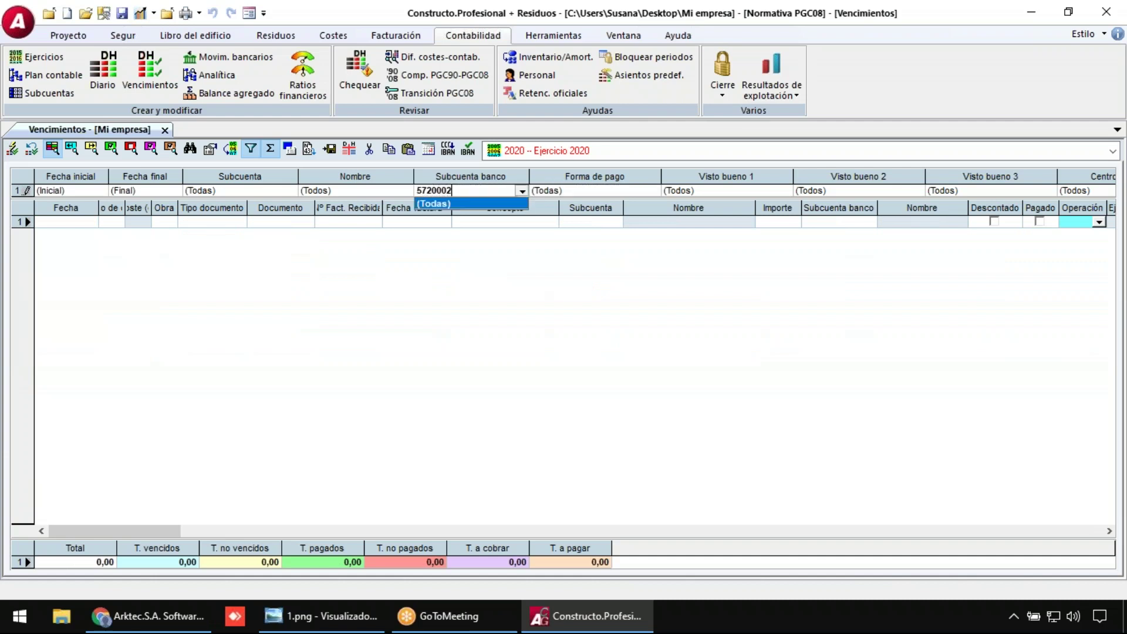
pyautogui.press('BackSpace')
pyautogui.write('1')
pyautogui.press('Tab')
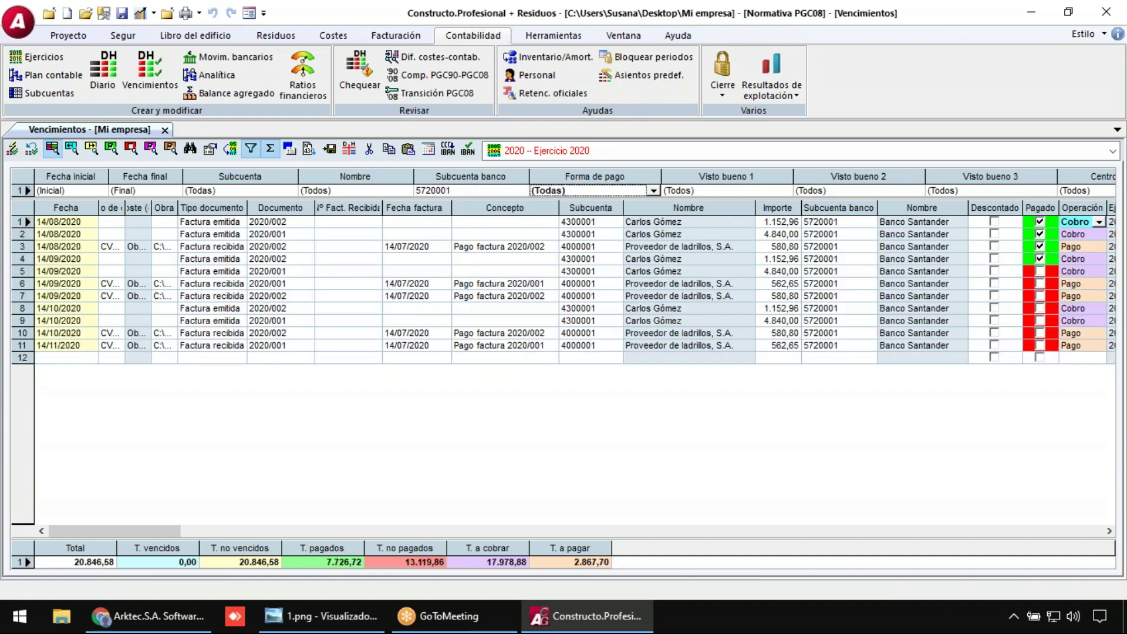
# - Set the bank subaccount to 5720002 for the 14/09/2020 payment and the 14/10/2020 collection of the 2020/002 invoices
pyautogui.click(838, 222)
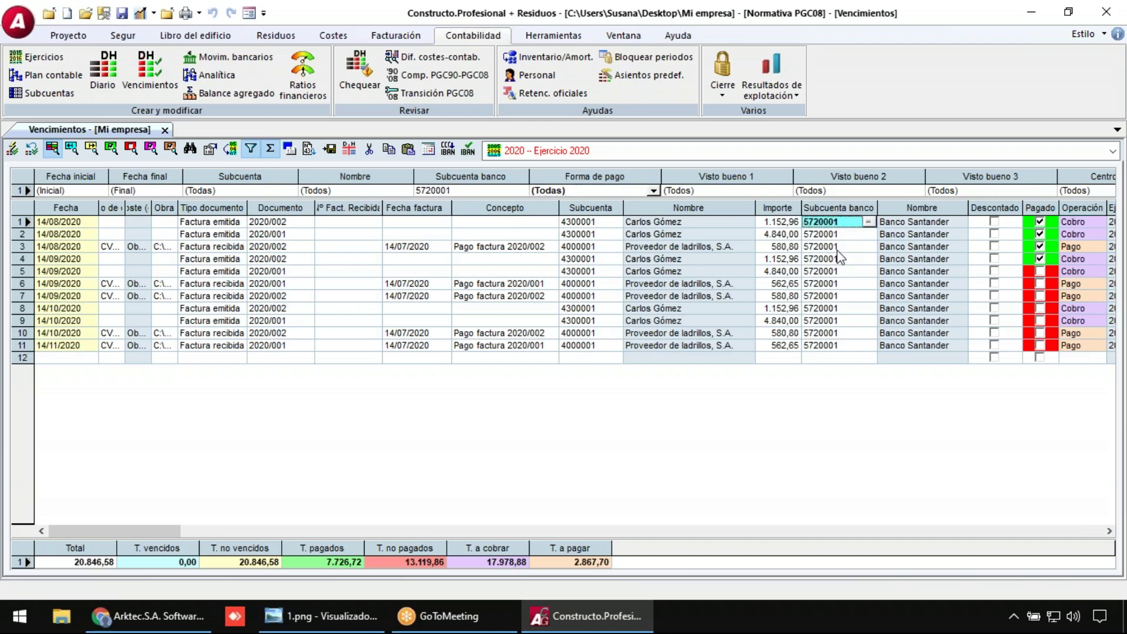
pyautogui.click(838, 247)
pyautogui.click(840, 296)
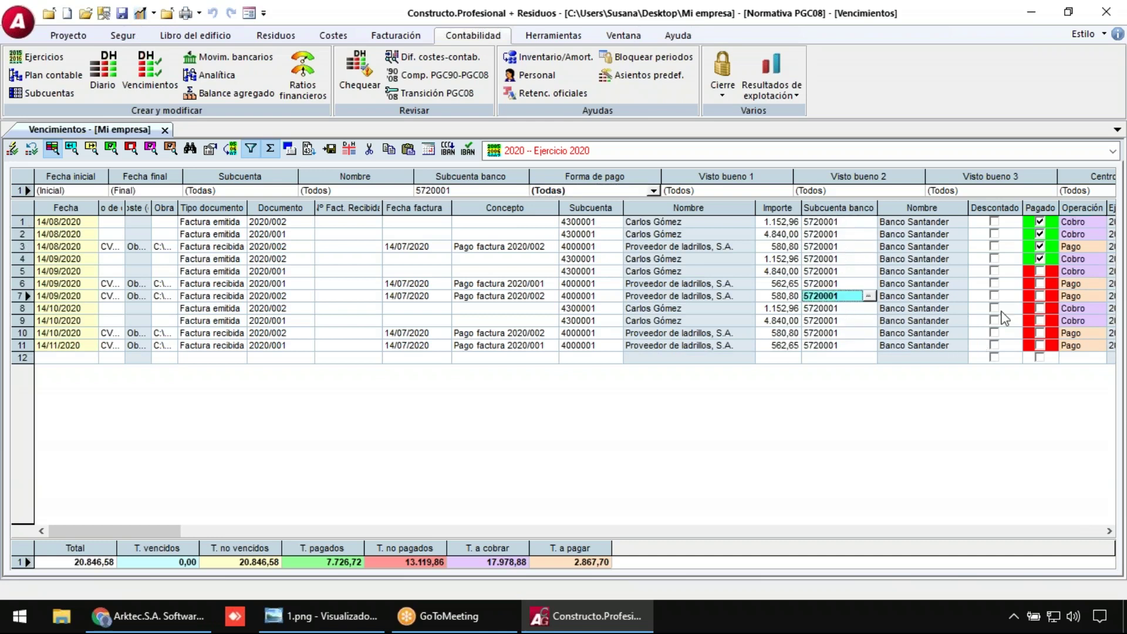
pyautogui.click(853, 301)
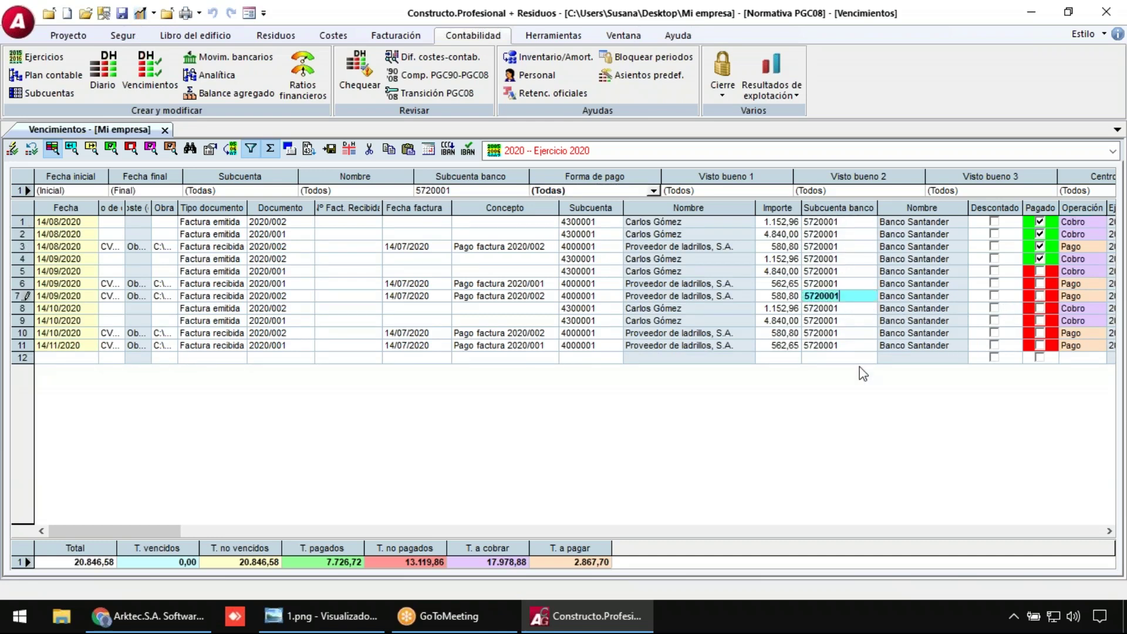
pyautogui.write('2')
pyautogui.press('Return')
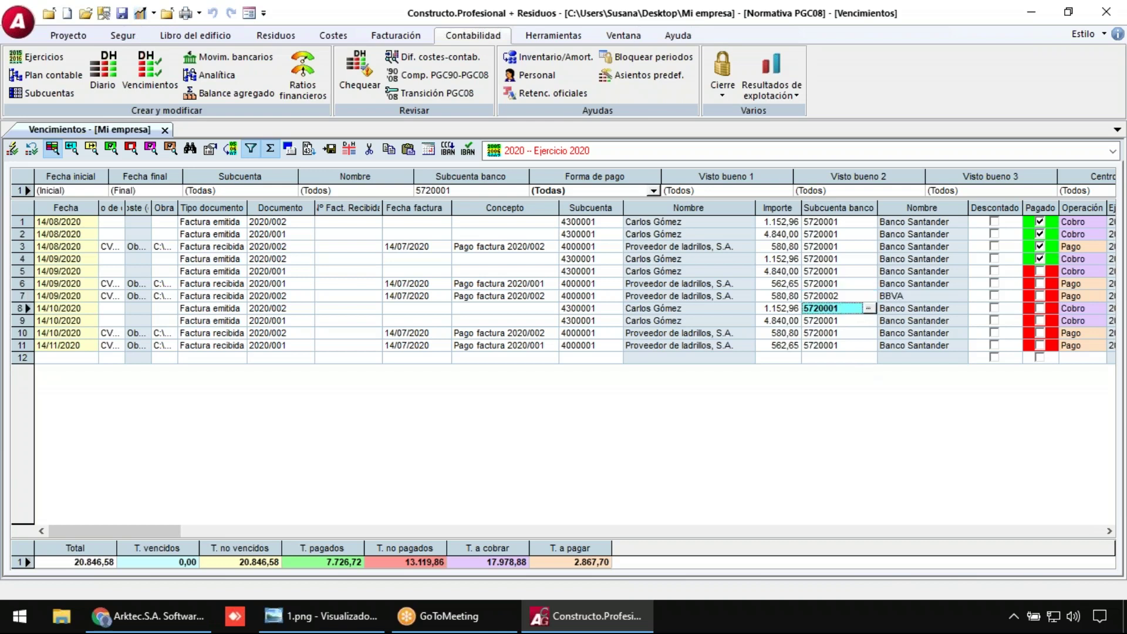
pyautogui.click(841, 310)
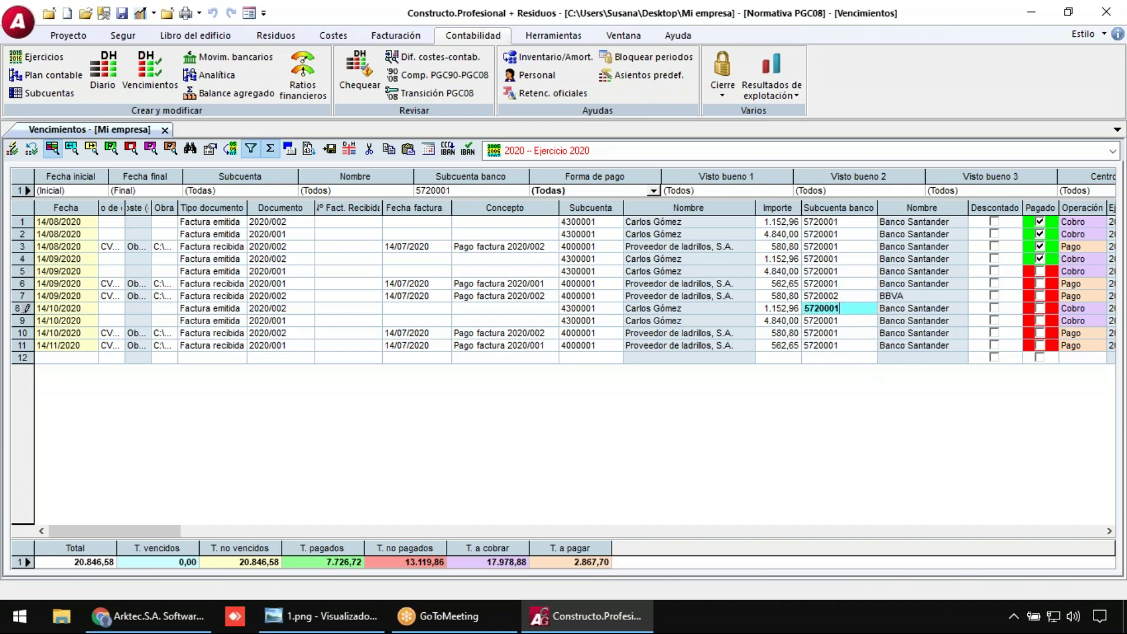
pyautogui.write('2')
pyautogui.press('Return')
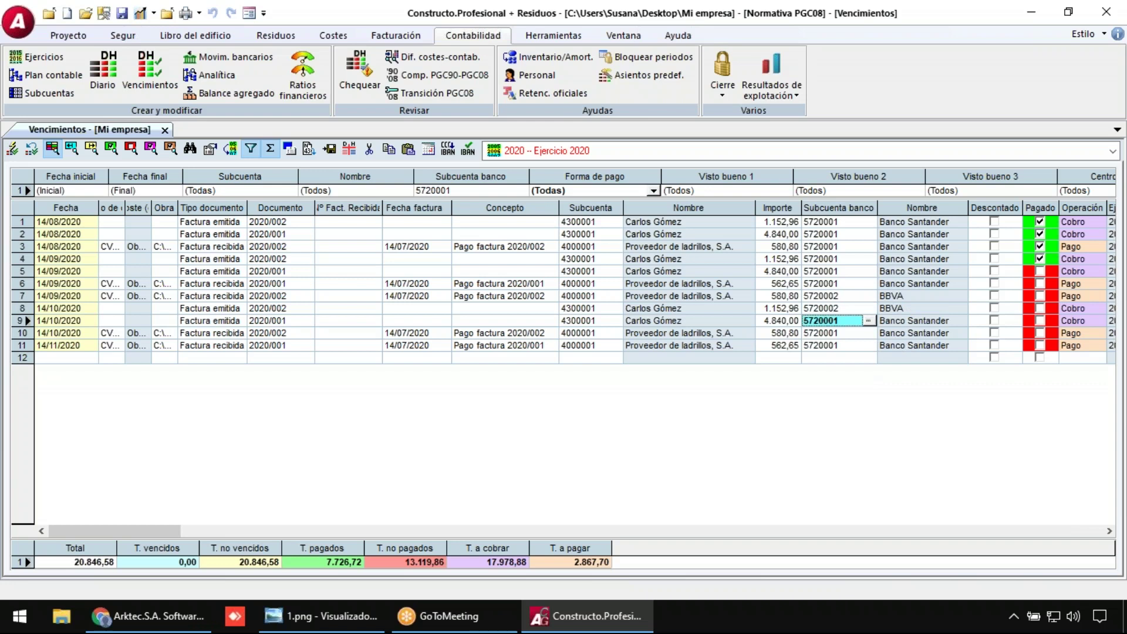
# - Filter the due dates by bank subaccount 5720002 and reset the filter to all subaccounts
pyautogui.click(494, 190)
pyautogui.click(493, 191)
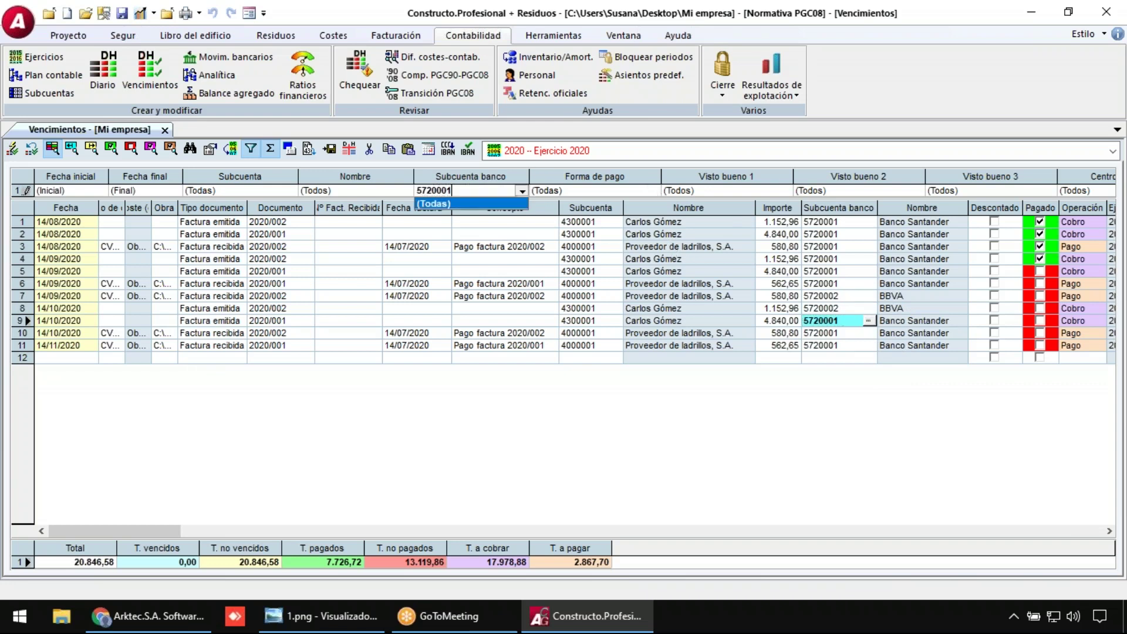
pyautogui.press('BackSpace')
pyautogui.write('2')
pyautogui.press('Tab')
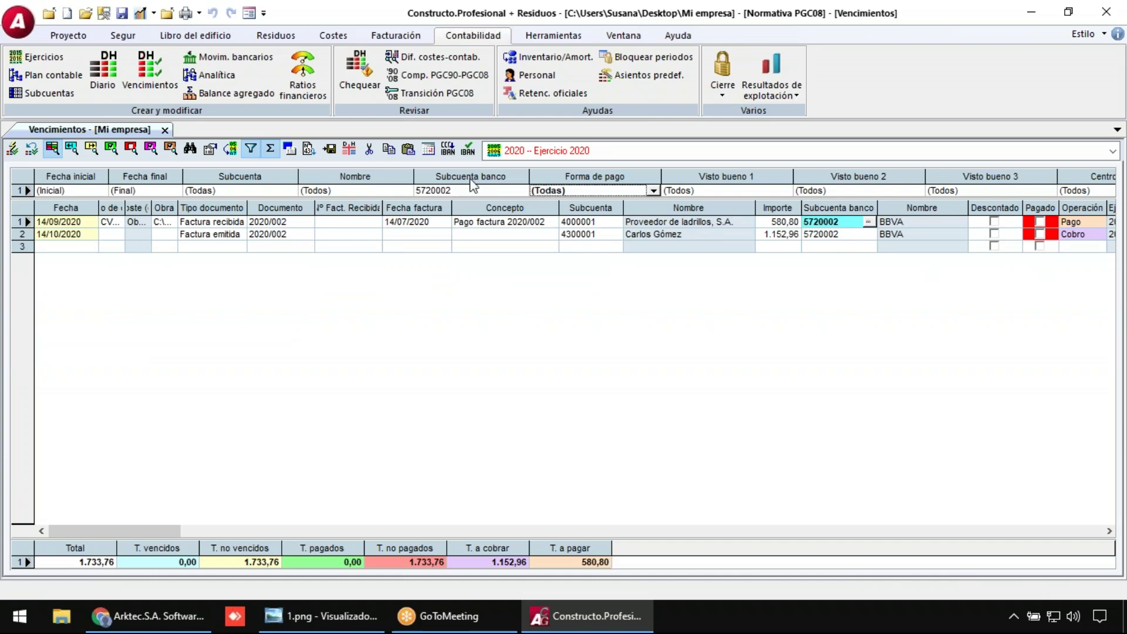
pyautogui.click(521, 190)
pyautogui.click(502, 204)
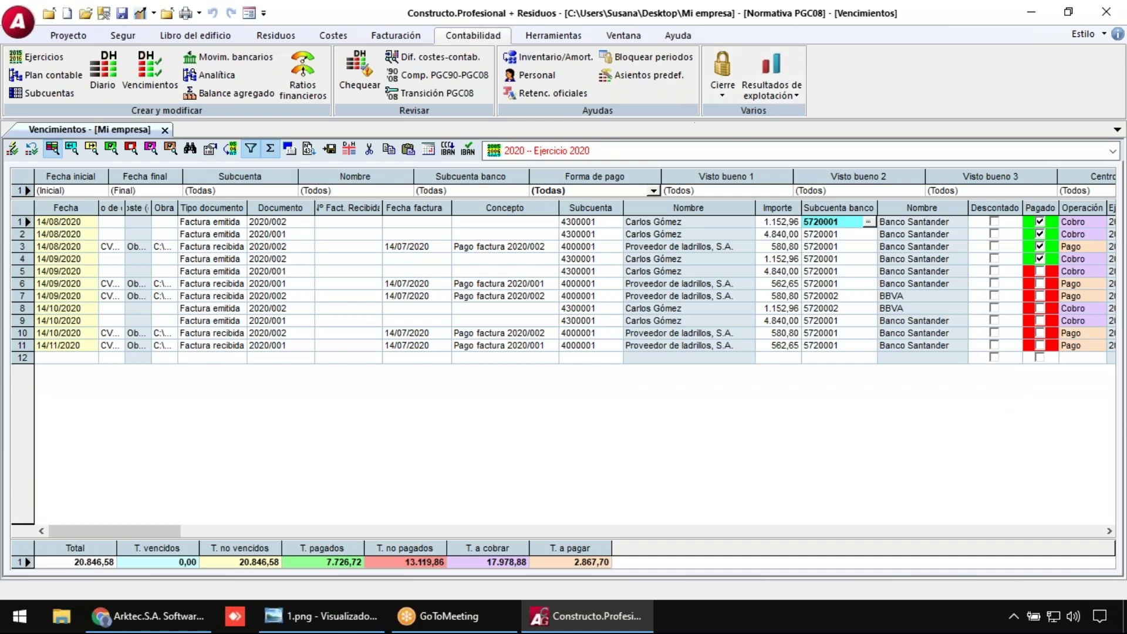
# - Close the due dates and open the accounting journal (Diario) for Mi empresa
pyautogui.click(165, 129)
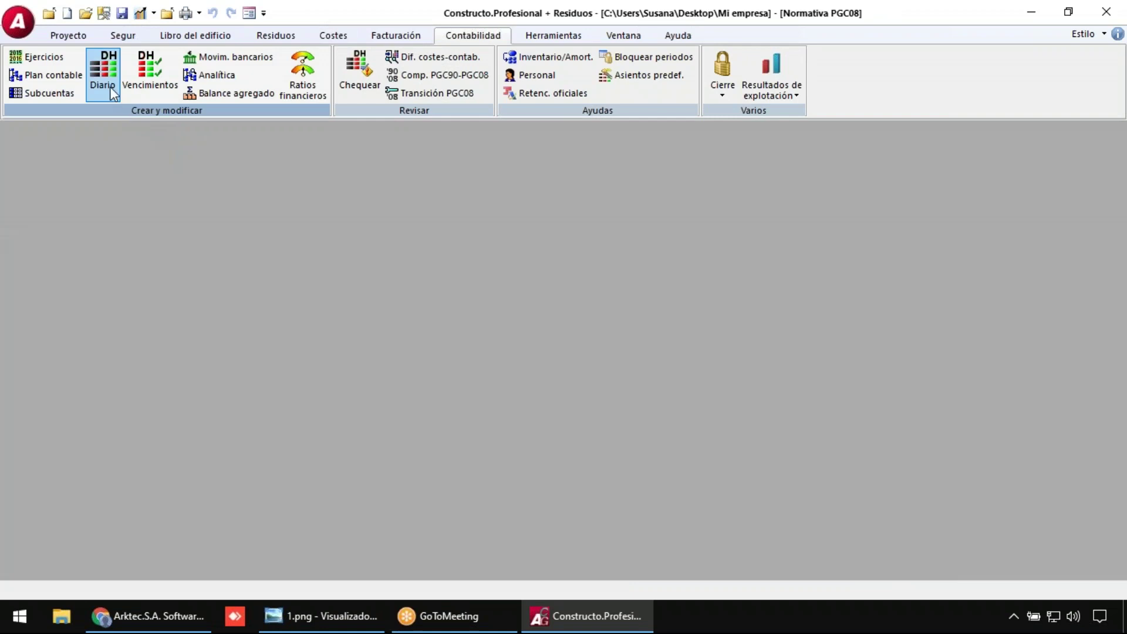
pyautogui.click(117, 89)
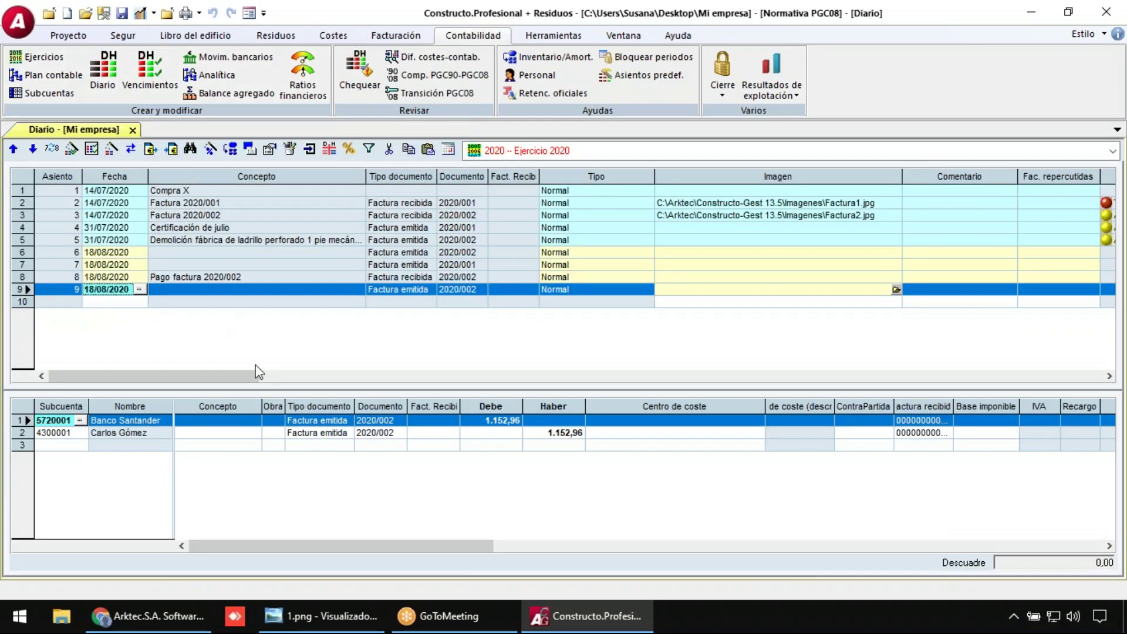
# - Review the received and issued invoice entries in the journal and the bank and supplier lines of the "Pago factura 2020/002" entry
pyautogui.click(210, 216)
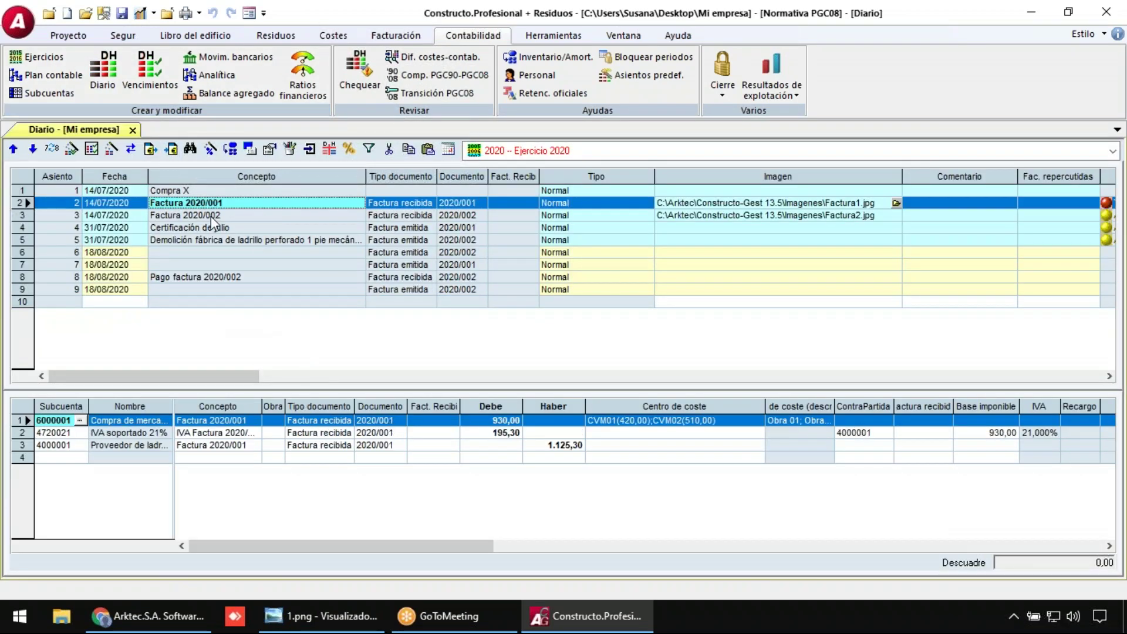
pyautogui.click(211, 228)
pyautogui.click(206, 277)
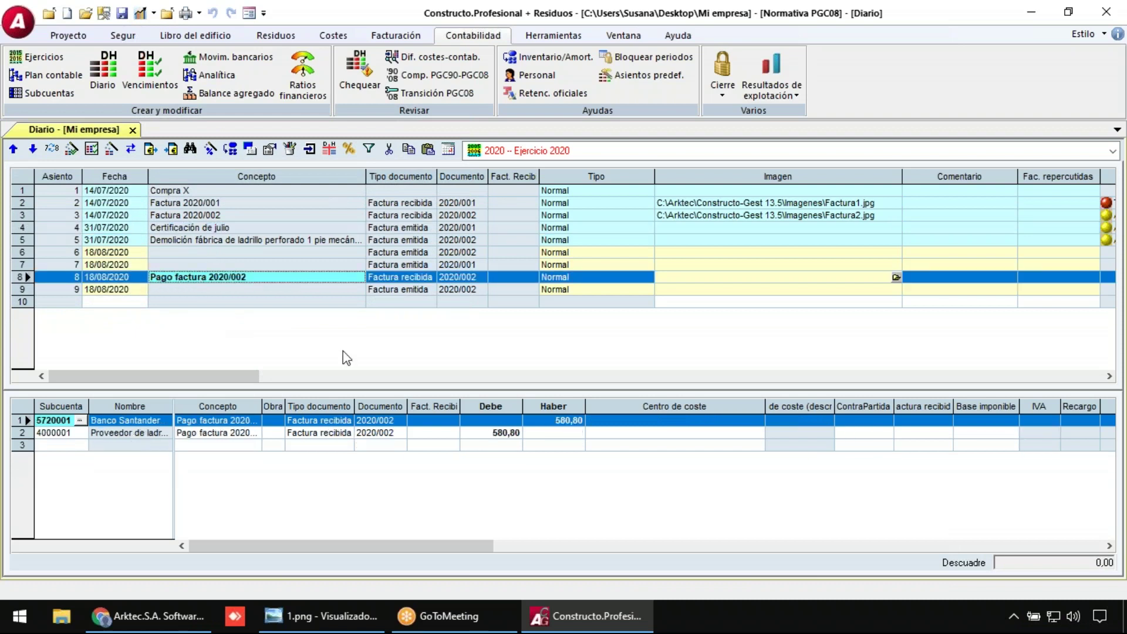
pyautogui.click(552, 423)
pyautogui.click(508, 437)
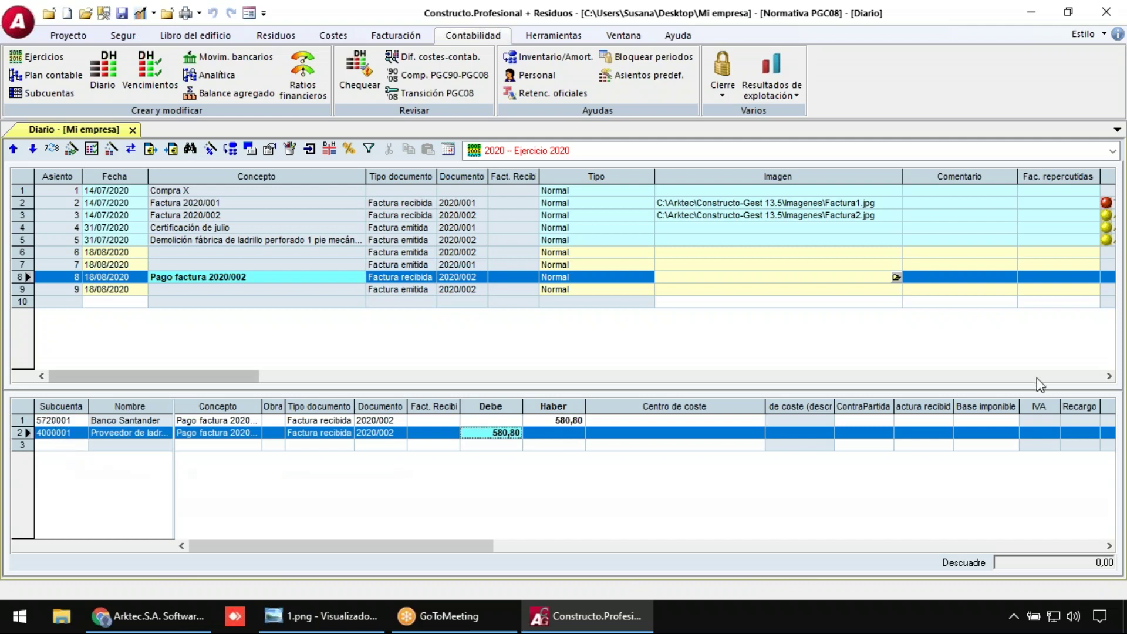
# - Check the due-date payment status (Vencimientos) of the received and issued invoices 2020/001 and 2020/002 in the journal
pyautogui.moveTo(152, 376); pyautogui.dragTo(880, 375)
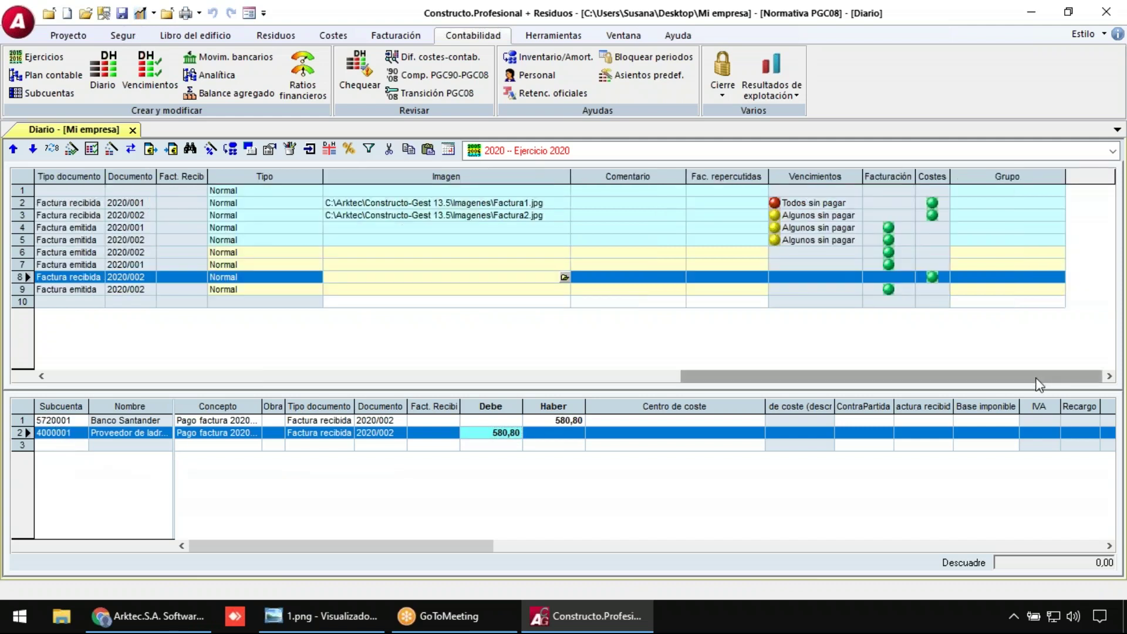
pyautogui.click(809, 204)
pyautogui.click(811, 215)
pyautogui.click(813, 228)
pyautogui.click(813, 240)
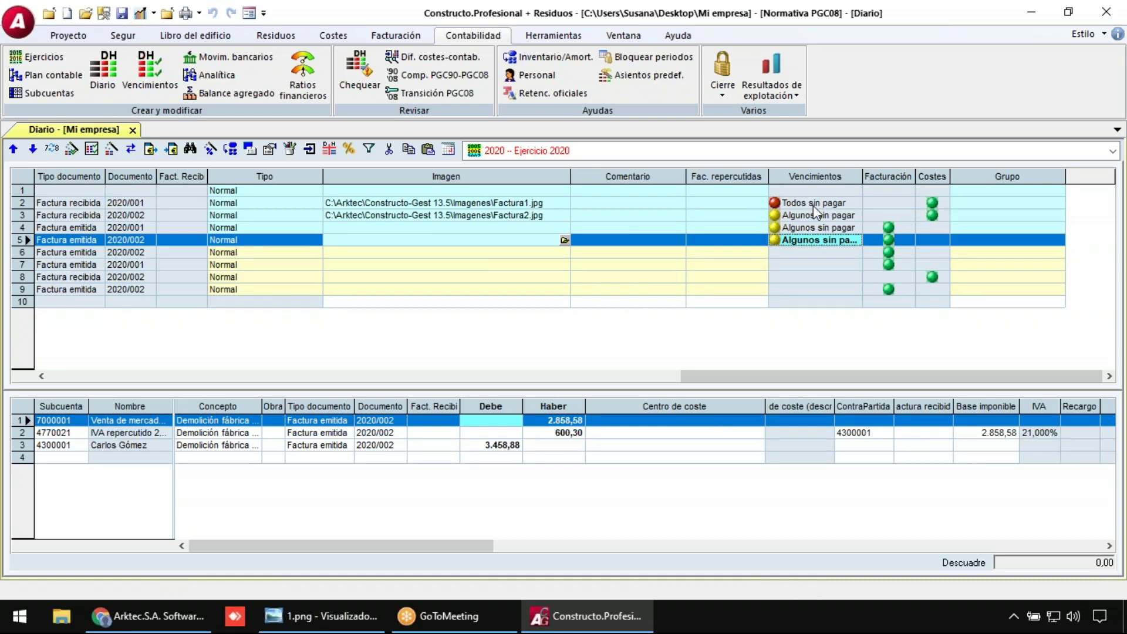
# - Close the journal, open the cost-centre analysis (Analítica) and examine the July Debe amount of CVM01 Obra 01 in the table and chart
pyautogui.click(134, 130)
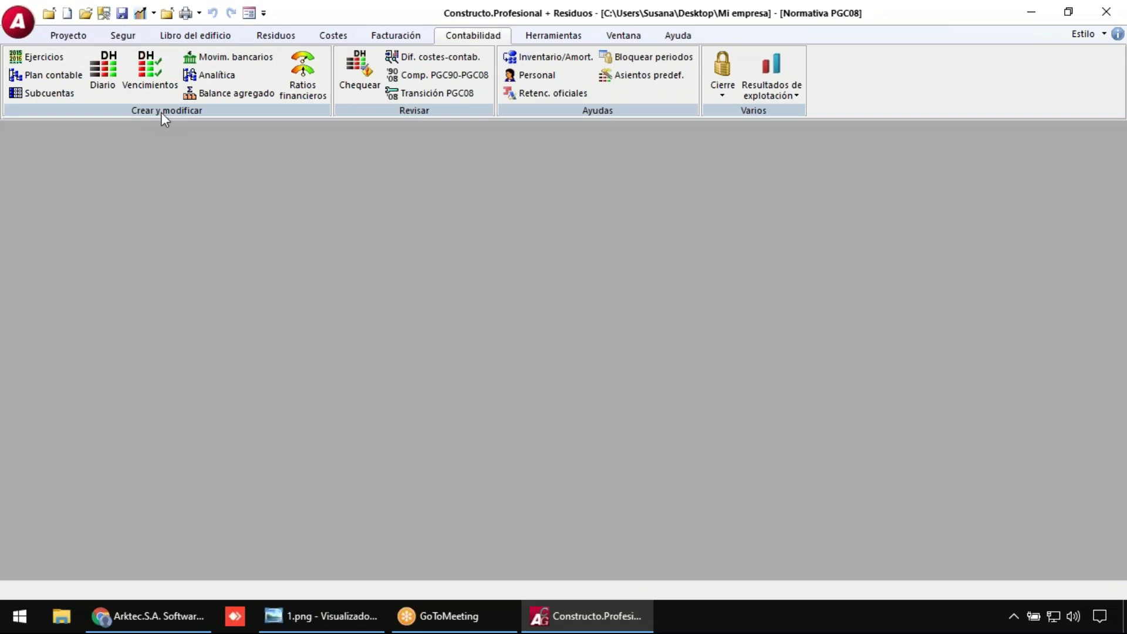
pyautogui.click(215, 76)
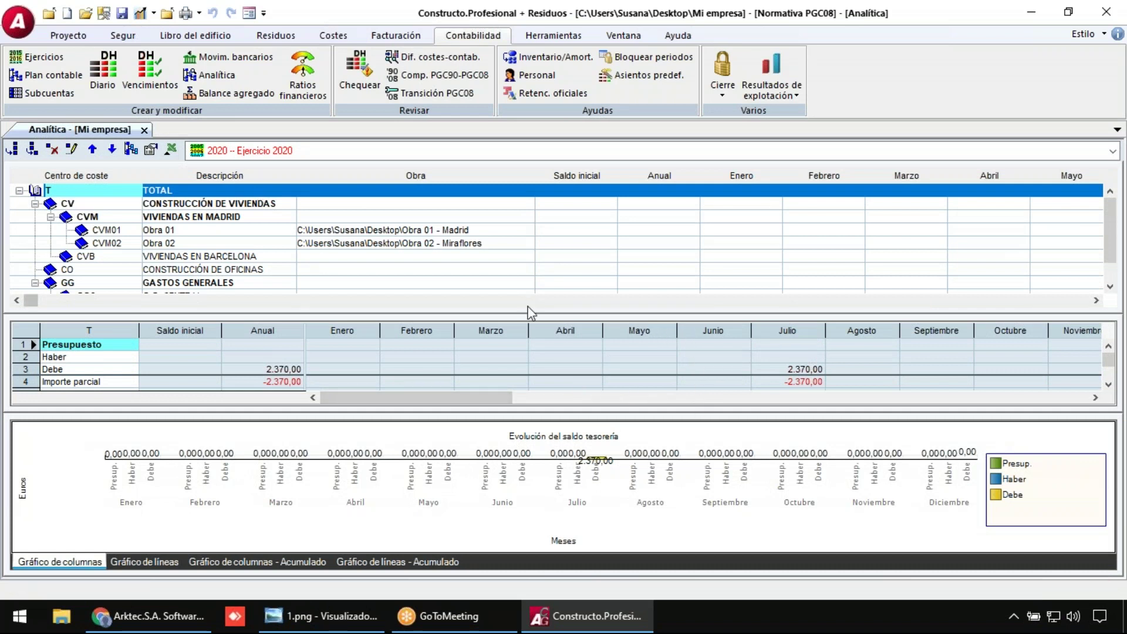
pyautogui.click(205, 230)
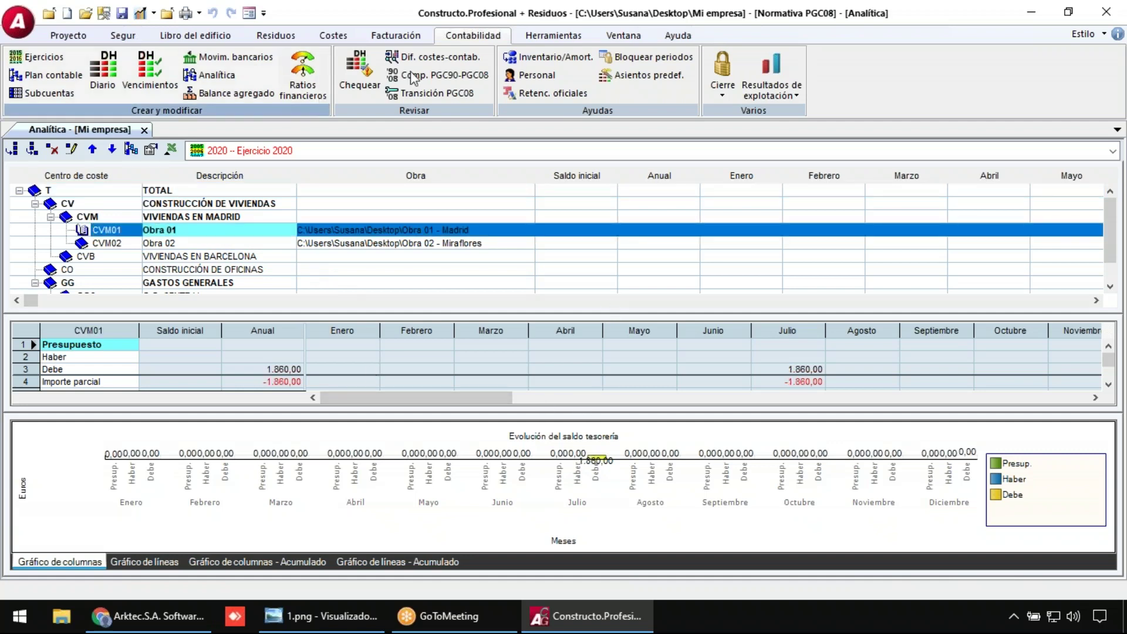
pyautogui.doubleClick(476, 34)
pyautogui.moveTo(503, 236); pyautogui.dragTo(503, 218)
pyautogui.moveTo(584, 336); pyautogui.dragTo(587, 349)
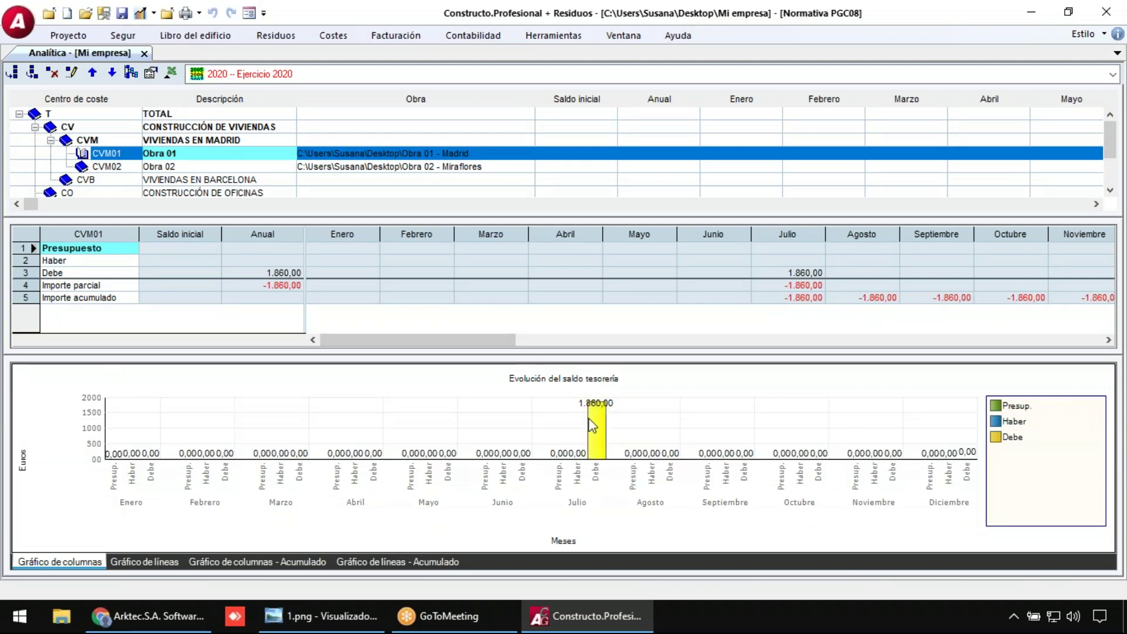
pyautogui.click(783, 275)
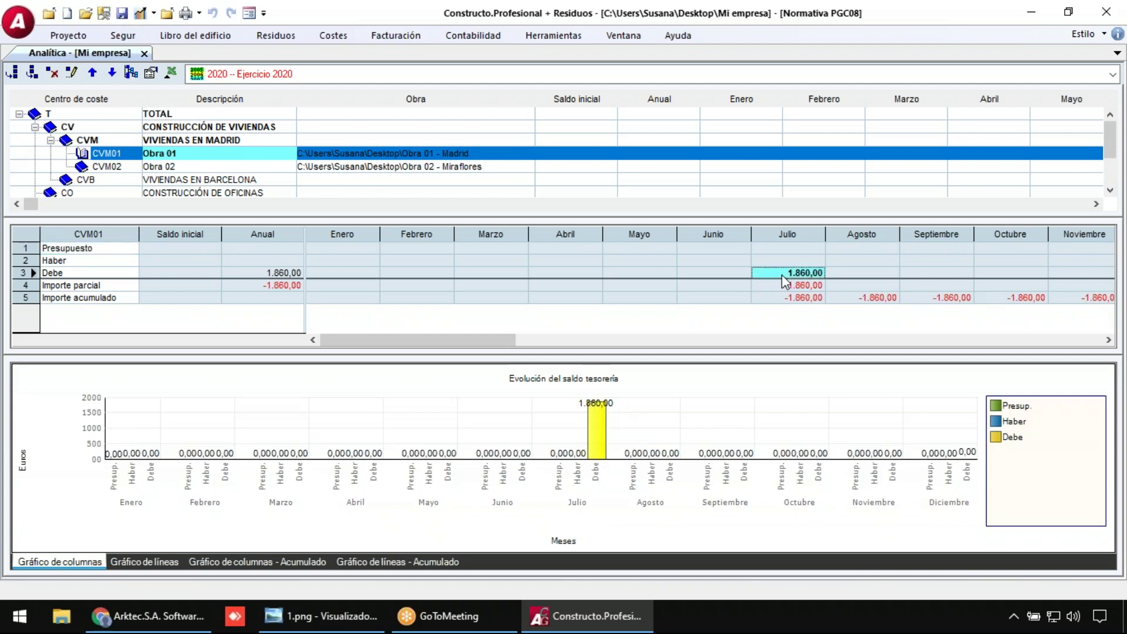
# - Compare the analytical amounts of CVM02 Obra 02 and CVM01 with those of their parent cost centres CVM and CV
pyautogui.click(364, 167)
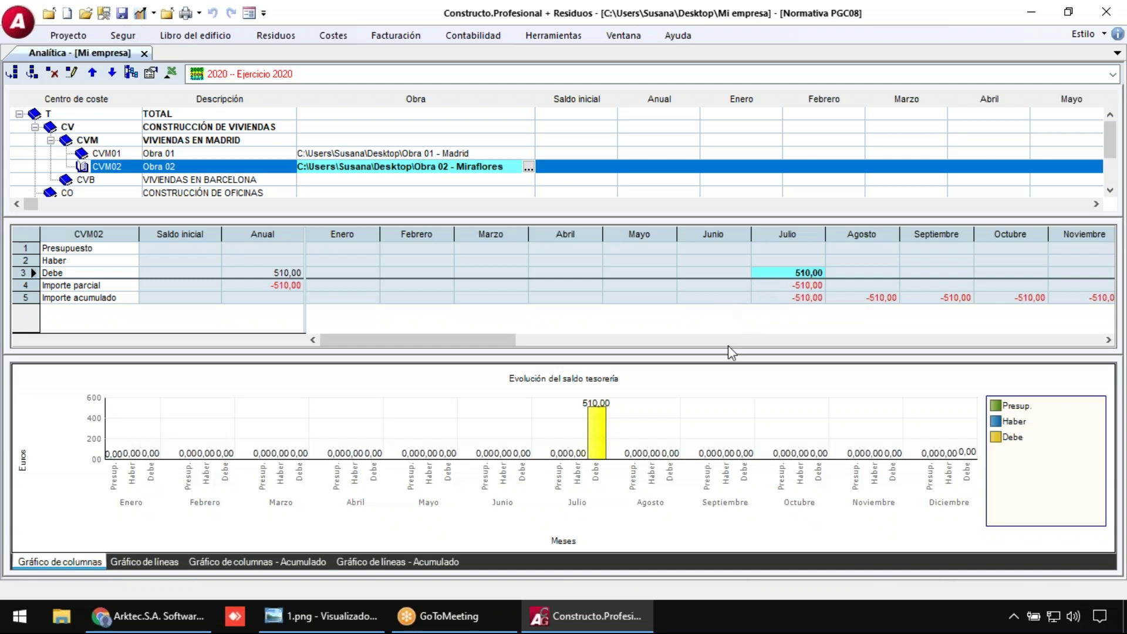
pyautogui.click(187, 141)
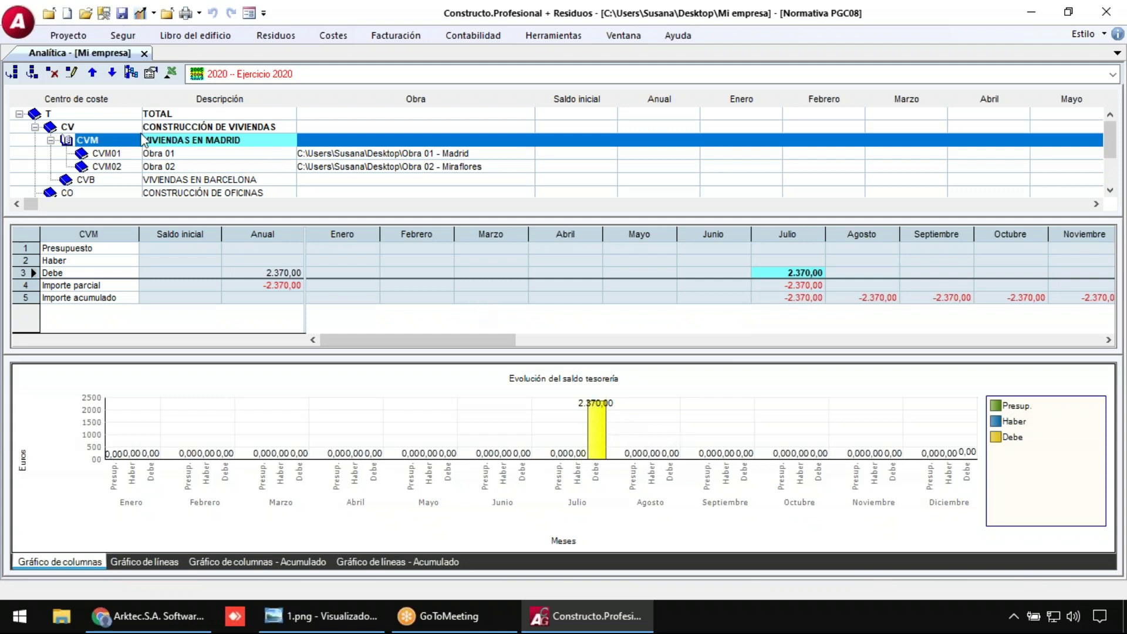
pyautogui.click(174, 129)
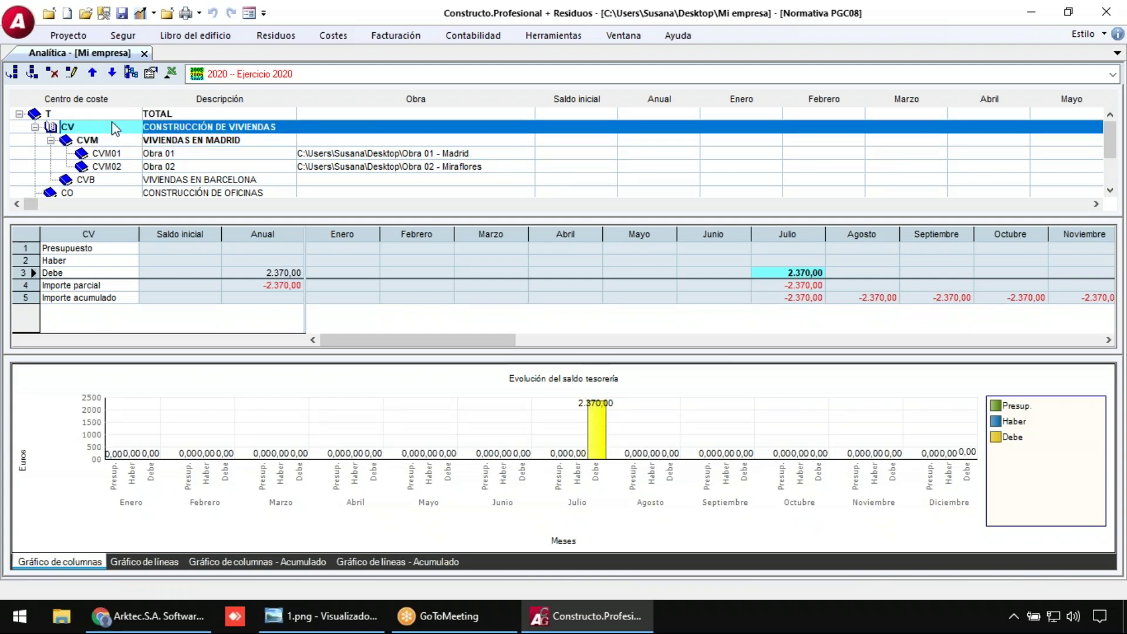
pyautogui.click(109, 138)
pyautogui.click(111, 154)
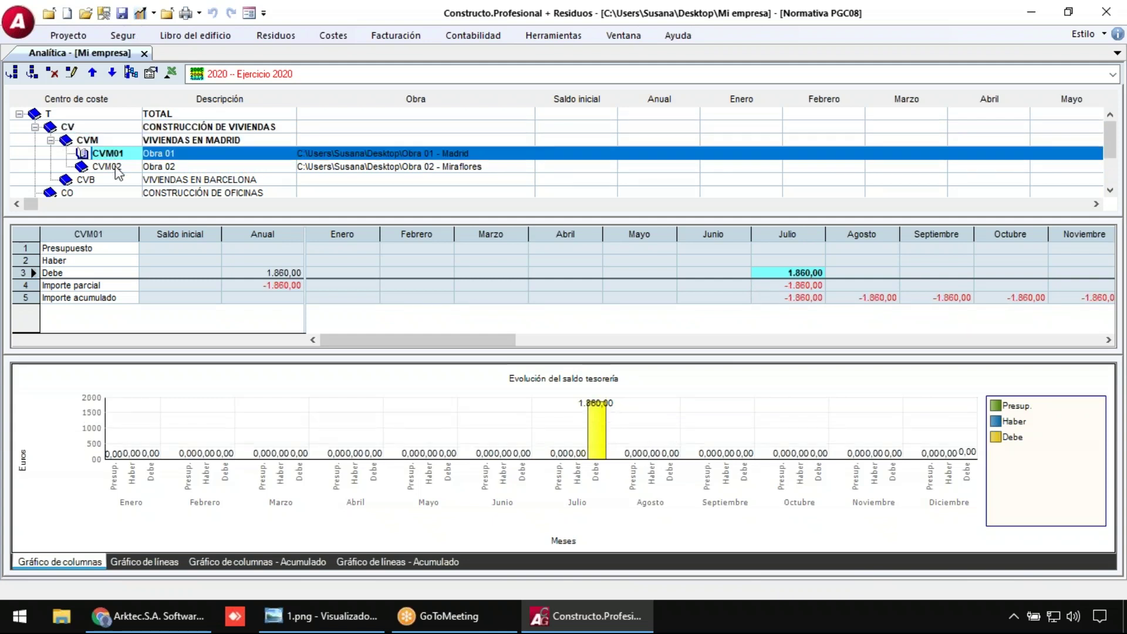
pyautogui.click(117, 166)
pyautogui.click(115, 155)
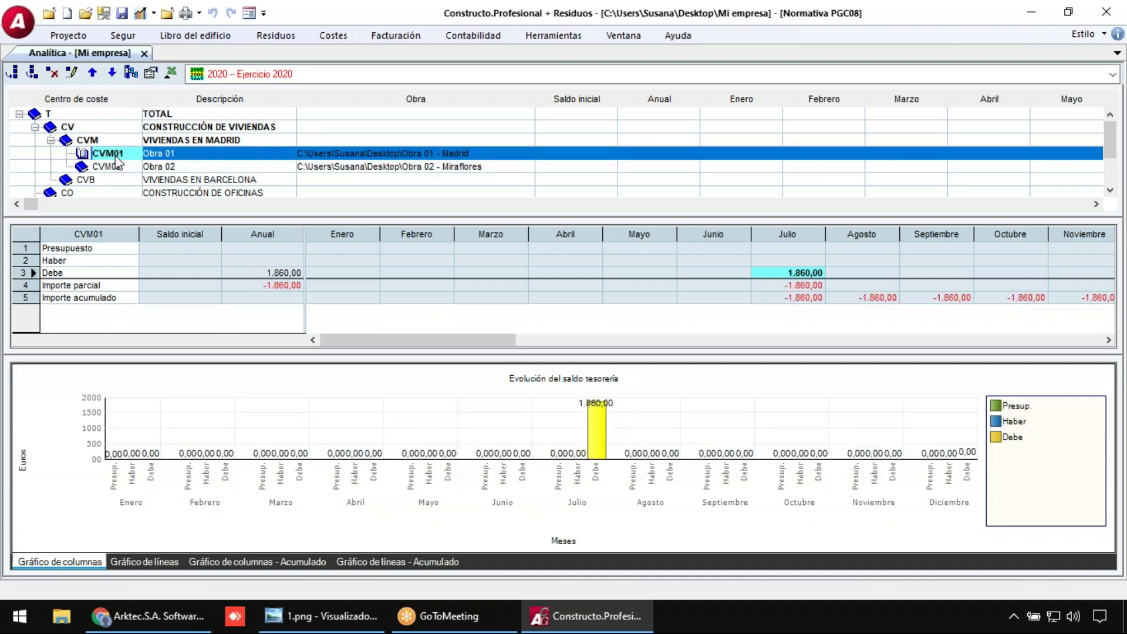
# - Close the analysis, reopen the journal and check the cost centre assigned to the purchase line of Factura 2020/002
pyautogui.click(144, 53)
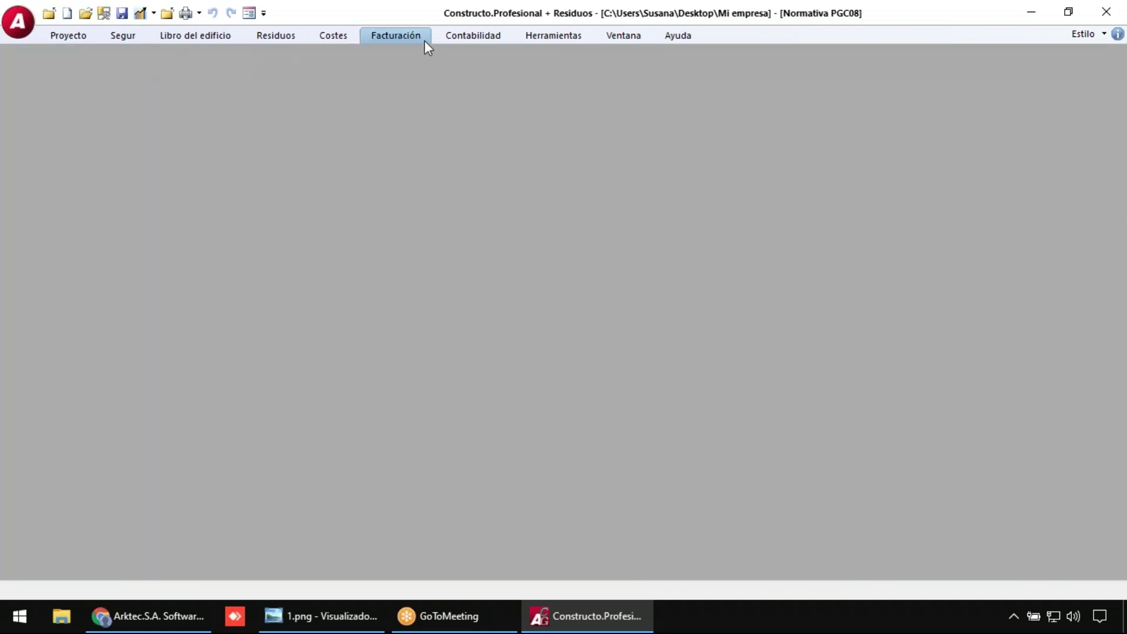
pyautogui.click(476, 39)
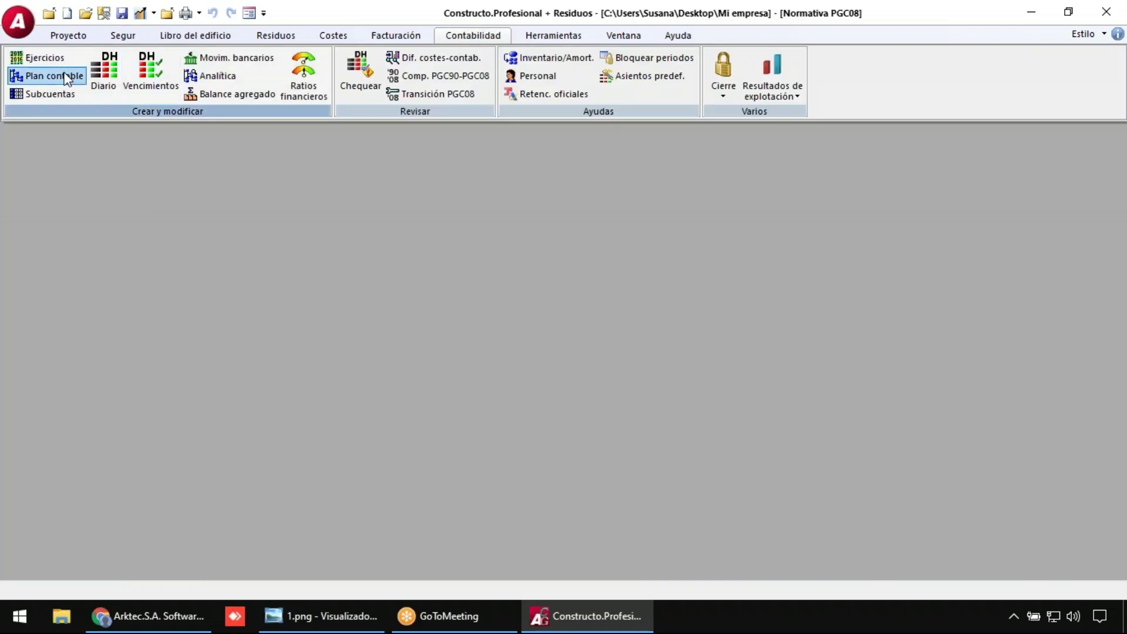
pyautogui.click(101, 76)
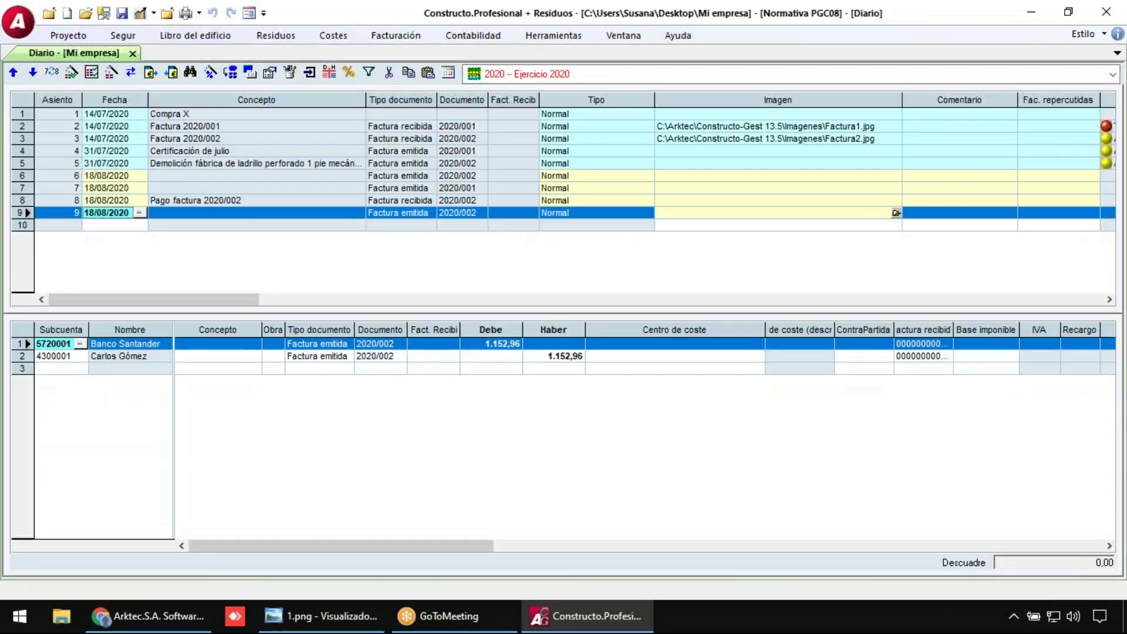
pyautogui.click(240, 151)
pyautogui.press('Down')
pyautogui.press('Up')
pyautogui.press('Up')
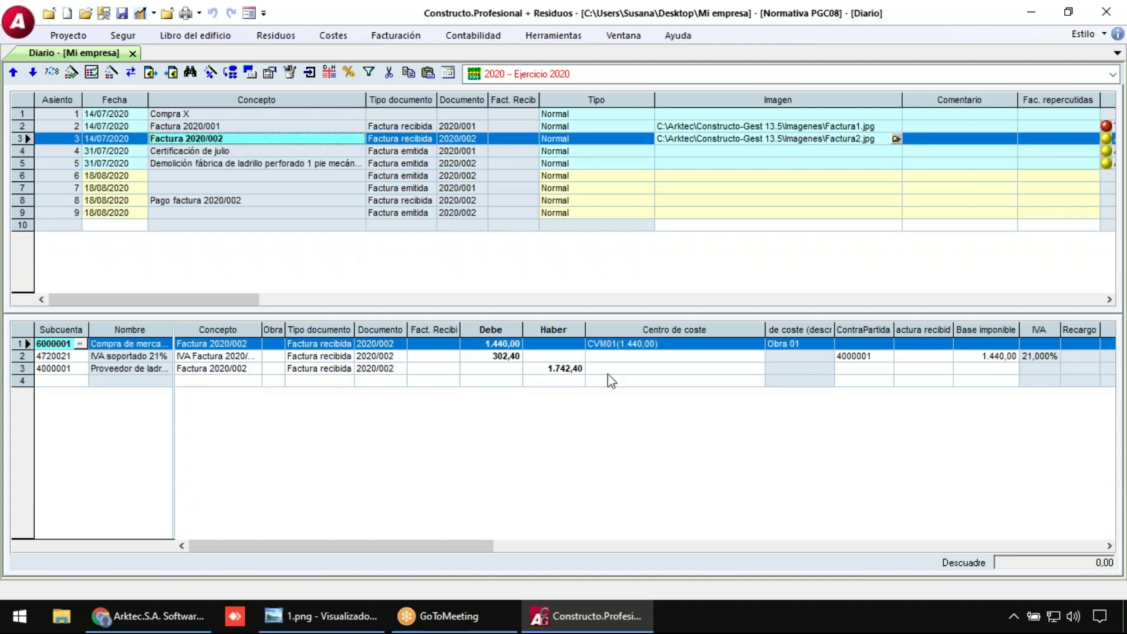
pyautogui.click(631, 343)
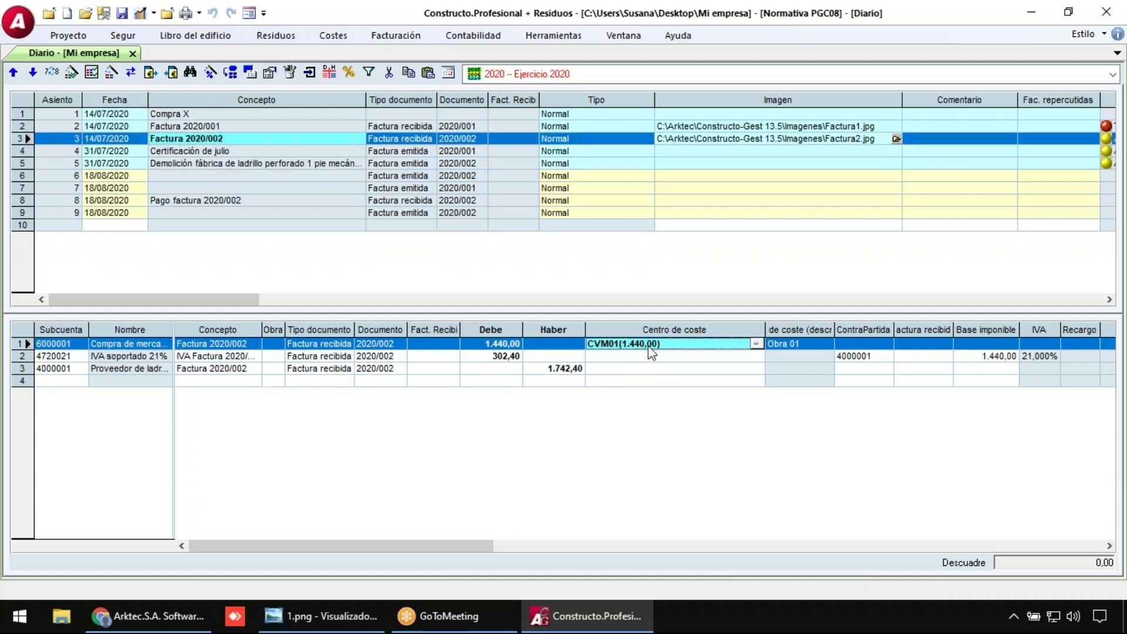
# - Assign cost centre CVM01 (Obra 01) to the sales line of the "Certificación de julio" entry
pyautogui.click(234, 152)
pyautogui.click(707, 345)
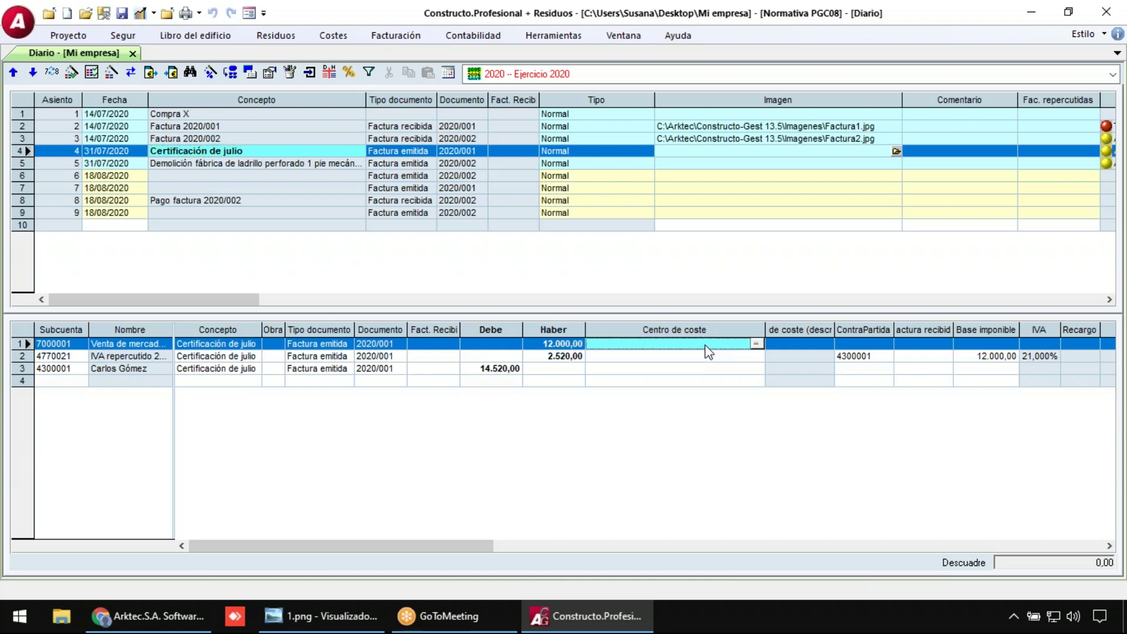
pyautogui.click(758, 344)
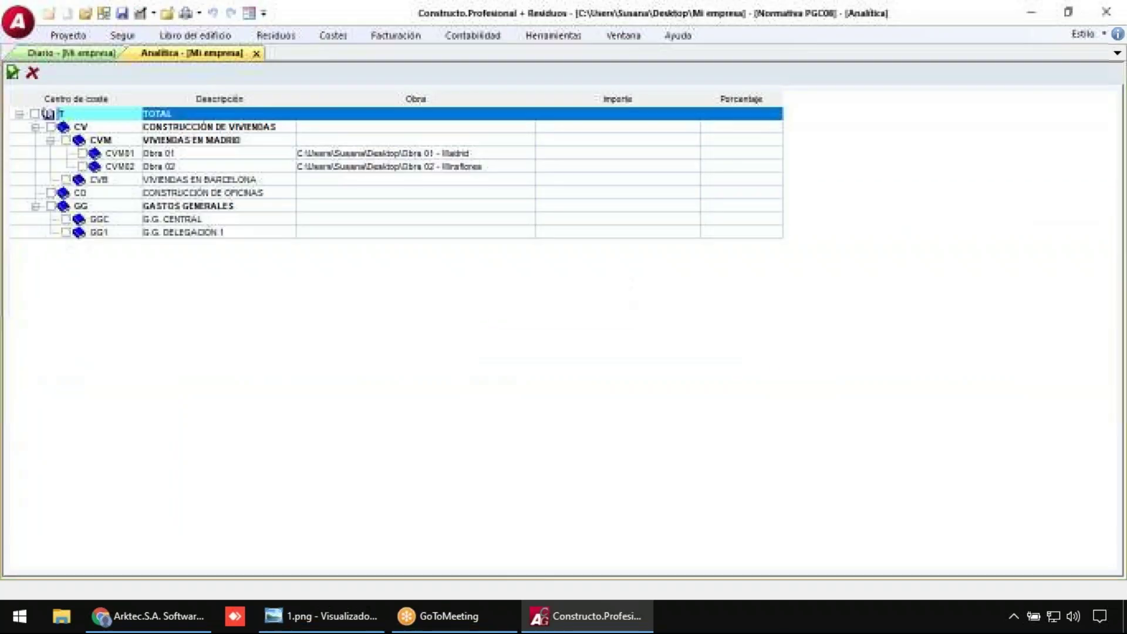
pyautogui.click(82, 154)
pyautogui.click(14, 74)
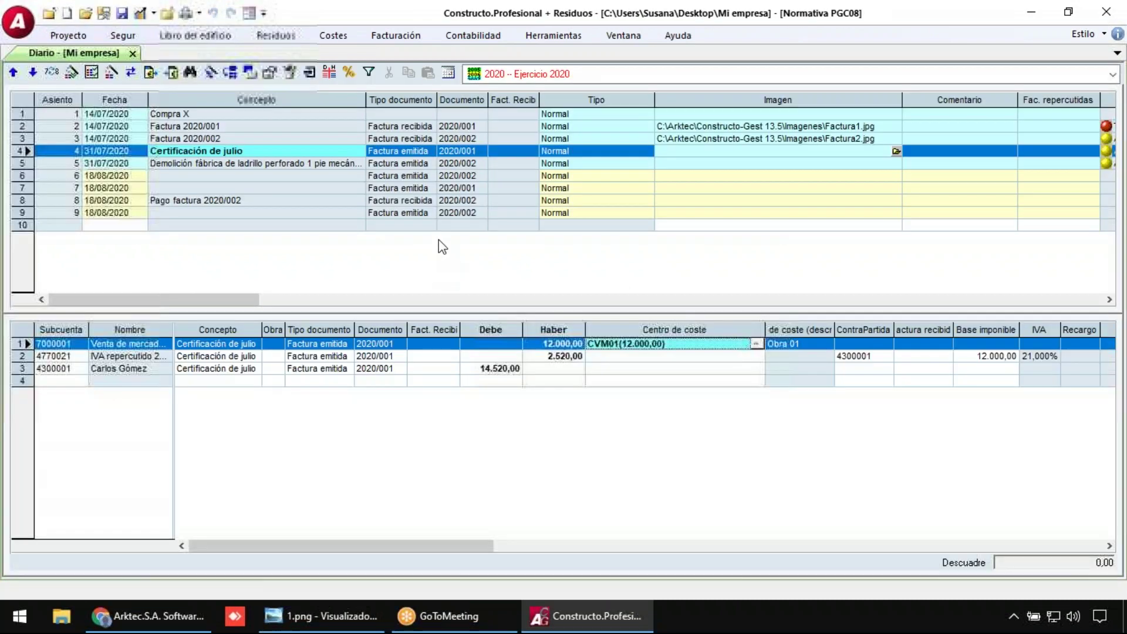
# - Assign cost centre CVM02 (Obra 02) to the sales line of the brick-wall demolition entry for issued invoice 2020/002
pyautogui.click(761, 345)
pyautogui.click(757, 345)
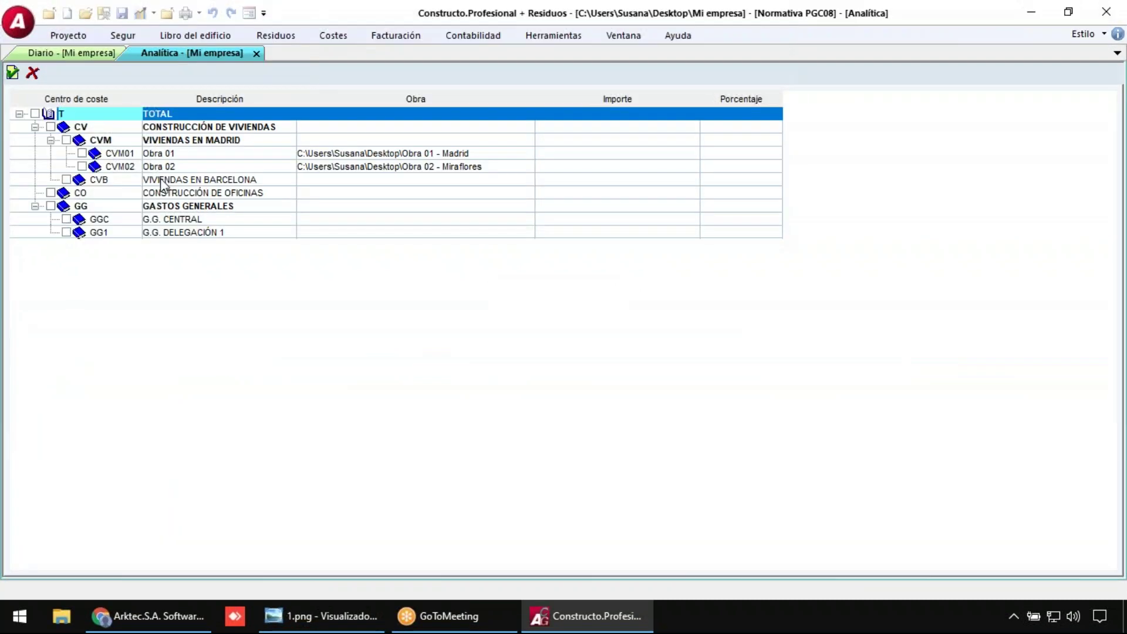
pyautogui.click(87, 168)
pyautogui.click(82, 167)
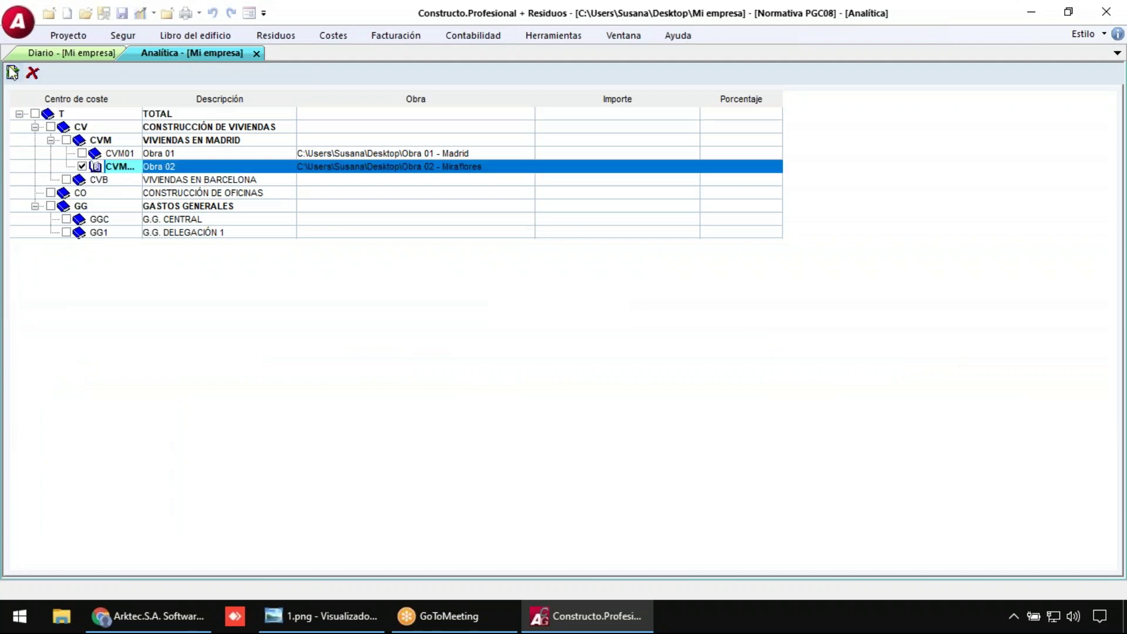
pyautogui.click(13, 73)
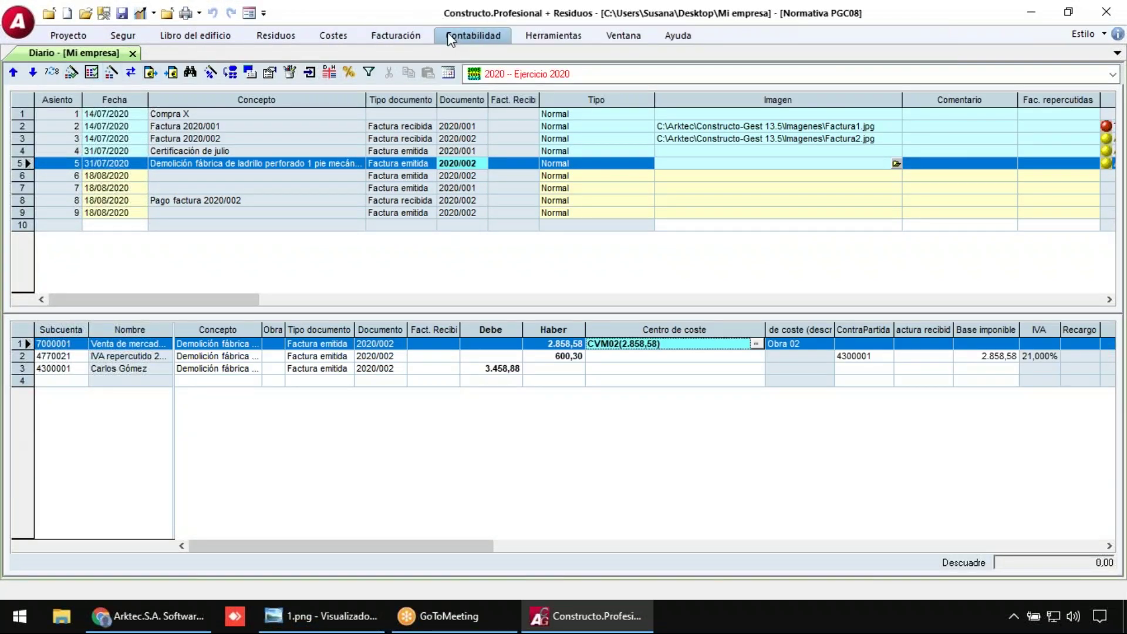
# - Open the cost-centre analysis (Analítica) and examine the July Haber and Debe amounts of CVM01 Obra 01
pyautogui.click(483, 35)
pyautogui.click(215, 78)
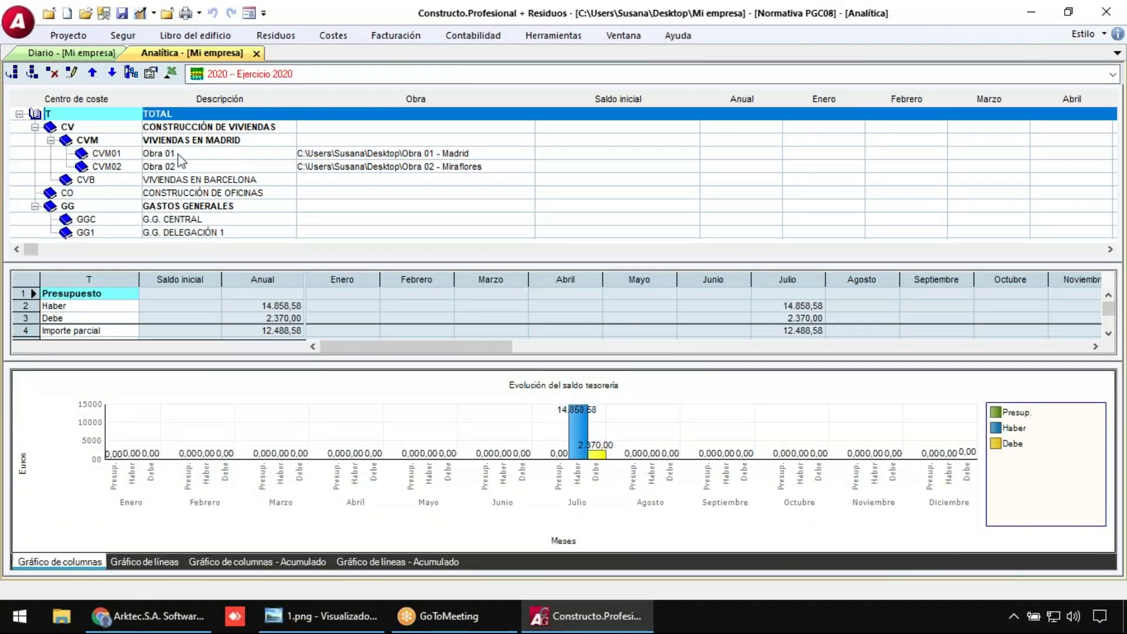
pyautogui.click(196, 154)
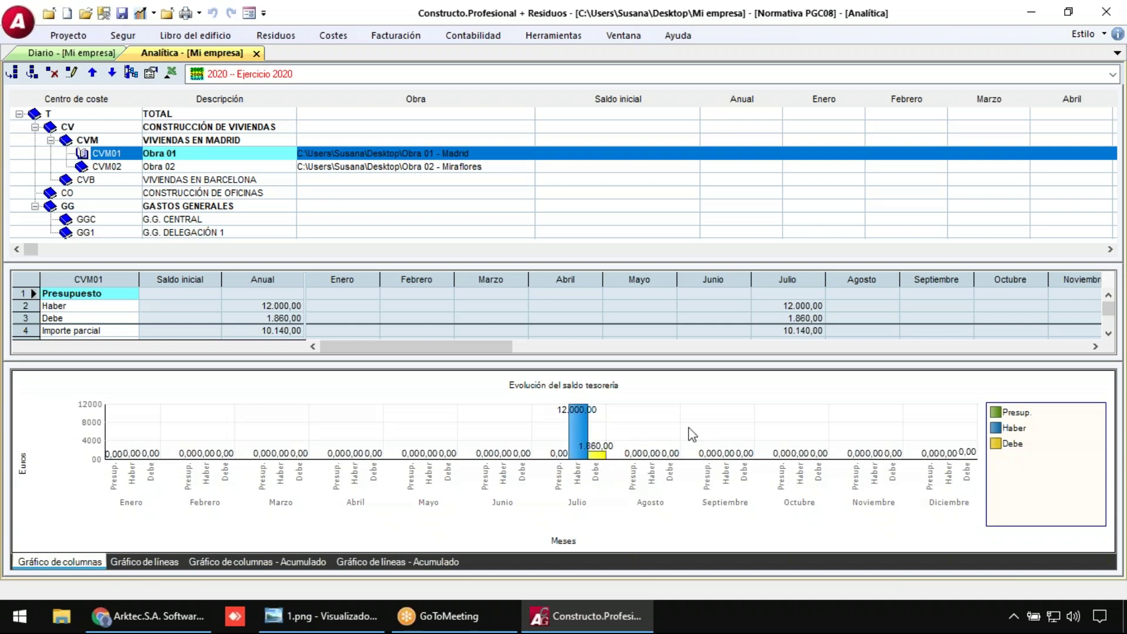
pyautogui.click(796, 306)
pyautogui.click(800, 318)
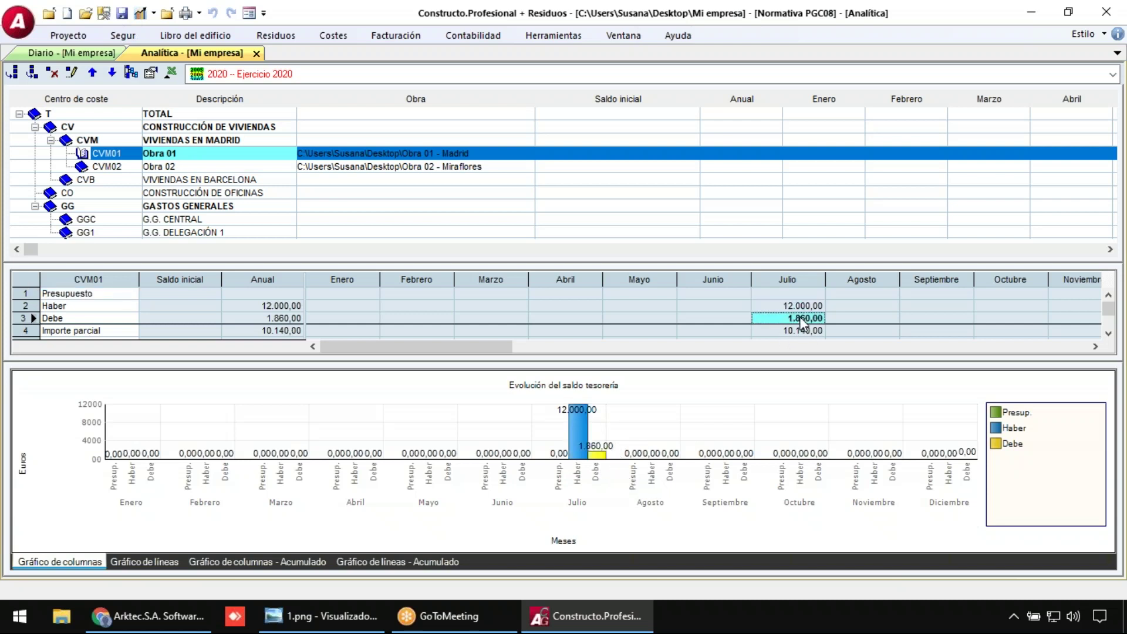
# - Examine the July Haber and Debe amounts of CVM02 Obra 02 and of its parent cost centre CVM Viviendas en Madrid
pyautogui.click(202, 169)
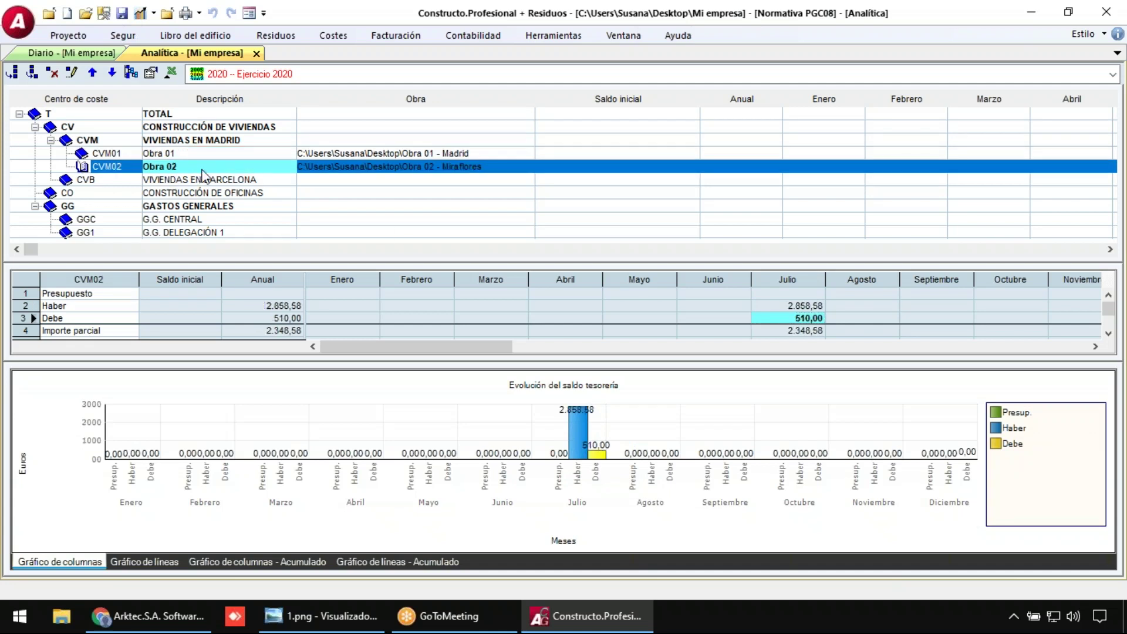
pyautogui.click(781, 305)
pyautogui.click(782, 319)
pyautogui.click(203, 141)
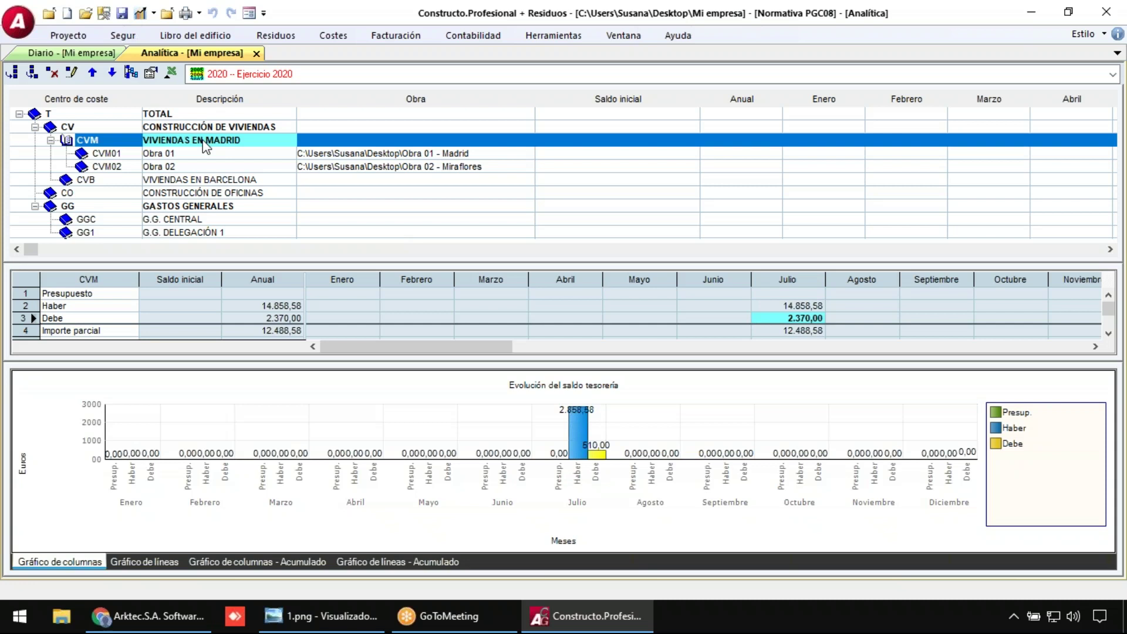
pyautogui.click(776, 305)
pyautogui.click(780, 319)
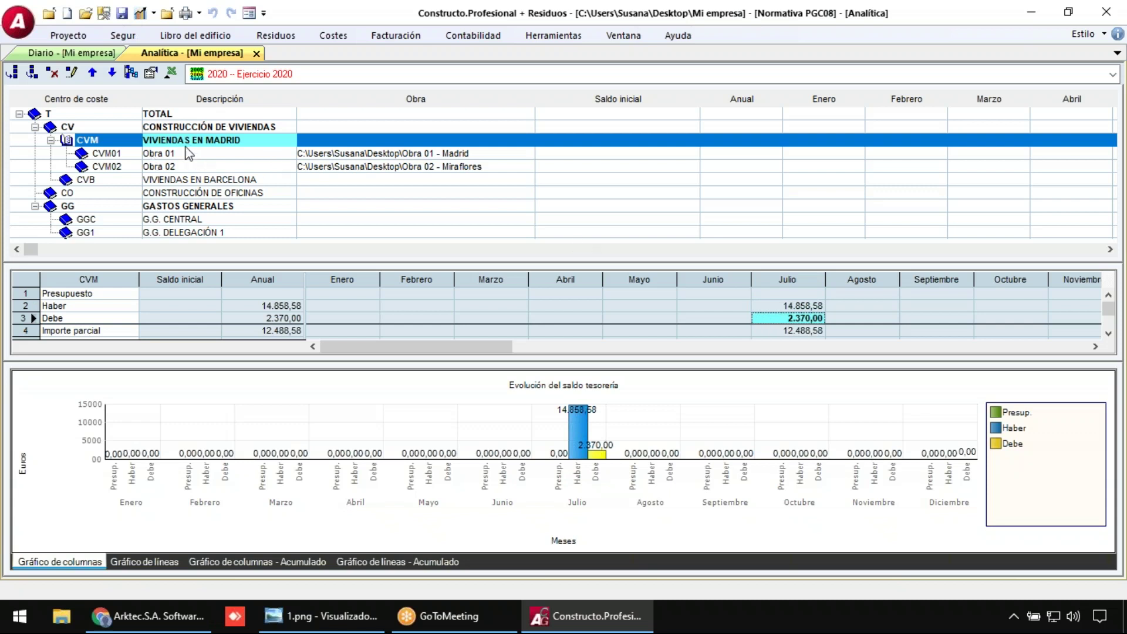
# - Examine the Gastos generales cost centre and its G.G. Central and G.G. Delegación 1 subcentres
pyautogui.moveTo(212, 361); pyautogui.dragTo(214, 379)
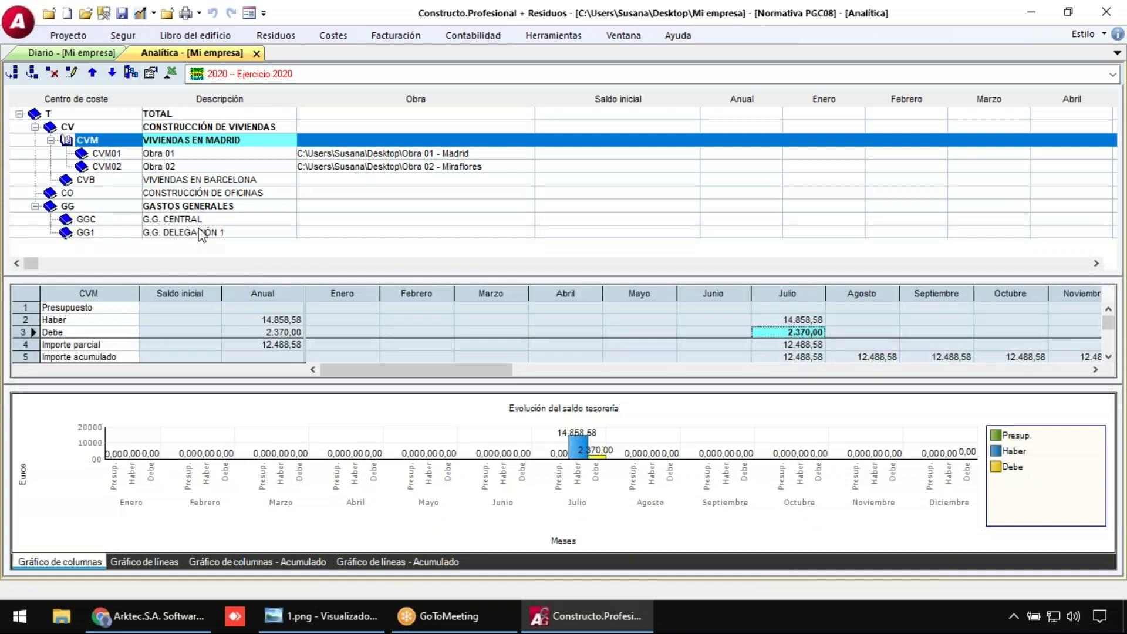
pyautogui.click(190, 207)
pyautogui.click(178, 220)
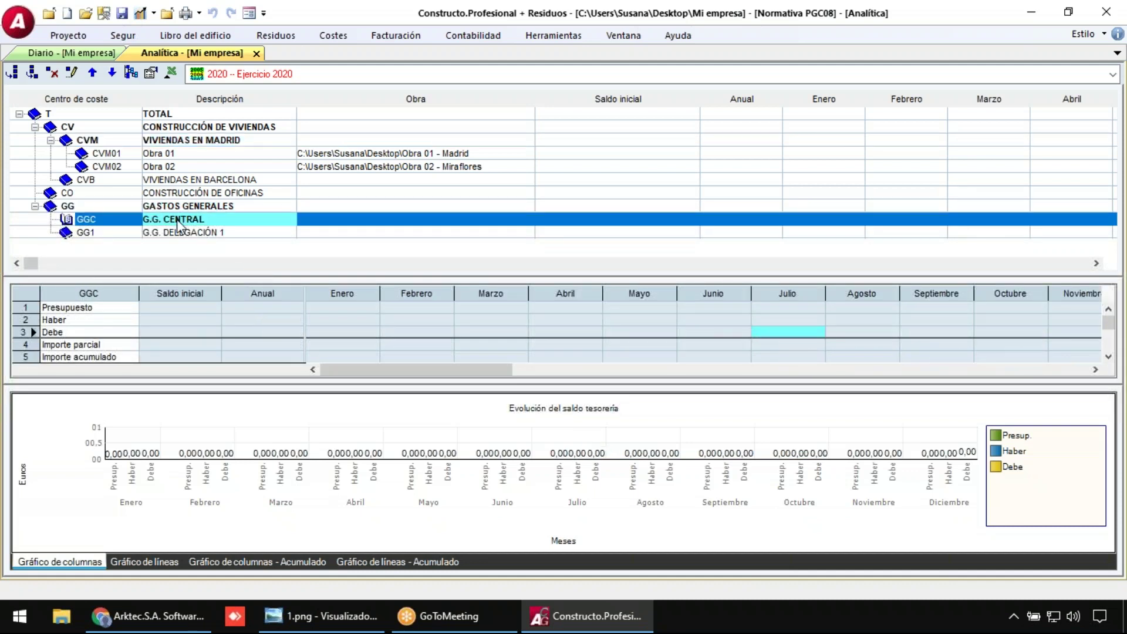
pyautogui.click(239, 235)
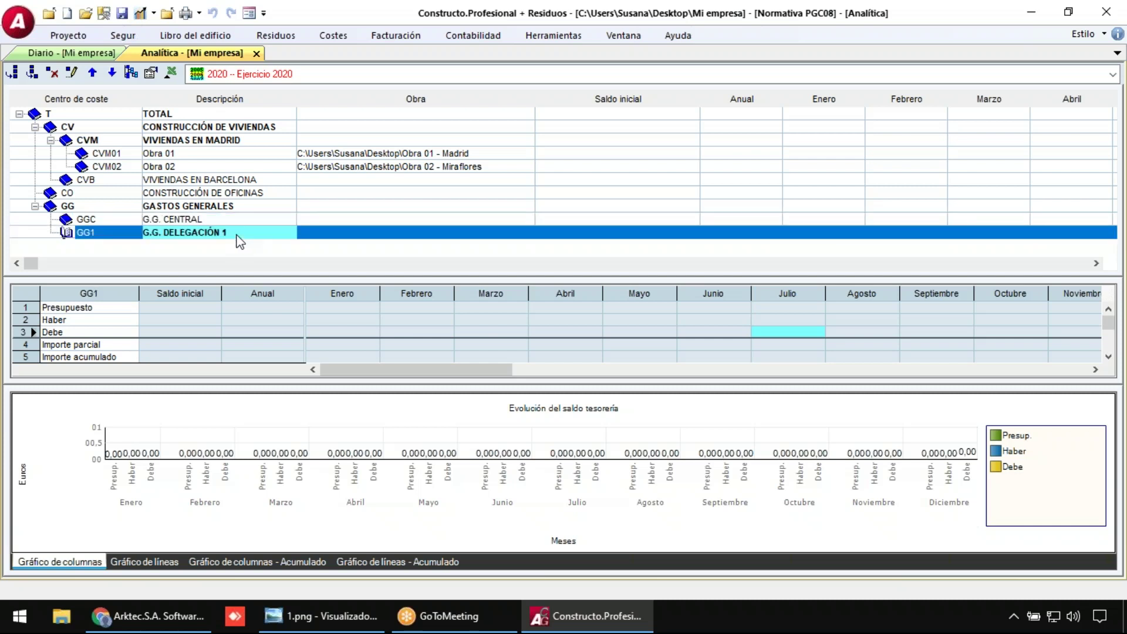
# - Close the cost-centre analysis and the journal, and open the financial ratios (Ratios financieros)
pyautogui.click(256, 54)
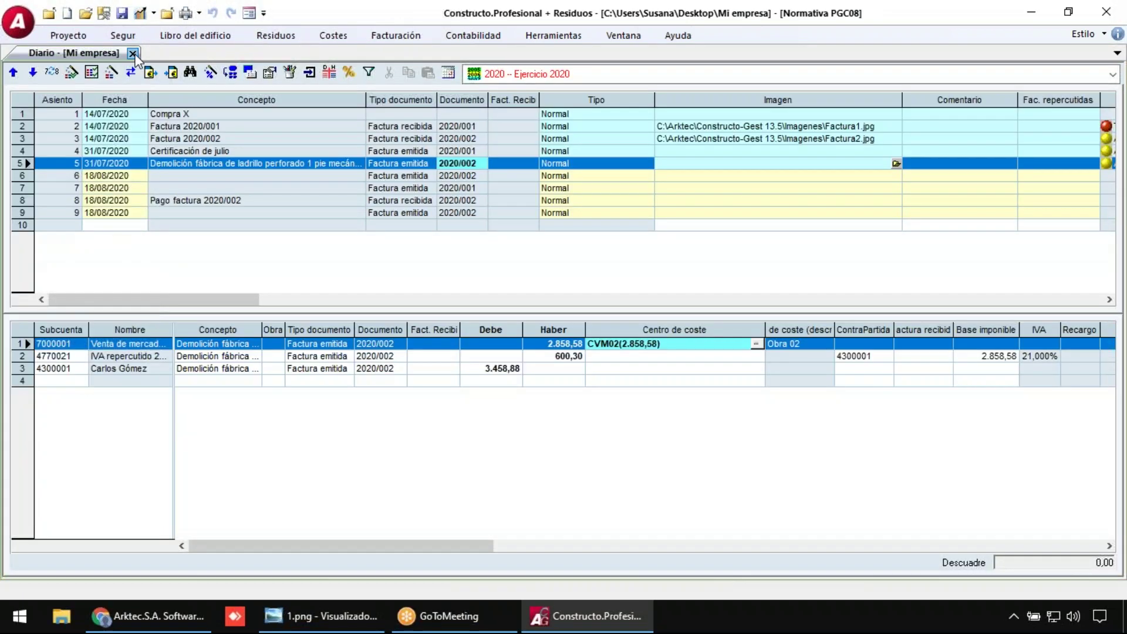
pyautogui.click(133, 53)
pyautogui.click(480, 37)
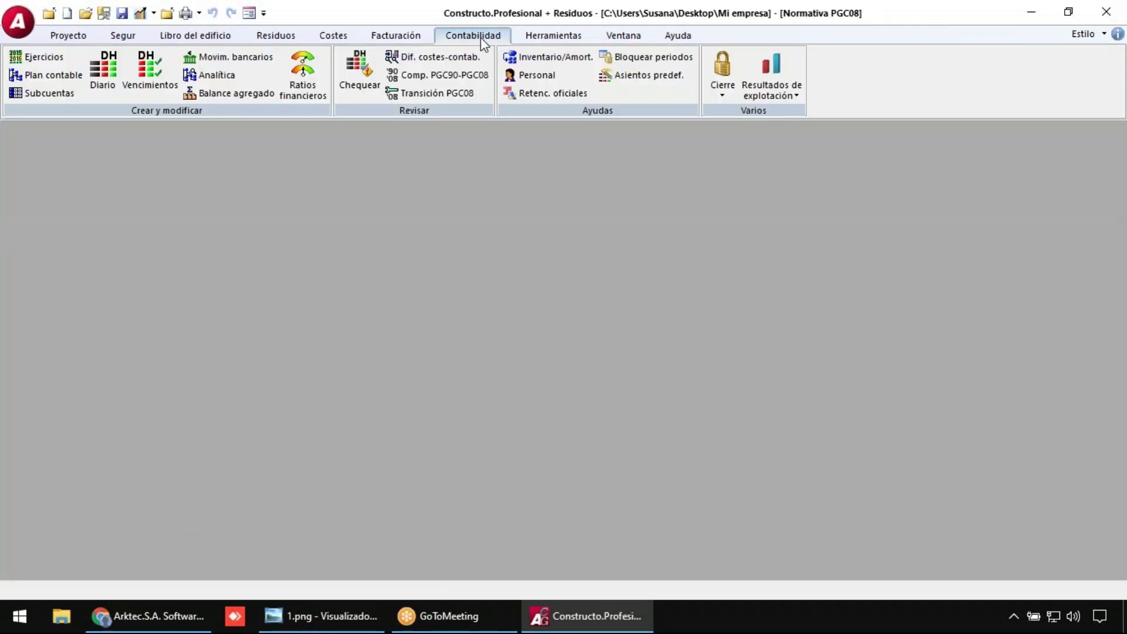
pyautogui.click(315, 89)
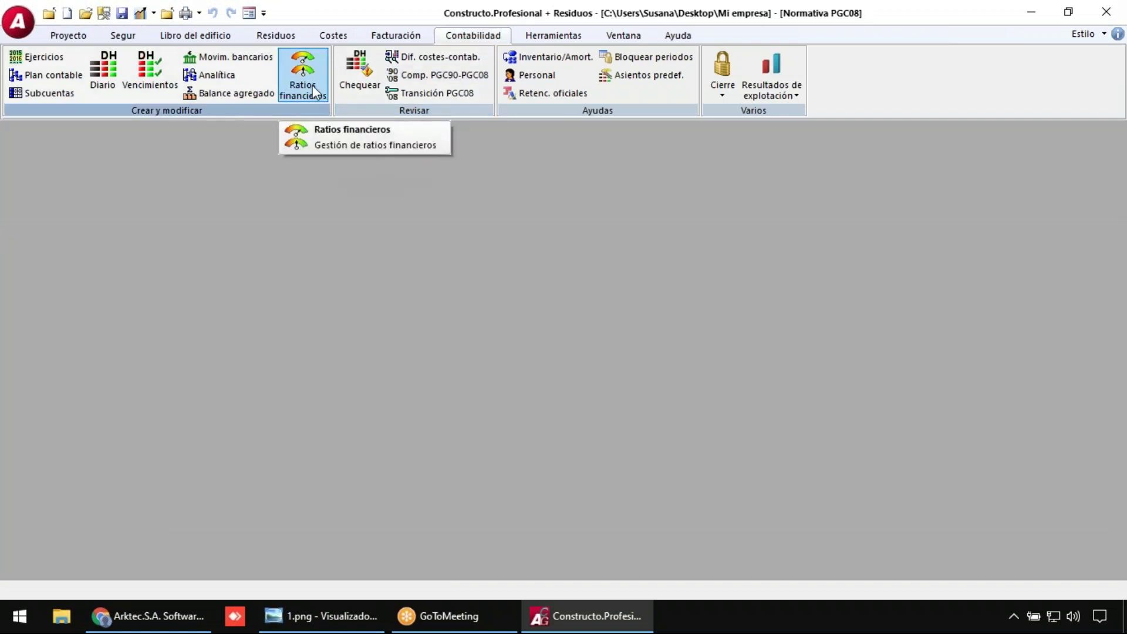
pyautogui.click(352, 129)
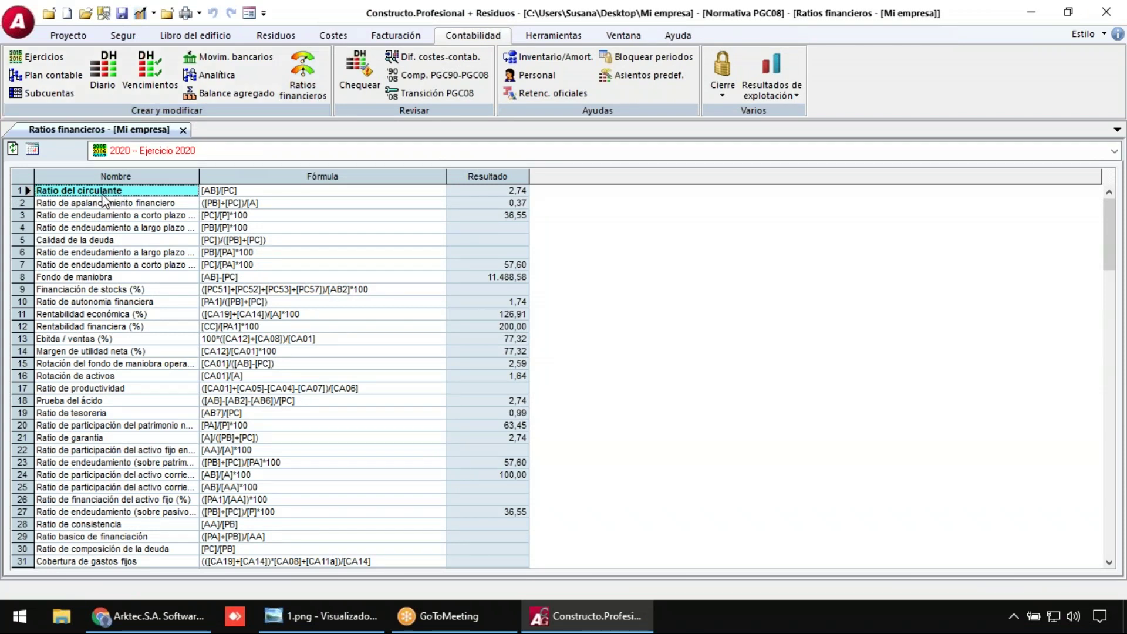
# - Examine the formula and result of the Ratio del circulante, including its [AB] and [PC] terms
pyautogui.click(246, 191)
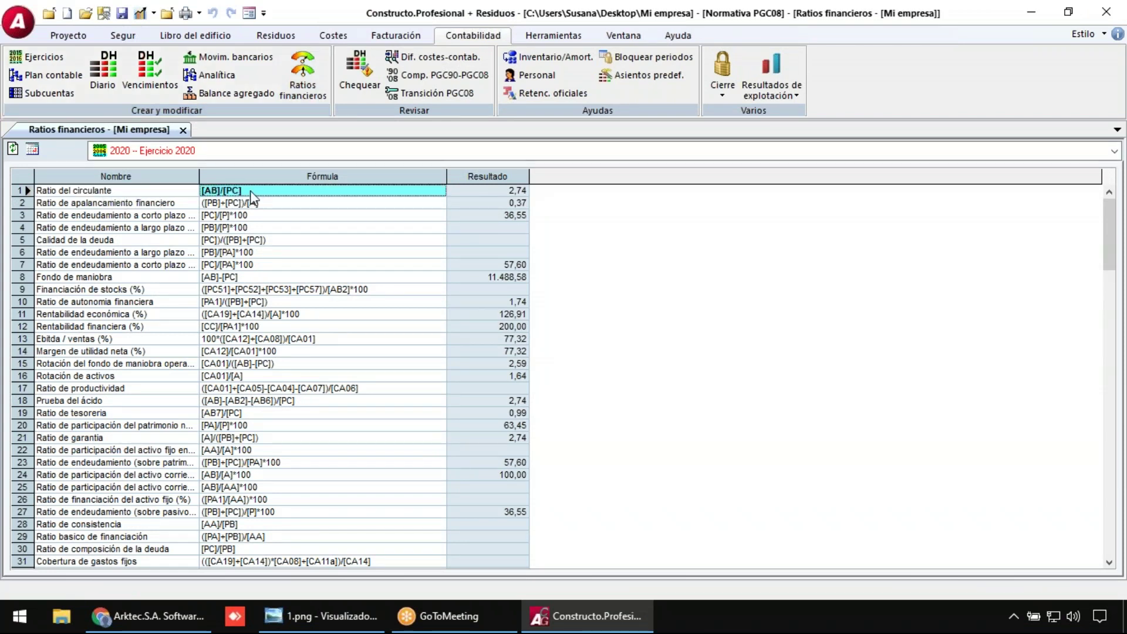
pyautogui.click(500, 194)
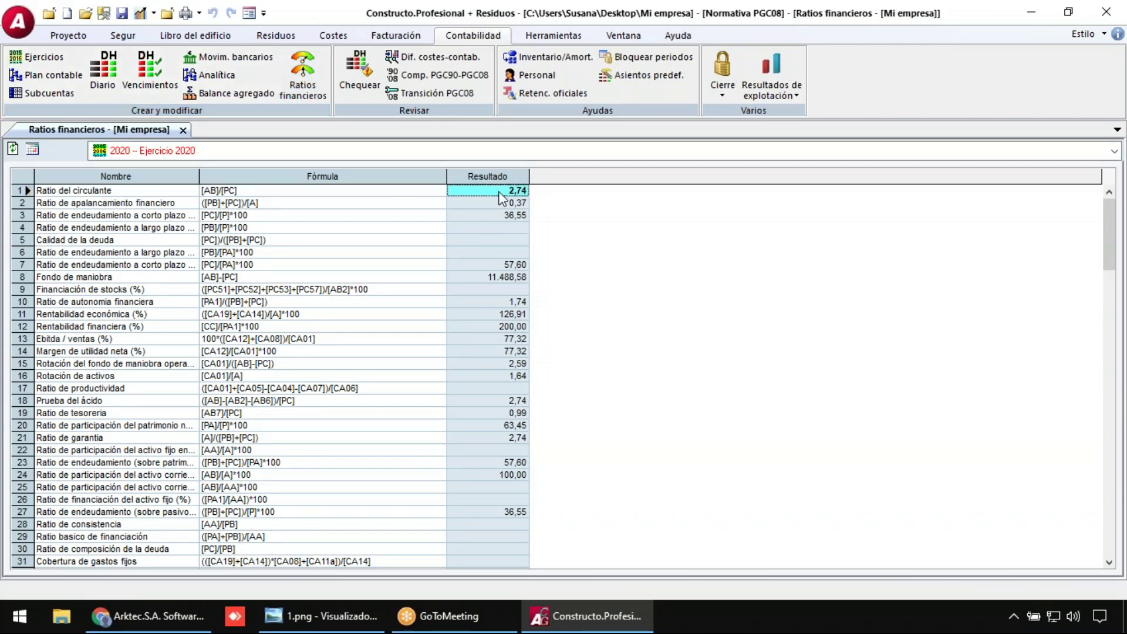
pyautogui.click(232, 192)
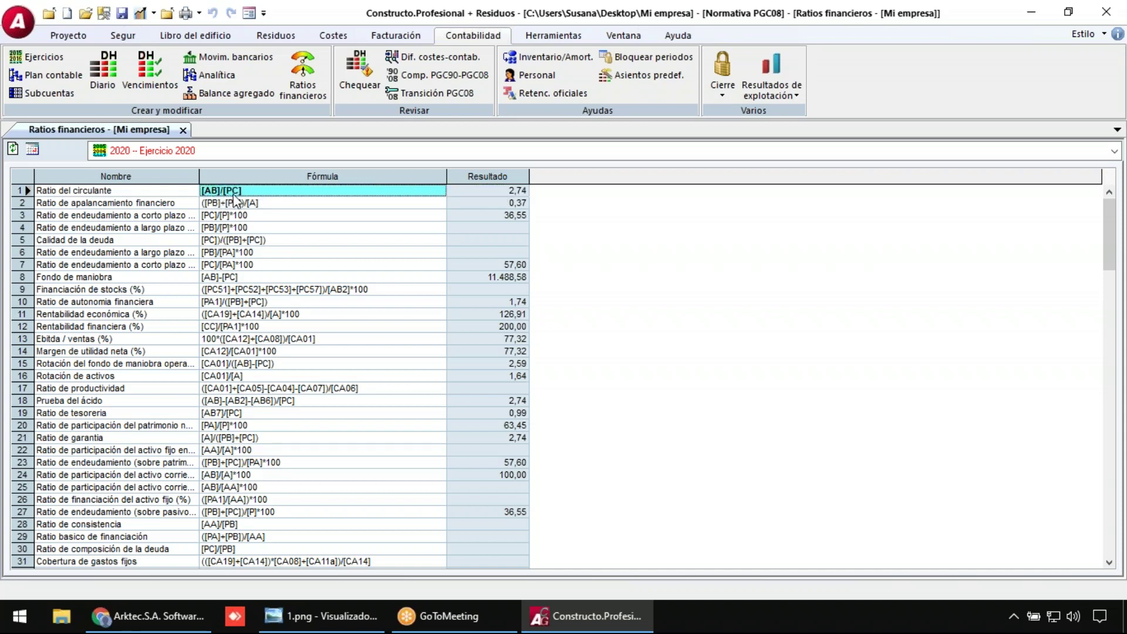
pyautogui.click(260, 193)
pyautogui.moveTo(242, 191); pyautogui.dragTo(222, 192)
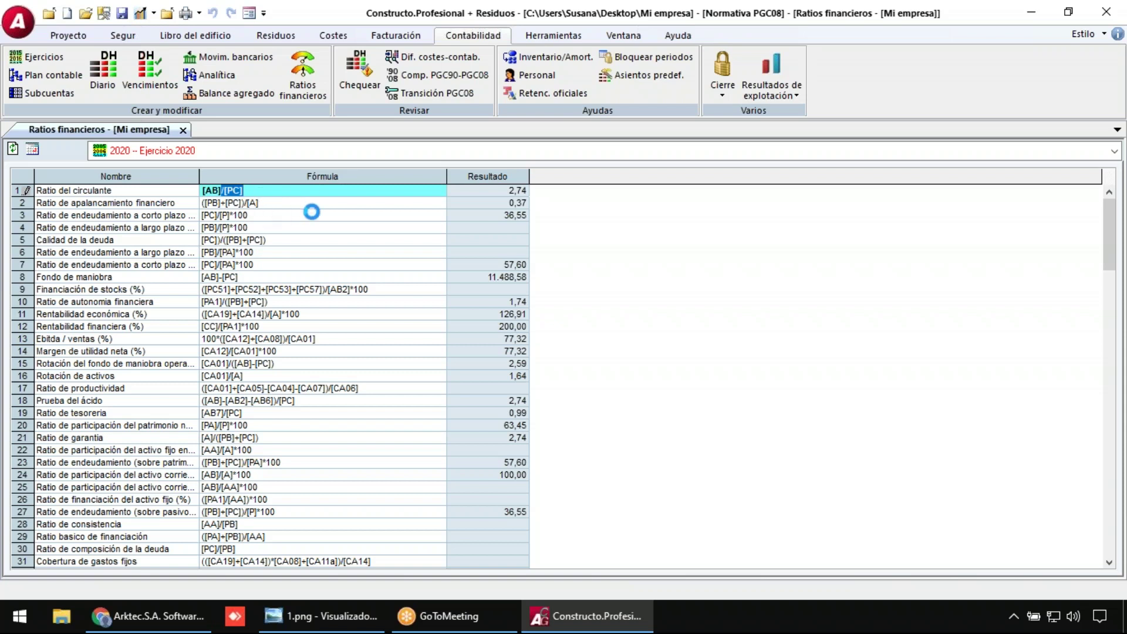
pyautogui.click(300, 208)
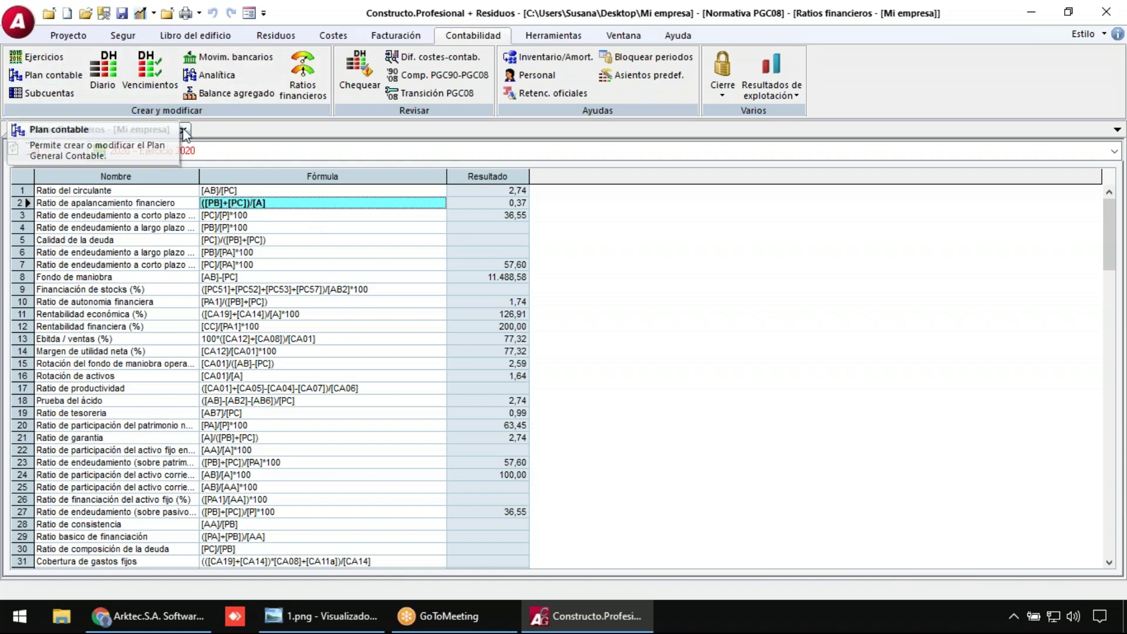
# - Look up accounts AB (Activo corriente) and PC (Pasivo corriente) in the Plan General Contable, and close the plan
pyautogui.click(56, 77)
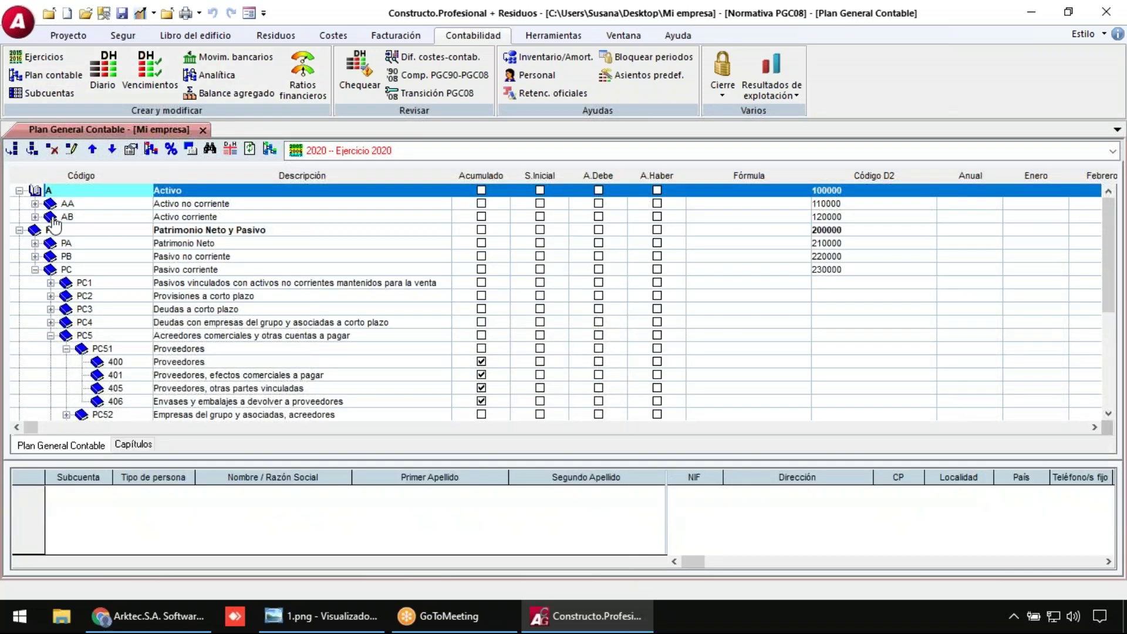
pyautogui.click(80, 218)
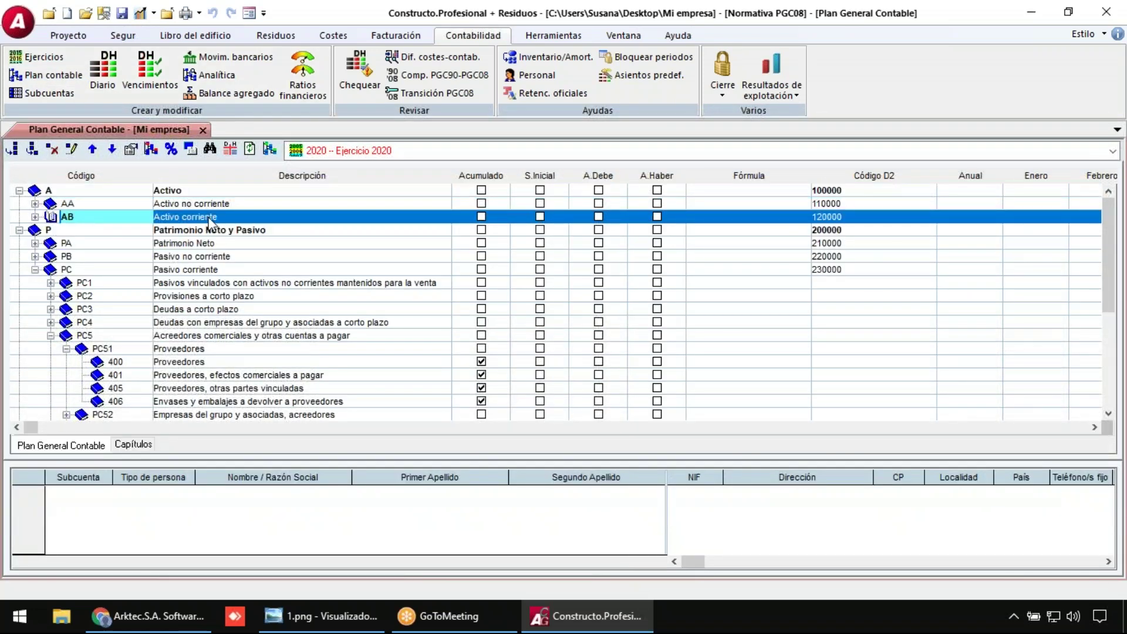
pyautogui.click(187, 271)
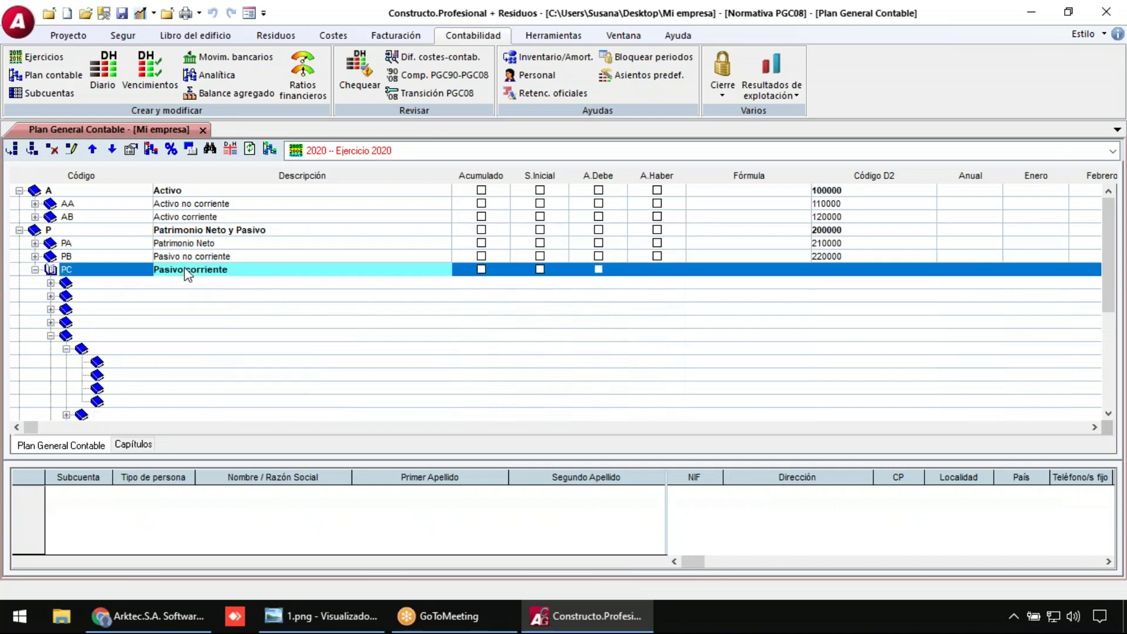
pyautogui.click(79, 271)
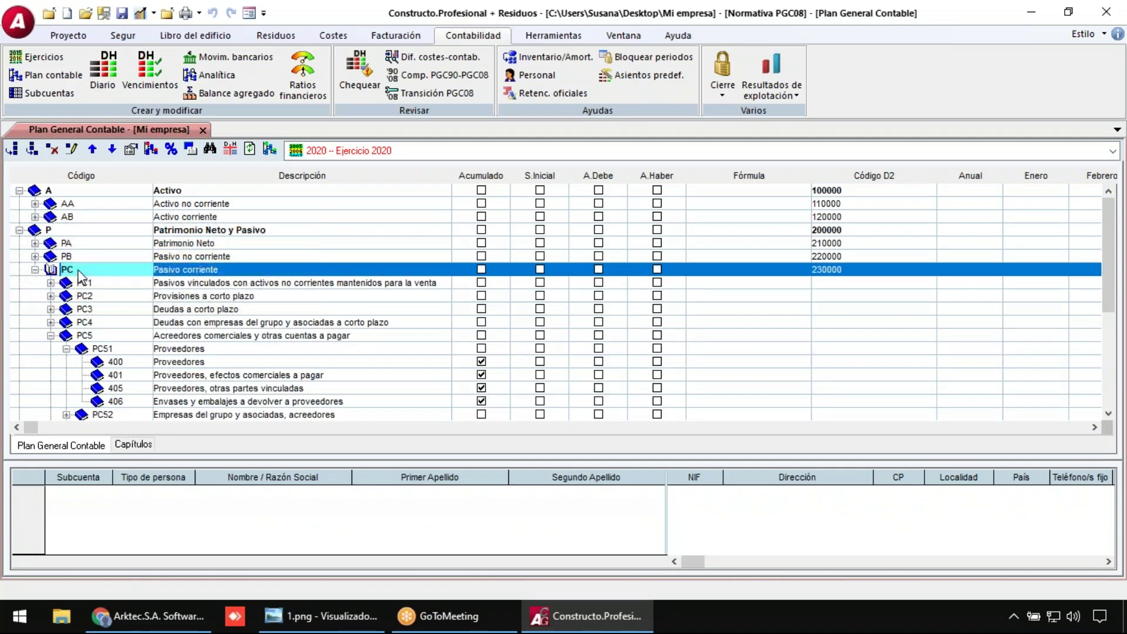
pyautogui.click(92, 218)
pyautogui.click(89, 271)
pyautogui.click(299, 94)
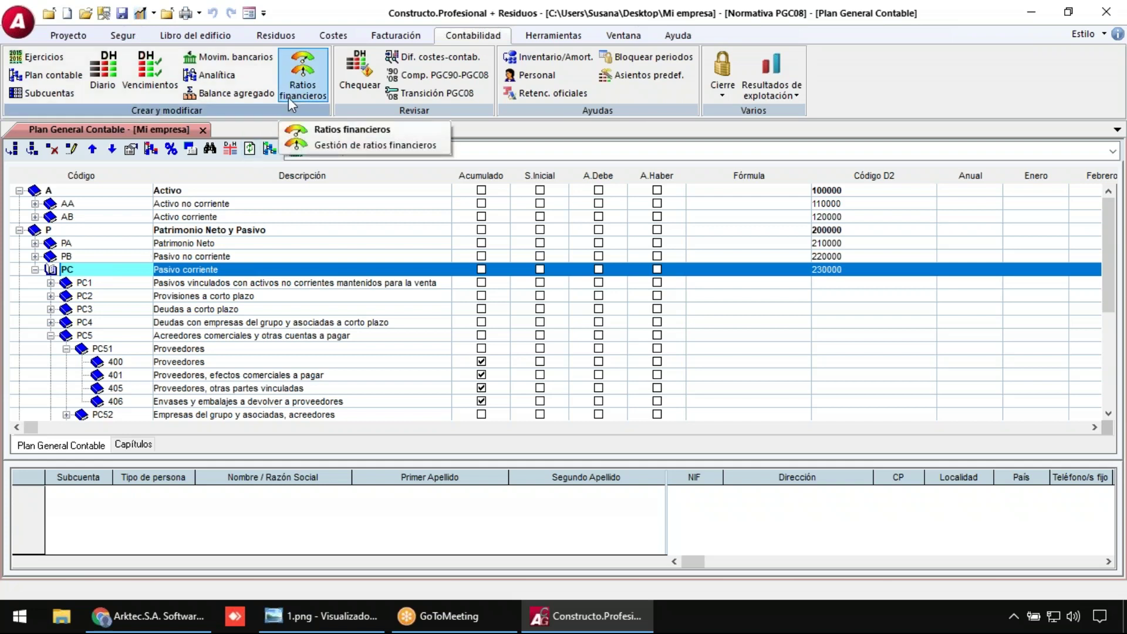
pyautogui.click(301, 84)
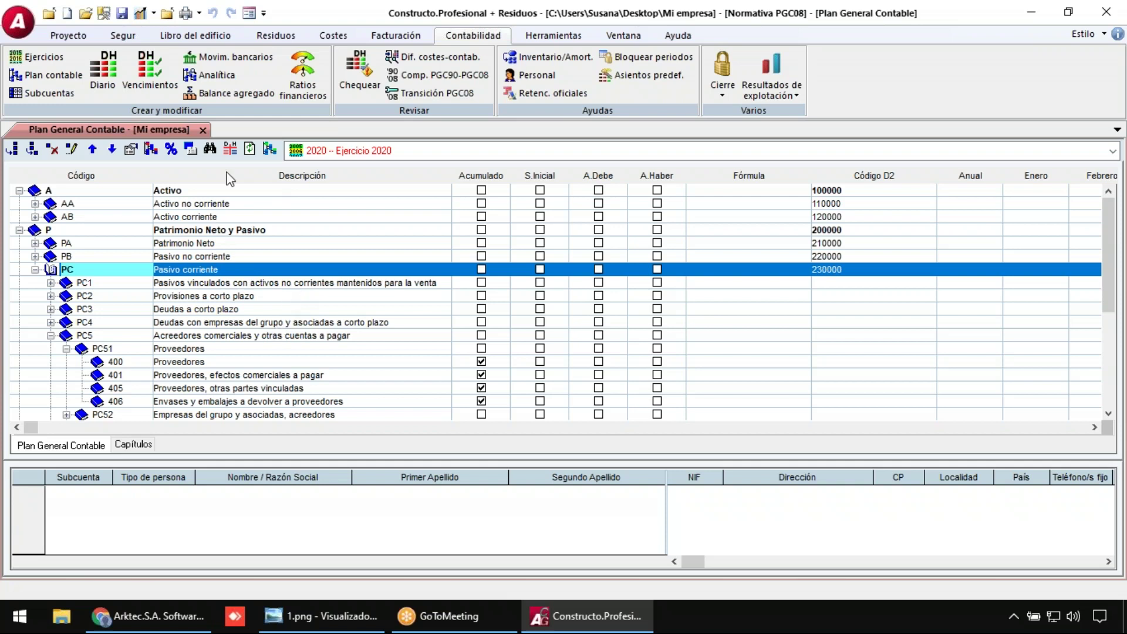
pyautogui.click(203, 129)
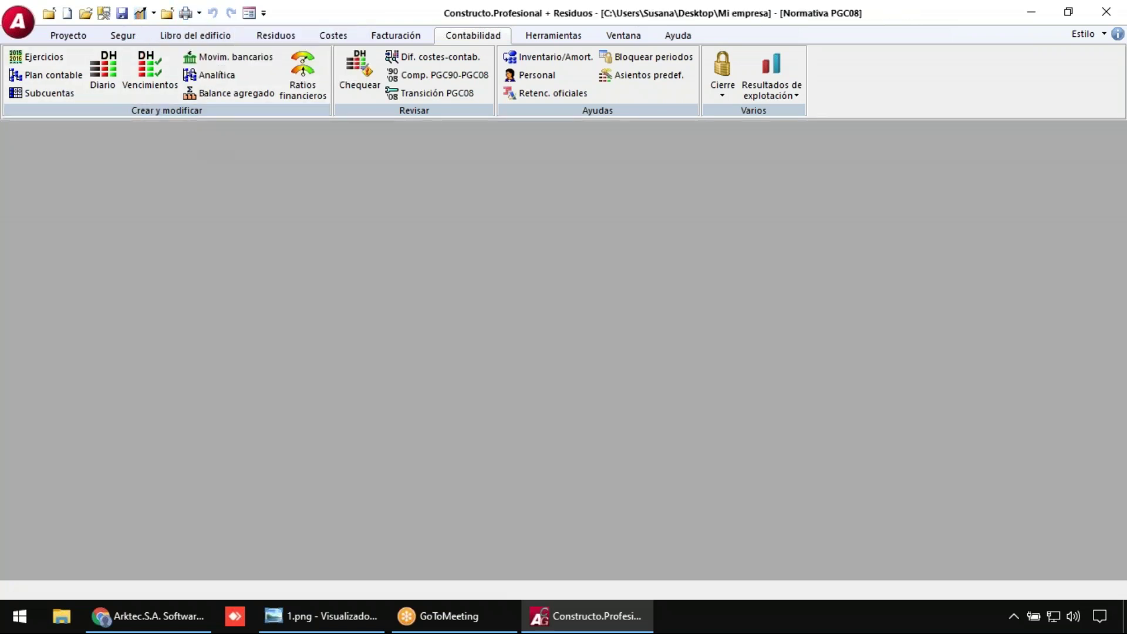
# - Preview the accounting Libro Diario report for Ejercicio 2020 and examine its entries and cost centres
pyautogui.click(187, 13)
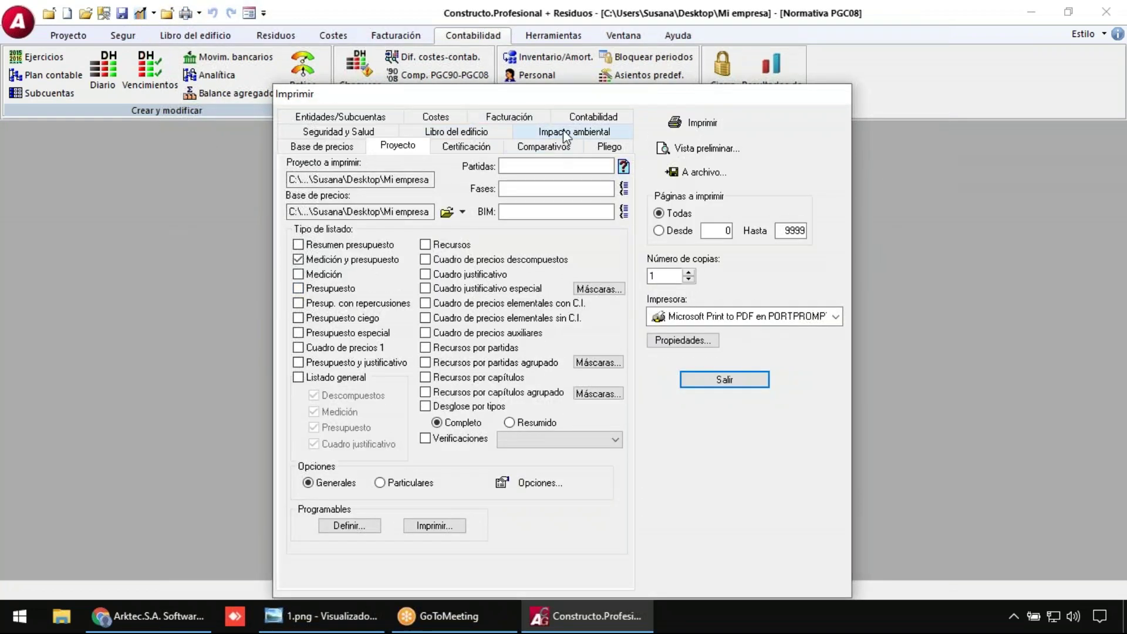
pyautogui.click(577, 122)
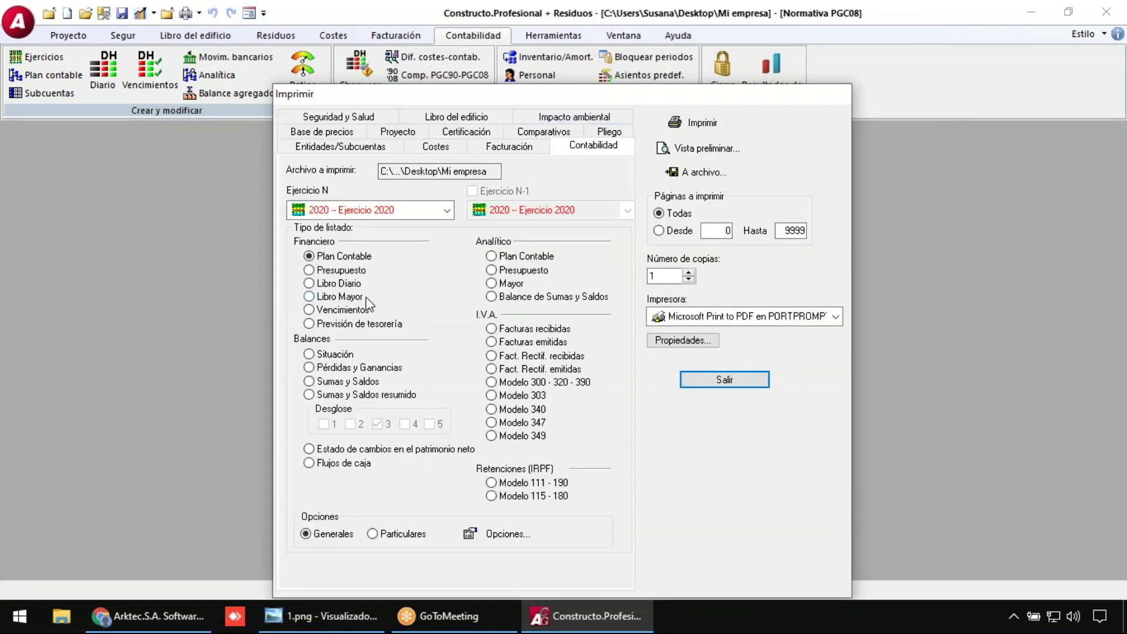
pyautogui.click(736, 150)
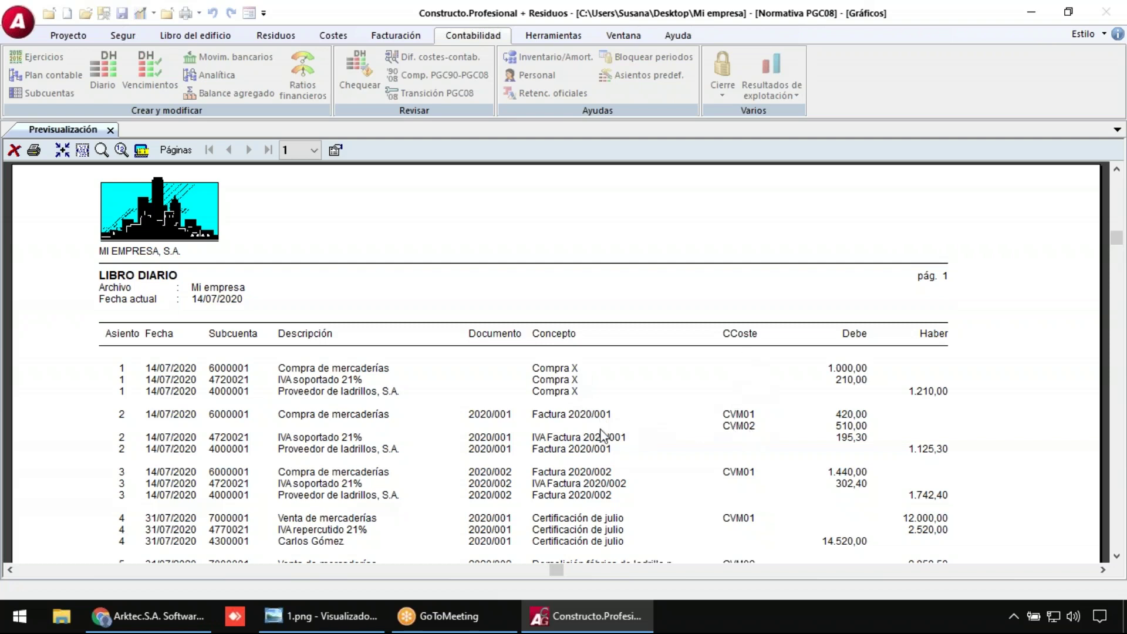
pyautogui.scroll(-1, 604, 435)
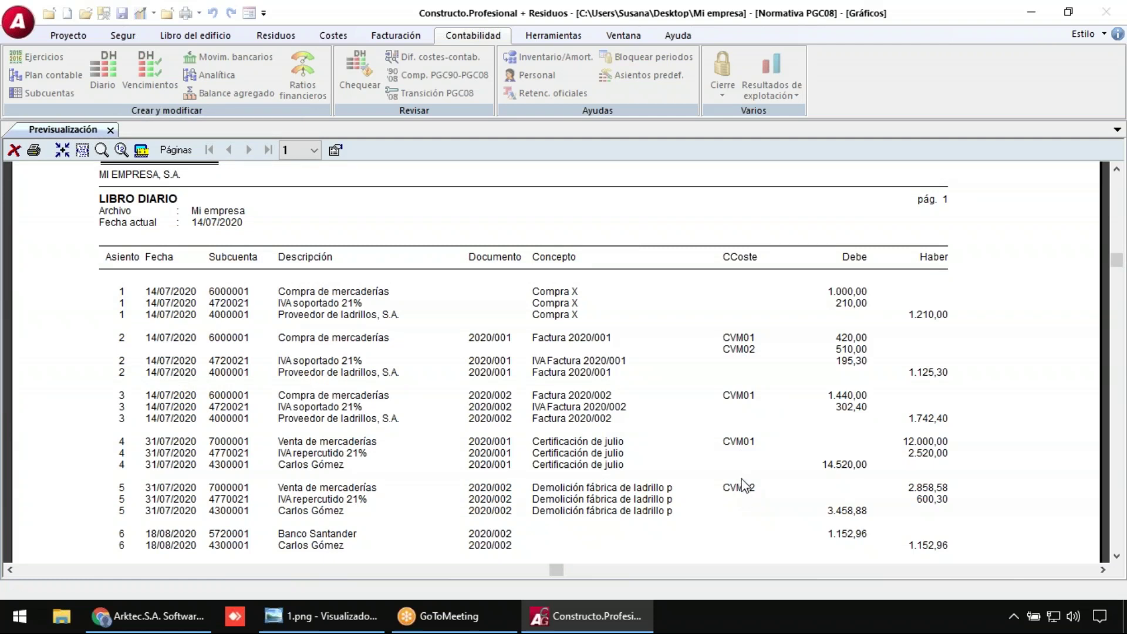
pyautogui.click(110, 130)
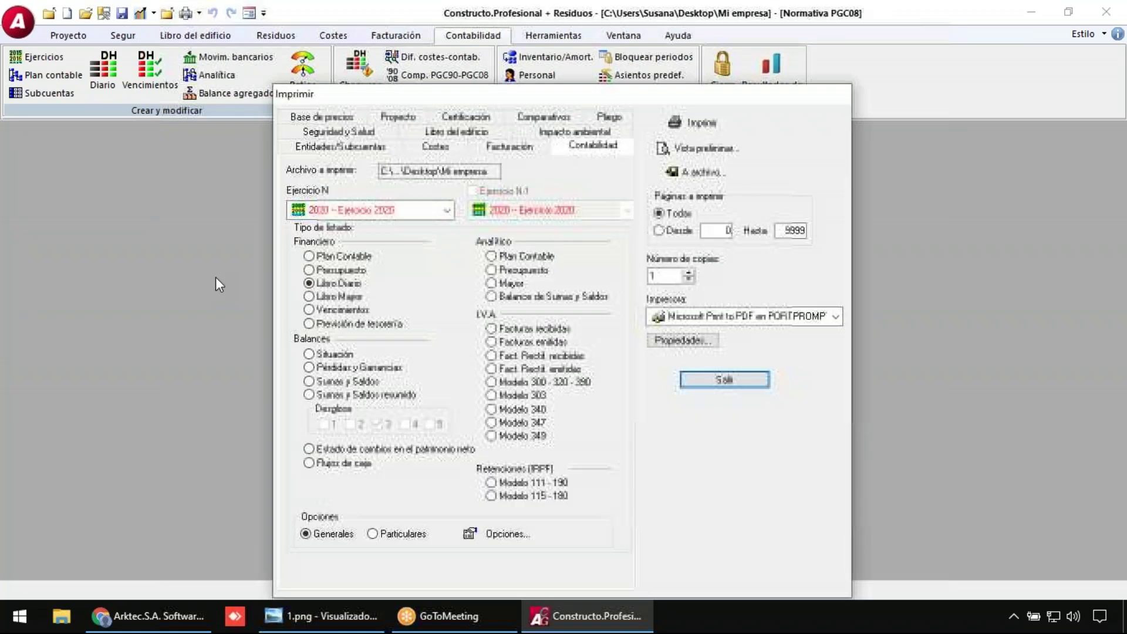
# - Preview the Libro Mayor report and examine the movements and balances of the supplier, customer, VAT and bank subaccounts
pyautogui.click(332, 297)
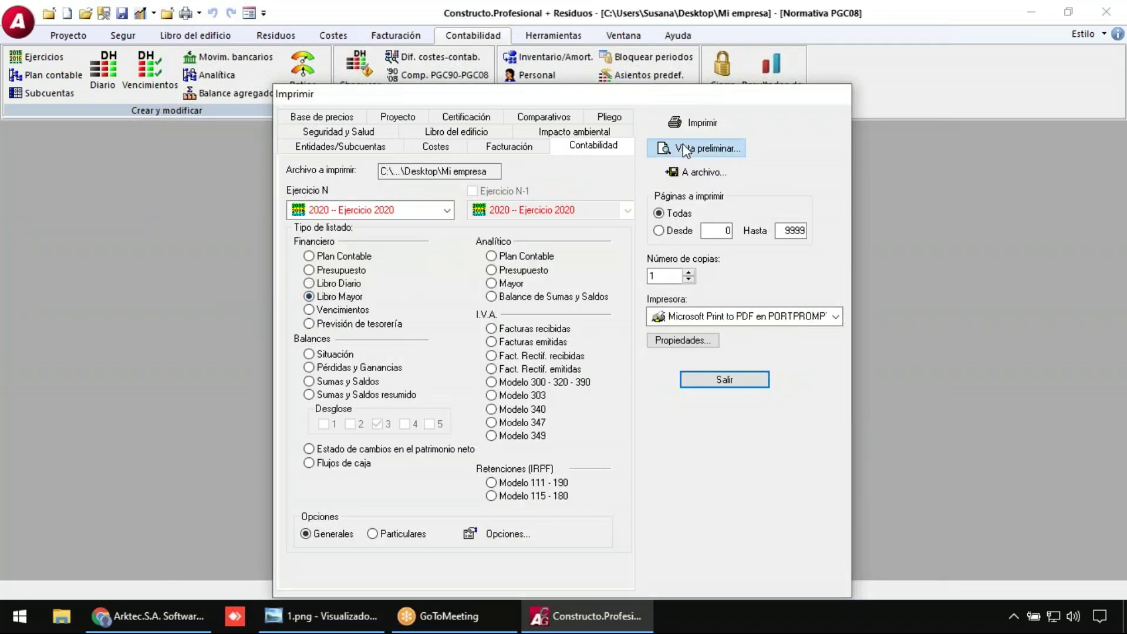
pyautogui.click(682, 147)
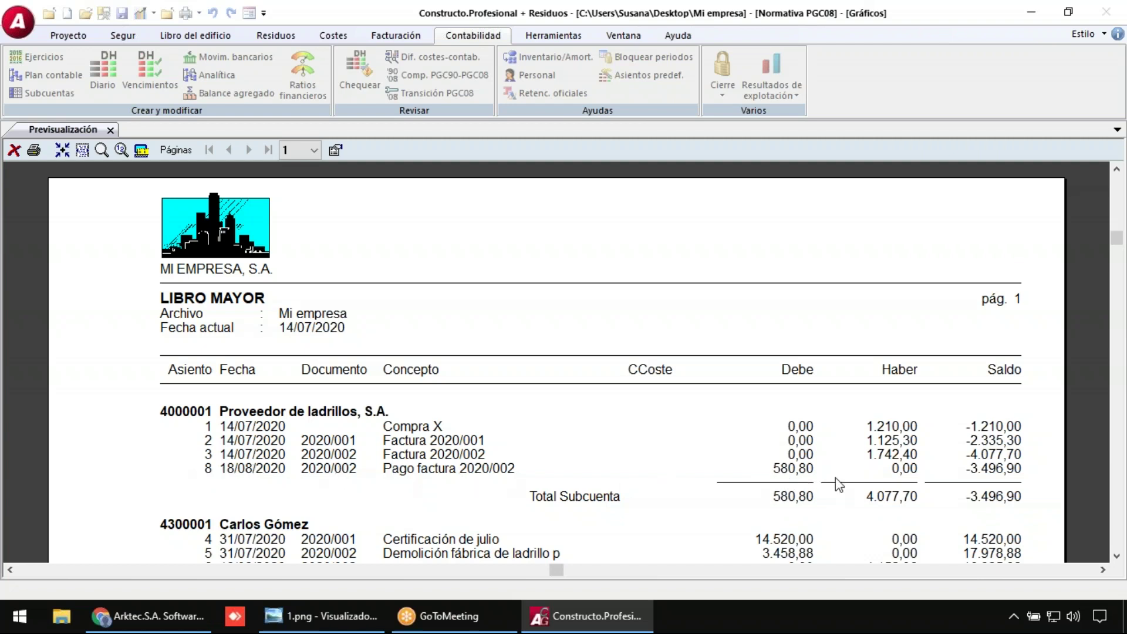
pyautogui.scroll(-2, 784, 485)
pyautogui.scroll(-1, 242, 465)
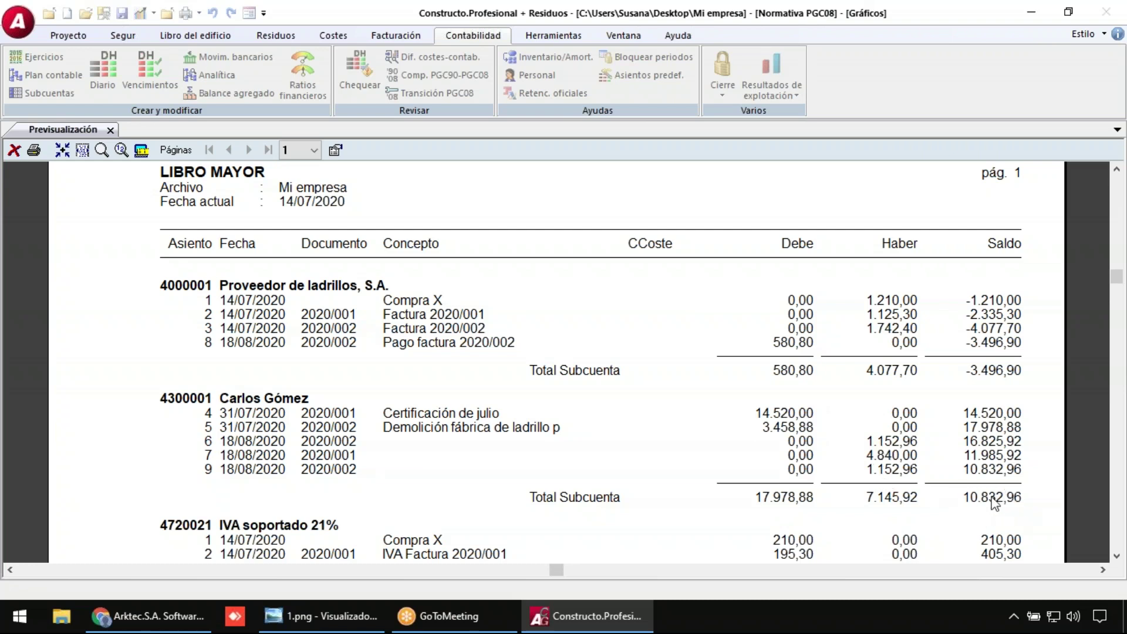
pyautogui.scroll(-2, 877, 444)
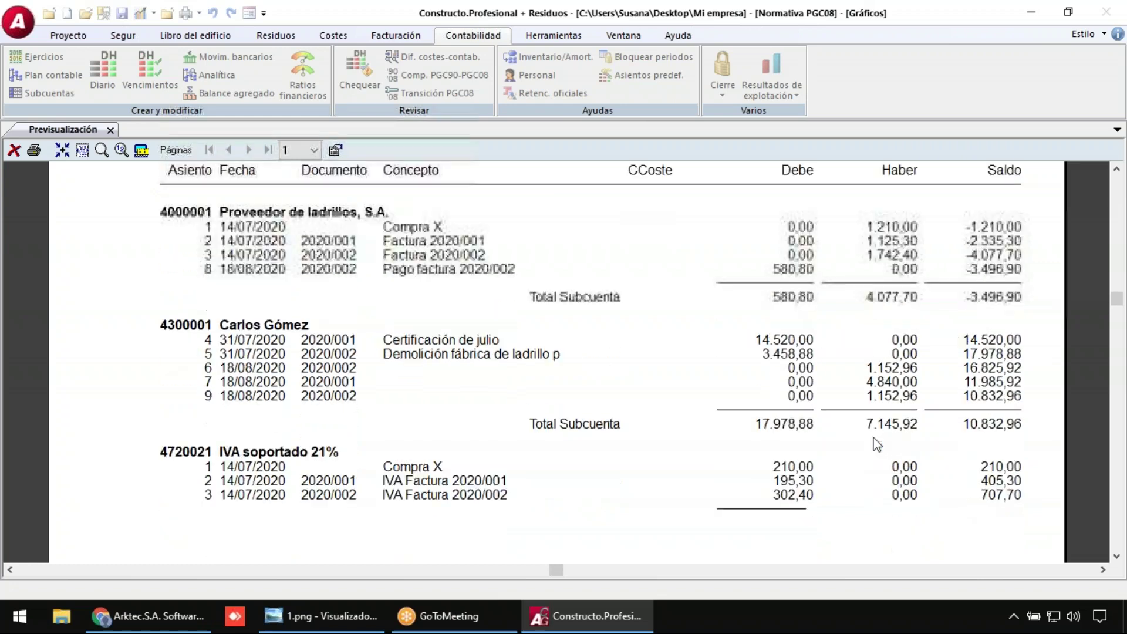
pyautogui.scroll(-1, 283, 470)
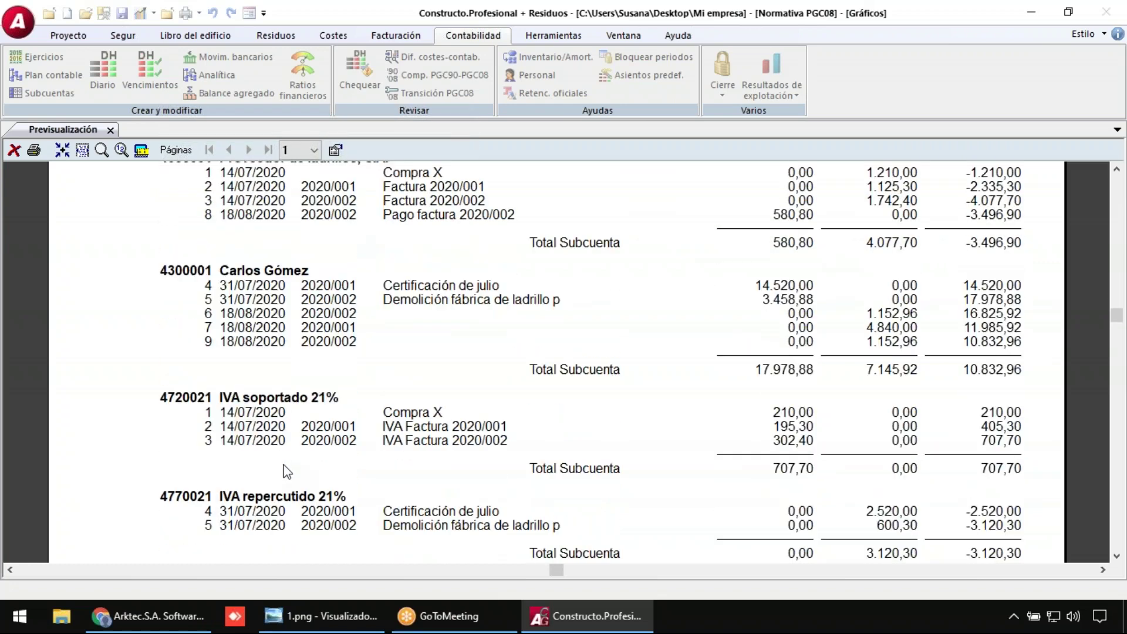
pyautogui.scroll(-1, 287, 470)
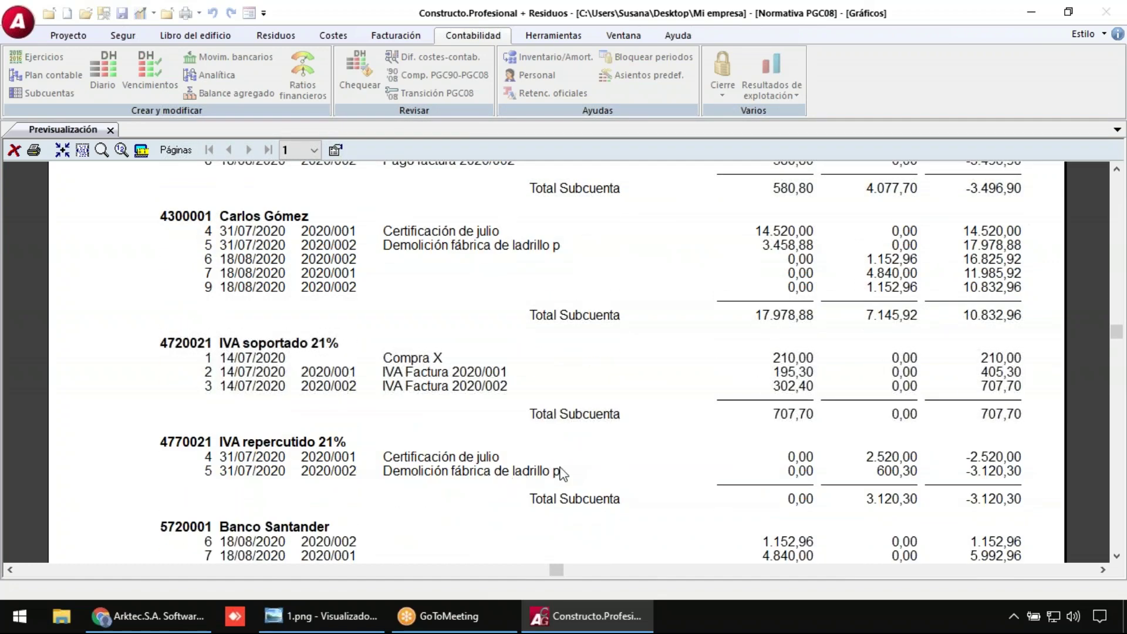
pyautogui.scroll(-2, 559, 461)
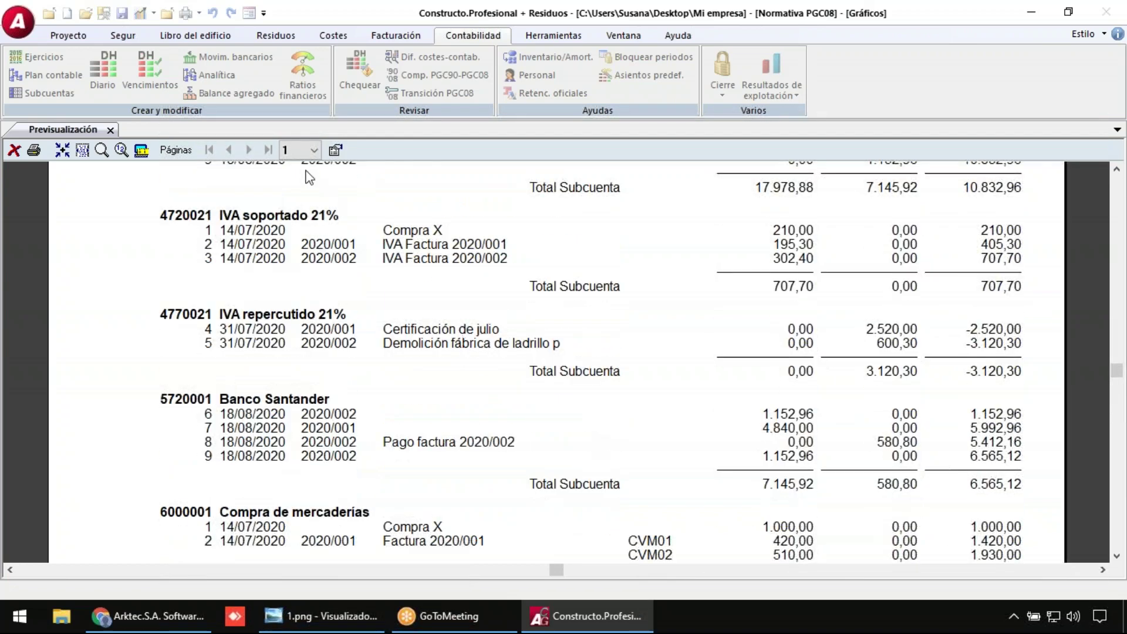
pyautogui.click(110, 130)
# - Preview the Balance de Situación for Ejercicio 2020 and examine its Activo page and its Patrimonio Neto y Pasivo page
pyautogui.hotkey('ctrl', 'p')
pyautogui.click(327, 354)
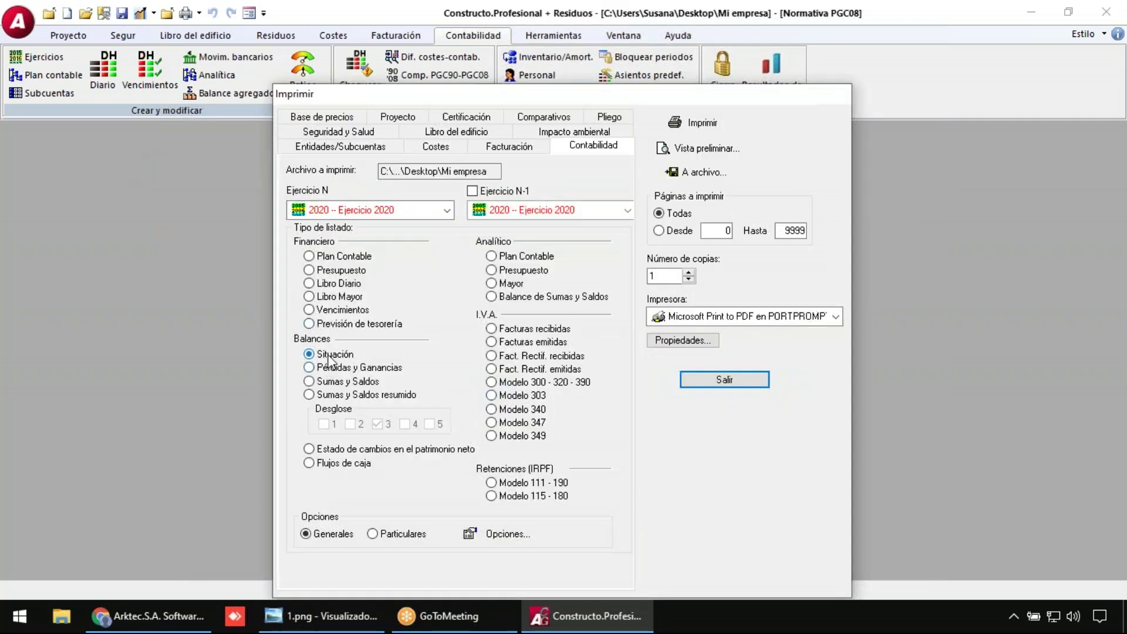
pyautogui.click(725, 151)
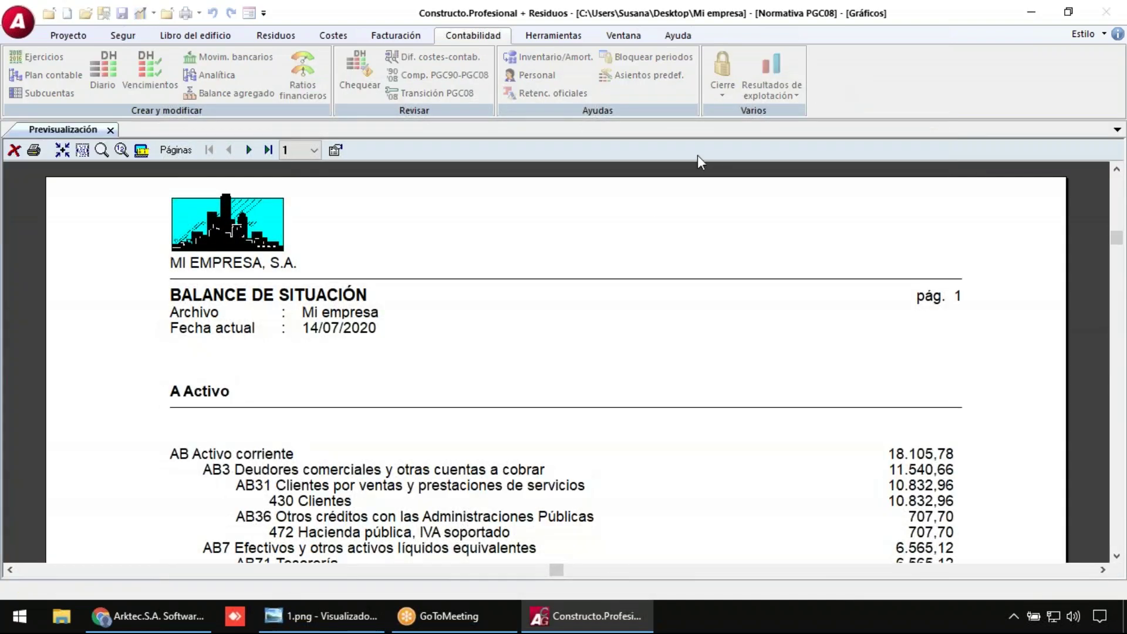
pyautogui.scroll(-2, 596, 269)
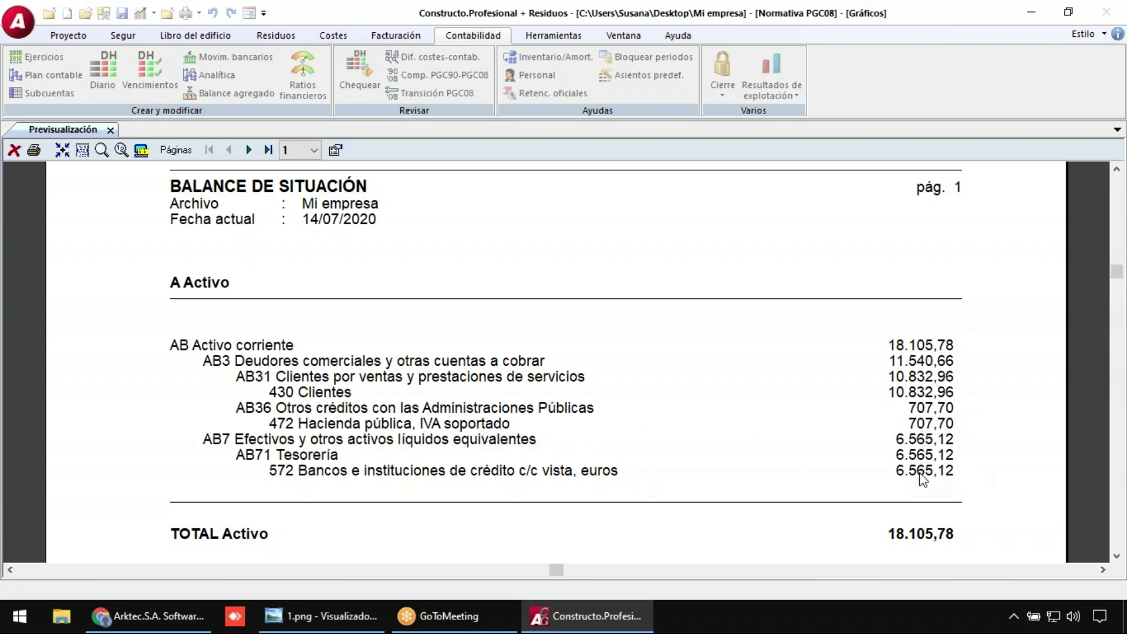
pyautogui.scroll(-1, 921, 478)
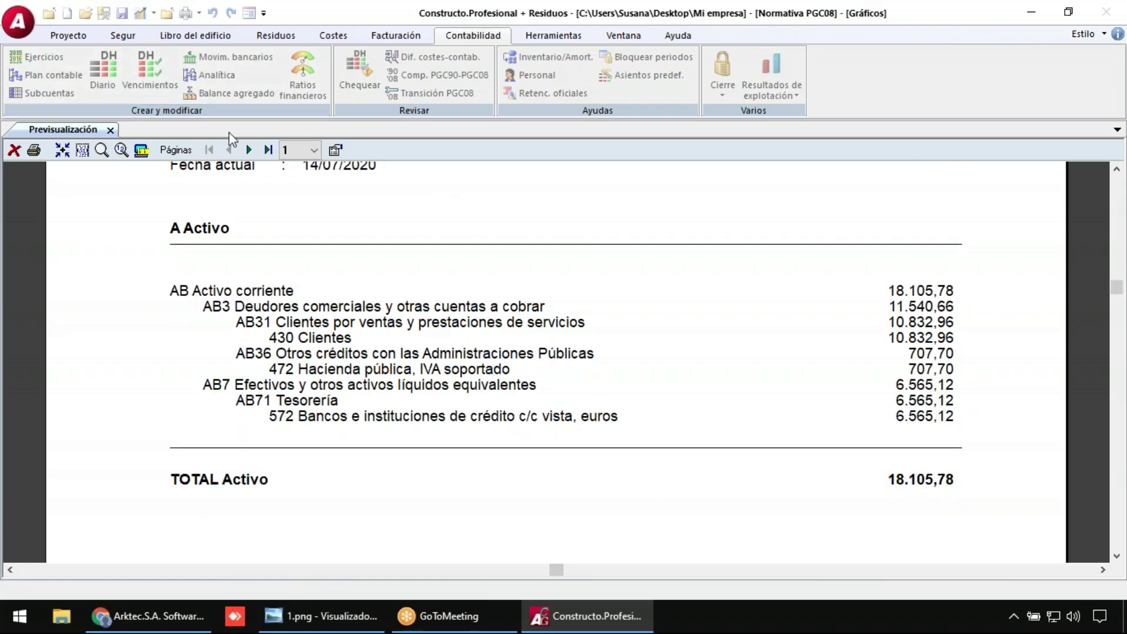
pyautogui.click(248, 150)
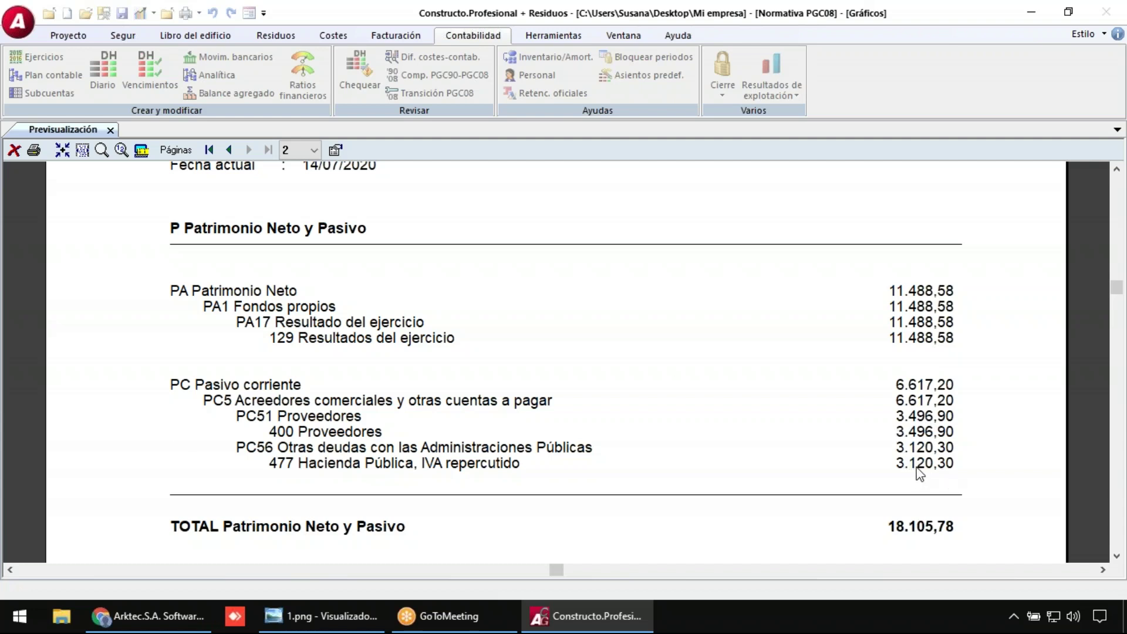
# - Close the balance sheet preview and preview the Pérdidas y Ganancias report for Ejercicio 2020
pyautogui.click(110, 128)
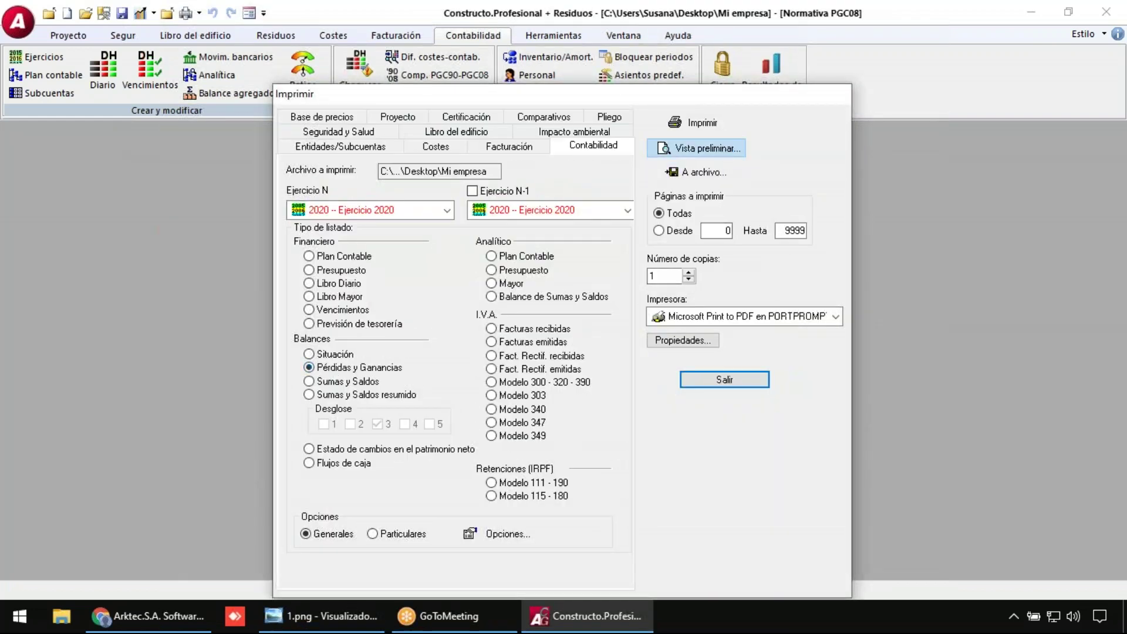
pyautogui.click(698, 149)
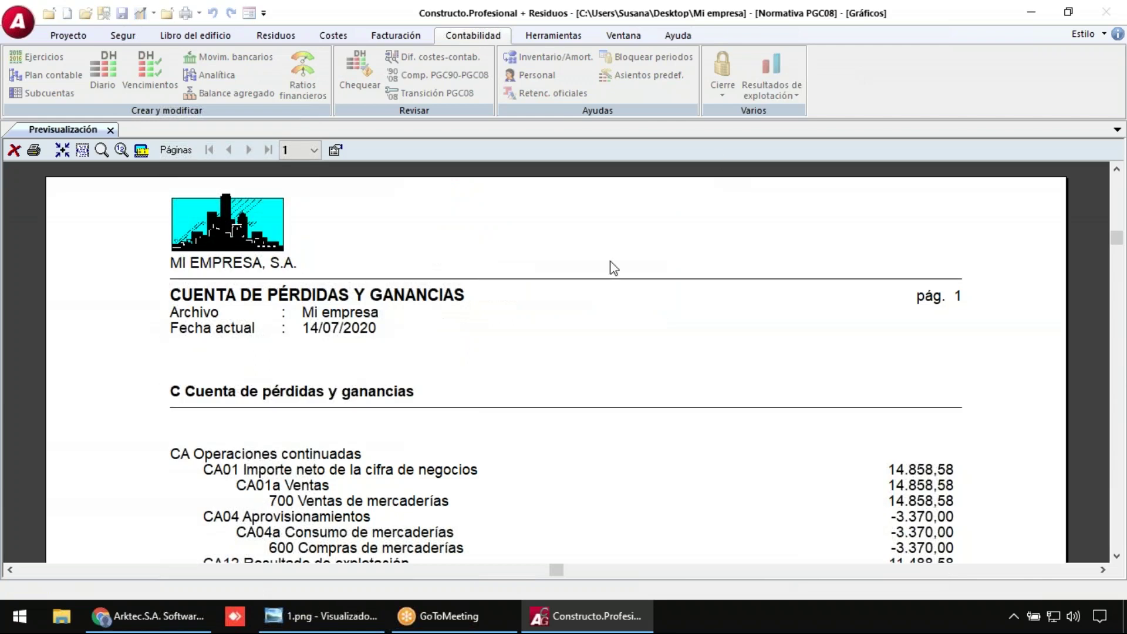
# - Examine the income, expense and result lines of the Pérdidas y Ganancias report, and exit the preview and the print dialog
pyautogui.scroll(-3, 459, 375)
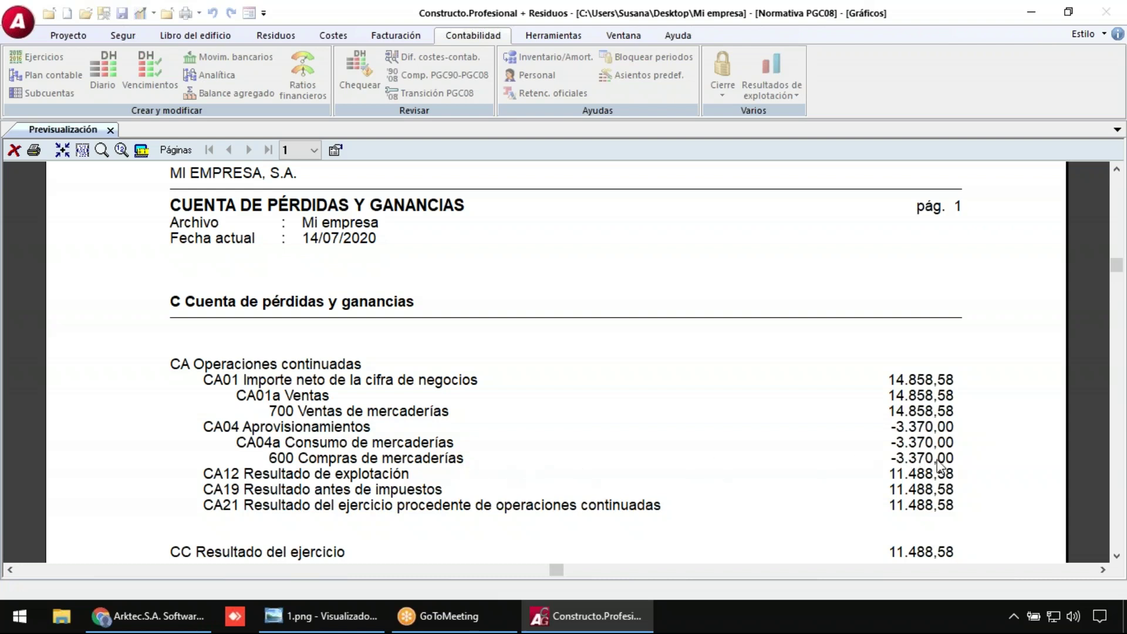
pyautogui.scroll(-1, 940, 467)
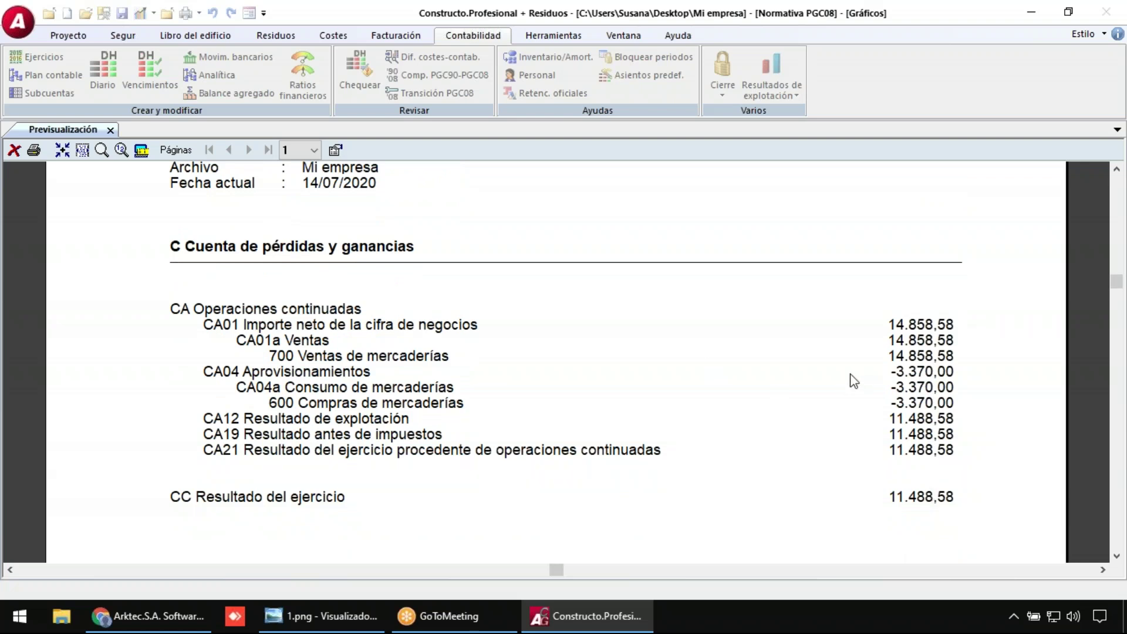
pyautogui.click(110, 129)
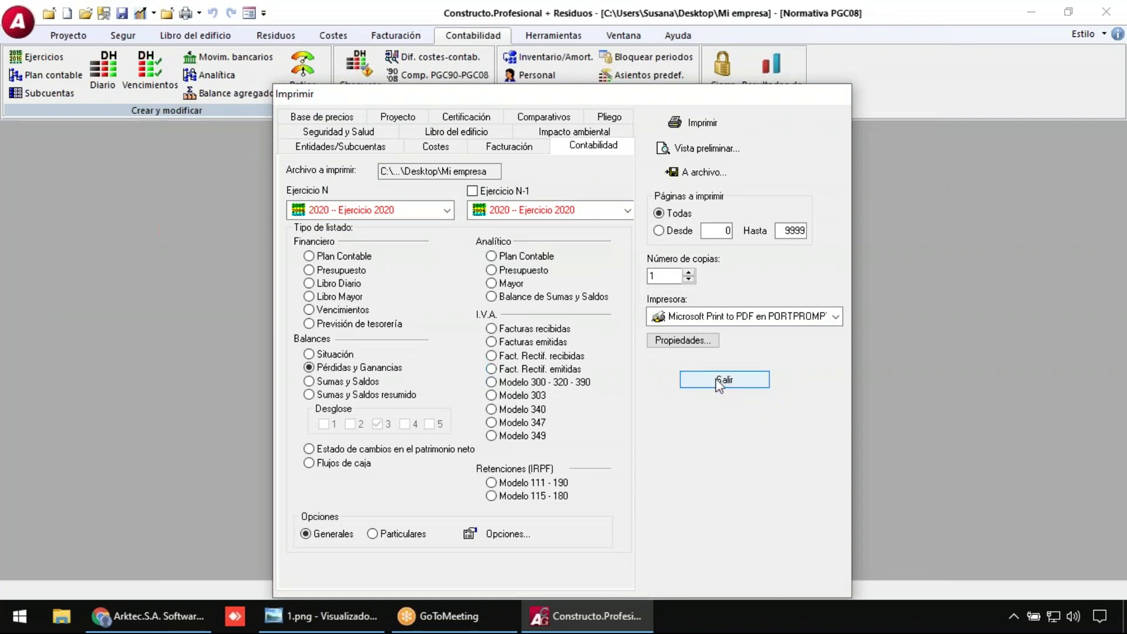
pyautogui.click(717, 380)
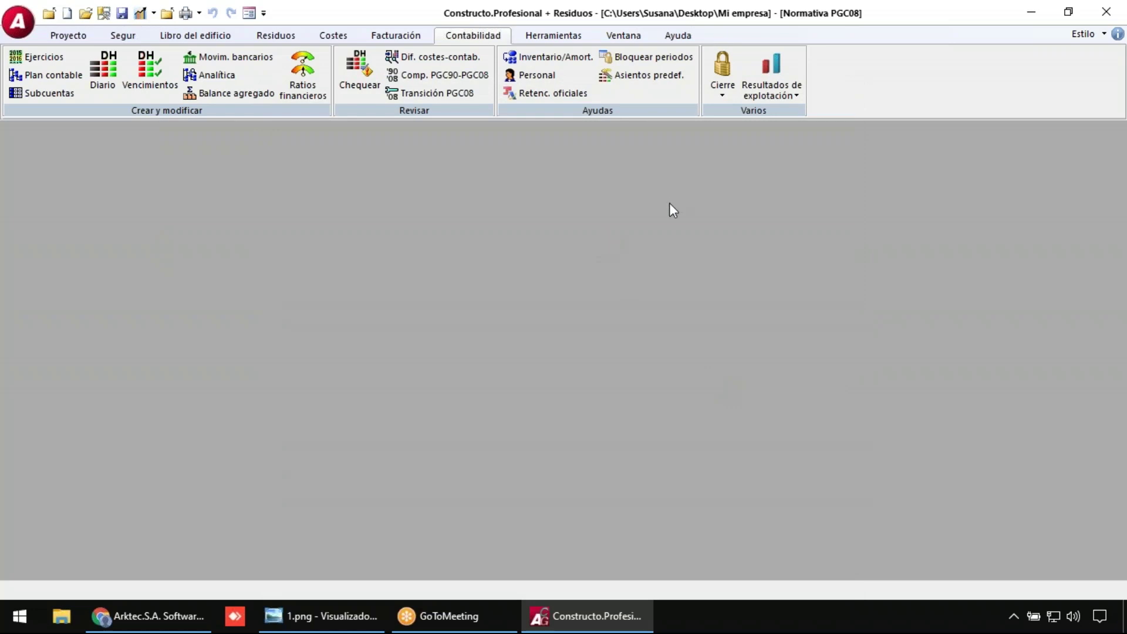
# - Close Ejercicio 2020 with closing date 31/12/2020, creating Ejercicio 2021 with its opening entry dated 01/01/2021
pyautogui.click(721, 96)
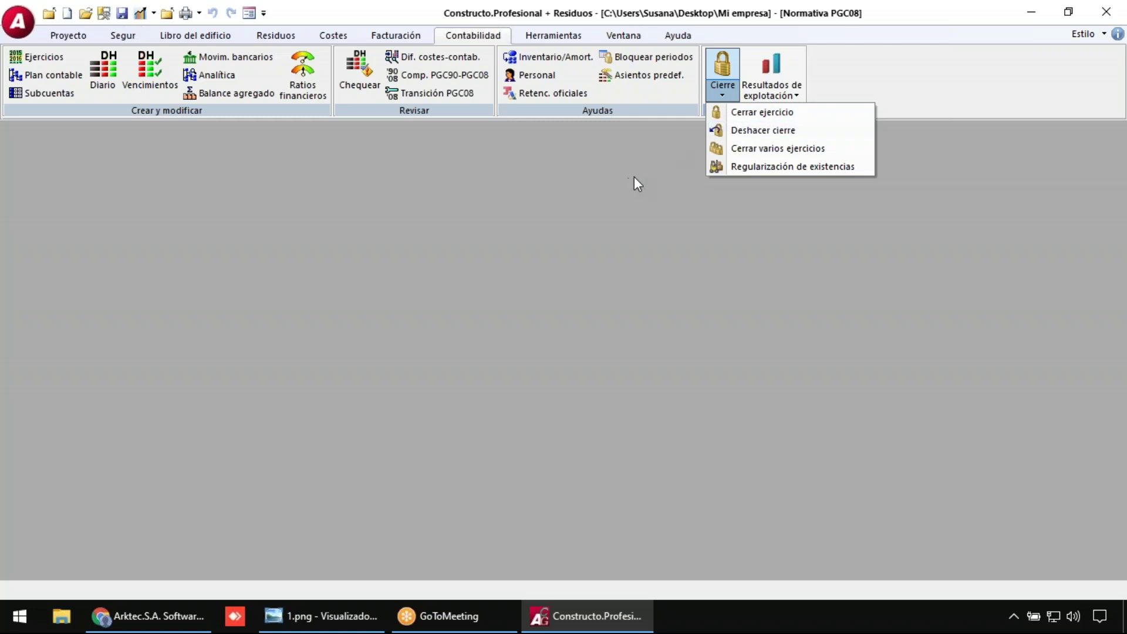
pyautogui.click(744, 112)
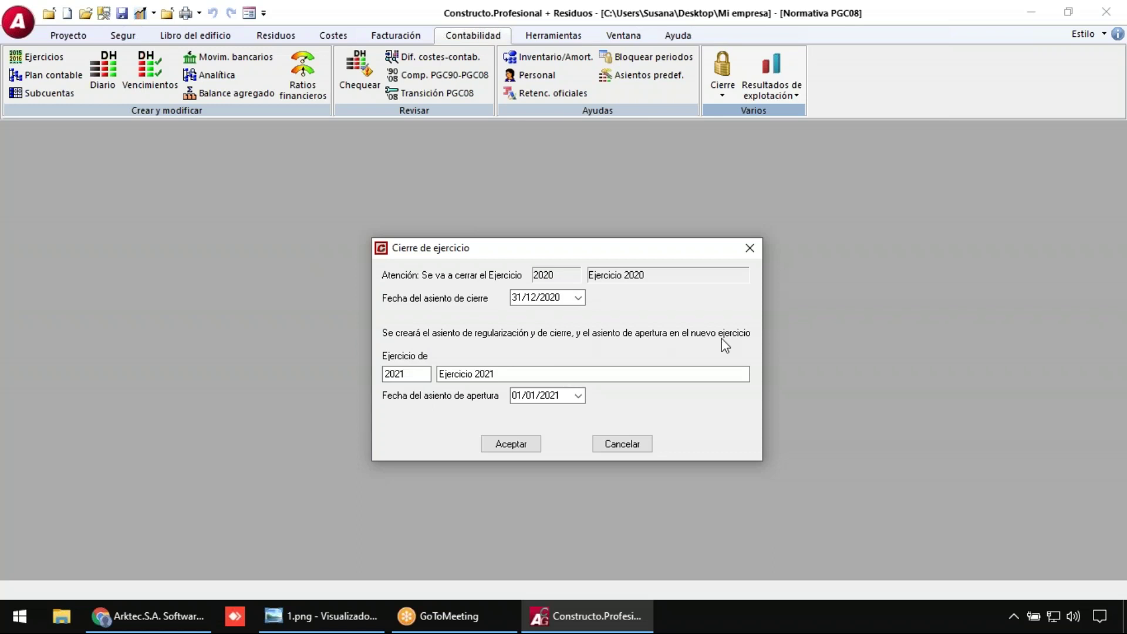
pyautogui.click(418, 375)
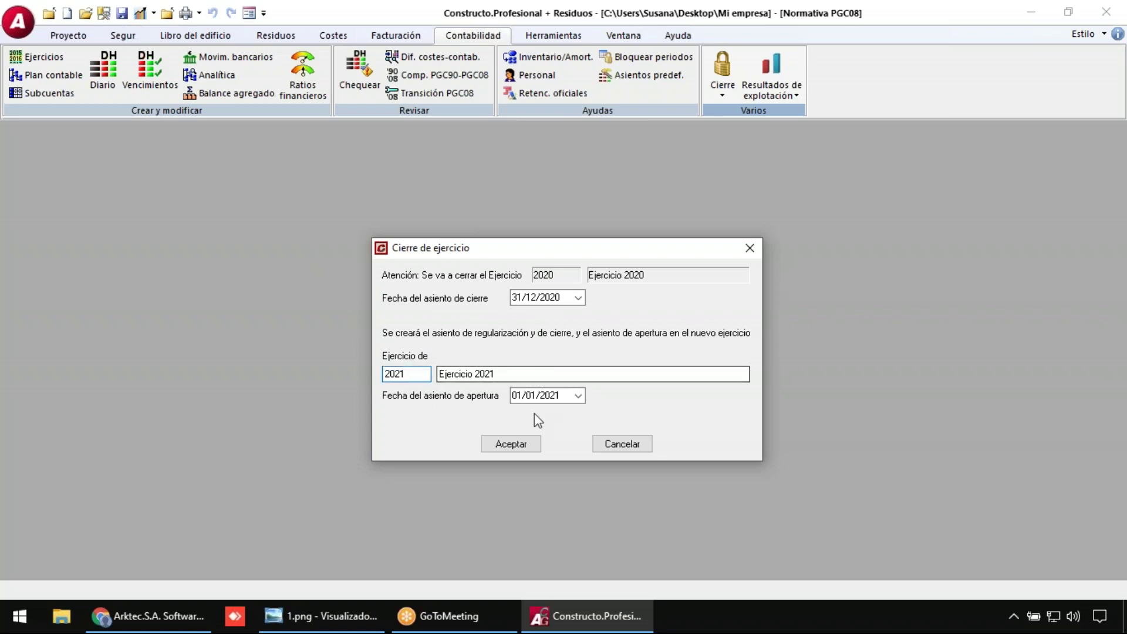
pyautogui.click(520, 445)
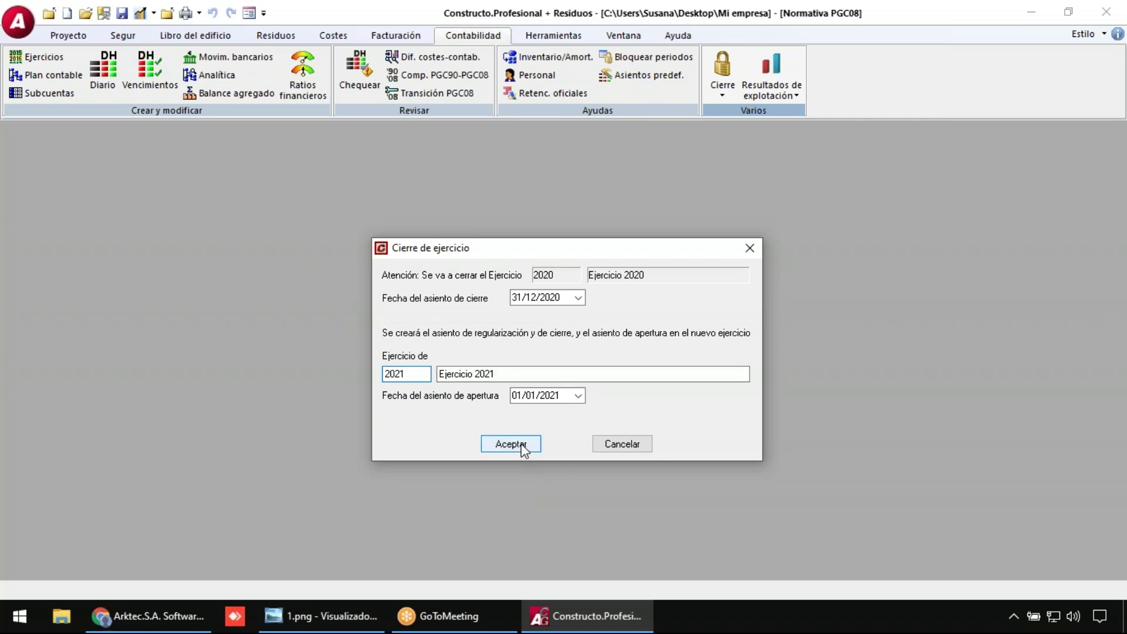
pyautogui.click(553, 392)
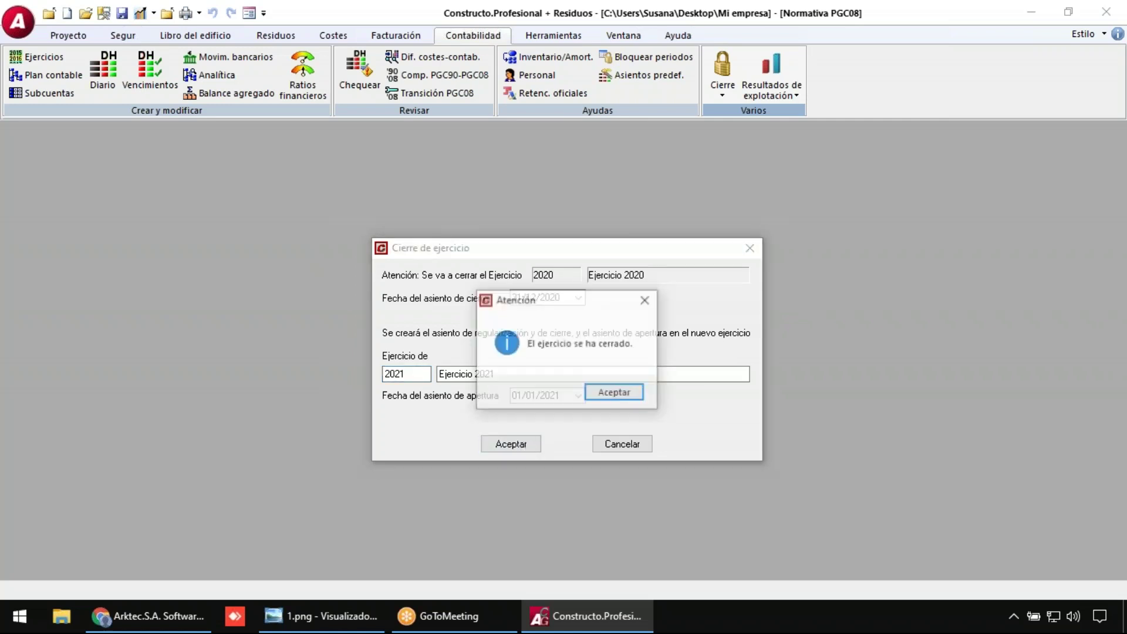
pyautogui.click(611, 392)
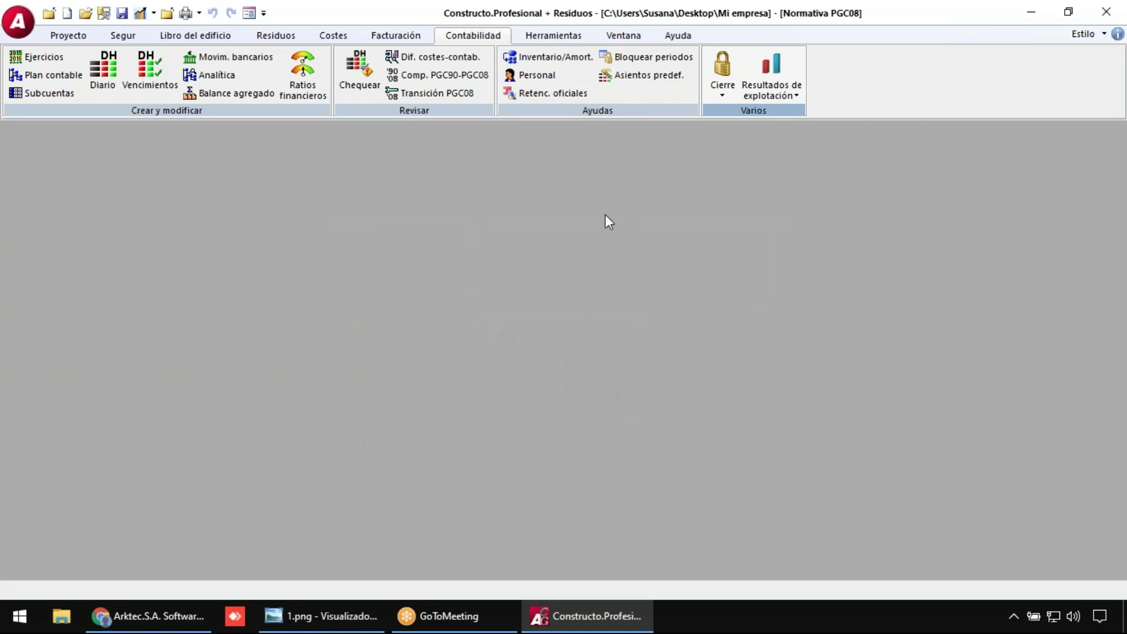
# - Mark Ejercicio 2020 as the selected exercise in the exercises list and close the list
pyautogui.click(40, 57)
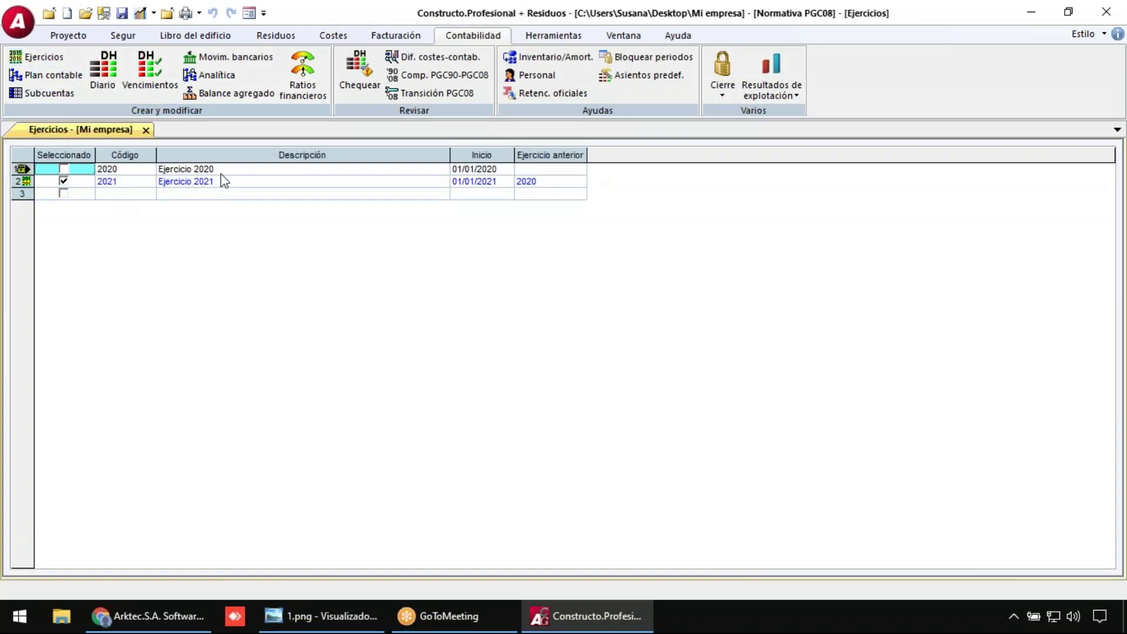
pyautogui.click(226, 172)
pyautogui.click(224, 182)
pyautogui.click(178, 171)
pyautogui.click(63, 169)
pyautogui.click(146, 131)
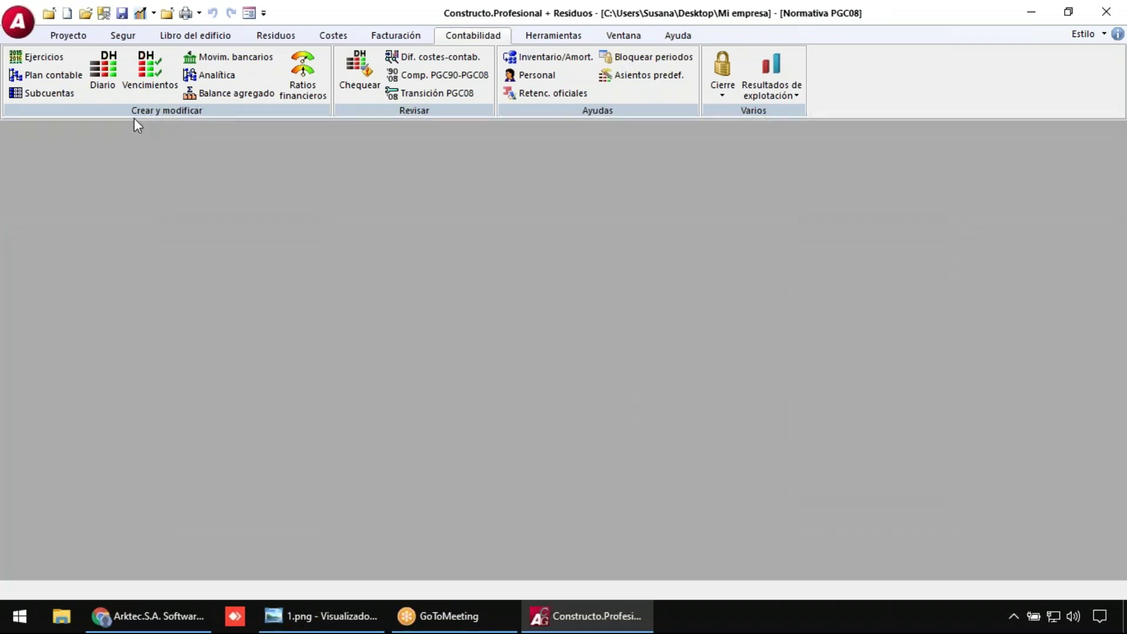
# - Open the journal for Ejercicio 2020 and examine the lines of the Asiento de regularización and the Asiento de cierre
pyautogui.click(101, 76)
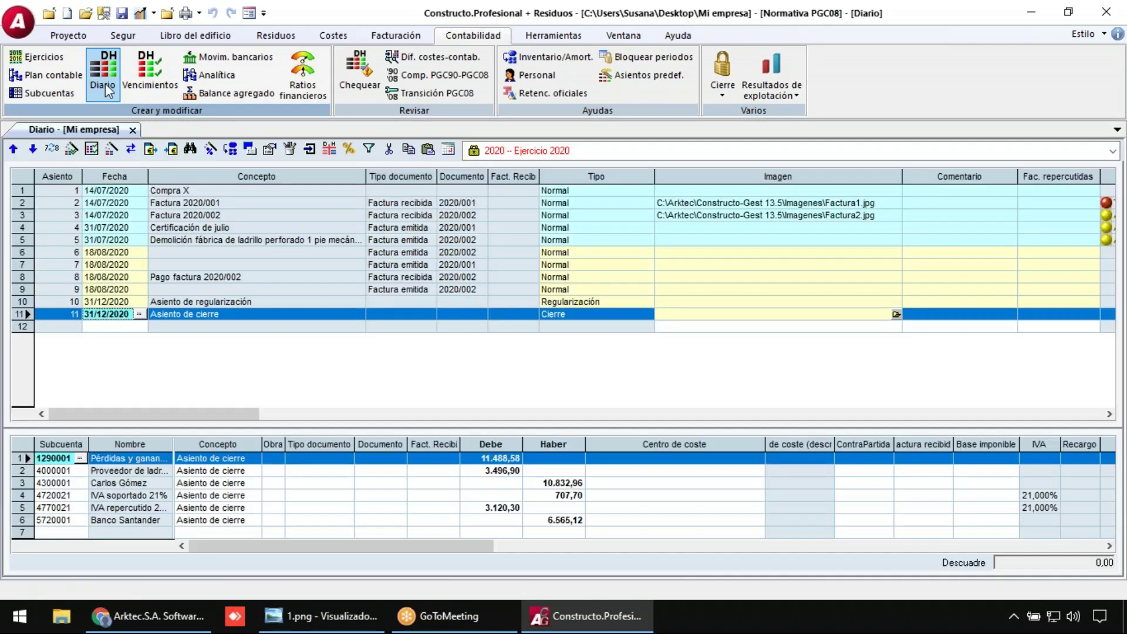
pyautogui.click(550, 150)
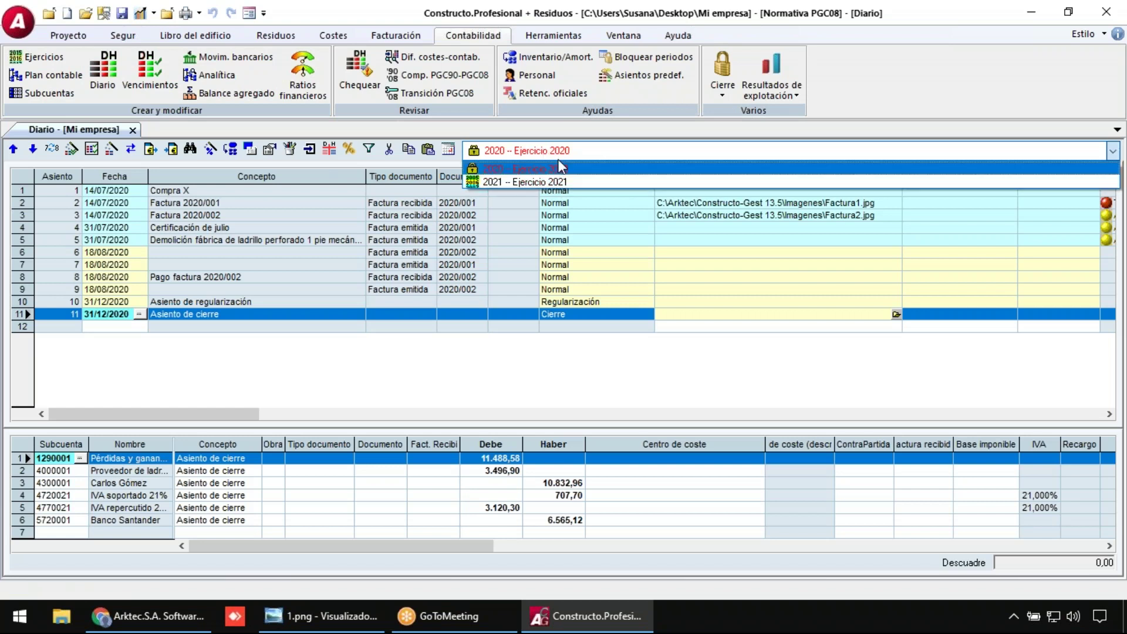
pyautogui.click(572, 152)
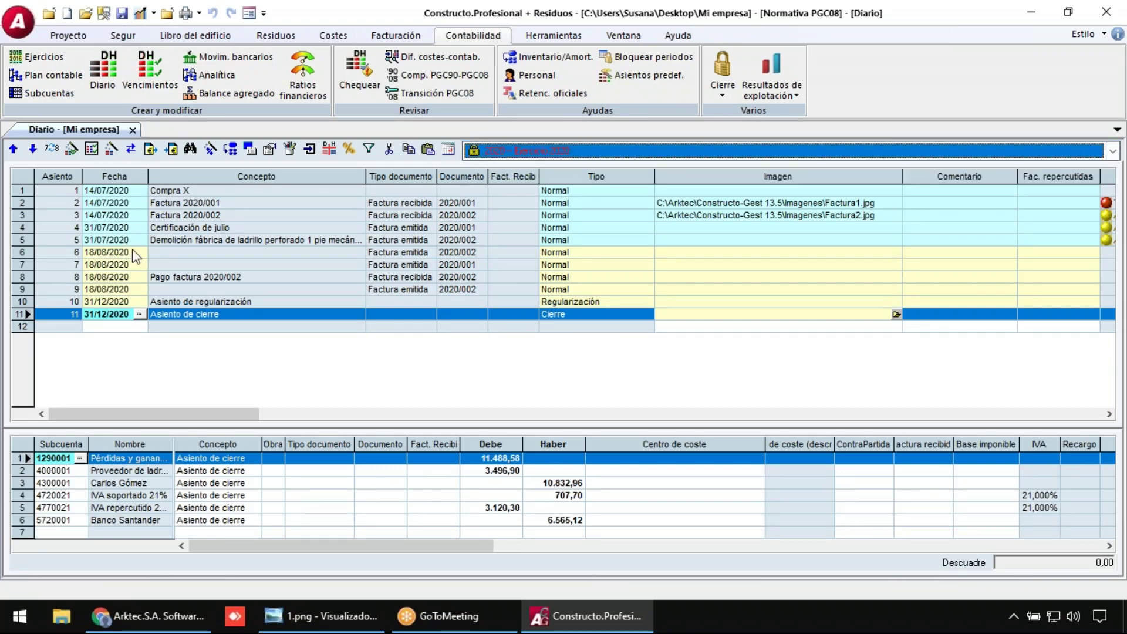
pyautogui.click(235, 277)
pyautogui.click(218, 303)
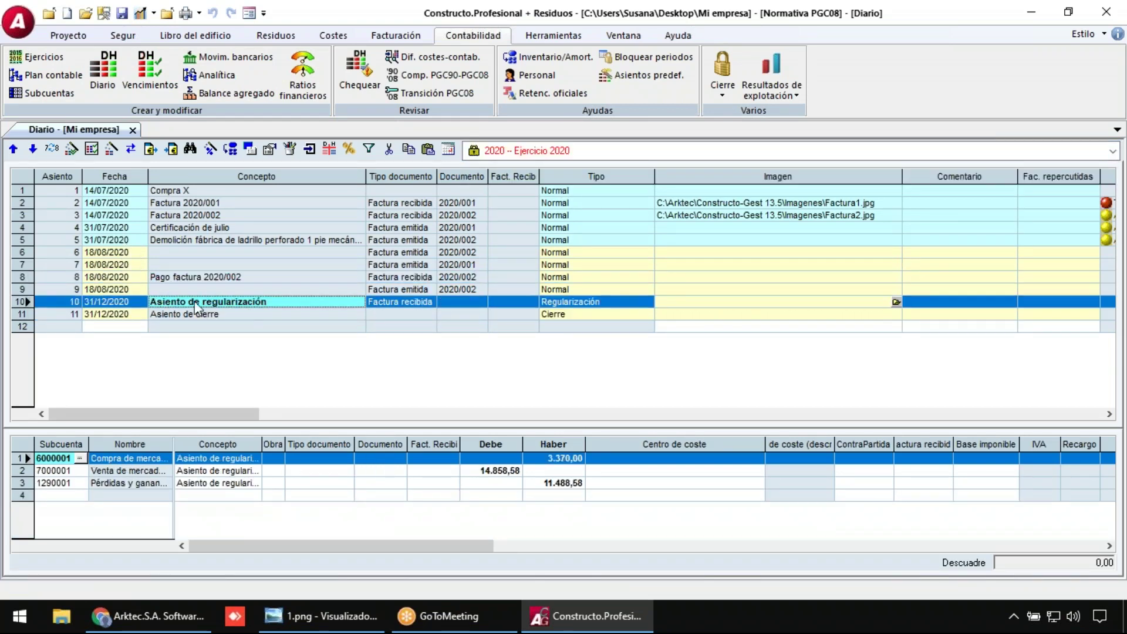
pyautogui.click(275, 314)
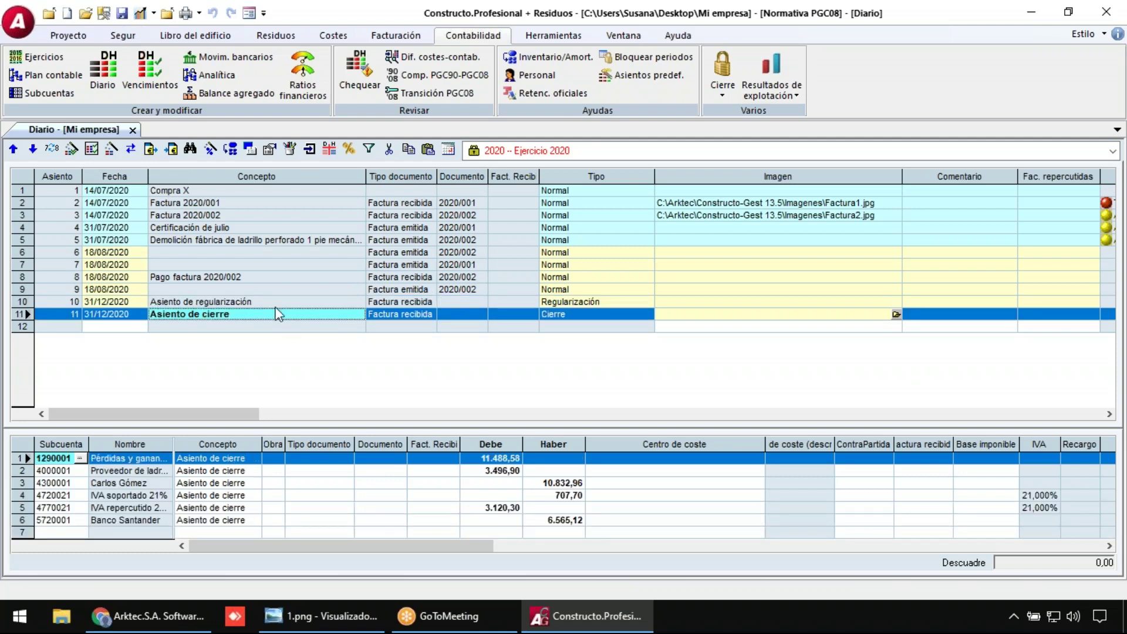
pyautogui.click(276, 306)
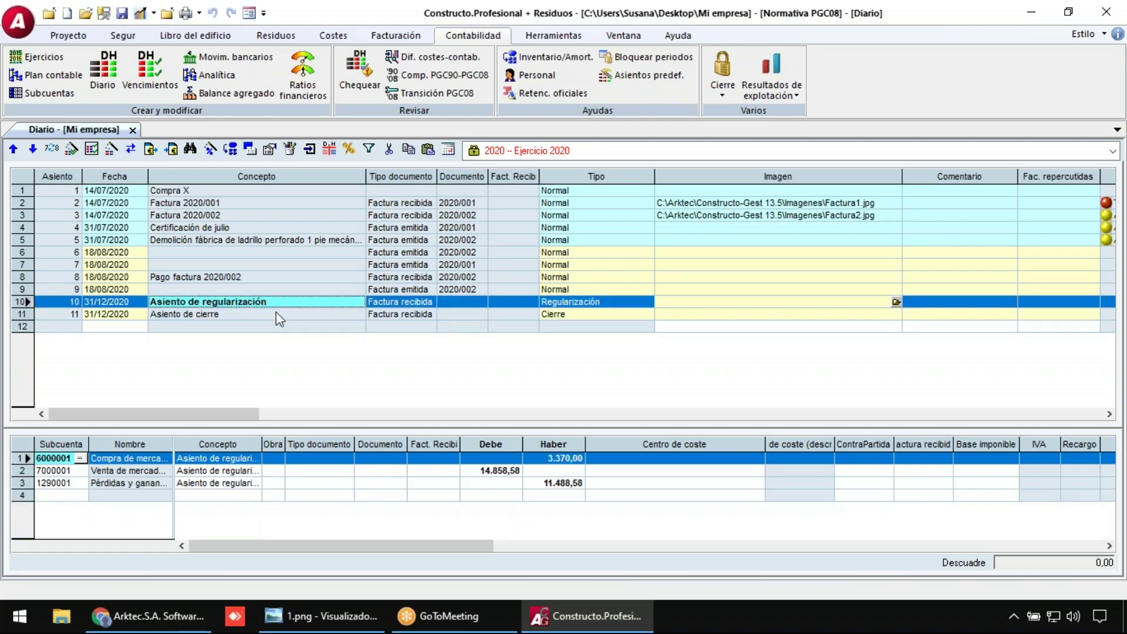
# - Switch the journal to Ejercicio 2021, examine the balances carried into the Asiento de apertura, and close the journal
pyautogui.click(575, 152)
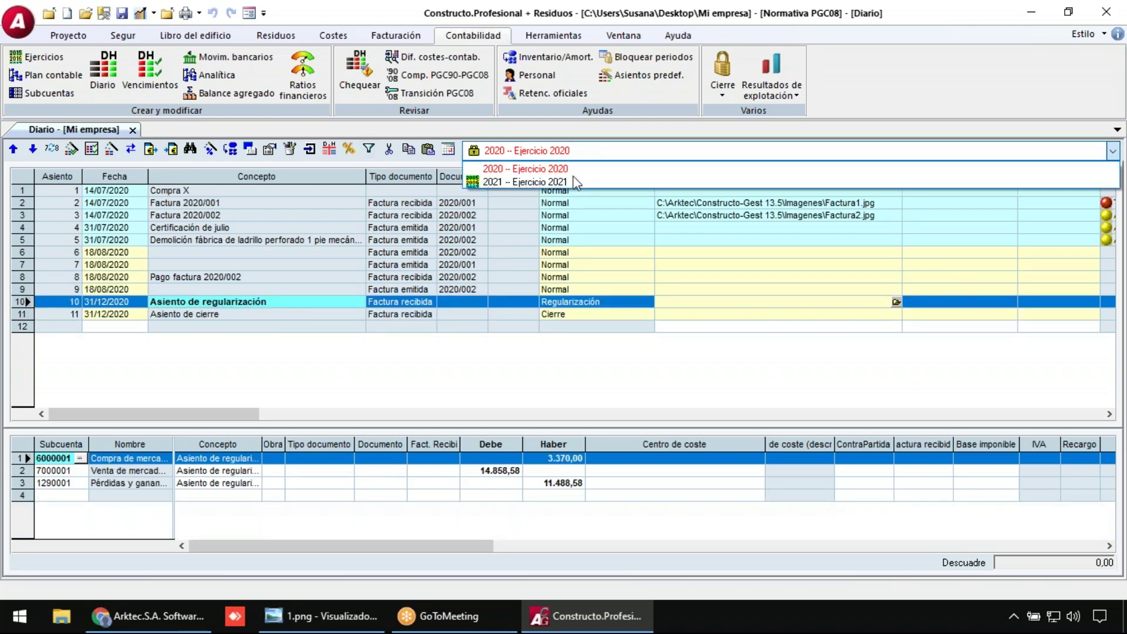
pyautogui.click(576, 177)
pyautogui.click(252, 188)
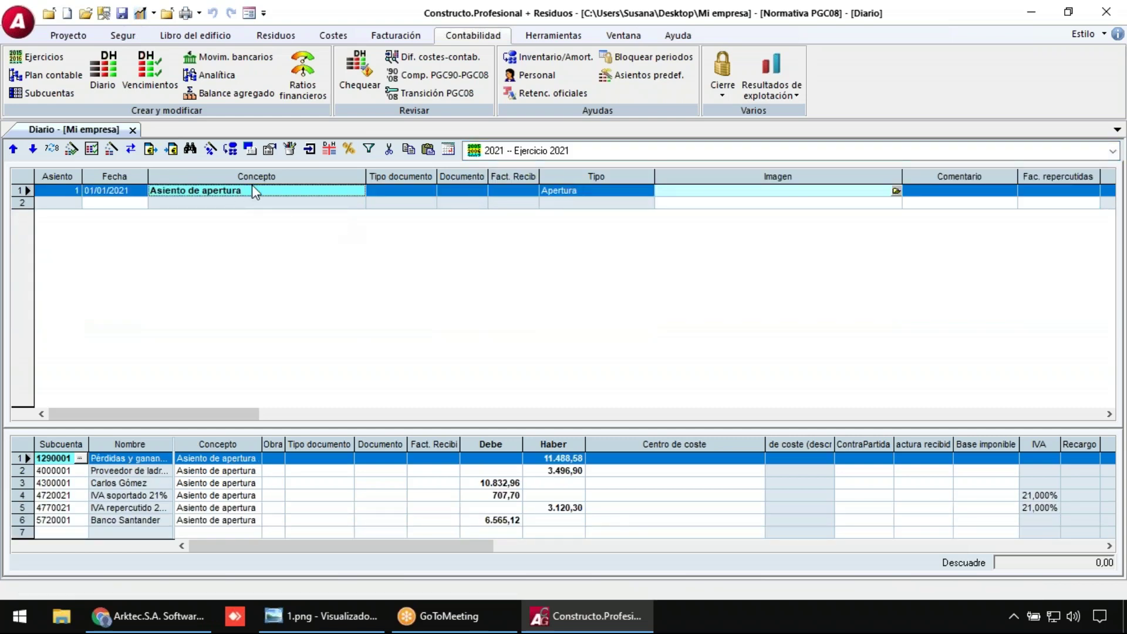
pyautogui.click(555, 459)
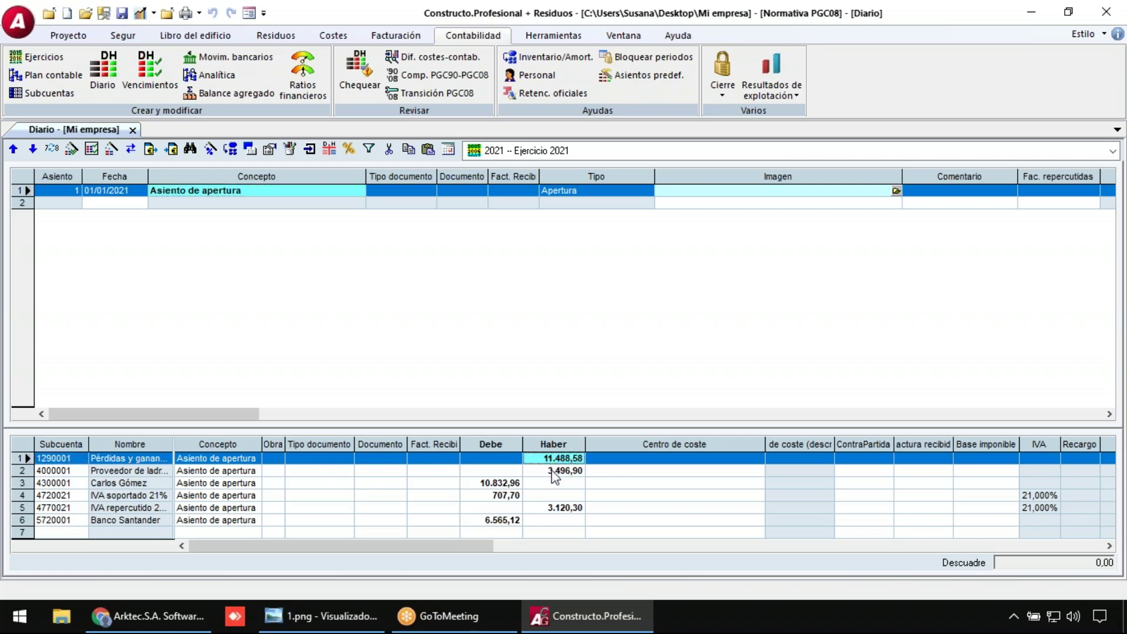
pyautogui.click(499, 520)
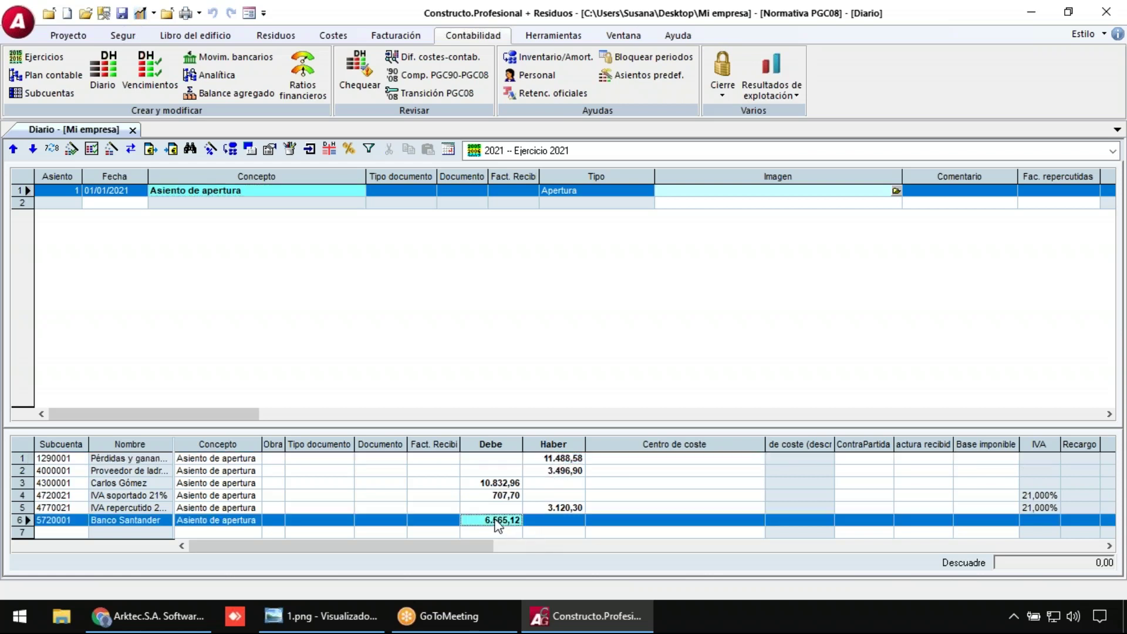
pyautogui.click(484, 483)
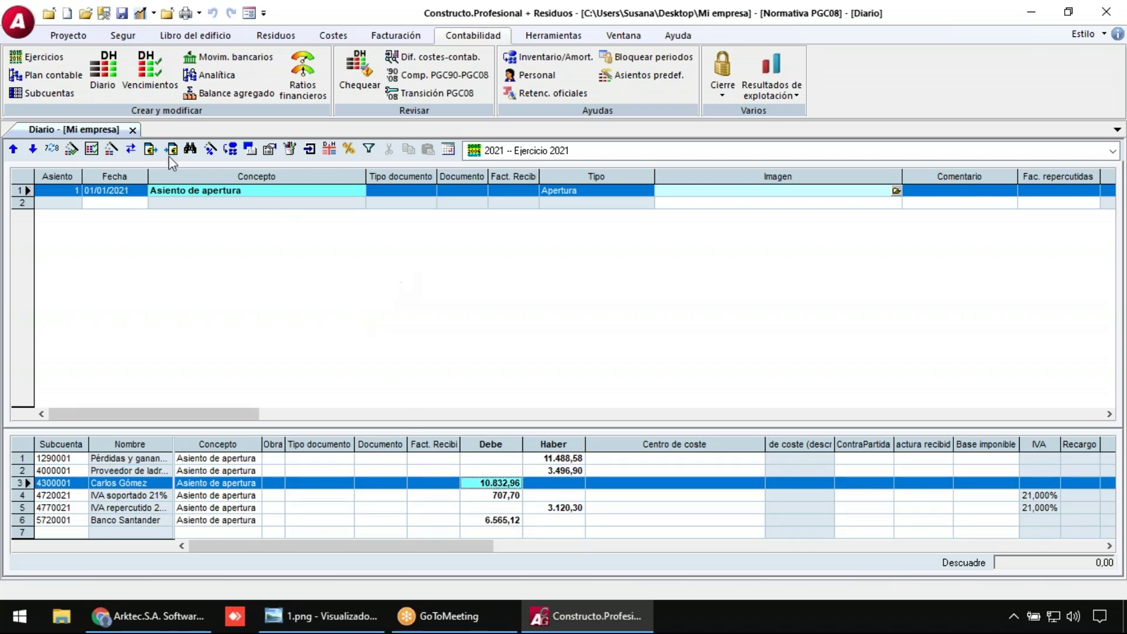
pyautogui.click(133, 130)
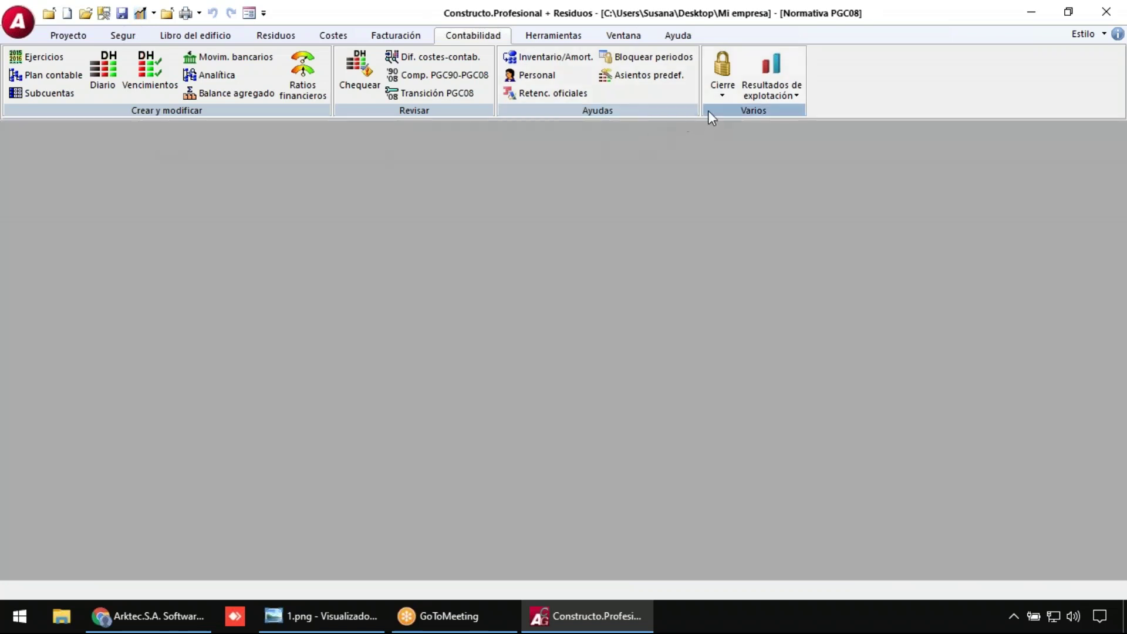
# - Undo the year-end close, removing the 2021 opening entry and the 2020 closing and regularisation entries
pyautogui.click(722, 95)
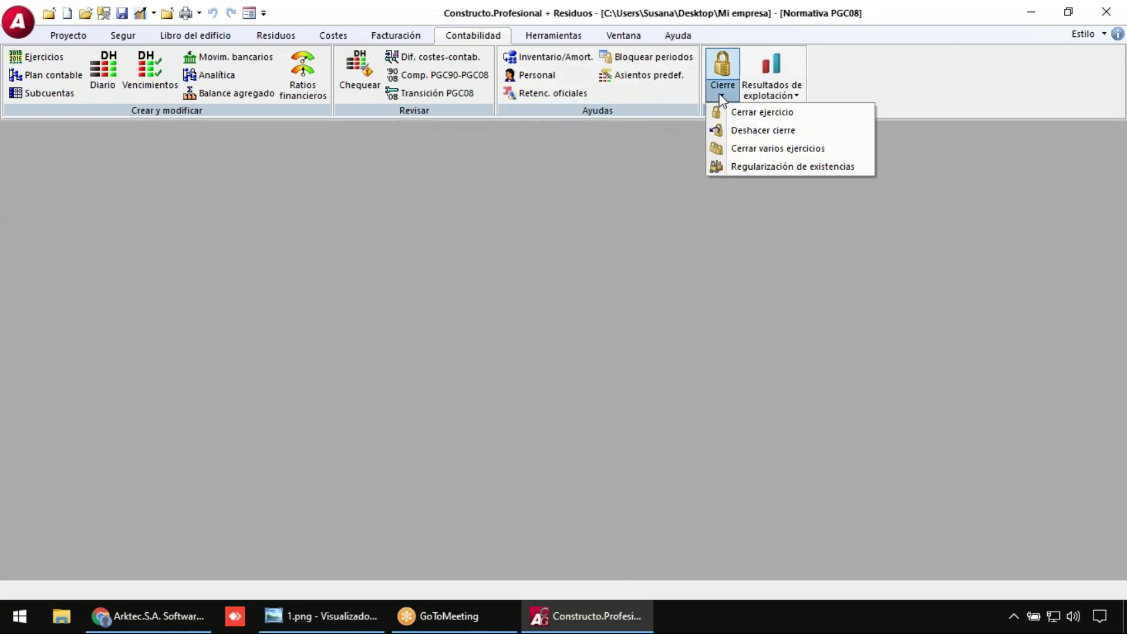
pyautogui.click(762, 130)
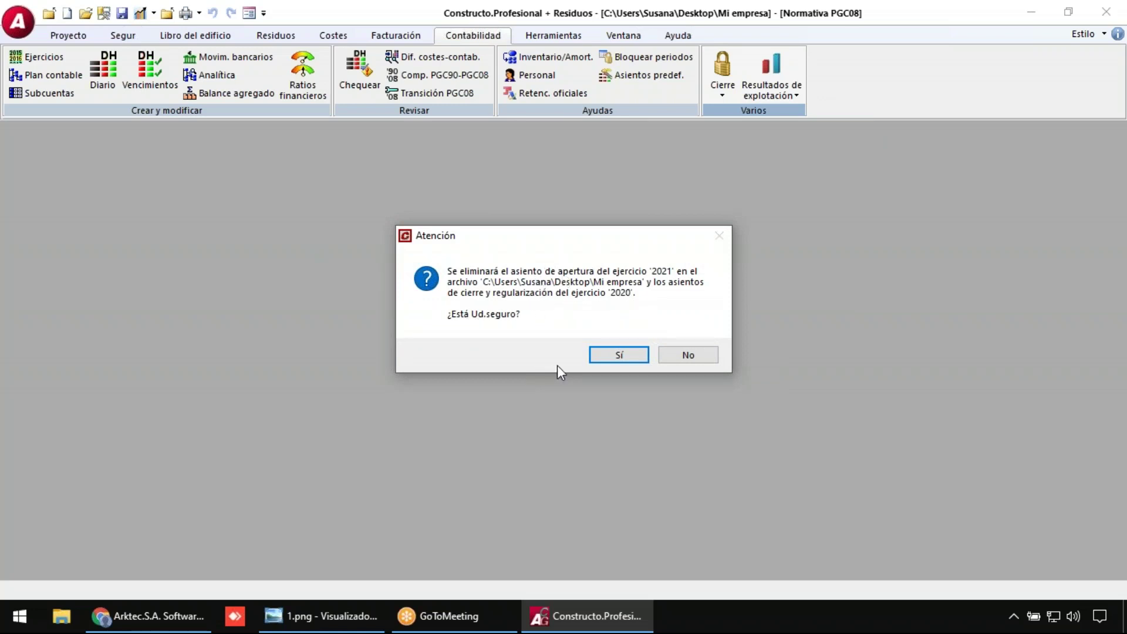
pyautogui.click(612, 353)
pyautogui.click(620, 341)
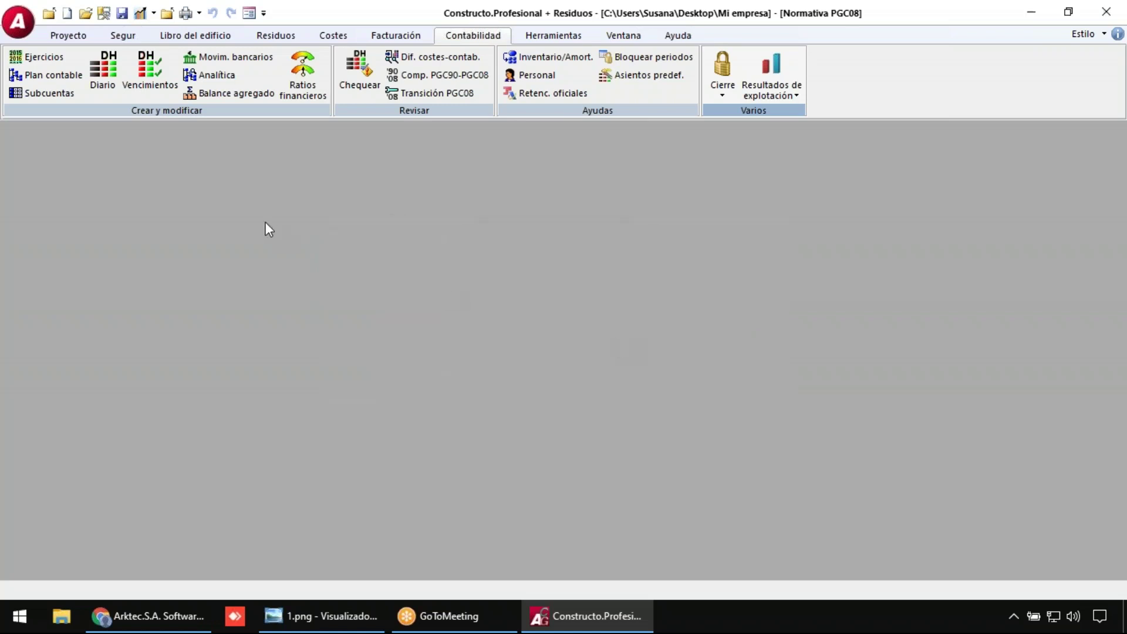
# - Check the journal entries of Ejercicio 2021 and Ejercicio 2020 after the undone close, and close the journal
pyautogui.click(107, 88)
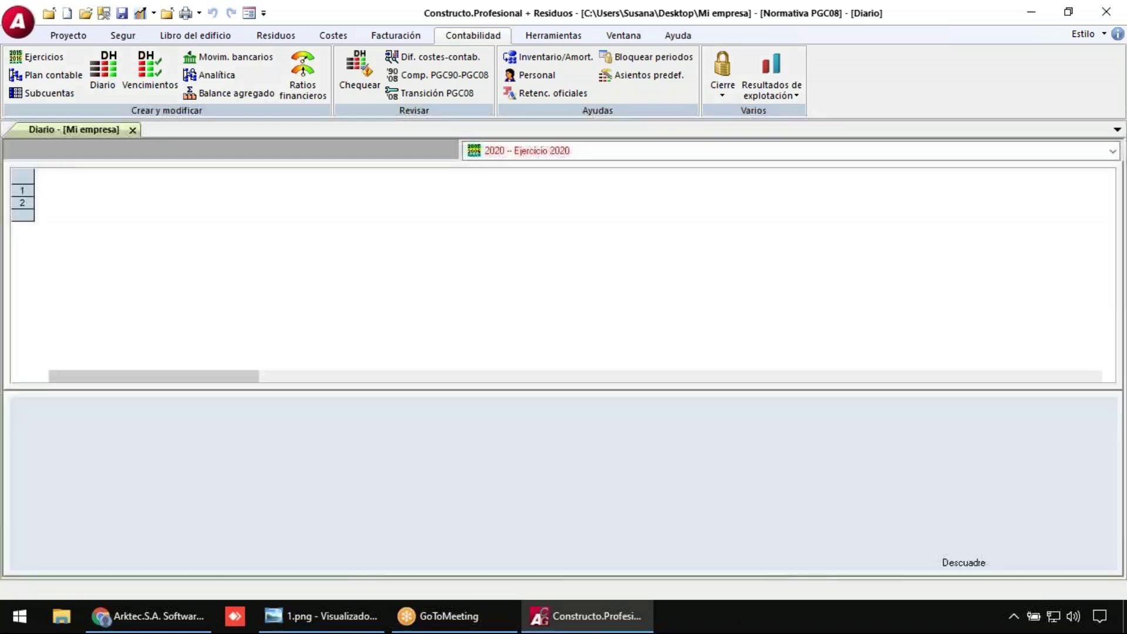
pyautogui.click(547, 154)
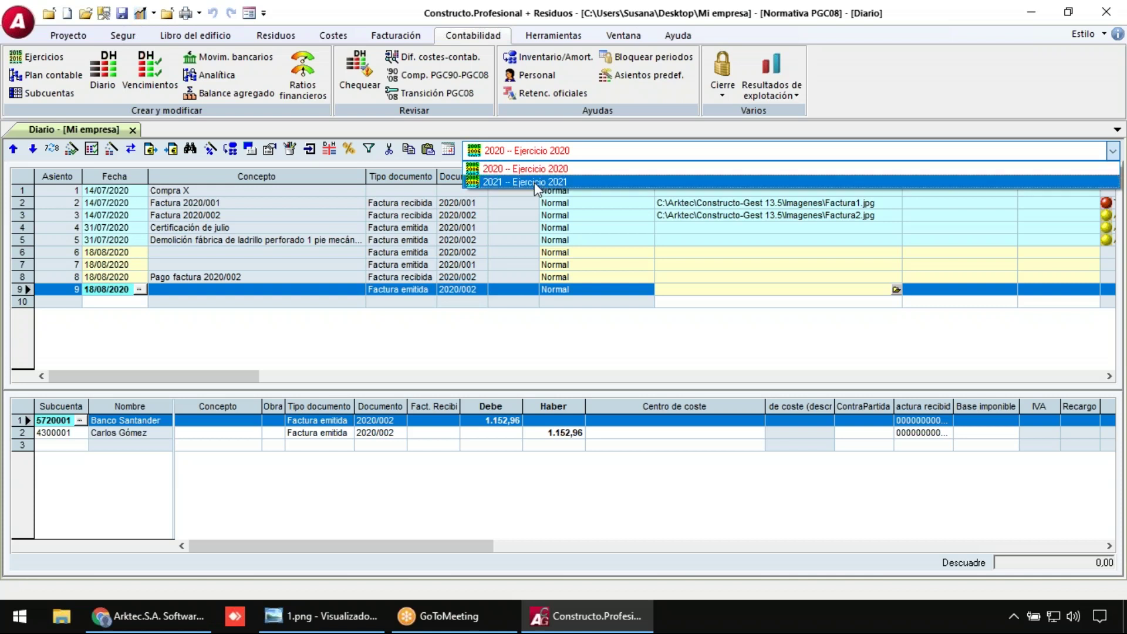
pyautogui.click(535, 182)
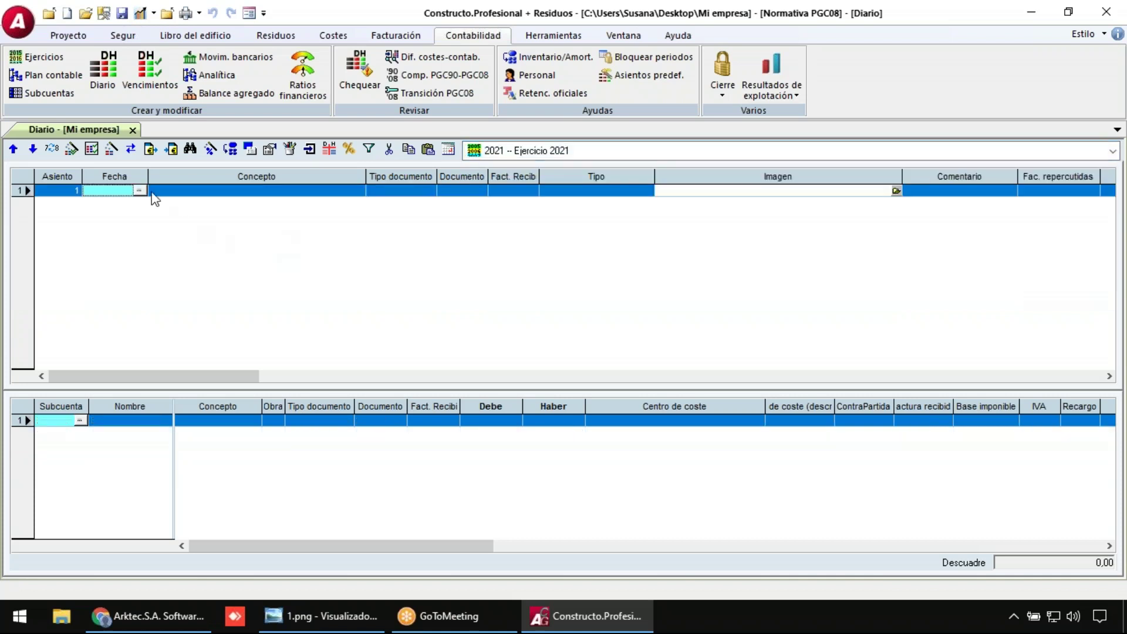
pyautogui.click(534, 153)
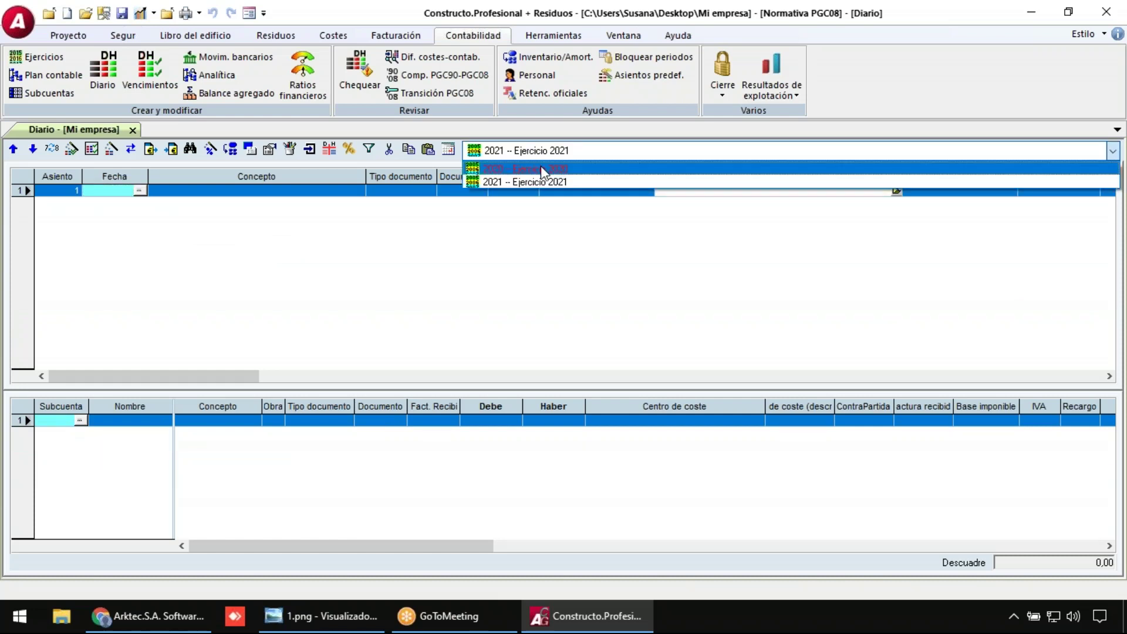
pyautogui.click(543, 169)
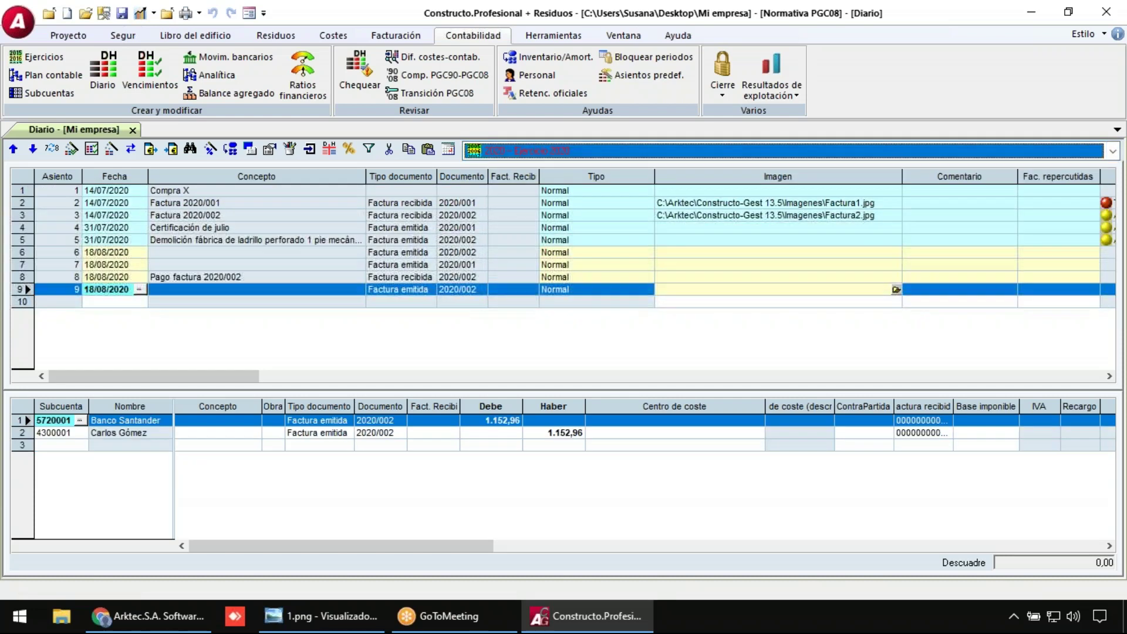
pyautogui.click(403, 277)
pyautogui.click(403, 290)
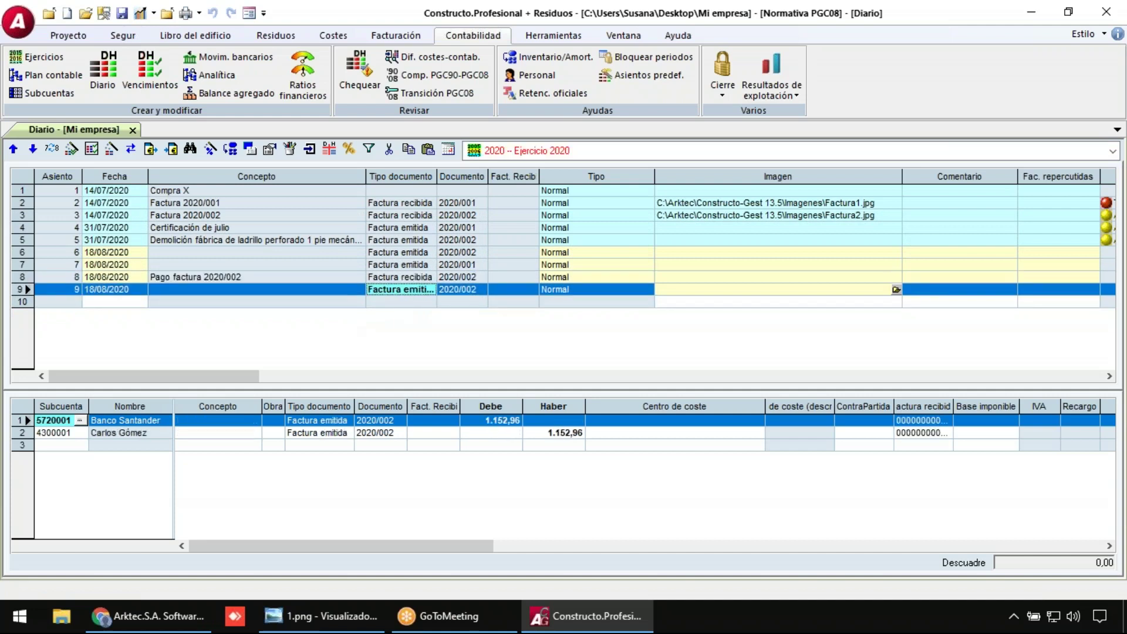
pyautogui.click(133, 130)
pyautogui.click(334, 39)
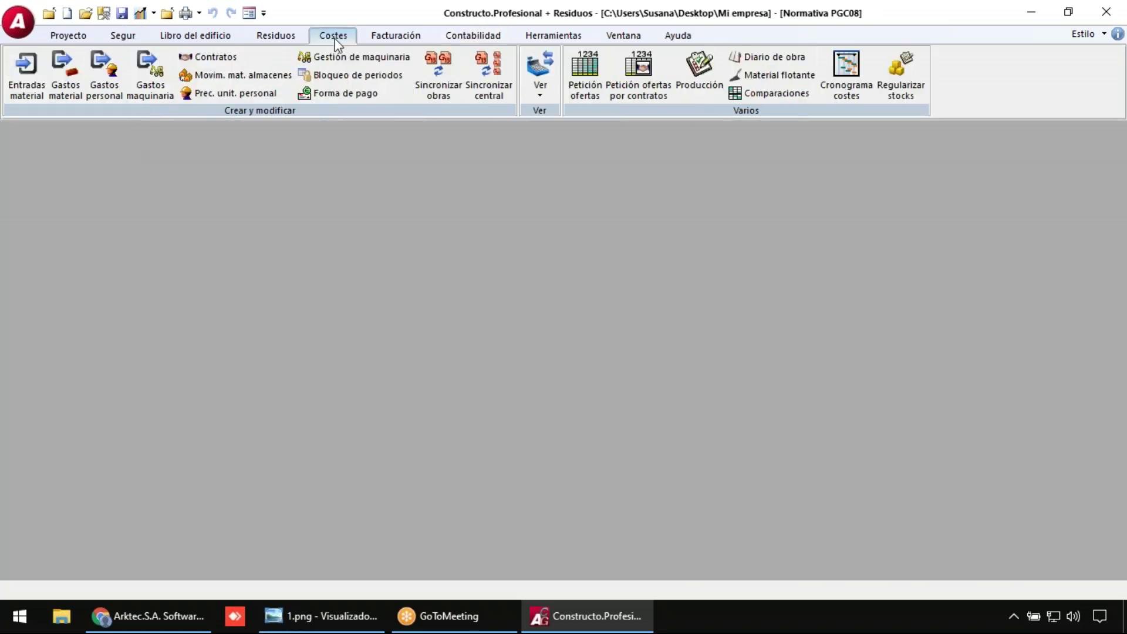
pyautogui.click(396, 36)
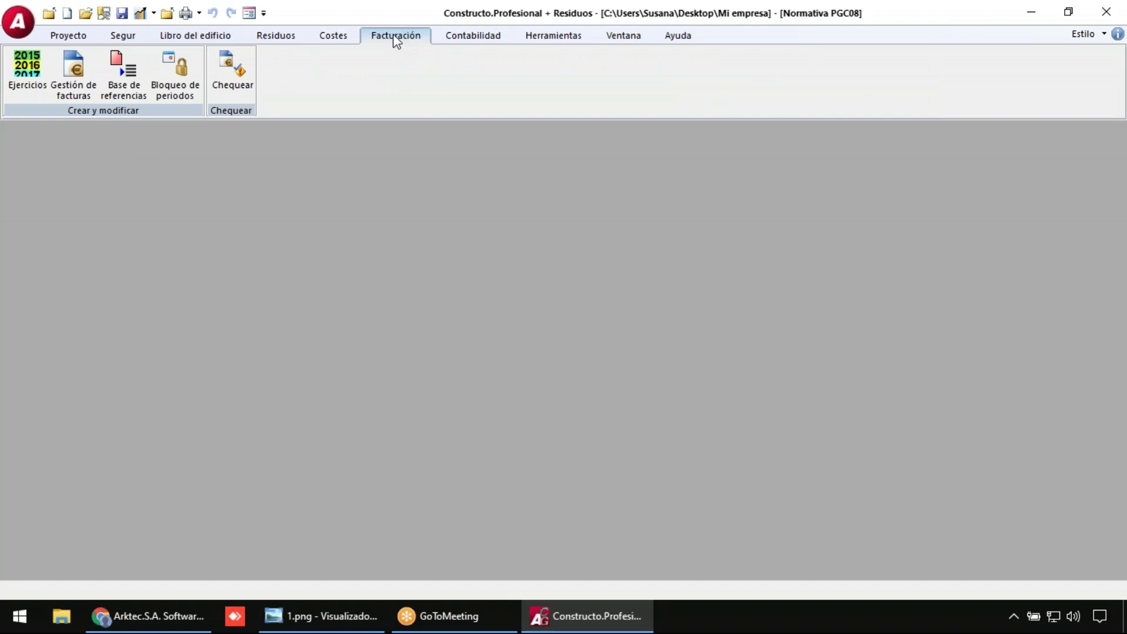
# - Open the cost-centre analysis for Ejercicio 2020 and compare the amounts of Obra 01 and Obra 02
pyautogui.click(468, 39)
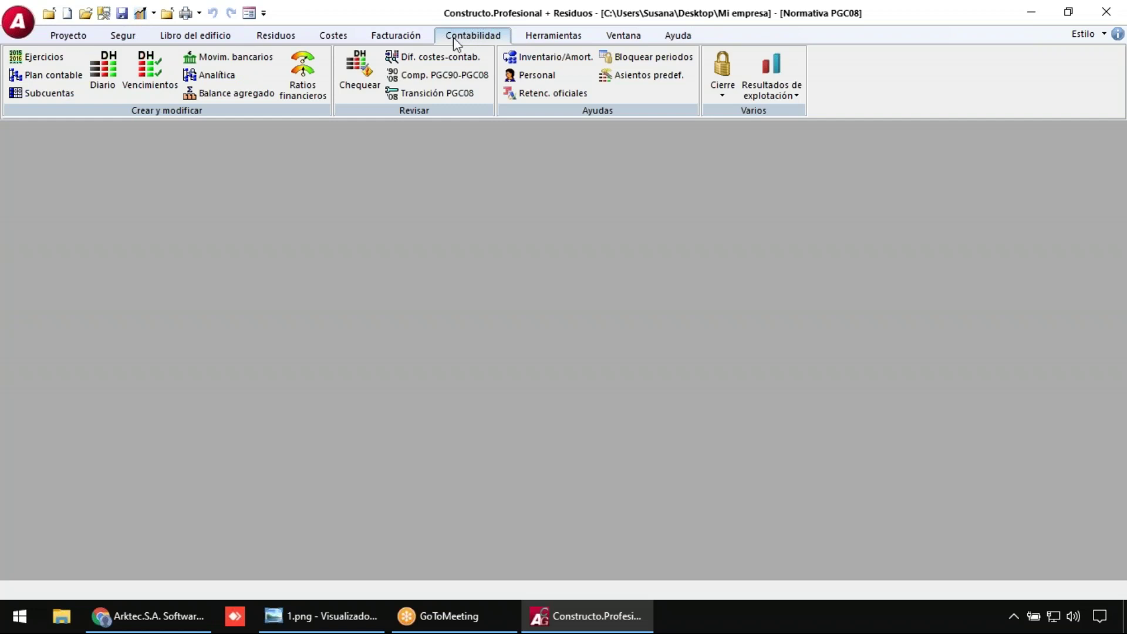
pyautogui.click(211, 76)
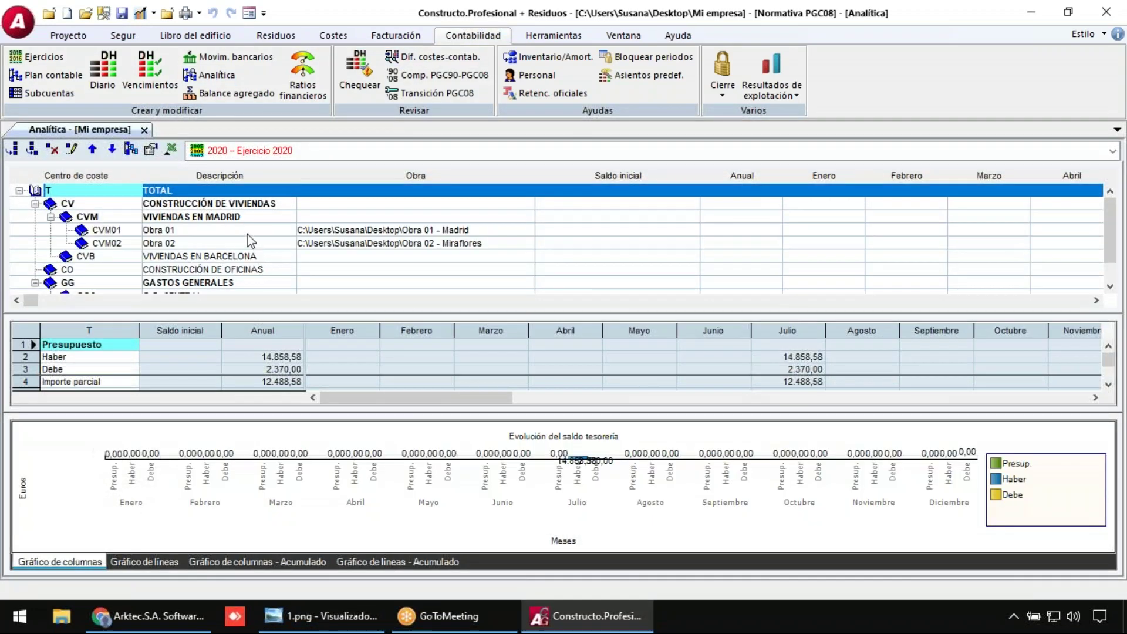
pyautogui.click(247, 233)
pyautogui.click(247, 246)
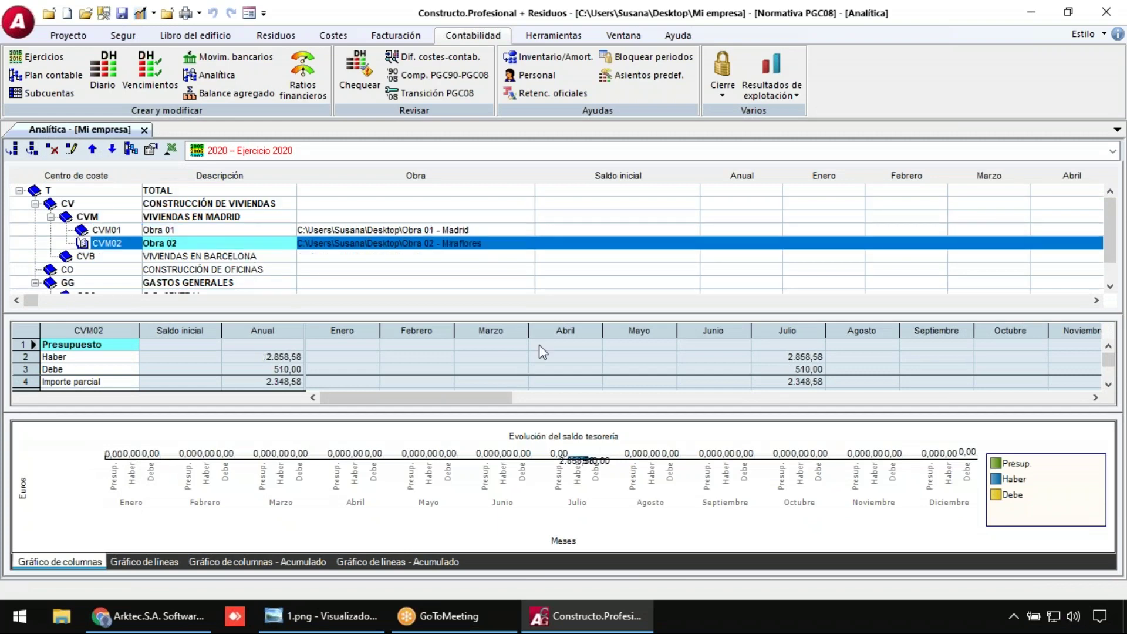
pyautogui.moveTo(555, 317); pyautogui.dragTo(558, 300)
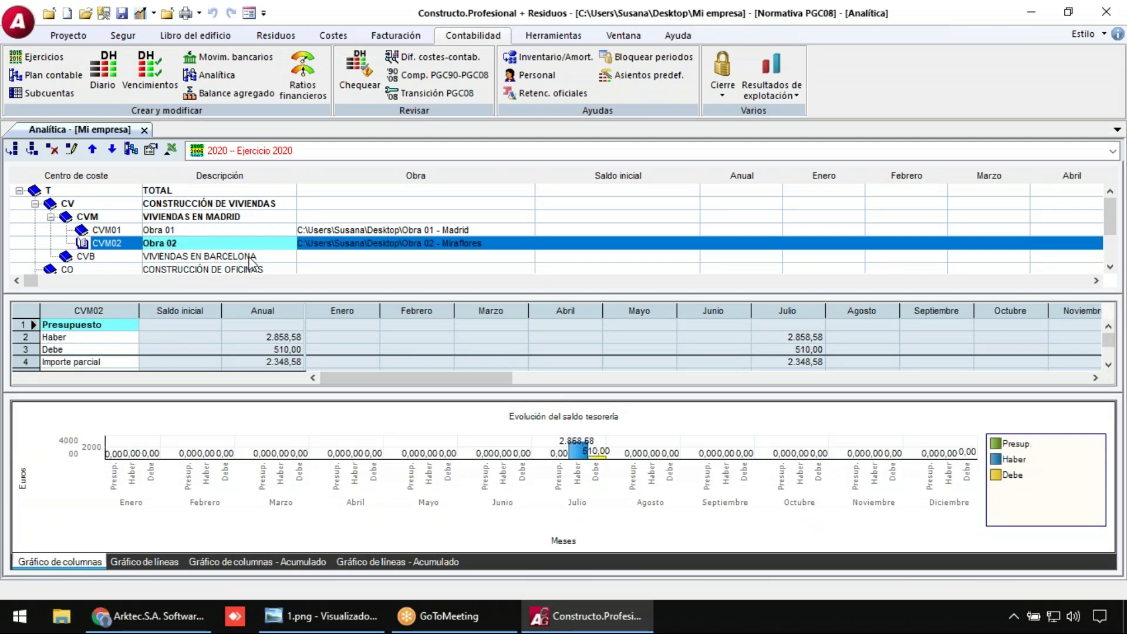
pyautogui.click(214, 233)
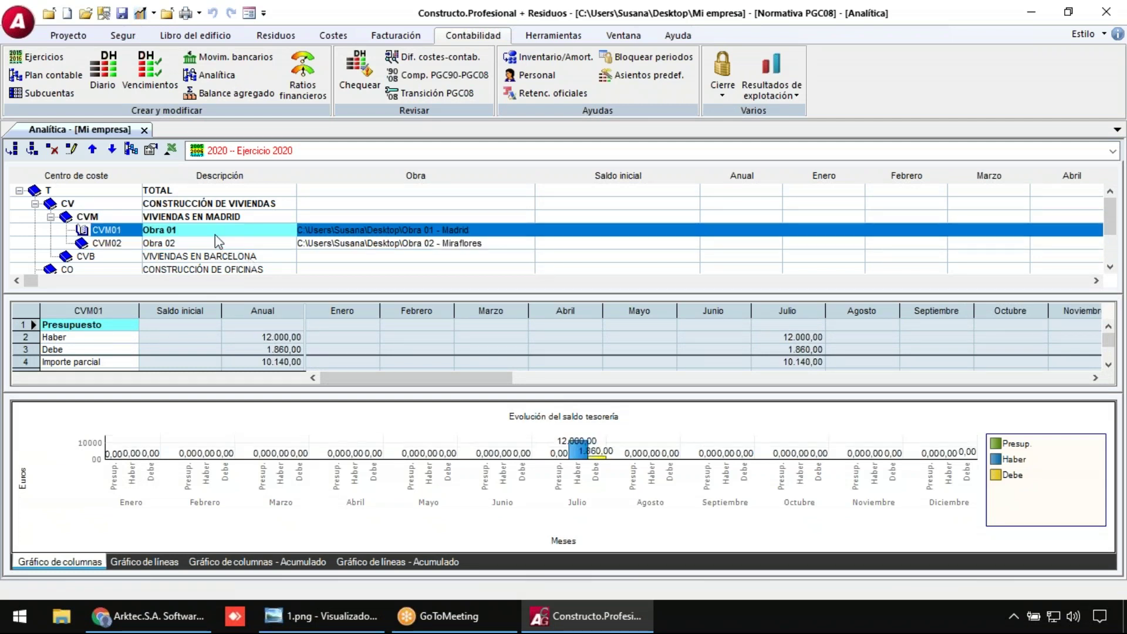
pyautogui.click(187, 243)
pyautogui.moveTo(312, 393); pyautogui.dragTo(311, 424)
pyautogui.moveTo(333, 291); pyautogui.dragTo(329, 309)
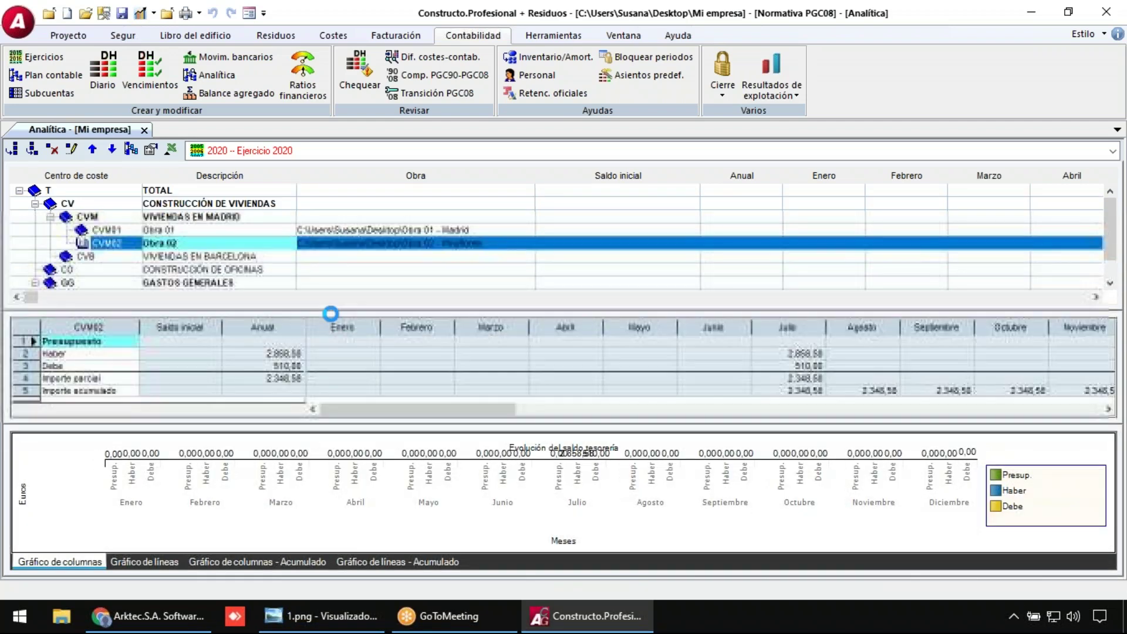
# - Import the Obra 02 - Miraflores budget into cost centre CVM02 with its full breakdown instead of only the budget total, keeping the prefix CVM02_
pyautogui.click(104, 244)
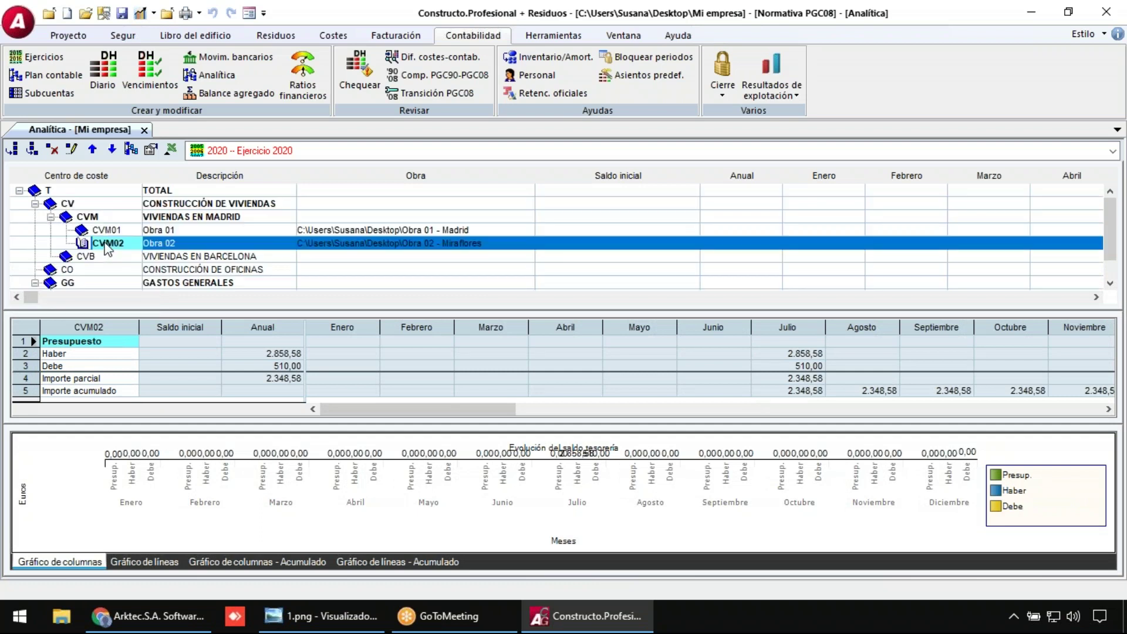
pyautogui.click(131, 151)
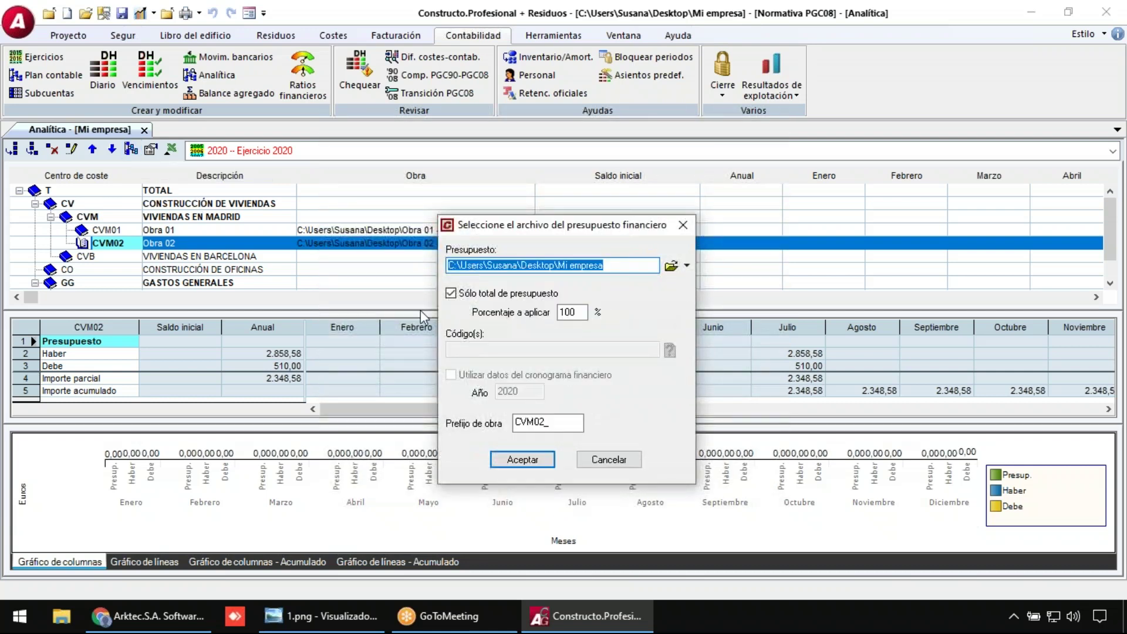
pyautogui.click(686, 265)
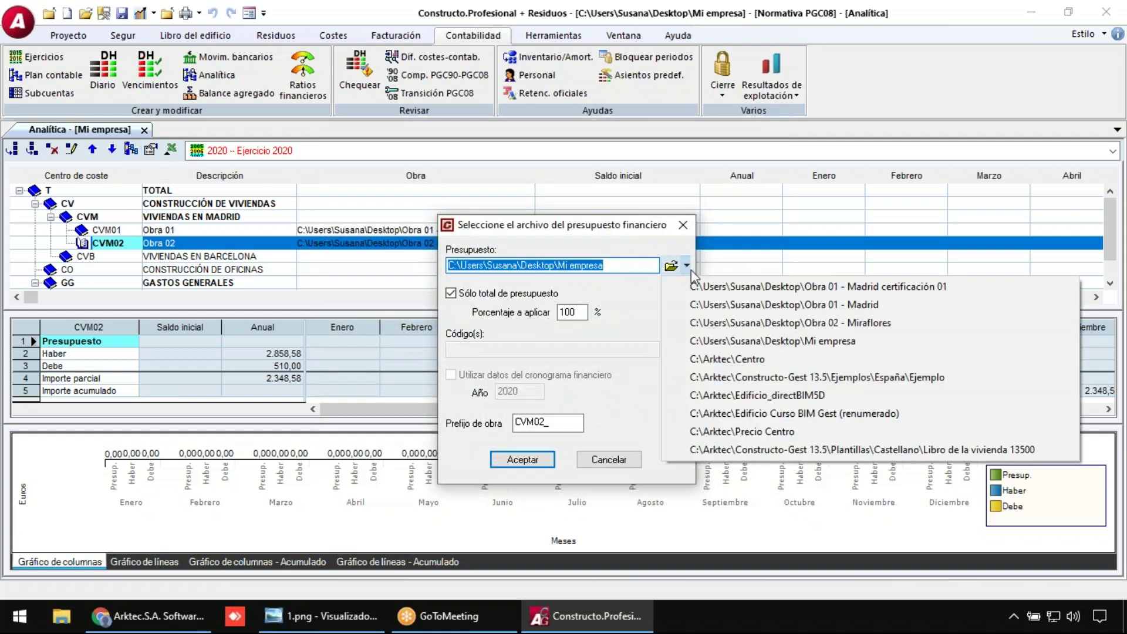
pyautogui.click(721, 305)
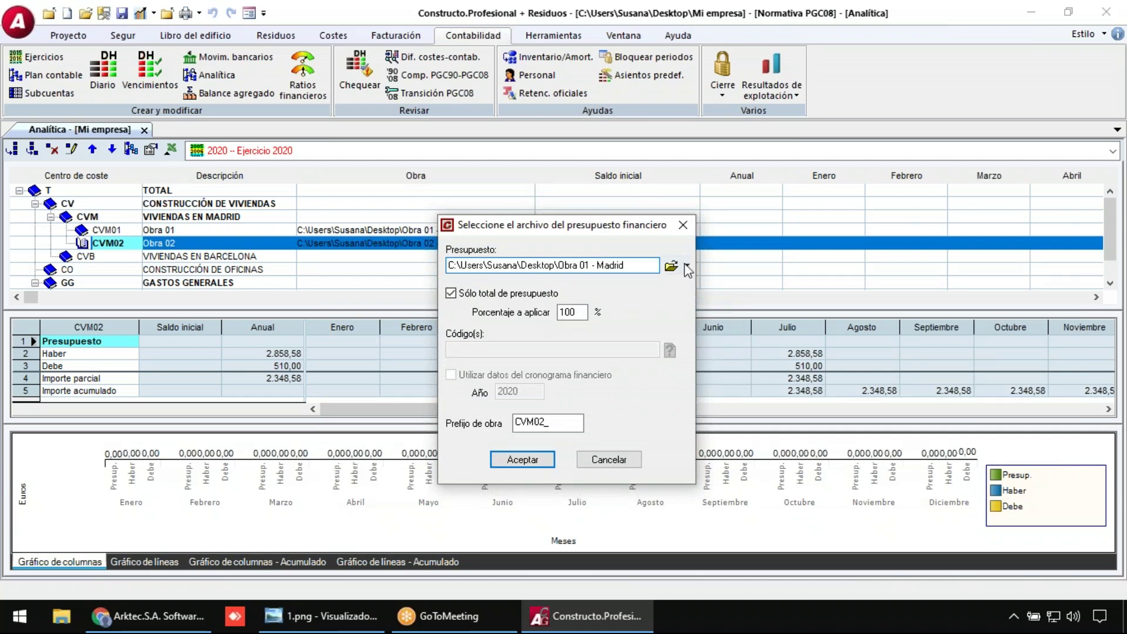
pyautogui.click(687, 265)
pyautogui.click(726, 317)
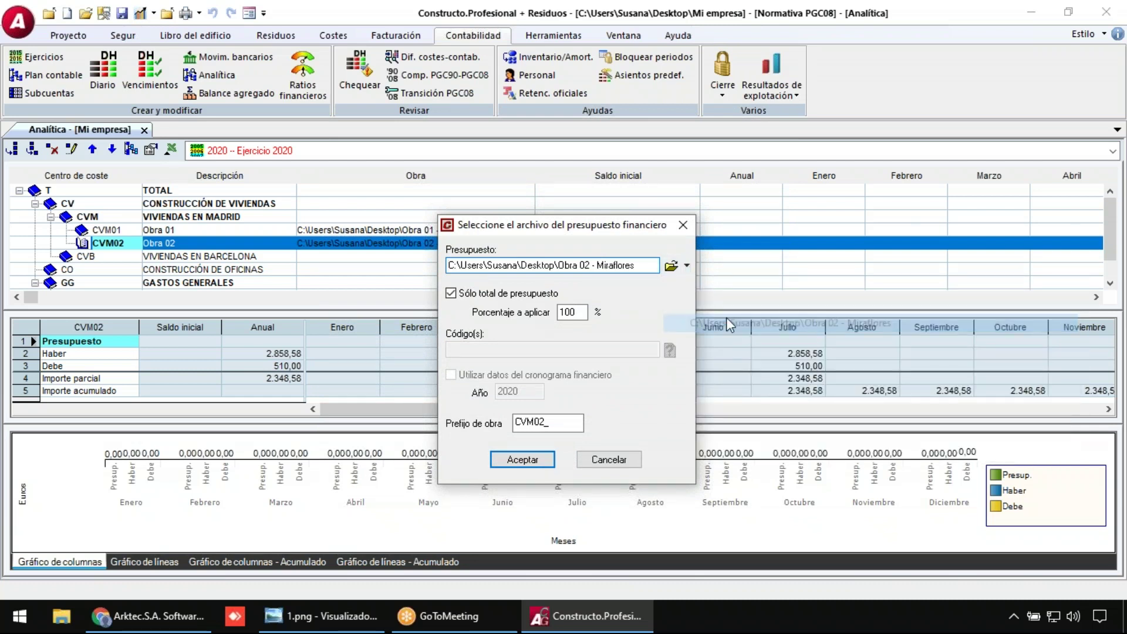
pyautogui.click(507, 295)
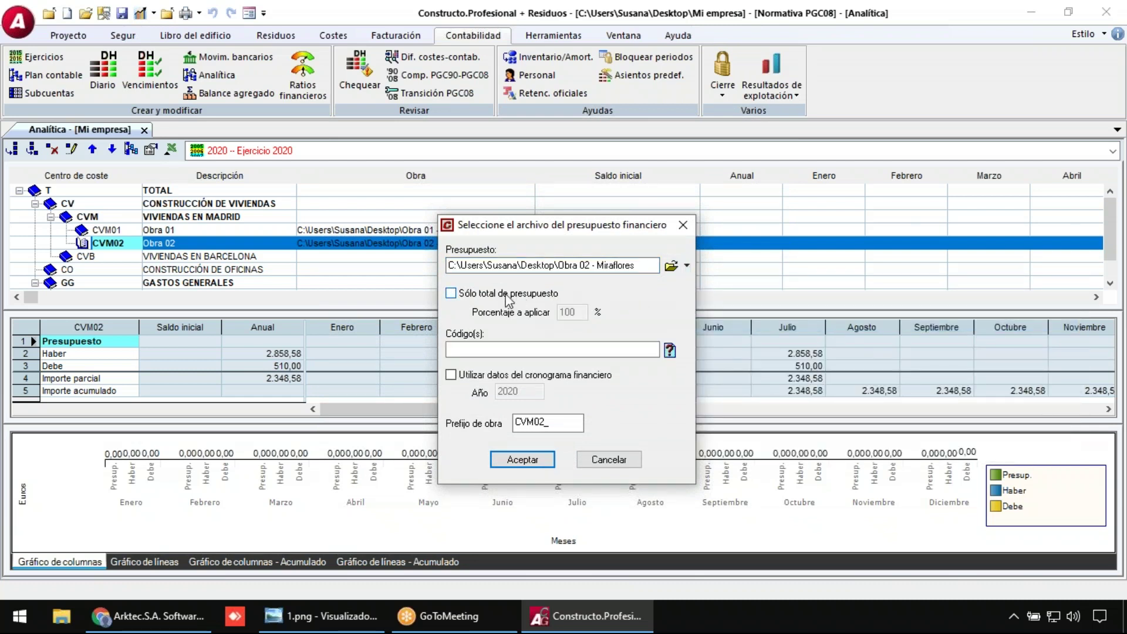
pyautogui.click(519, 459)
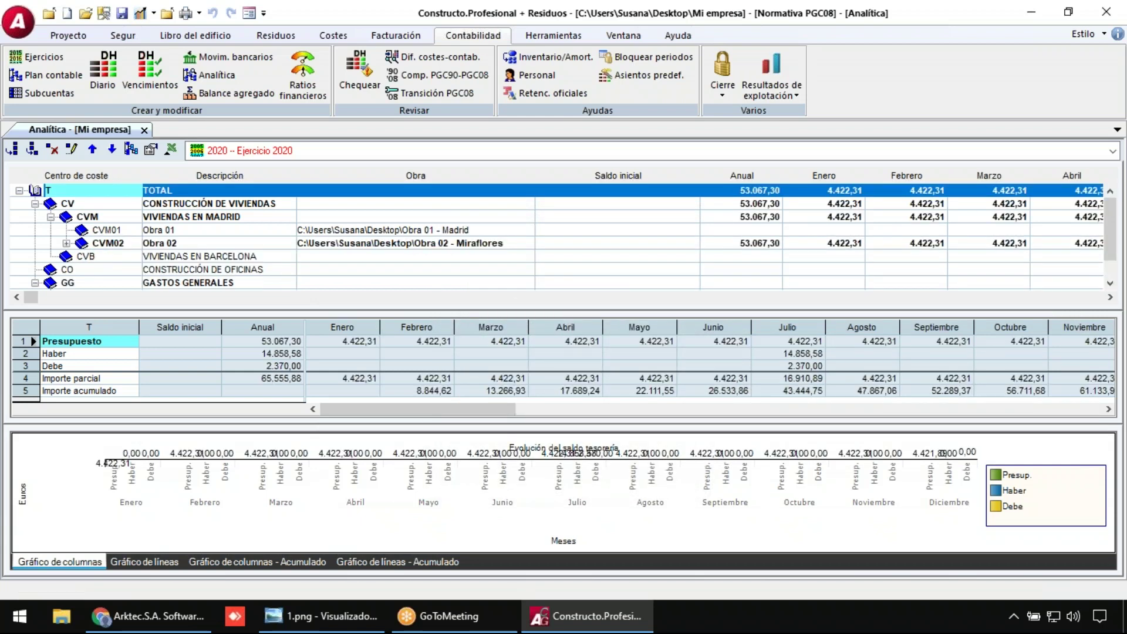
# - Examine the imported budget chapters under CVM02 and the monthly figures and chart for CUBIERTAS, and close the analysis
pyautogui.moveTo(145, 308); pyautogui.dragTo(145, 335)
pyautogui.moveTo(141, 175); pyautogui.dragTo(183, 175)
pyautogui.scroll(2, 182, 239)
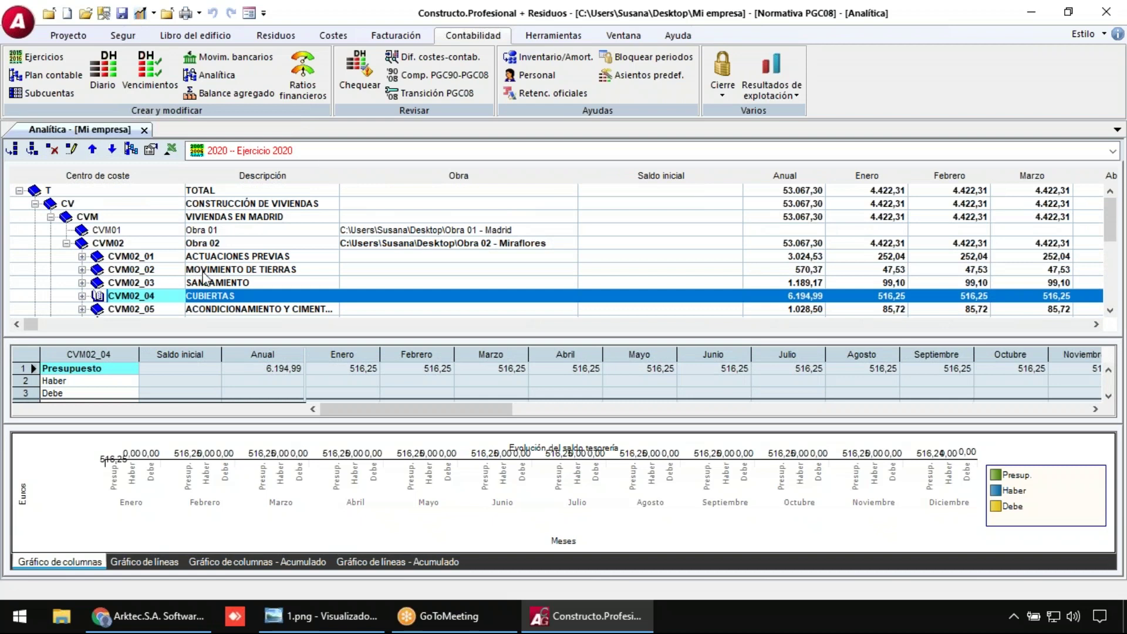
pyautogui.scroll(-1, 204, 276)
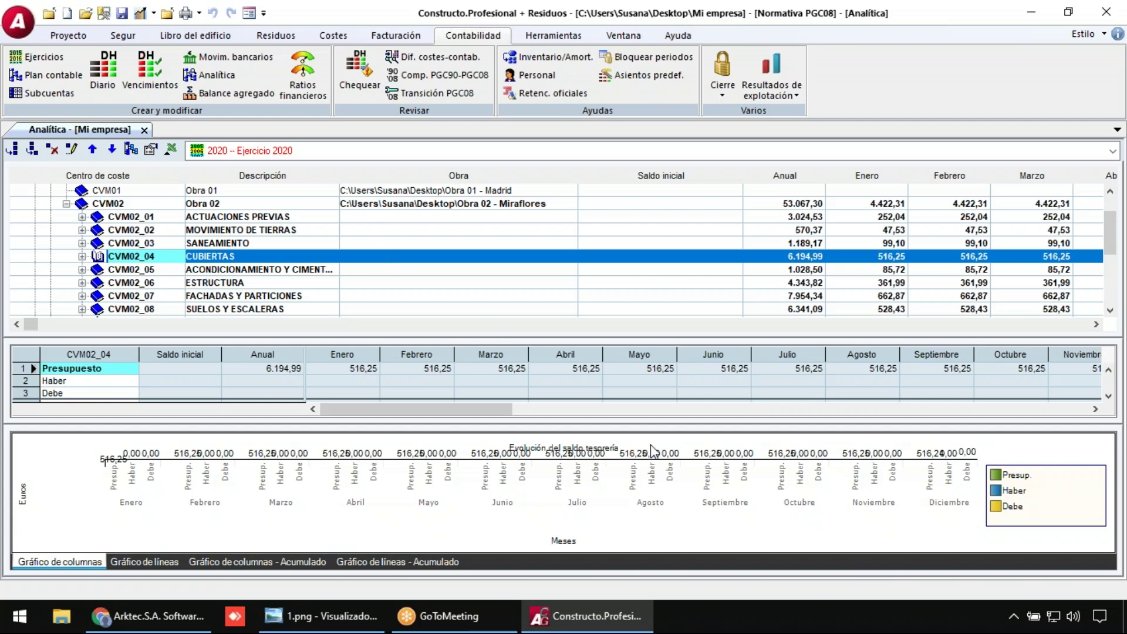
pyautogui.moveTo(655, 435); pyautogui.dragTo(663, 405)
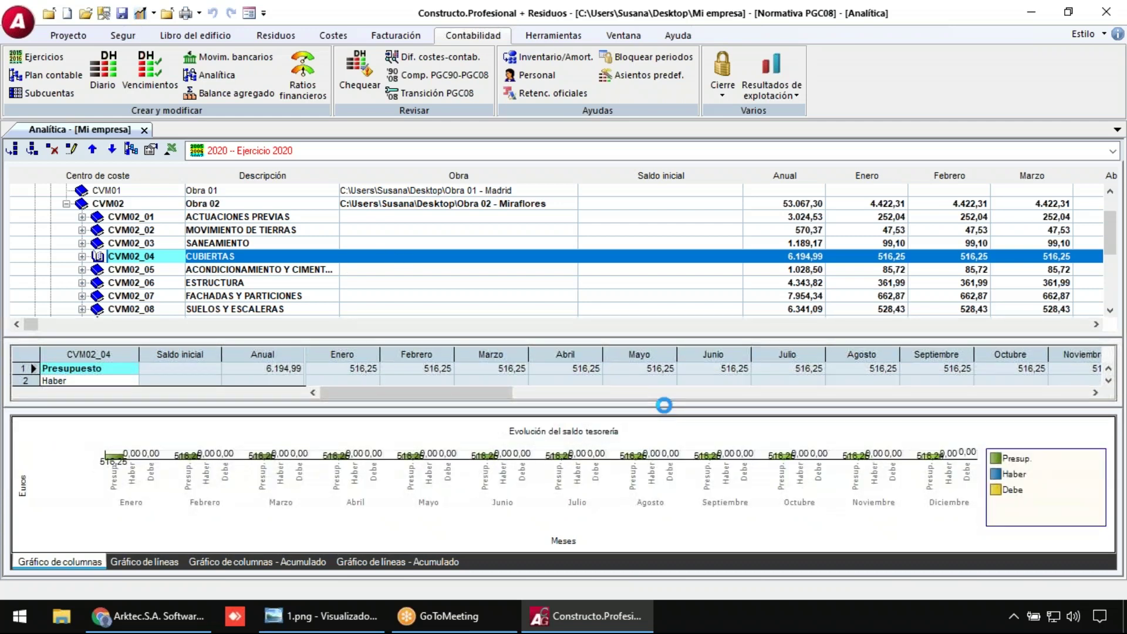
pyautogui.moveTo(680, 341); pyautogui.dragTo(682, 335)
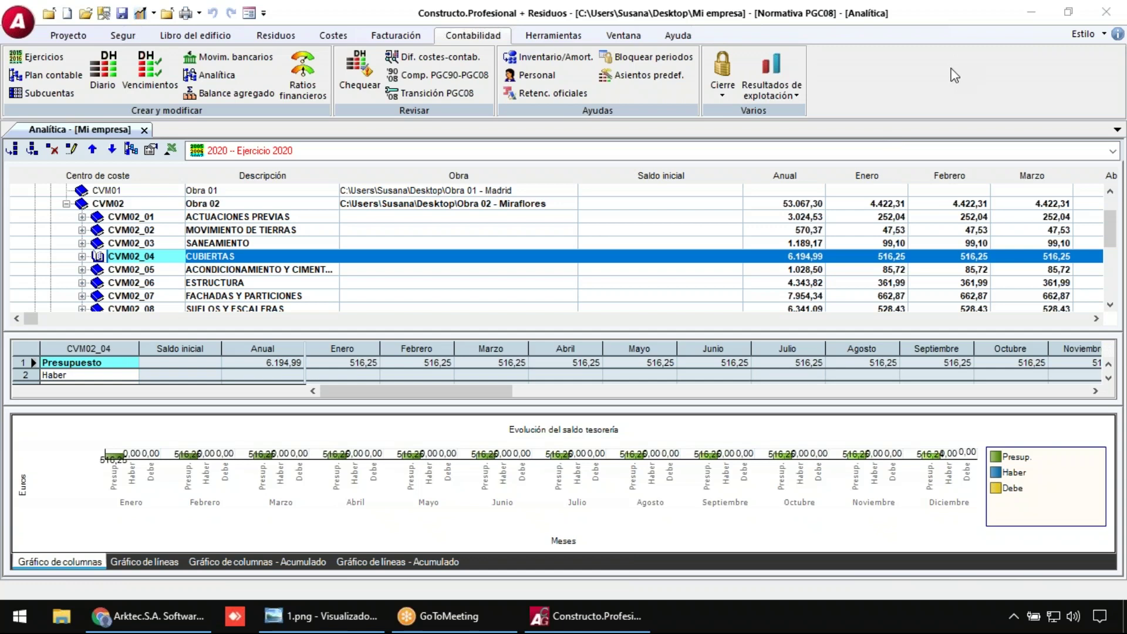
pyautogui.click(145, 130)
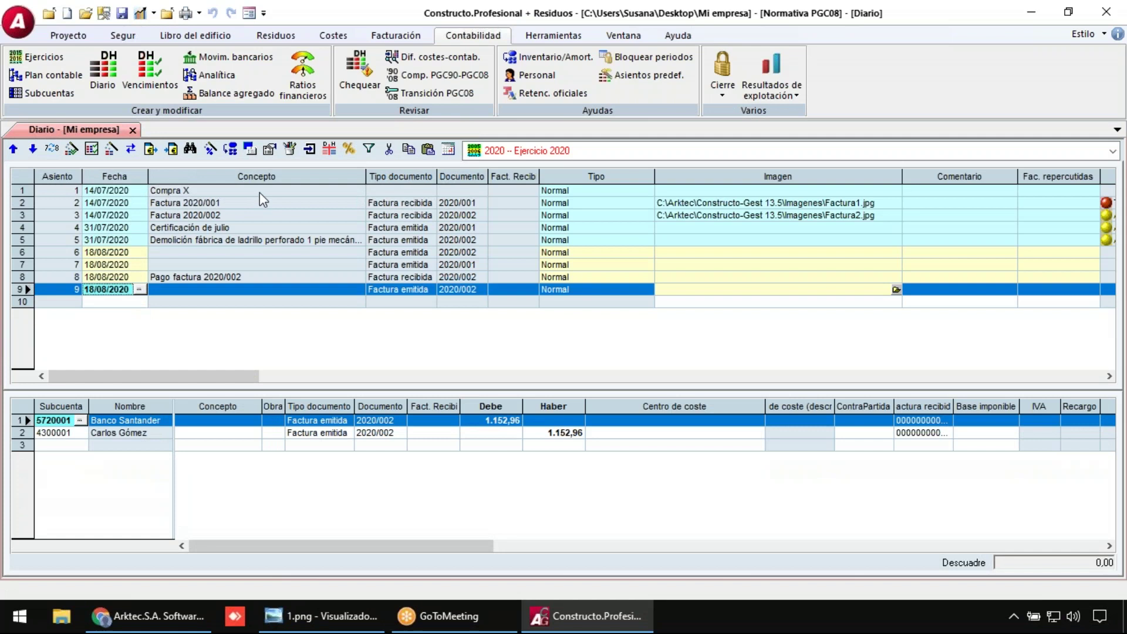
# - In the journal entry Compra X, assign cost centres CVM01 (Obra 01) and GG1 (G.G. DELEGACIÓN 1) to the purchase line of subaccount 6000001
pyautogui.click(259, 190)
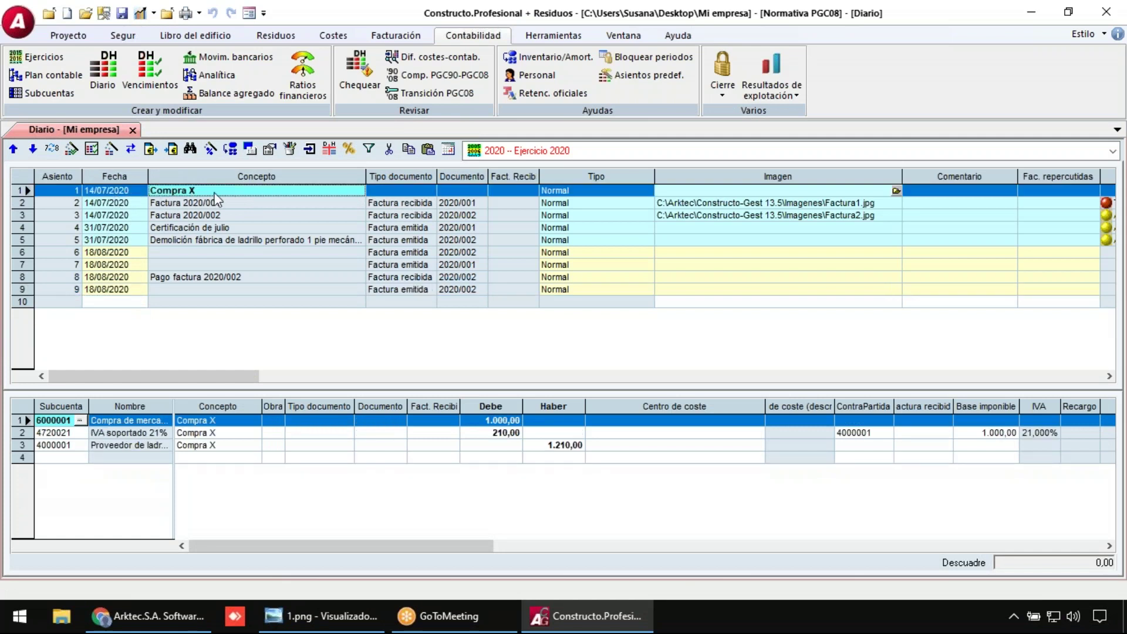
pyautogui.click(491, 423)
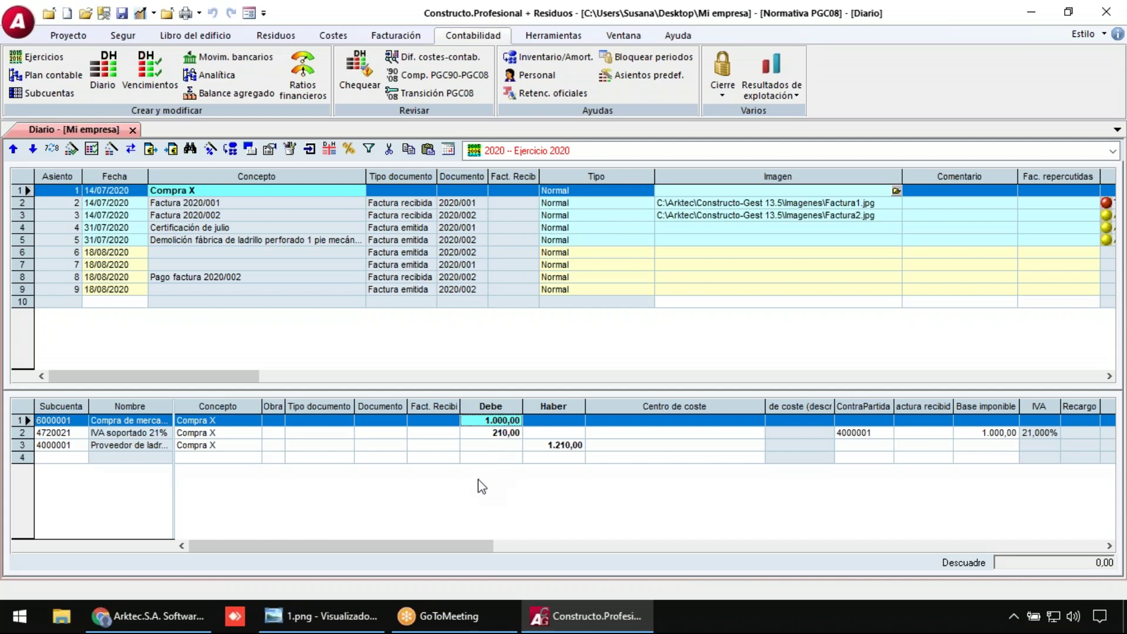
pyautogui.click(659, 427)
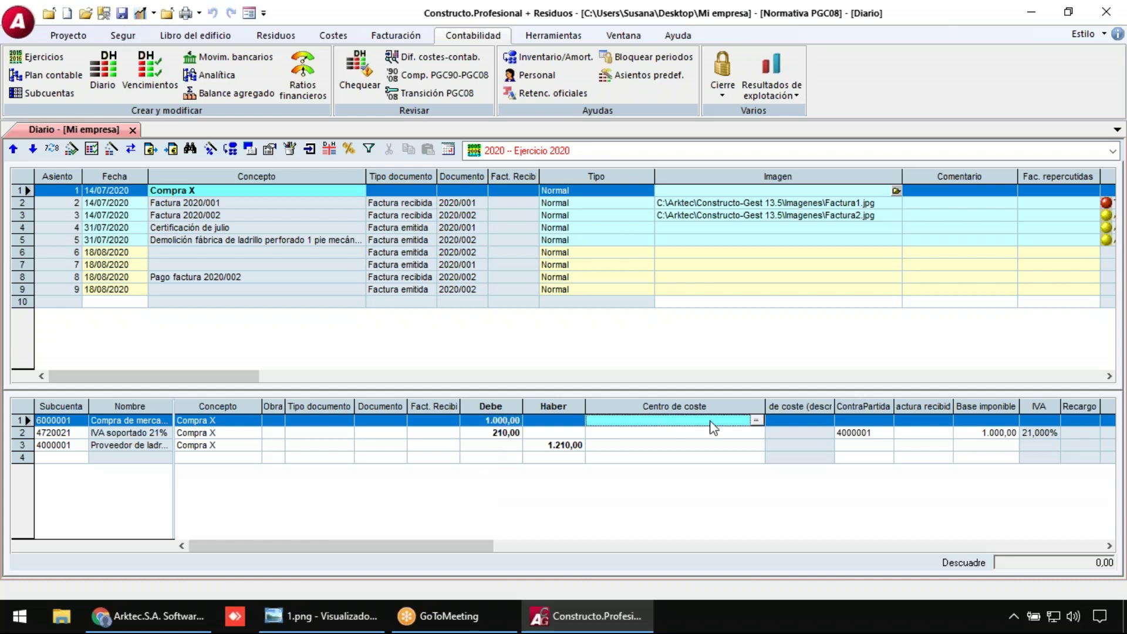
pyautogui.click(760, 421)
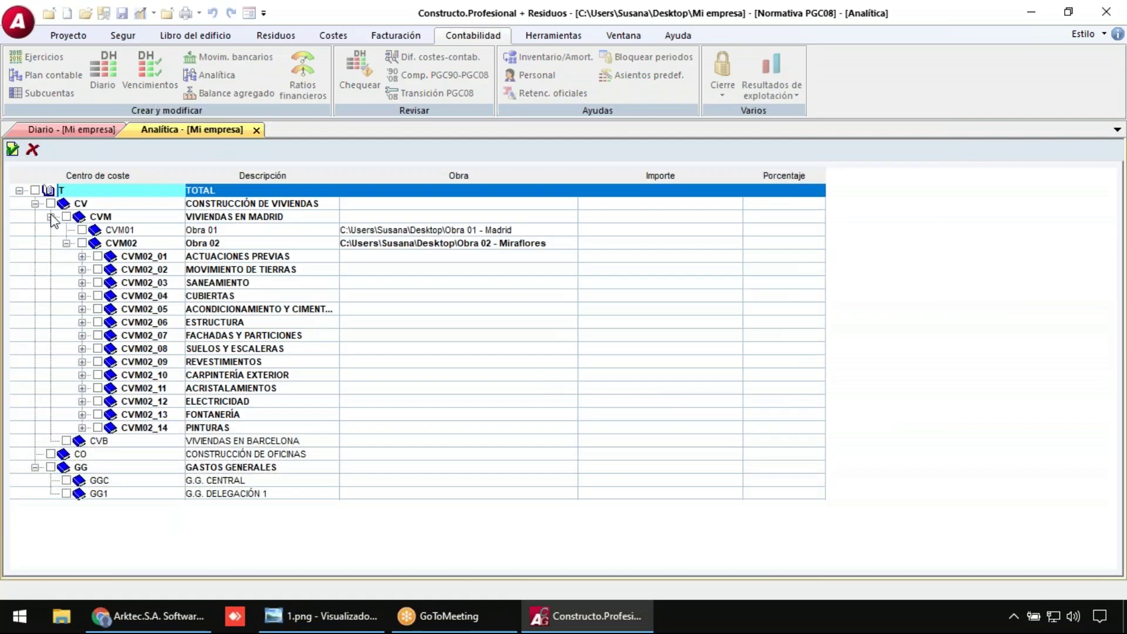
pyautogui.click(83, 231)
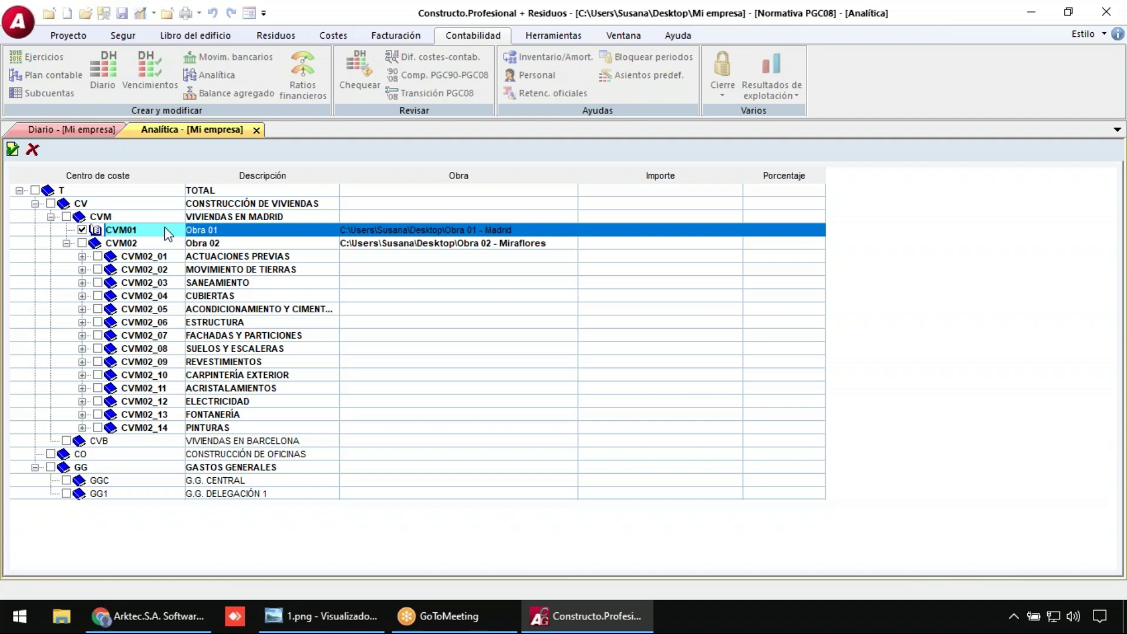
pyautogui.click(67, 493)
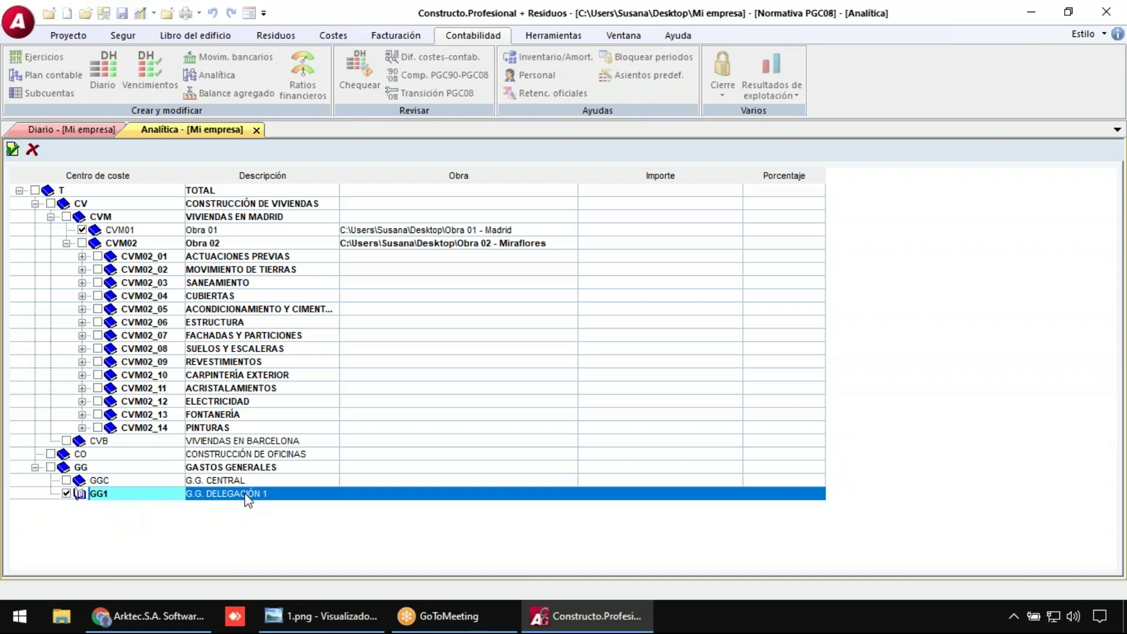
pyautogui.click(250, 497)
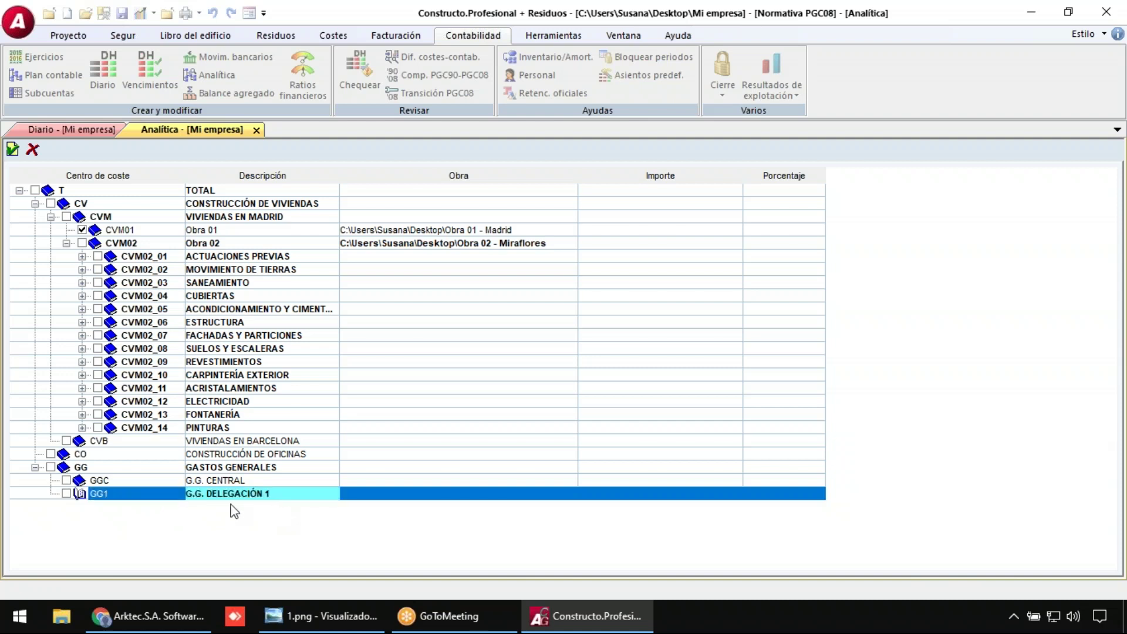
pyautogui.click(66, 494)
# - Split the purchase amount as 600 to GG1 and 400 to CVM01, and accept the cost-centre allocation
pyautogui.click(667, 496)
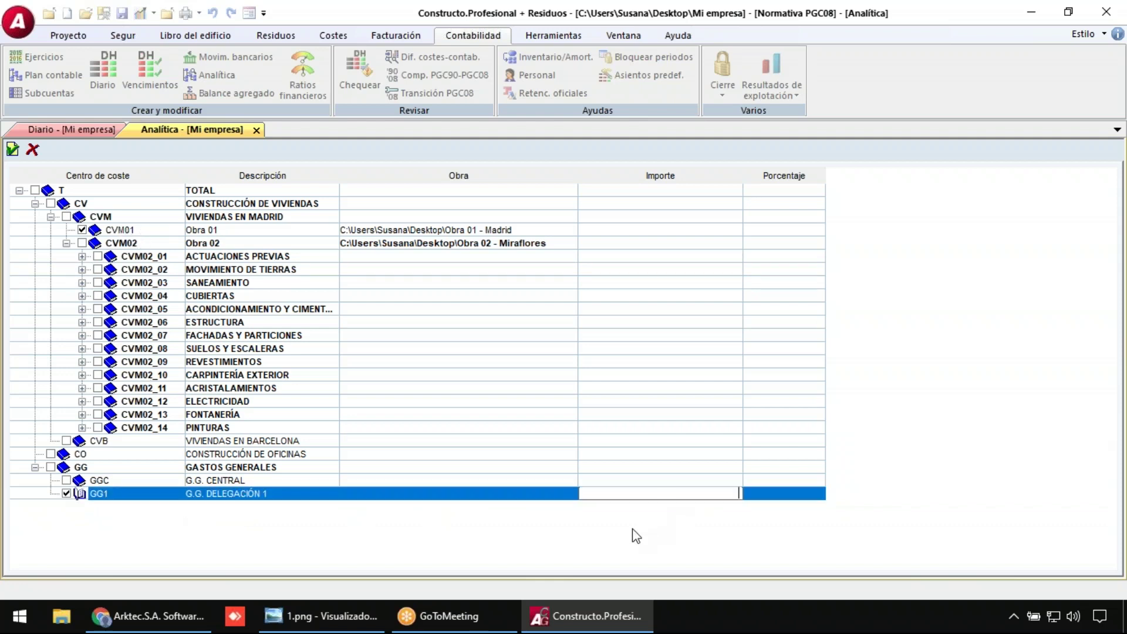
pyautogui.write('600')
pyautogui.press('Return')
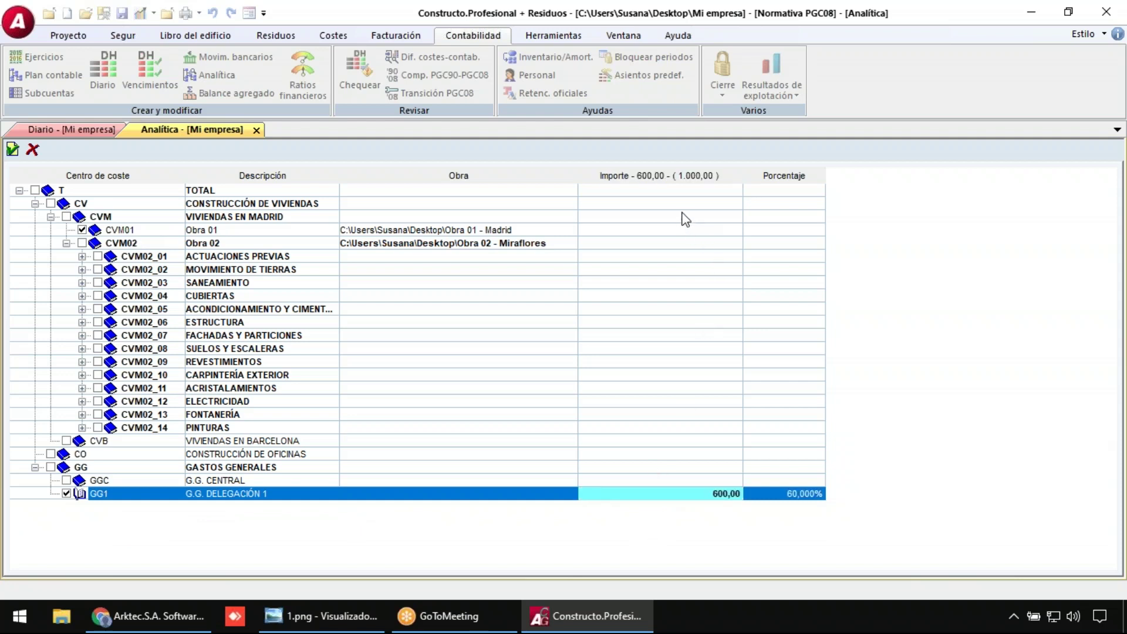
pyautogui.click(673, 231)
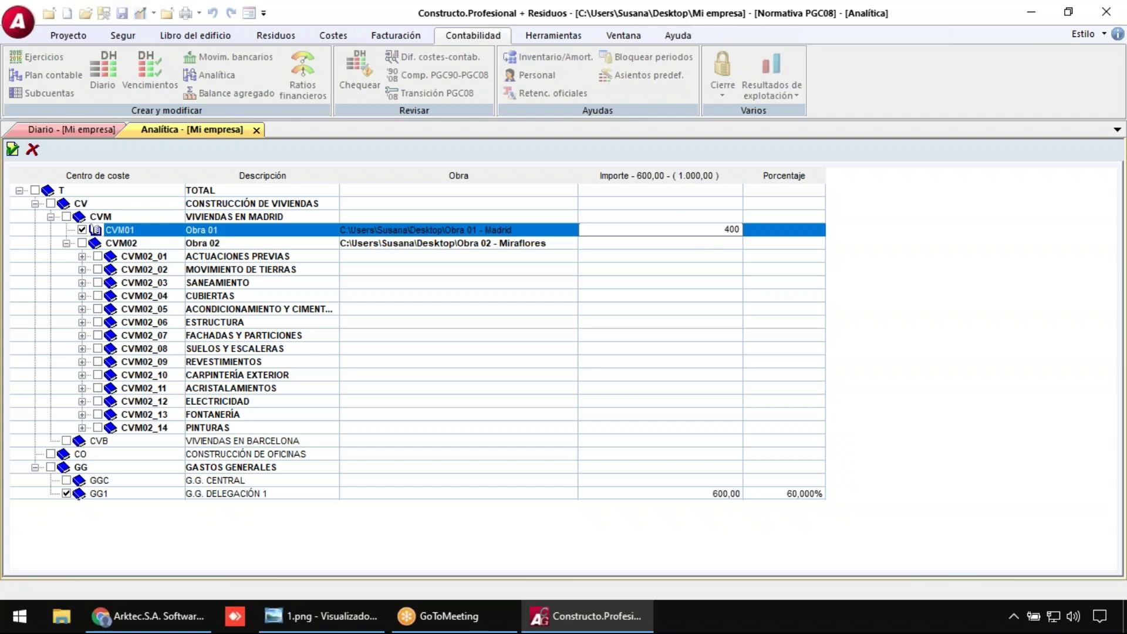
pyautogui.write('400')
pyautogui.press('Return')
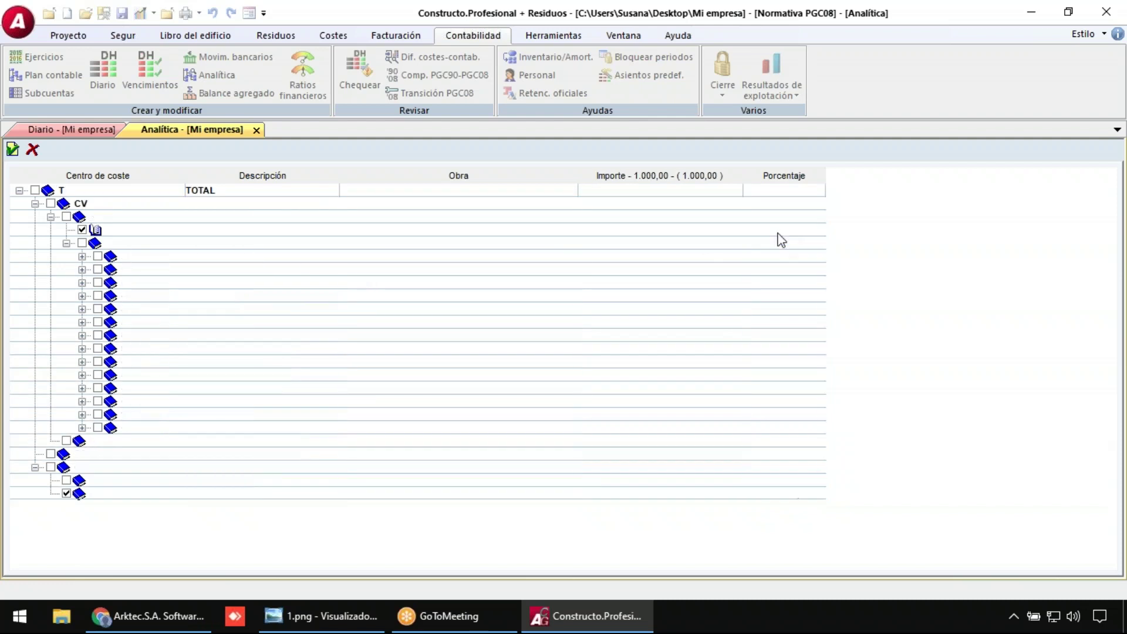
pyautogui.click(787, 493)
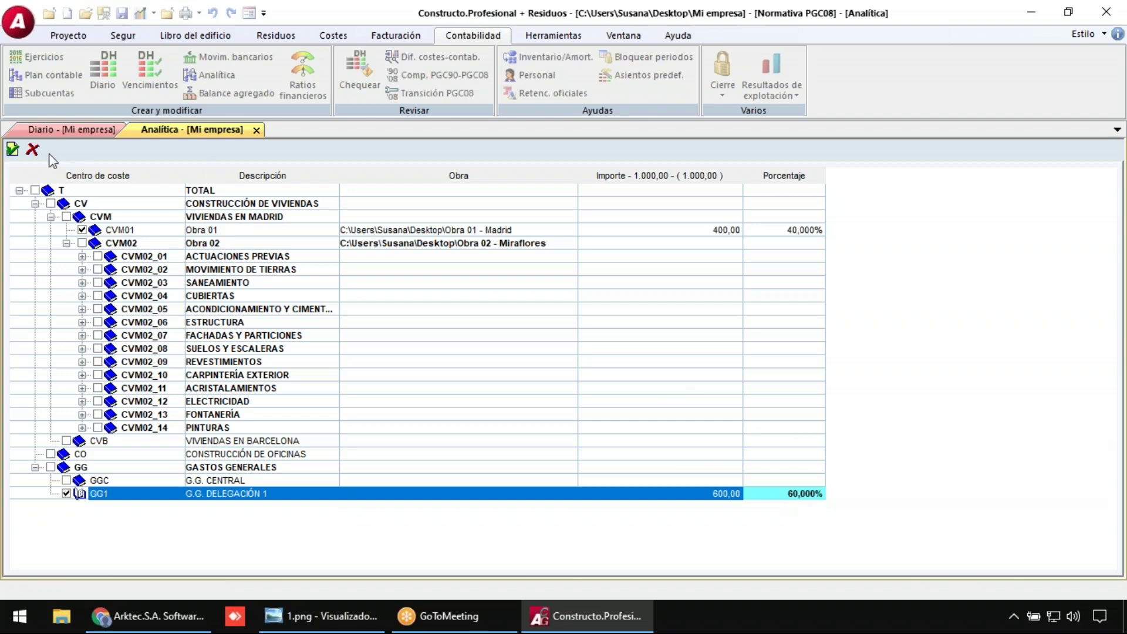
pyautogui.click(13, 150)
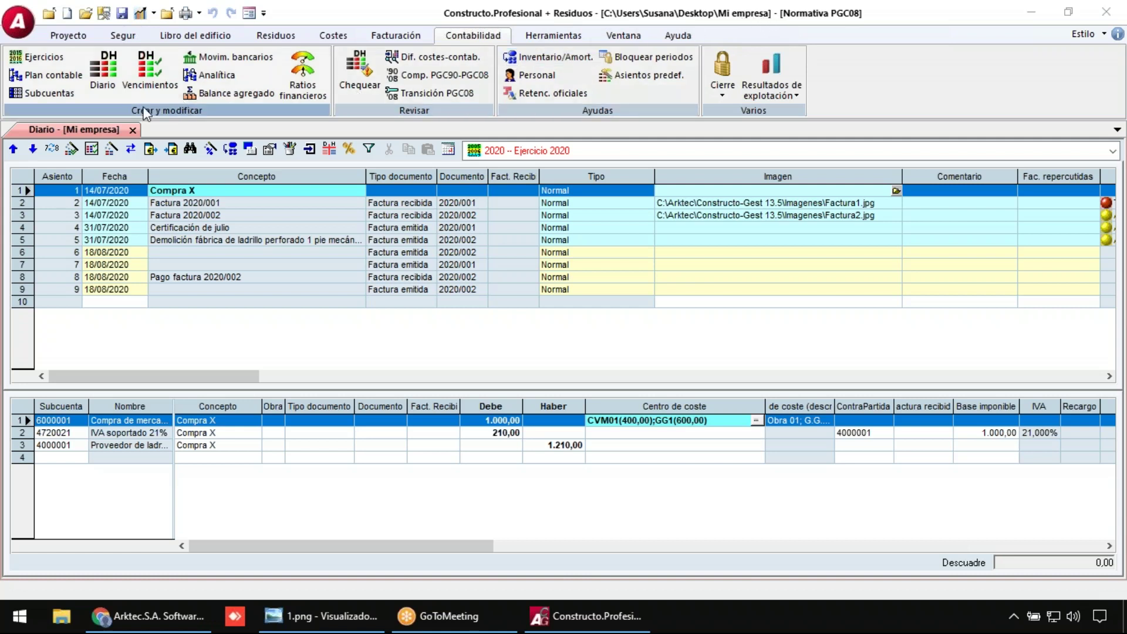
# - Close the journal, and save and close the Mi empresa and Obra 01 - Madrid files
pyautogui.click(132, 130)
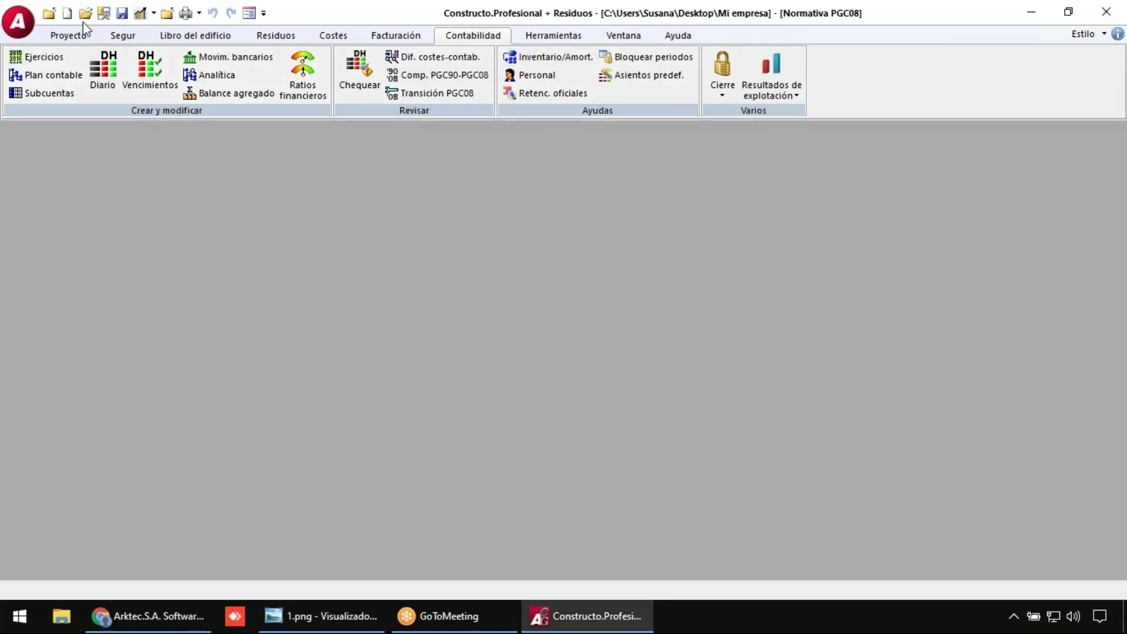
pyautogui.click(18, 22)
pyautogui.click(51, 437)
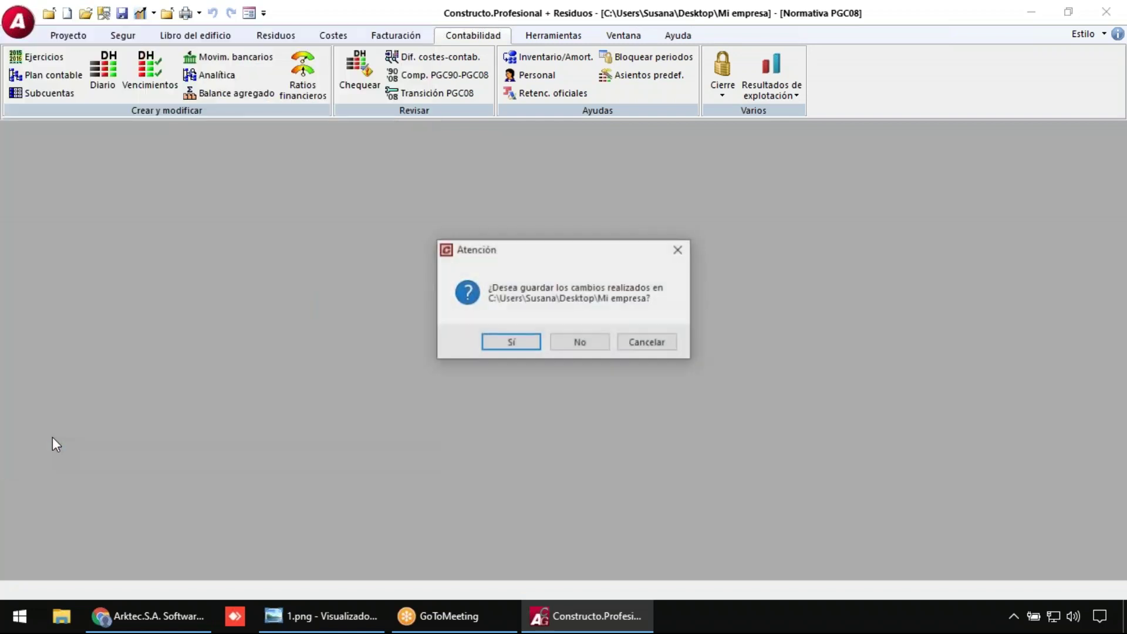
pyautogui.click(516, 345)
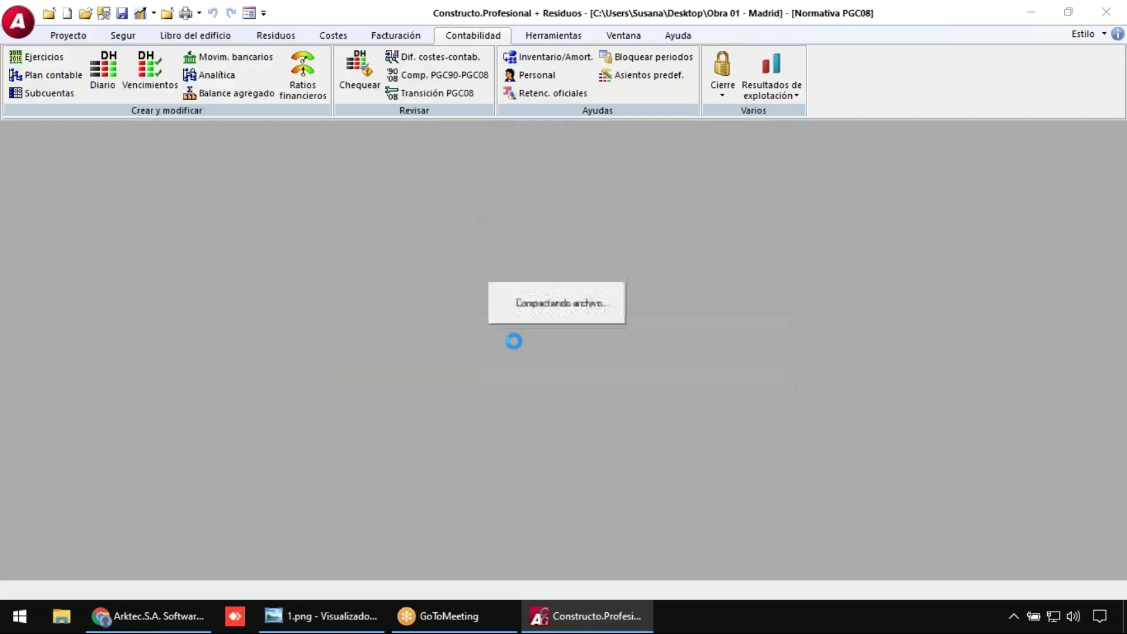
pyautogui.click(14, 21)
pyautogui.click(77, 432)
pyautogui.click(503, 343)
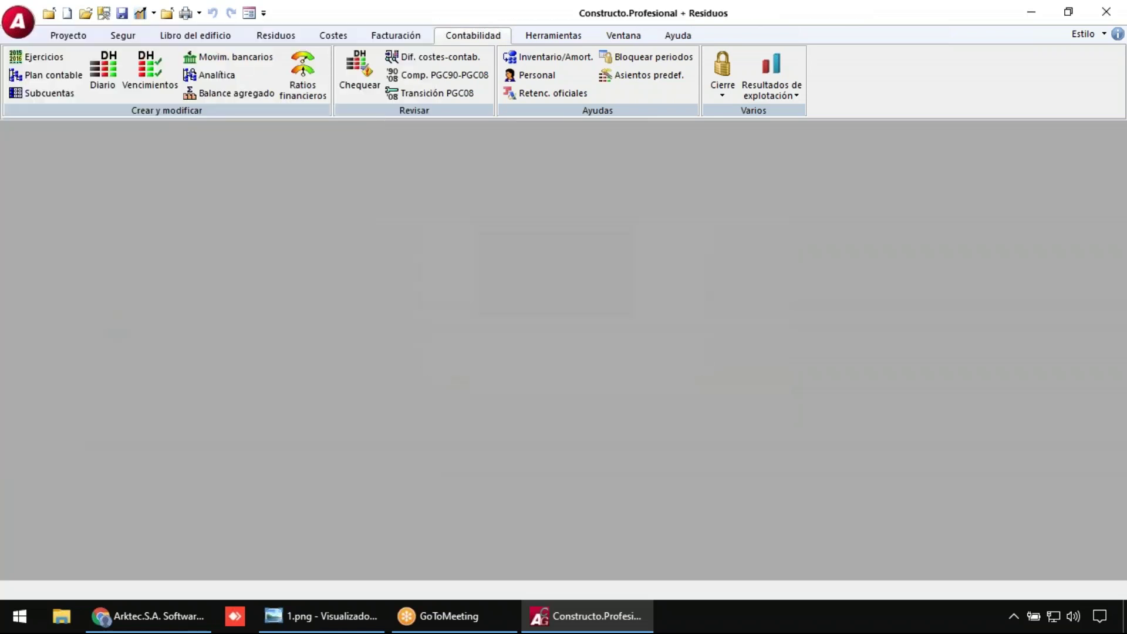
# - Create a new Gest/Constructo file named Mi empresa 2 on the desktop
pyautogui.click(17, 23)
pyautogui.click(56, 59)
pyautogui.click(370, 279)
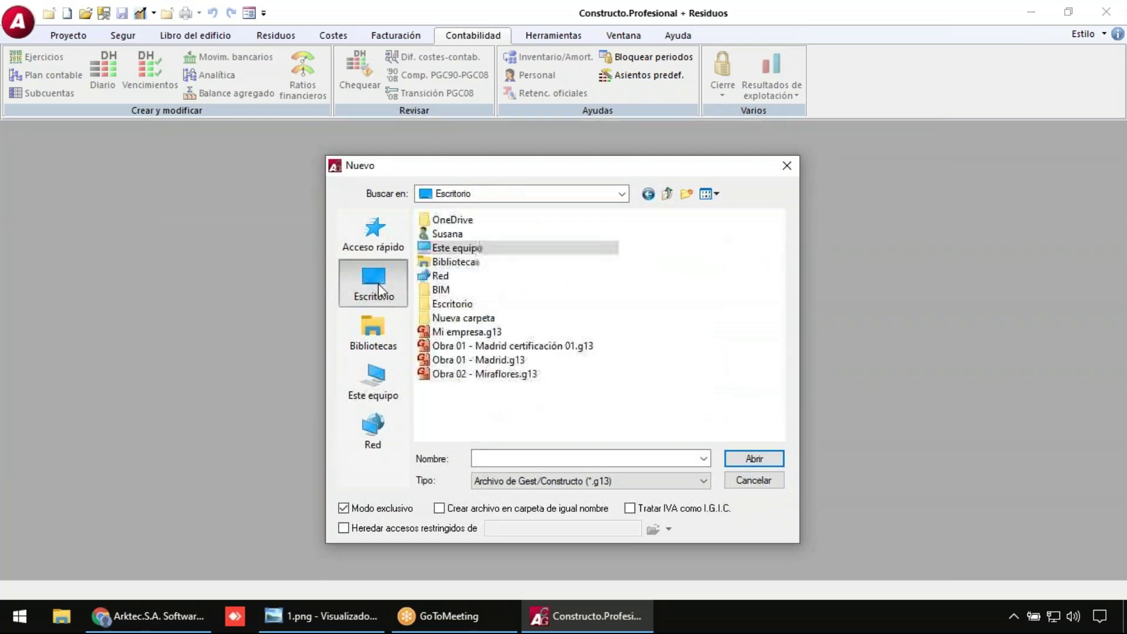
pyautogui.click(518, 457)
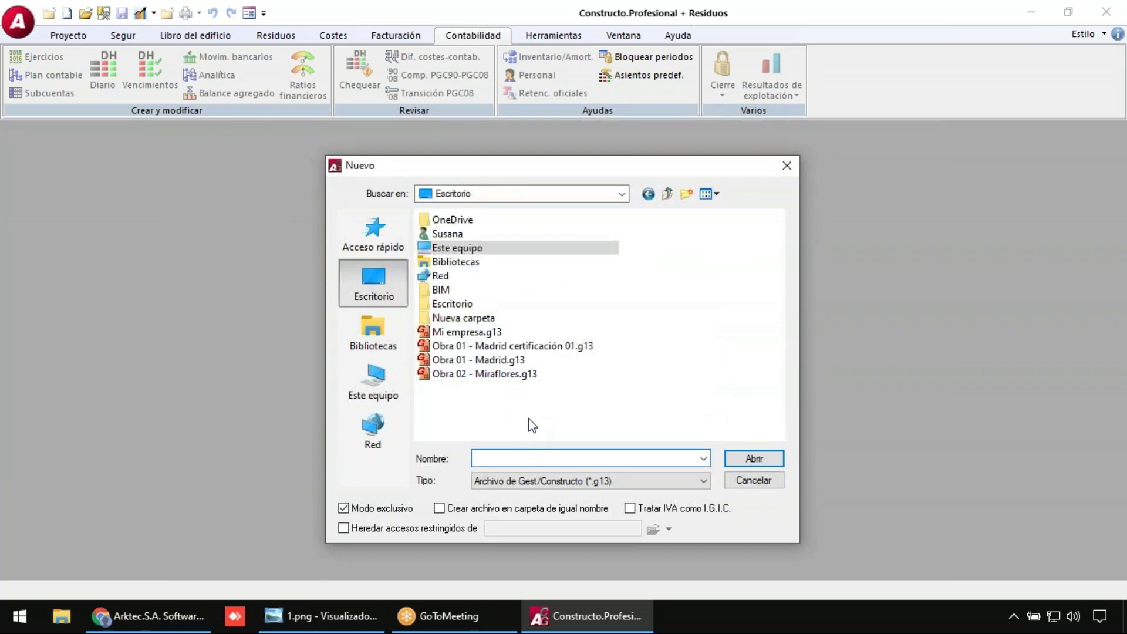
pyautogui.write('Mi em')
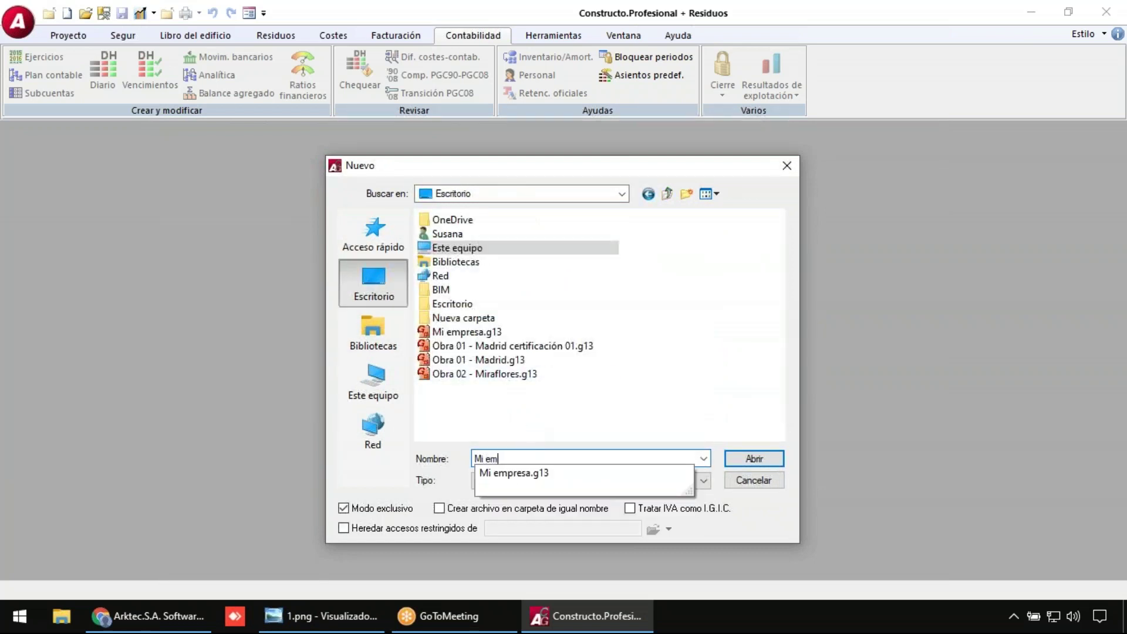
pyautogui.write('presa 2')
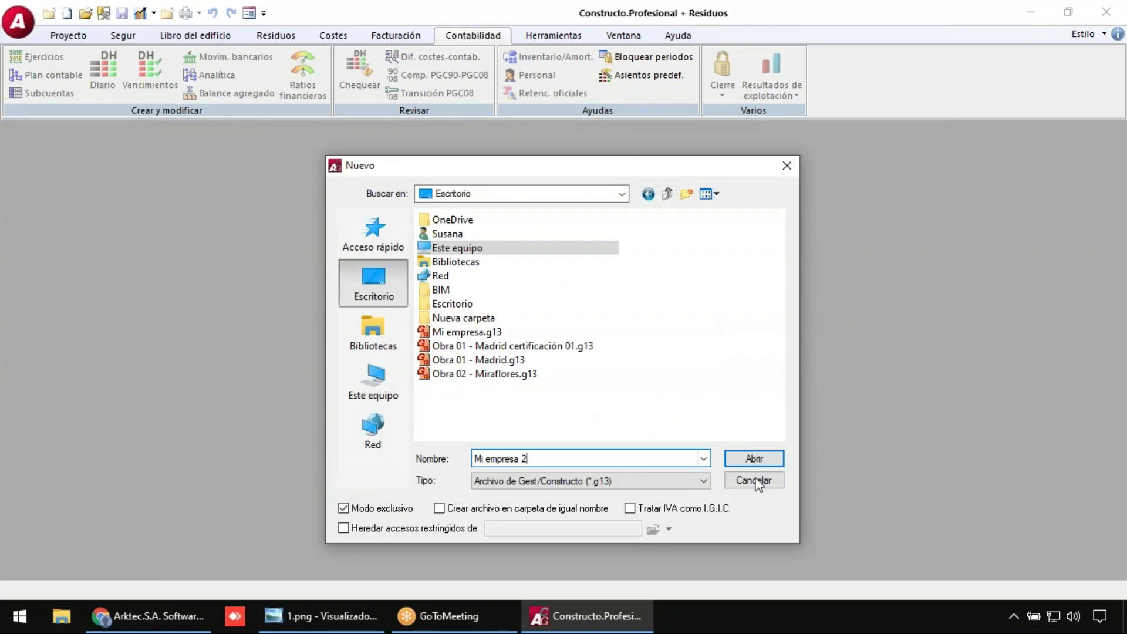
pyautogui.click(773, 459)
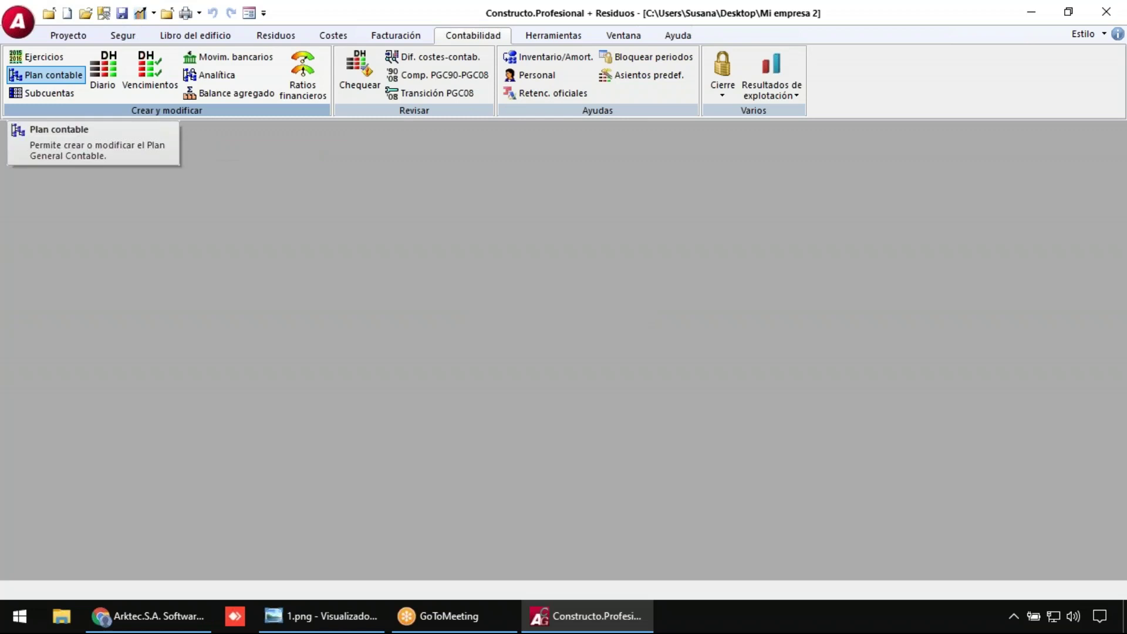
# - Generate the general chart of accounts for Mi empresa 2 from the Syscoa.g13 template in the Plantillas folder
pyautogui.click(59, 75)
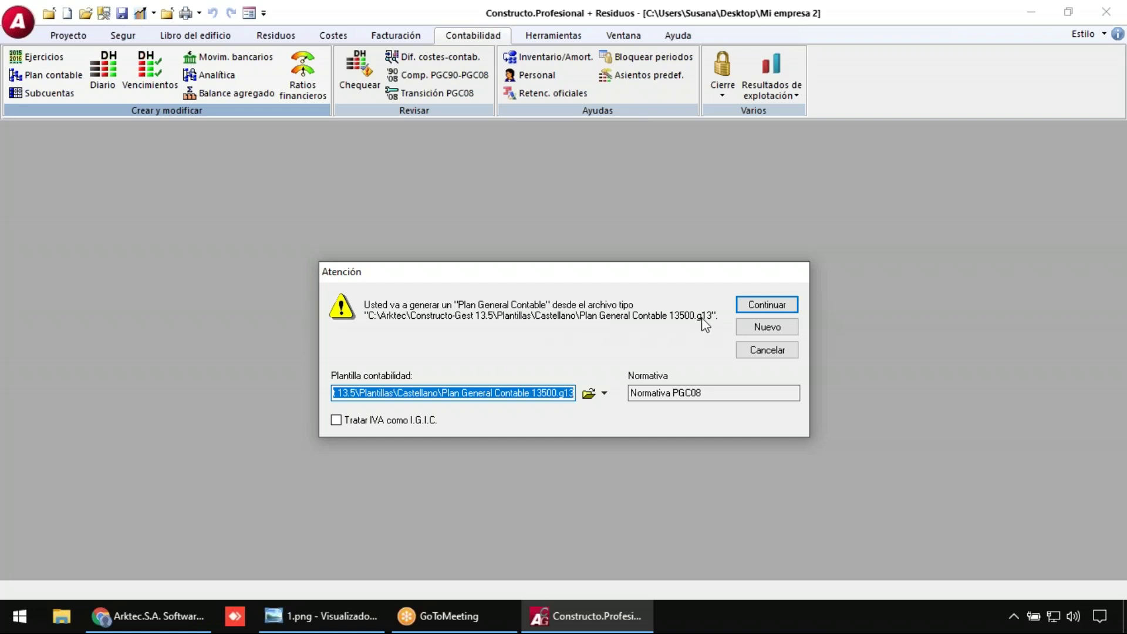
pyautogui.click(587, 394)
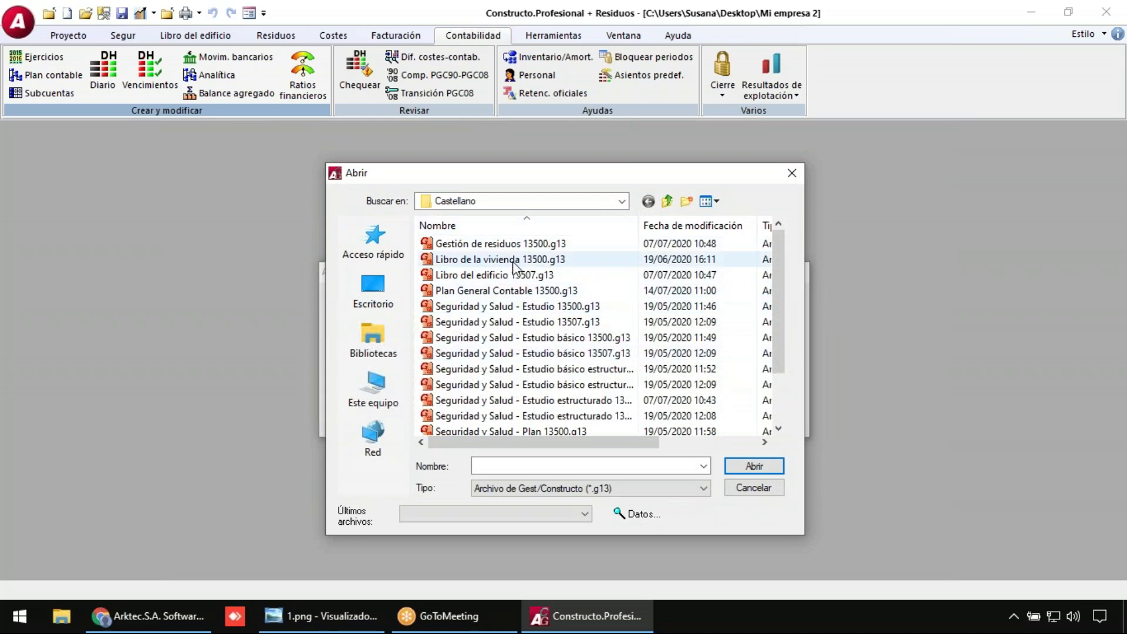
pyautogui.click(668, 202)
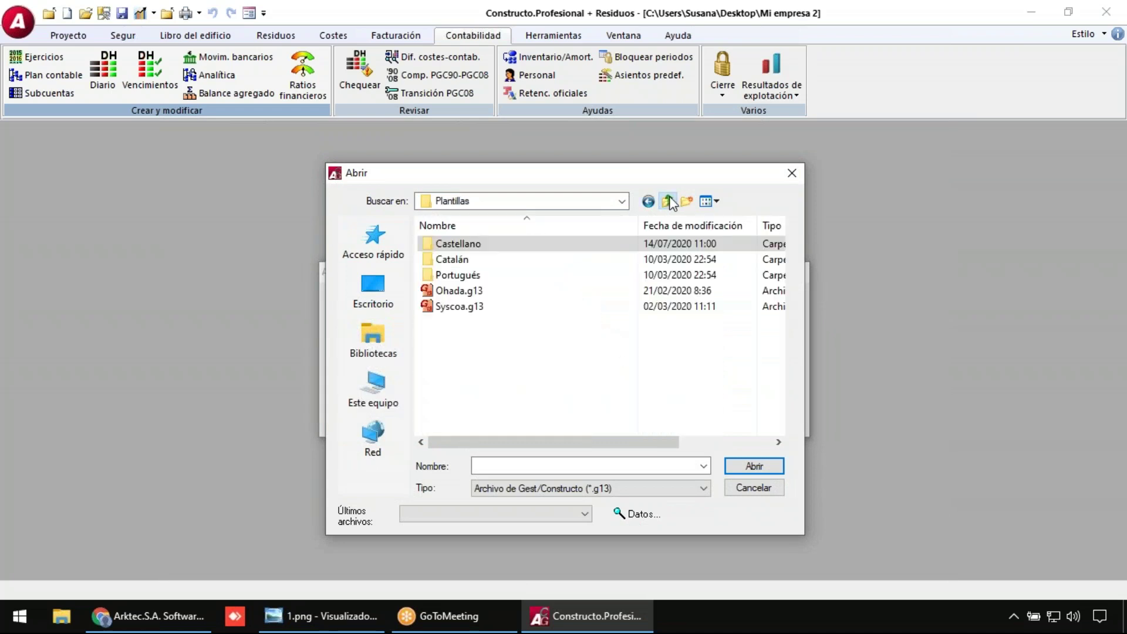
pyautogui.click(473, 310)
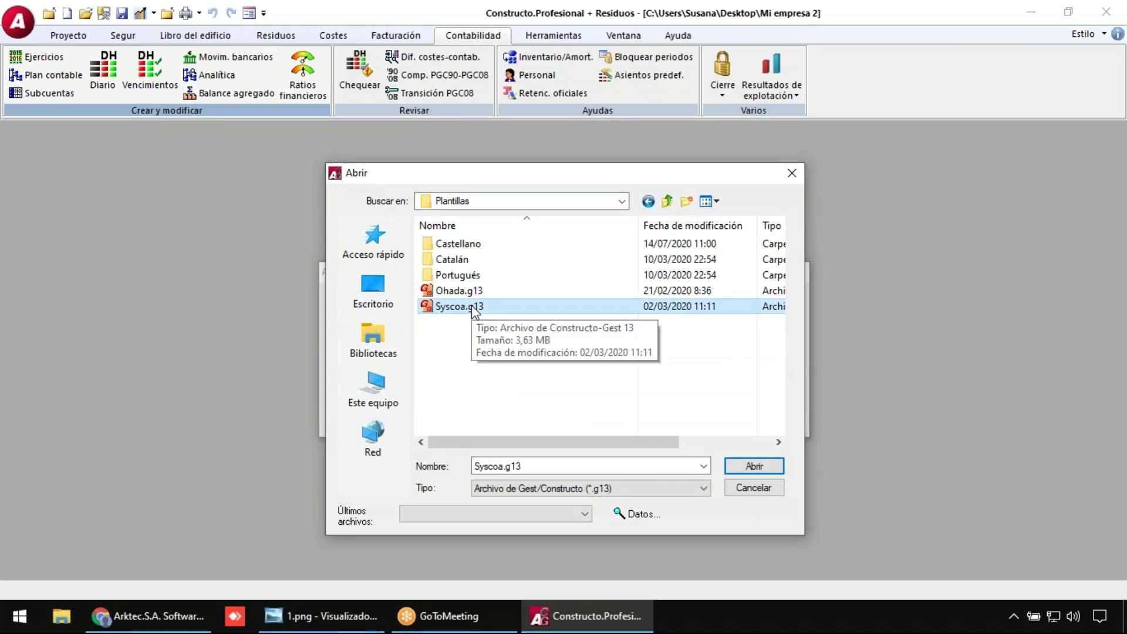
pyautogui.doubleClick(474, 310)
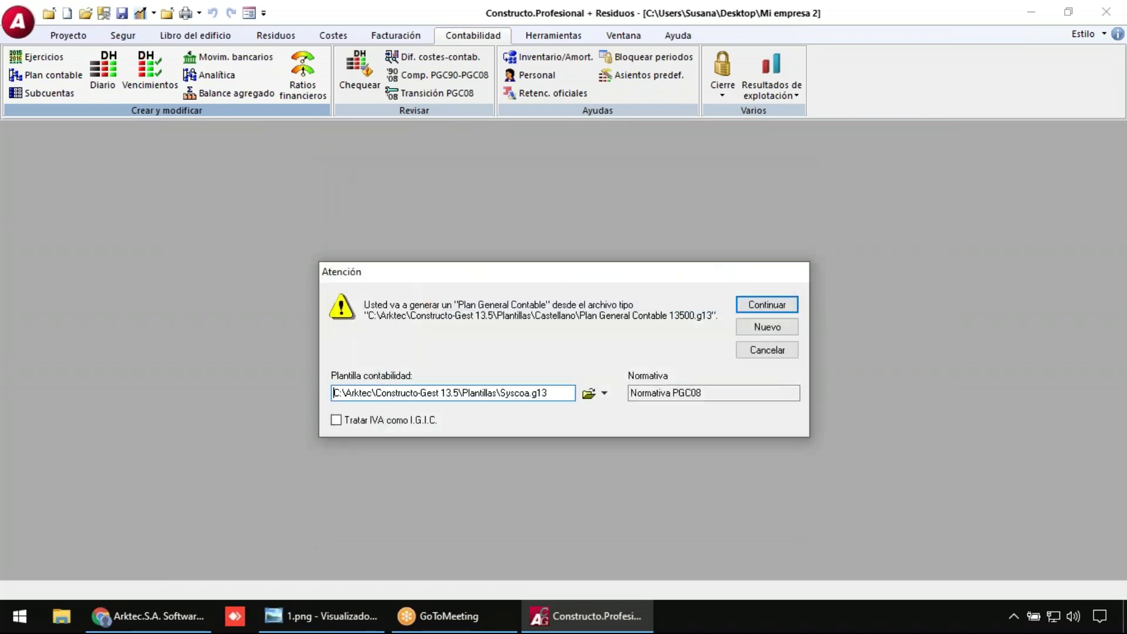
pyautogui.click(758, 305)
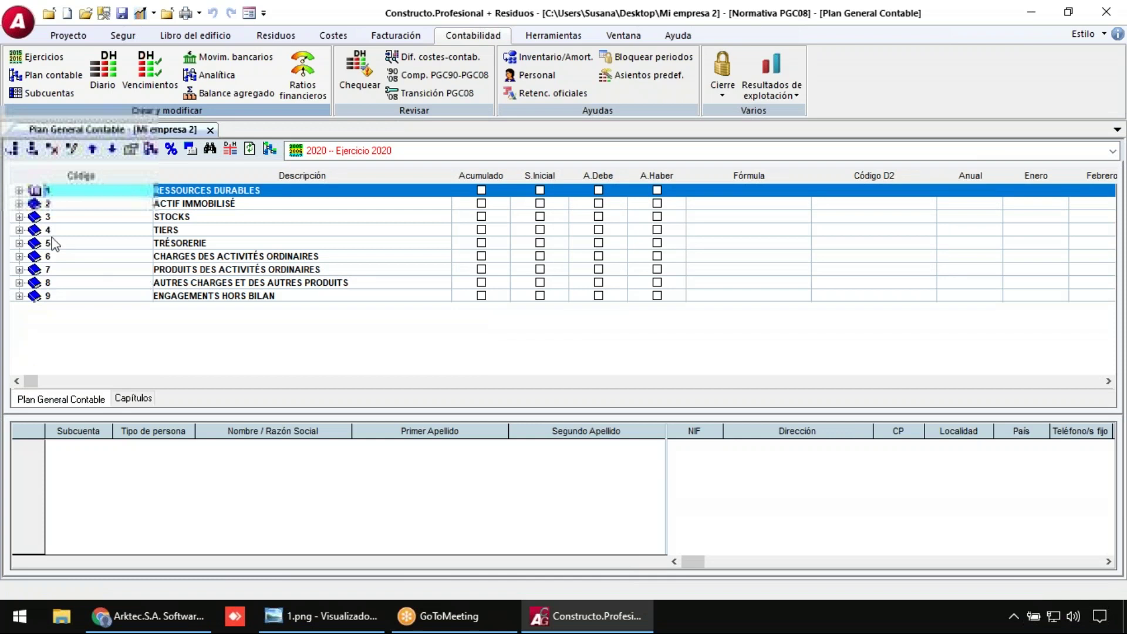
# - Expand TIERS down to the CLIENTS accounts and change the description of account 4111 to Clients X
pyautogui.click(20, 229)
pyautogui.click(35, 257)
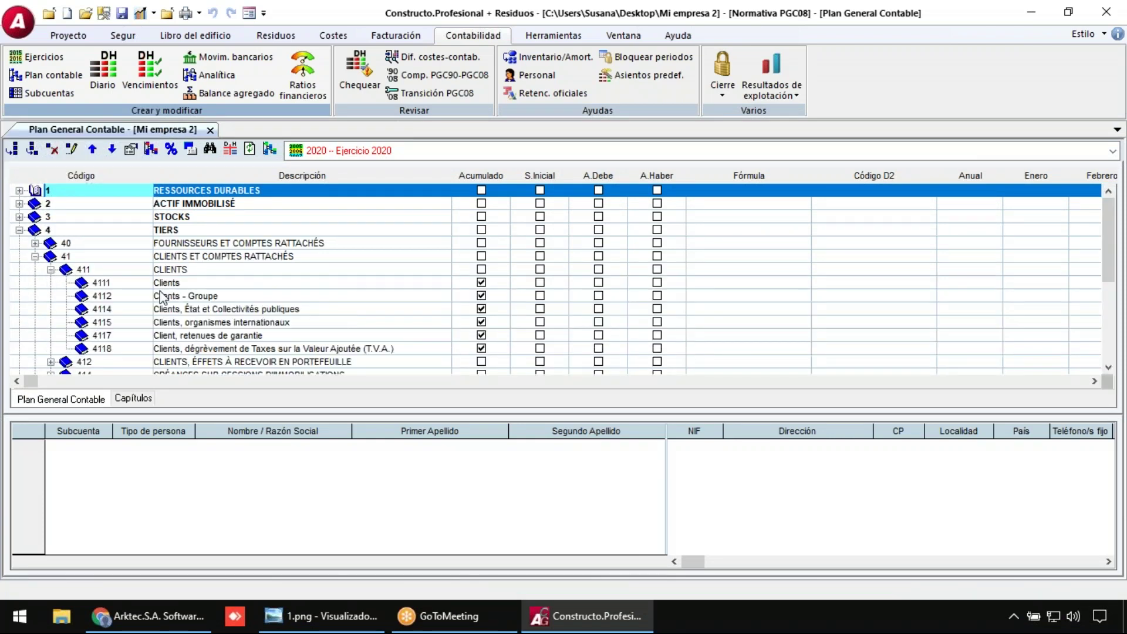
pyautogui.click(232, 286)
pyautogui.click(232, 285)
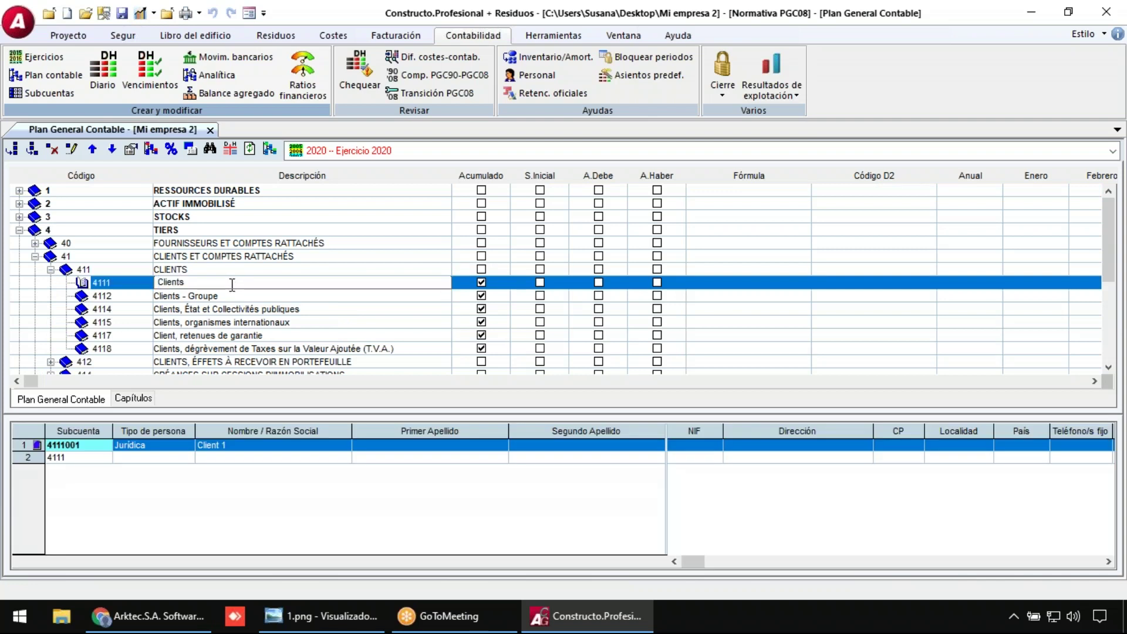
pyautogui.write('X')
pyautogui.press('Return')
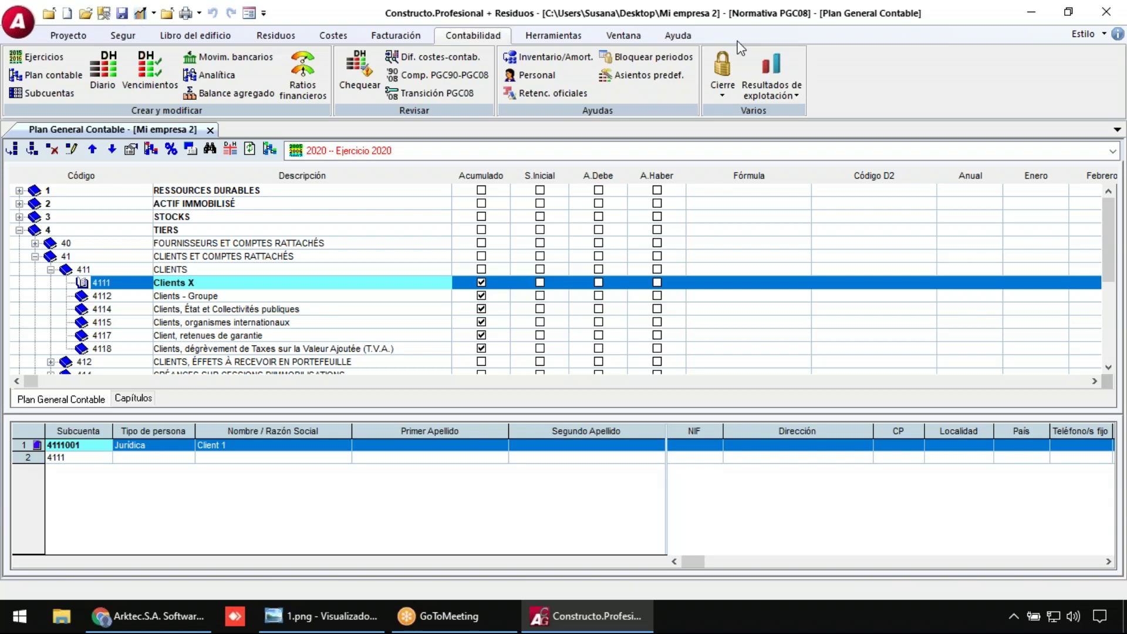
# - Close the chart of accounts, and save and close the Mi empresa 2 file
pyautogui.click(210, 130)
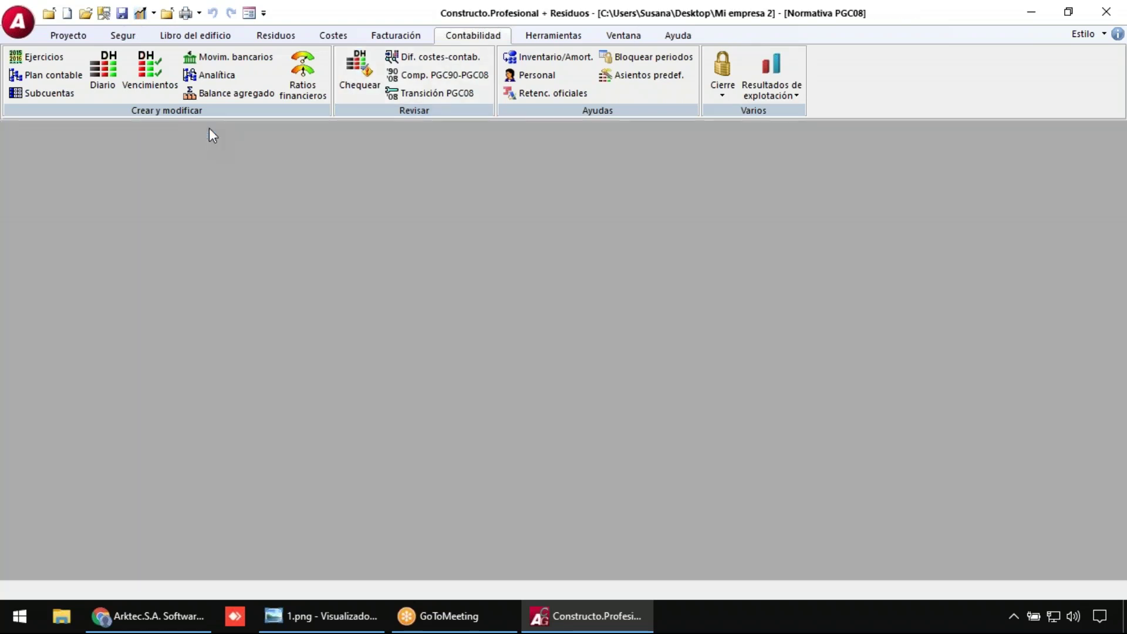
pyautogui.click(167, 12)
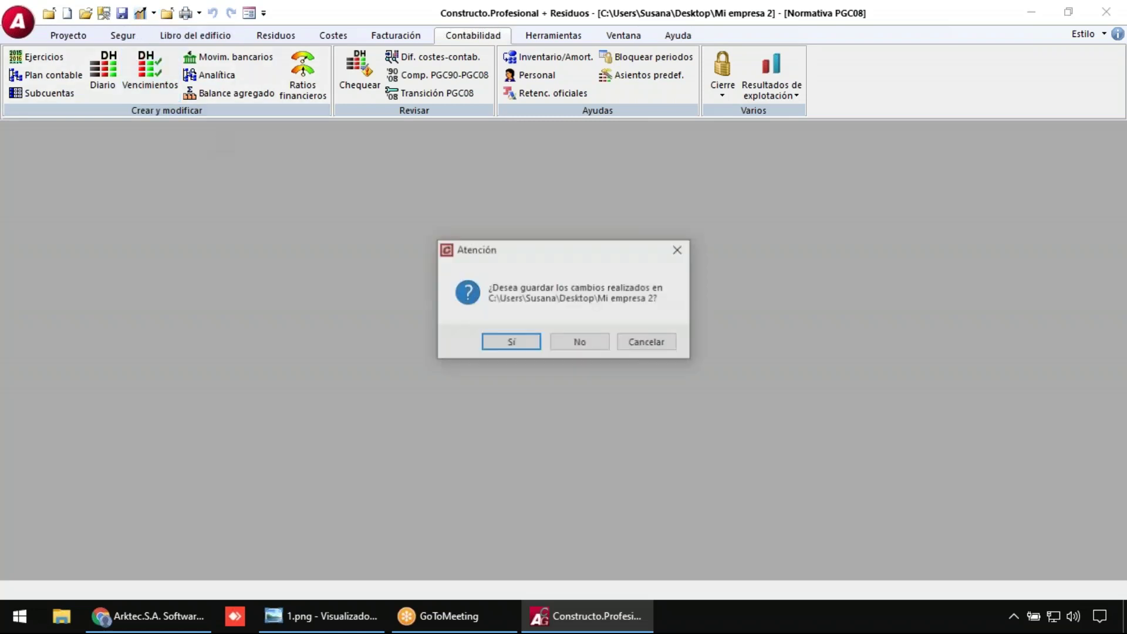
pyautogui.click(529, 348)
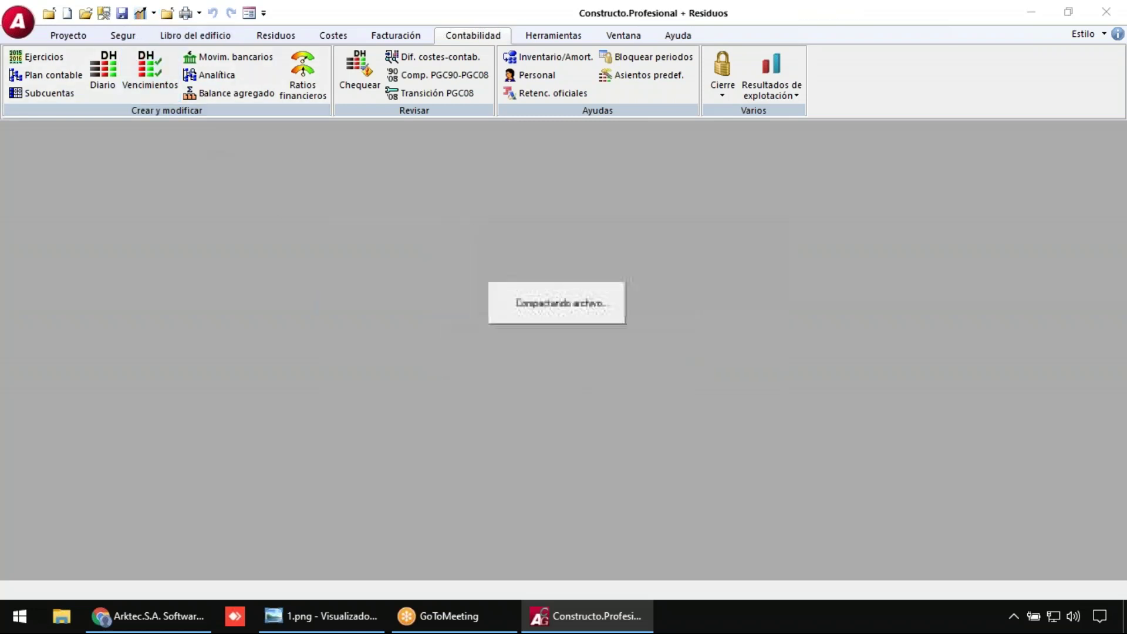
# - Reopen the recent file Mi empresa and display its list of fiscal years
pyautogui.click(18, 21)
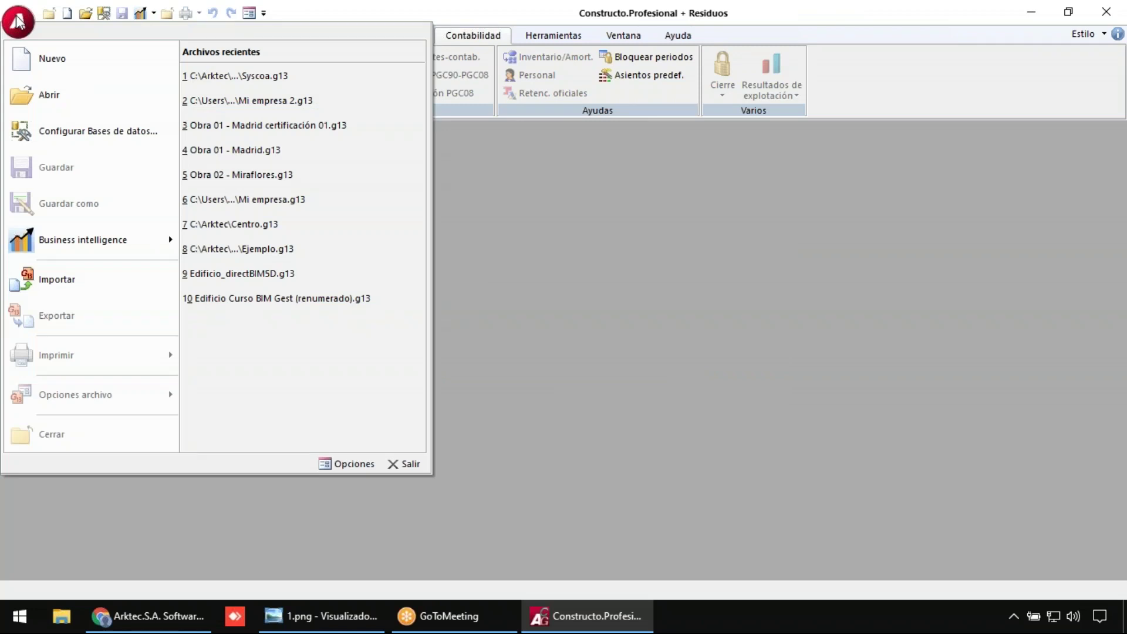
pyautogui.click(331, 199)
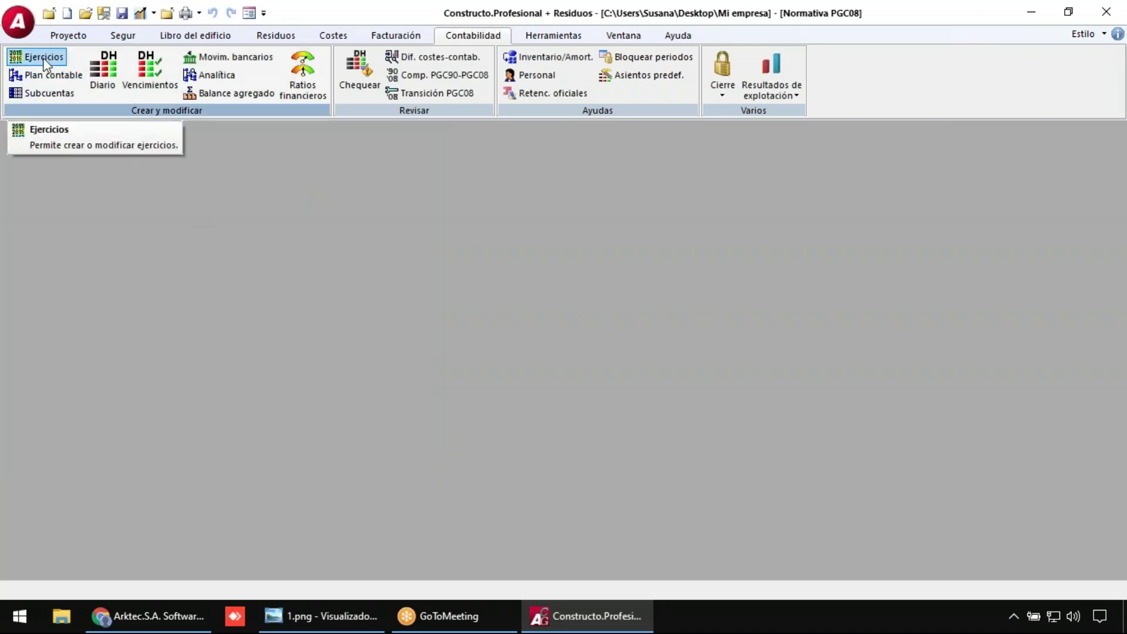
pyautogui.click(44, 60)
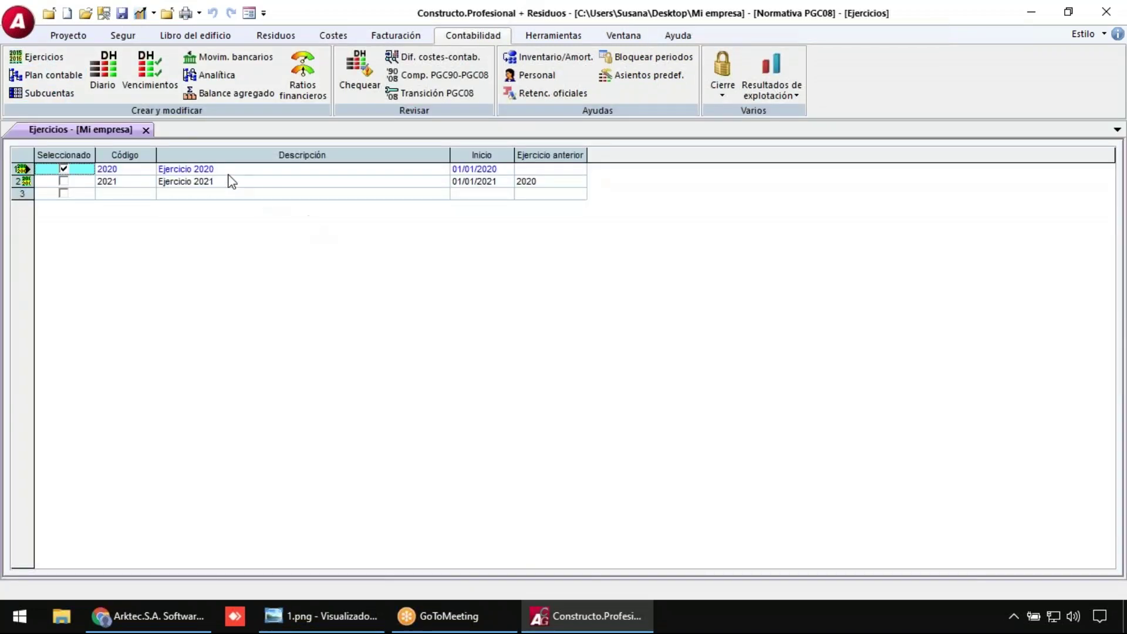
# - Add a fiscal year with code 2022 and description Ejercicio 2022 below the existing years
pyautogui.click(229, 185)
pyautogui.click(230, 195)
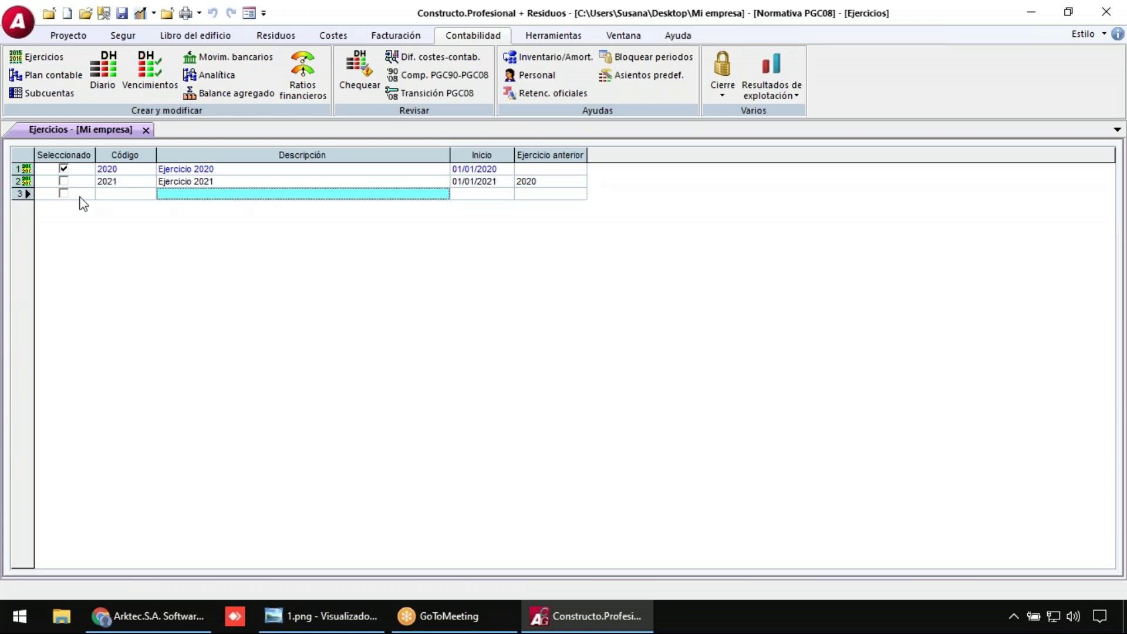
pyautogui.click(124, 194)
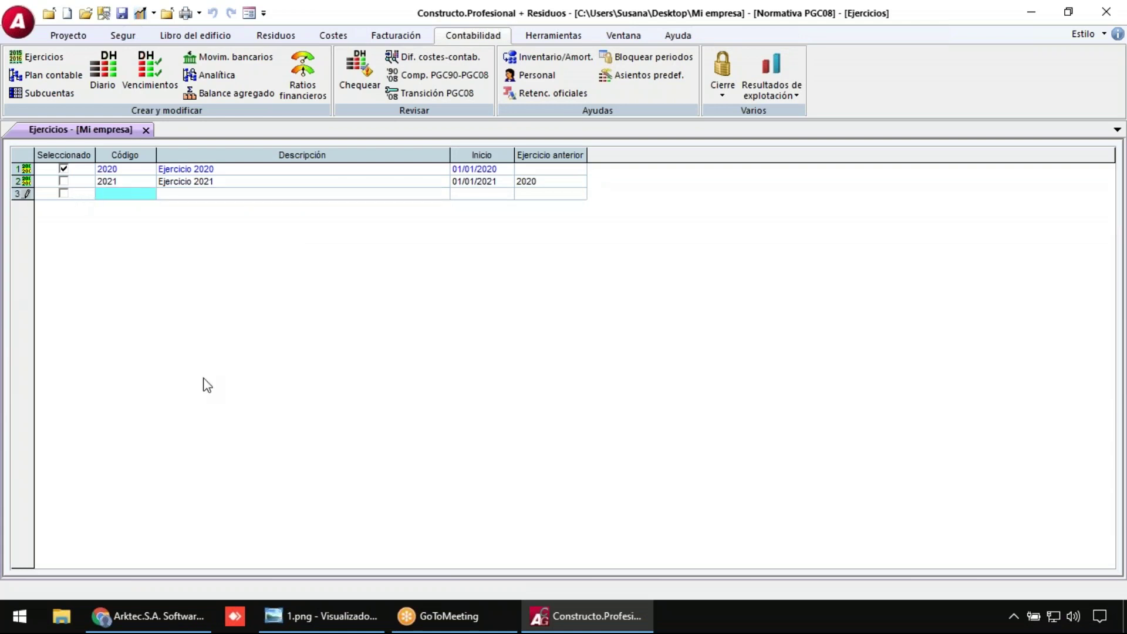
pyautogui.write('2022')
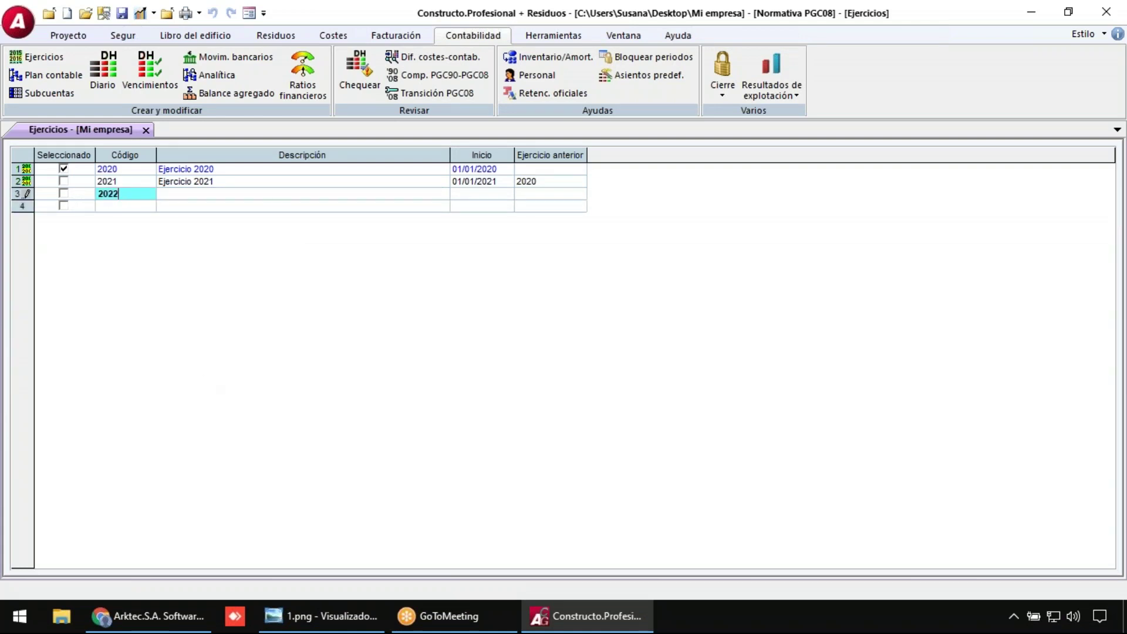
pyautogui.press('Tab')
pyautogui.write('Ejerciuc')
pyautogui.press('BackSpace')
pyautogui.press('BackSpace')
pyautogui.write('cio 2022')
# - Set the 2022 fiscal year's start date to 01/01/2022 and its previous year to 2021, and close the fiscal years list
pyautogui.press('Tab')
pyautogui.write('1-1-22')
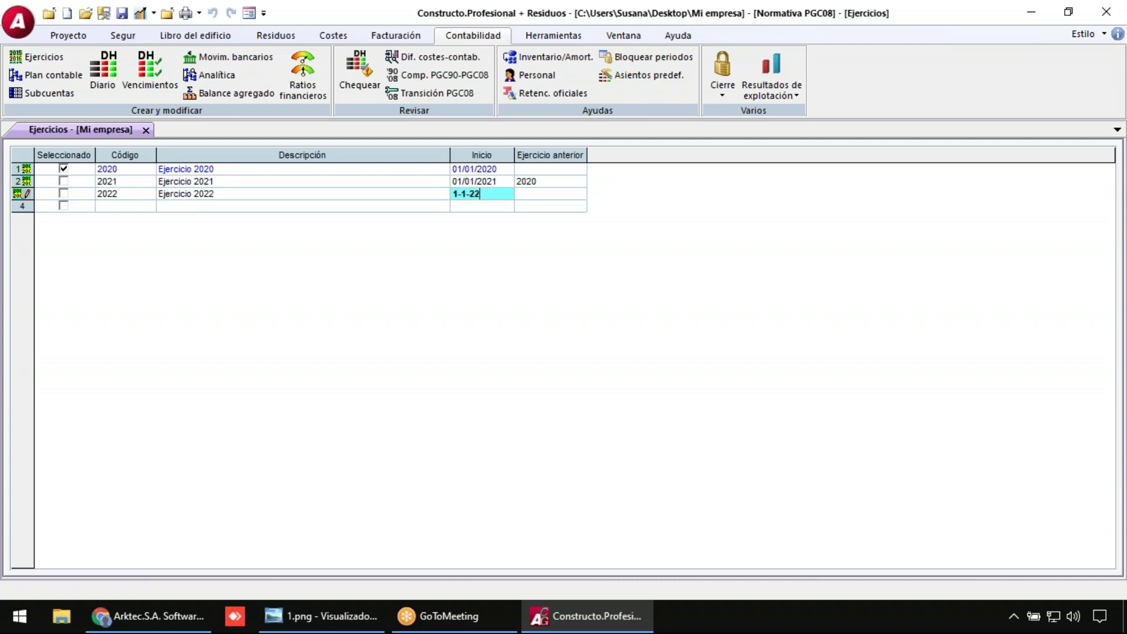
pyautogui.press('Tab')
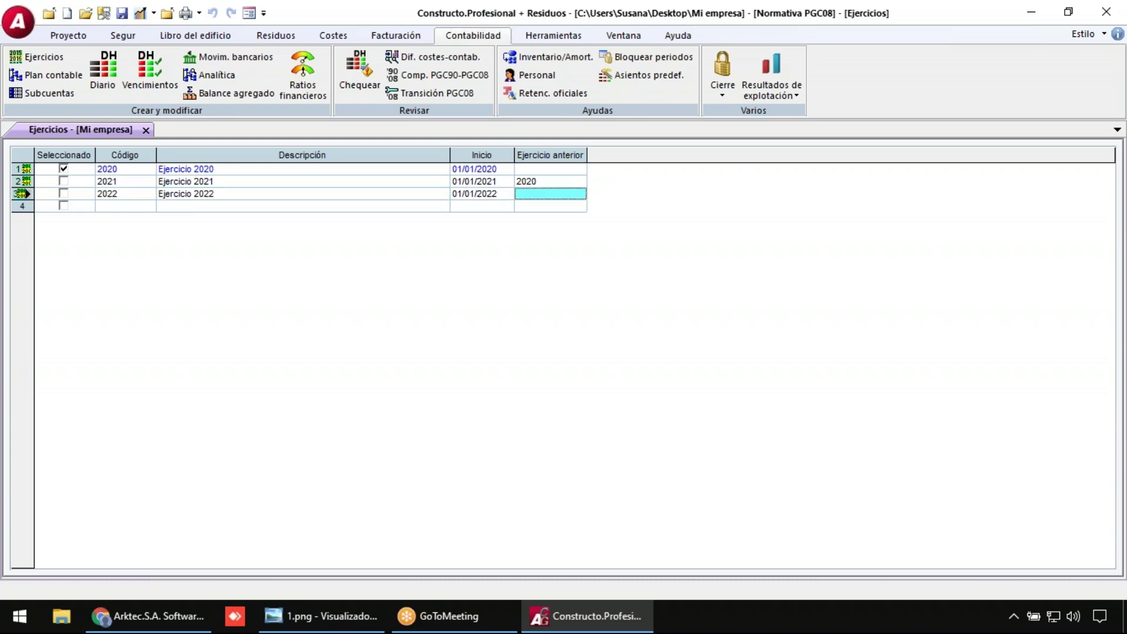
pyautogui.write('2021')
pyautogui.press('Return')
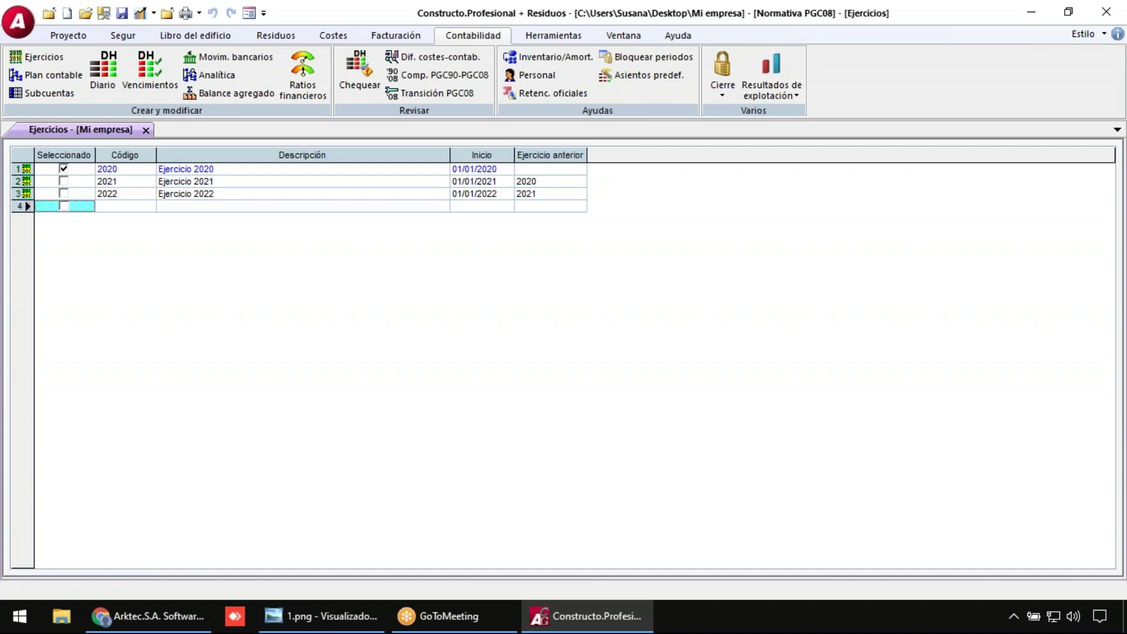
pyautogui.click(253, 186)
pyautogui.click(254, 174)
pyautogui.click(254, 182)
pyautogui.click(254, 195)
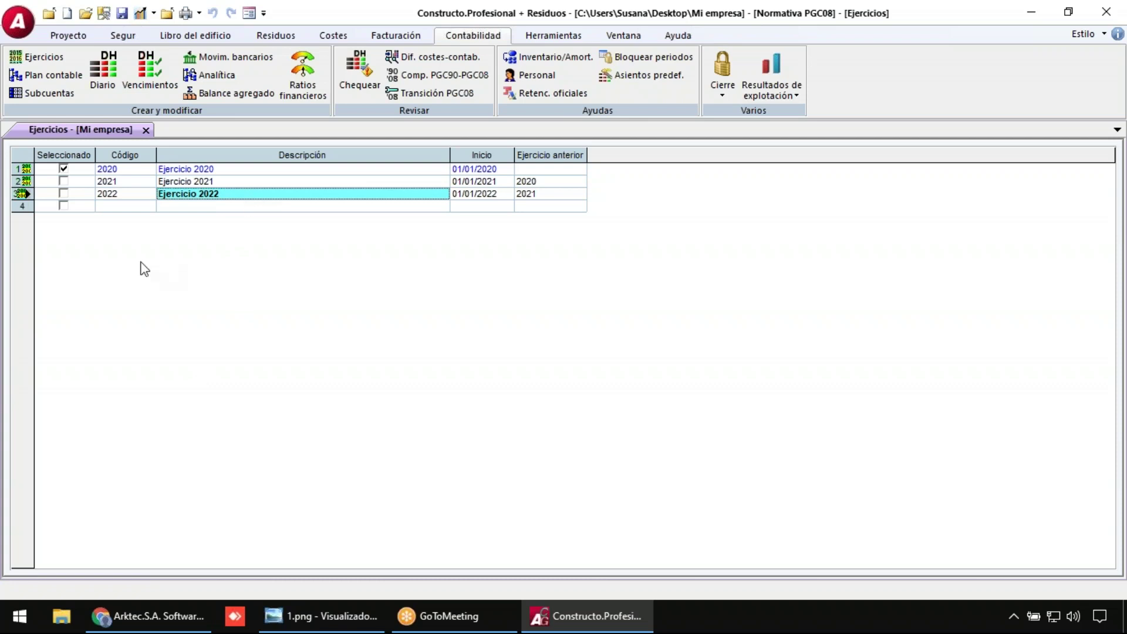
pyautogui.click(145, 129)
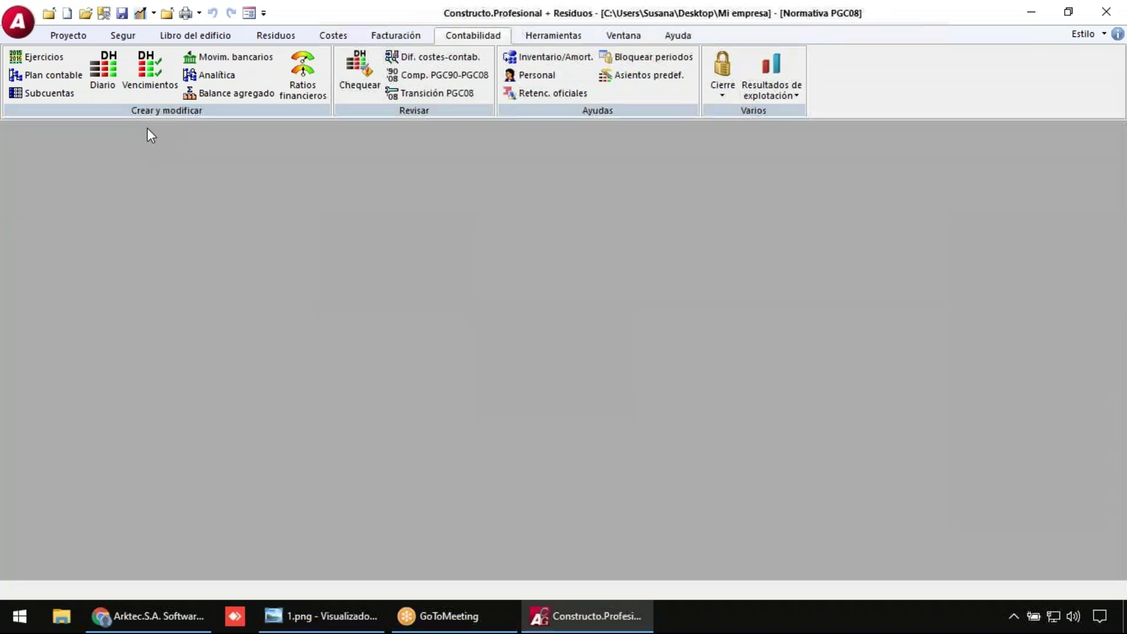
# - Open the journal, switch it to fiscal year 2022, and add an entry dated 01/01/2022
pyautogui.click(105, 76)
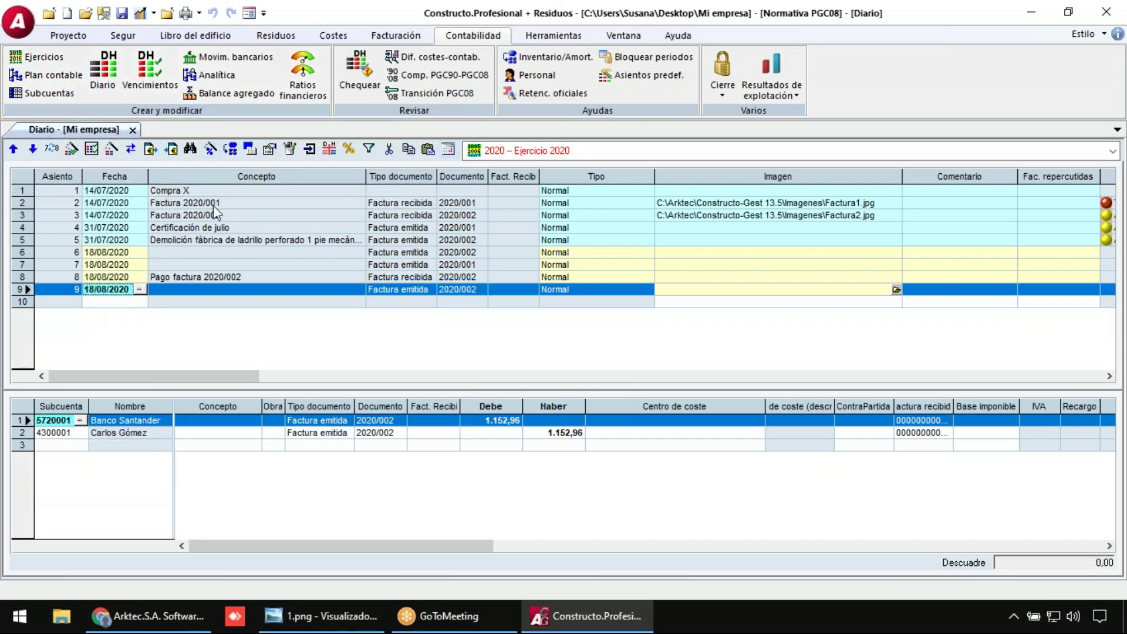
pyautogui.click(114, 215)
pyautogui.click(566, 150)
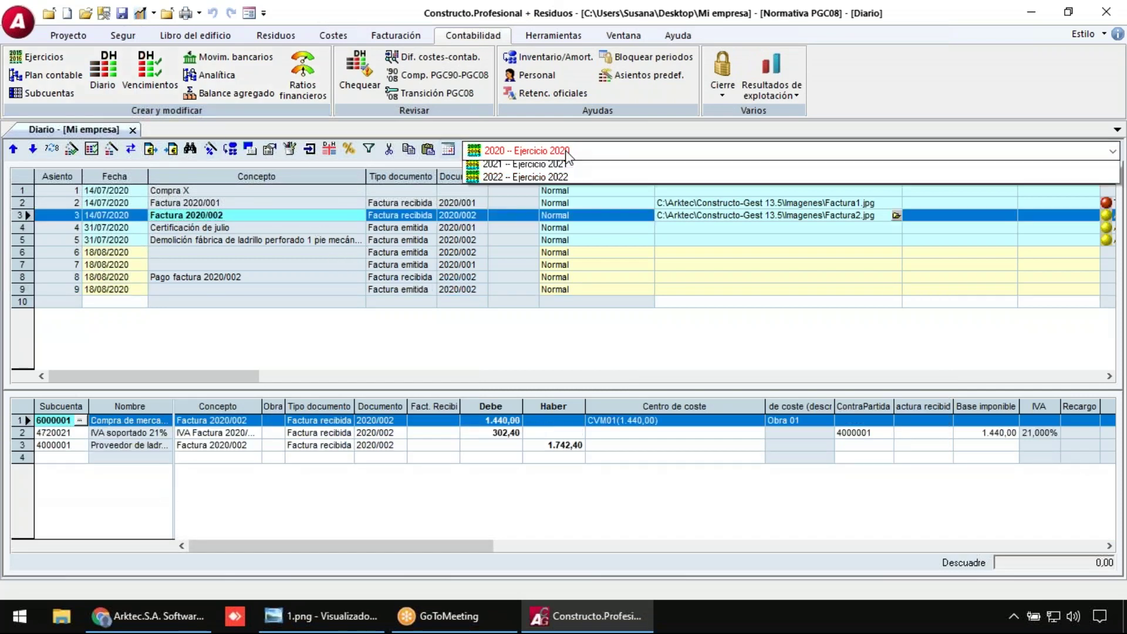
pyautogui.click(559, 193)
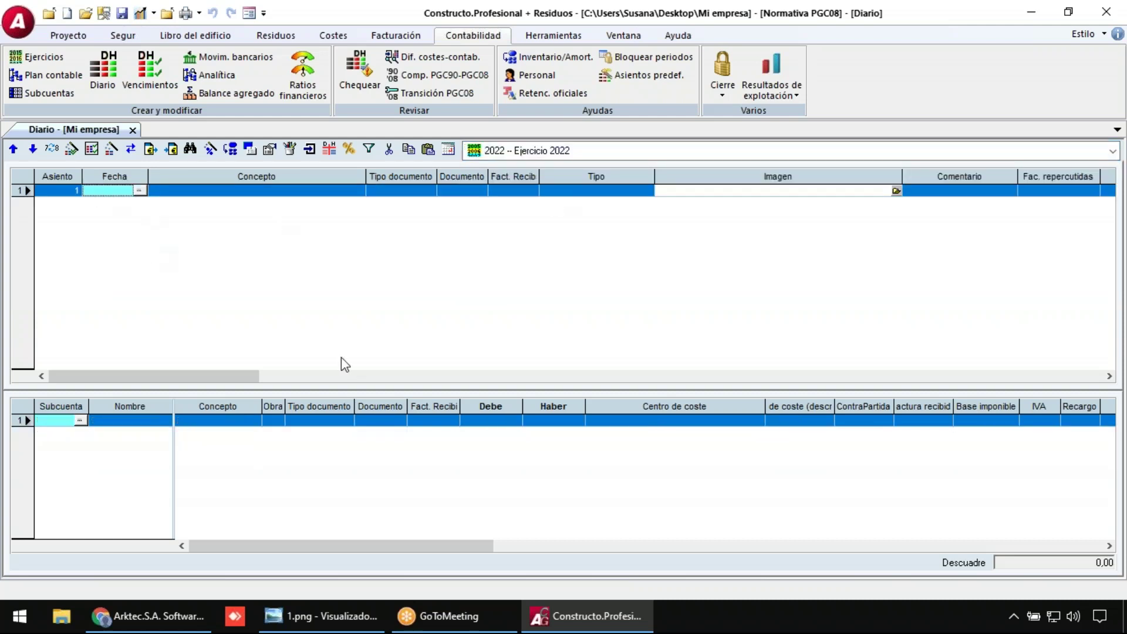
pyautogui.write('1-1-22')
pyautogui.press('Return')
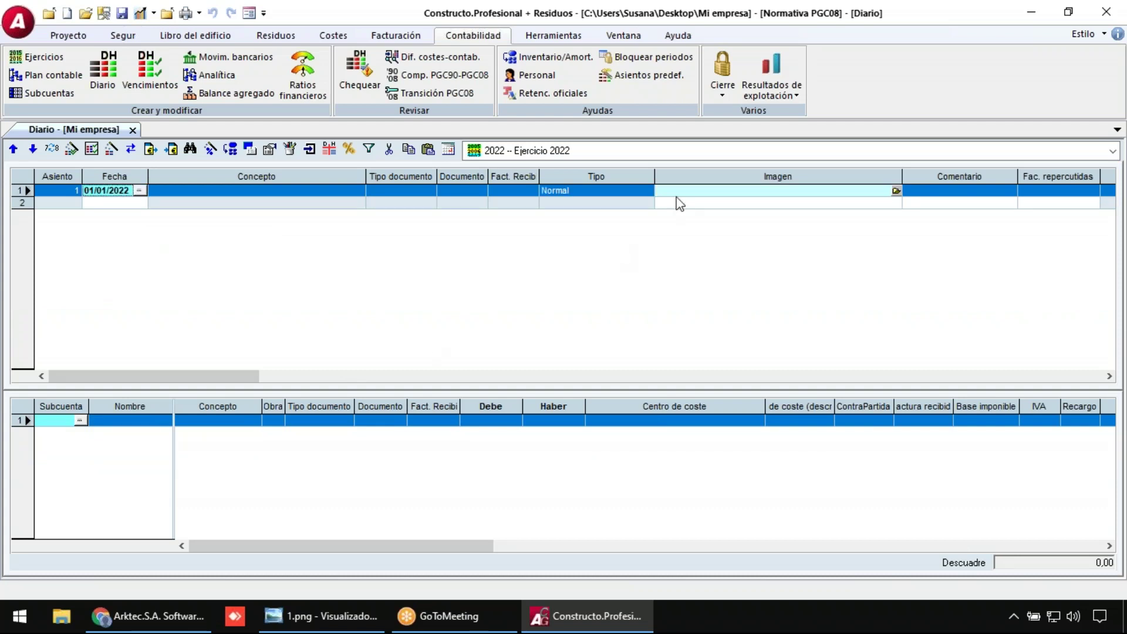
# - Examine the fiscal years available for selection in the journal
pyautogui.click(679, 154)
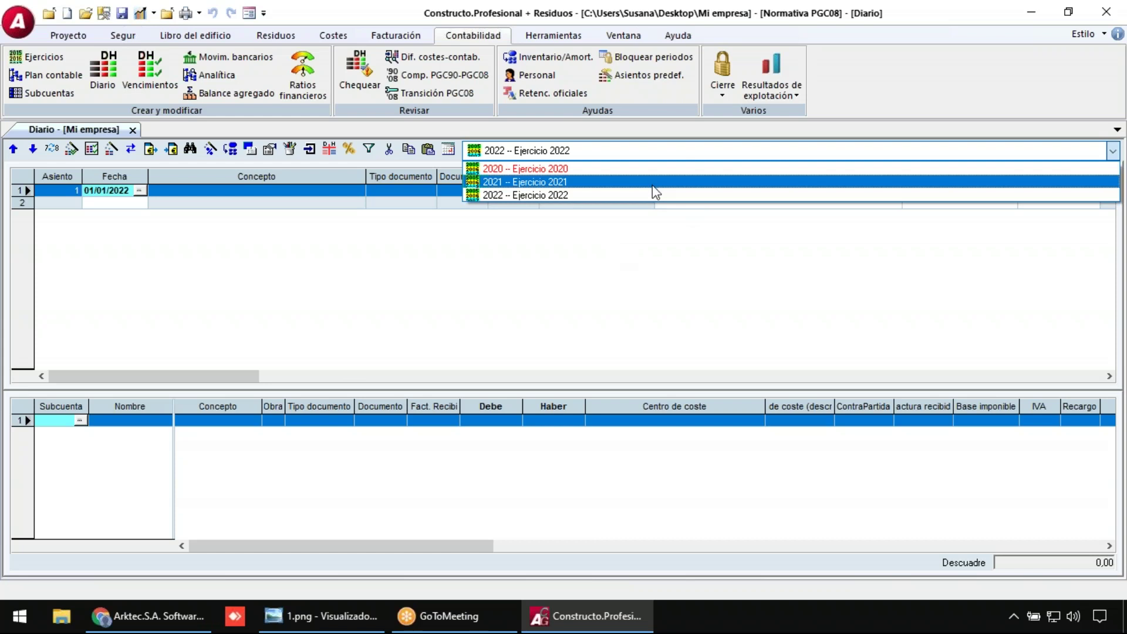
pyautogui.click(629, 246)
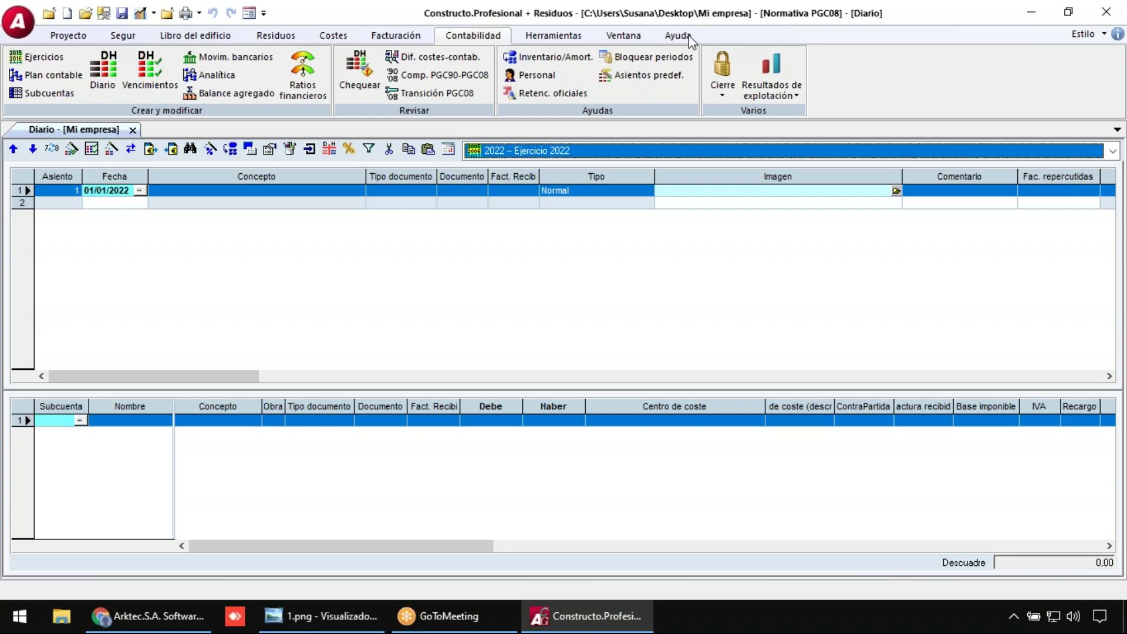
pyautogui.click(617, 152)
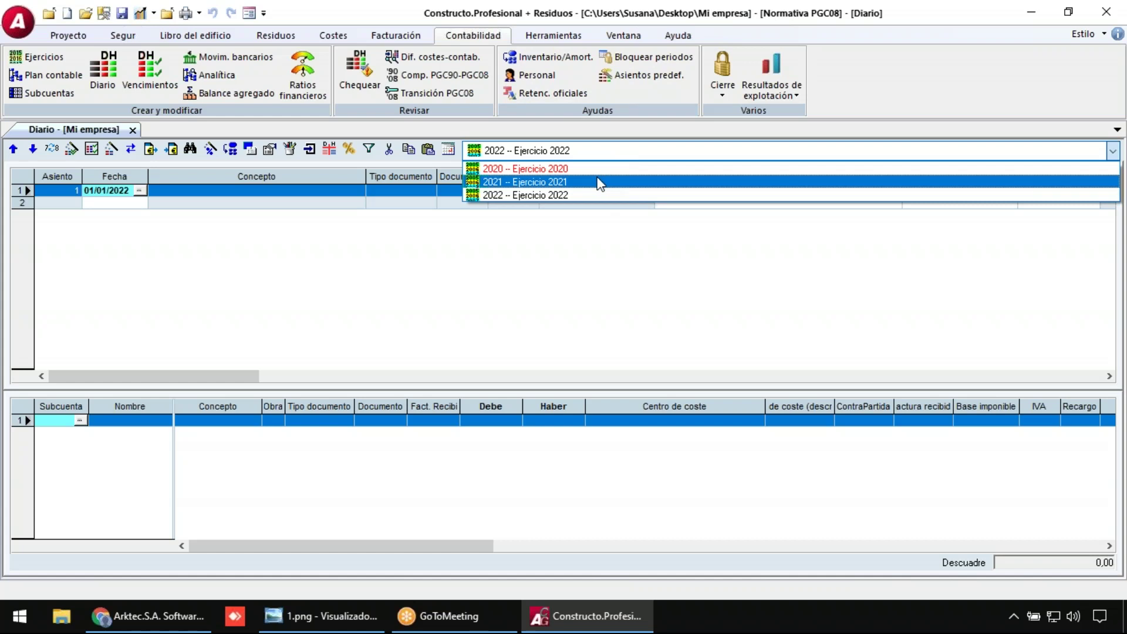
pyautogui.click(349, 298)
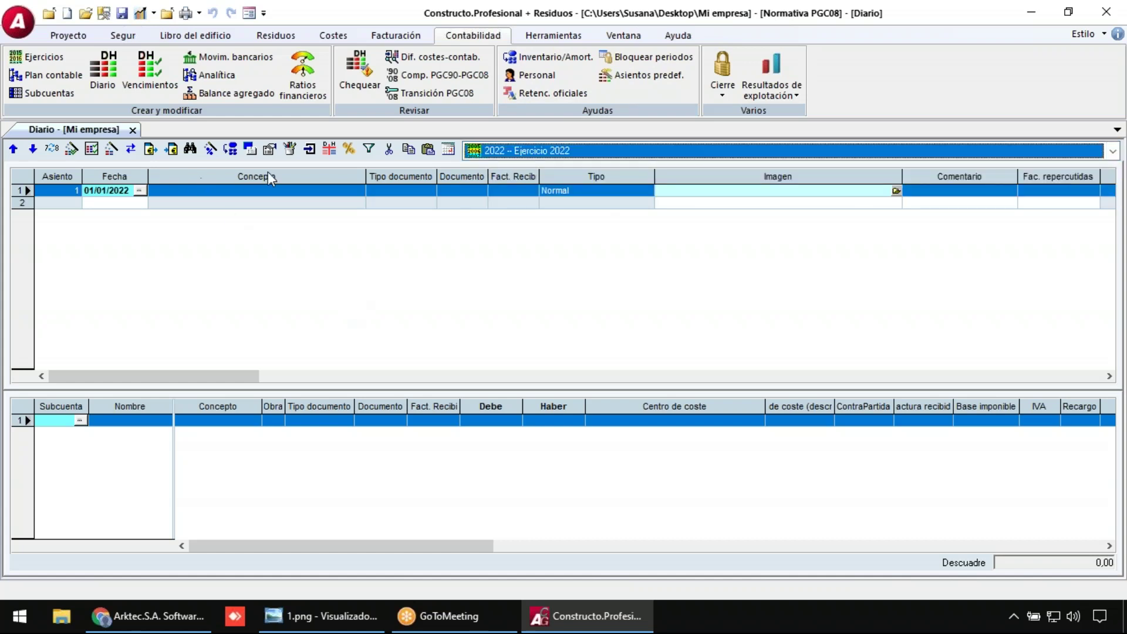
pyautogui.click(603, 152)
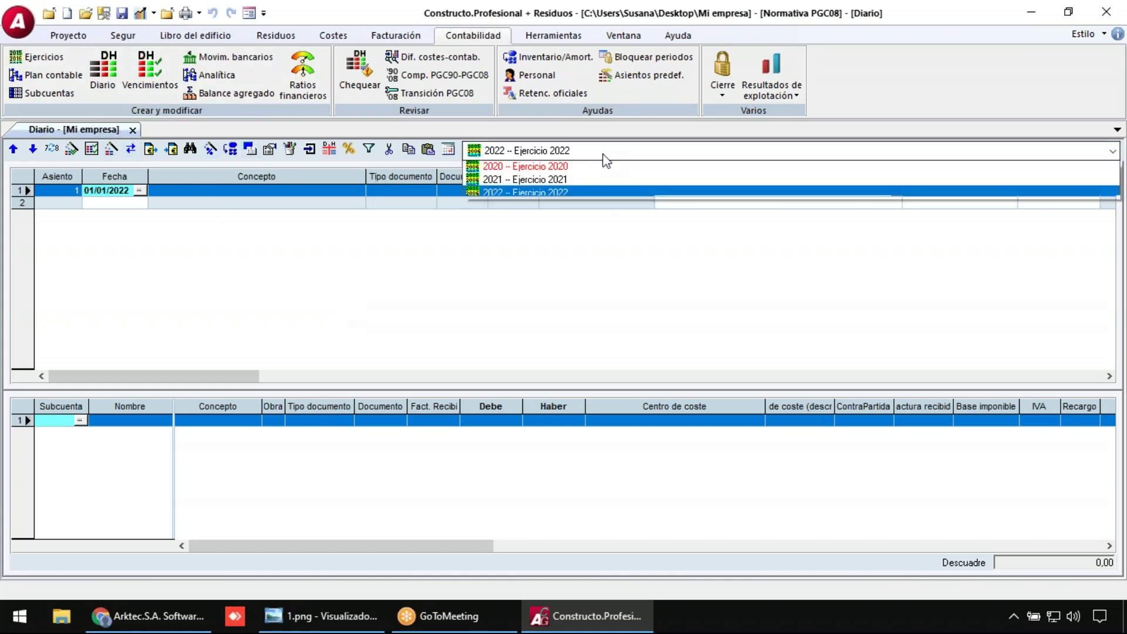
pyautogui.click(178, 134)
# - Close the journal, deleting its empty 2022 entry, and review which fiscal year is selected in the fiscal years list
pyautogui.click(134, 130)
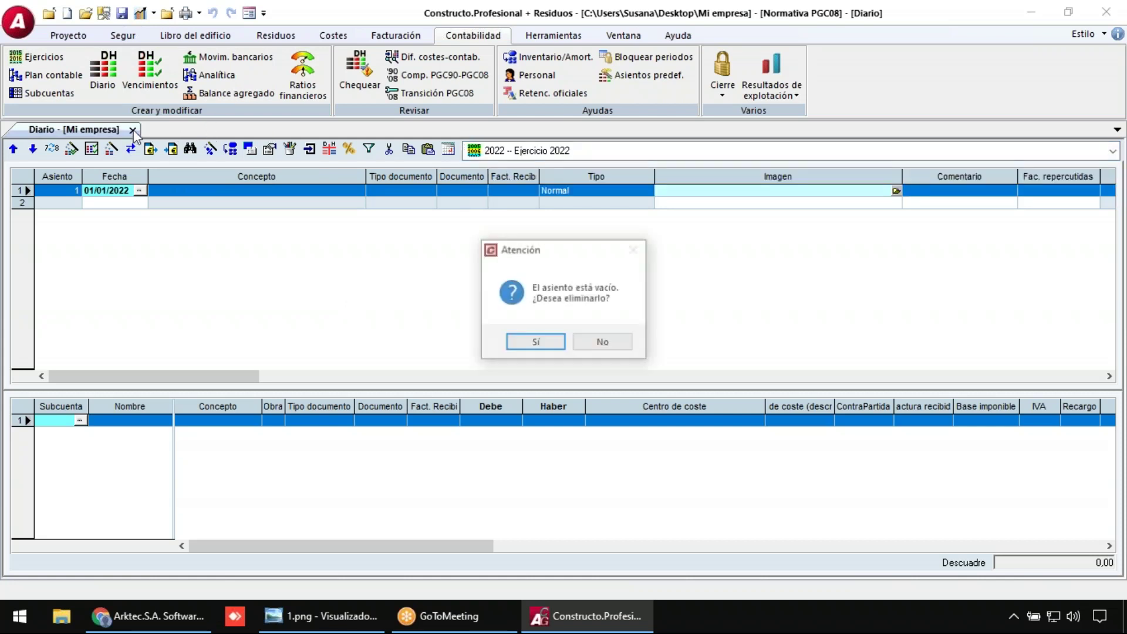
pyautogui.click(543, 342)
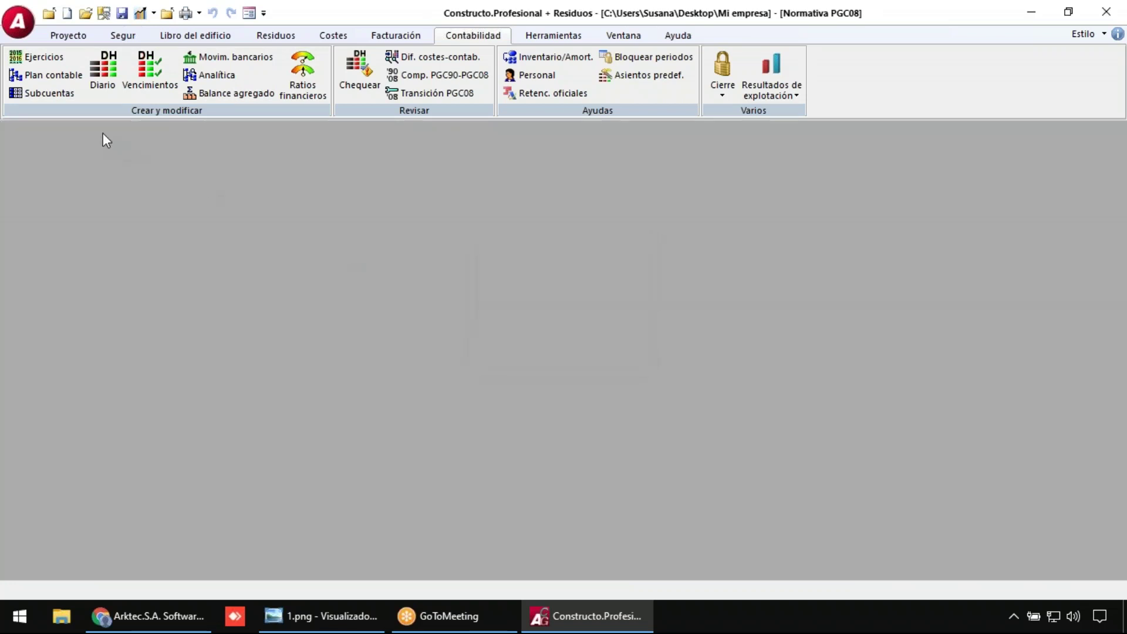
pyautogui.click(47, 58)
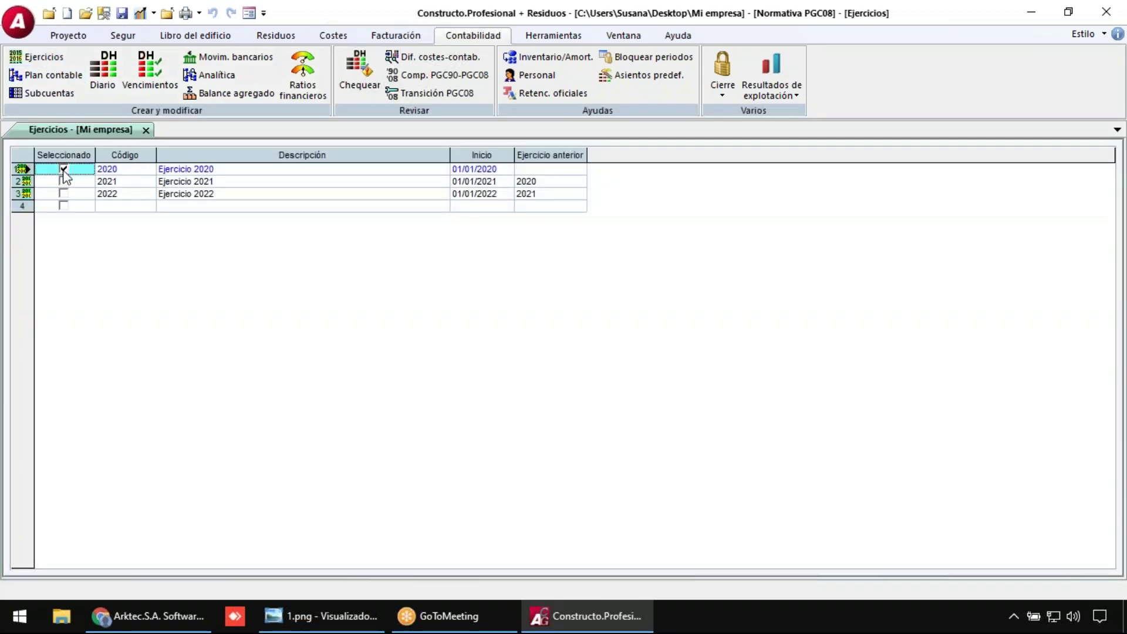
pyautogui.click(145, 129)
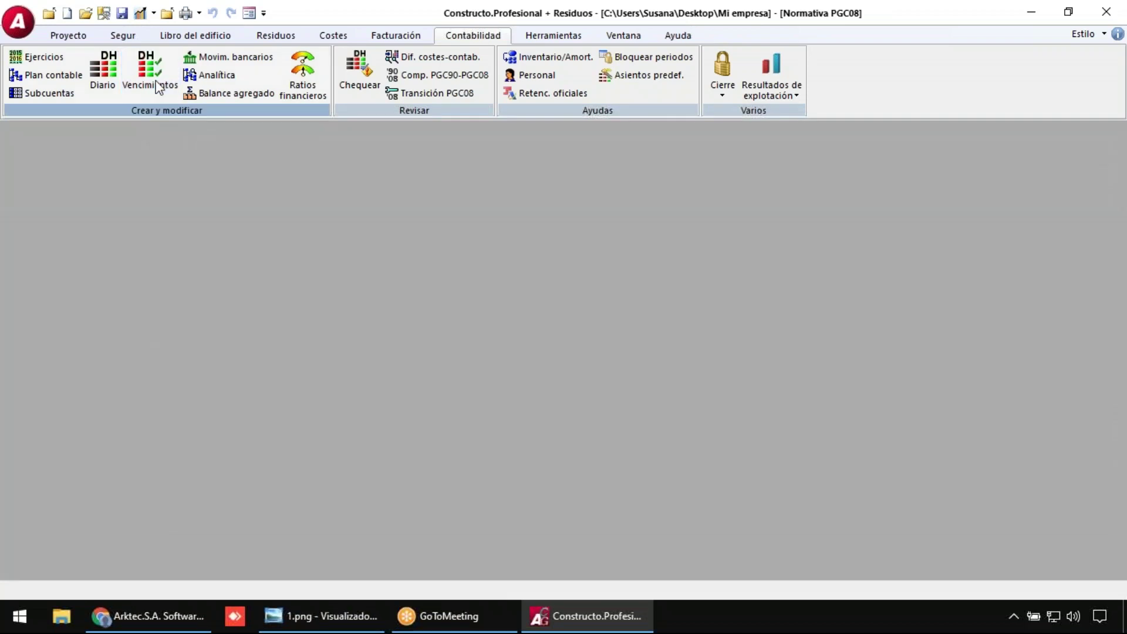
# - In the due dates, mark the 14/09/2020 payment of invoice 2020/001 as paid, generating its entry automatically with payment date 07/09/2020
pyautogui.click(157, 87)
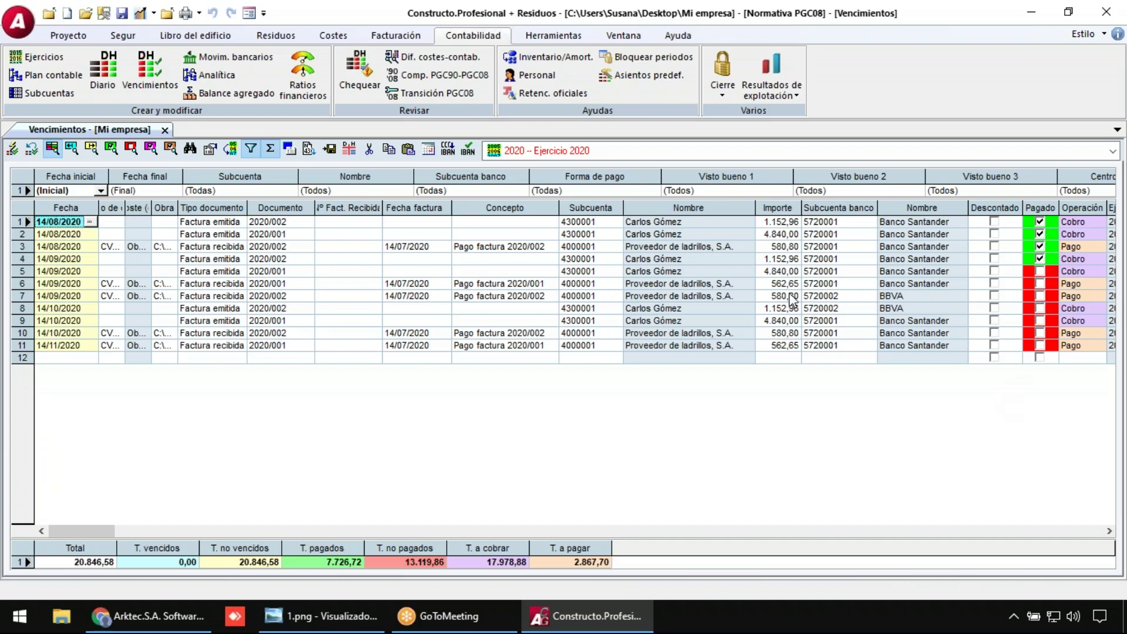
pyautogui.click(767, 274)
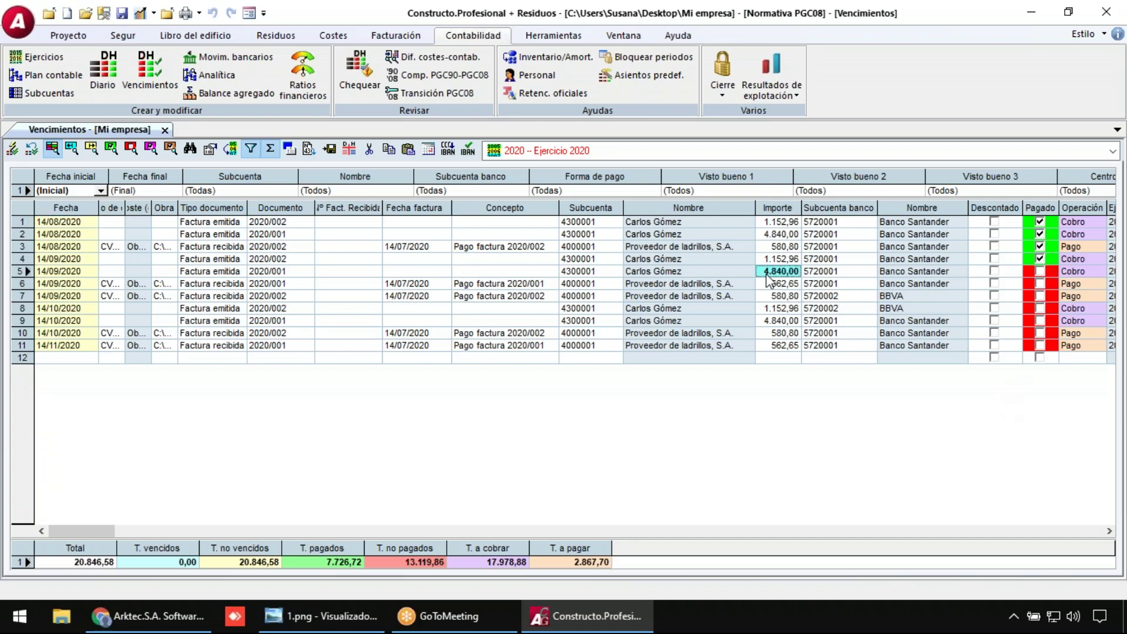
pyautogui.click(766, 287)
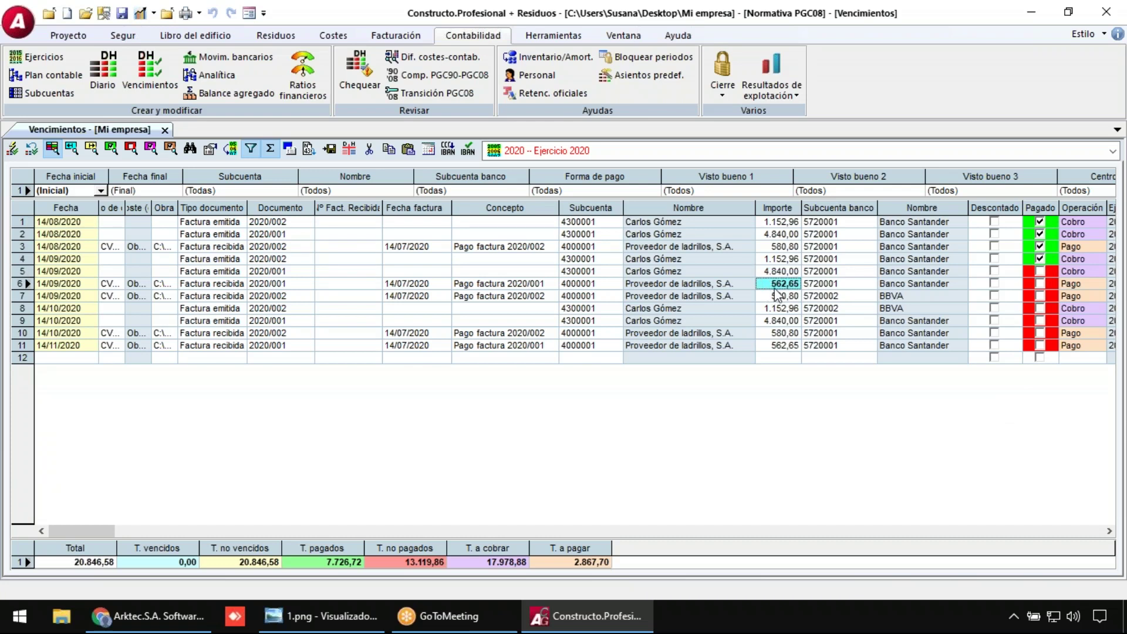
pyautogui.click(1040, 288)
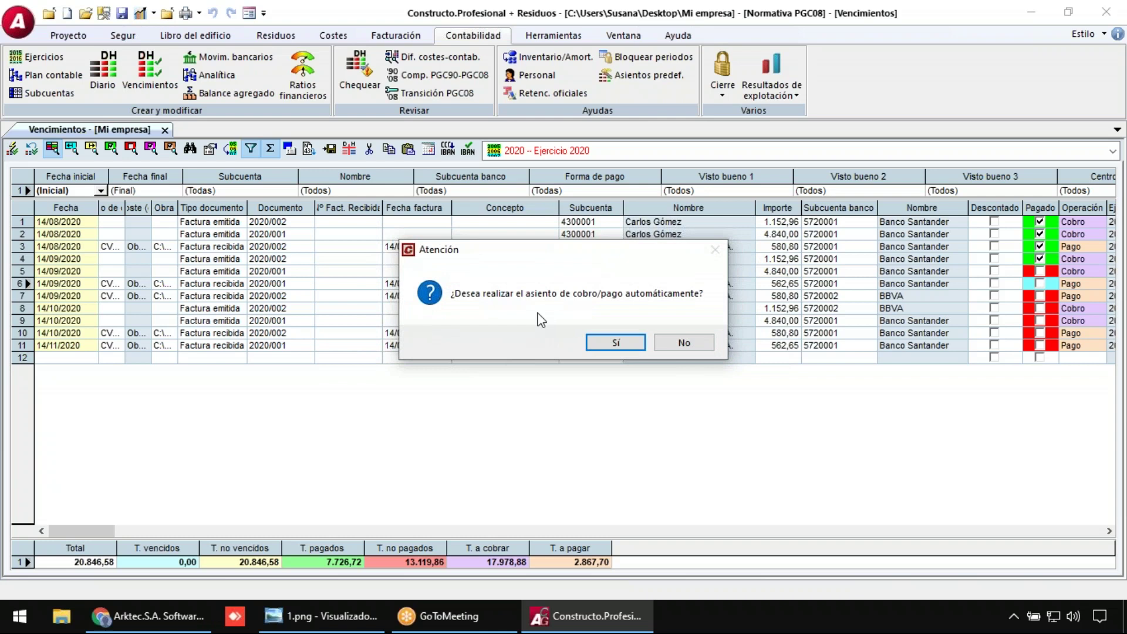
pyautogui.click(613, 342)
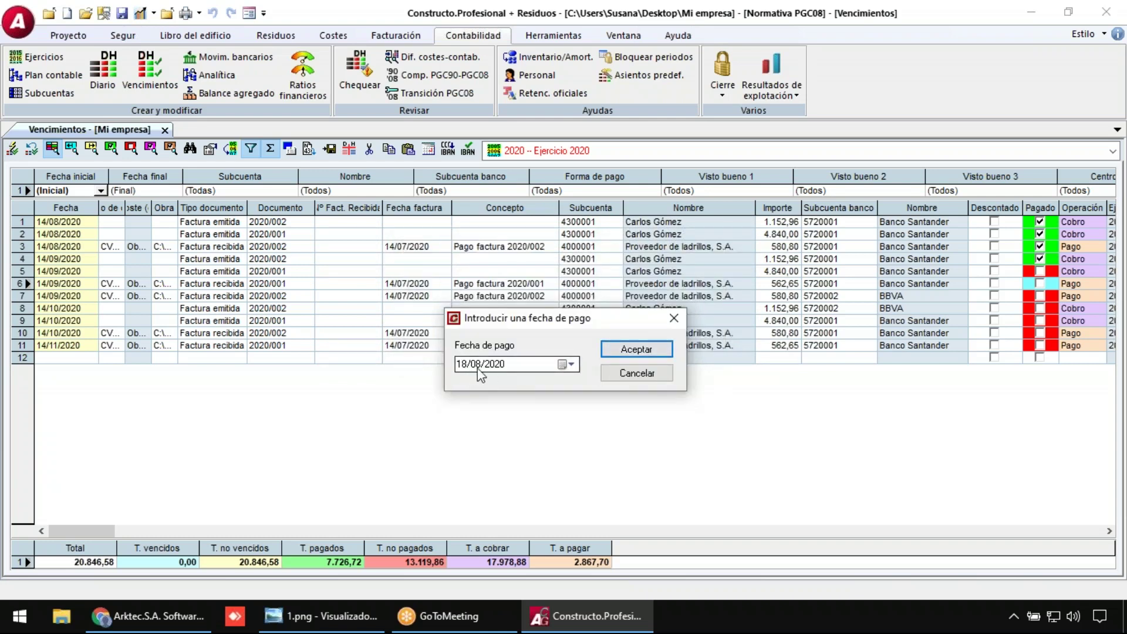
pyautogui.click(568, 364)
pyautogui.click(571, 387)
pyautogui.click(440, 431)
pyautogui.click(634, 351)
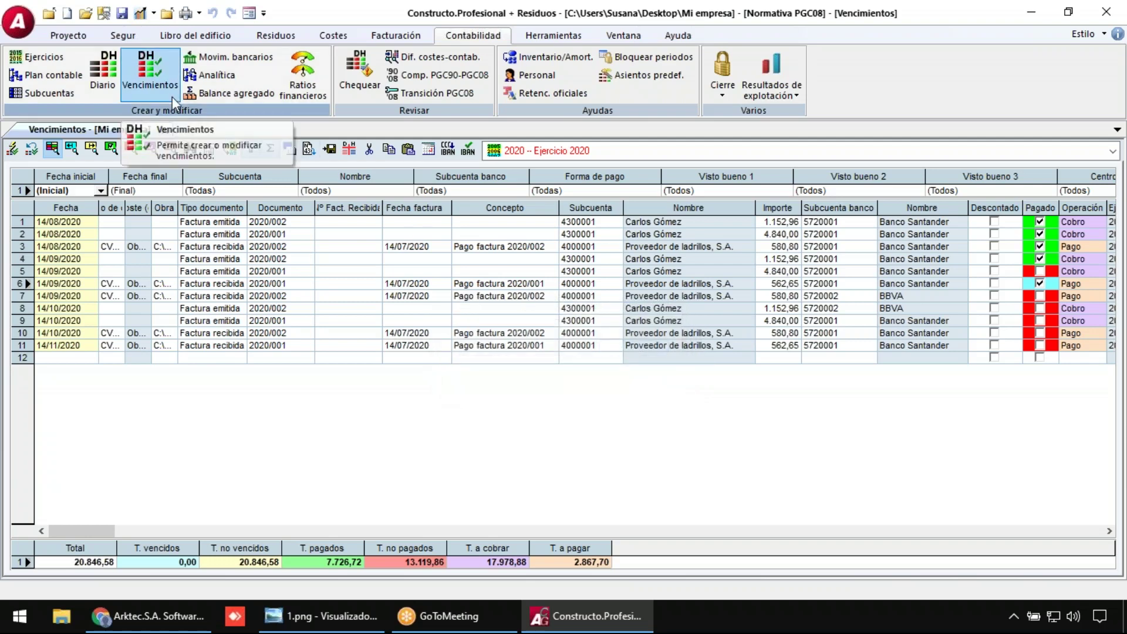
# - Check the journal entry Pago factura 2020/001, including its date and debit and credit lines, and close the journal
pyautogui.click(107, 83)
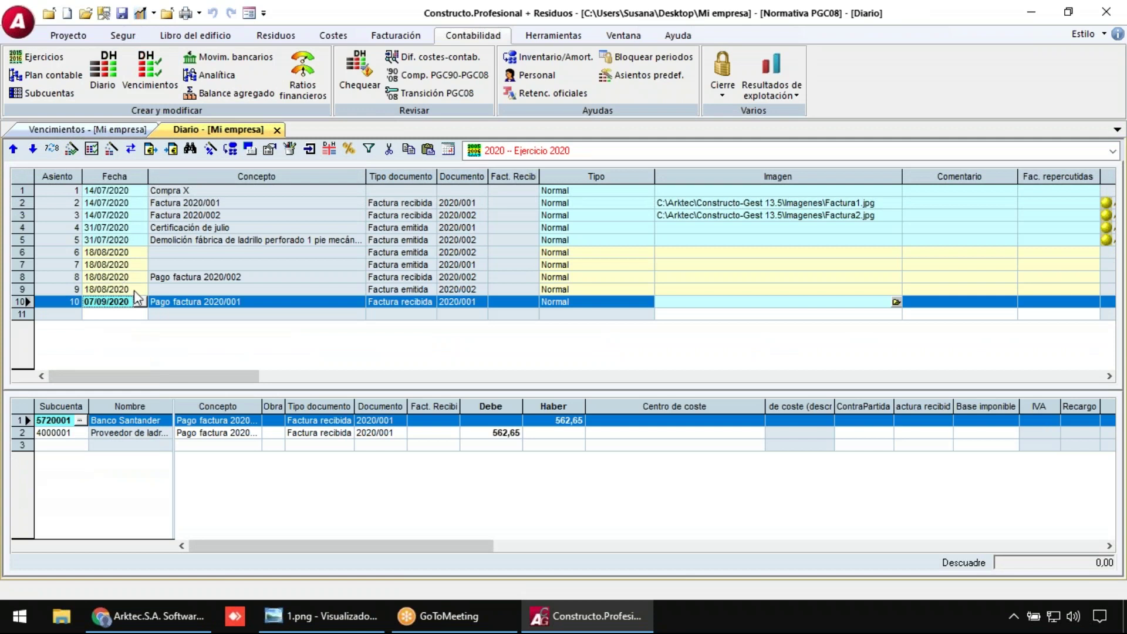
pyautogui.click(172, 303)
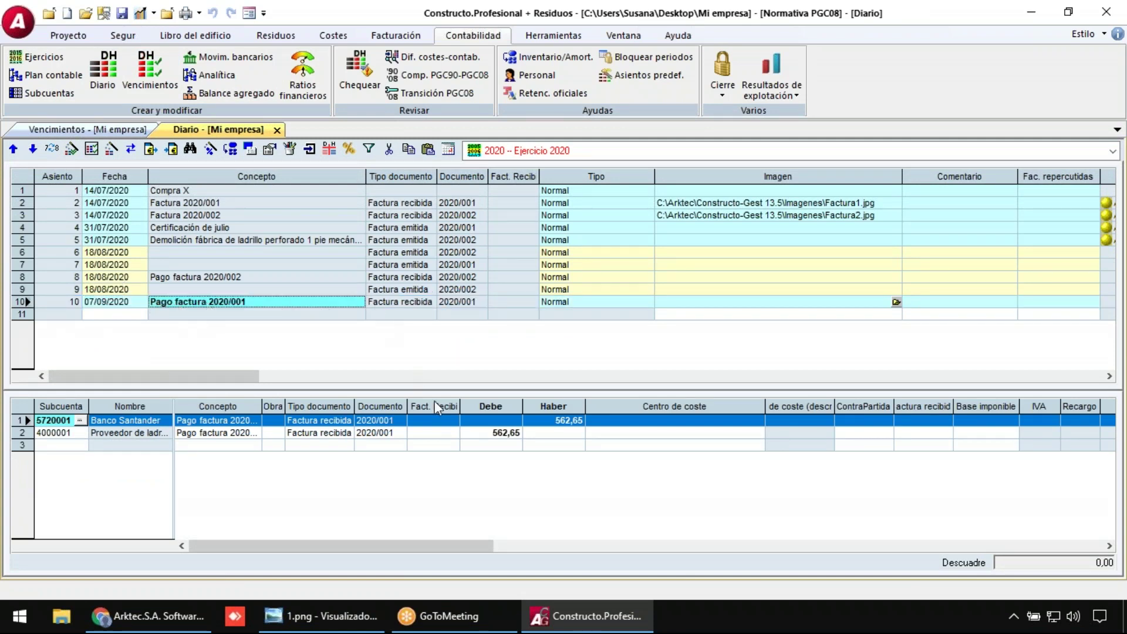
pyautogui.click(549, 422)
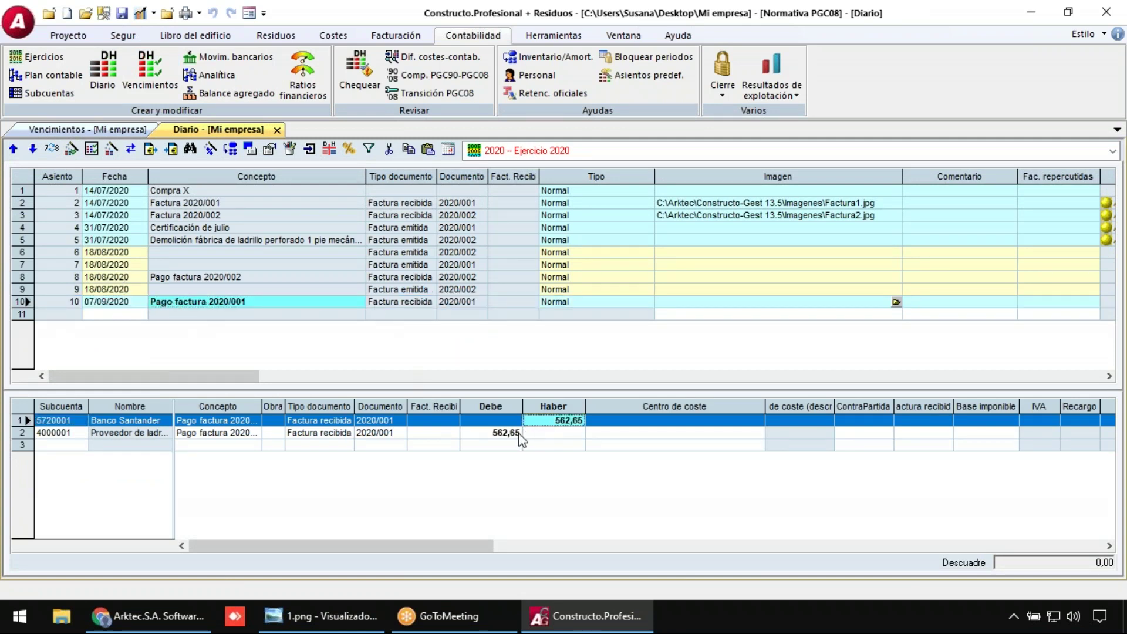
pyautogui.click(497, 436)
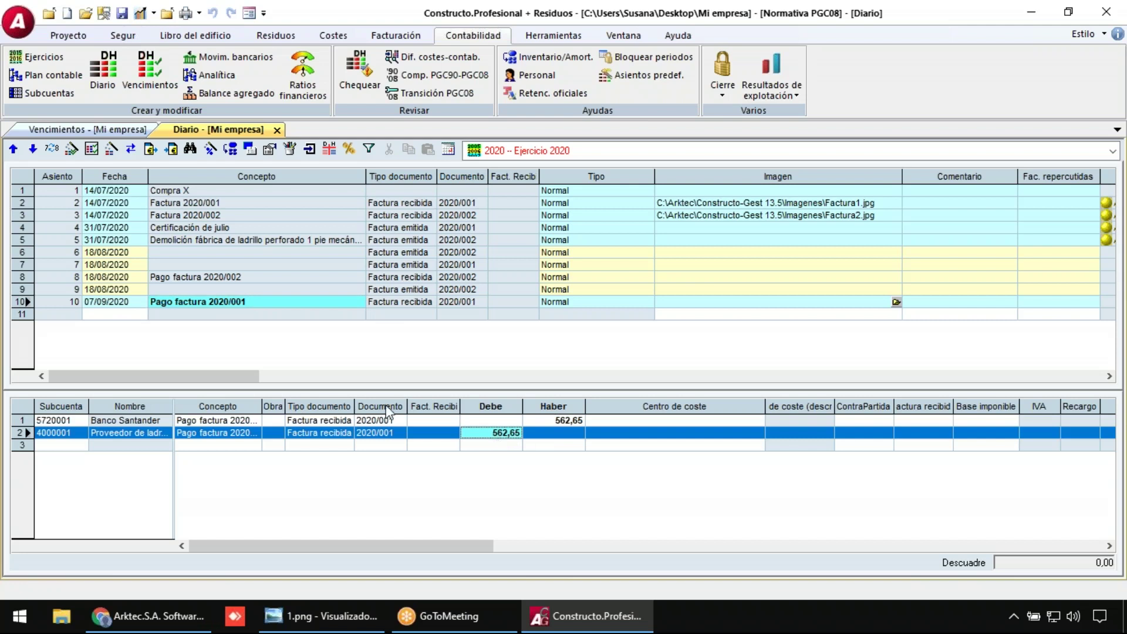
pyautogui.click(105, 304)
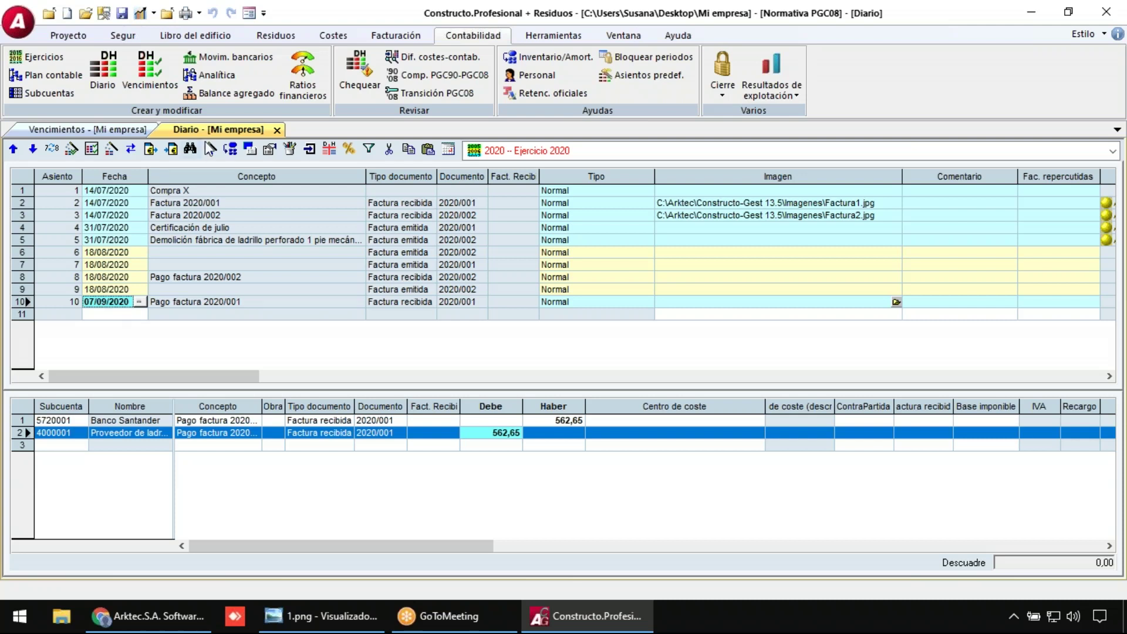
pyautogui.click(277, 129)
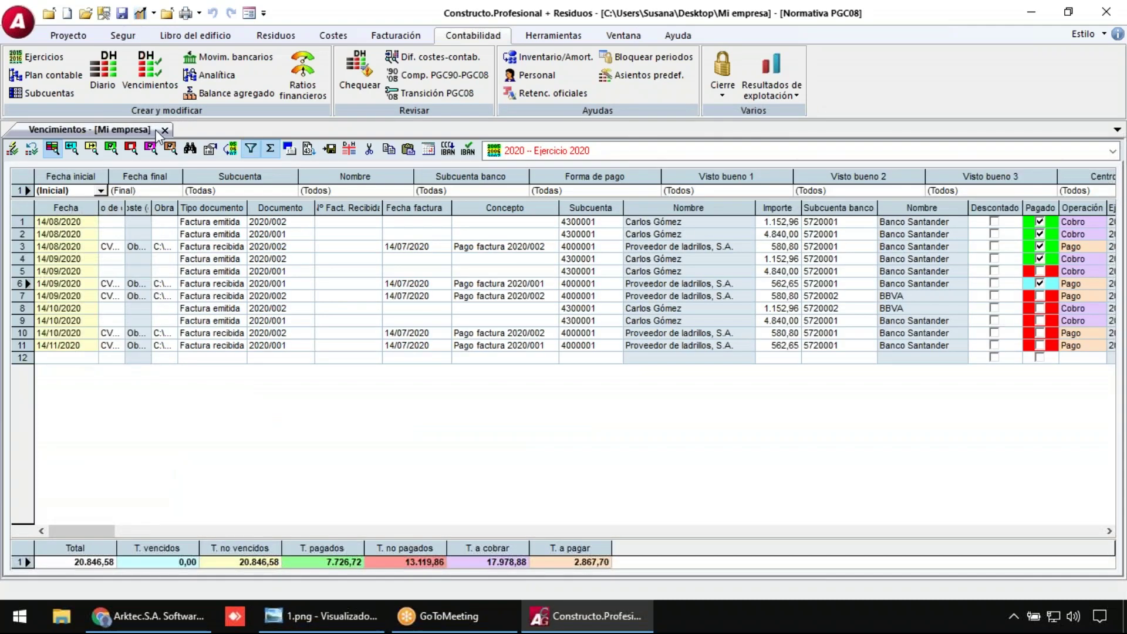
# - Open the chart of accounts and examine the supplier subaccounts under PC5, PC51, account 400 Proveedores
pyautogui.click(50, 76)
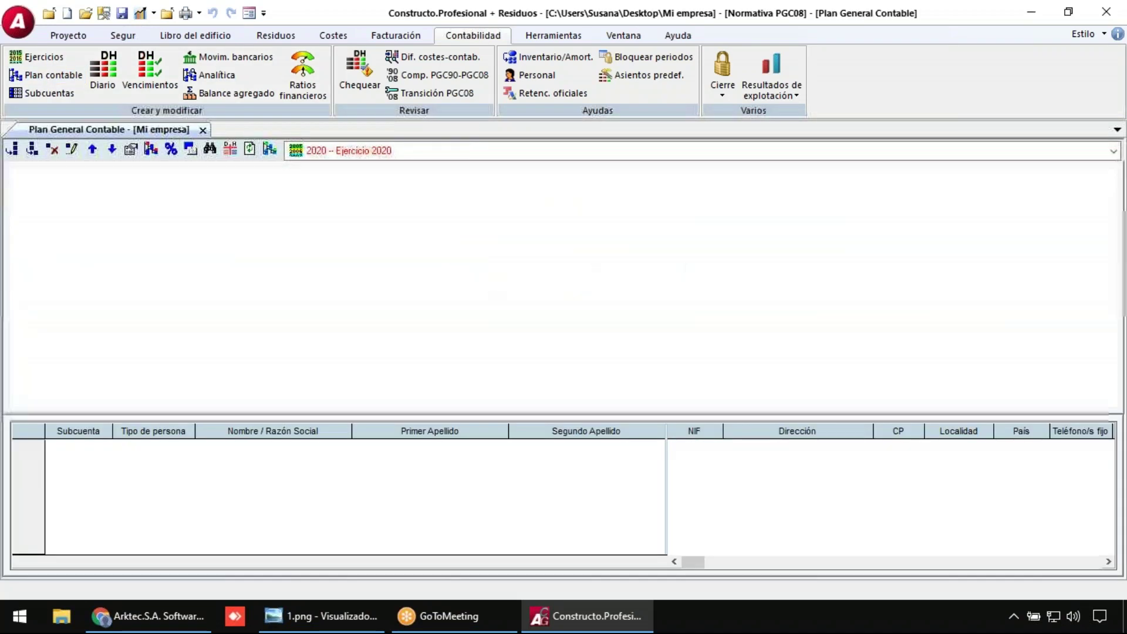
pyautogui.scroll(-3, 178, 301)
pyautogui.click(121, 243)
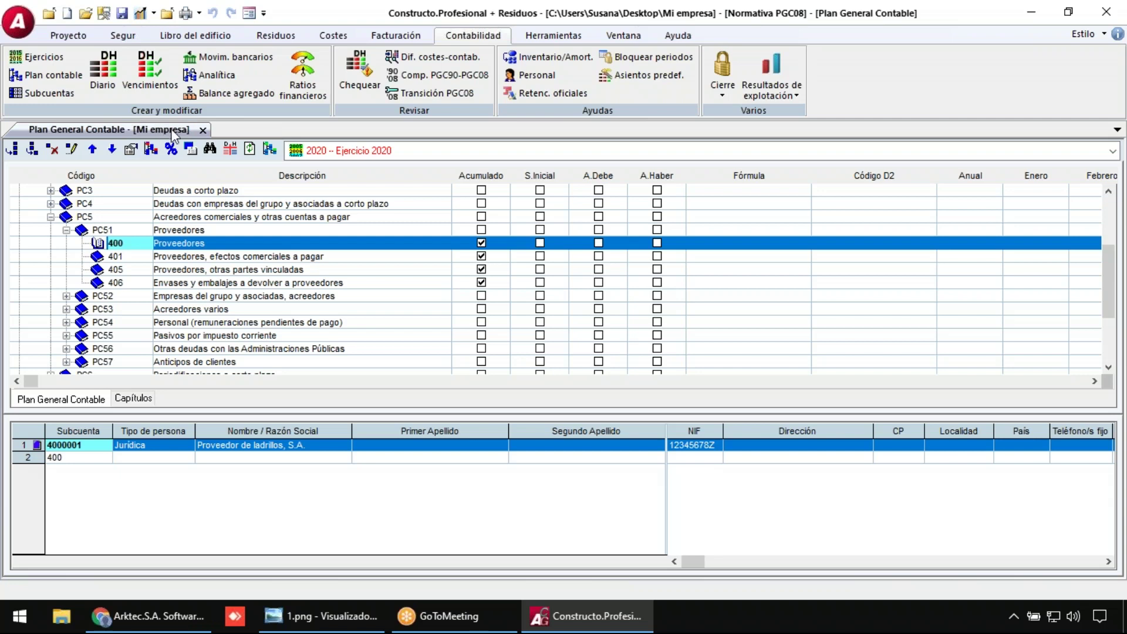
pyautogui.click(118, 218)
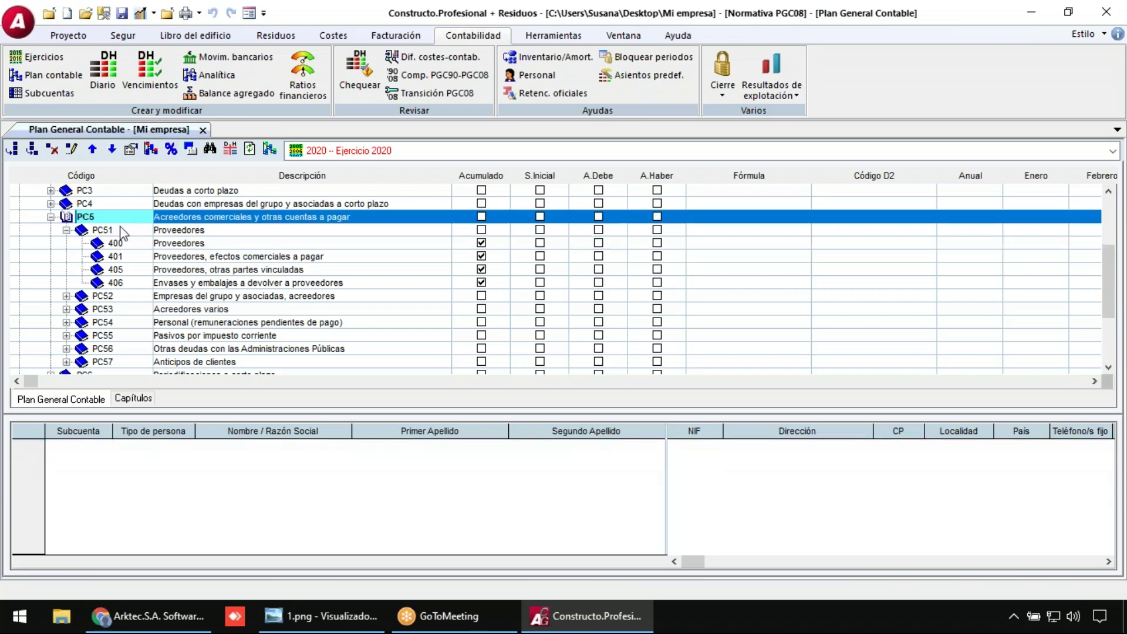
pyautogui.click(123, 234)
pyautogui.click(124, 244)
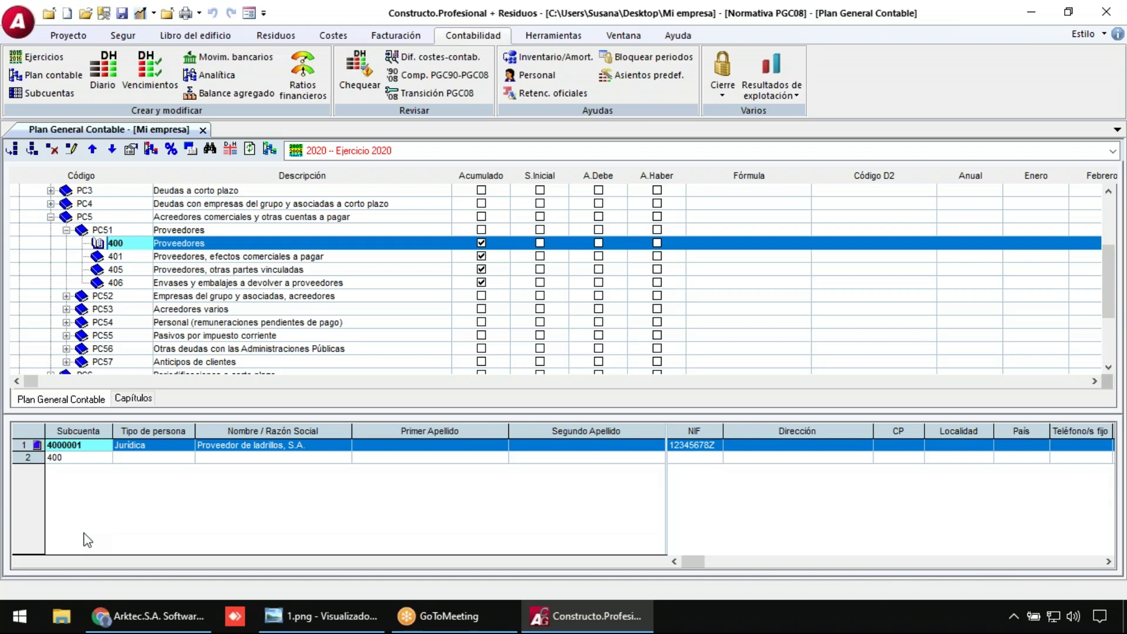
# - Find account 430 Clientes in the chart of accounts by searching for its code
pyautogui.scroll(3, 112, 205)
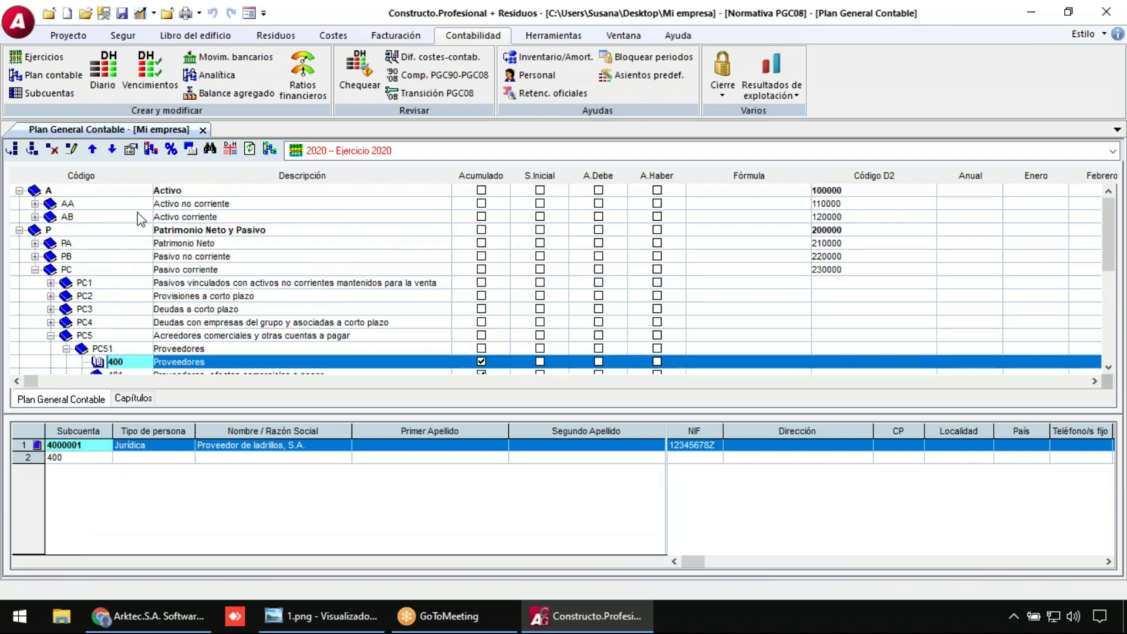
pyautogui.click(109, 193)
pyautogui.click(210, 149)
pyautogui.write('430')
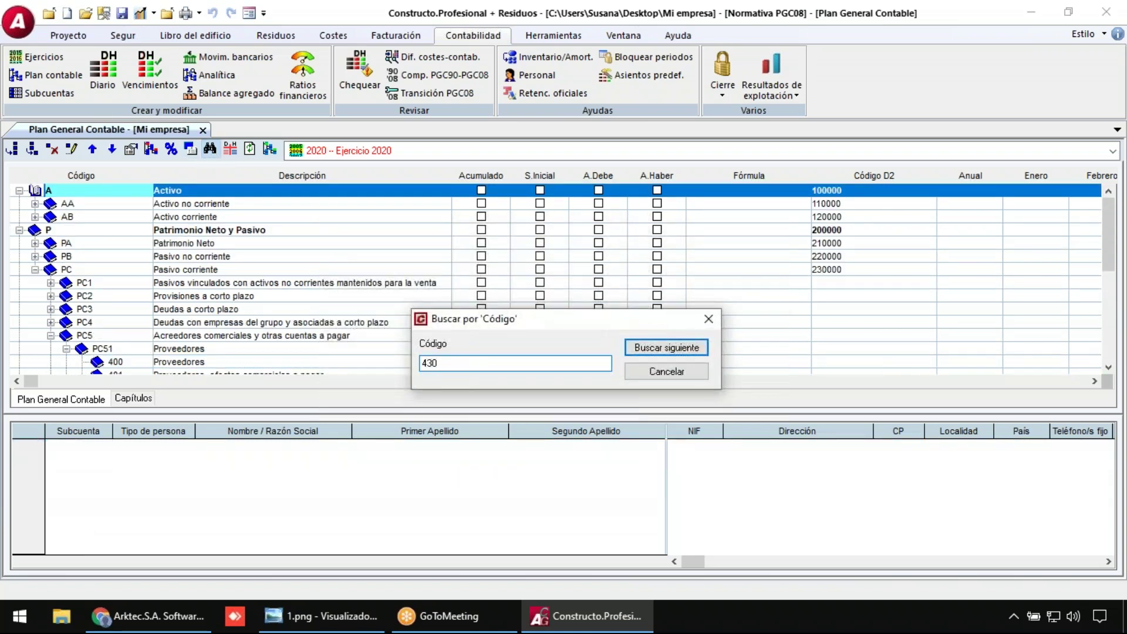
pyautogui.press('Return')
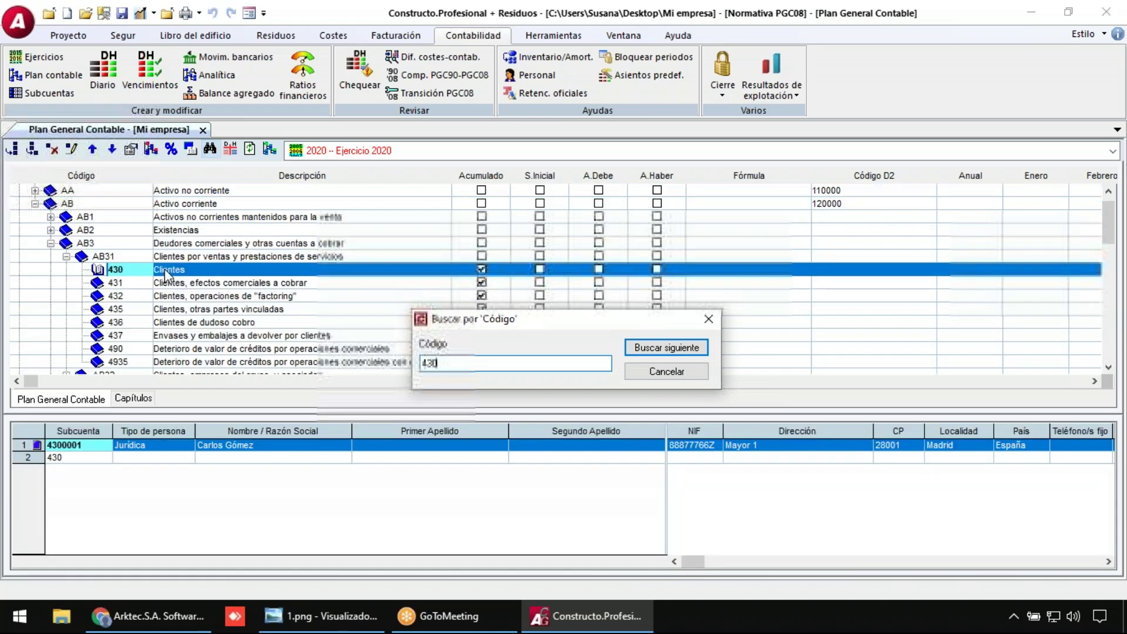
pyautogui.click(708, 318)
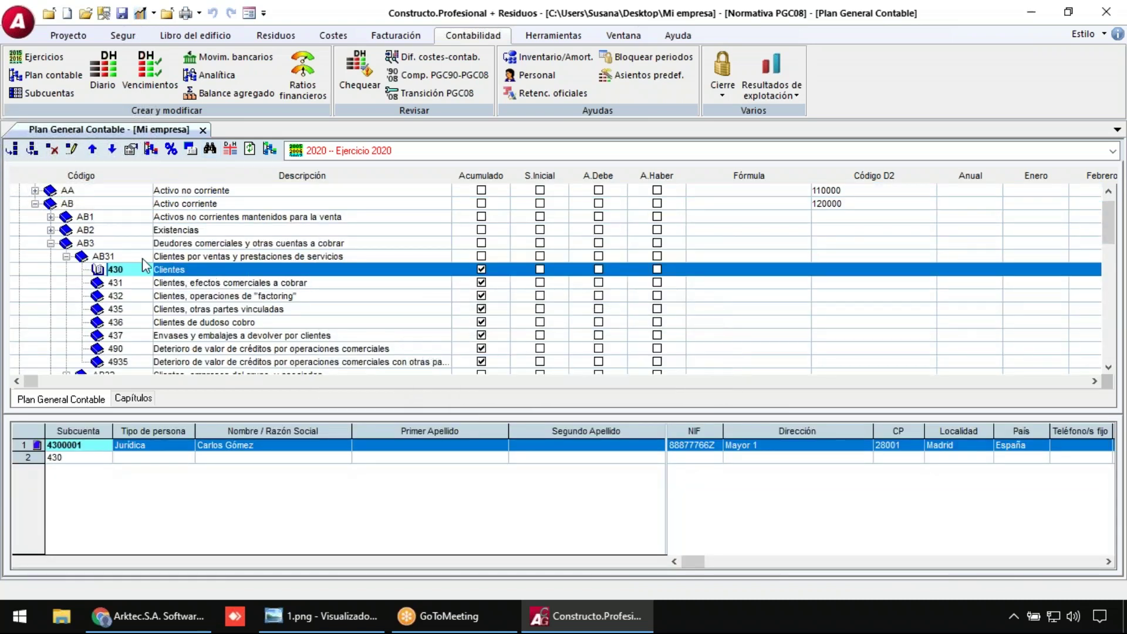
# - Add subaccount 4300002 under account 430 Clientes, with Jurídica as the person type
pyautogui.click(261, 448)
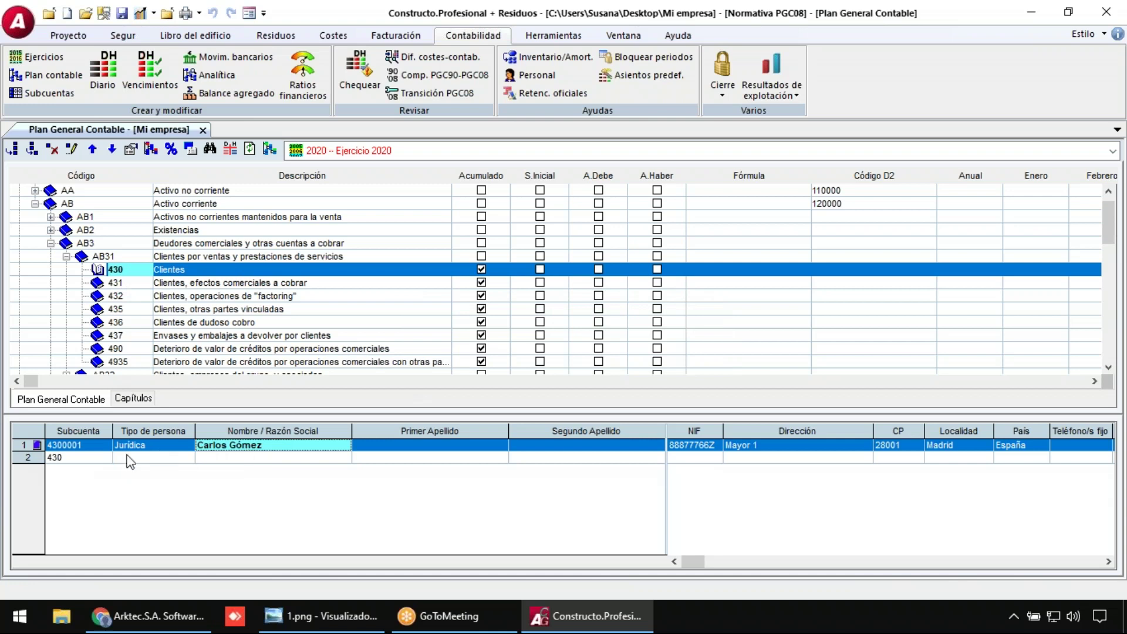
pyautogui.click(91, 461)
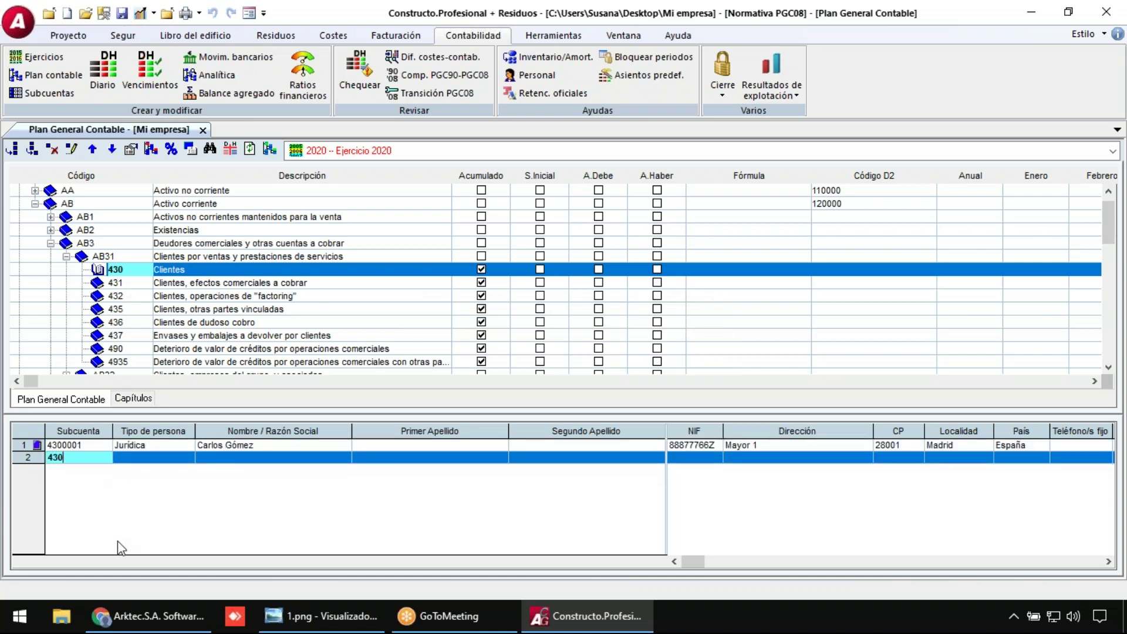
pyautogui.write('00')
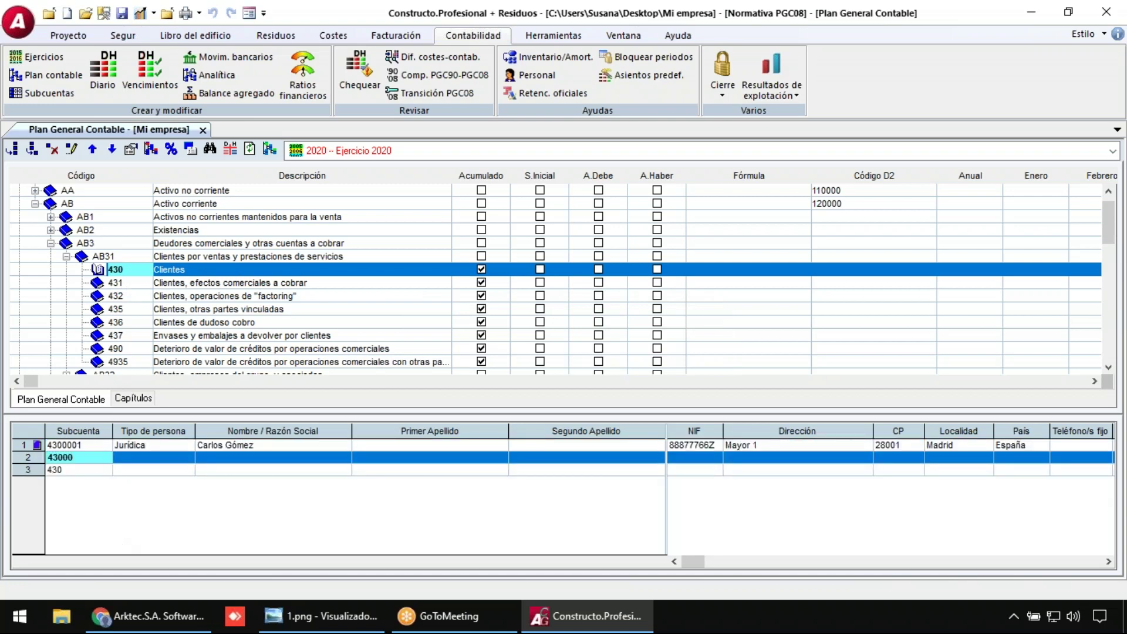
pyautogui.write('02')
pyautogui.press('Return')
pyautogui.press('Return')
# - Enter the new customer subaccount's full name and tax ID (NIF), leaving the surname fields blank, and close the chart of accounts
pyautogui.write('Luis ')
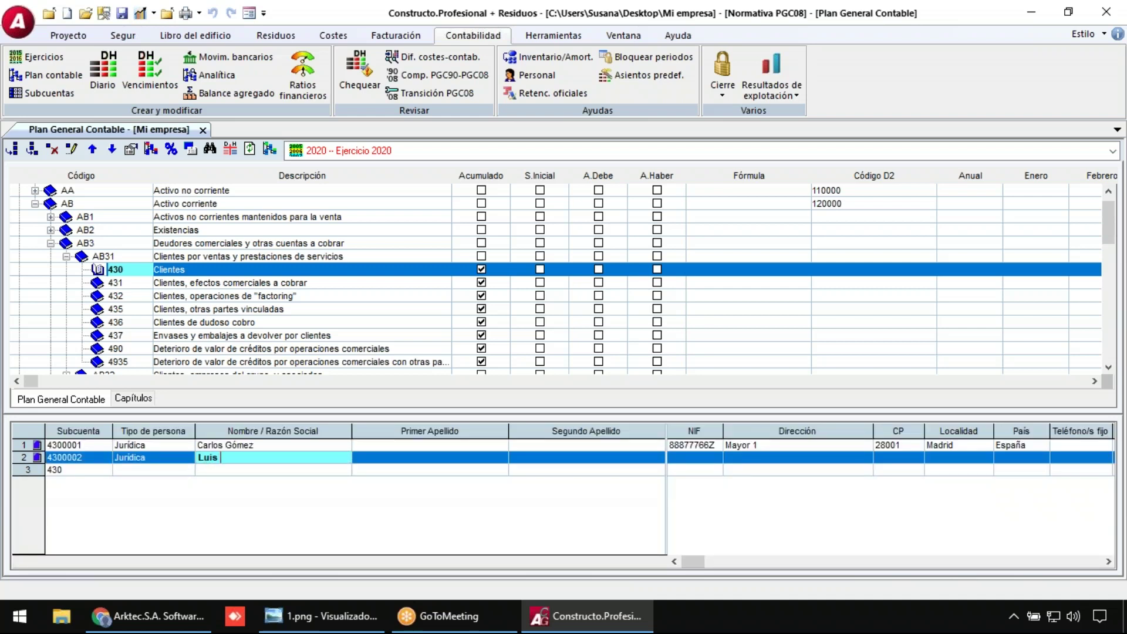
pyautogui.write('Rodríguez')
pyautogui.press('Return')
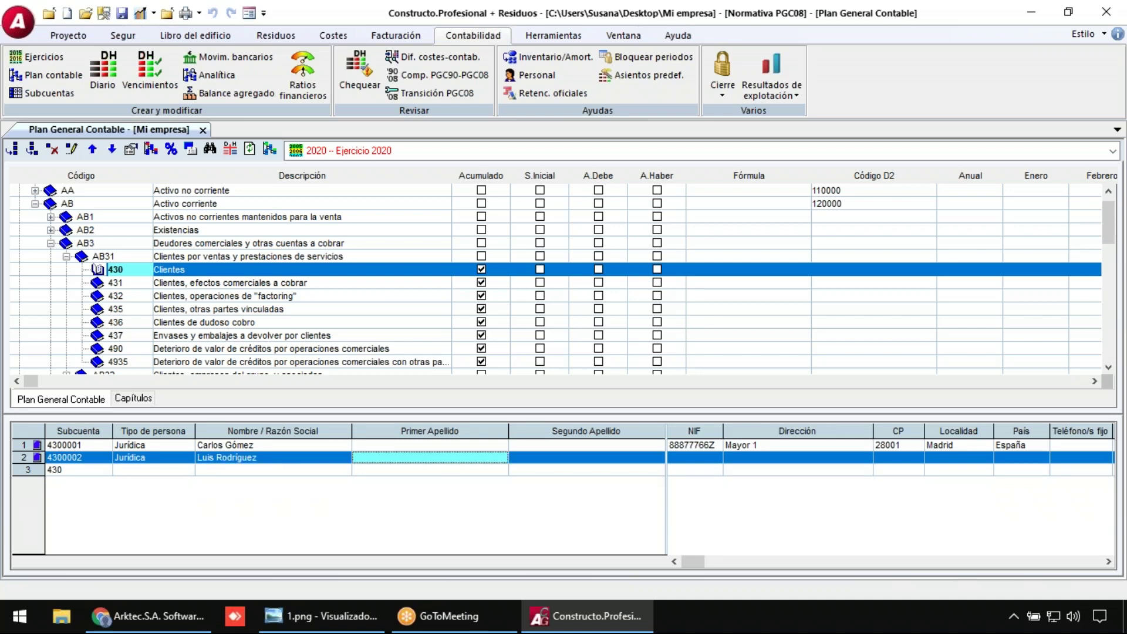
pyautogui.press('Return')
pyautogui.press('Return')
pyautogui.write('1111111')
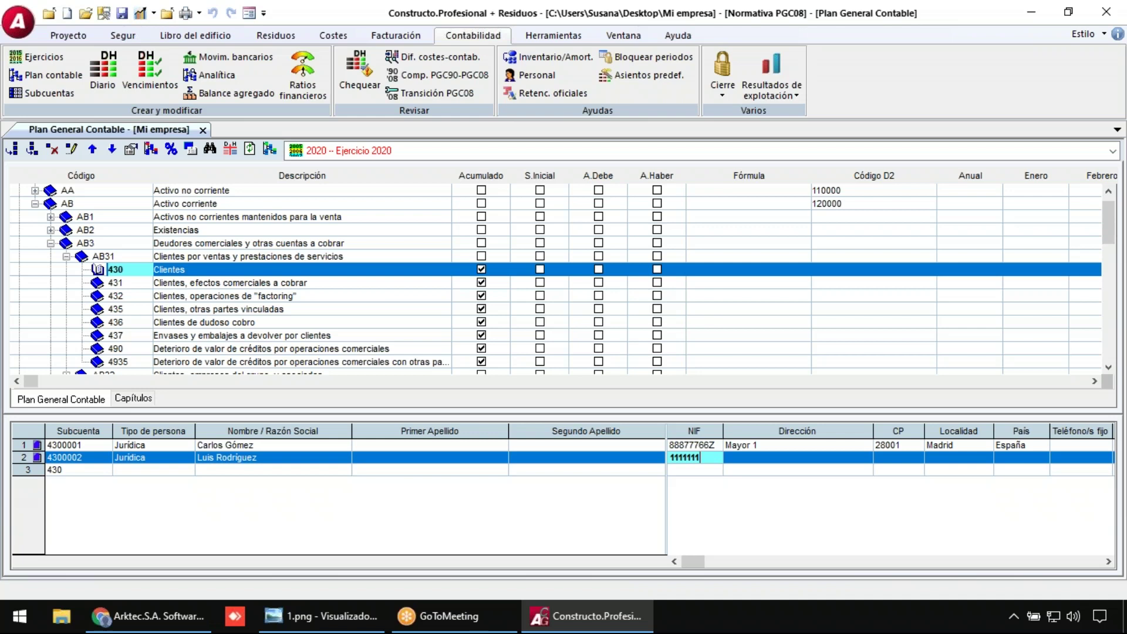
pyautogui.press('Return')
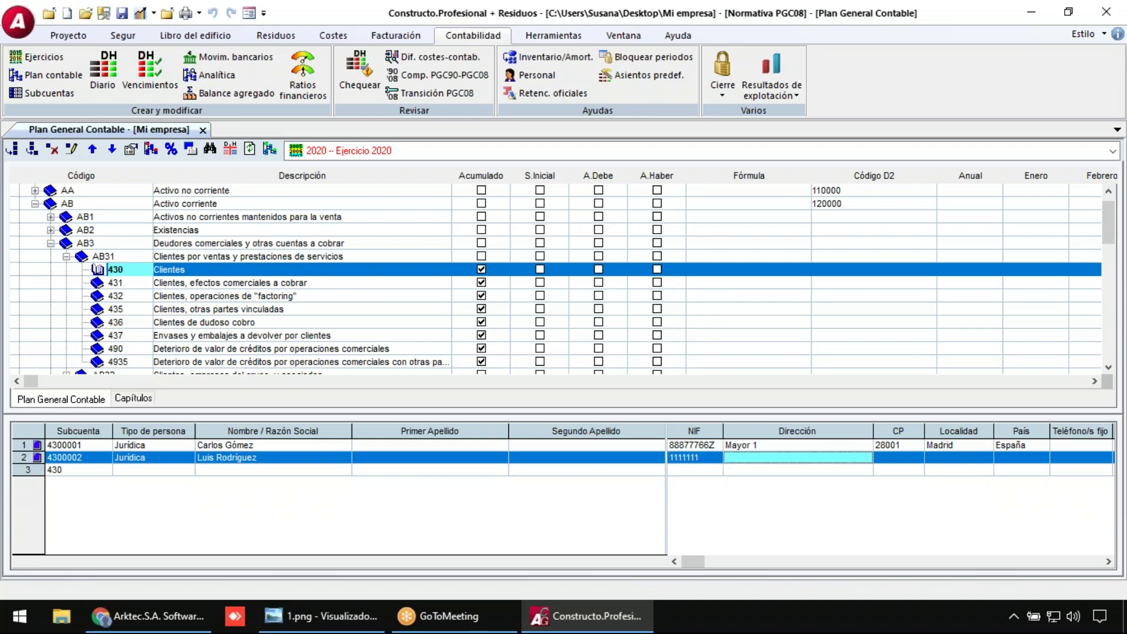
pyautogui.click(202, 130)
# - Start a file import with Libro de Microsoft Excel (*.xls;*.xlsx) as the file type
pyautogui.click(20, 21)
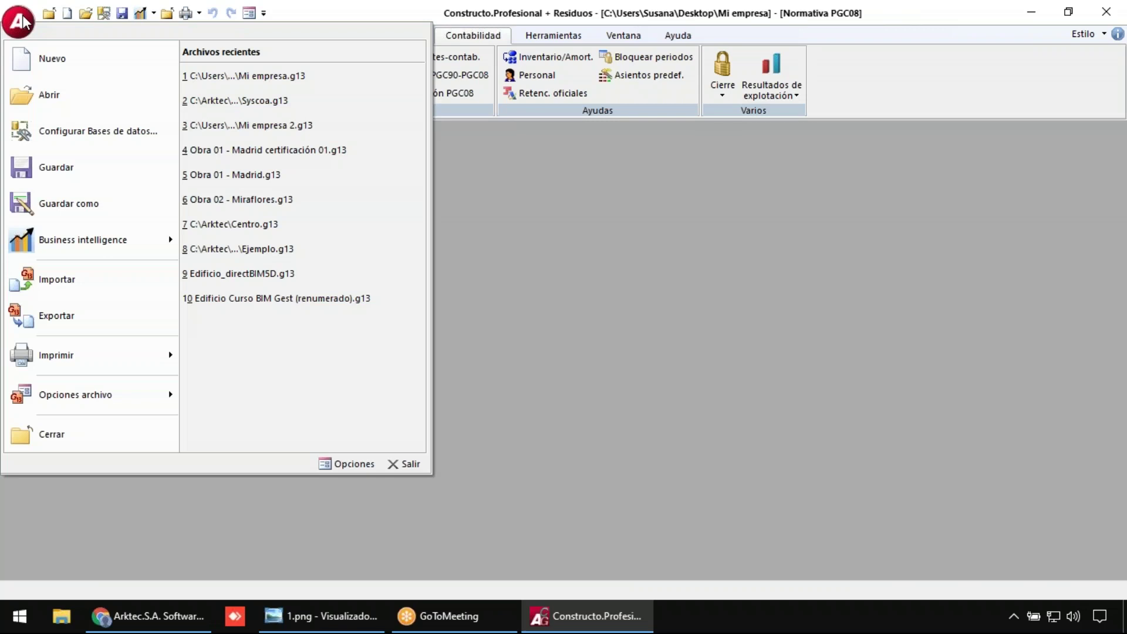
pyautogui.click(101, 288)
pyautogui.click(587, 467)
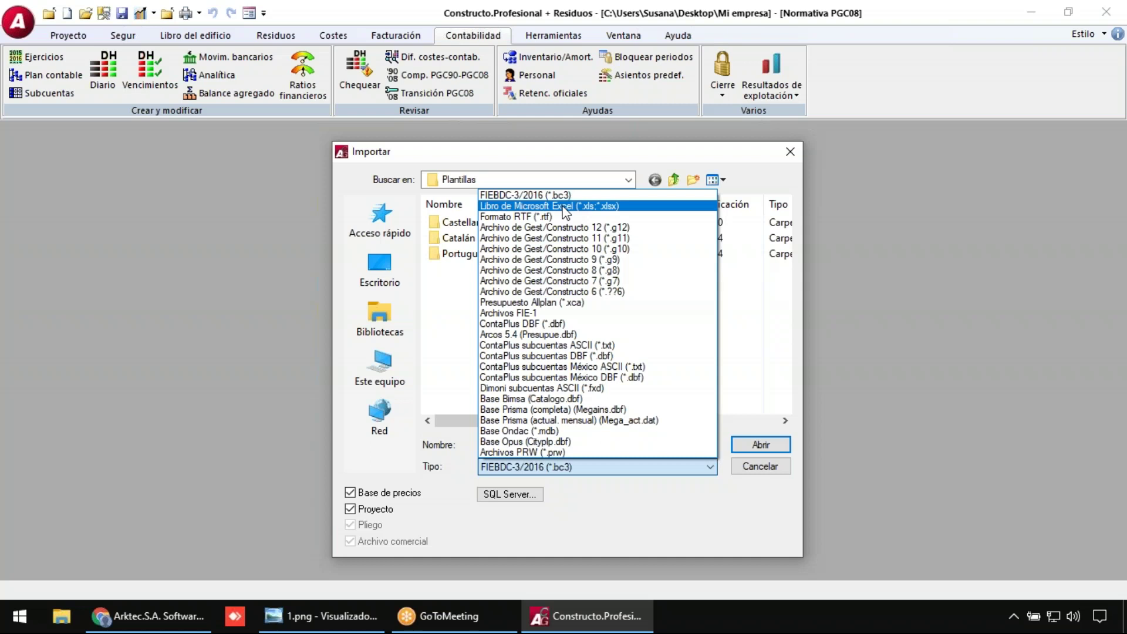
pyautogui.click(565, 207)
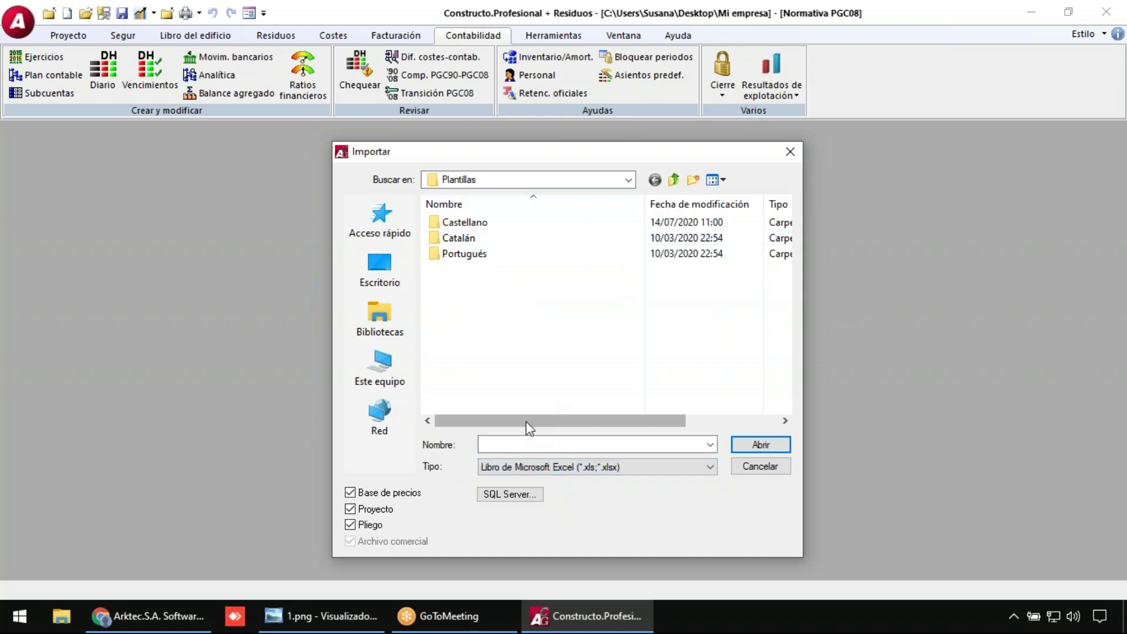
# - Browse for the import file in the folder Arktec > Constructo-Gest 13.5 > Ejemplos > España on drive C
pyautogui.click(380, 268)
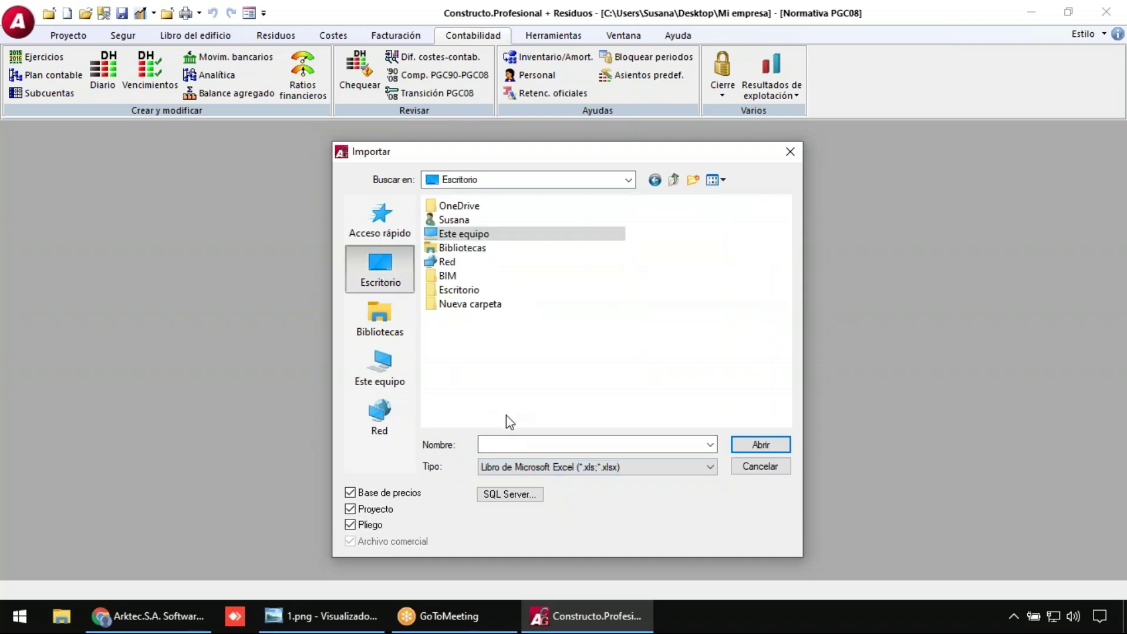
pyautogui.doubleClick(483, 235)
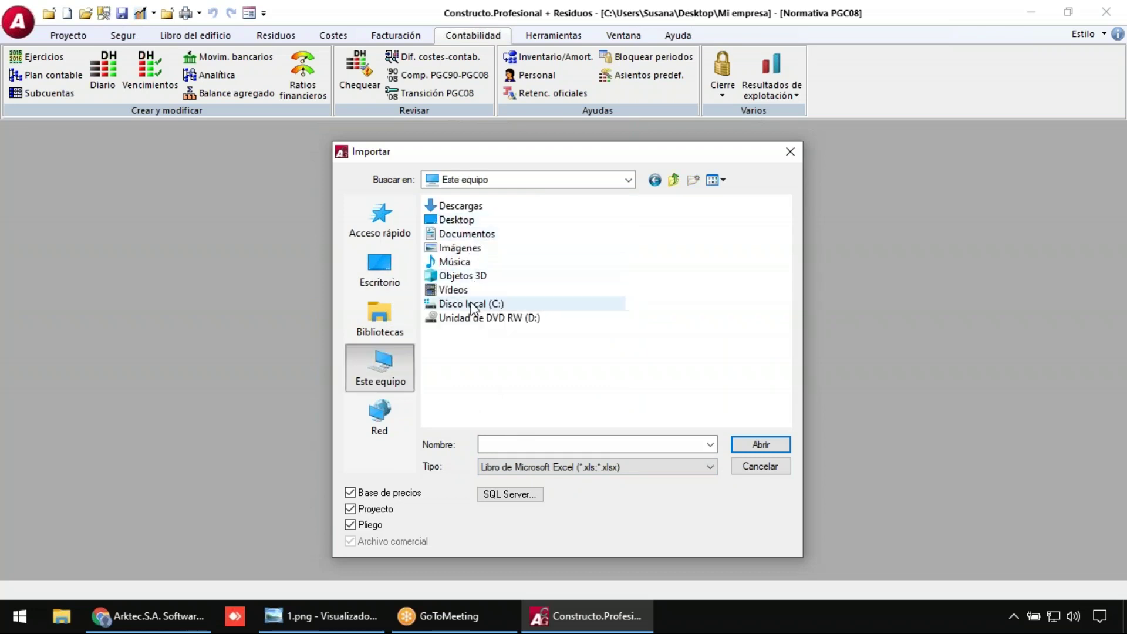
pyautogui.doubleClick(473, 305)
pyautogui.doubleClick(463, 291)
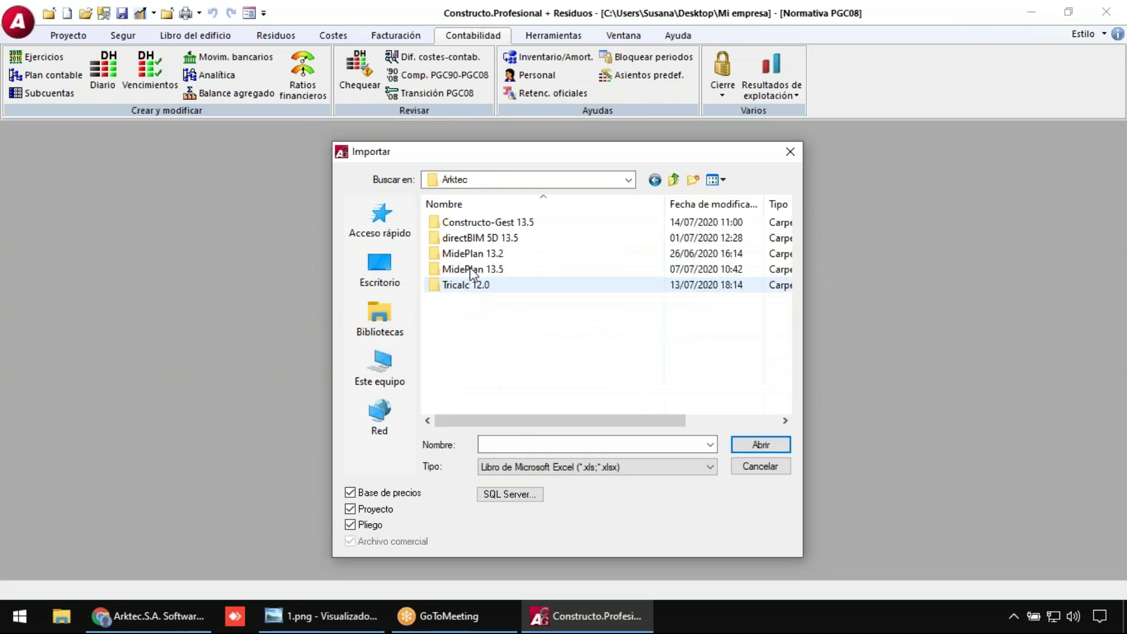
pyautogui.doubleClick(483, 228)
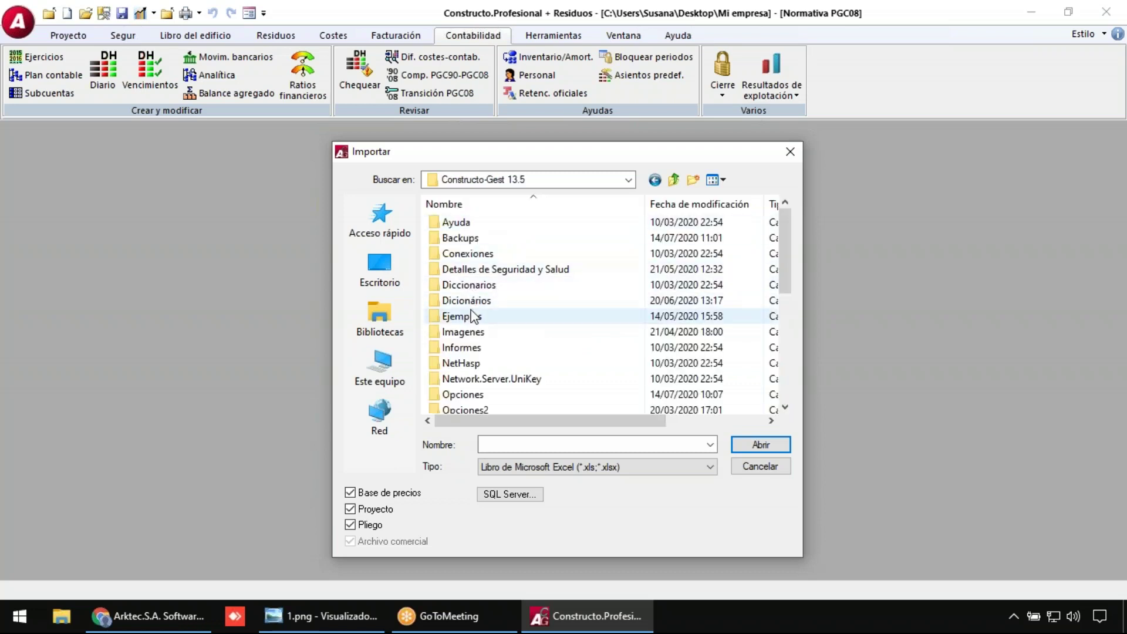
pyautogui.doubleClick(470, 317)
pyautogui.doubleClick(462, 223)
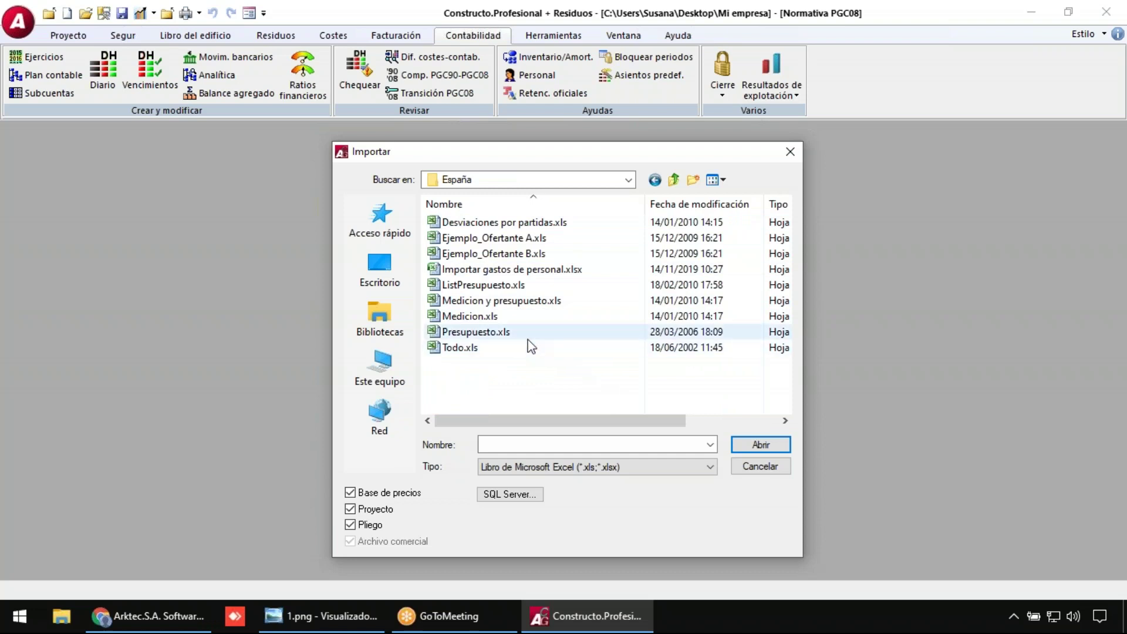
# - Open Todo.xls for import, choose Libro Diario as the Excel file format, and cancel the import
pyautogui.doubleClick(493, 349)
pyautogui.click(478, 383)
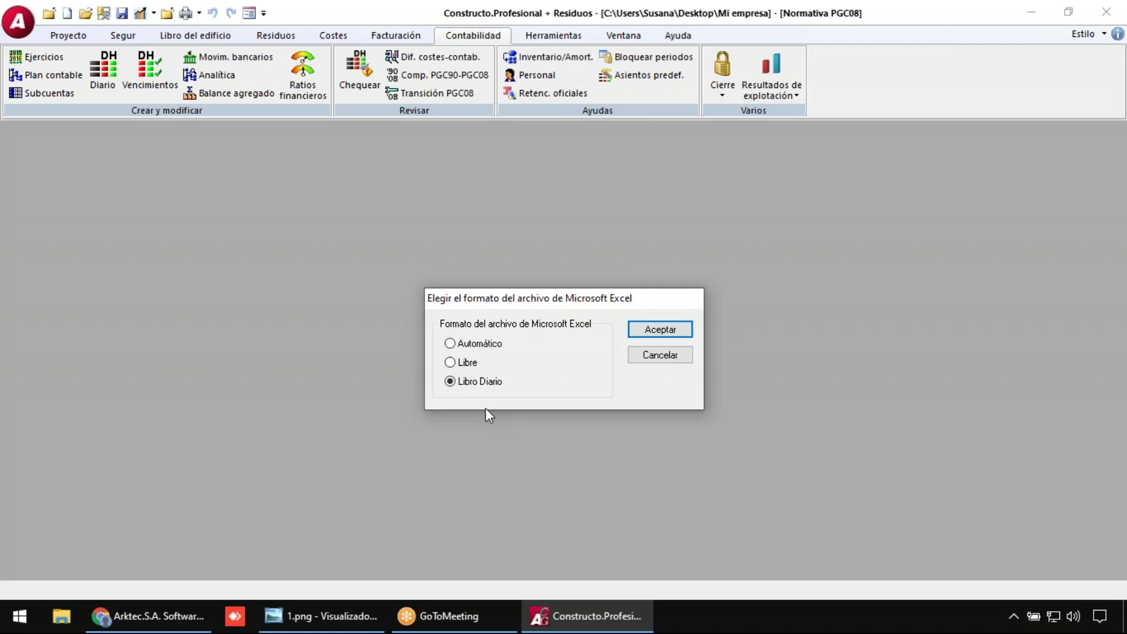
pyautogui.click(688, 361)
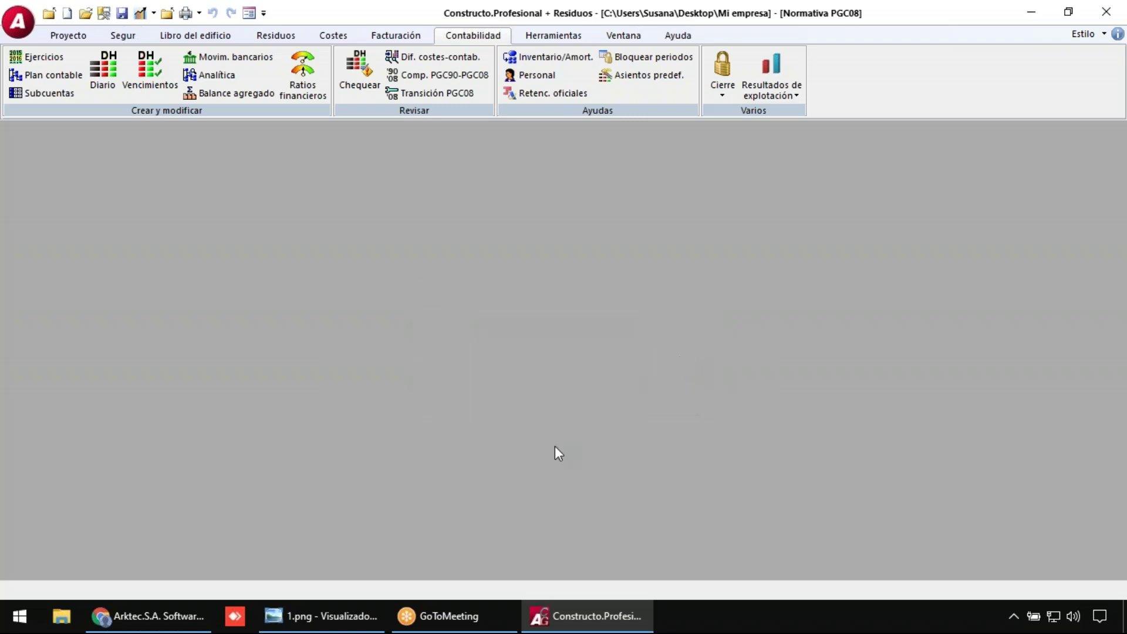
# - View the session schedule in 1.png, and switch to Chrome to review Arktec's contact form before returning to the products page
pyautogui.click(301, 616)
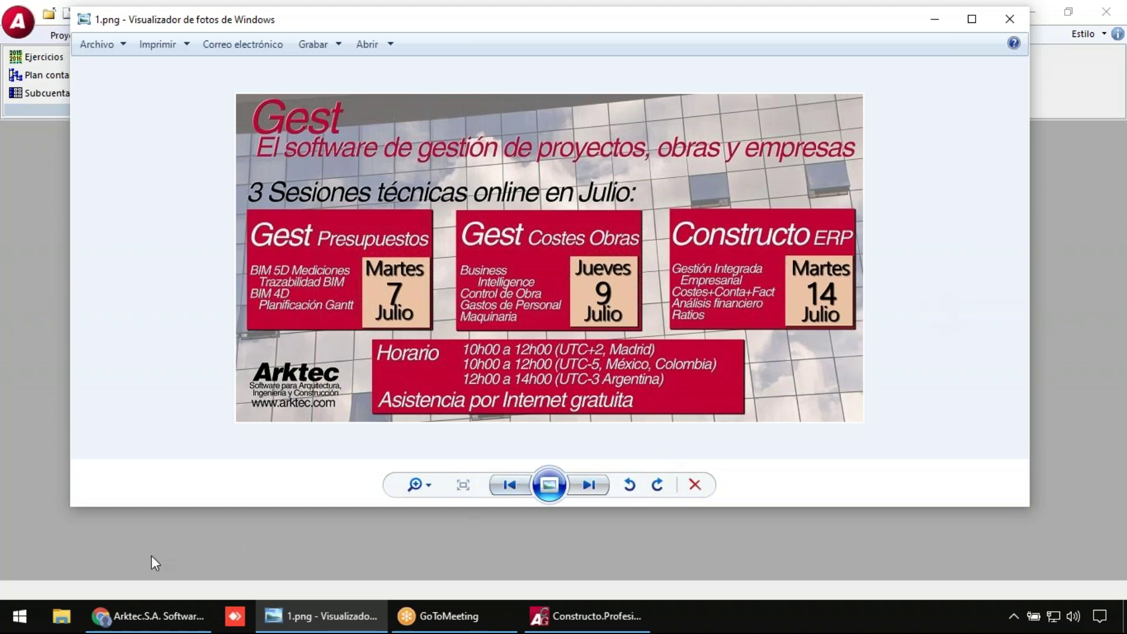
pyautogui.click(142, 618)
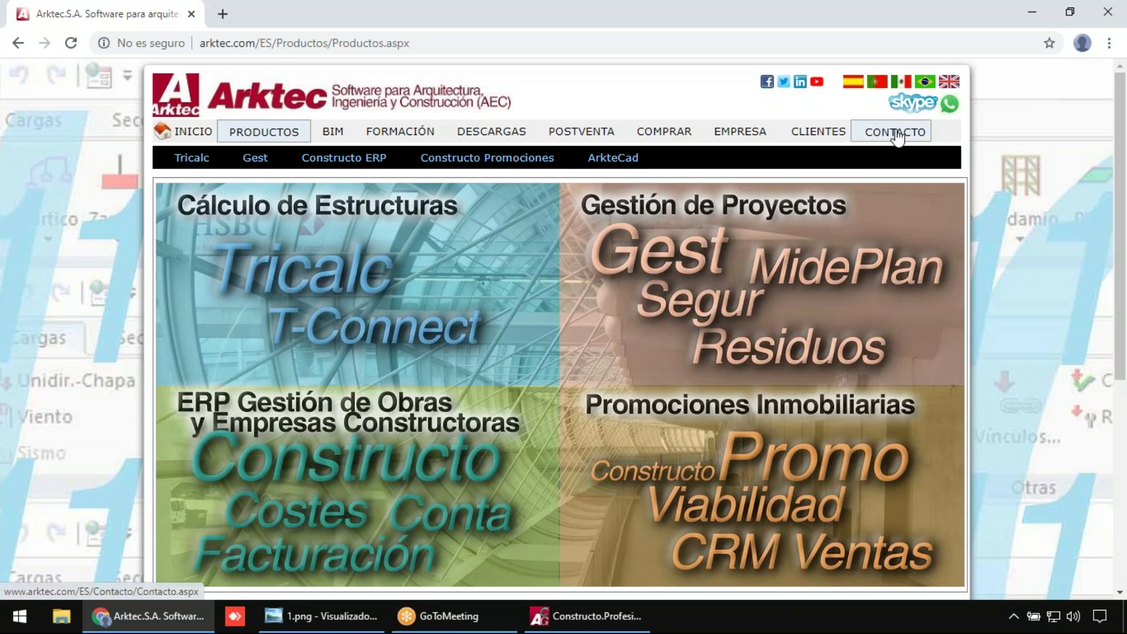
pyautogui.click(903, 137)
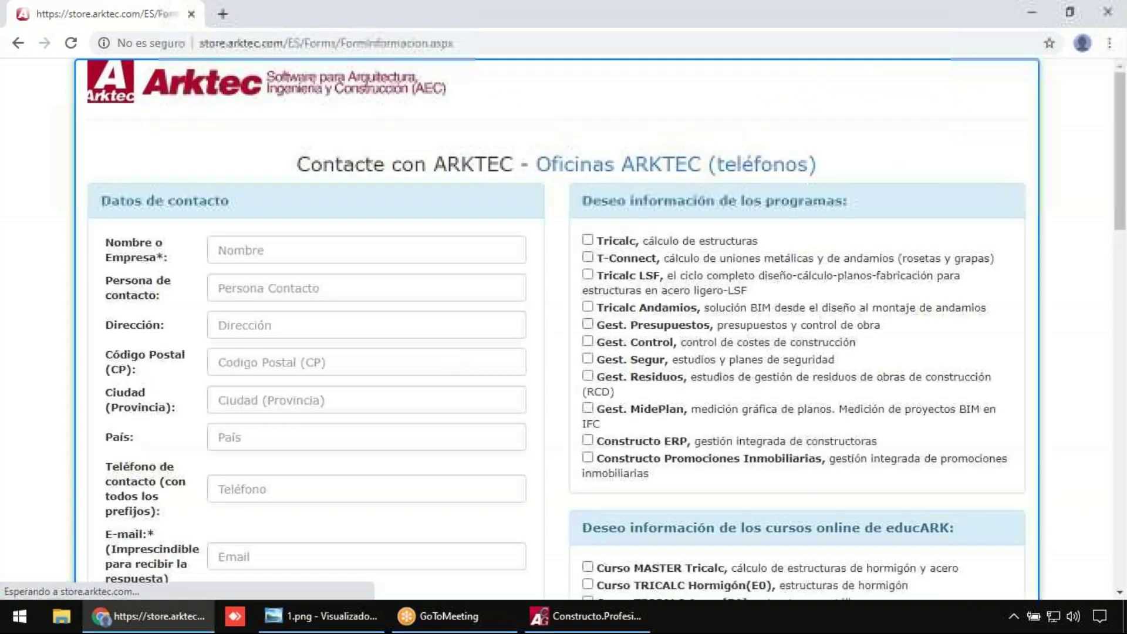
pyautogui.scroll(-12, 448, 353)
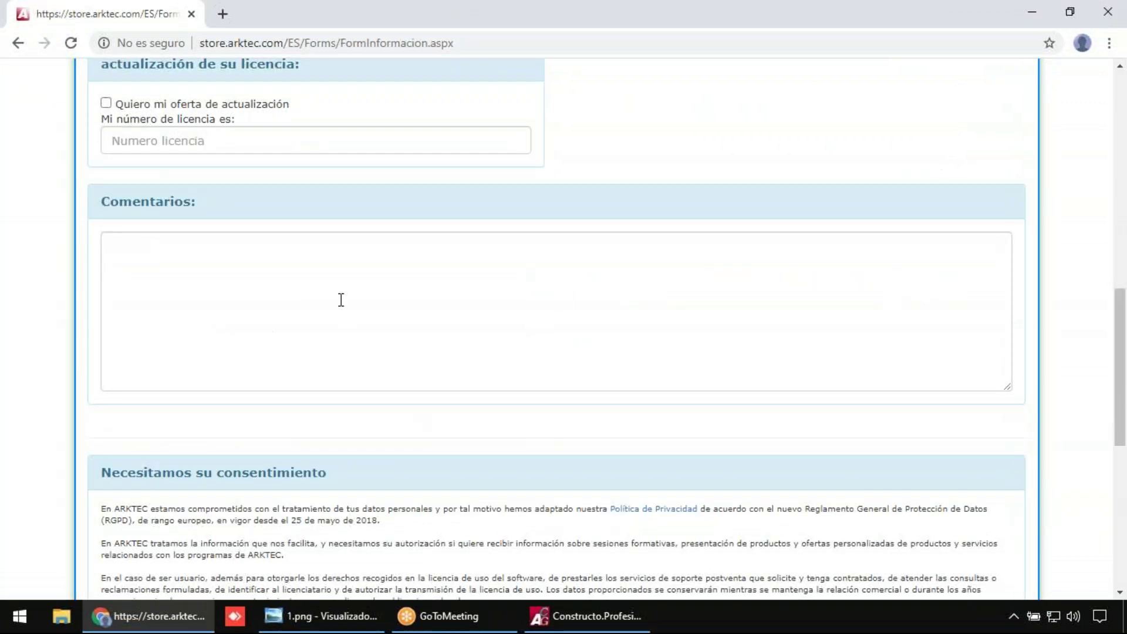
pyautogui.scroll(12, 415, 319)
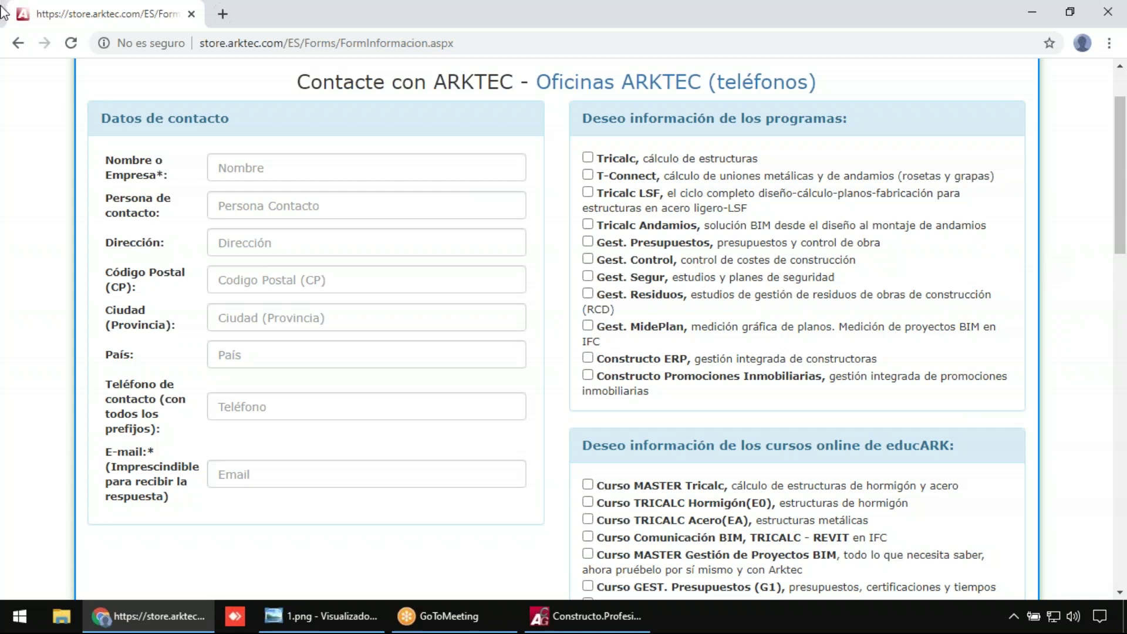
pyautogui.click(18, 43)
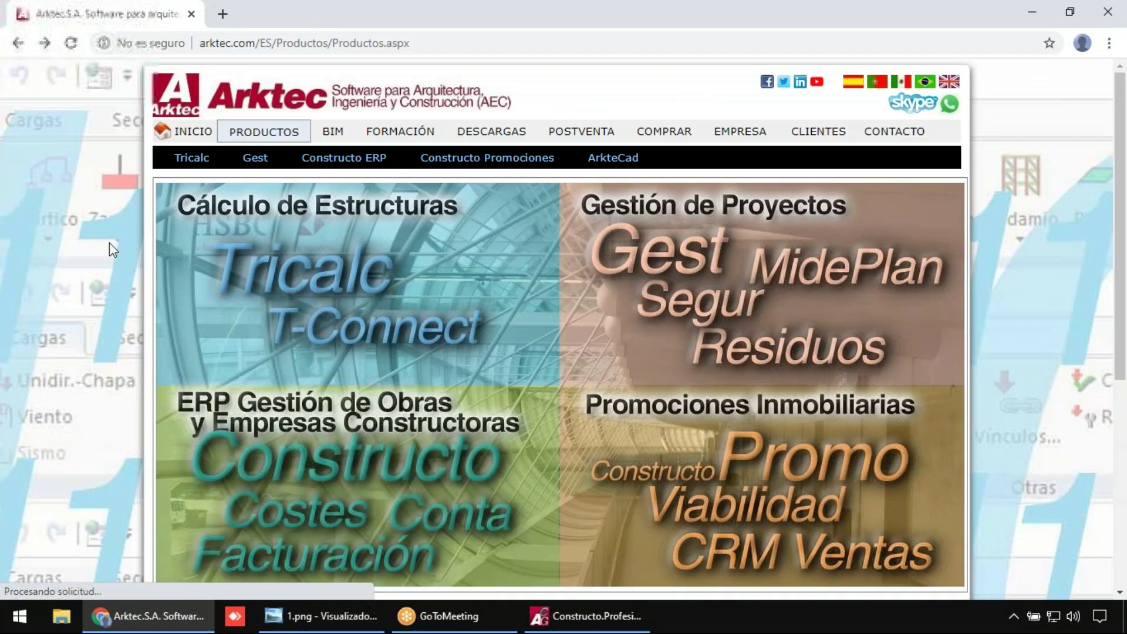